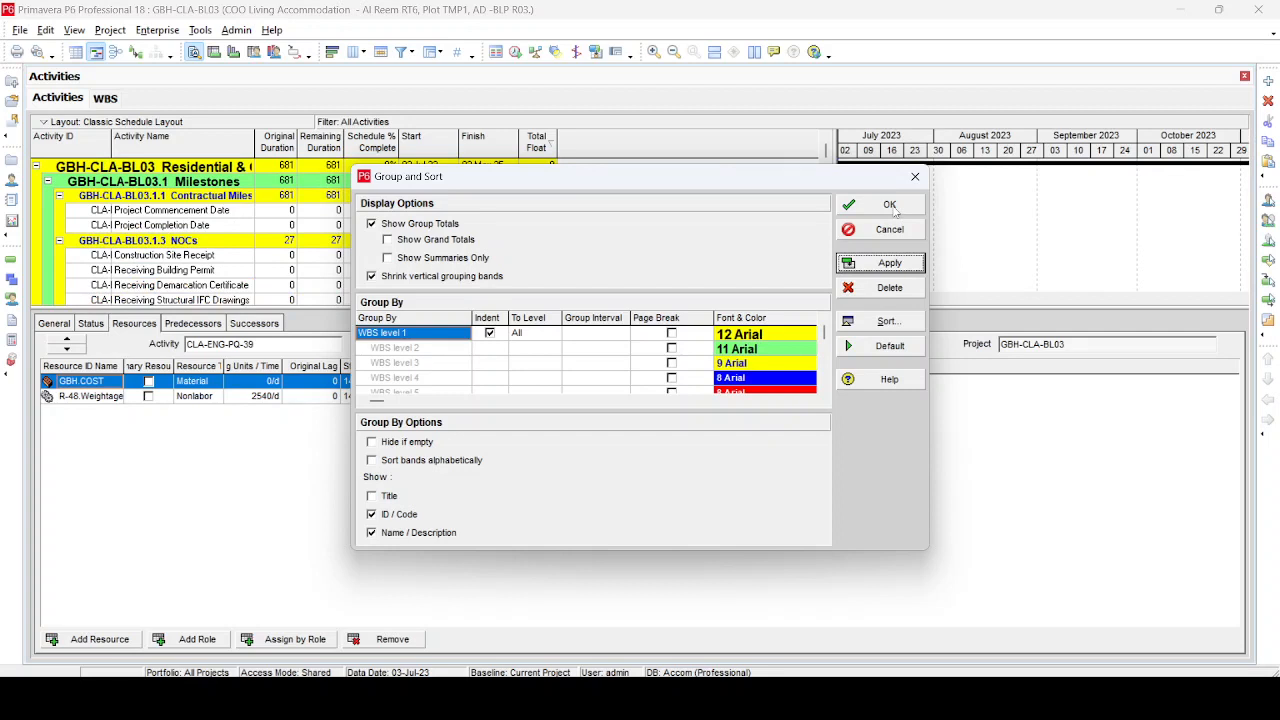
# Confirm the WBS grouping settings and widen the Activity Name column in the activity table.
pyautogui.click(889, 205)
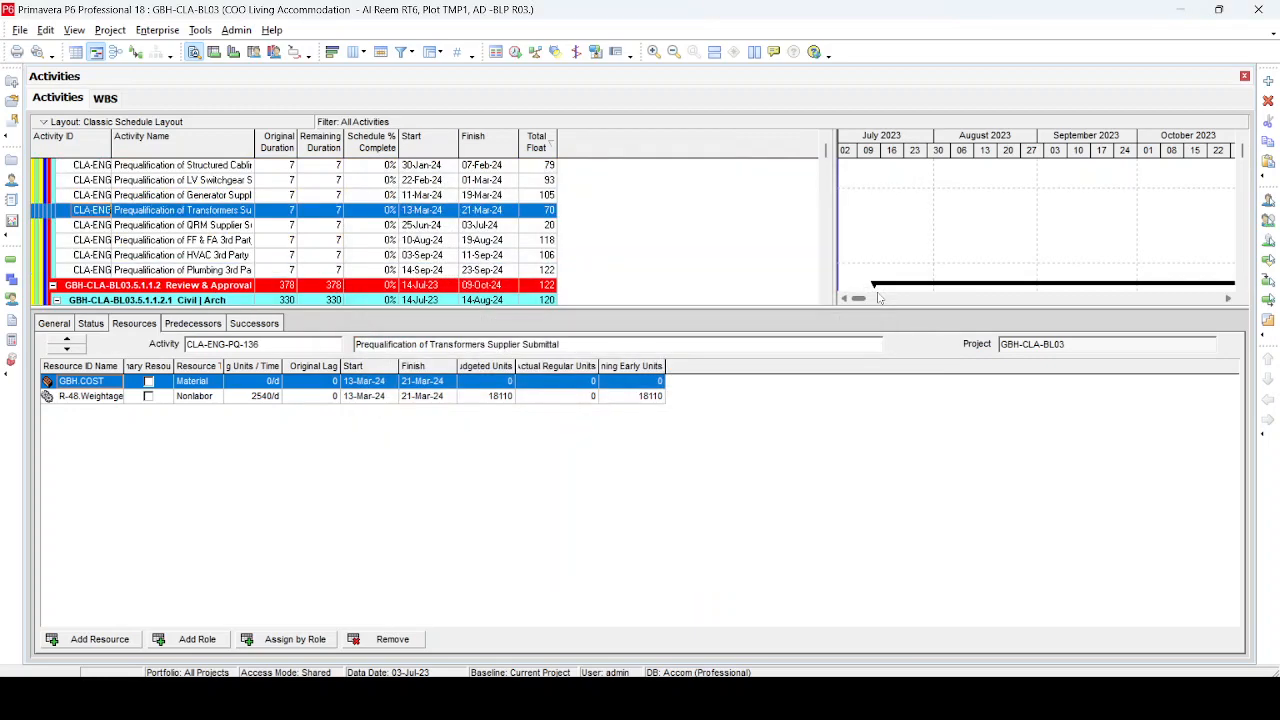
pyautogui.scroll(10, 731, 276)
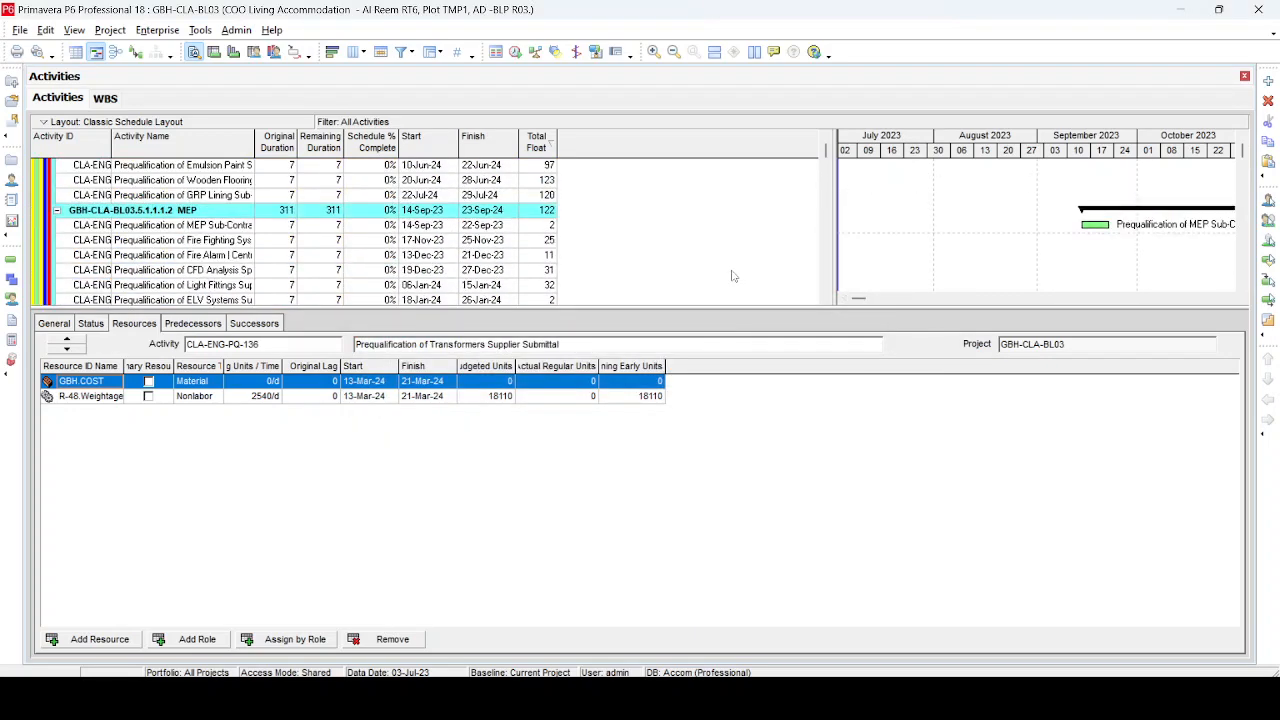
pyautogui.scroll(10, 731, 276)
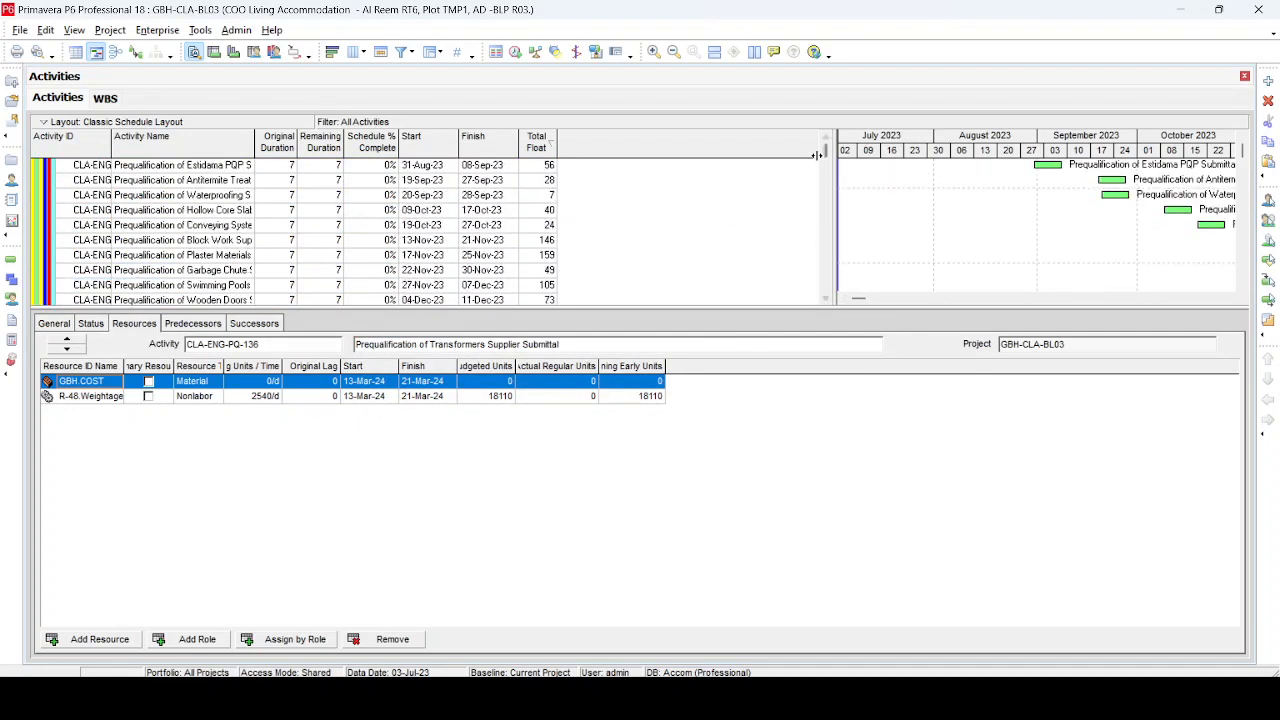
pyautogui.scroll(5, 830, 160)
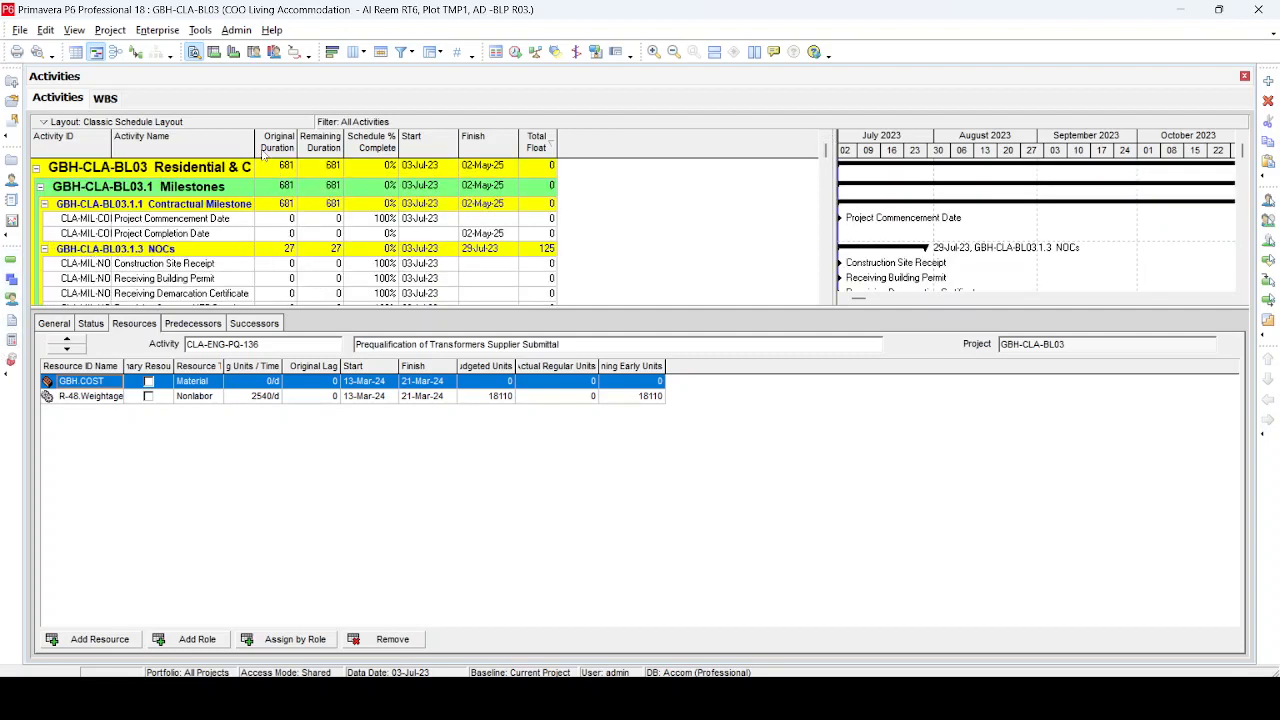
pyautogui.moveTo(256, 147); pyautogui.dragTo(338, 147)
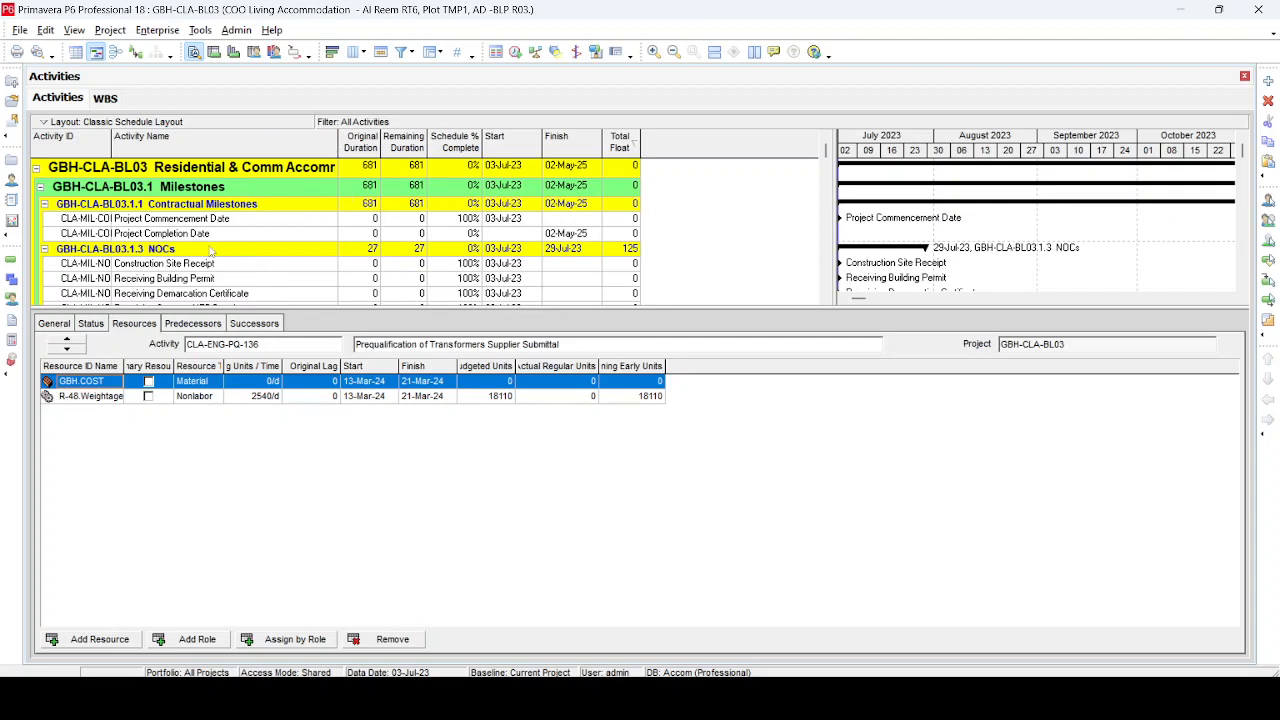
# Turn off ID / Code in the Group and Sort options so the bands show only the name, and apply it.
pyautogui.click(432, 52)
pyautogui.click(393, 515)
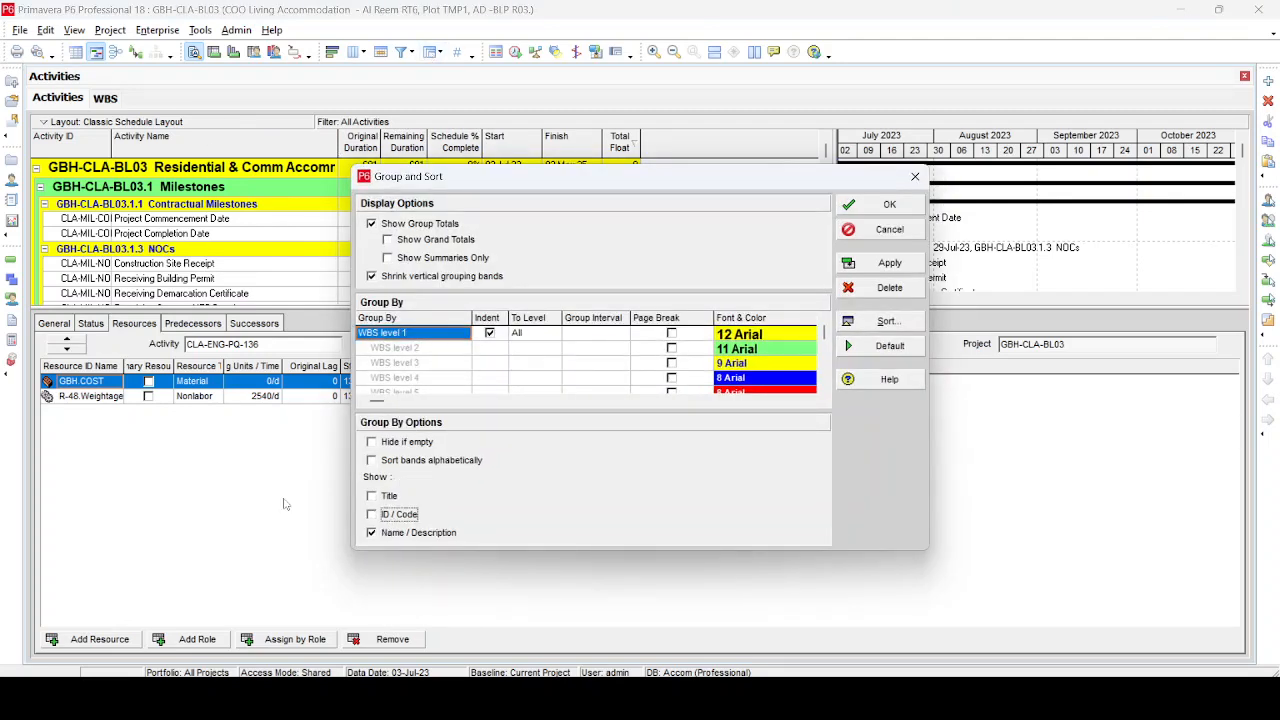
pyautogui.click(890, 263)
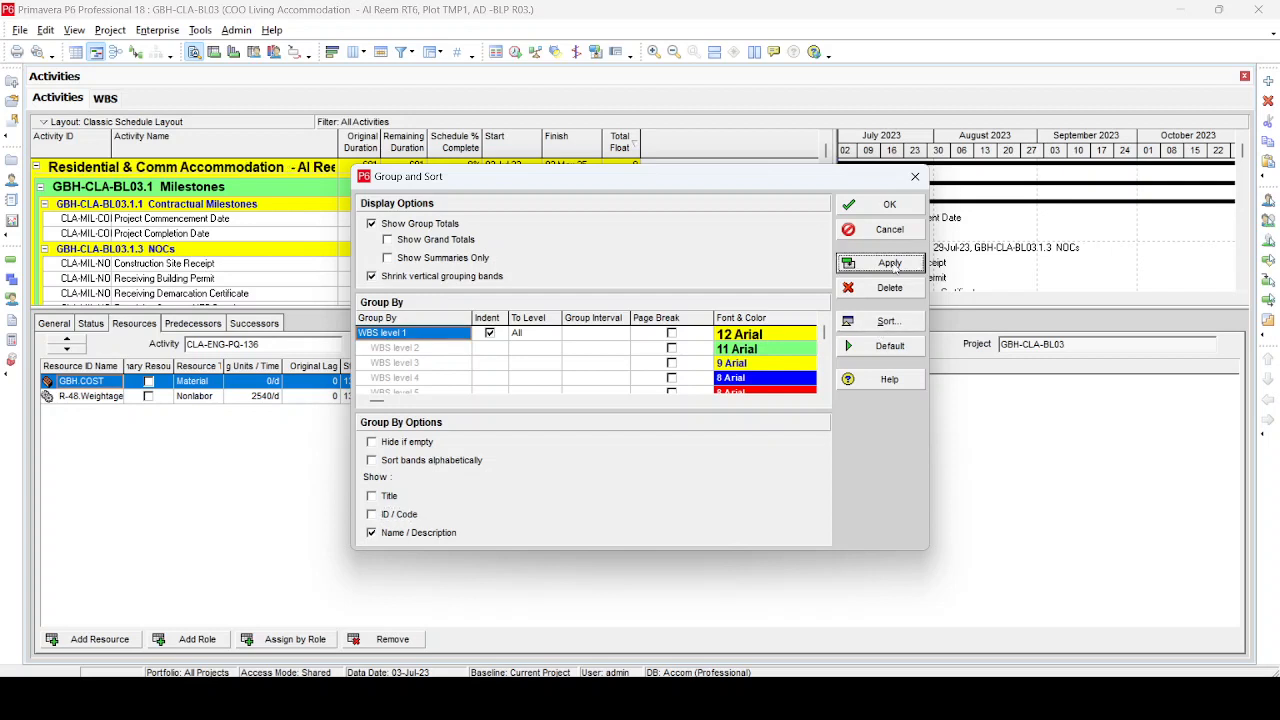
pyautogui.click(890, 263)
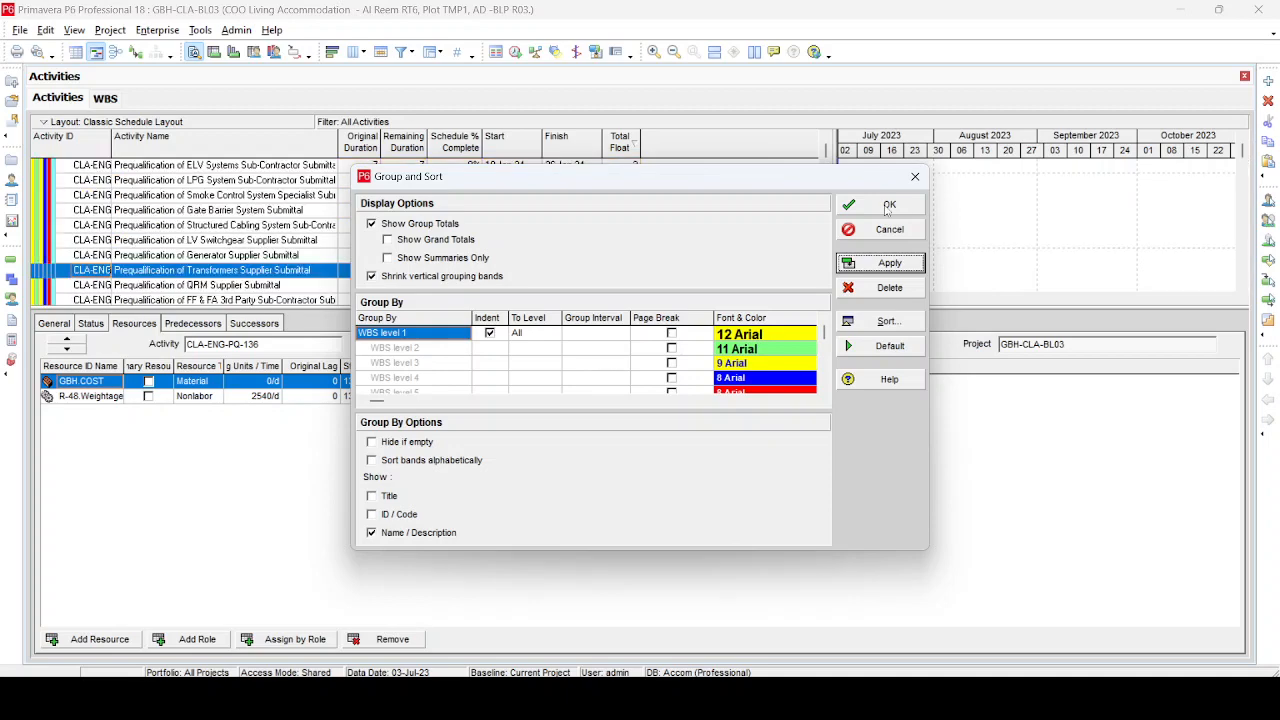
pyautogui.click(890, 204)
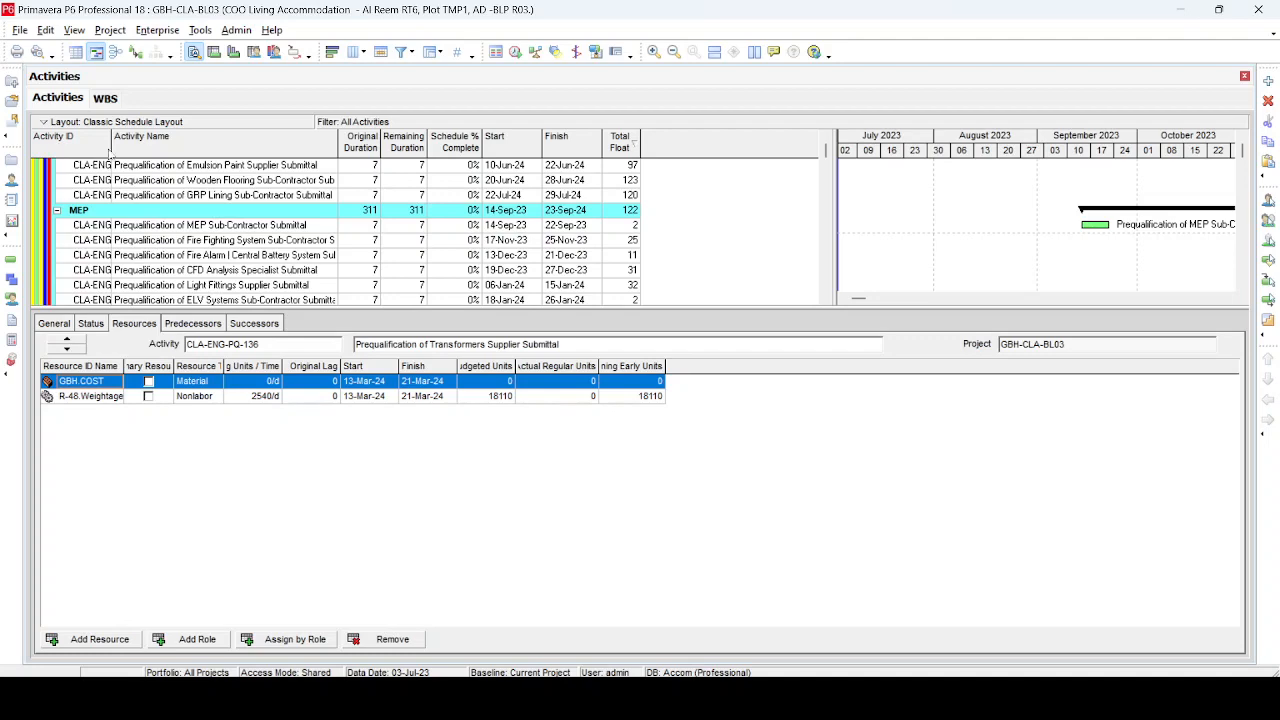
# Widen the Activity ID column to show the full IDs and look through the milestone activities.
pyautogui.moveTo(111, 142); pyautogui.dragTo(163, 142)
pyautogui.scroll(-3, 168, 262)
pyautogui.scroll(2, 168, 264)
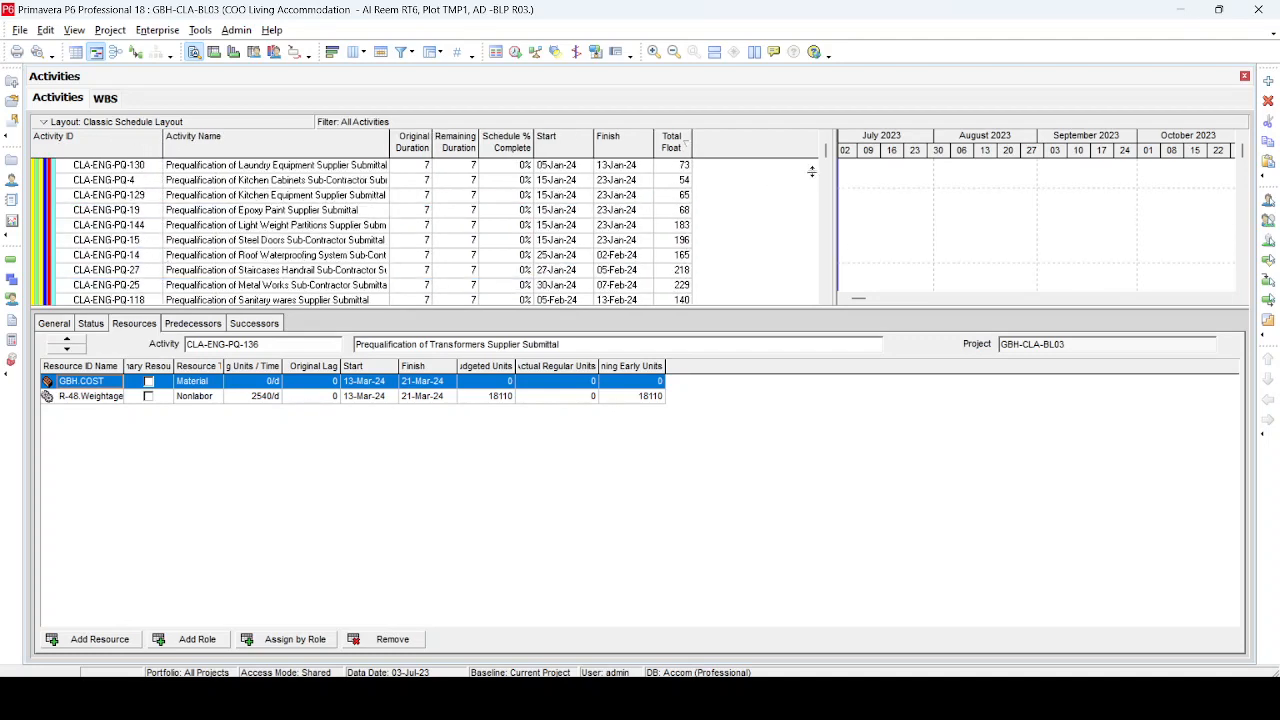
pyautogui.moveTo(825, 150); pyautogui.dragTo(827, 138)
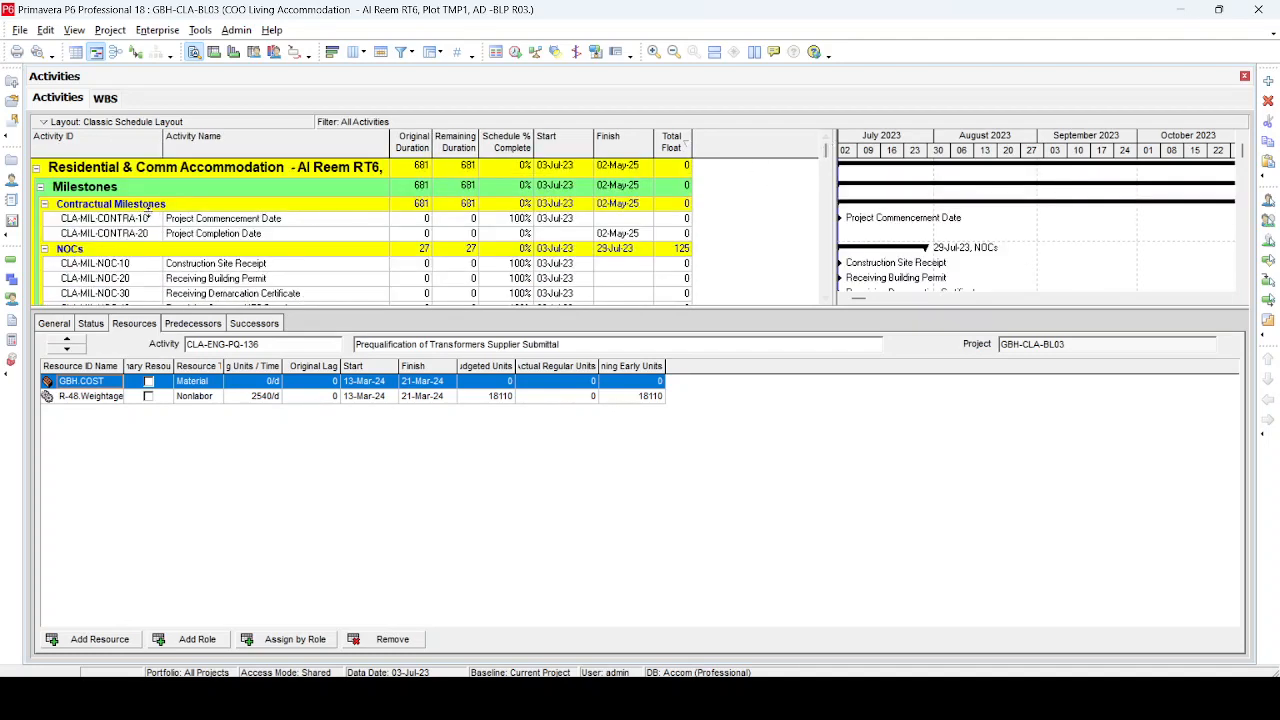
pyautogui.scroll(-2, 146, 215)
pyautogui.scroll(2, 146, 215)
pyautogui.scroll(-7, 146, 215)
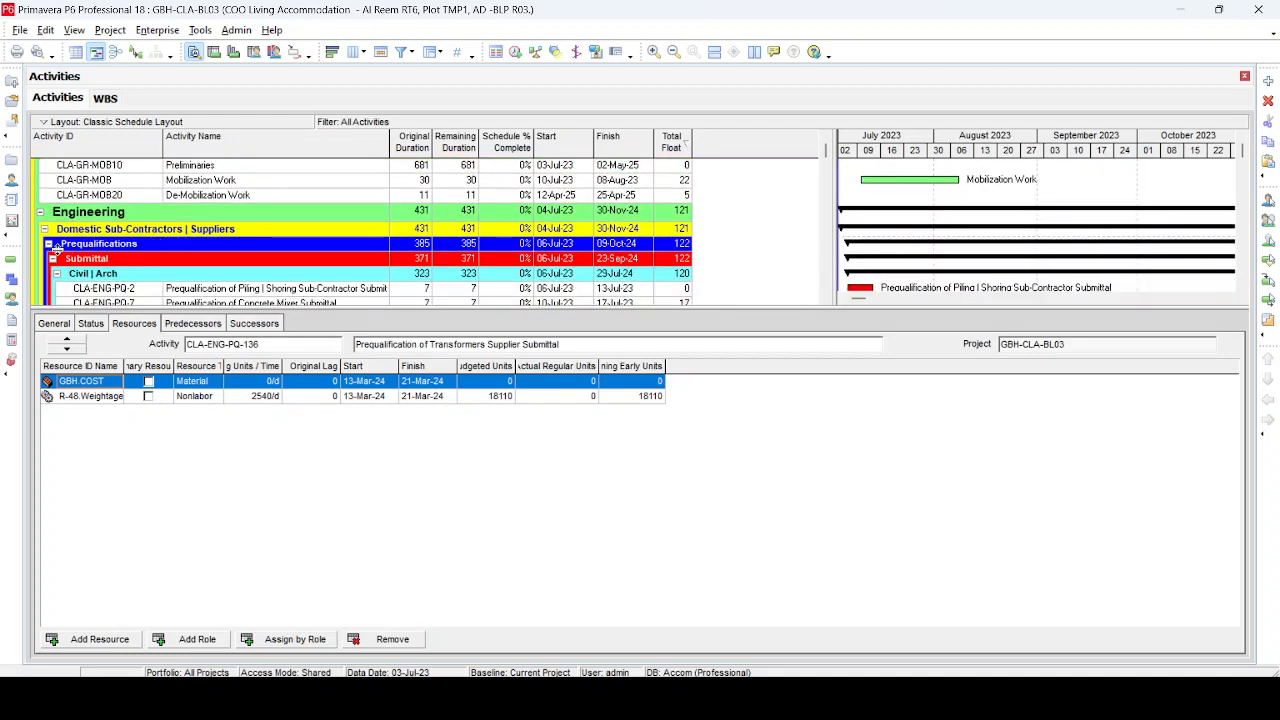
# Collapse the Prequalifications, Shop Drawings, Materials | Technical and Method Statement bands under Domestic Sub-Contractors | Suppliers.
pyautogui.click(48, 244)
pyautogui.scroll(-2, 48, 225)
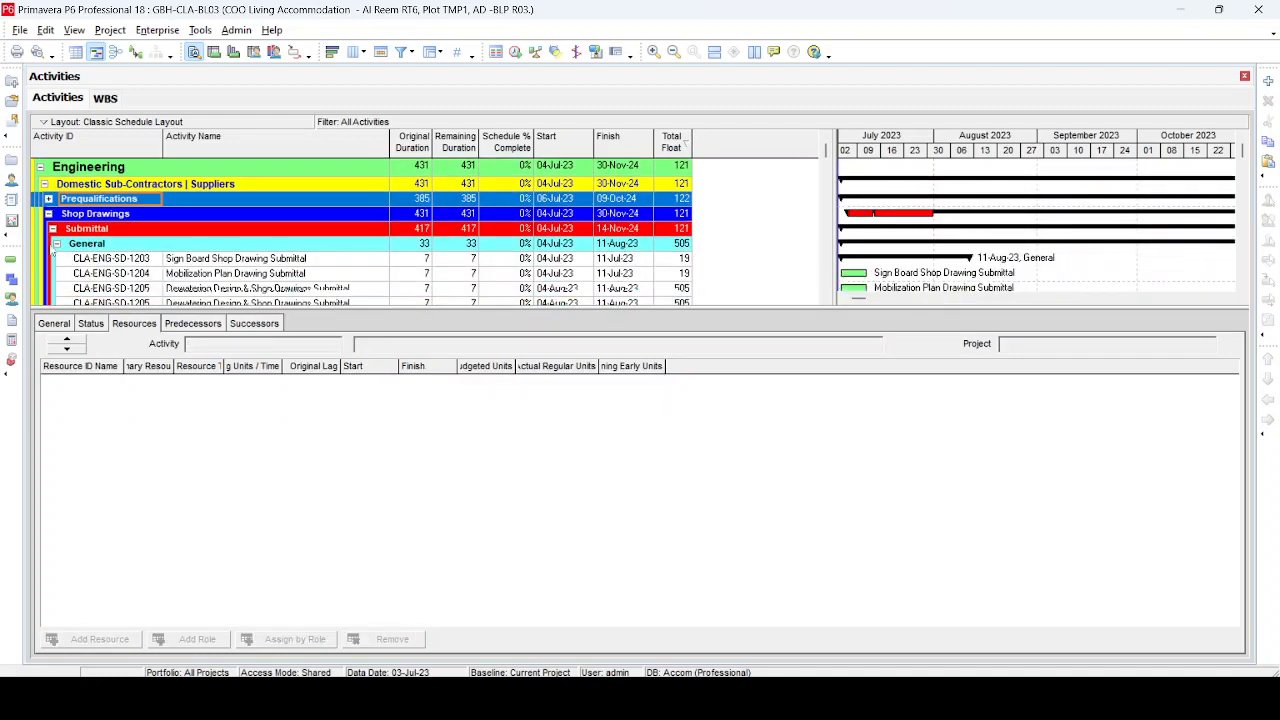
pyautogui.click(48, 214)
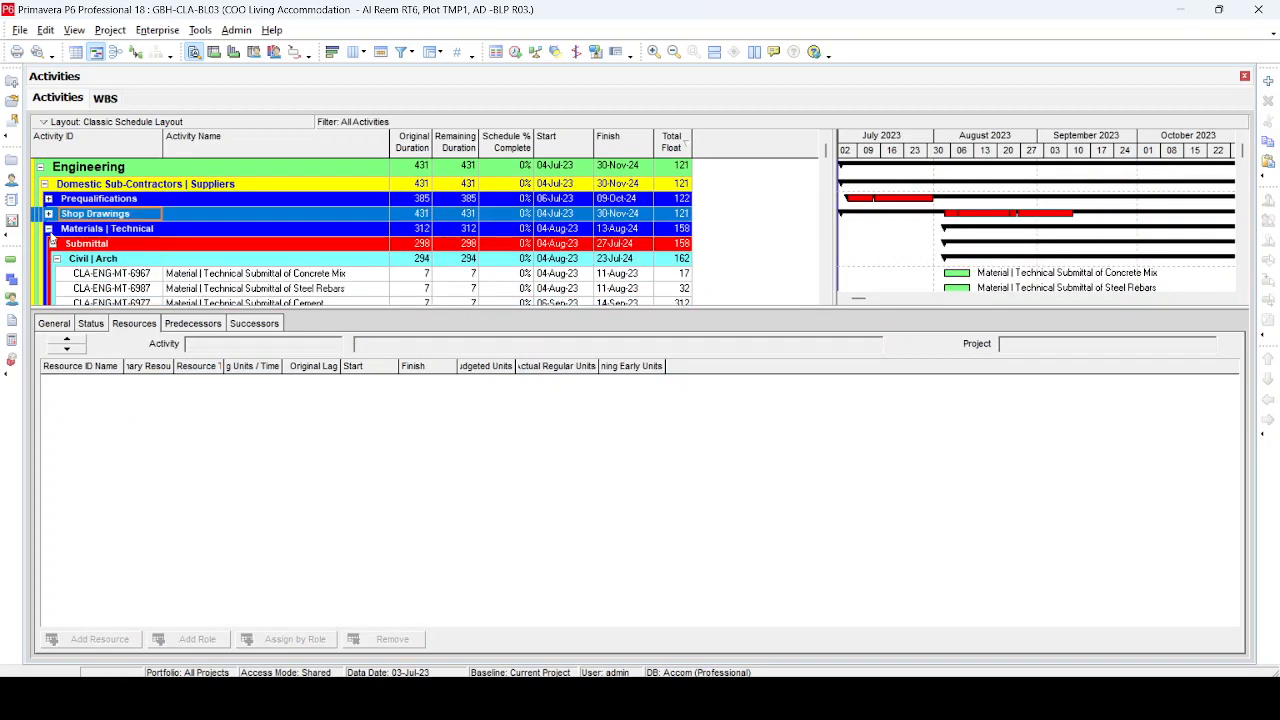
pyautogui.click(48, 229)
pyautogui.click(48, 244)
pyautogui.scroll(-5, 142, 300)
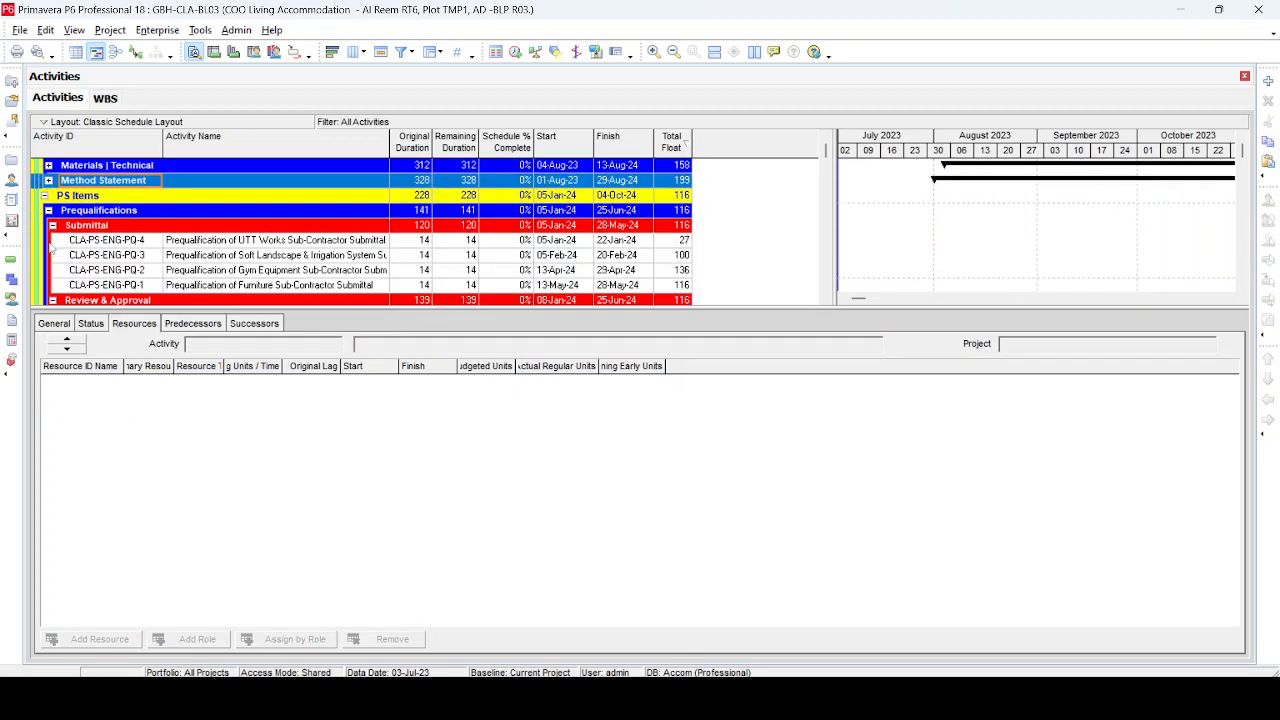
# Expand the Prequalifications band under Engineering and examine its submittal activities.
pyautogui.scroll(6, 142, 300)
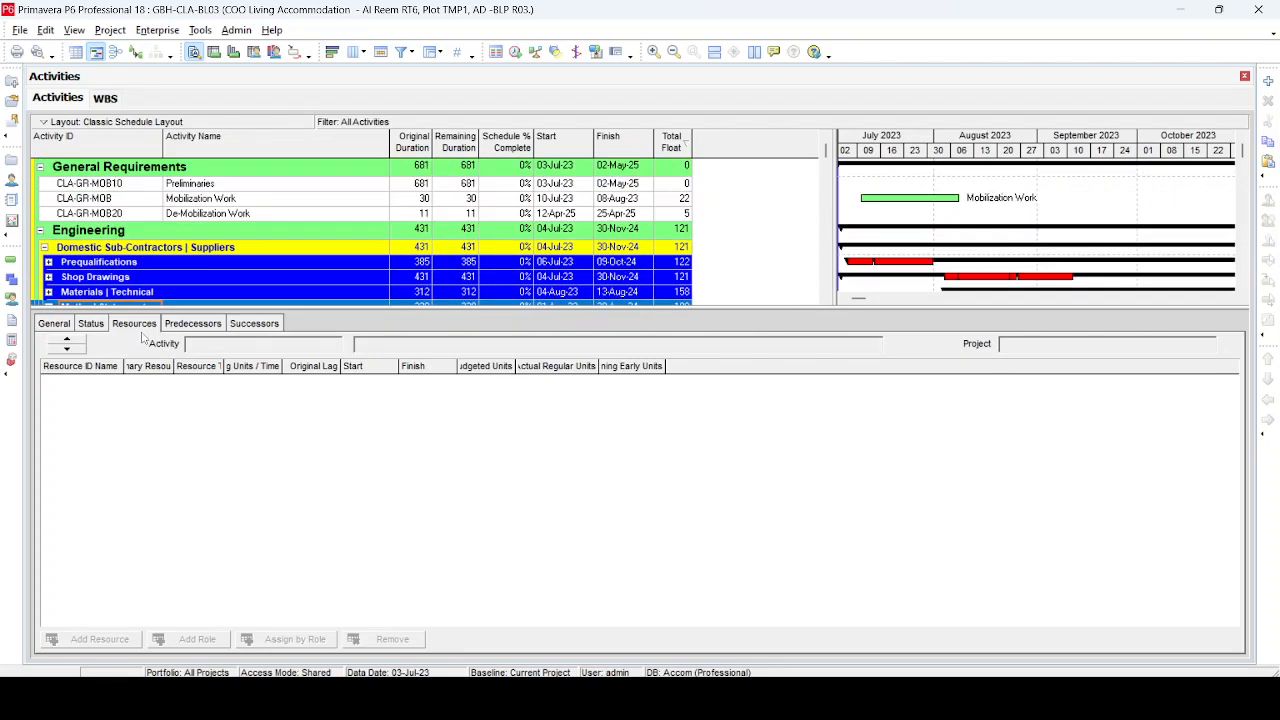
pyautogui.scroll(-1, 140, 330)
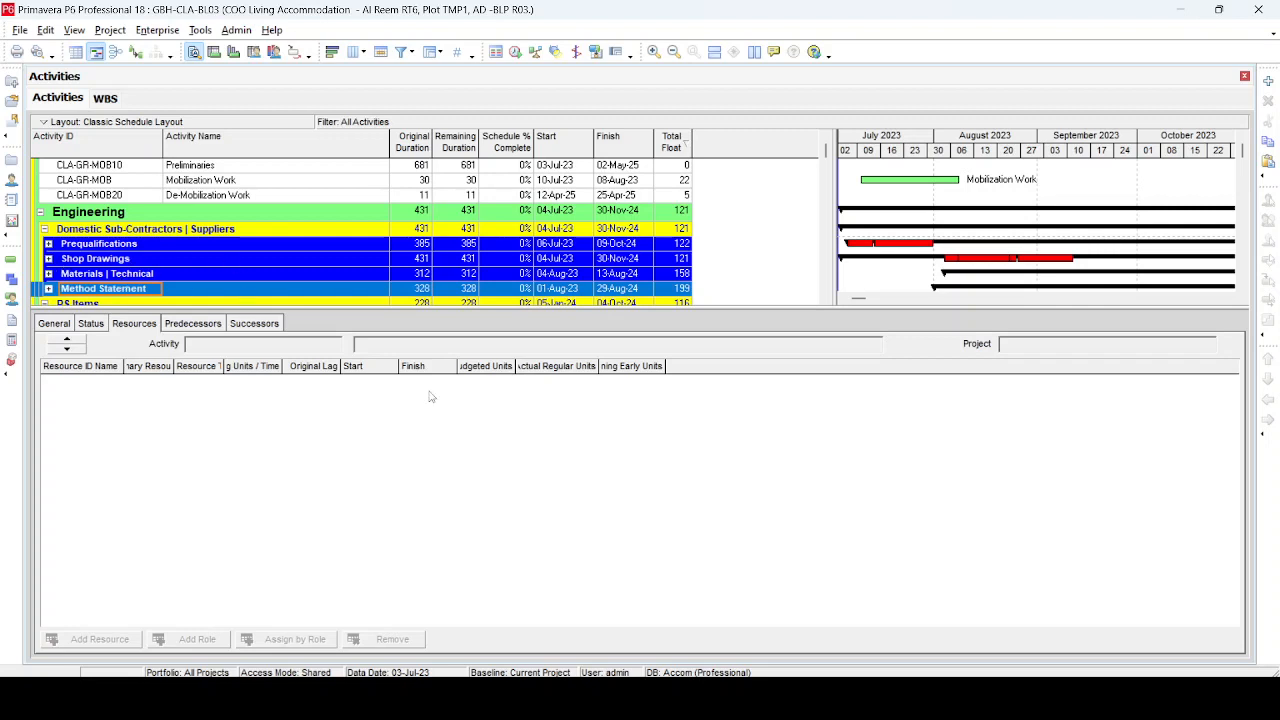
pyautogui.click(49, 244)
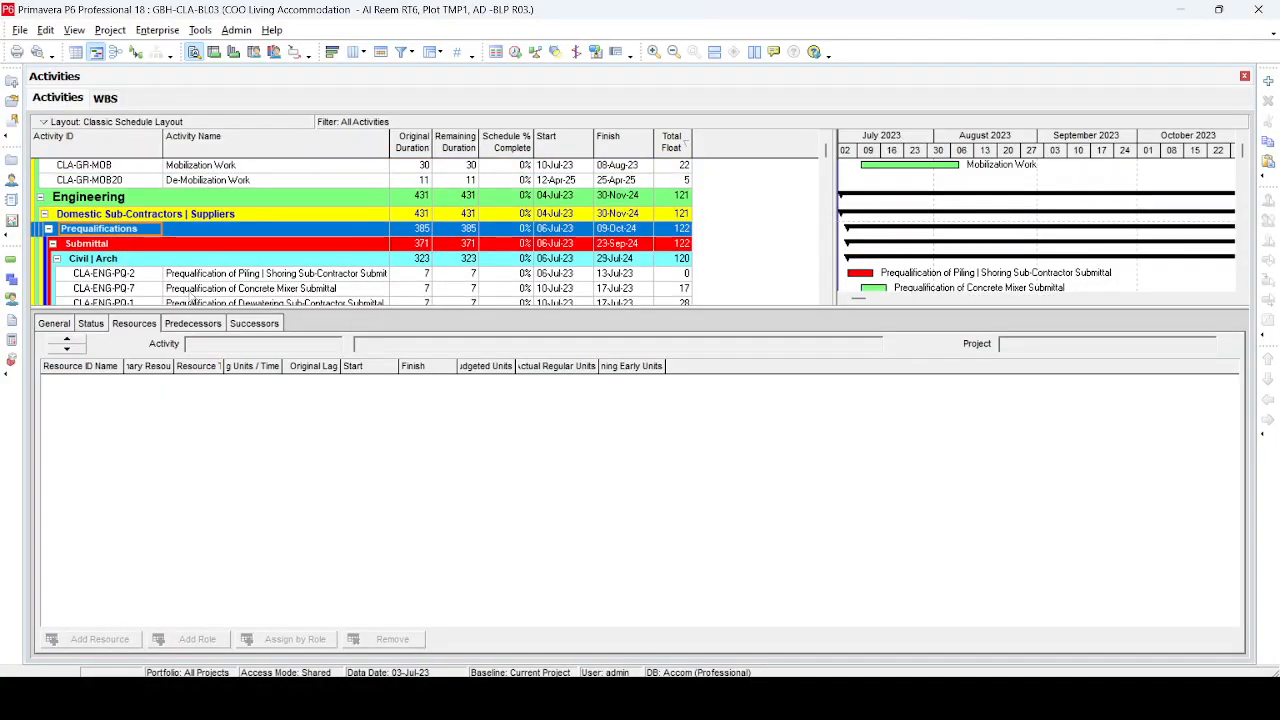
pyautogui.scroll(-6, 190, 265)
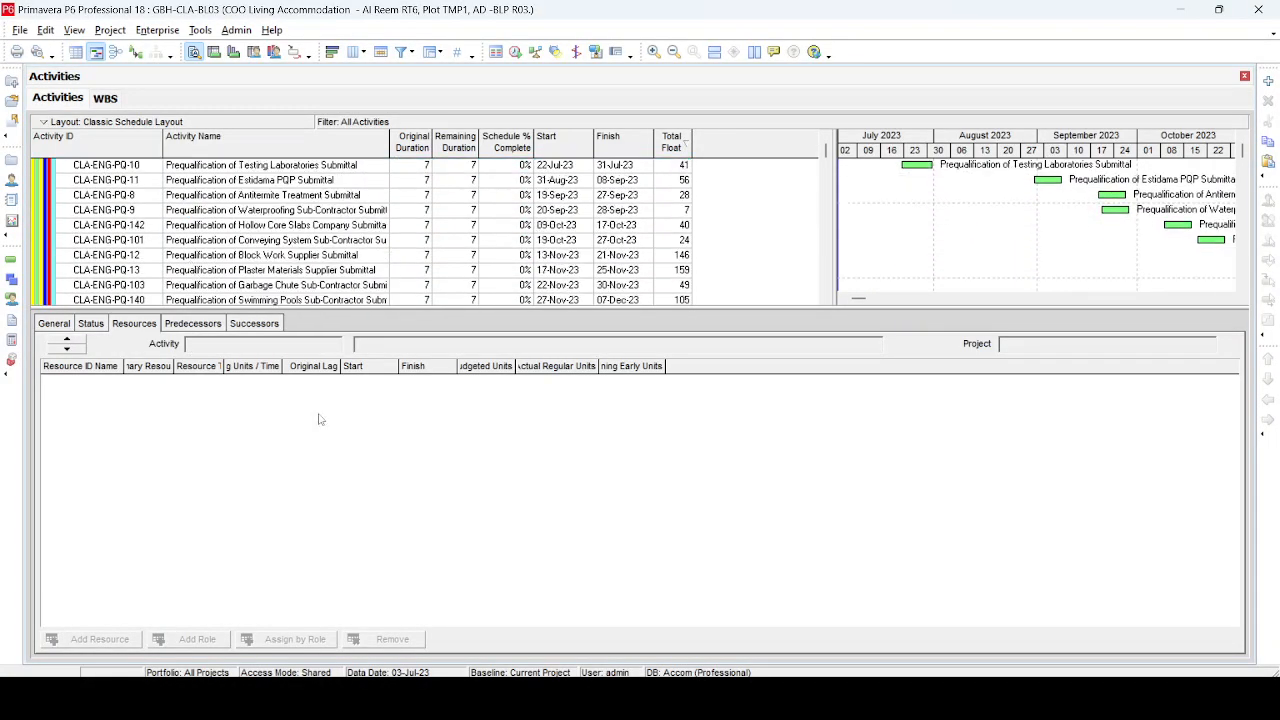
# Switch to the blank Book1 workbook in Excel and enter "Project Name: RESIDENTIAL DEVELOPMENT AT DOWNTOWN AREA" in A1.
pyautogui.click(818, 698)
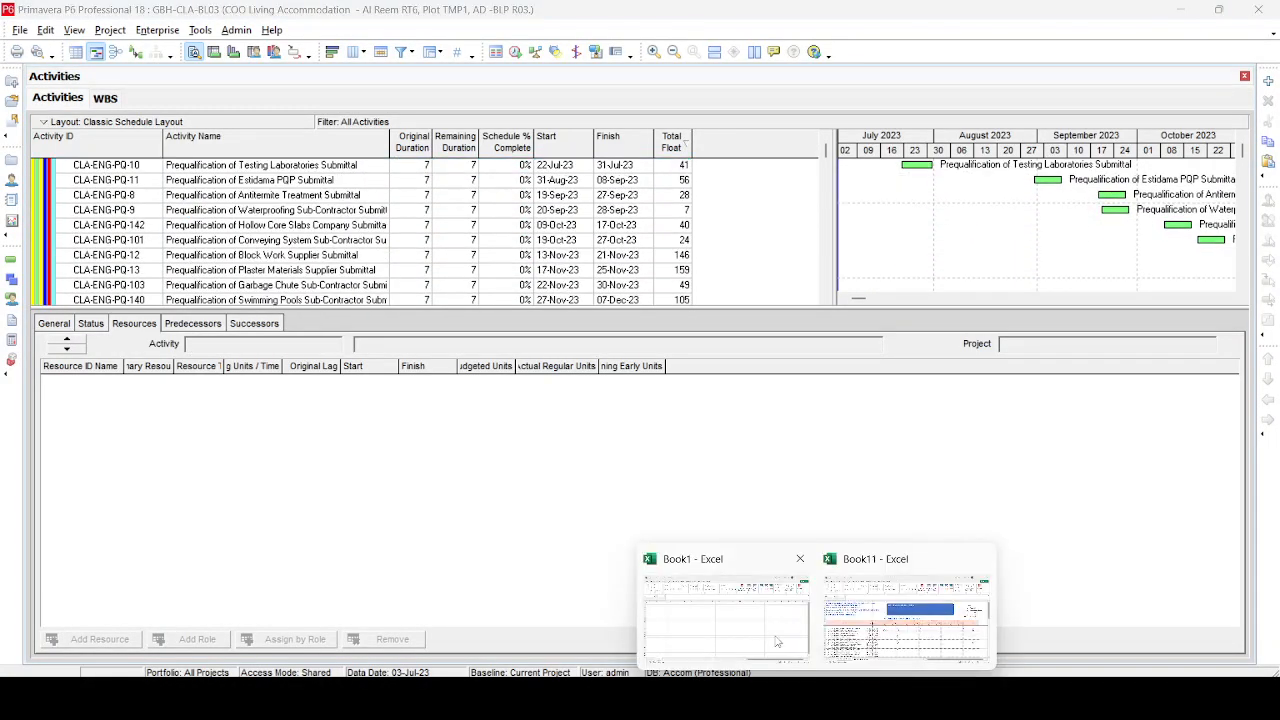
pyautogui.click(777, 638)
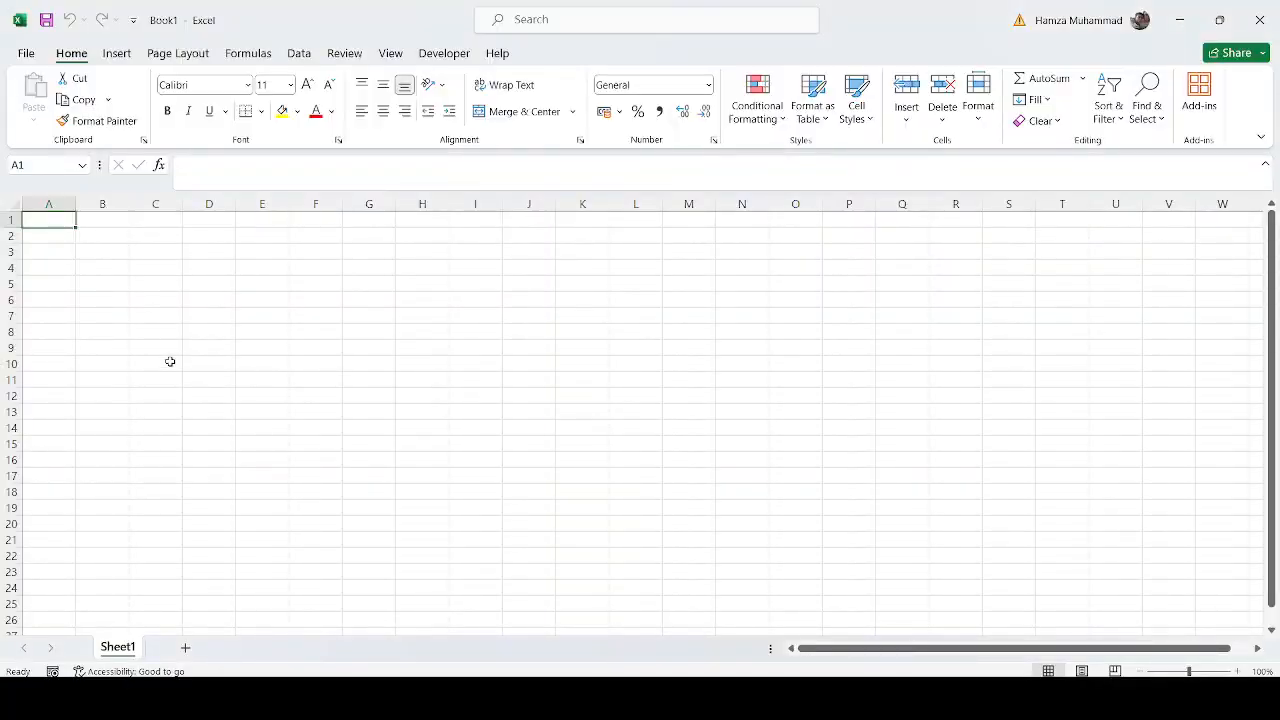
pyautogui.write('Project Name: Reso')
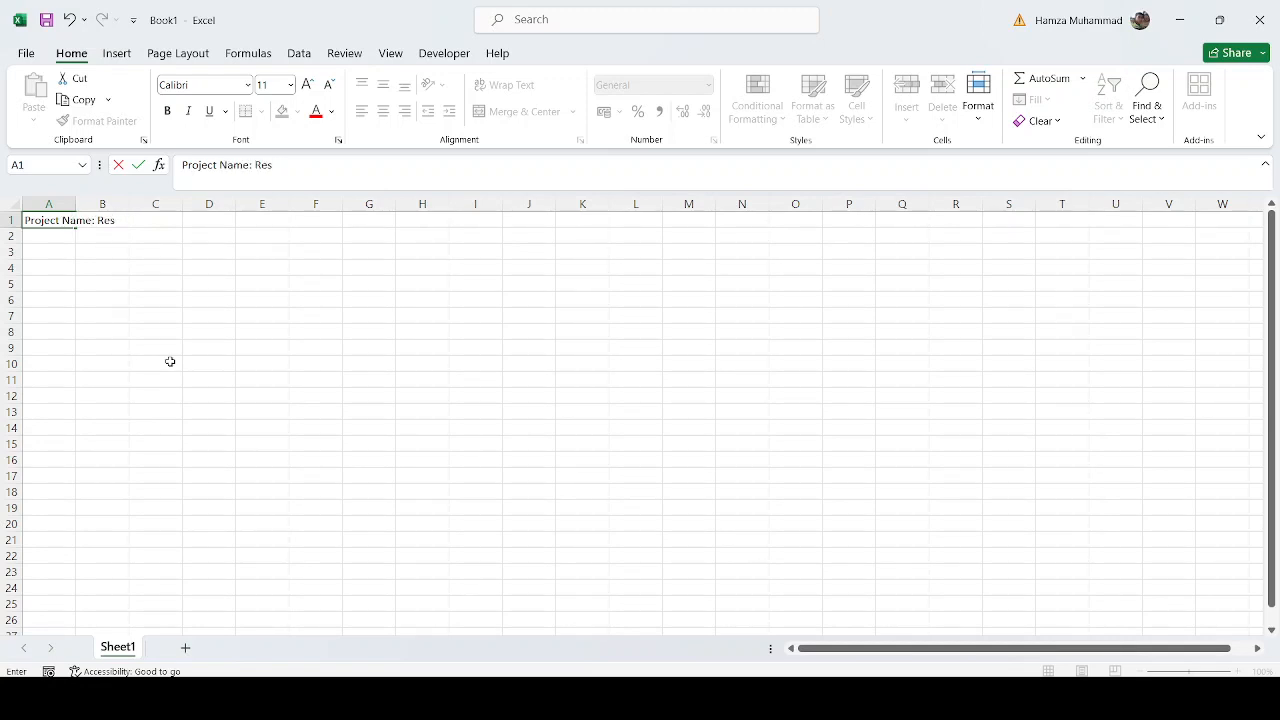
pyautogui.write('den')
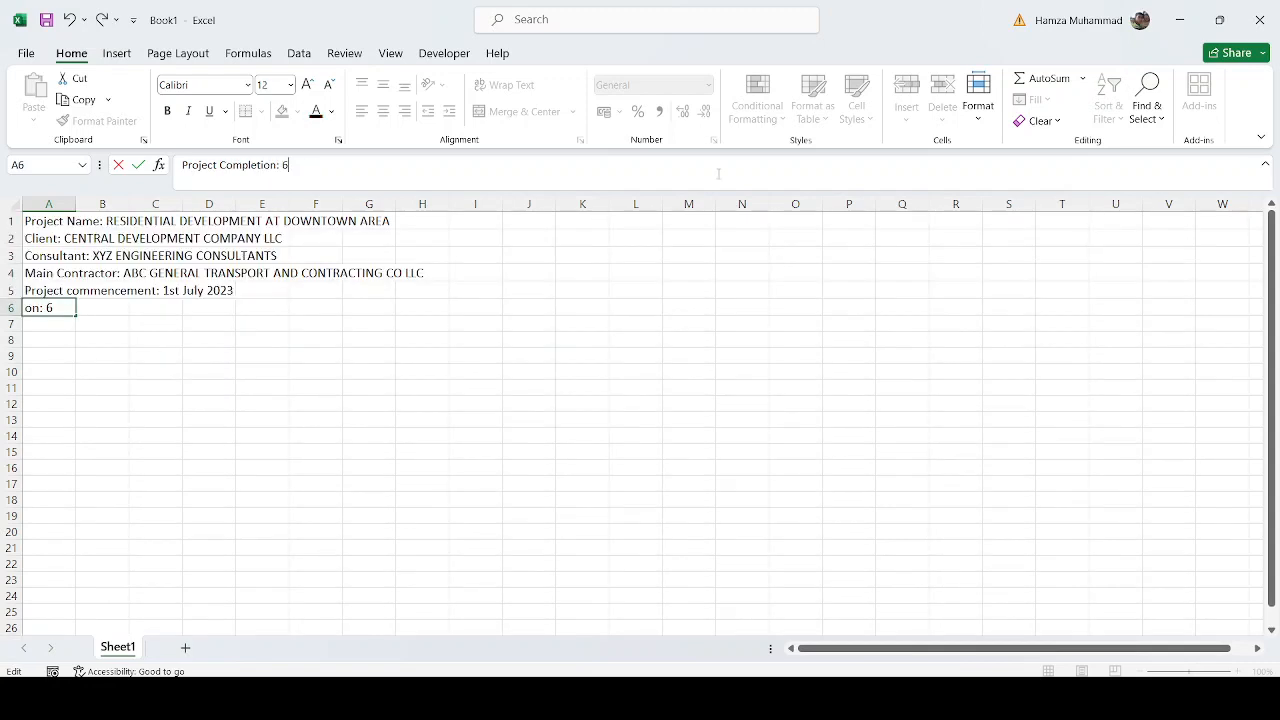
# Finish the project completion line in A6 with the date 31st December 2025.
pyautogui.press('BackSpace')
pyautogui.press('BackSpace')
pyautogui.press('BackSpace')
pyautogui.write('st December 2025')
pyautogui.hotkey('ctrl', 'Return')
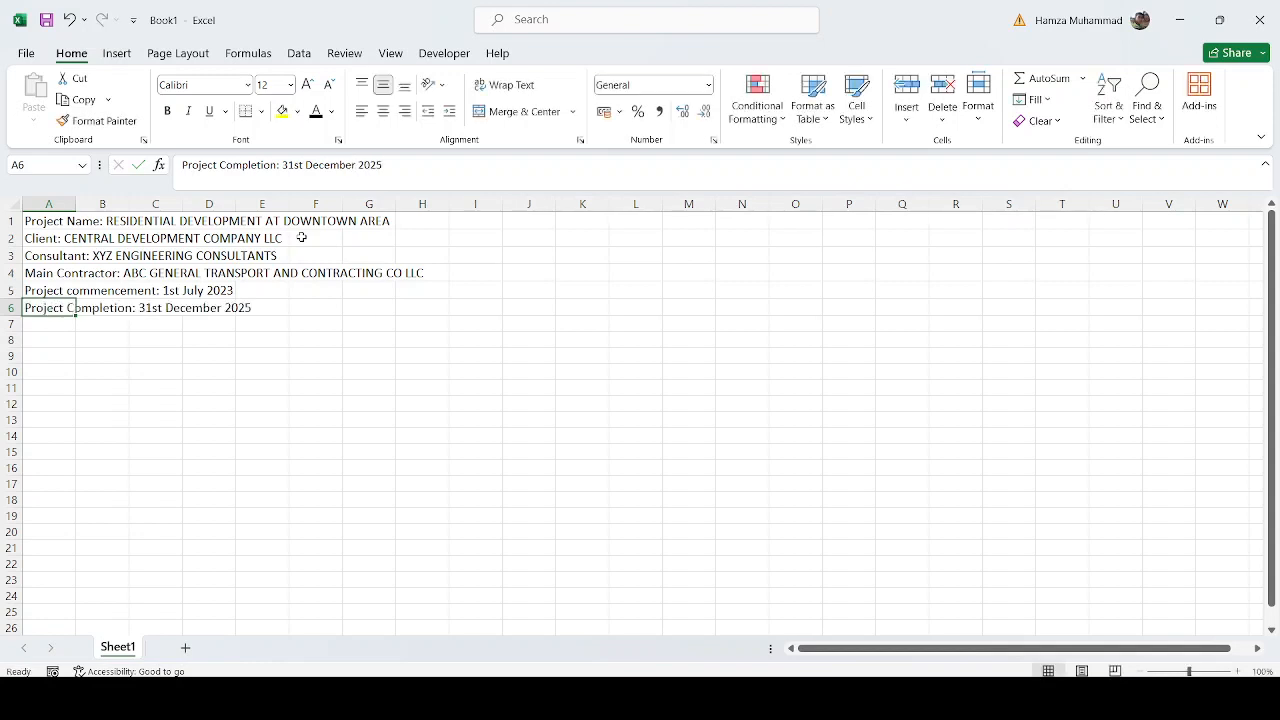
# Enter the table headings "SR. No" and "Description" in row 10, starting at A10.
pyautogui.click(49, 372)
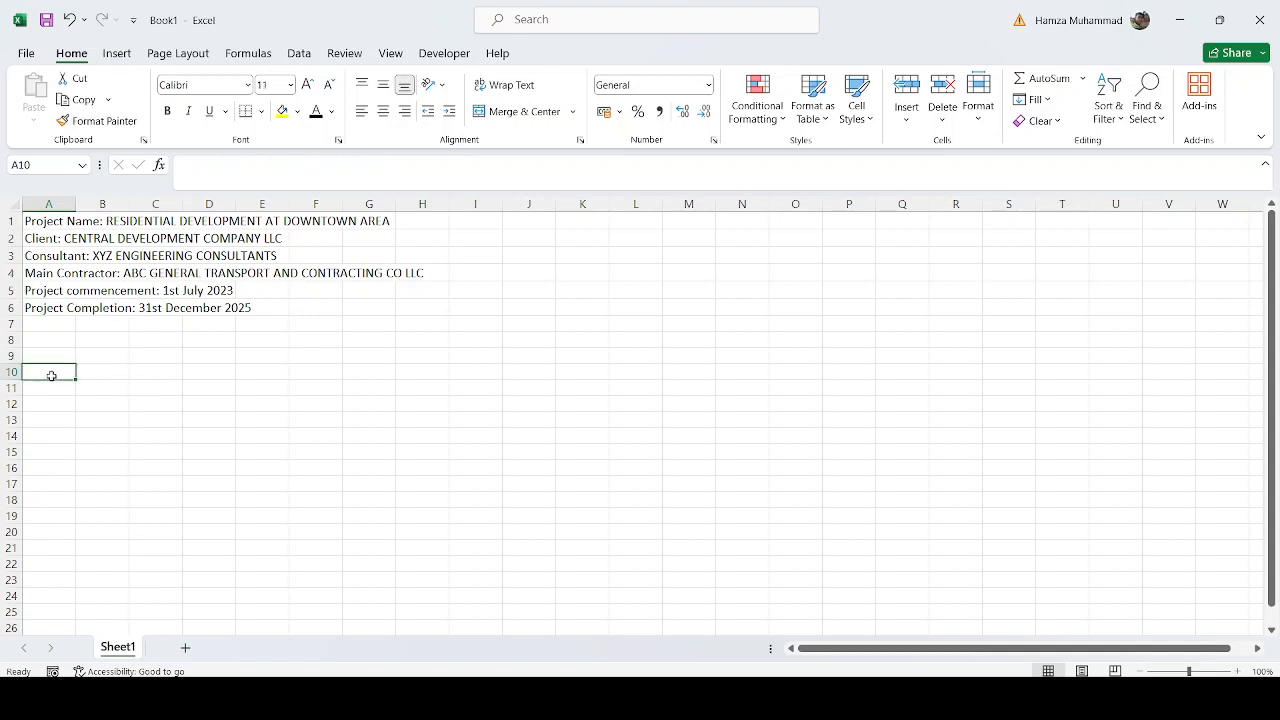
pyautogui.write('SR. N')
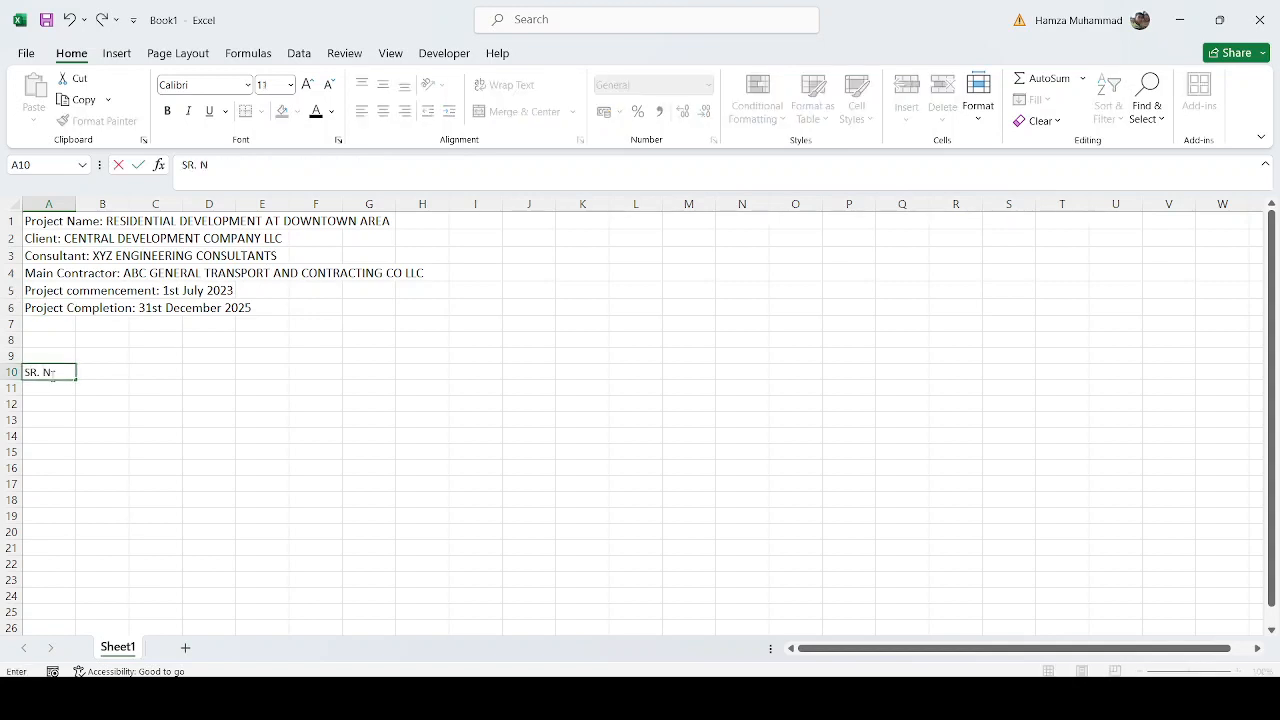
pyautogui.write('o')
pyautogui.press('Tab')
pyautogui.write('Description')
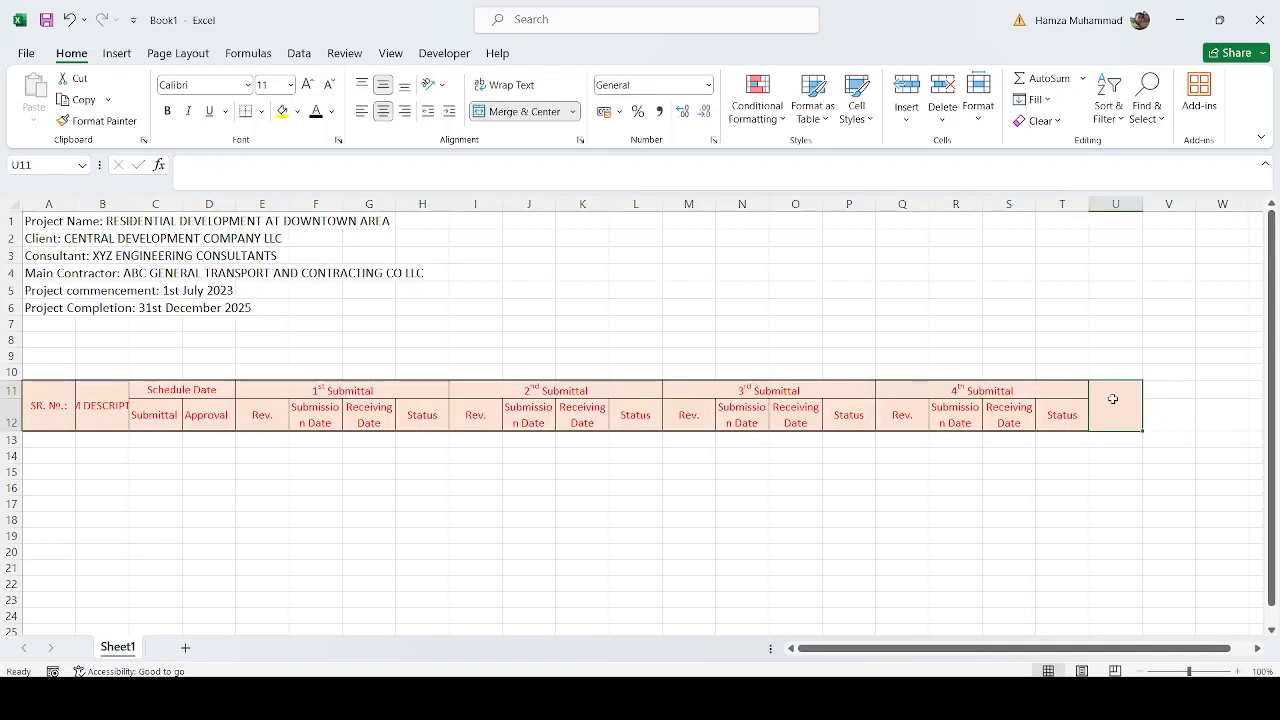
# Widen column B to fit the ITEM DESCRIPTION heading and review the schedule date and submittal headings.
pyautogui.click(54, 410)
pyautogui.click(100, 405)
pyautogui.moveTo(126, 207); pyautogui.dragTo(197, 205)
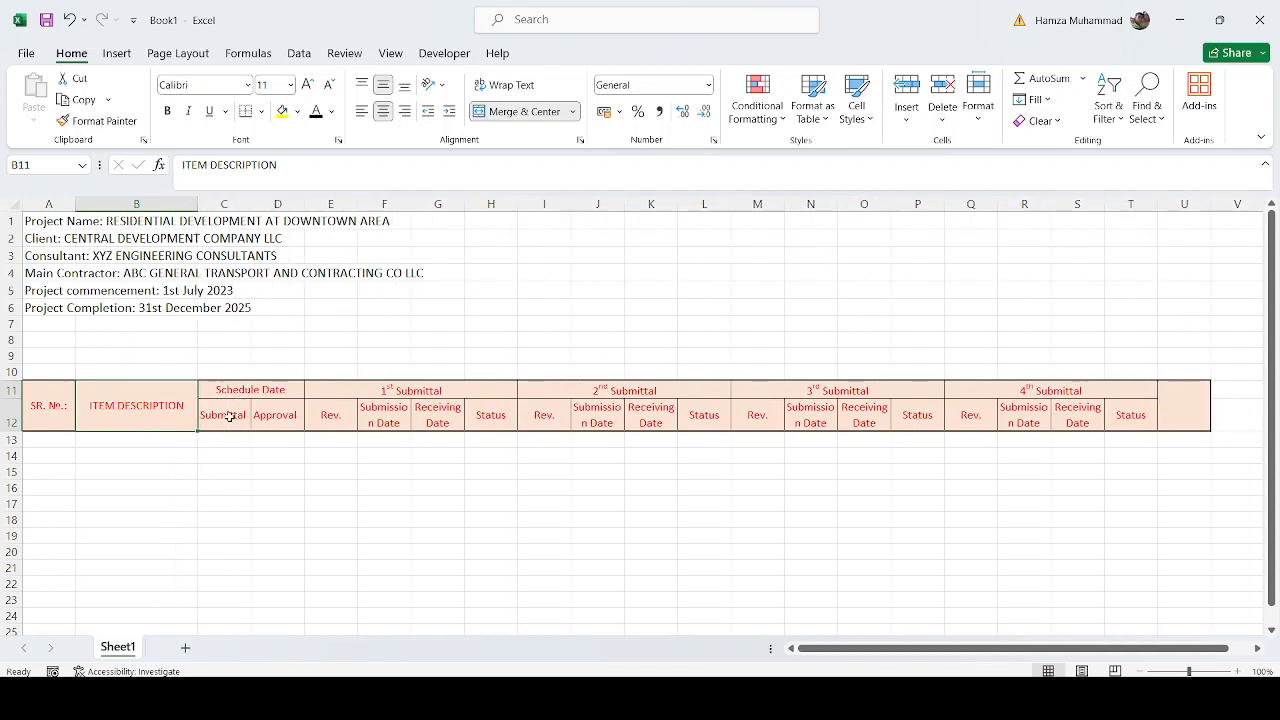
pyautogui.click(287, 419)
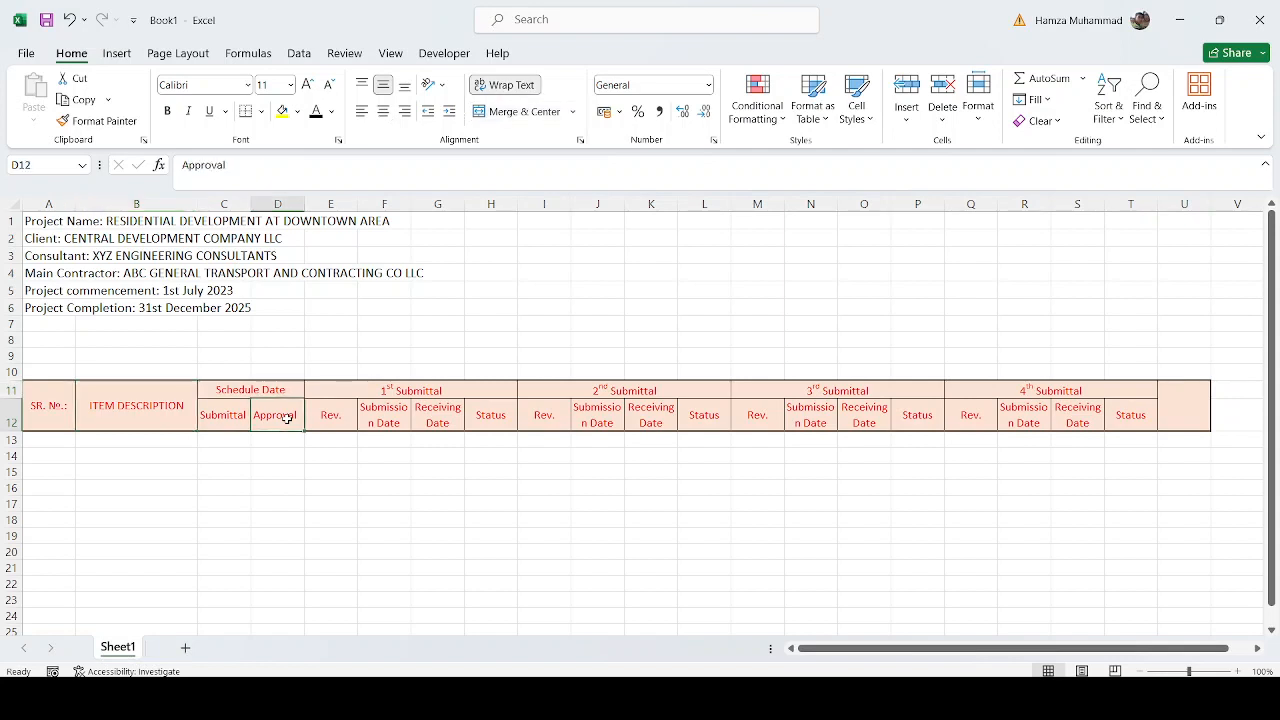
pyautogui.click(390, 393)
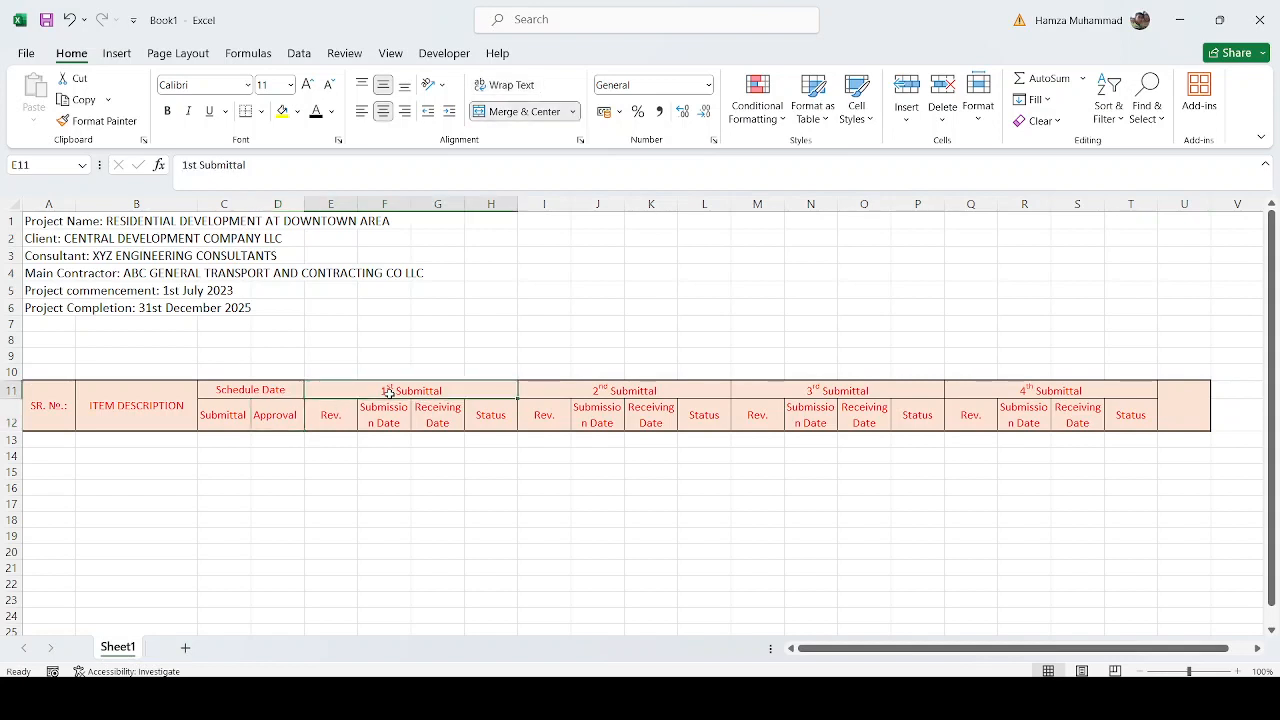
pyautogui.click(554, 394)
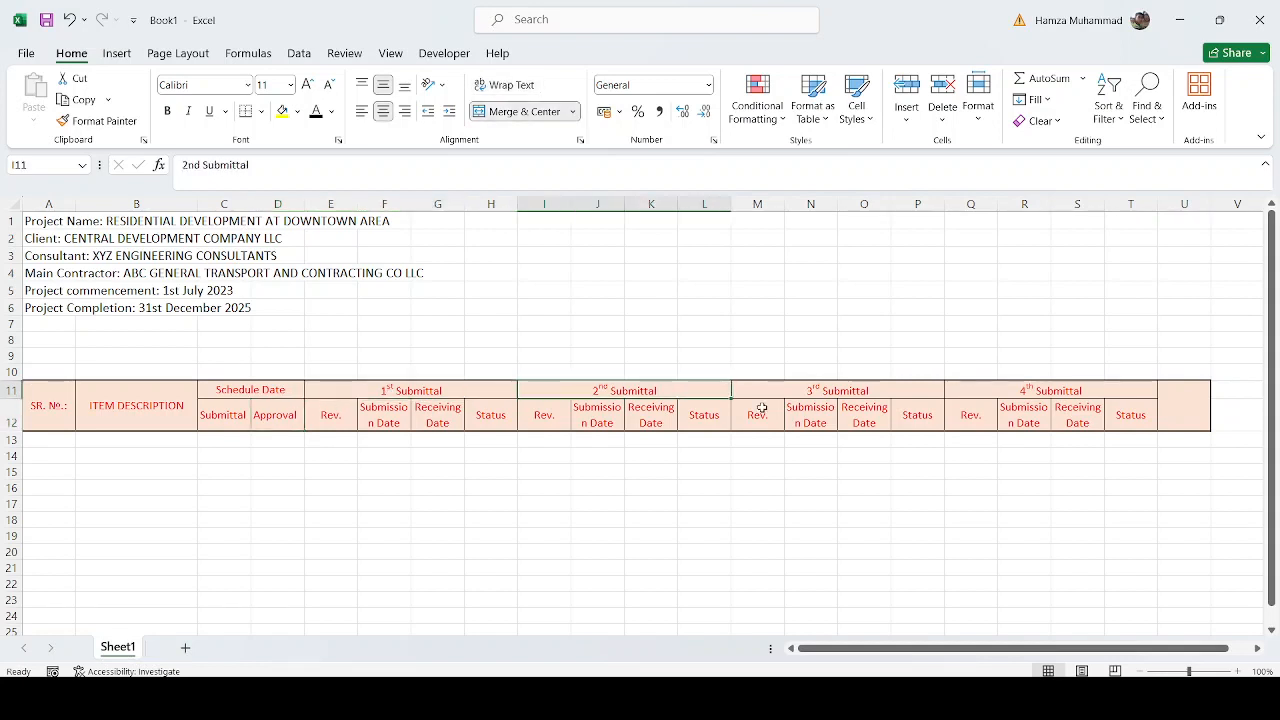
# Enter the heading "Final Status" in the empty merged header cell U11.
pyautogui.click(1181, 415)
pyautogui.write('R')
pyautogui.write('inal Status')
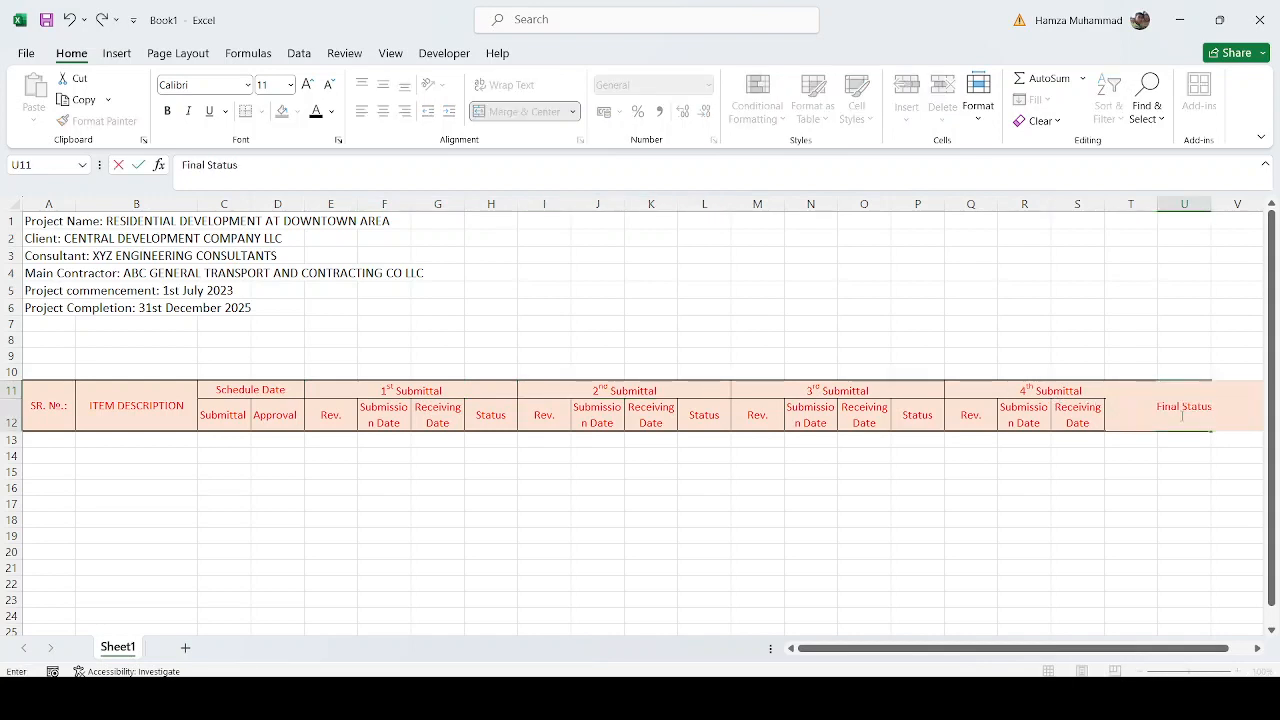
pyautogui.press('Return')
# Copy the Final Status column U and insert the copied column at U.
pyautogui.click(1184, 203)
pyautogui.hotkey('ctrl', 'c')
pyautogui.write('e')
pyautogui.press('Escape')
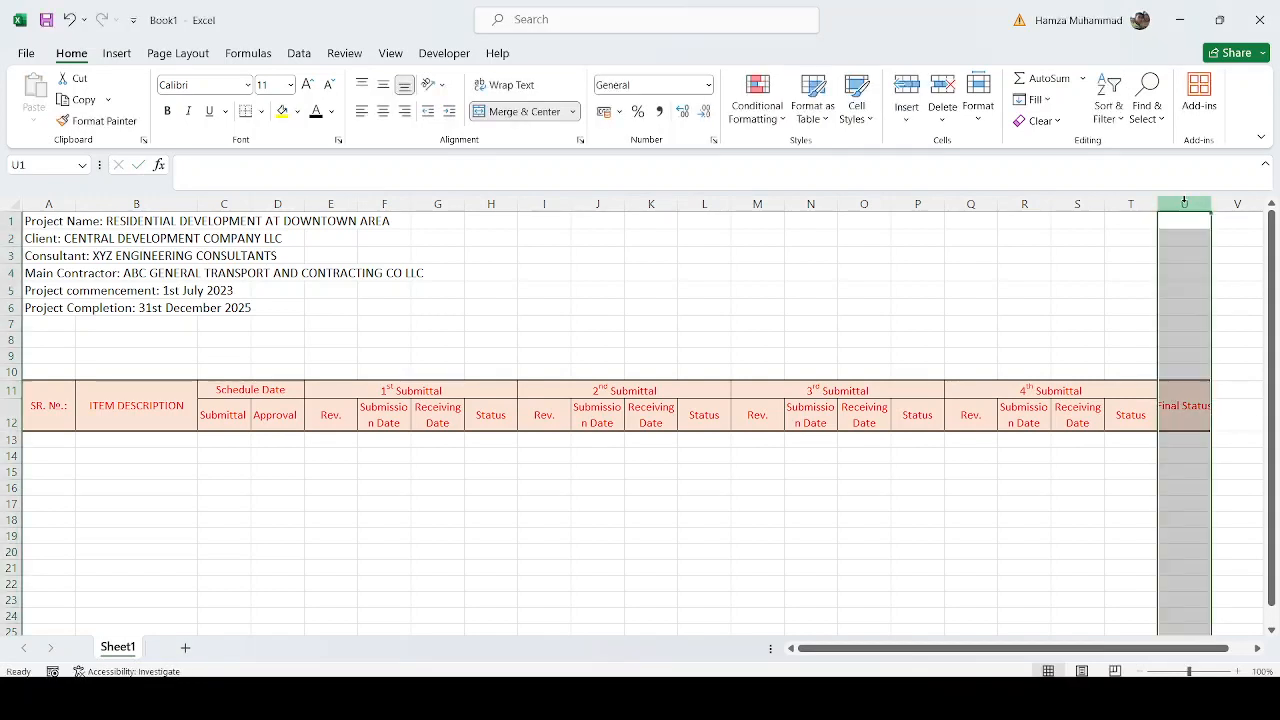
pyautogui.hotkey('ctrl', 'c')
pyautogui.rightClick(1184, 204)
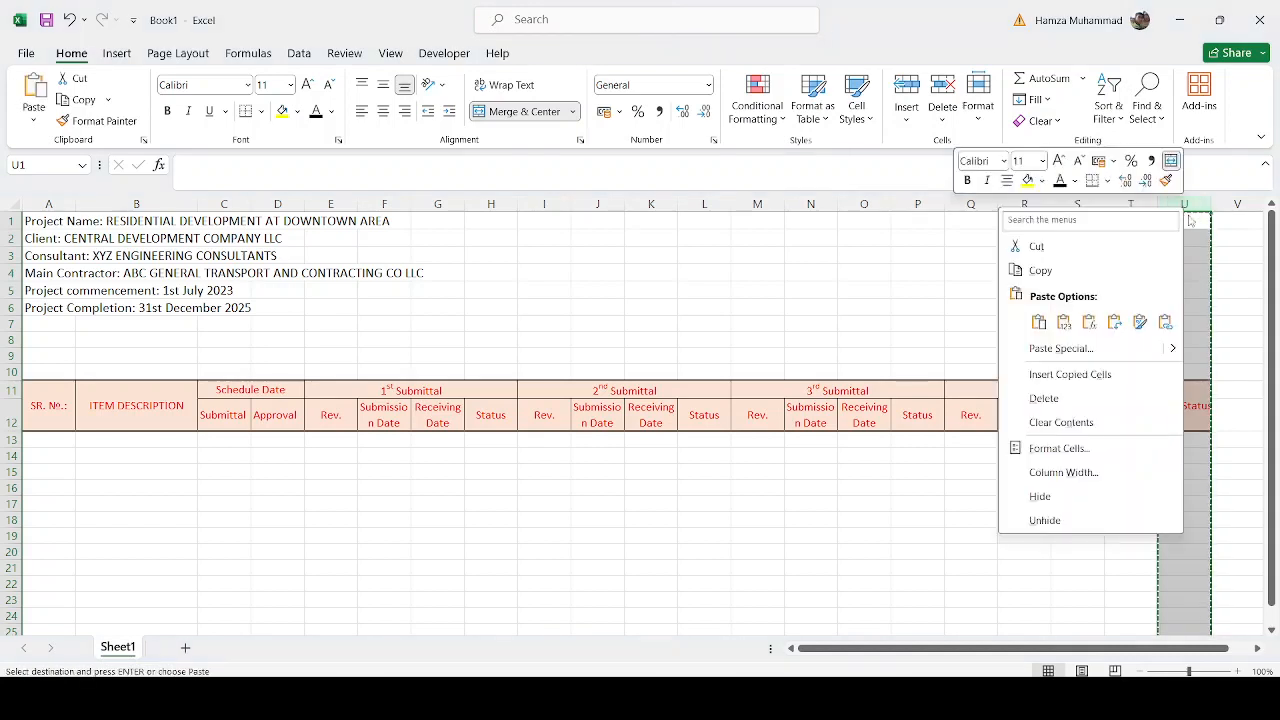
pyautogui.click(1093, 375)
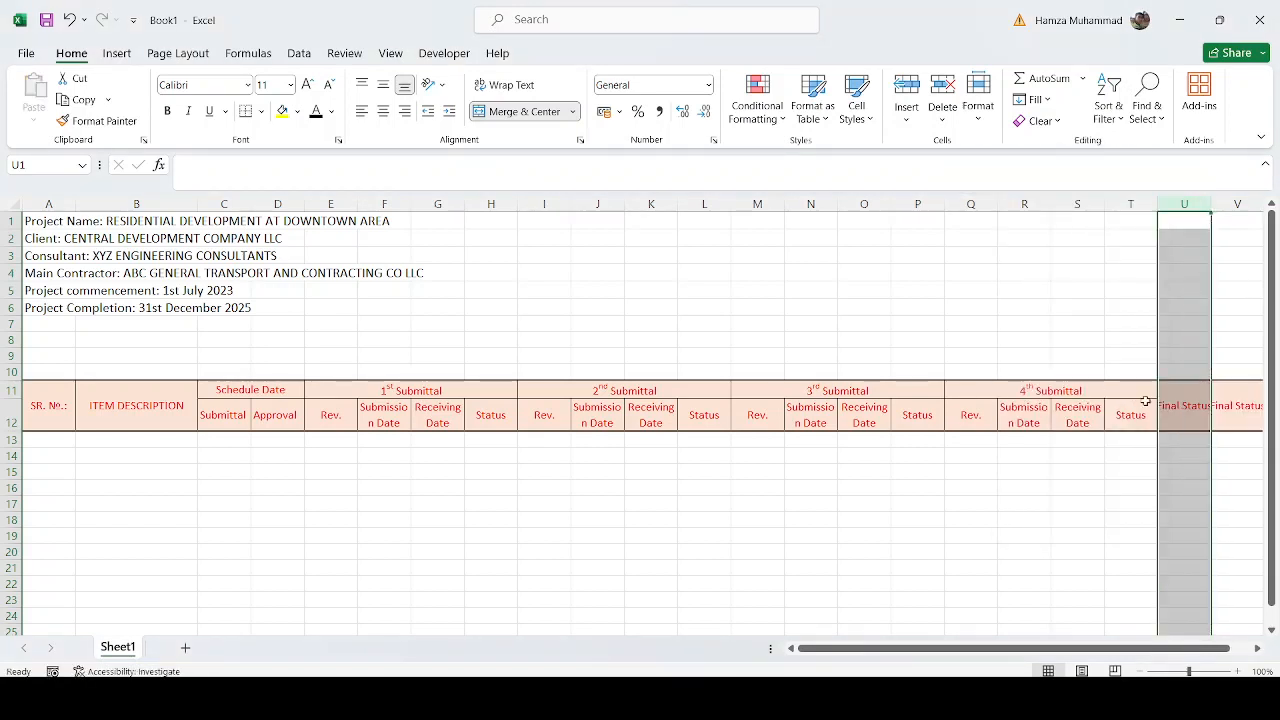
# Replace the duplicated Final Status heading in V11 with "Remarks".
pyautogui.click(1234, 418)
pyautogui.click(1257, 648)
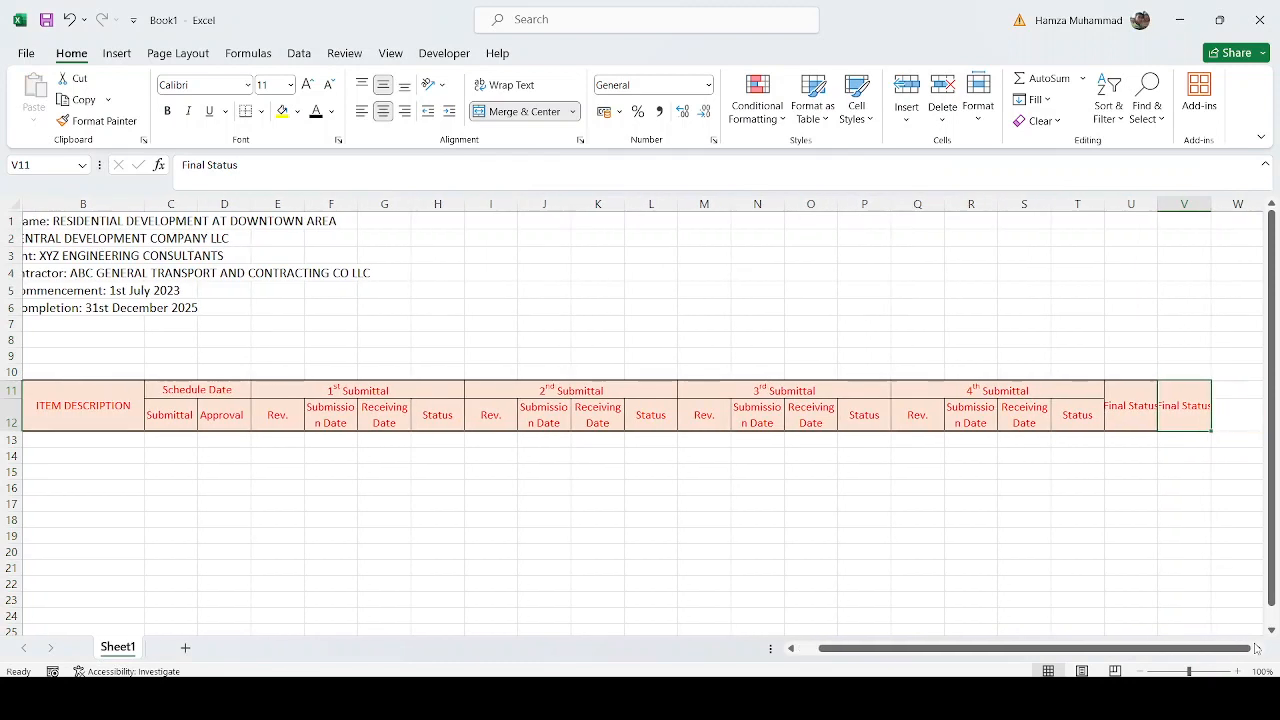
pyautogui.write('Remarks')
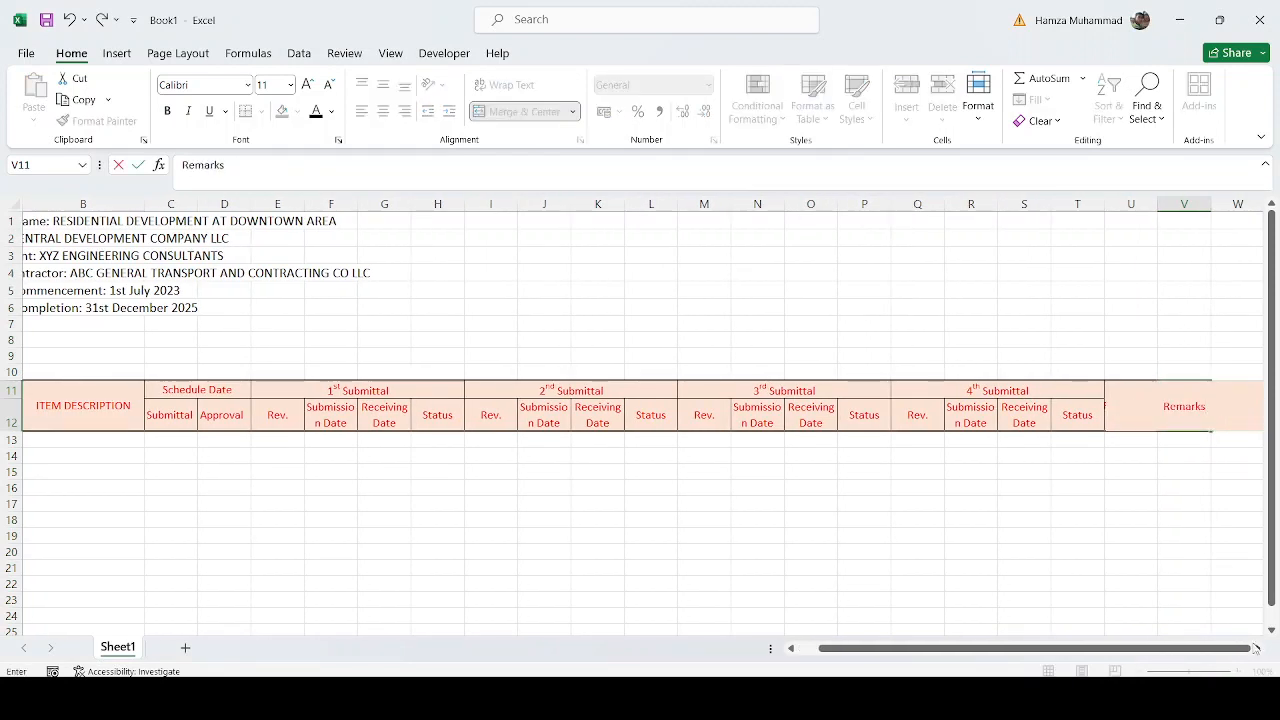
pyautogui.hotkey('ctrl', 'Return')
pyautogui.moveTo(1196, 648); pyautogui.dragTo(1176, 648)
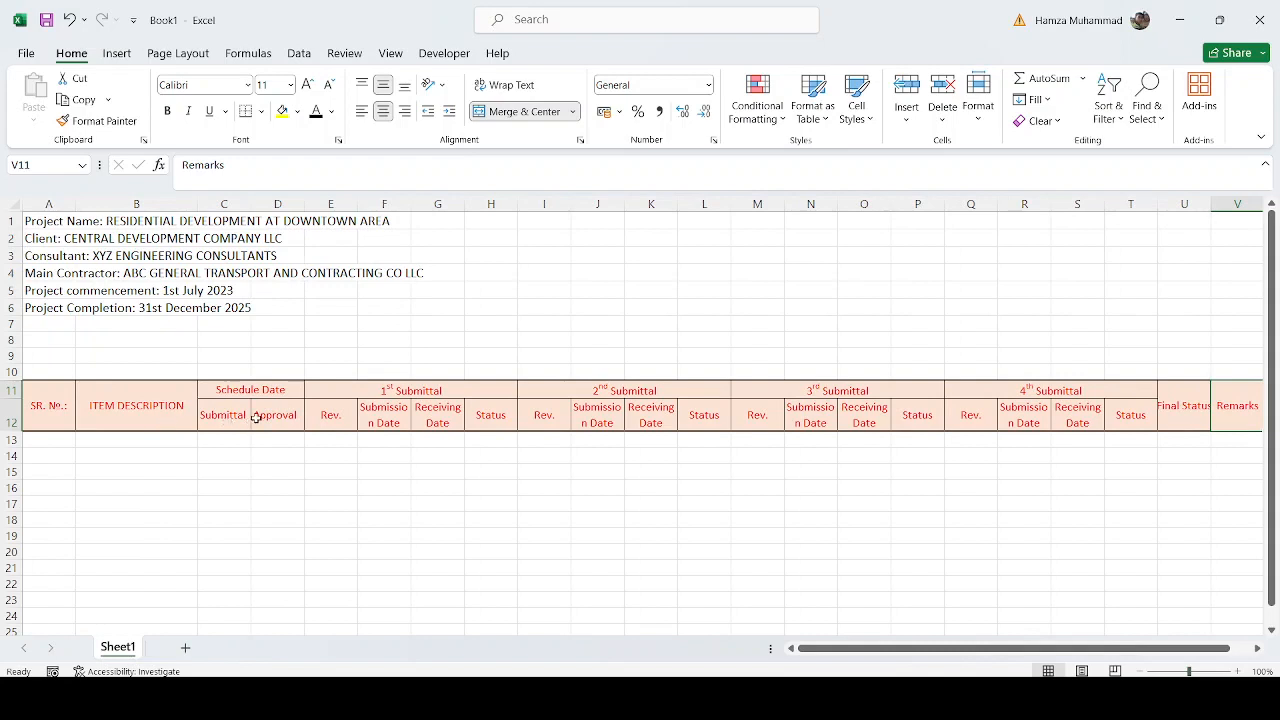
# Set the width of the four Rev. columns E, I, M and Q to 3.5.
pyautogui.click(331, 204)
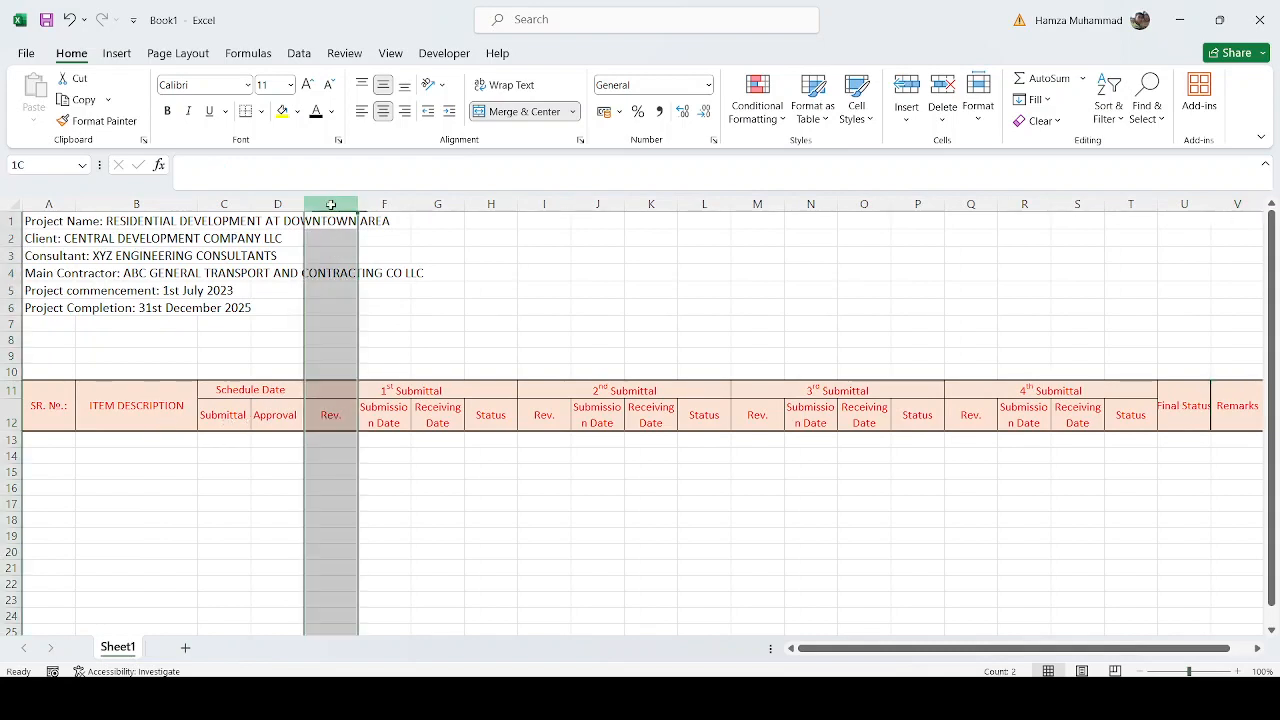
pyautogui.keyDown('ctrl'); pyautogui.click(540, 204); pyautogui.keyUp('ctrl')
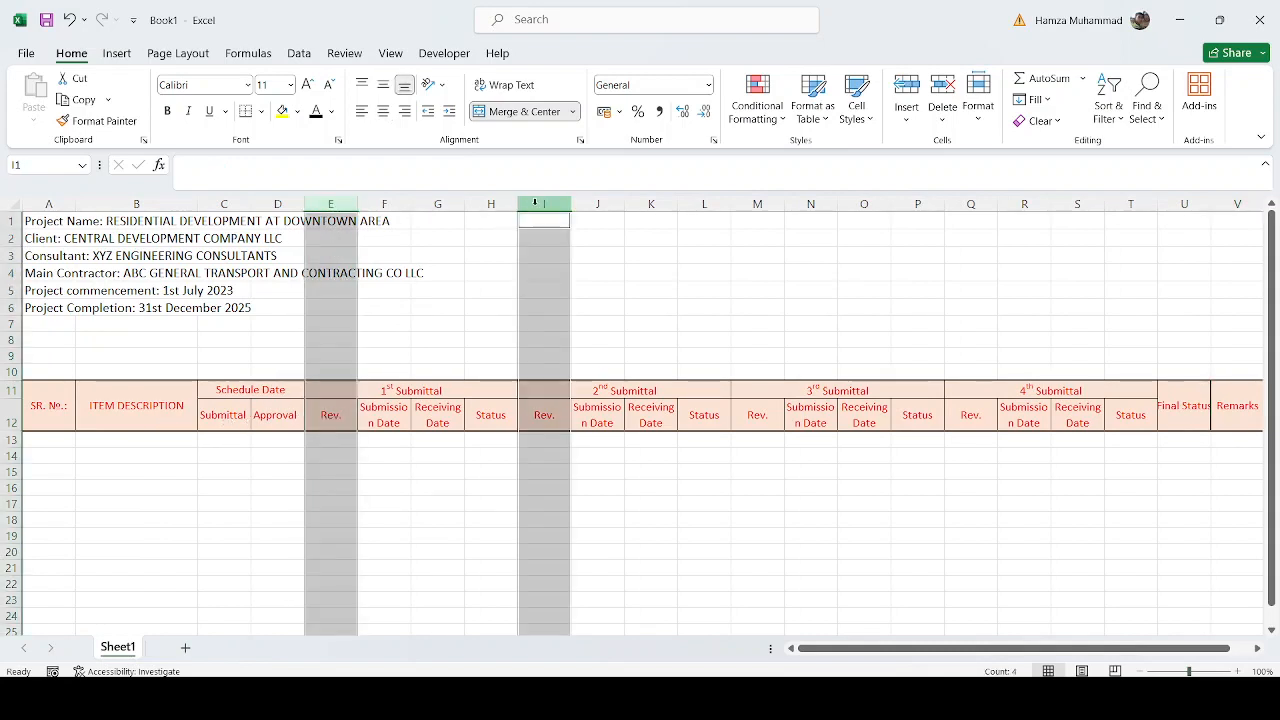
pyautogui.keyDown('ctrl'); pyautogui.click(752, 204); pyautogui.keyUp('ctrl')
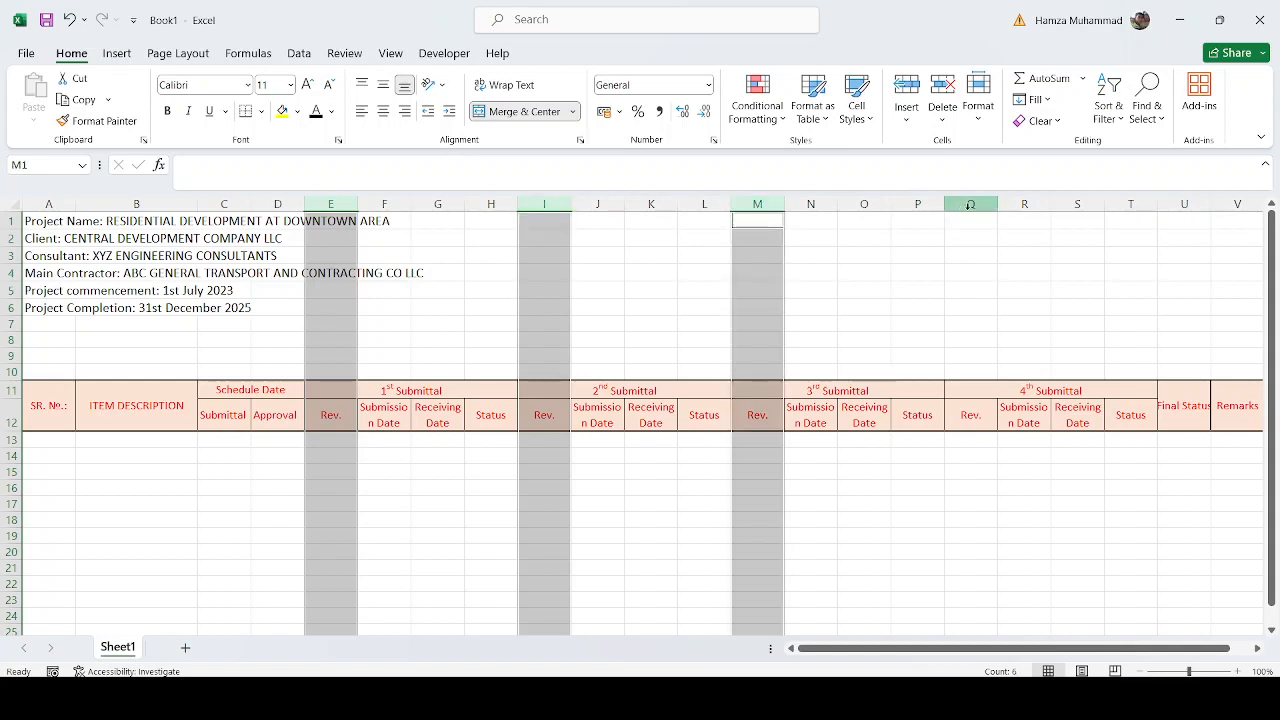
pyautogui.keyDown('ctrl'); pyautogui.click(970, 204); pyautogui.keyUp('ctrl')
pyautogui.rightClick(970, 204)
pyautogui.click(1068, 486)
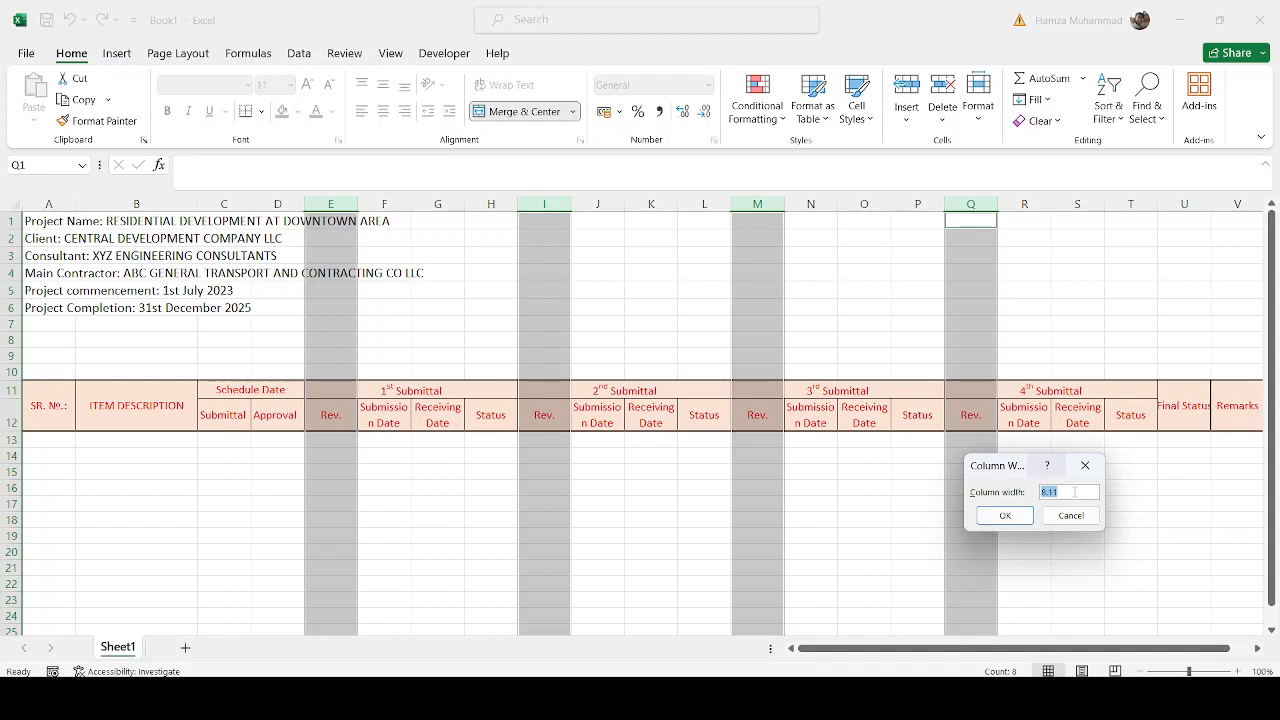
pyautogui.write('3.5')
pyautogui.press('Return')
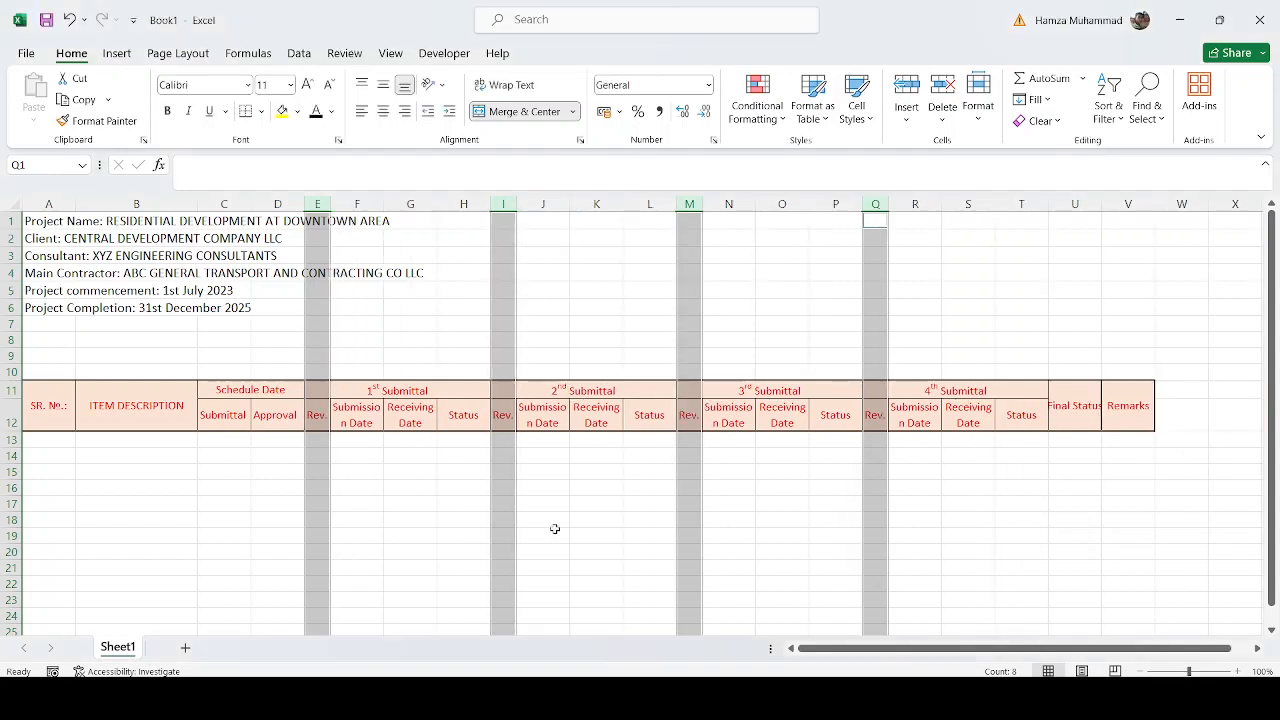
pyautogui.click(334, 490)
# Rotate the text of the four Rev. headings in row 12 to 90 degrees.
pyautogui.click(316, 422)
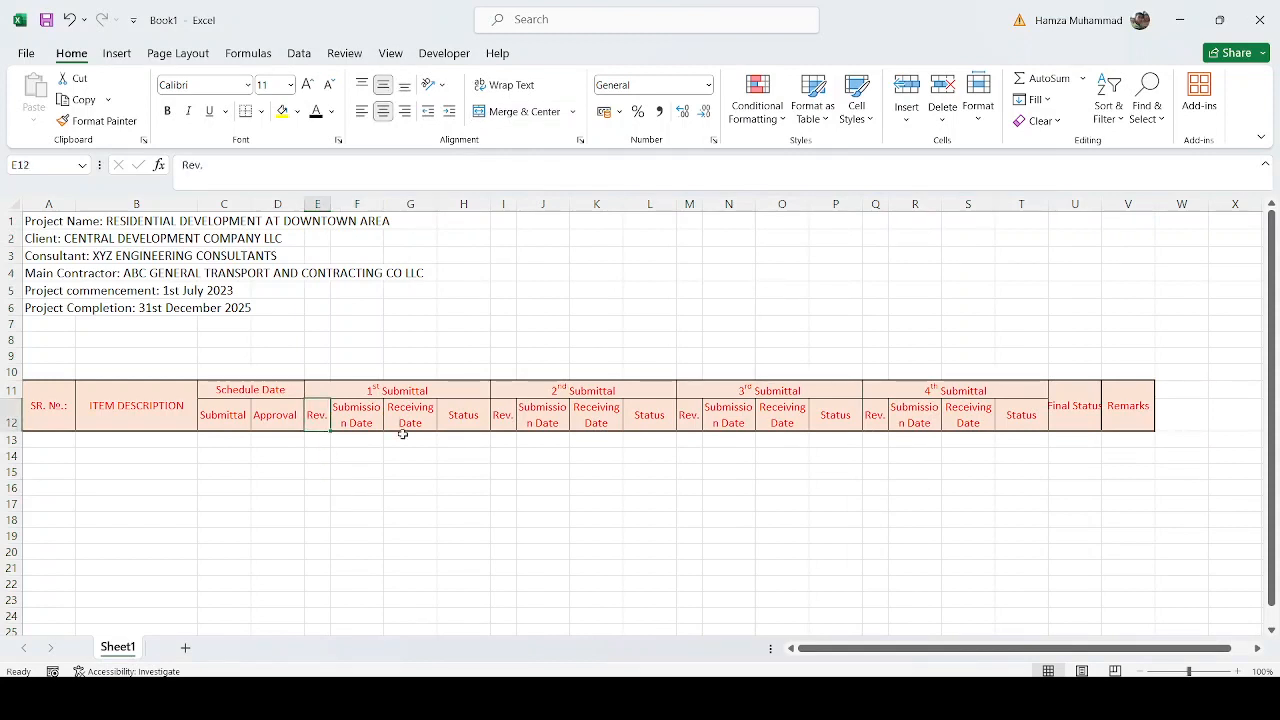
pyautogui.keyDown('ctrl'); pyautogui.click(500, 421); pyautogui.keyUp('ctrl')
pyautogui.keyDown('ctrl'); pyautogui.click(688, 420); pyautogui.keyUp('ctrl')
pyautogui.keyDown('ctrl'); pyautogui.click(876, 415); pyautogui.keyUp('ctrl')
pyautogui.hotkey('ctrl', '1')
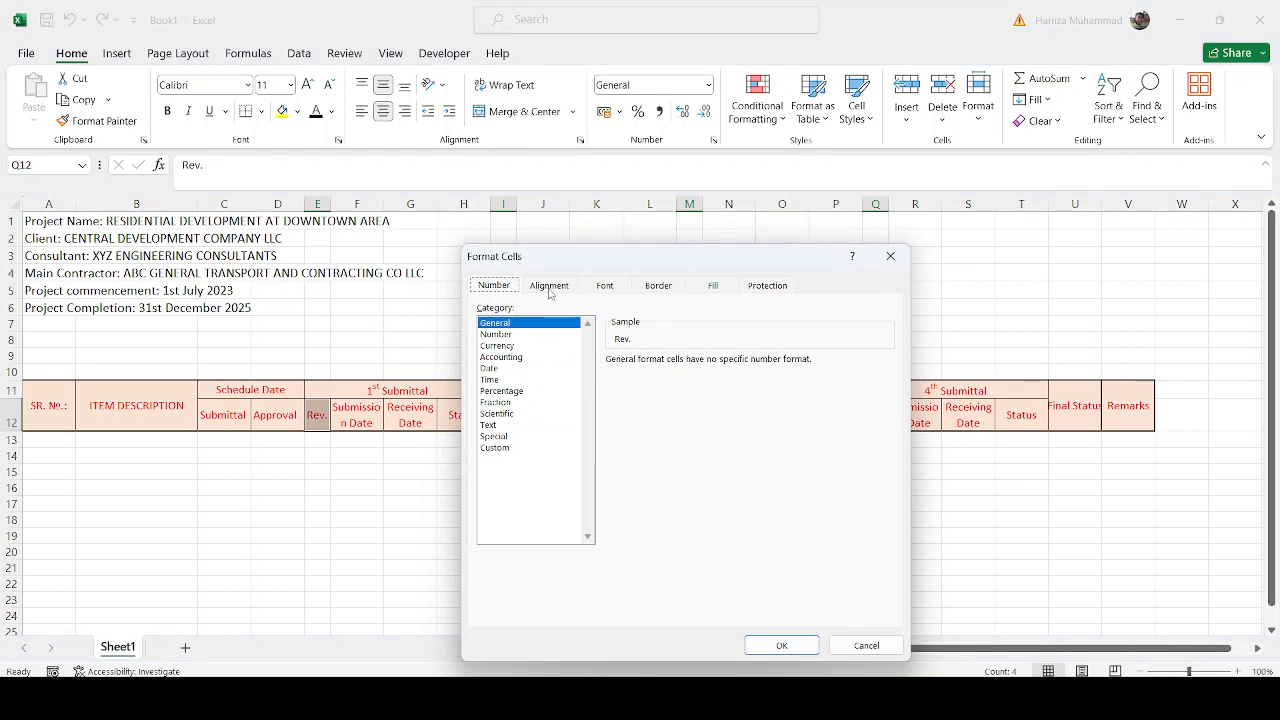
pyautogui.click(549, 286)
pyautogui.click(826, 330)
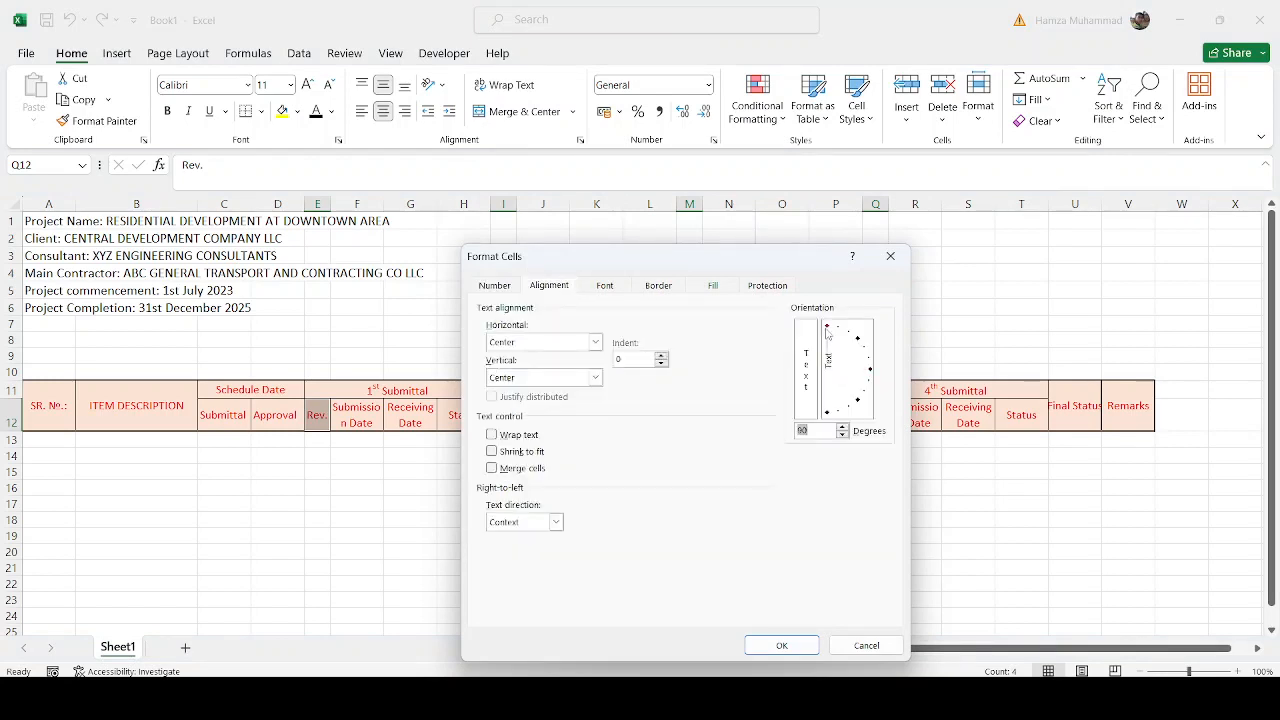
pyautogui.click(782, 645)
pyautogui.click(784, 632)
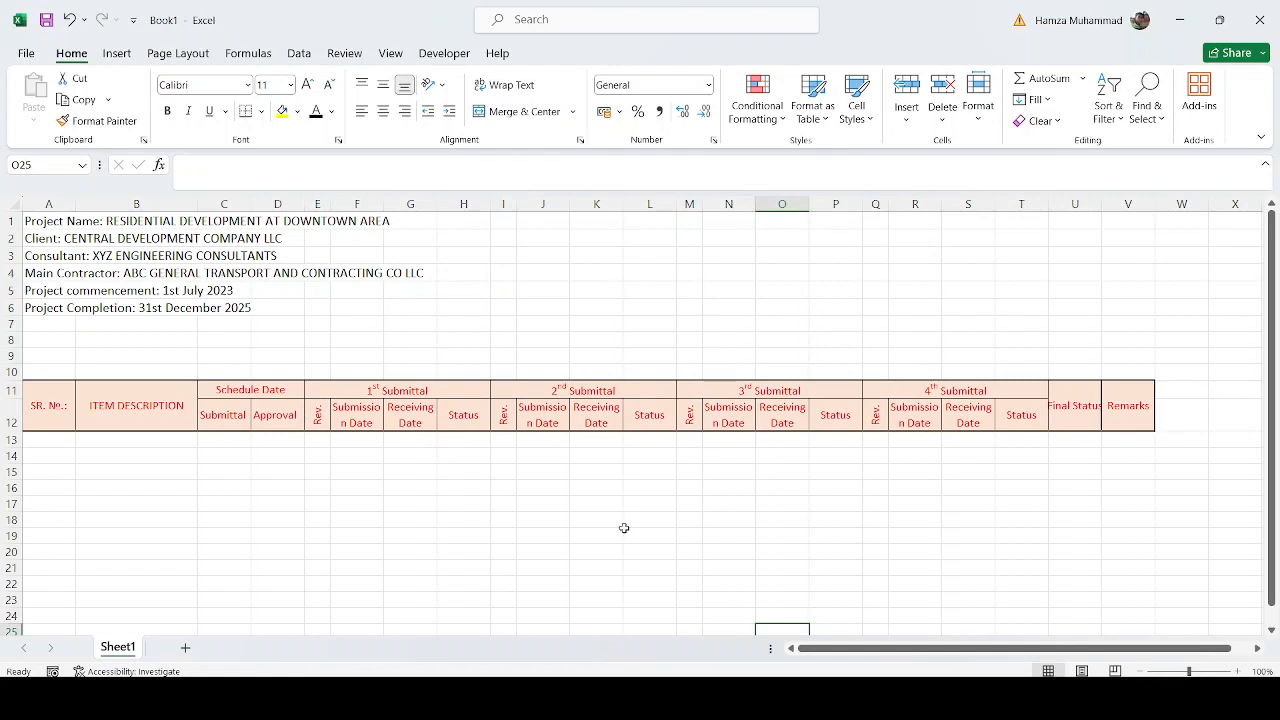
# Set the width of the four submittal Status columns H, L, P and T to 5.
pyautogui.click(463, 204)
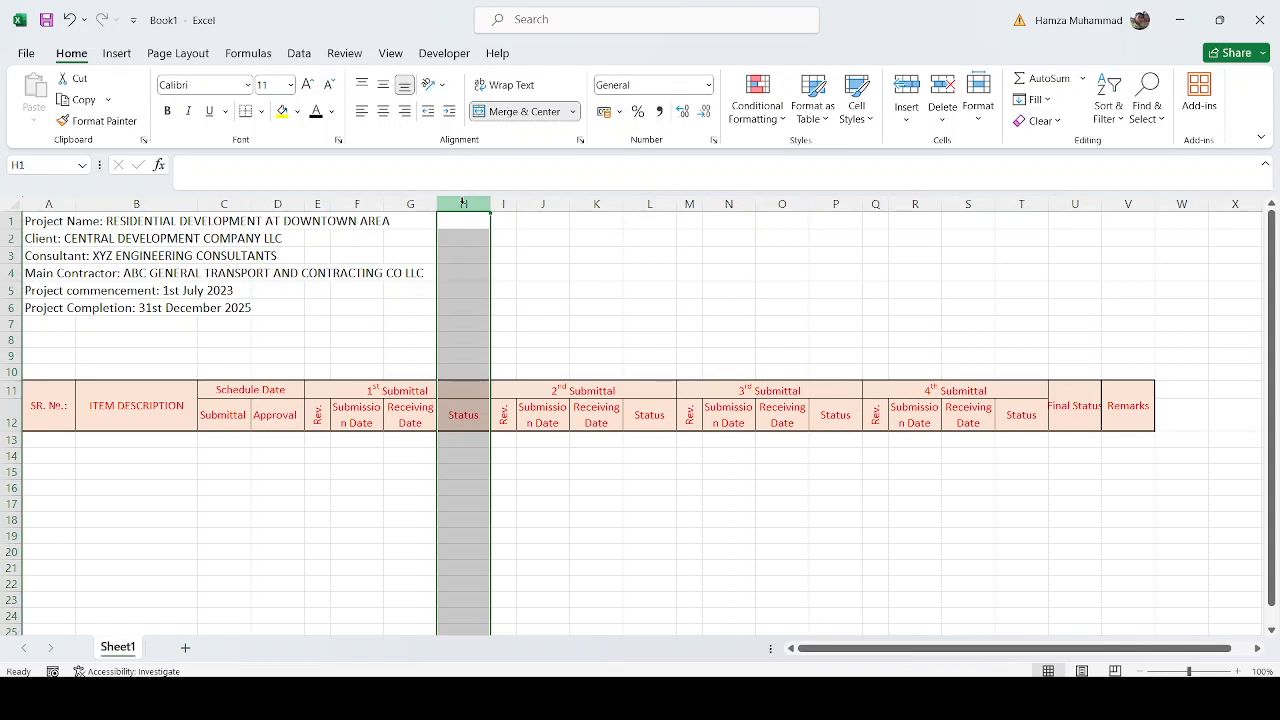
pyautogui.keyDown('ctrl'); pyautogui.click(648, 203); pyautogui.keyUp('ctrl')
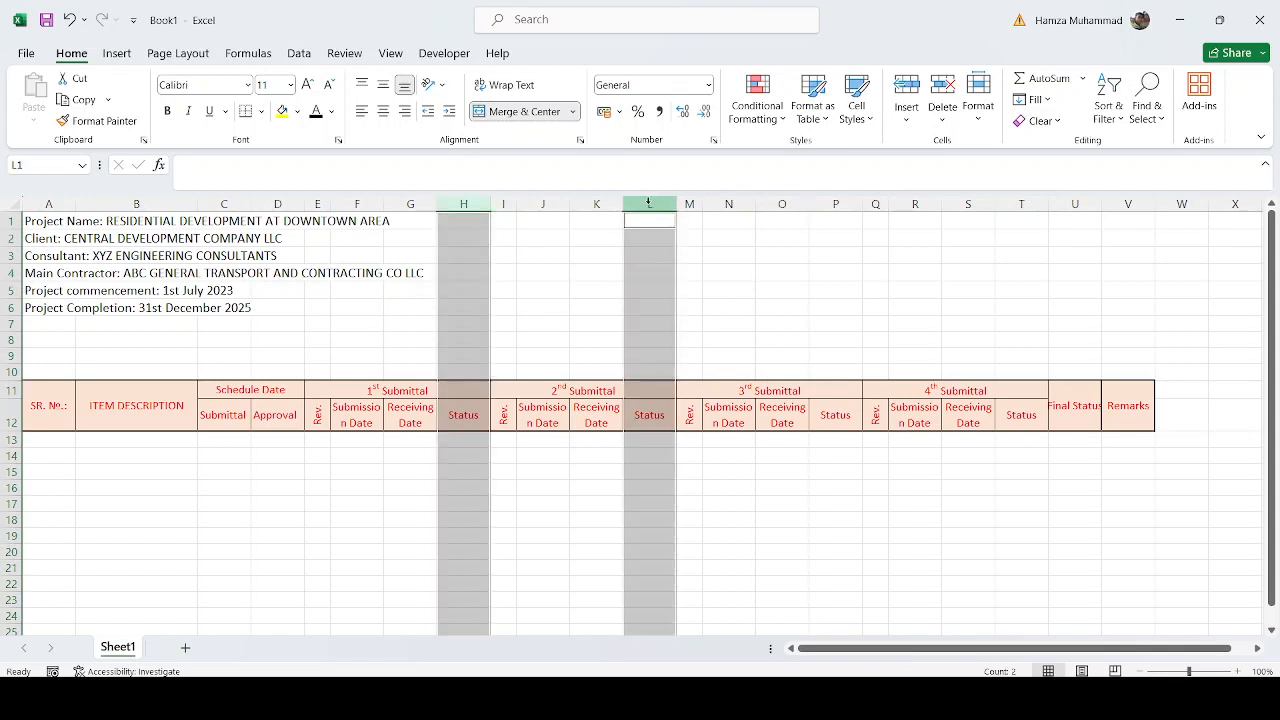
pyautogui.keyDown('ctrl'); pyautogui.click(836, 205); pyautogui.keyUp('ctrl')
pyautogui.keyDown('ctrl'); pyautogui.click(1010, 205); pyautogui.keyUp('ctrl')
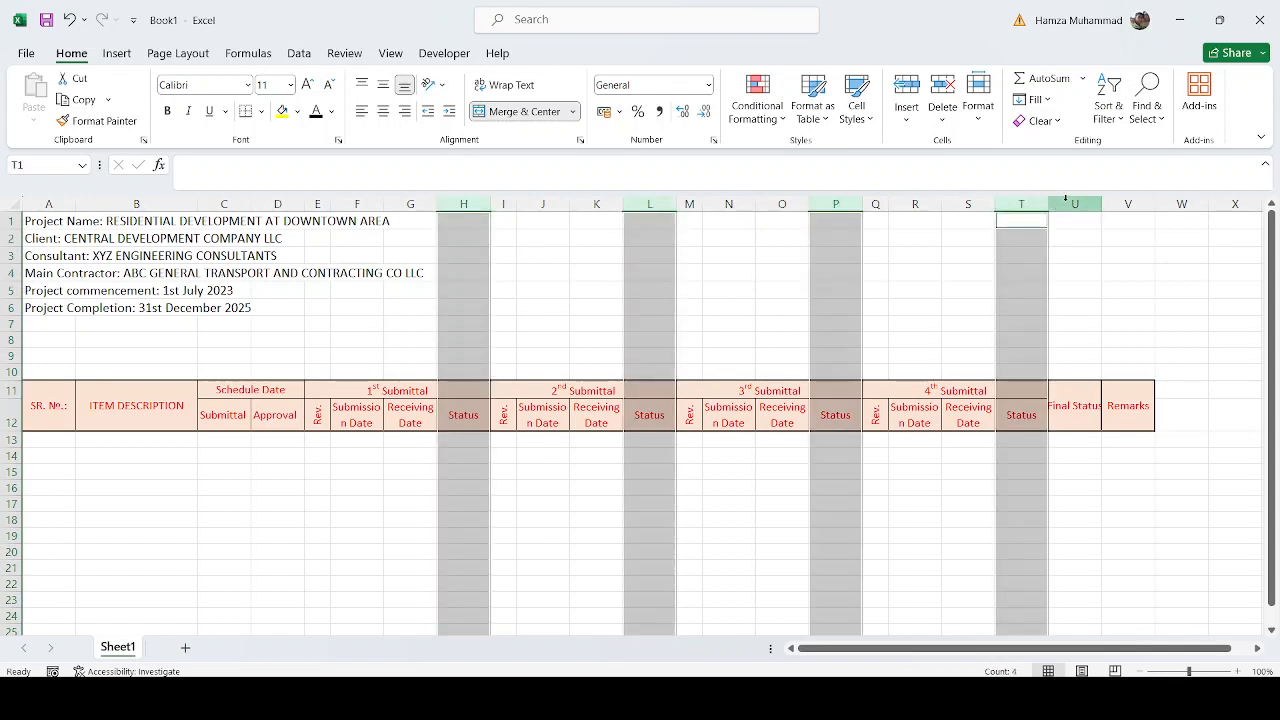
pyautogui.rightClick(1030, 205)
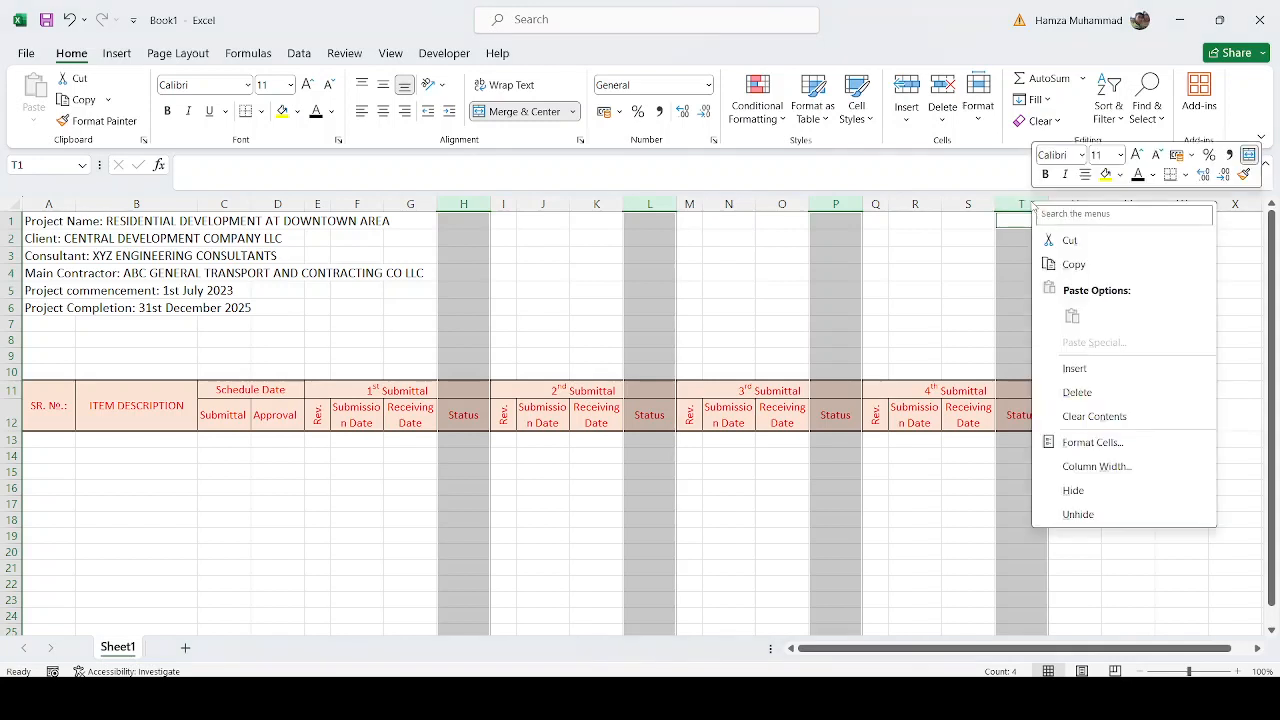
pyautogui.click(1094, 466)
pyautogui.write('5')
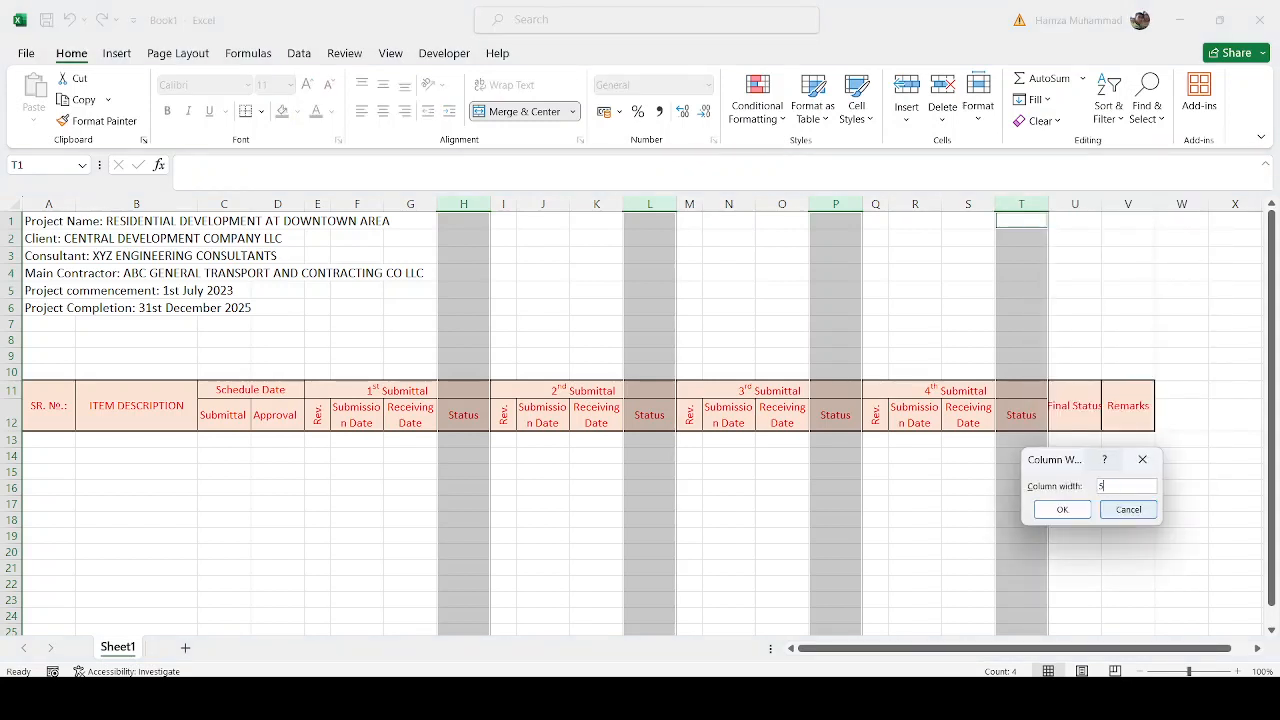
pyautogui.press('Return')
pyautogui.click(1104, 517)
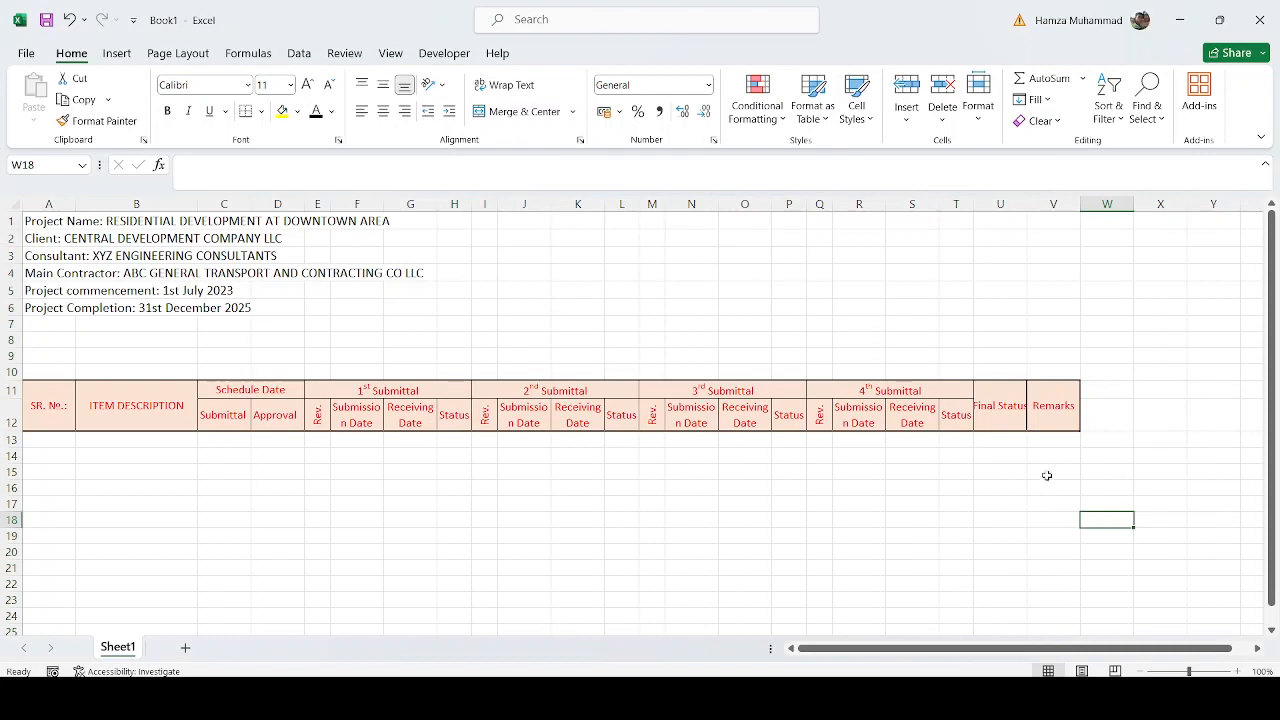
# Set the width of the Final Status column U to 6.
pyautogui.click(1011, 205)
pyautogui.rightClick(1011, 205)
pyautogui.click(1064, 474)
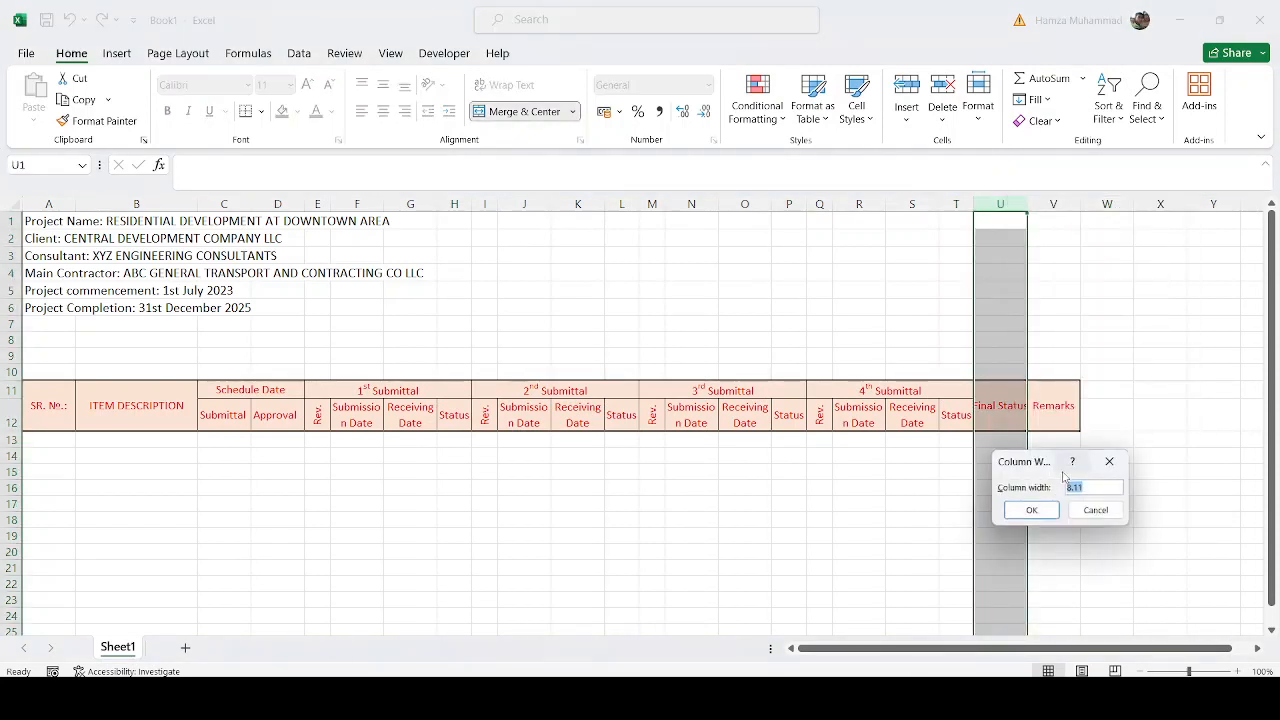
pyautogui.write('6')
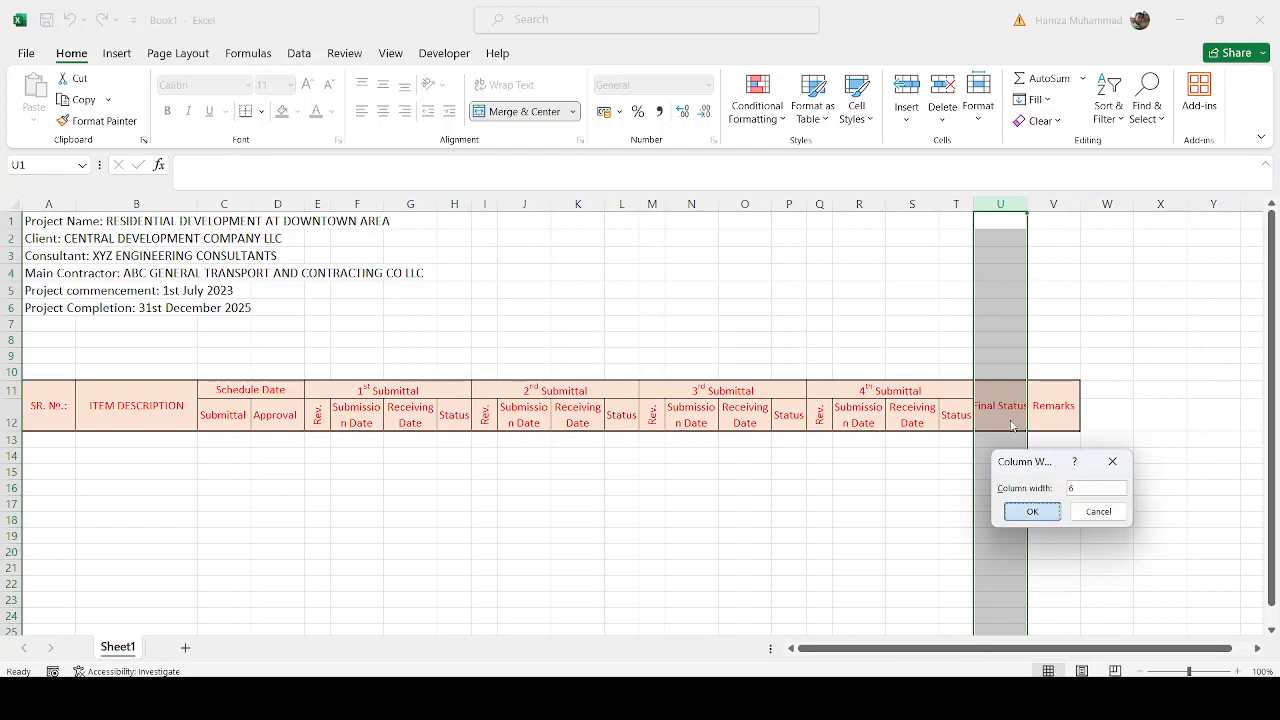
pyautogui.click(1032, 511)
# Wrap the text of the Final Status heading in U11 and widen the Remarks column V to roughly twice its width.
pyautogui.click(1000, 411)
pyautogui.hotkey('ctrl', '1')
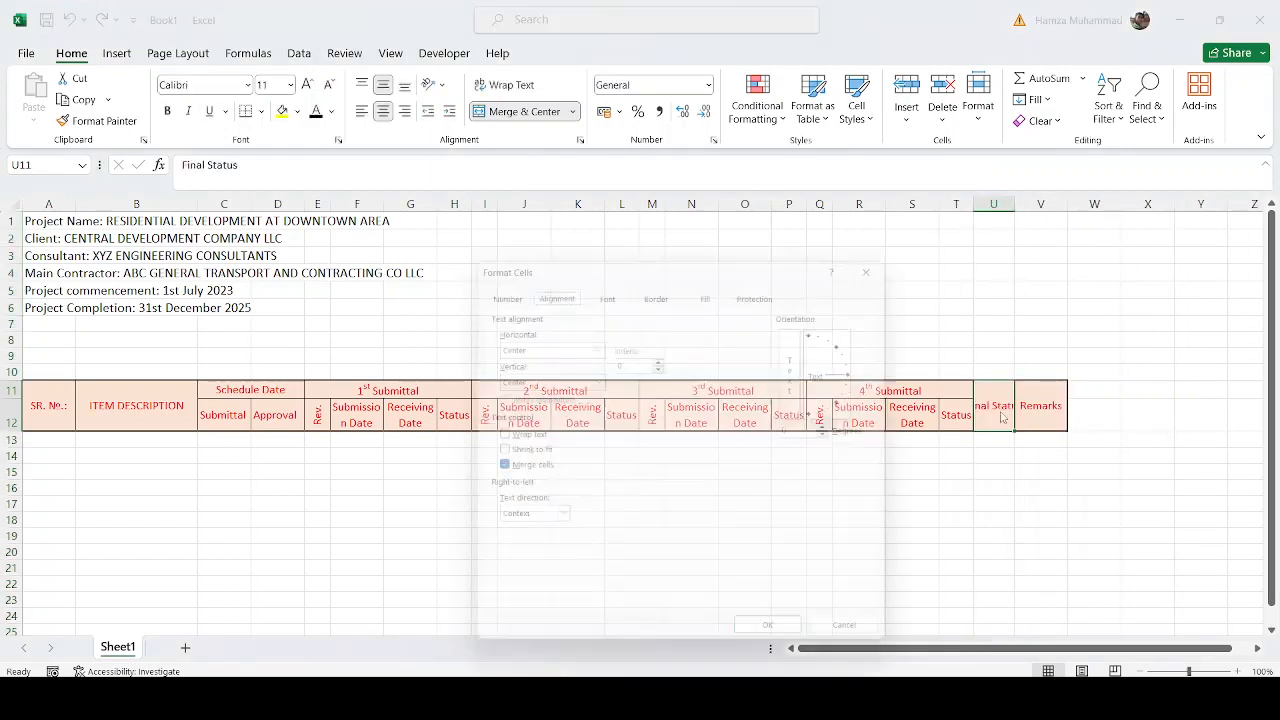
pyautogui.click(519, 436)
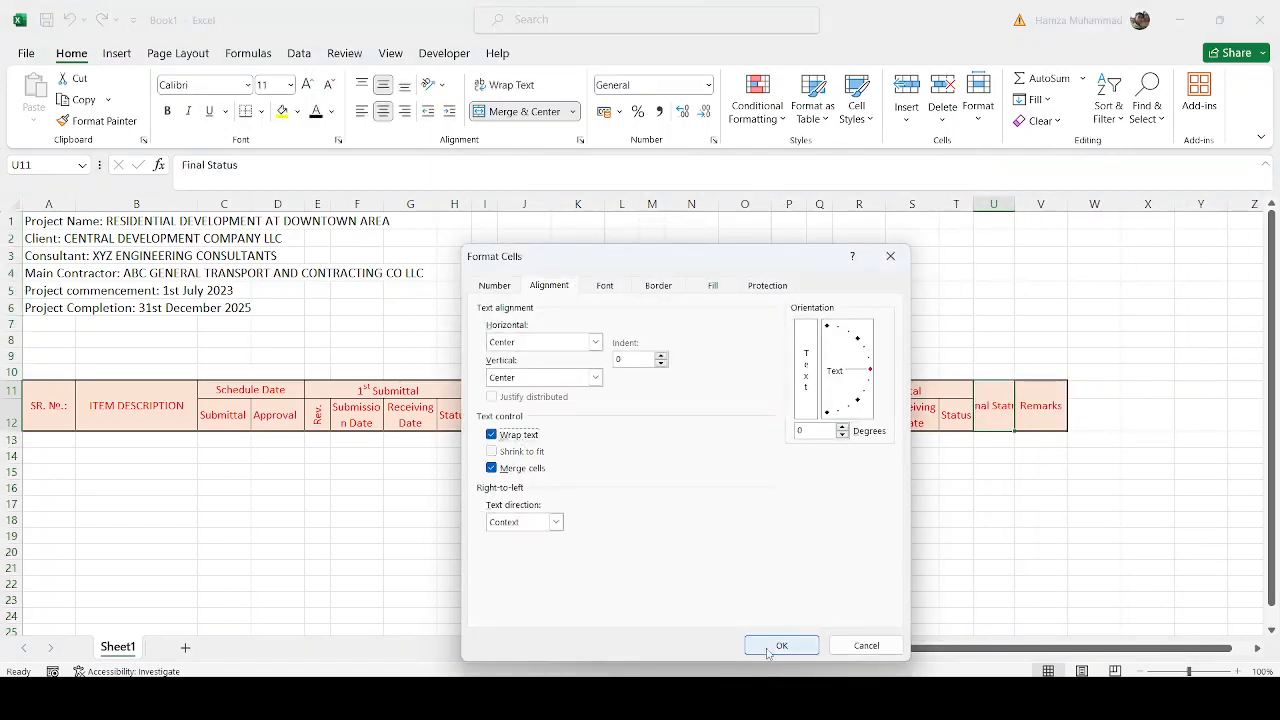
pyautogui.click(781, 645)
pyautogui.click(912, 599)
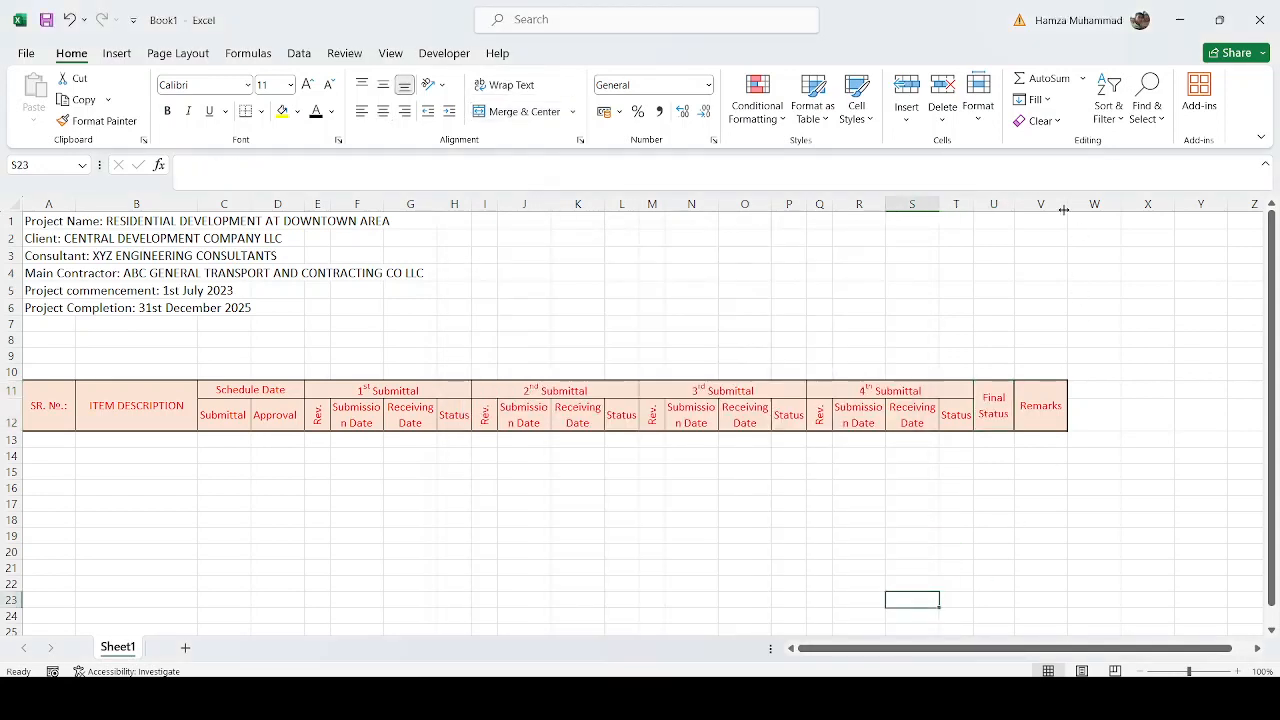
pyautogui.moveTo(1068, 204); pyautogui.dragTo(1135, 204)
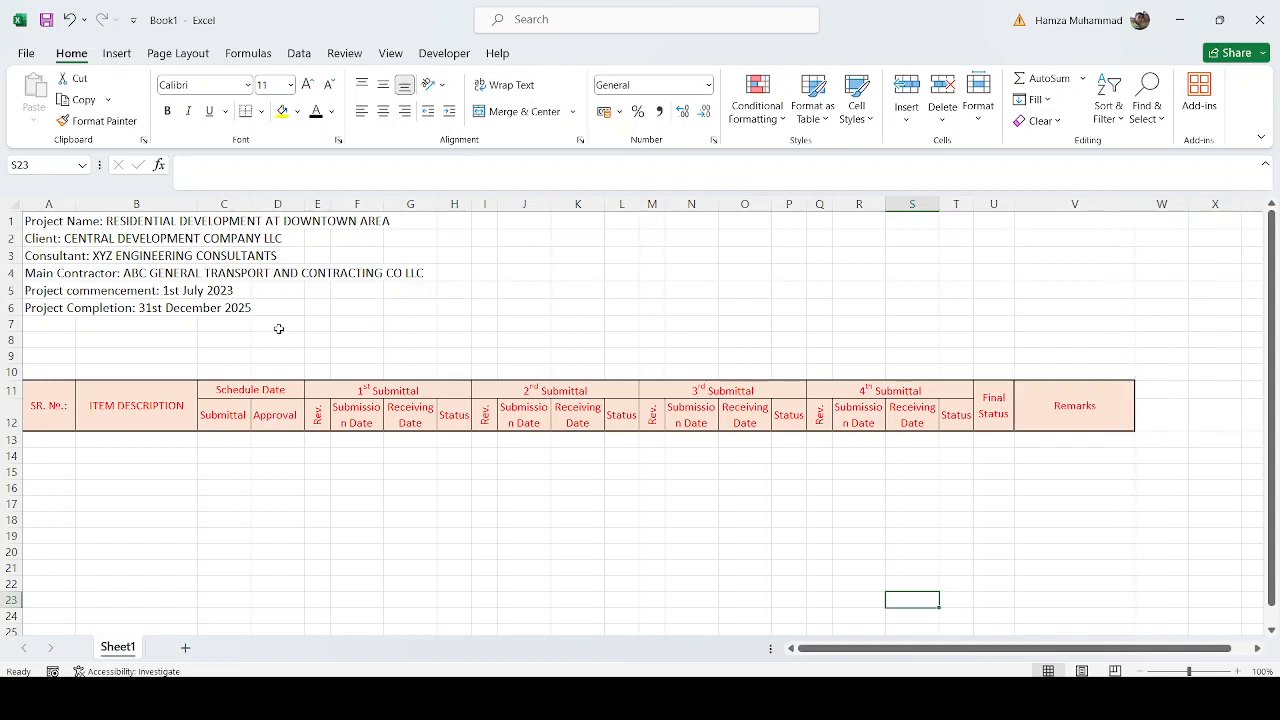
# Set the width of the Submission Date and Receiving Date columns F:G, J:K, N:O and R:S to 9.
pyautogui.moveTo(357, 204); pyautogui.dragTo(410, 204)
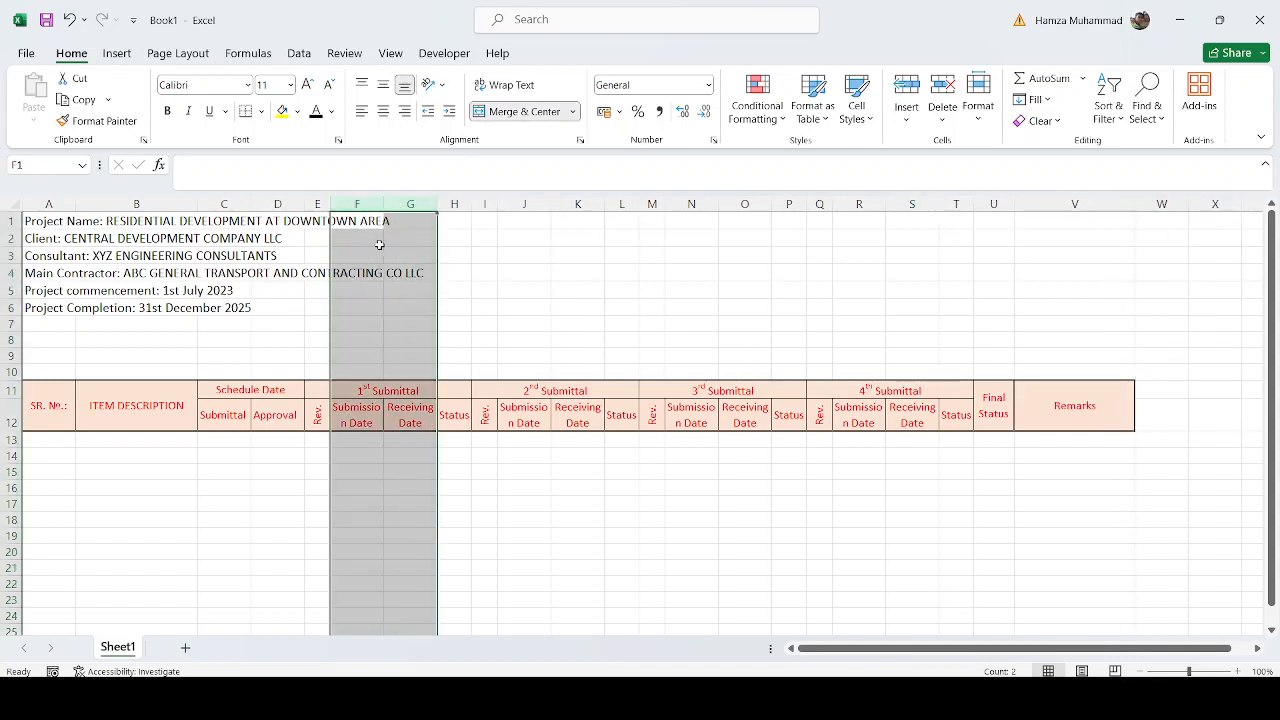
pyautogui.moveTo(538, 204); pyautogui.dragTo(578, 204)
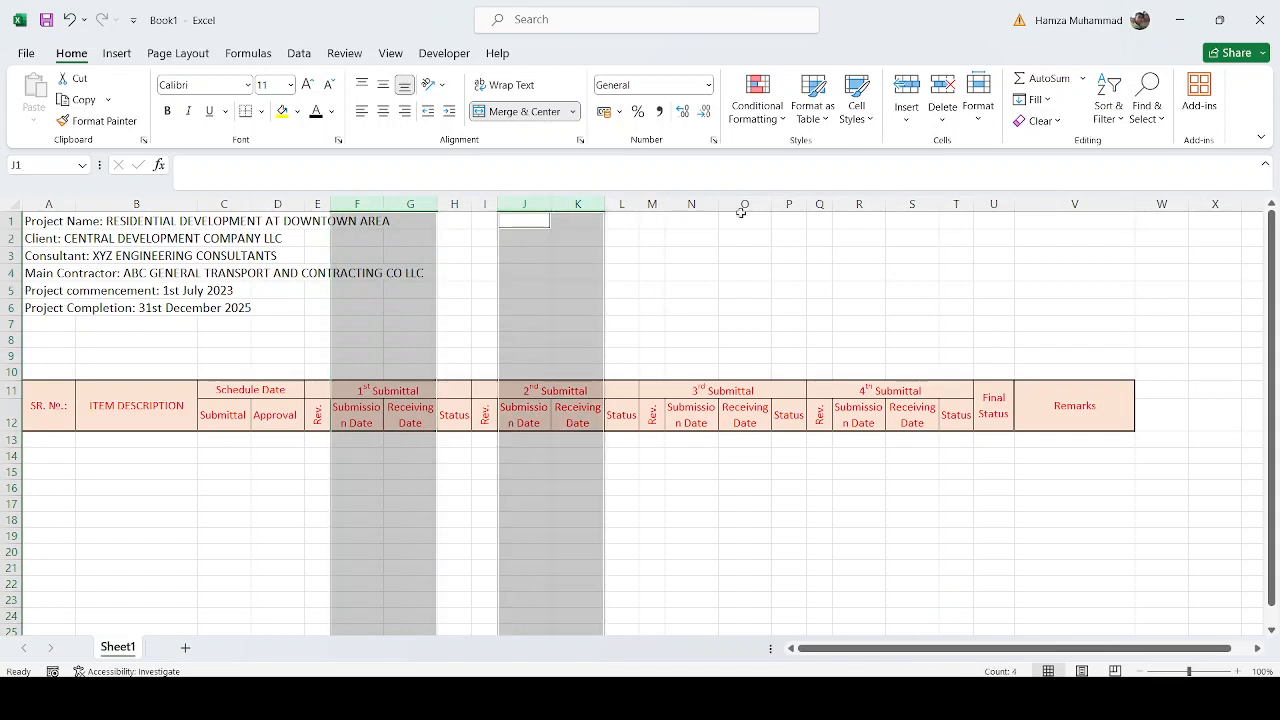
pyautogui.moveTo(691, 204); pyautogui.dragTo(726, 203)
pyautogui.moveTo(858, 204); pyautogui.dragTo(910, 205)
pyautogui.rightClick(910, 205)
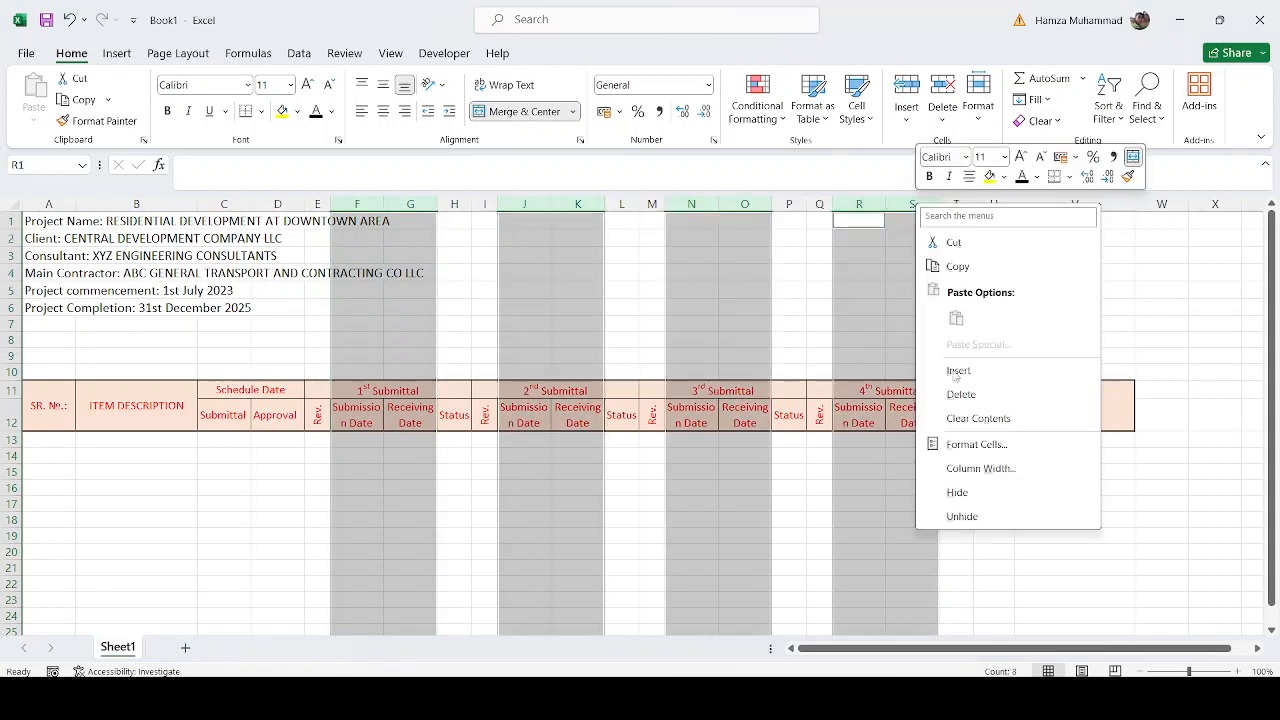
pyautogui.click(975, 468)
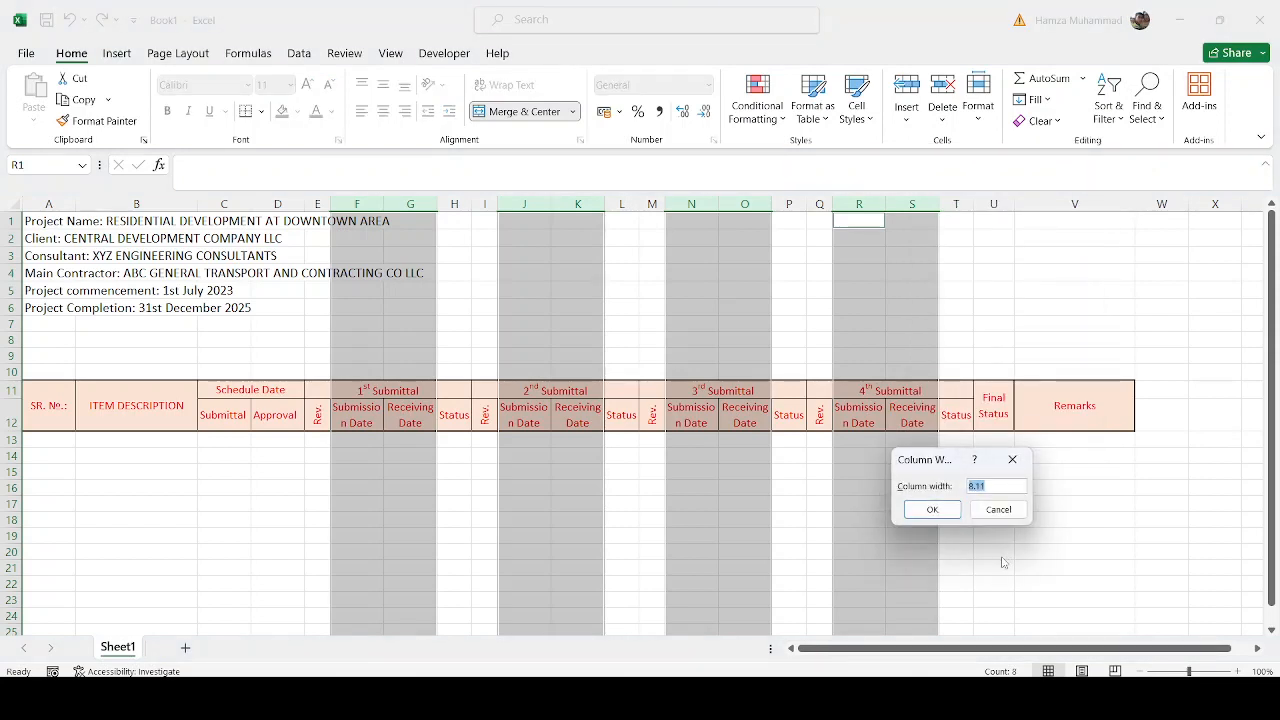
pyautogui.write('9')
pyautogui.press('Return')
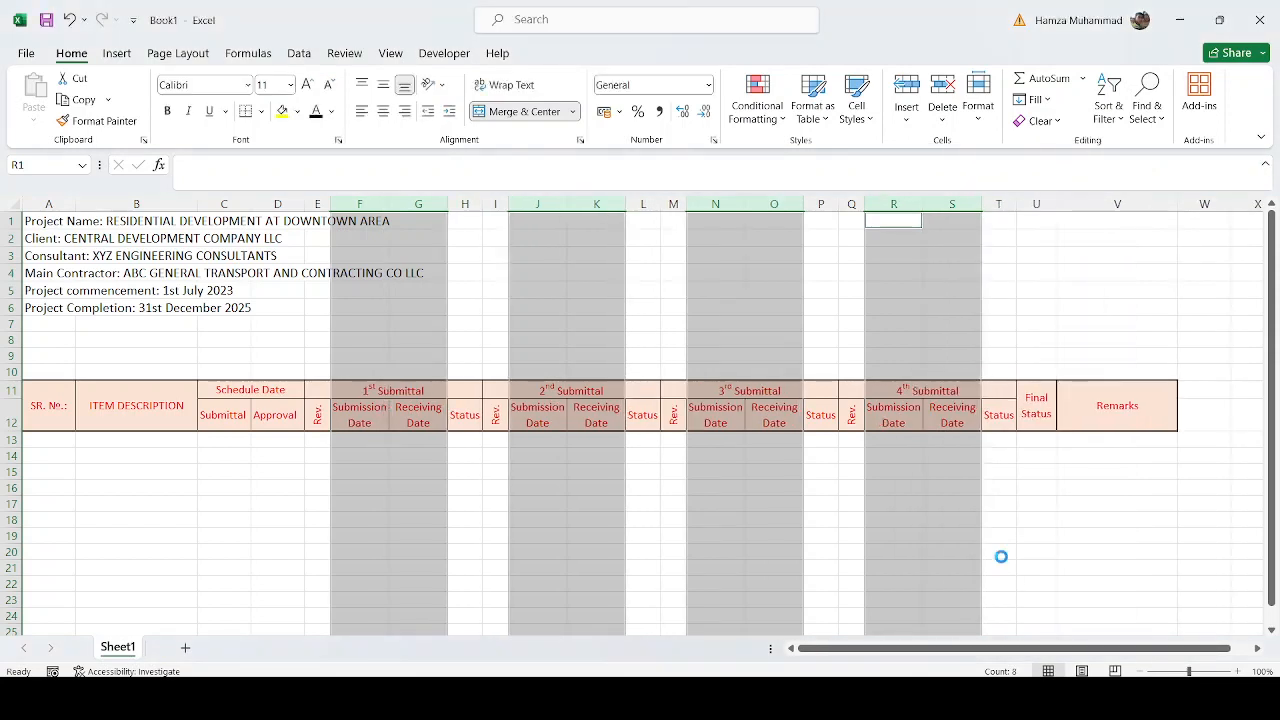
pyautogui.click(1039, 549)
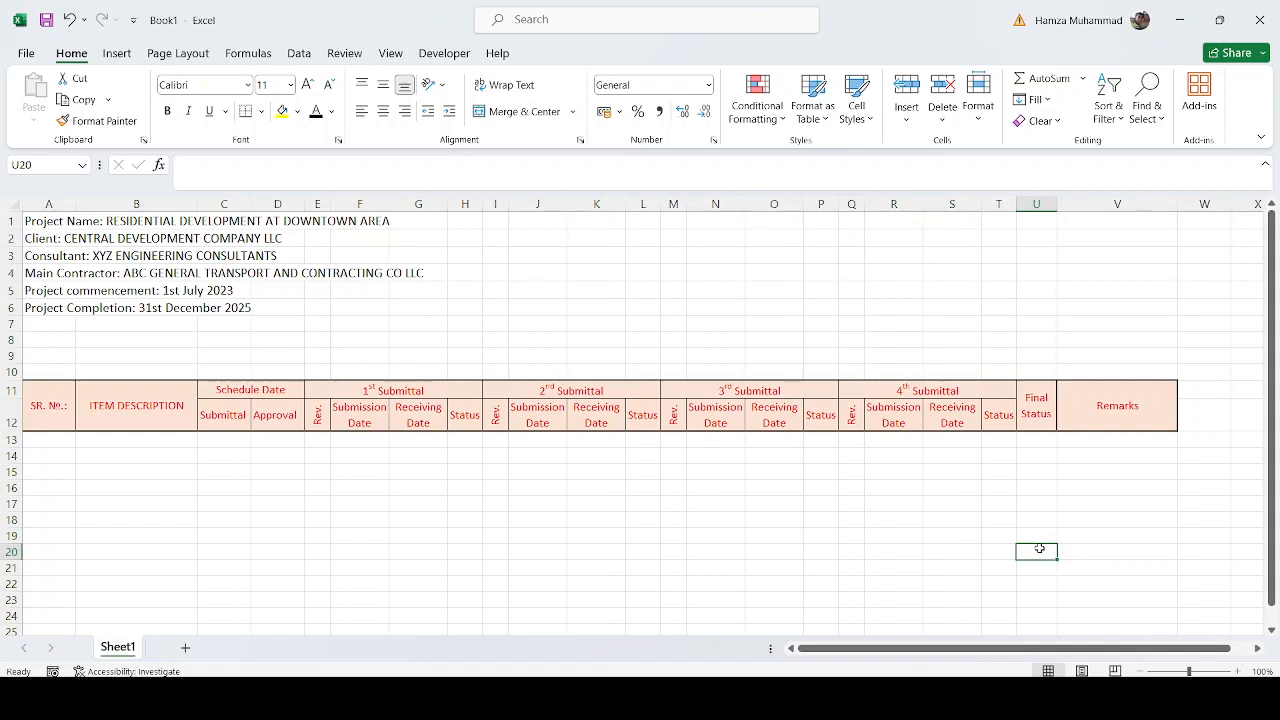
# Enter the title Legend in U1, with A: Approved in U2 and B: Approved as Noted in U3.
pyautogui.click(1025, 237)
pyautogui.press('Up')
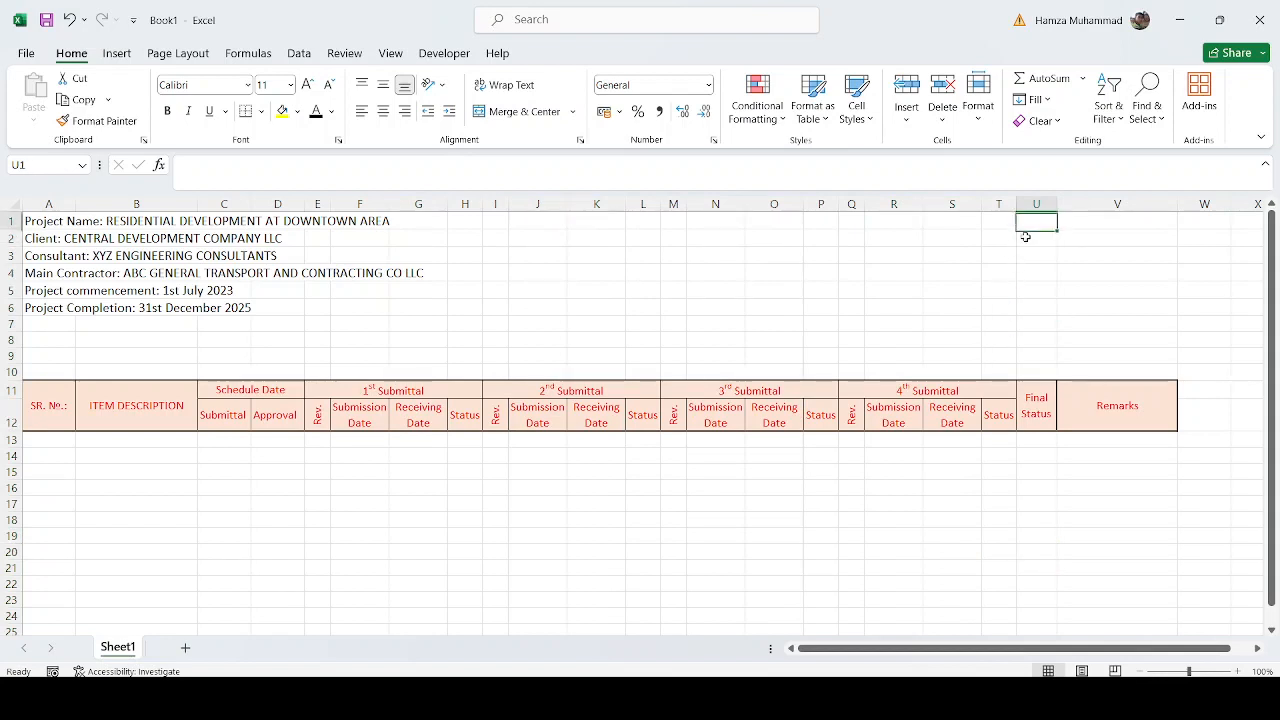
pyautogui.write('Lege')
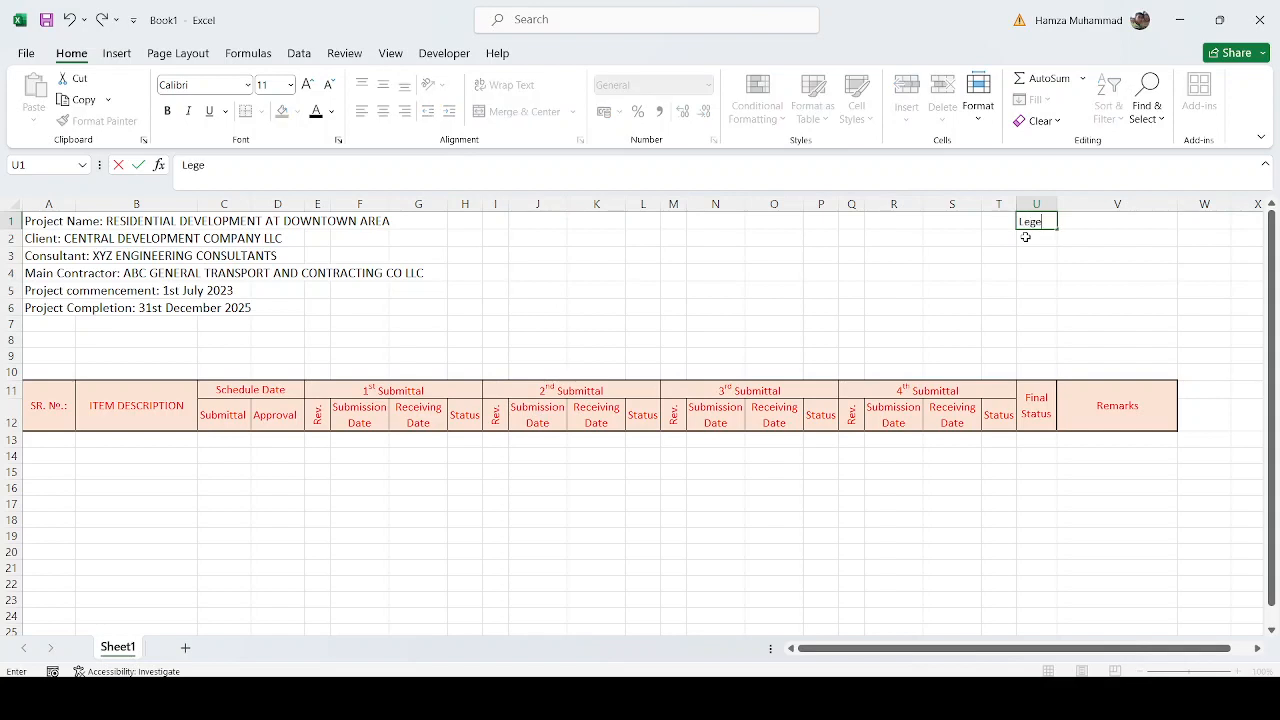
pyautogui.write('nd')
pyautogui.press('Return')
pyautogui.write('A: Approved')
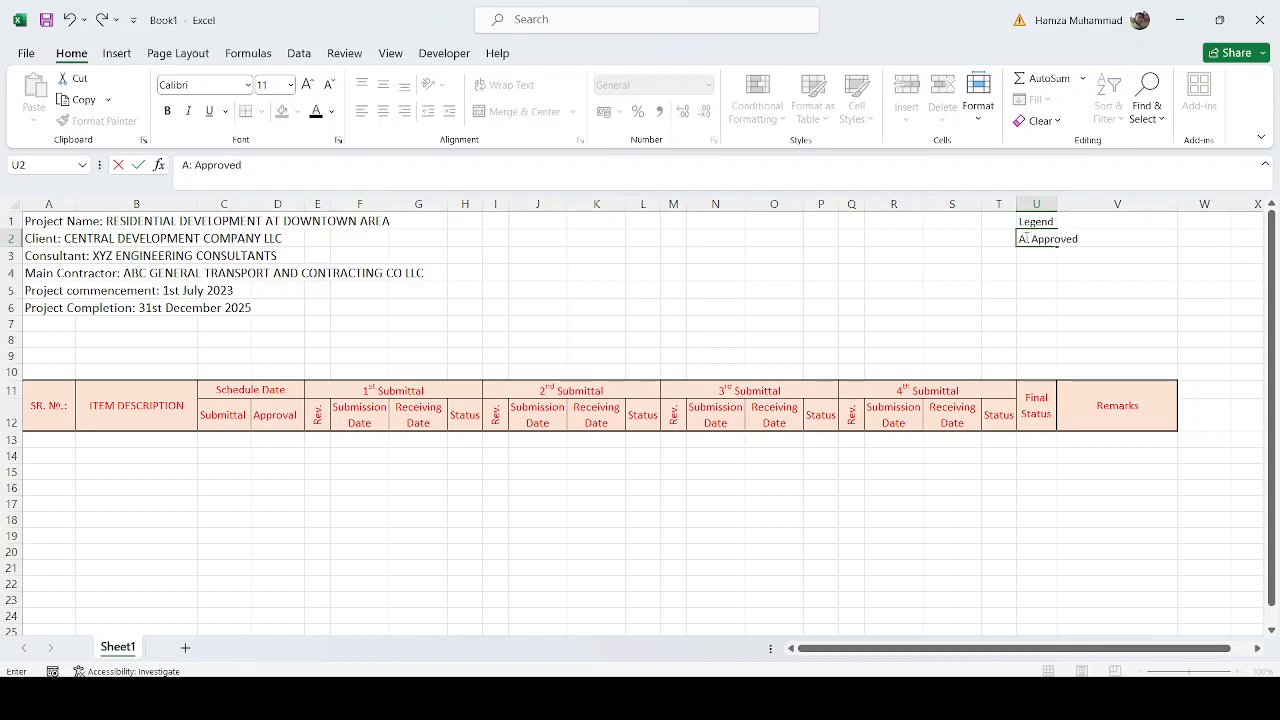
pyautogui.press('Return')
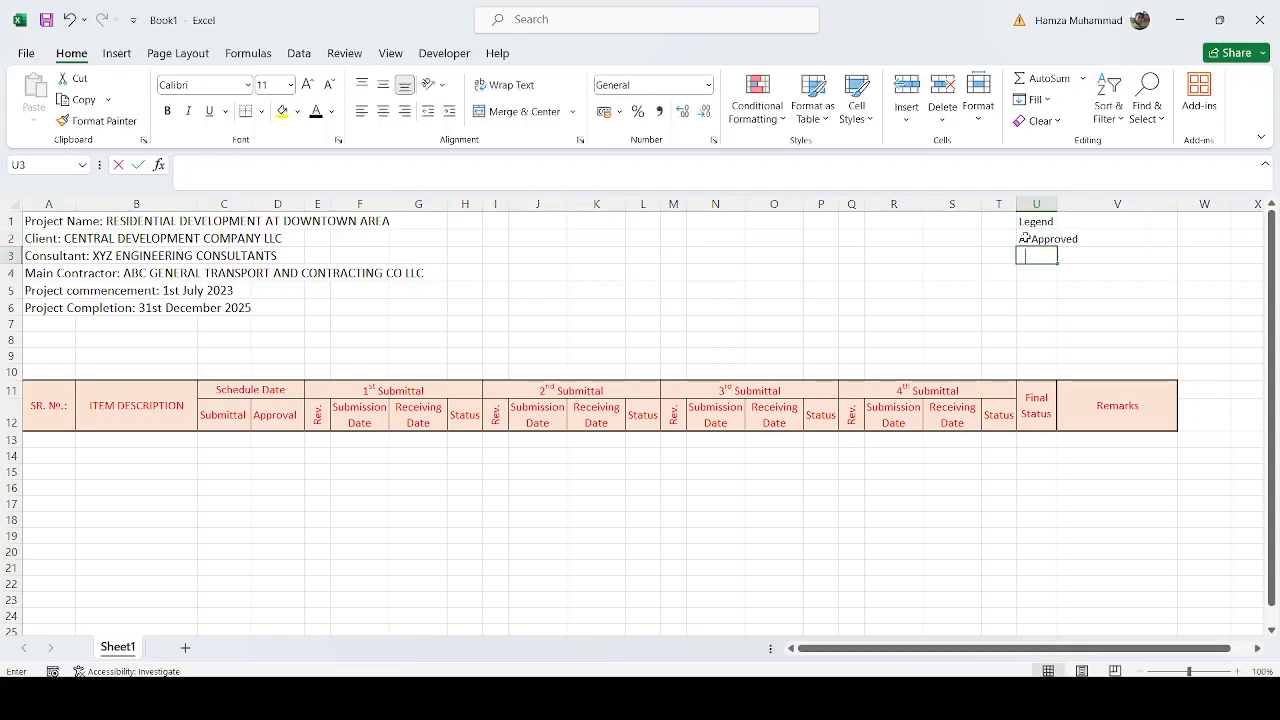
pyautogui.write('B: Appr')
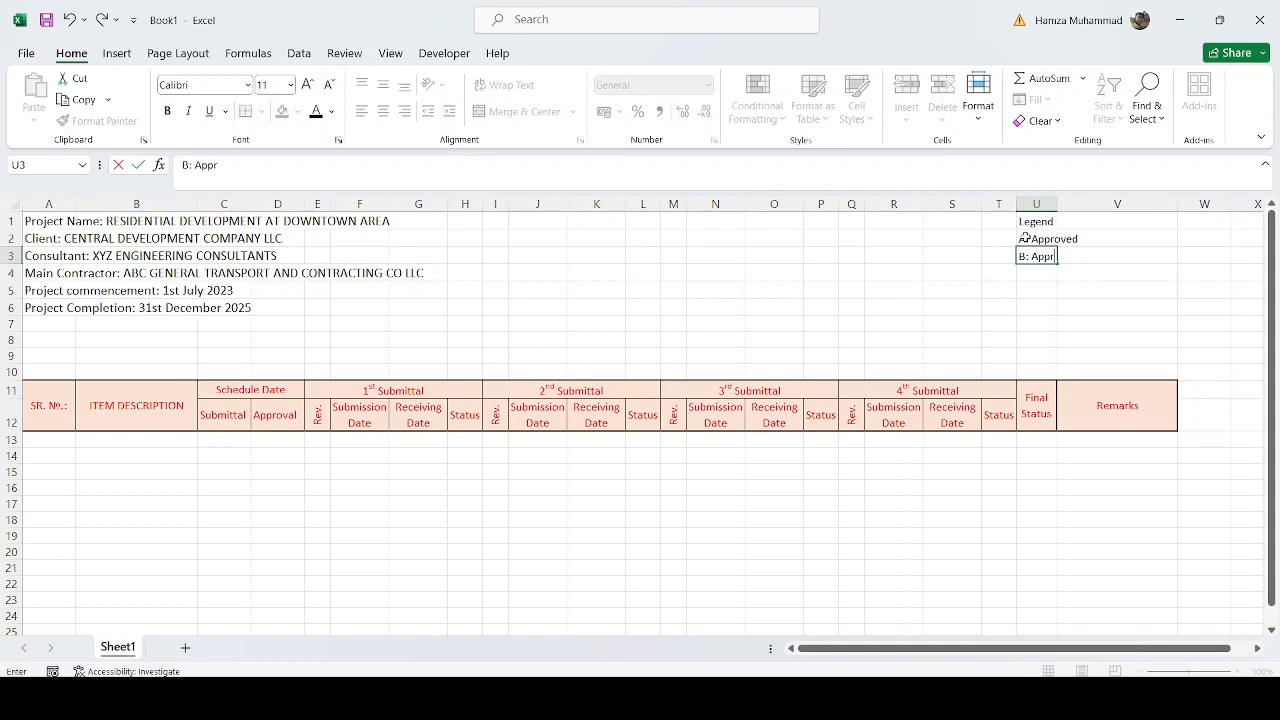
pyautogui.write('oved as Noted')
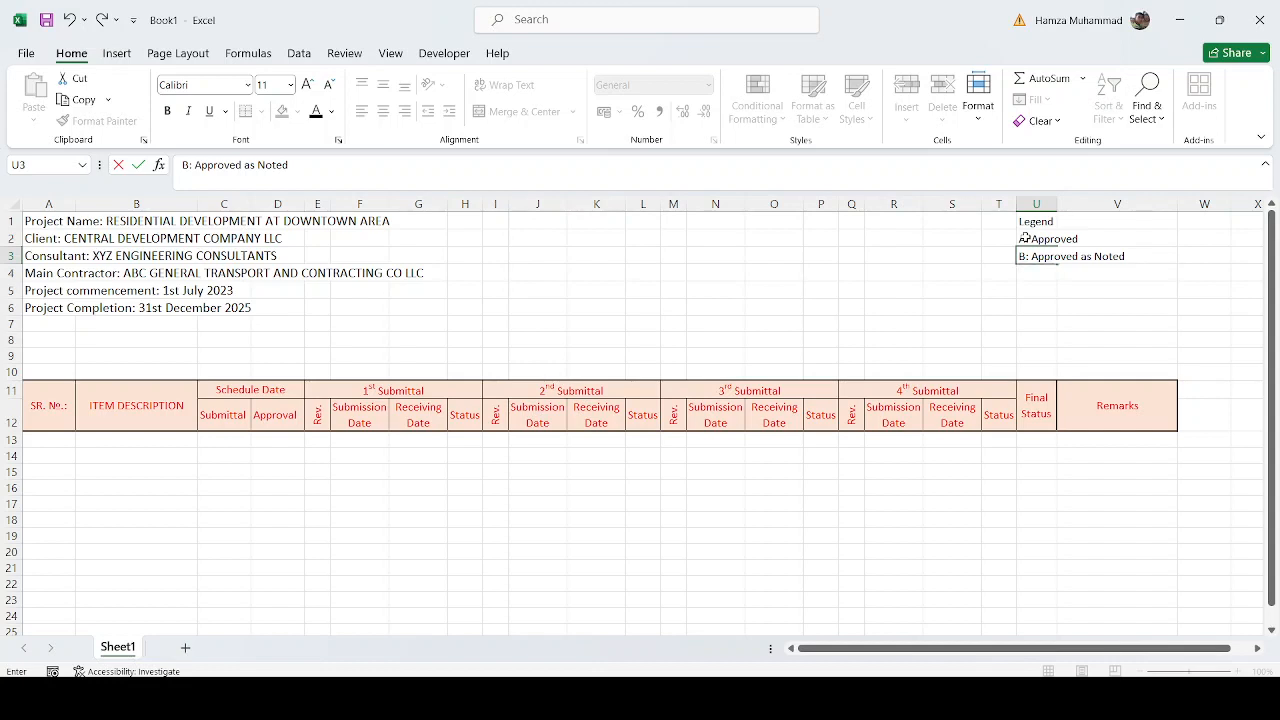
pyautogui.press('Return')
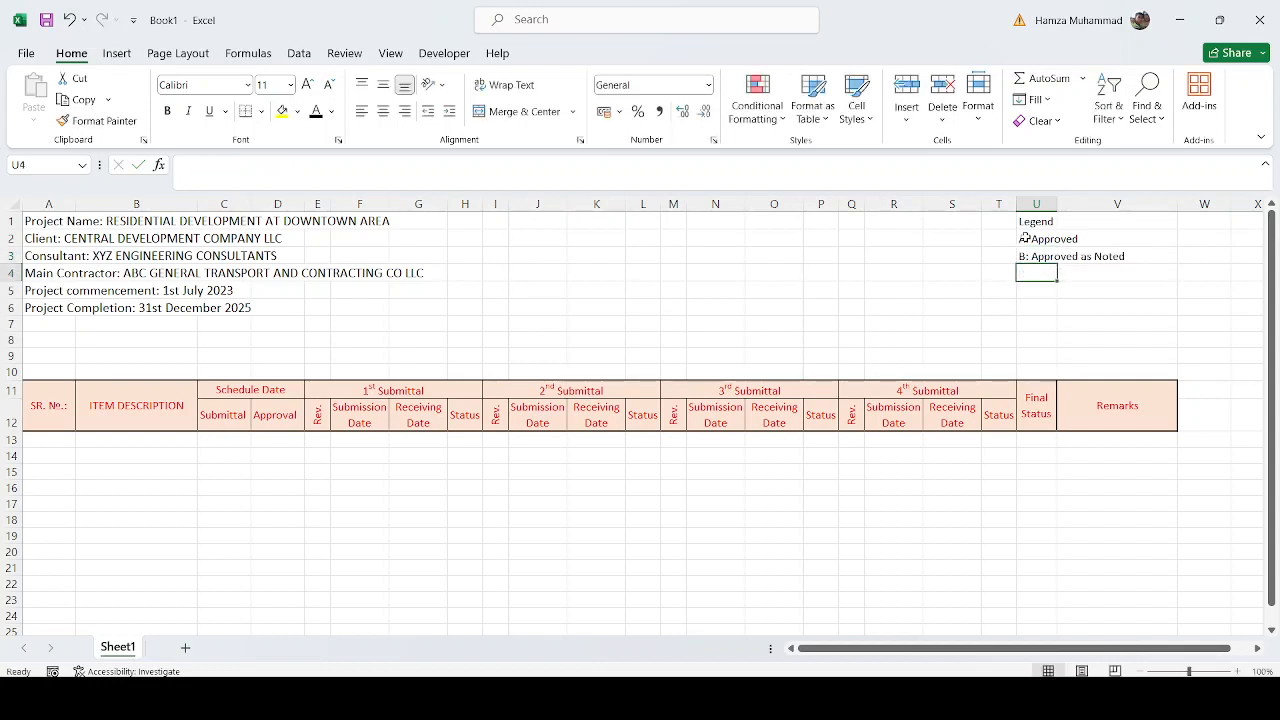
# Add the legend entries C: Revise & Resubmit, D: Rejected and UR: Under Reiew in U4 to U6.
pyautogui.write('c')
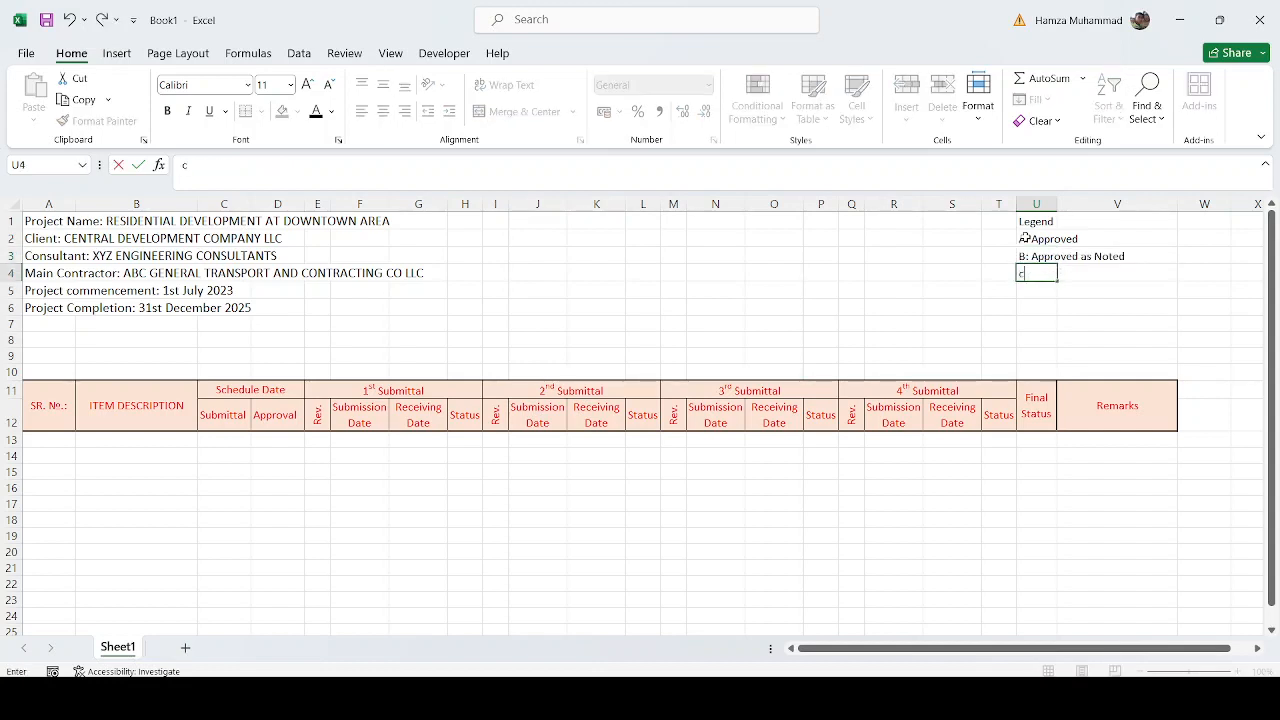
pyautogui.press('BackSpace')
pyautogui.write('C:')
pyautogui.write('Revise & Resubmit')
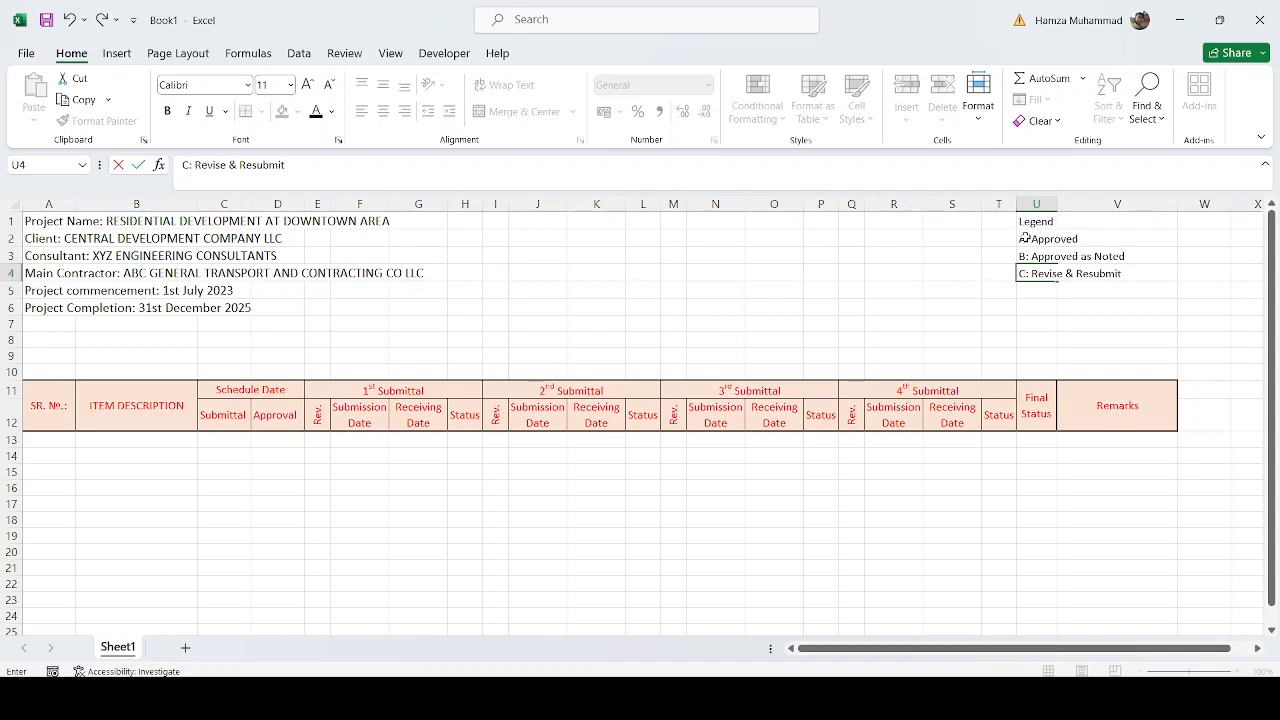
pyautogui.press('Return')
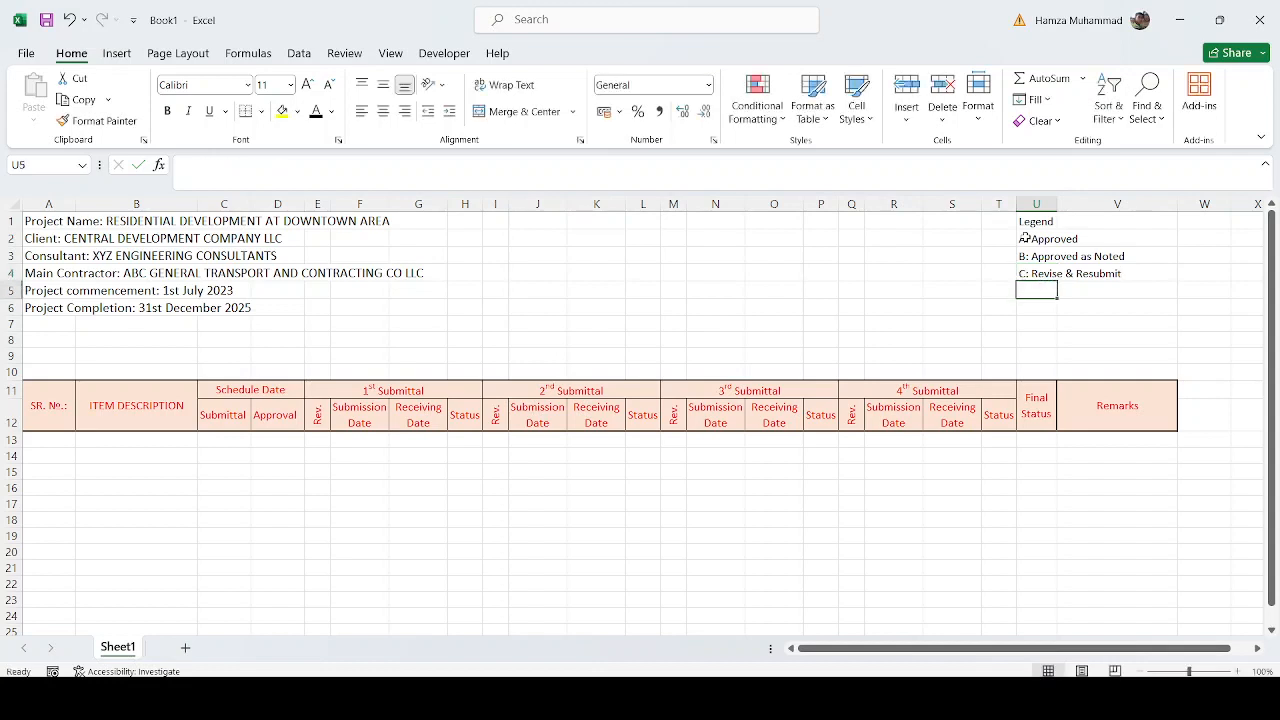
pyautogui.write('D: Rejected')
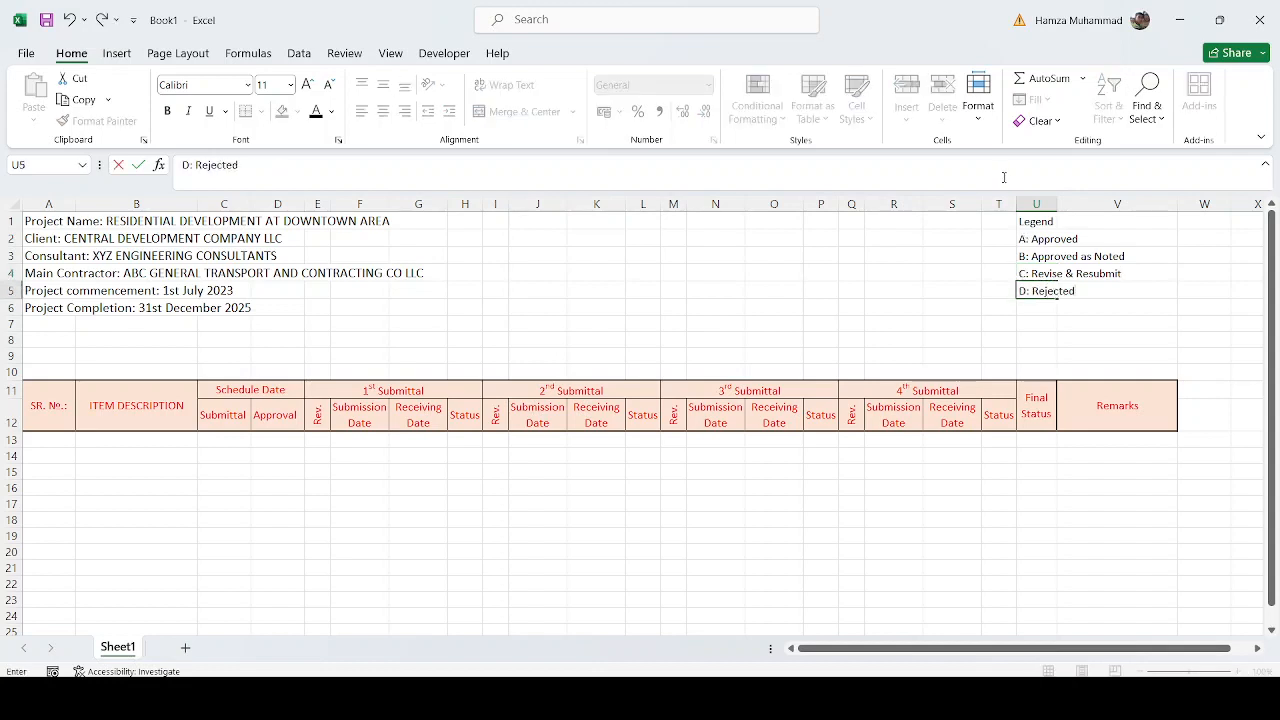
pyautogui.press('Return')
pyautogui.write('UR')
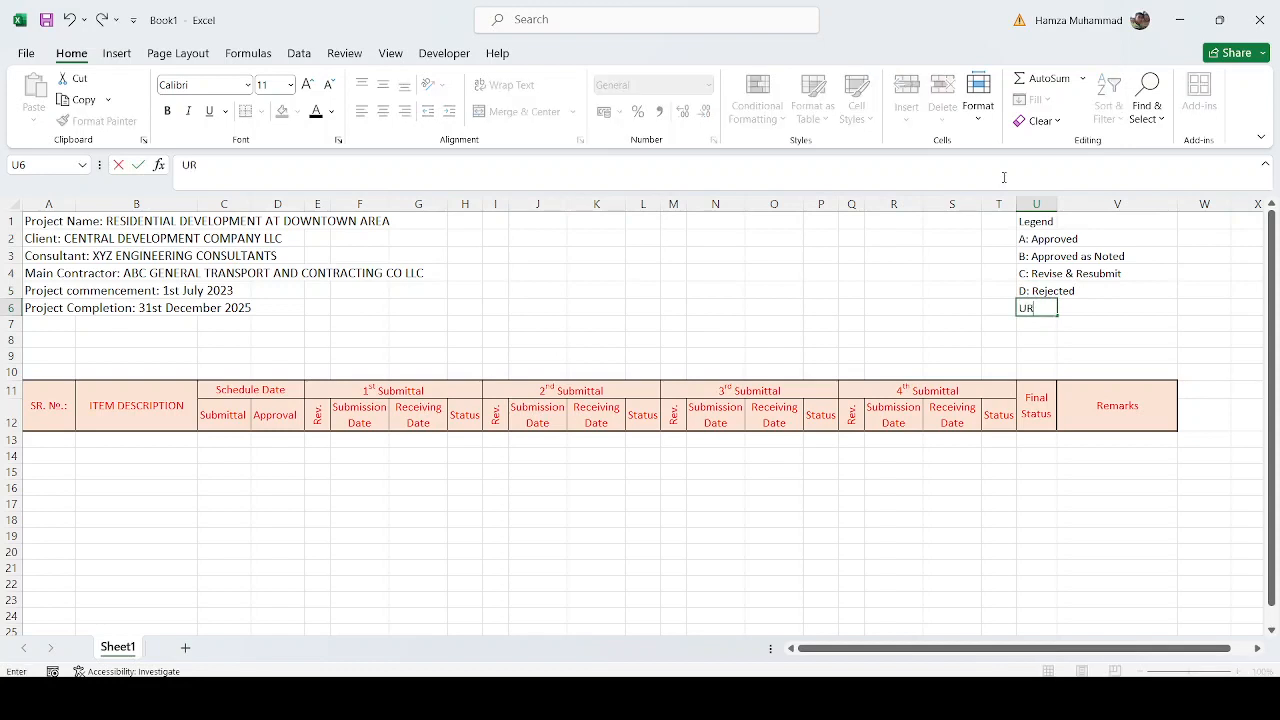
pyautogui.write(': Under Reiew')
pyautogui.press('Return')
# Make the legend title and its status entries in U1:U6 bold.
pyautogui.moveTo(1036, 221); pyautogui.dragTo(1036, 308)
pyautogui.click(167, 111)
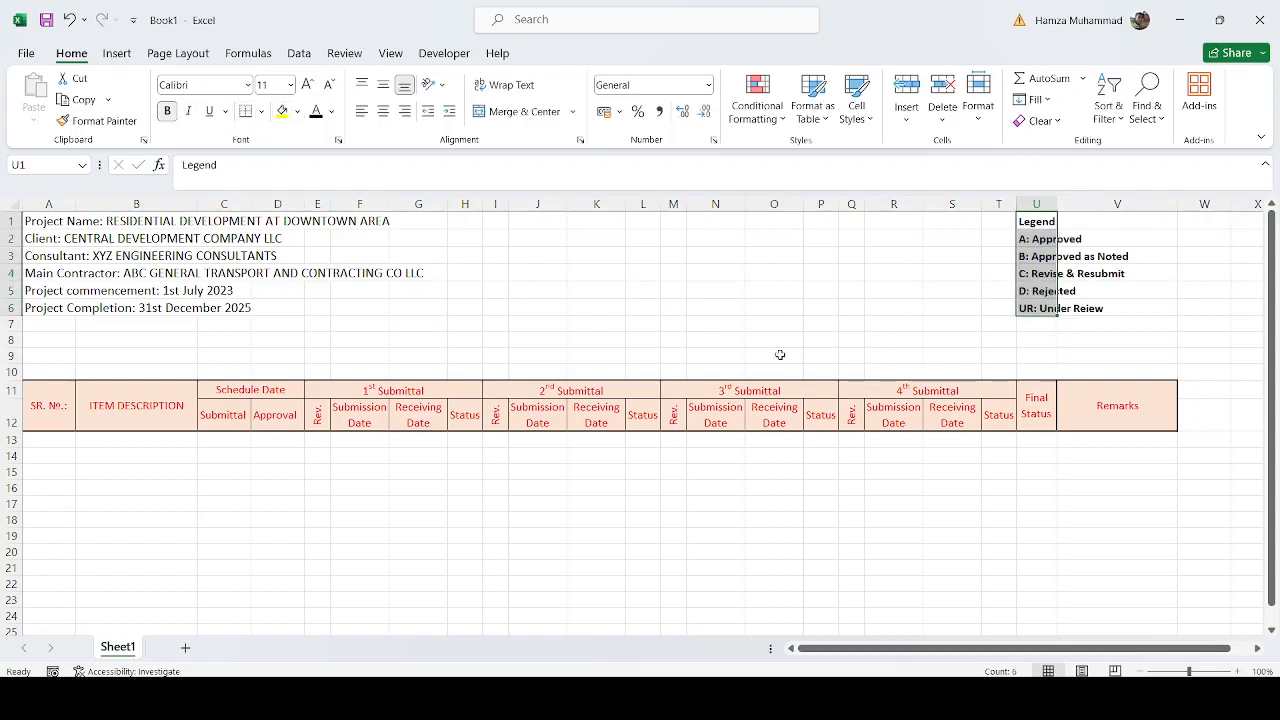
pyautogui.click(1042, 225)
# Enter the label Data Date in U10 and the formula =DATE(2023,11,15) in V10.
pyautogui.click(1030, 372)
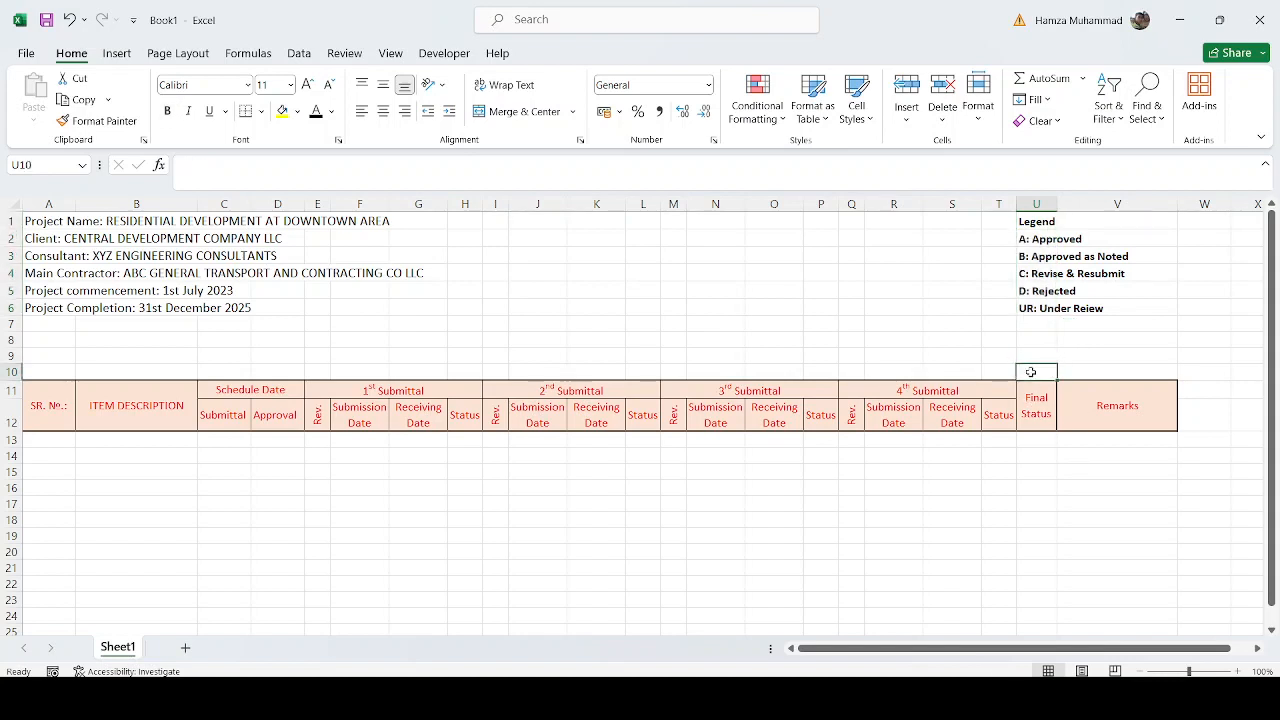
pyautogui.write('Data Date')
pyautogui.press('Tab')
pyautogui.write('=date')
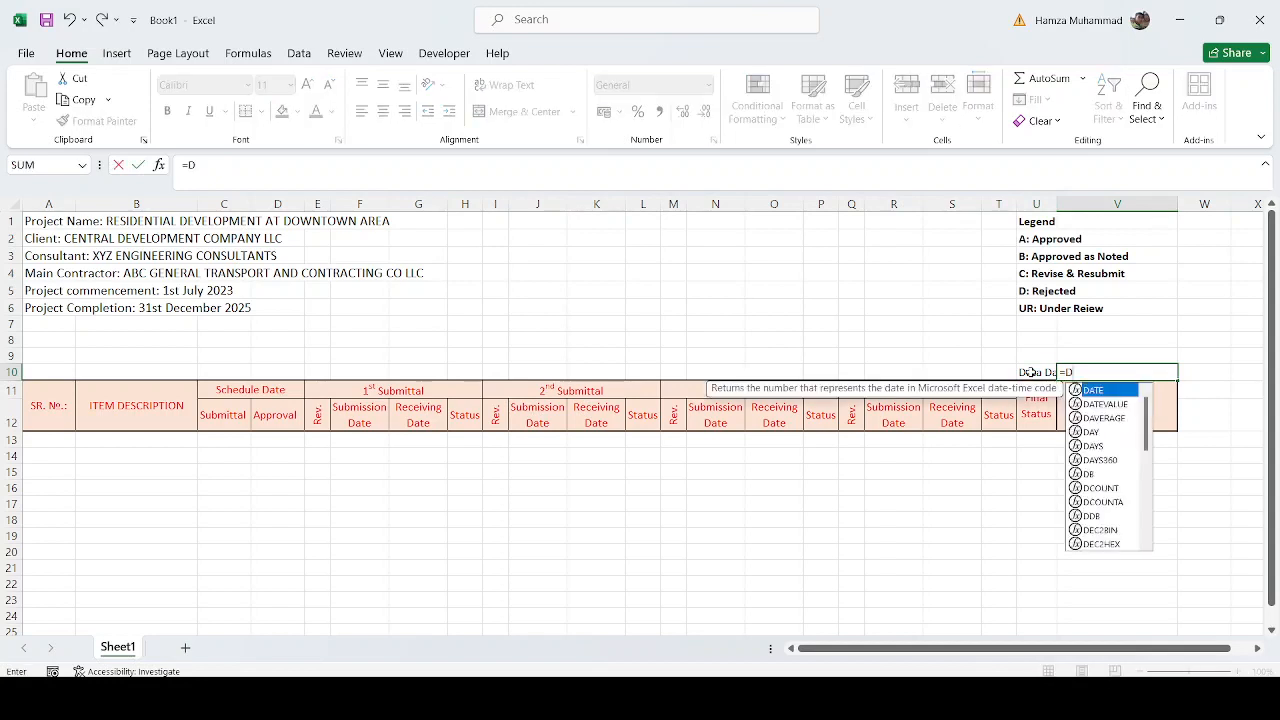
pyautogui.press('Tab')
pyautogui.write('202')
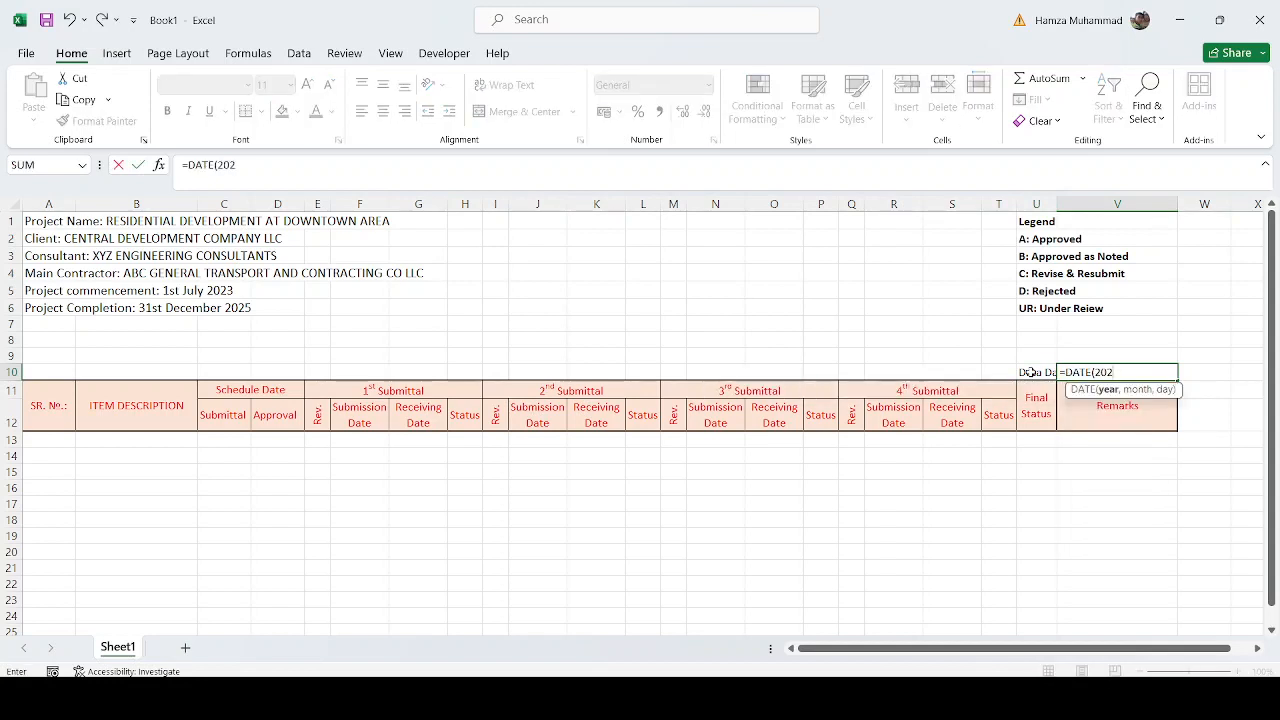
pyautogui.write('3,11,15')
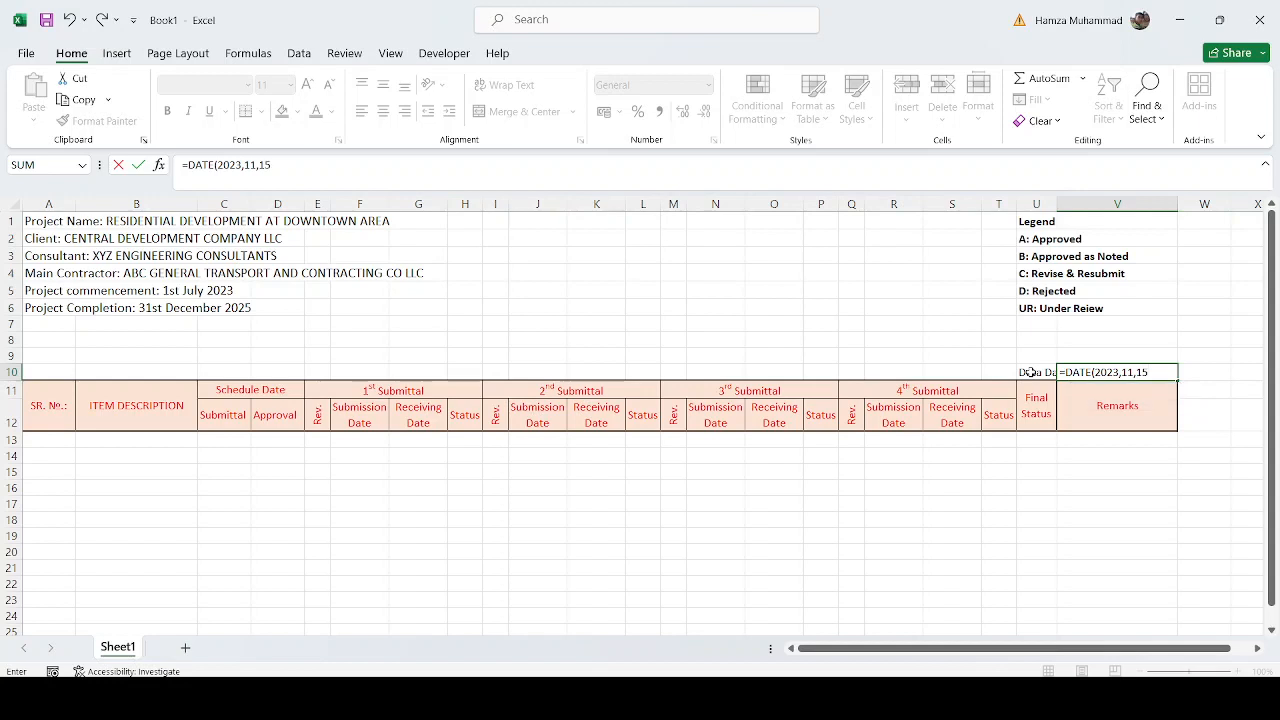
pyautogui.hotkey('ctrl', 'Return')
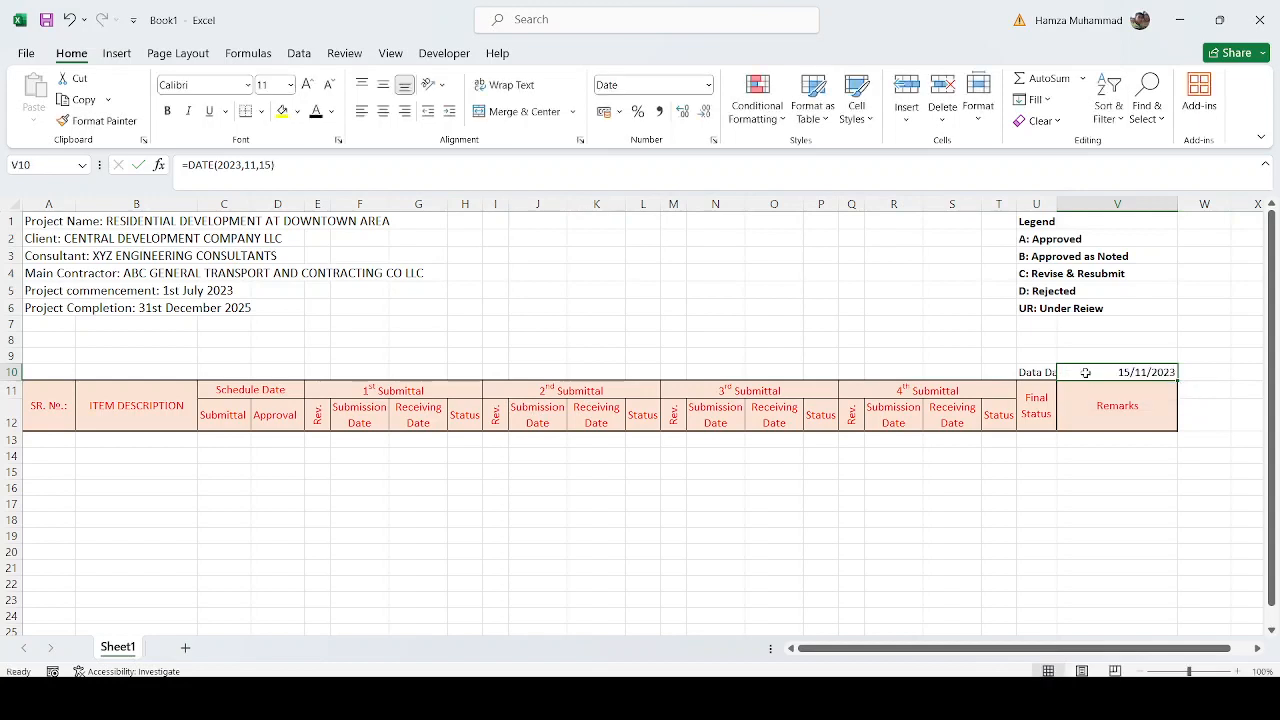
# Format the data date in V10 with the custom number format dd-mmm-yy.
pyautogui.hotkey('ctrl', '1')
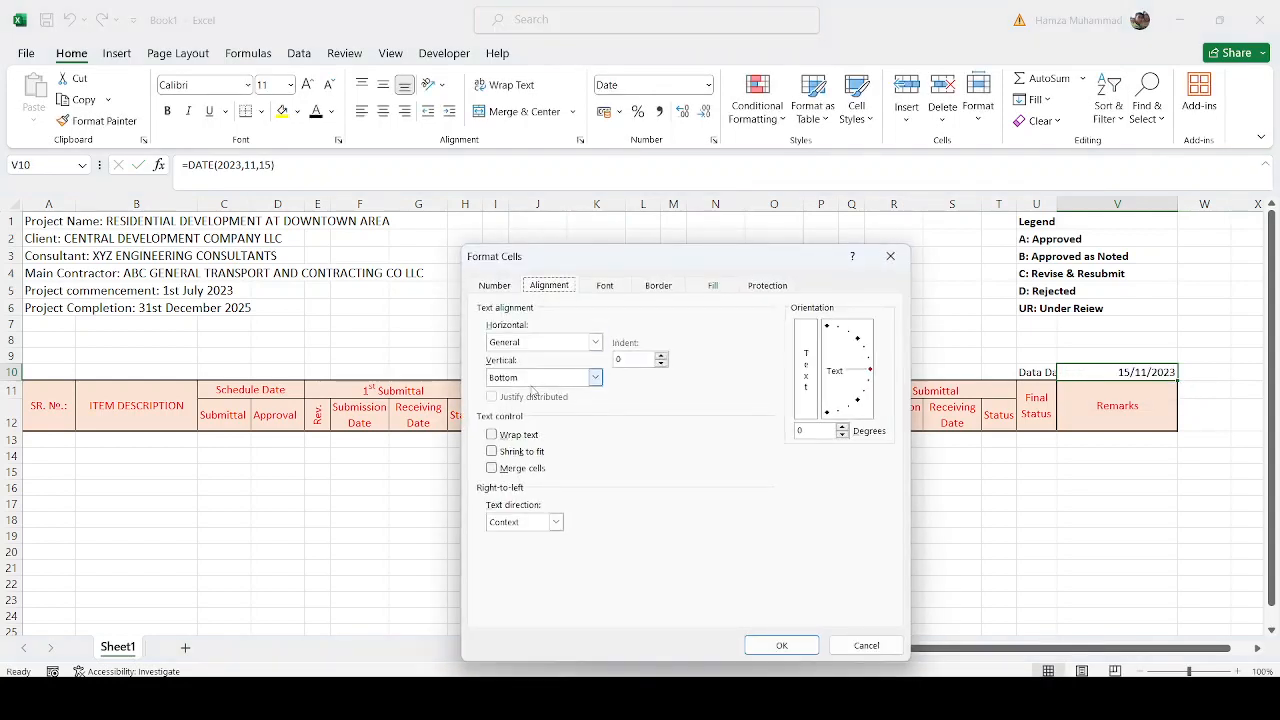
pyautogui.click(494, 285)
pyautogui.click(495, 447)
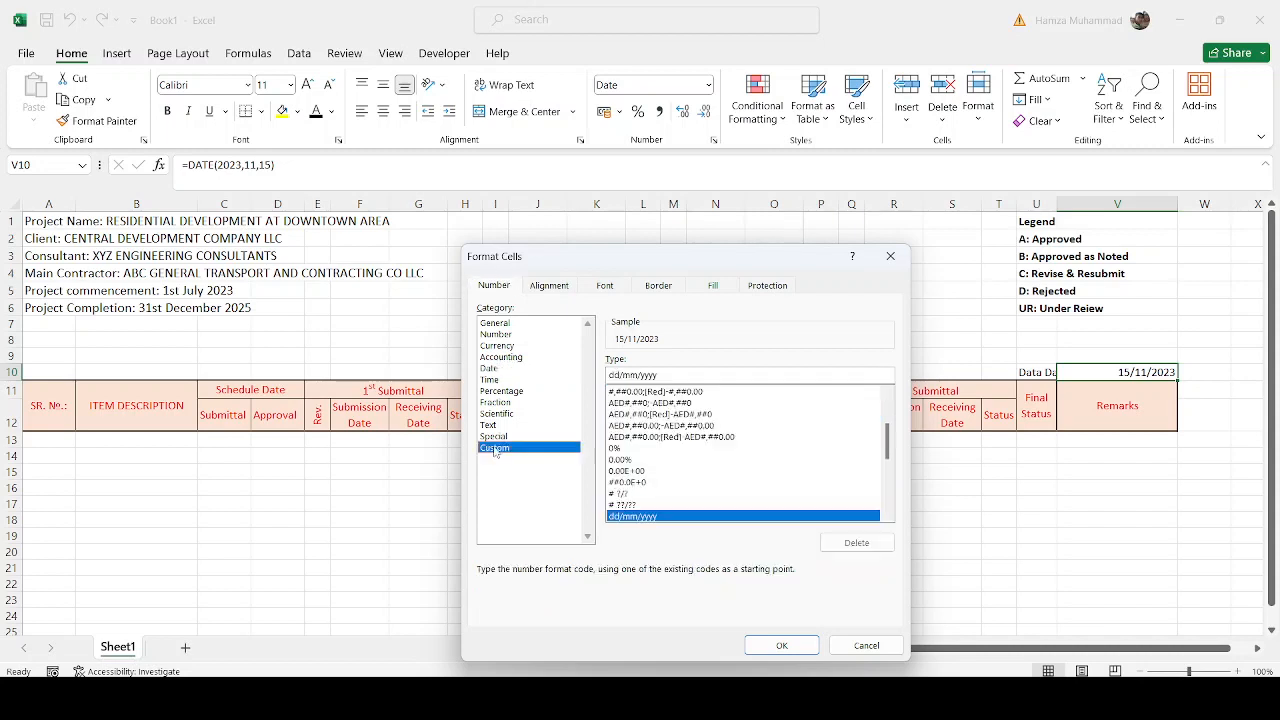
pyautogui.click(887, 516)
pyautogui.click(887, 516)
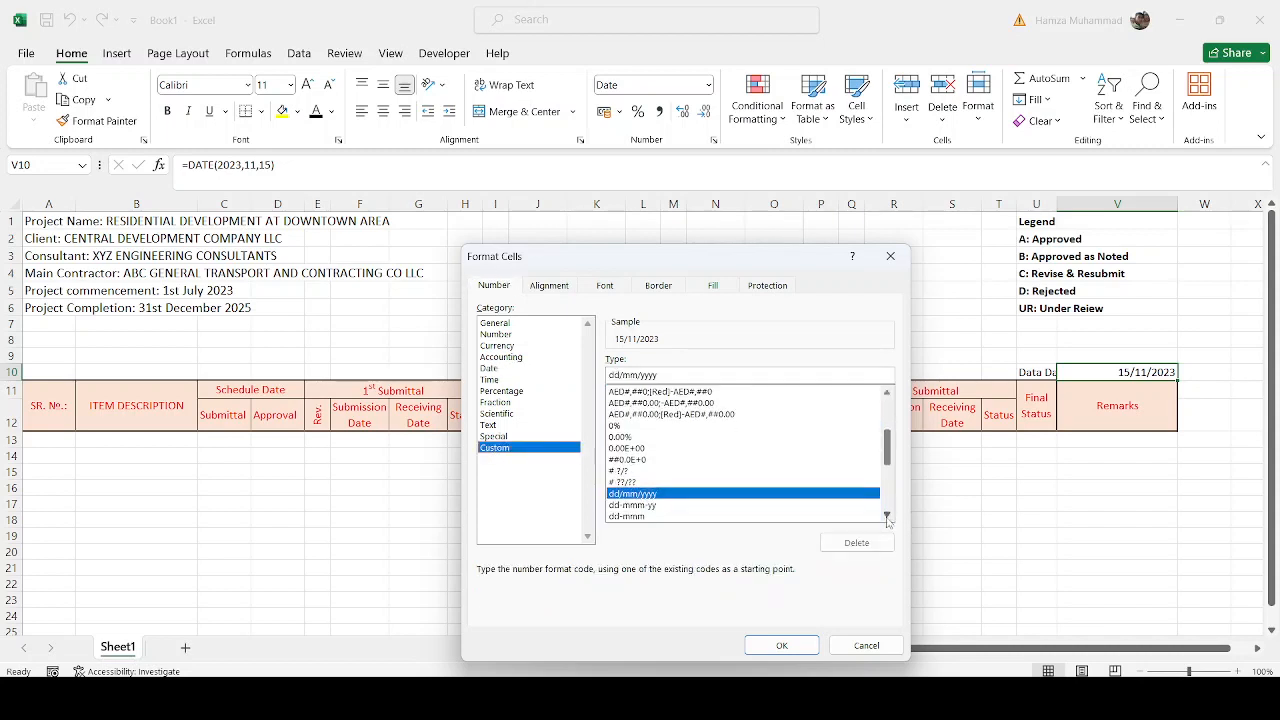
pyautogui.click(648, 506)
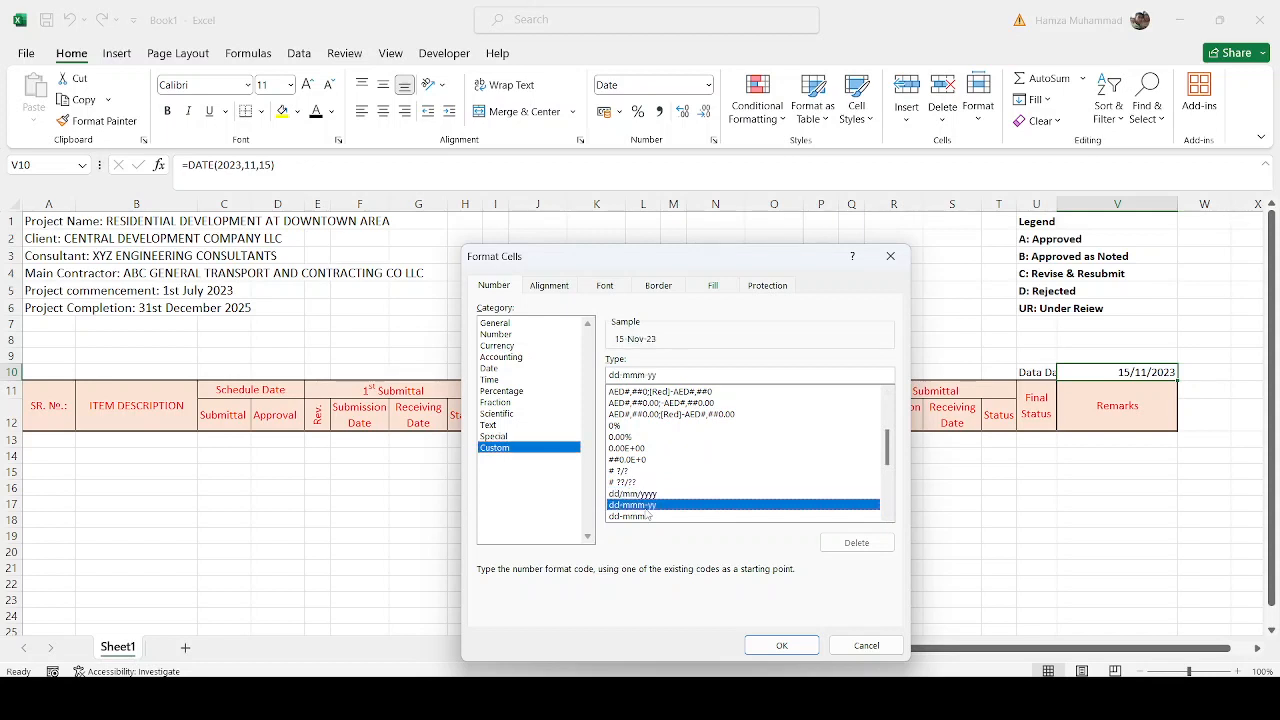
pyautogui.click(781, 645)
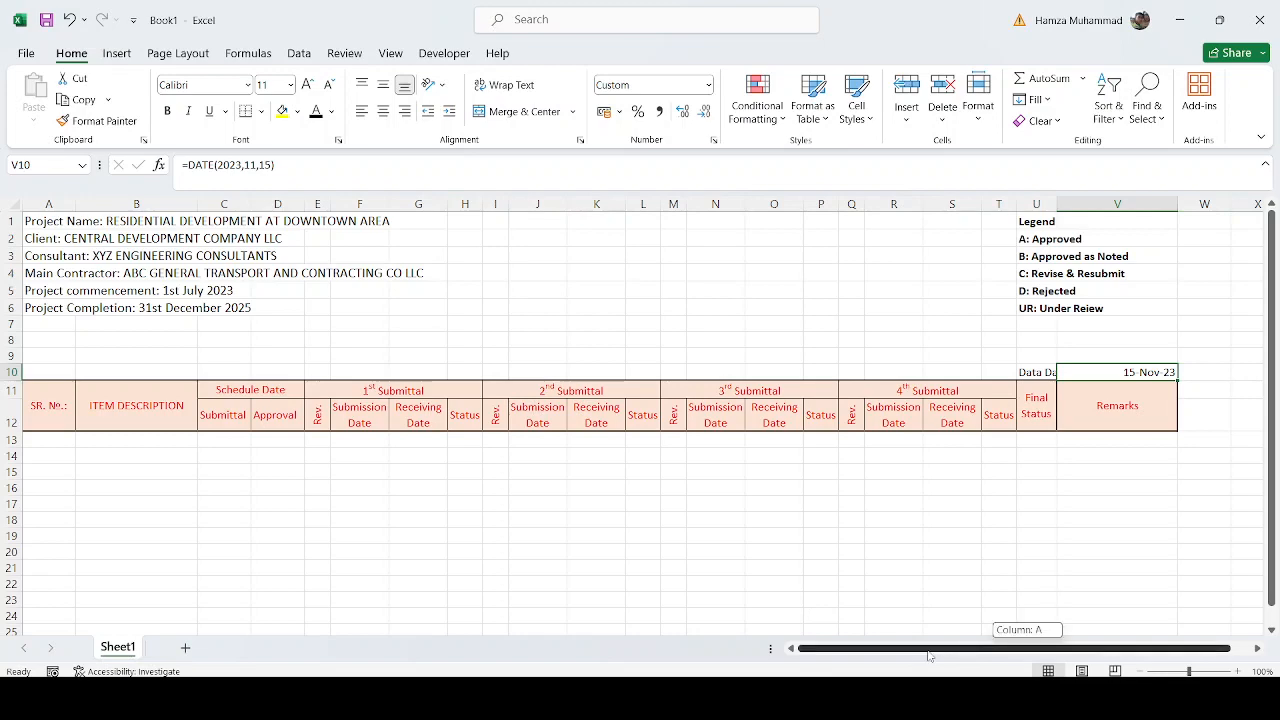
pyautogui.moveTo(45, 440); pyautogui.dragTo(1122, 643)
pyautogui.scroll(1, 897, 520)
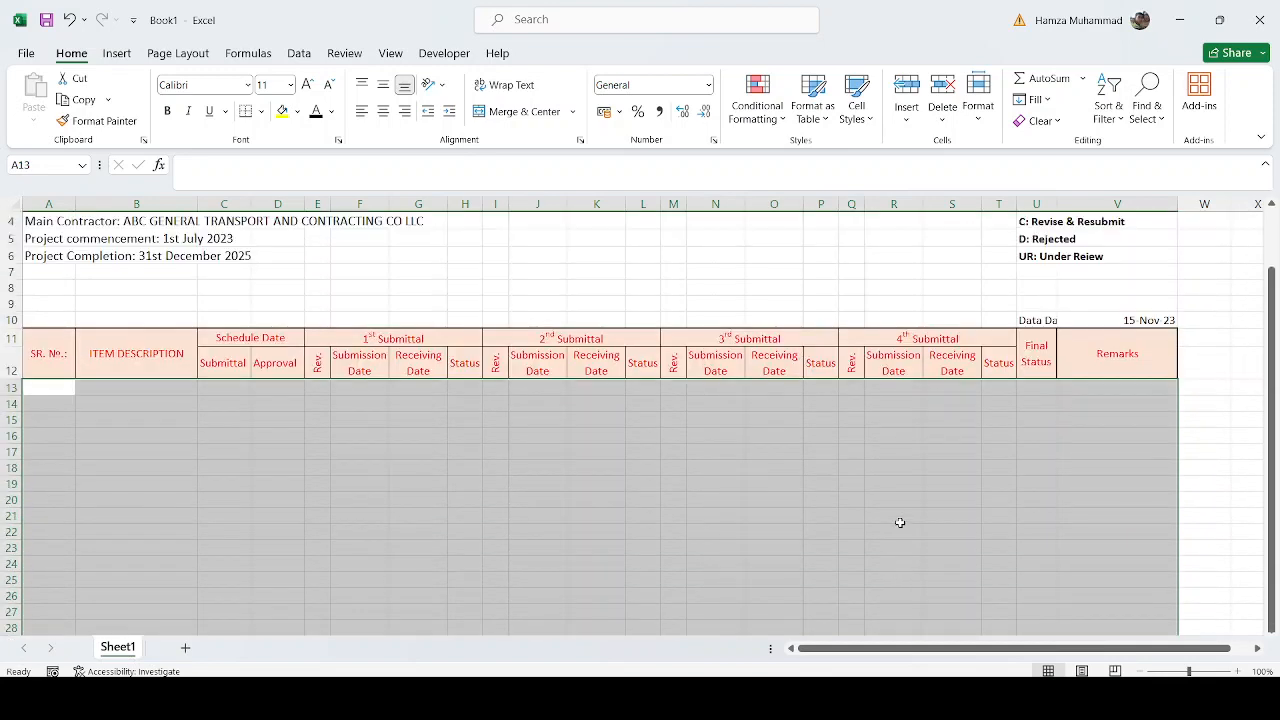
pyautogui.scroll(-1, 880, 545)
# Switch to Primavera P6 and examine the finish date of the Prequalification of Piling | Shoring Sub-Contractor Submittal activity.
pyautogui.scroll(4, 948, 605)
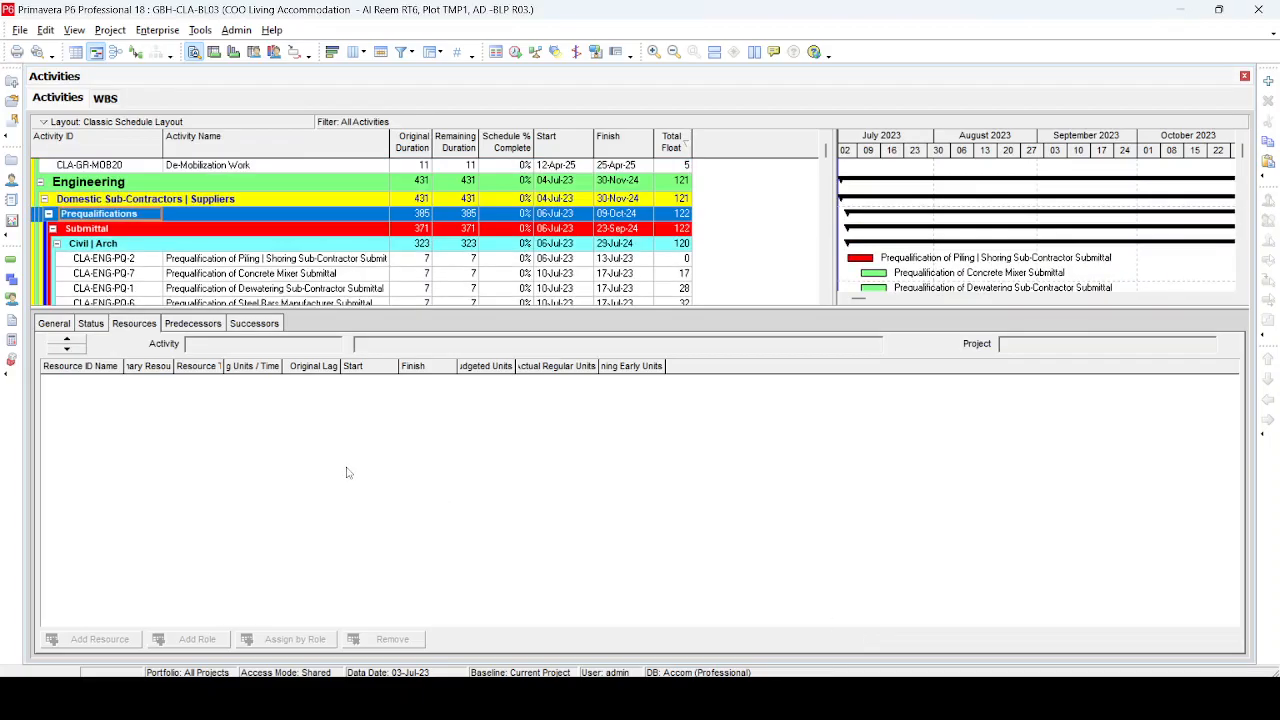
pyautogui.scroll(-5, 347, 460)
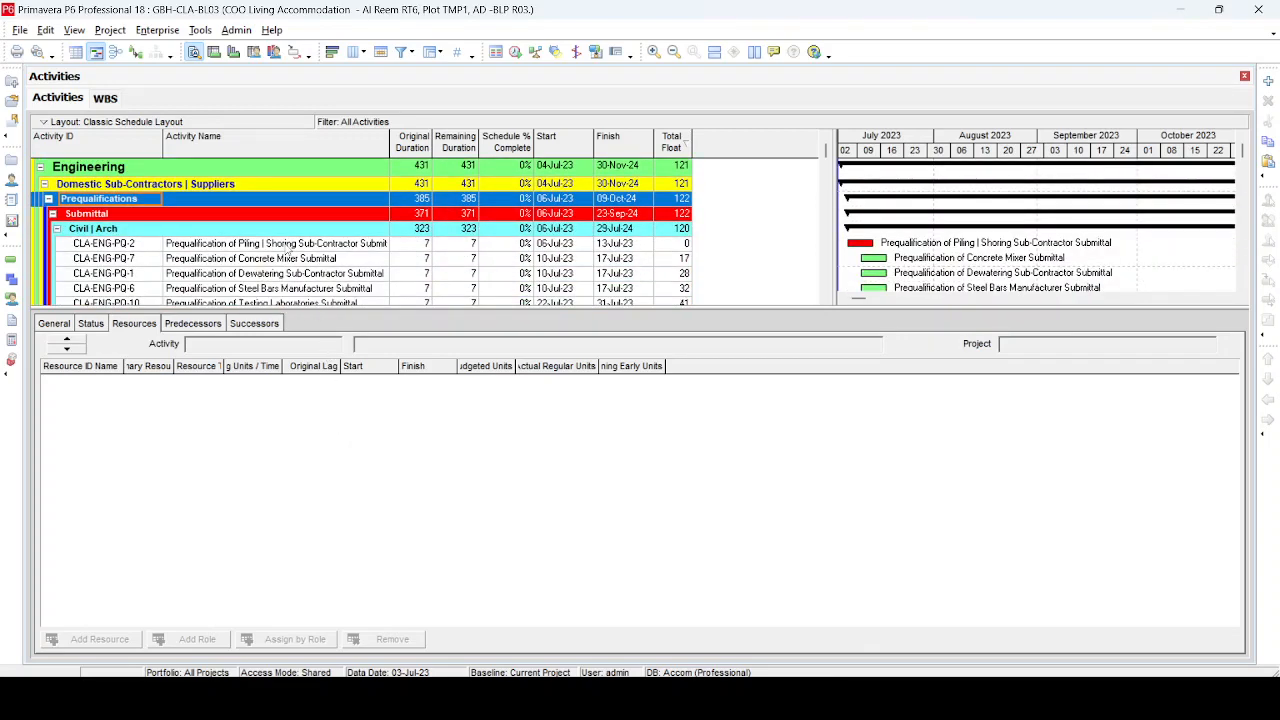
pyautogui.click(288, 246)
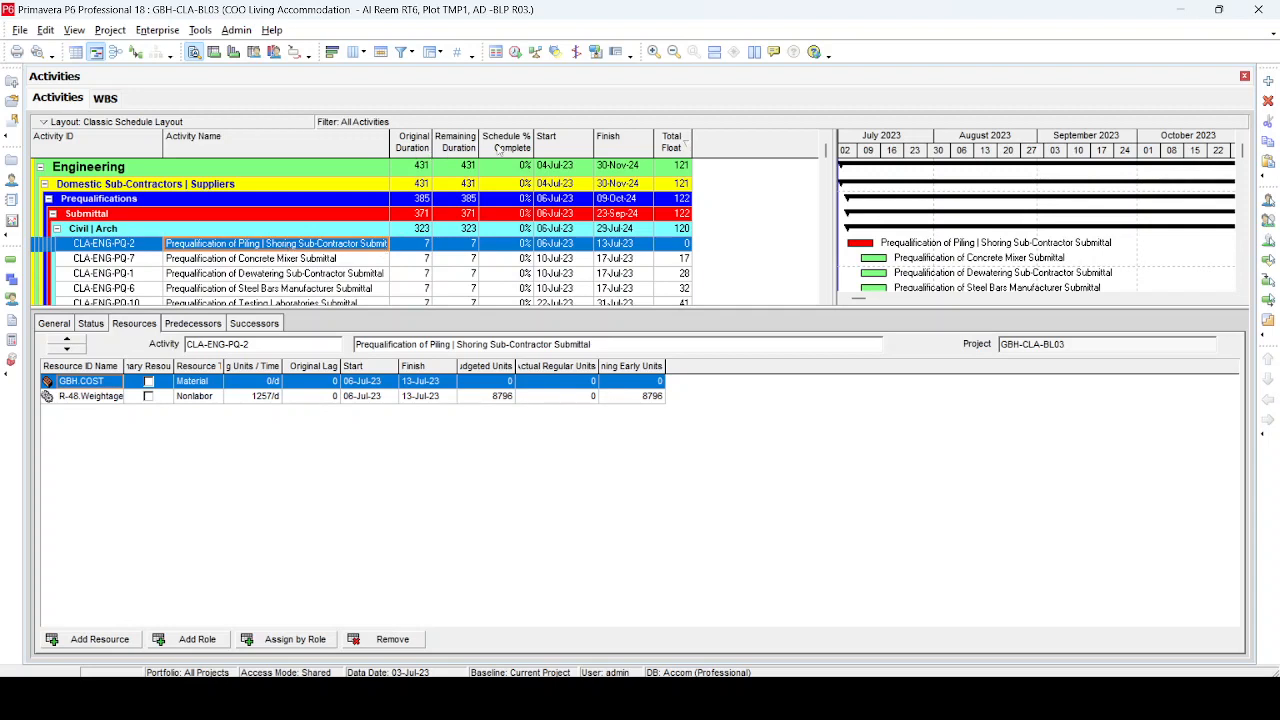
pyautogui.click(621, 249)
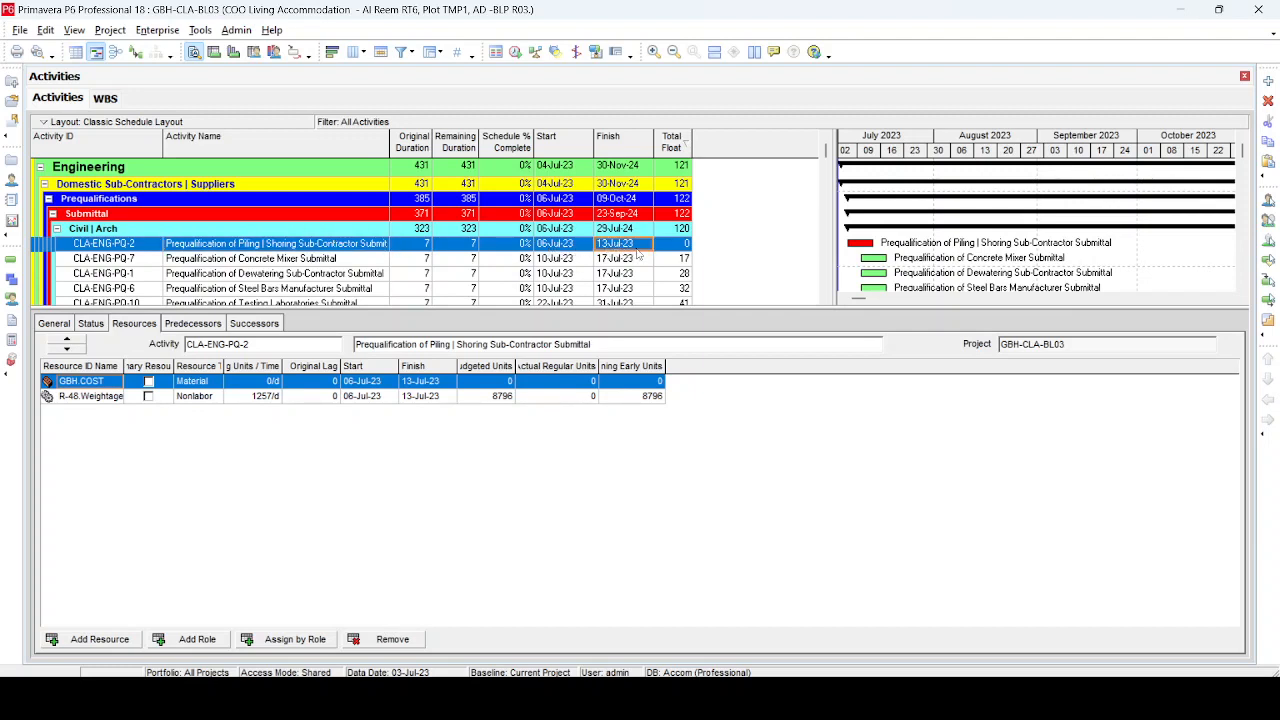
pyautogui.click(637, 250)
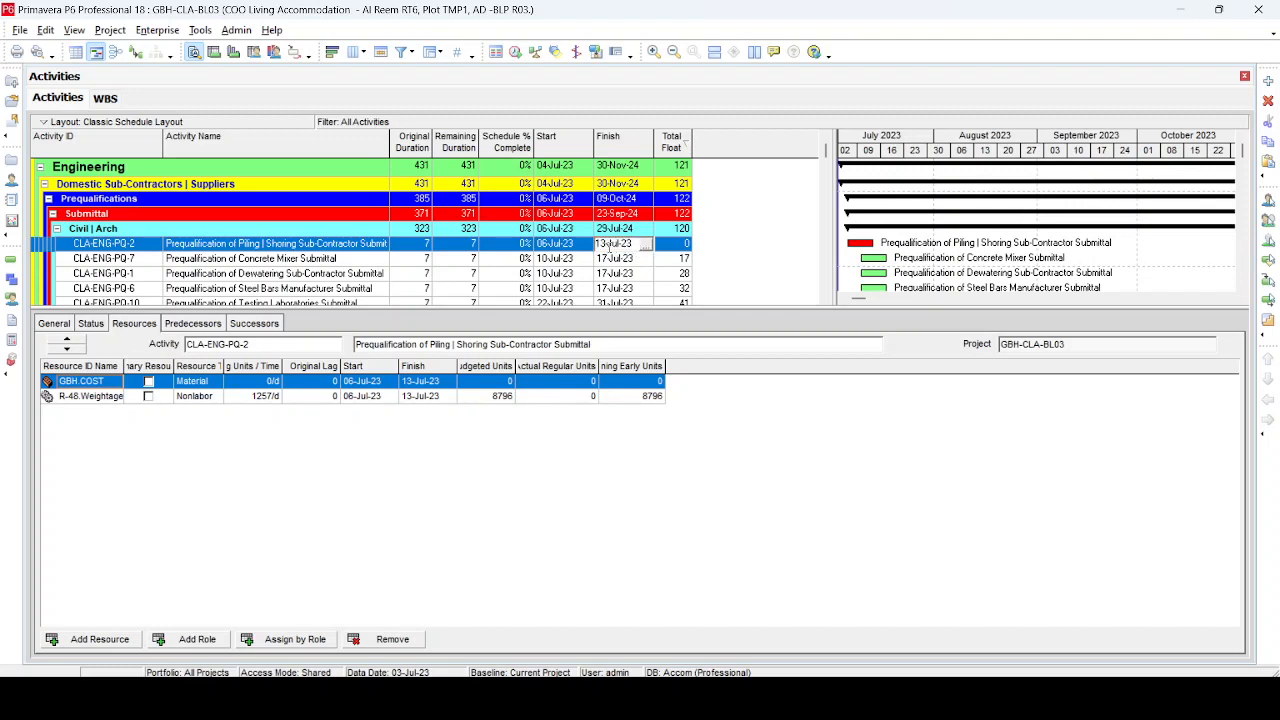
pyautogui.press('Escape')
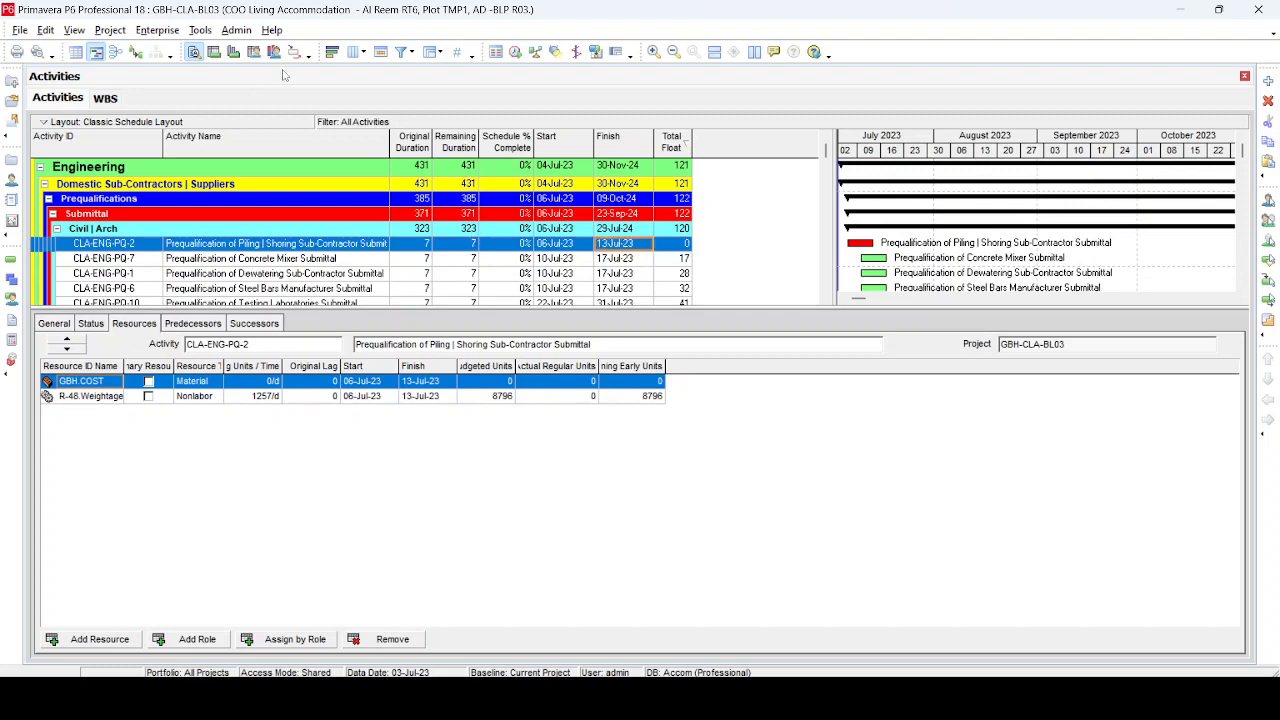
# Reduce the activity table's columns to Activity Name and Finish by removing all other selected columns.
pyautogui.click(352, 54)
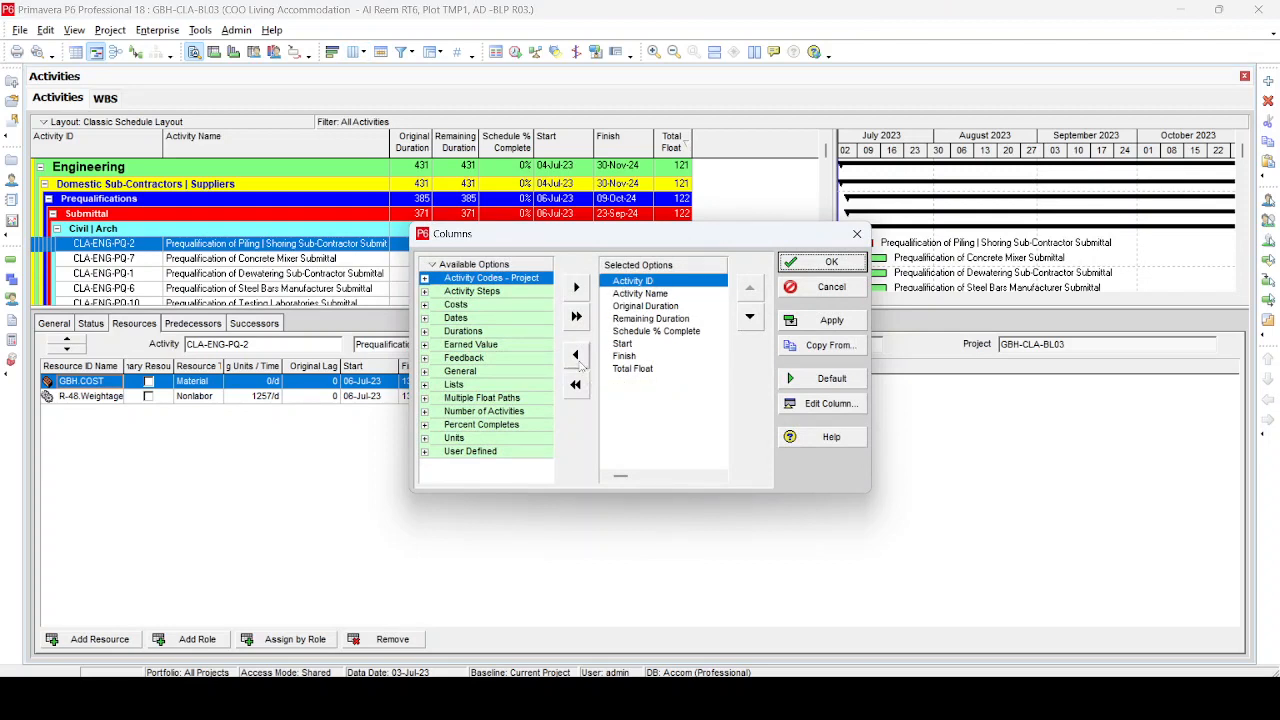
pyautogui.click(575, 355)
pyautogui.click(630, 356)
pyautogui.doubleClick(630, 354)
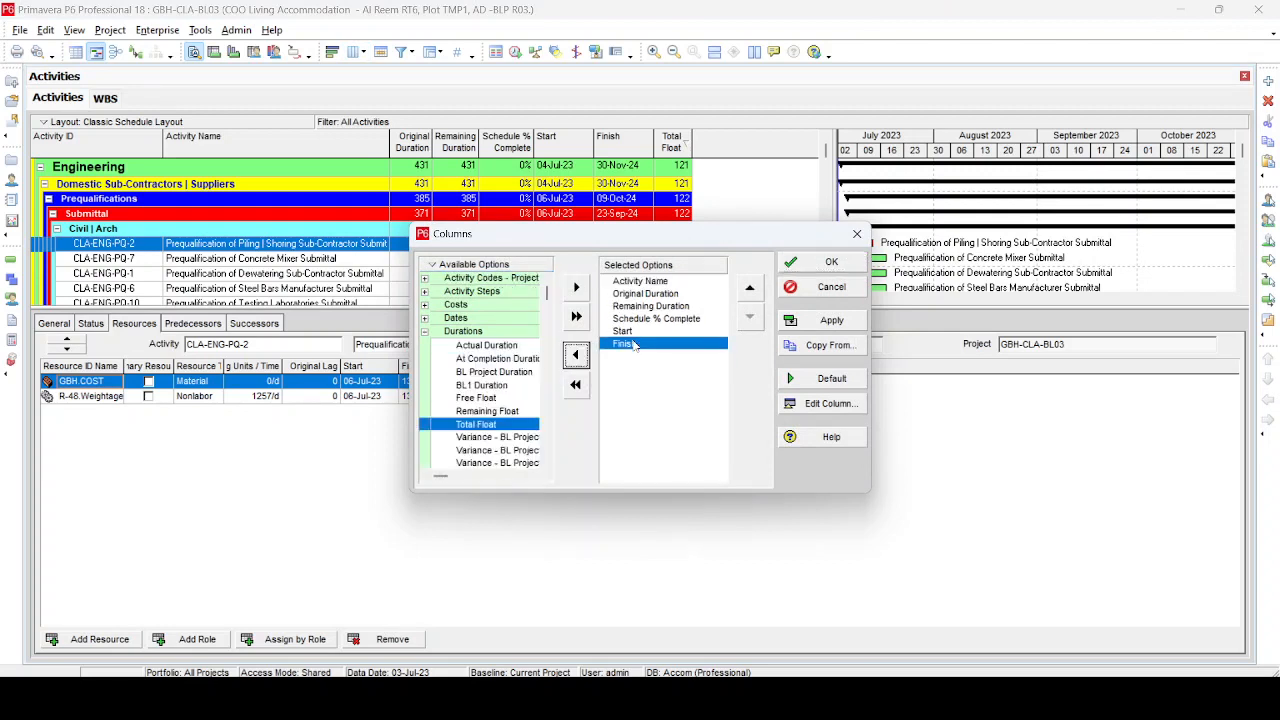
pyautogui.click(630, 331)
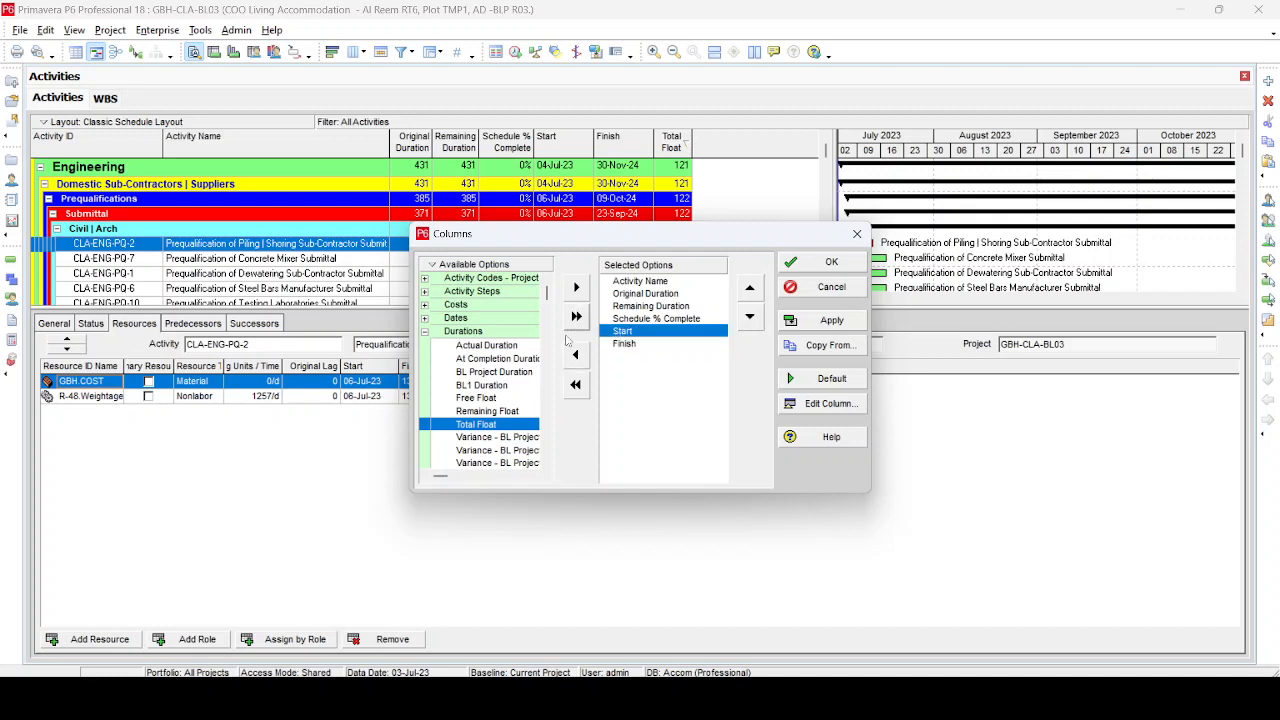
pyautogui.click(575, 355)
pyautogui.click(576, 355)
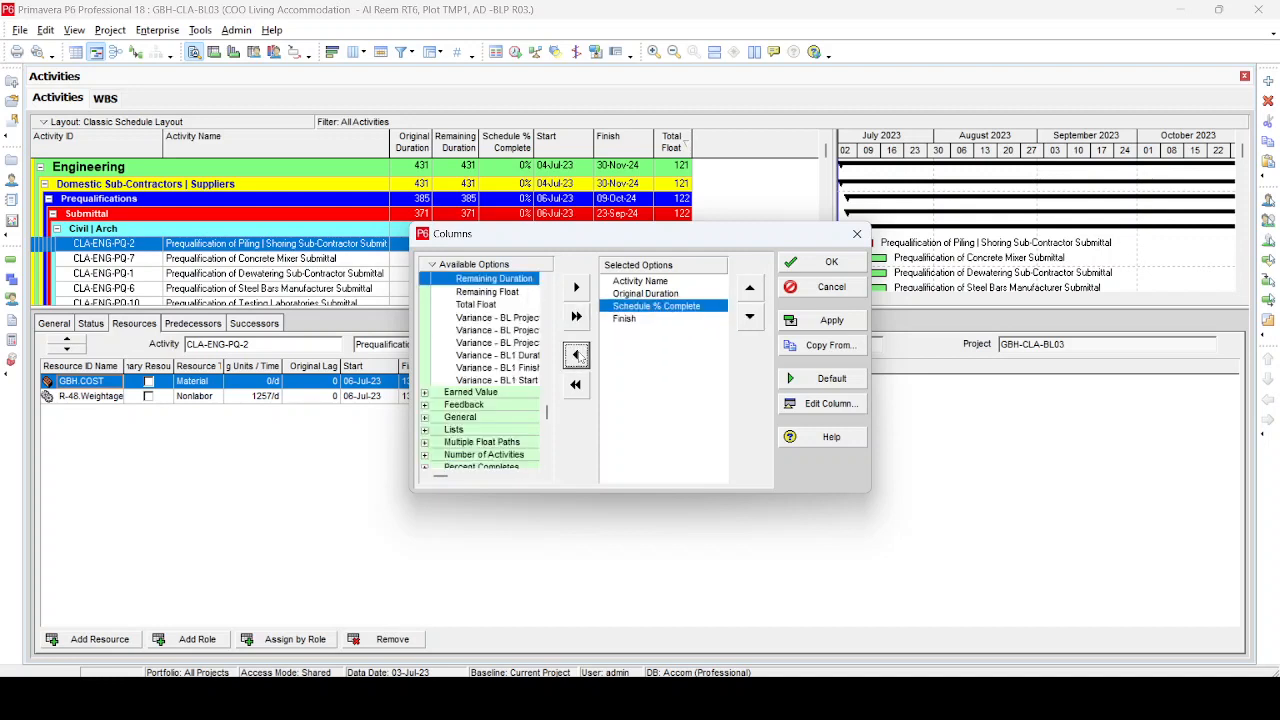
pyautogui.click(576, 355)
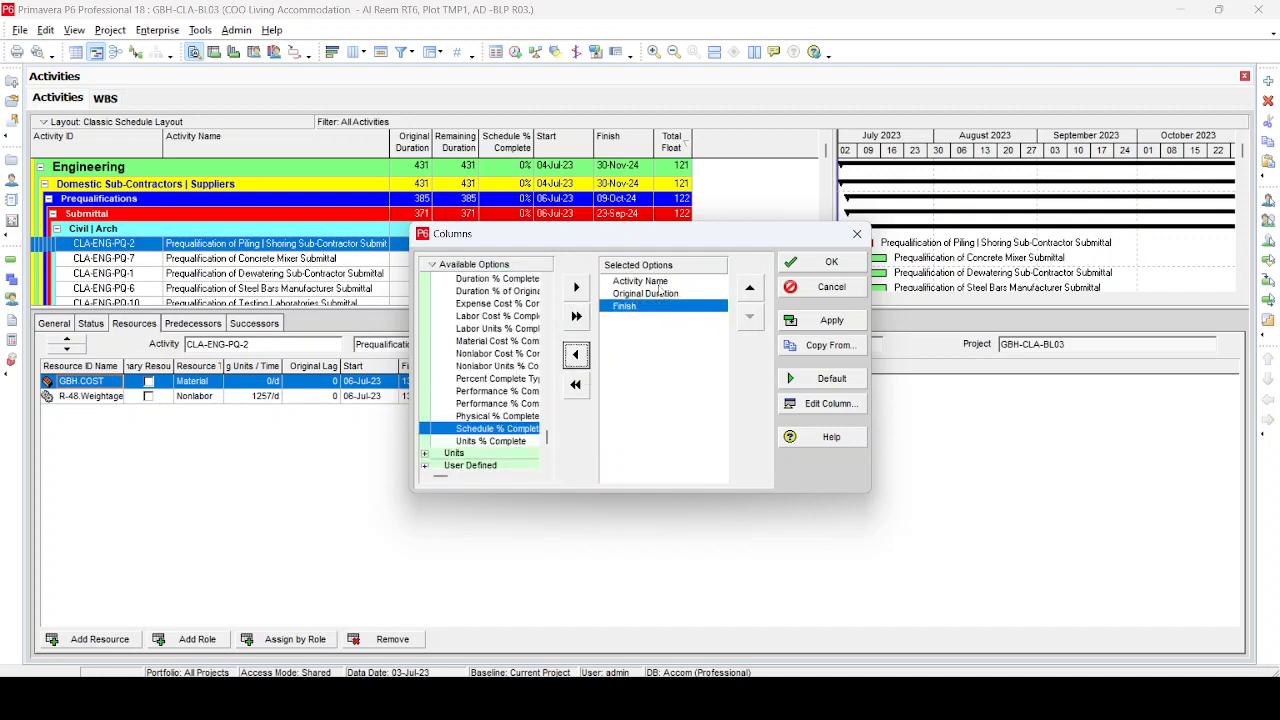
pyautogui.click(576, 355)
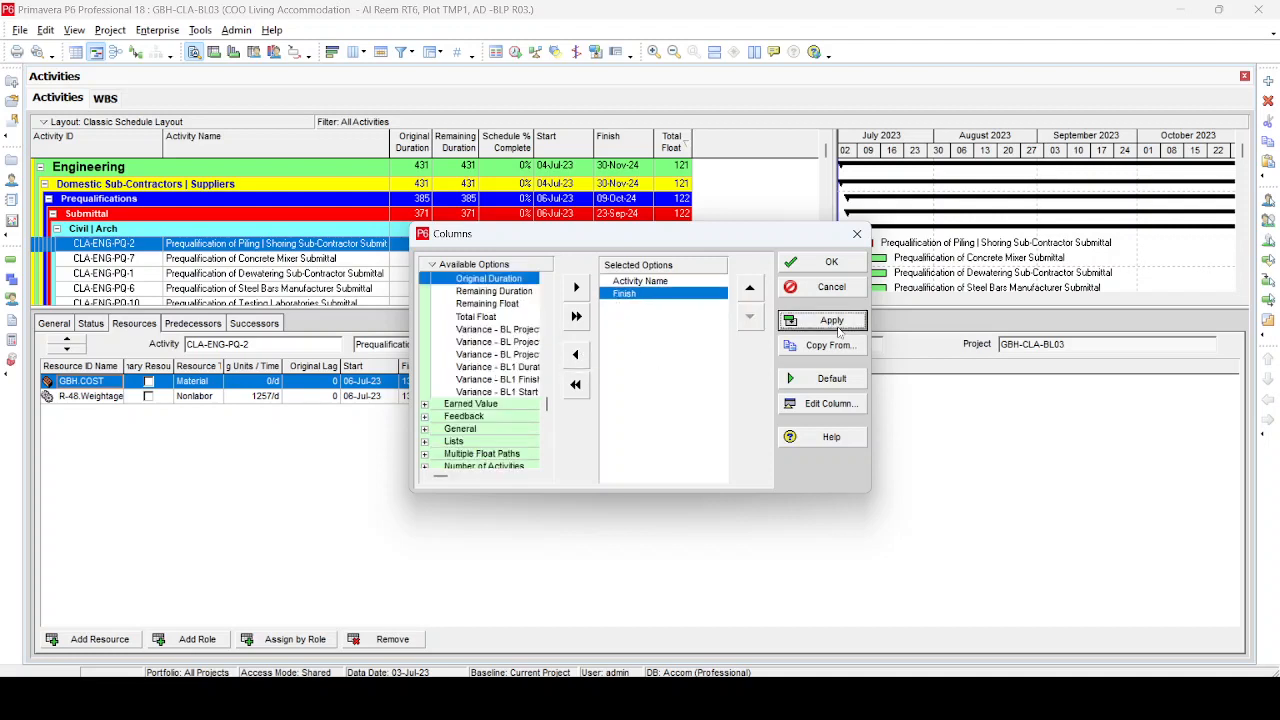
pyautogui.click(846, 264)
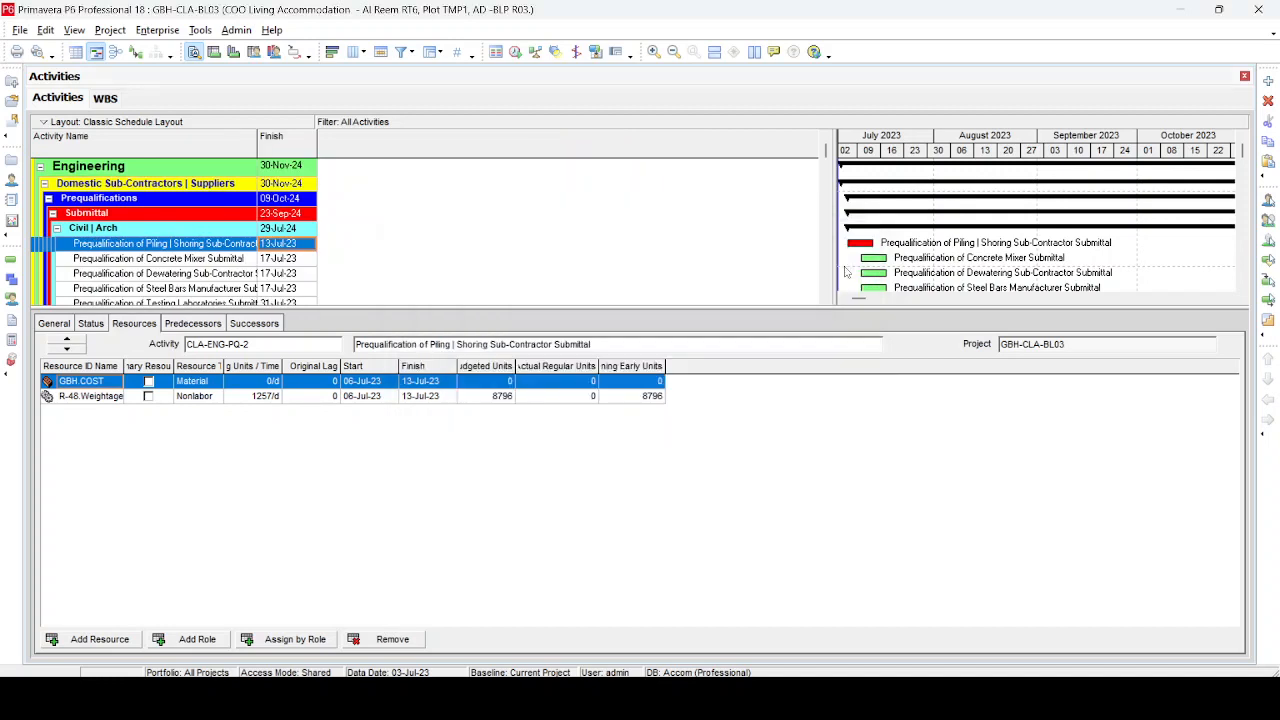
# Widen the Activity Name column to fit and select the Civil | Arch submittal activities from Piling | Shoring through GRP Lining Sub-Contractor.
pyautogui.doubleClick(257, 148)
pyautogui.scroll(-15, 252, 253)
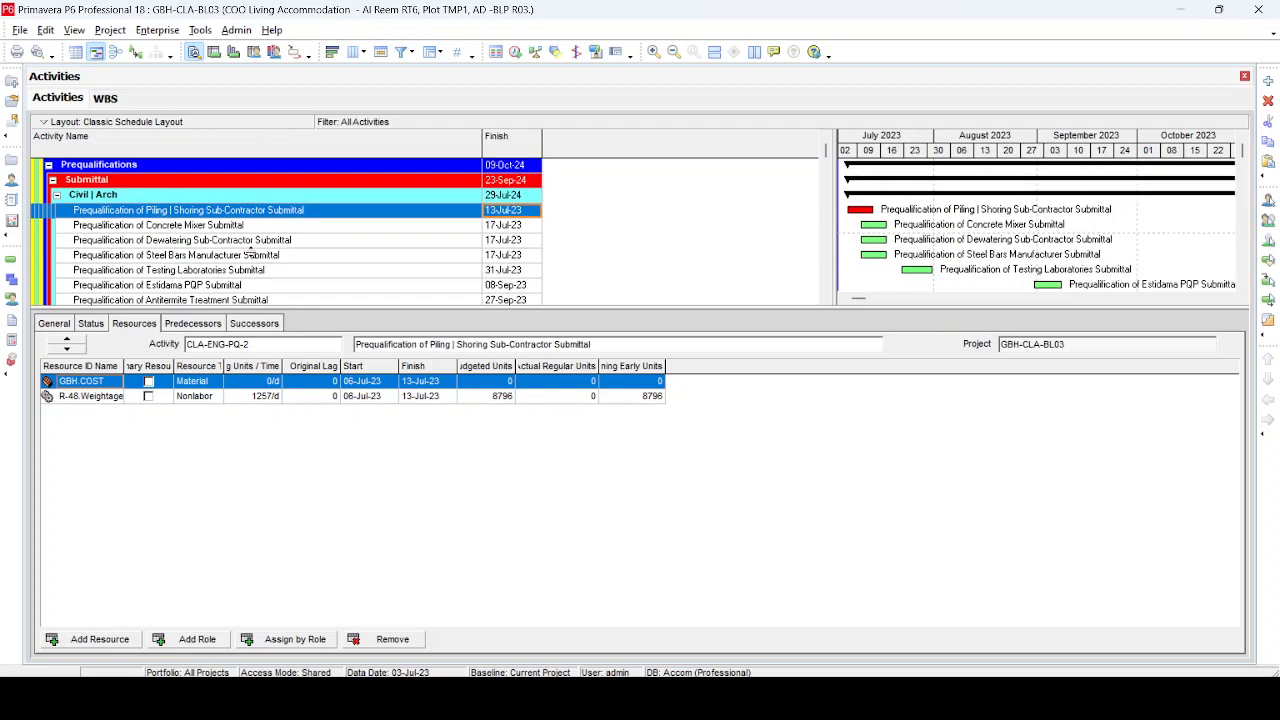
pyautogui.scroll(-2, 250, 260)
pyautogui.scroll(3, 253, 263)
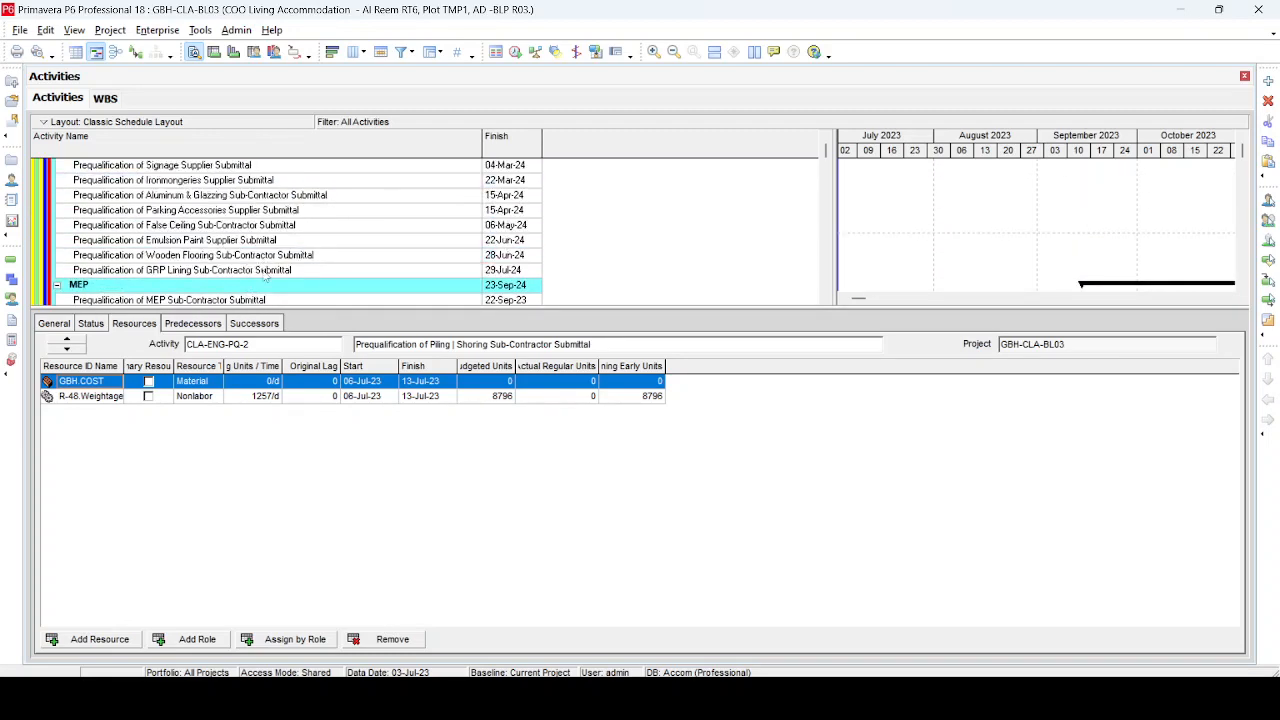
pyautogui.keyDown('shift'); pyautogui.click(265, 270); pyautogui.keyUp('shift')
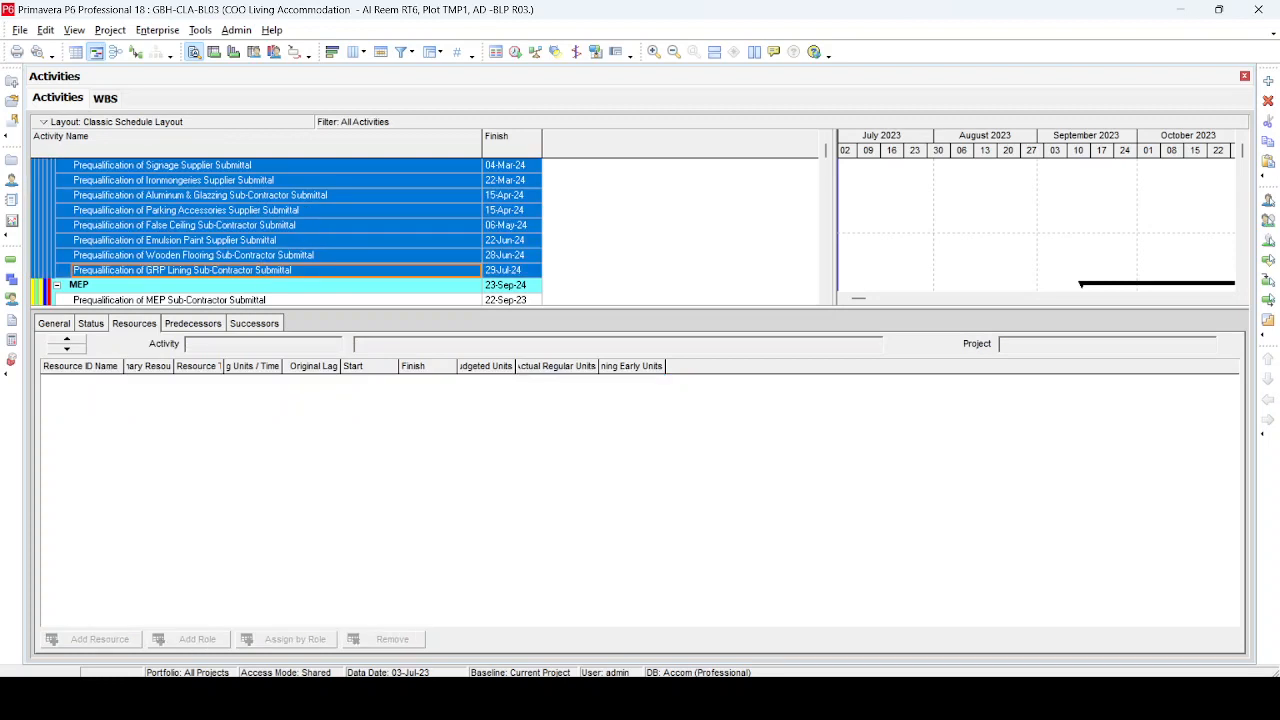
# Switch to the Book1 workbook in Excel and paste the copied activity names and finish dates starting at B17.
pyautogui.click(817, 699)
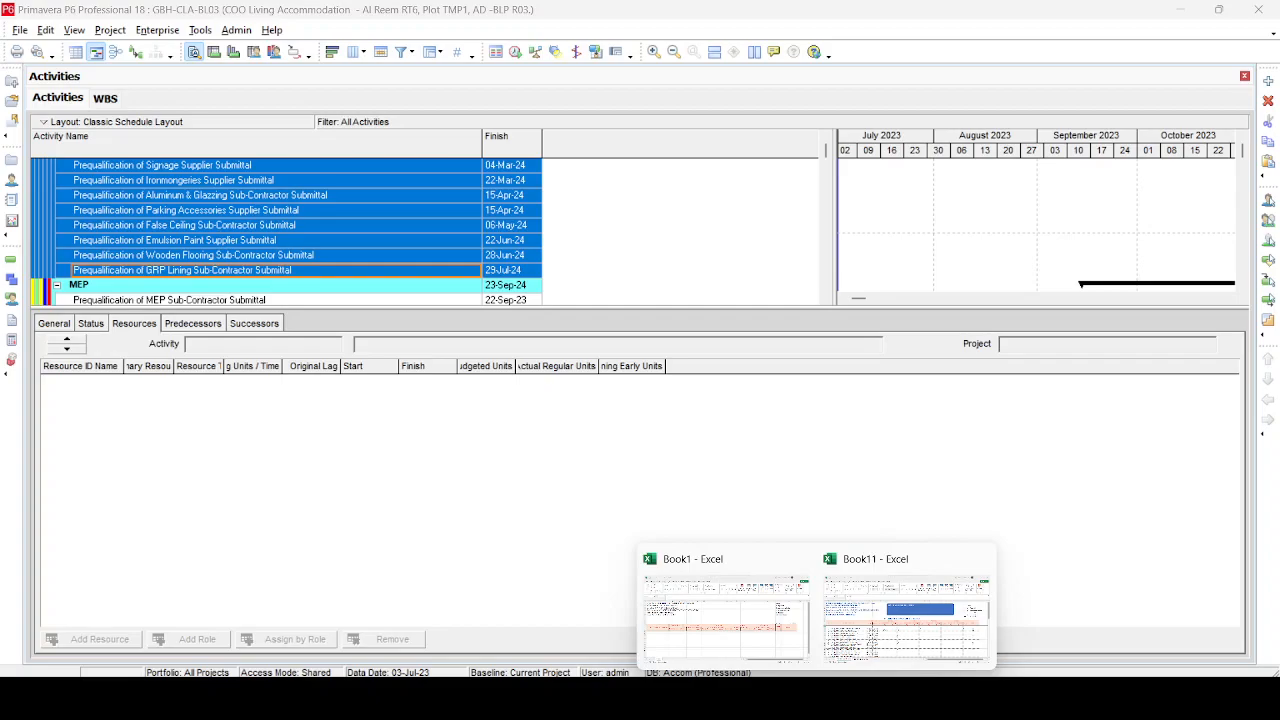
pyautogui.click(725, 610)
pyautogui.scroll(-2, 120, 528)
pyautogui.scroll(-7, 120, 528)
pyautogui.scroll(7, 120, 528)
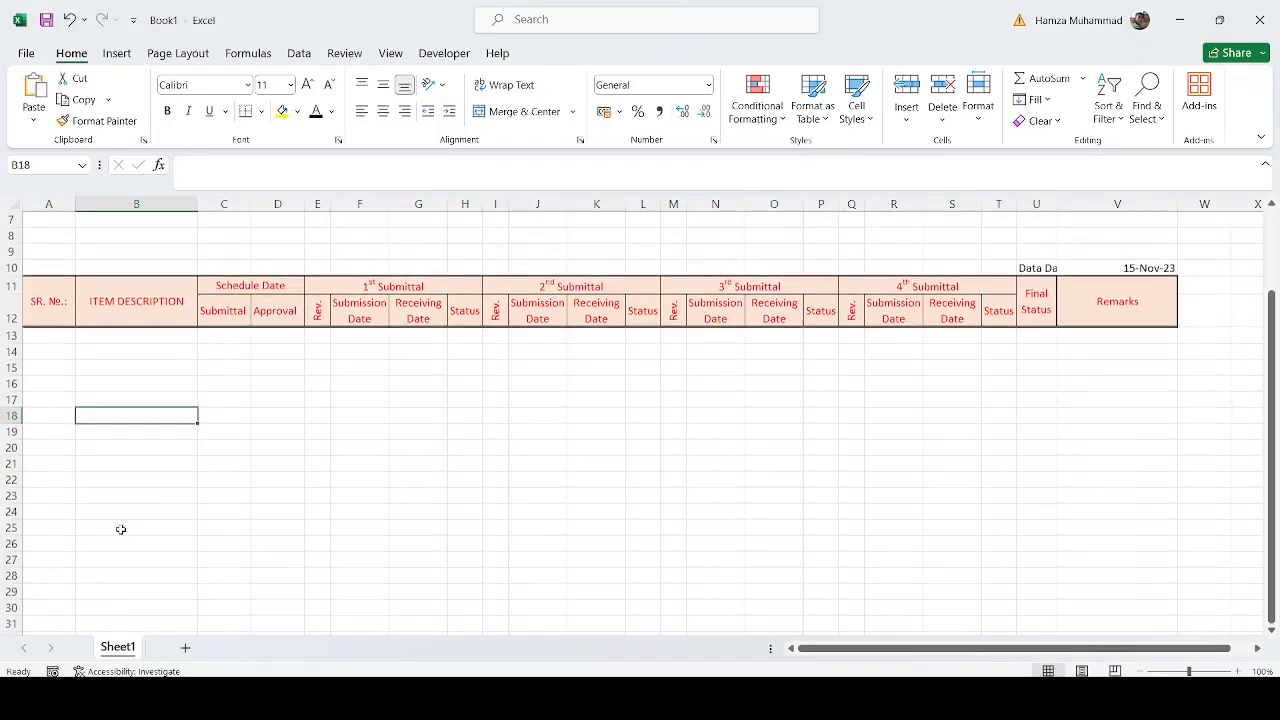
pyautogui.click(131, 397)
pyautogui.hotkey('ctrl', 'v')
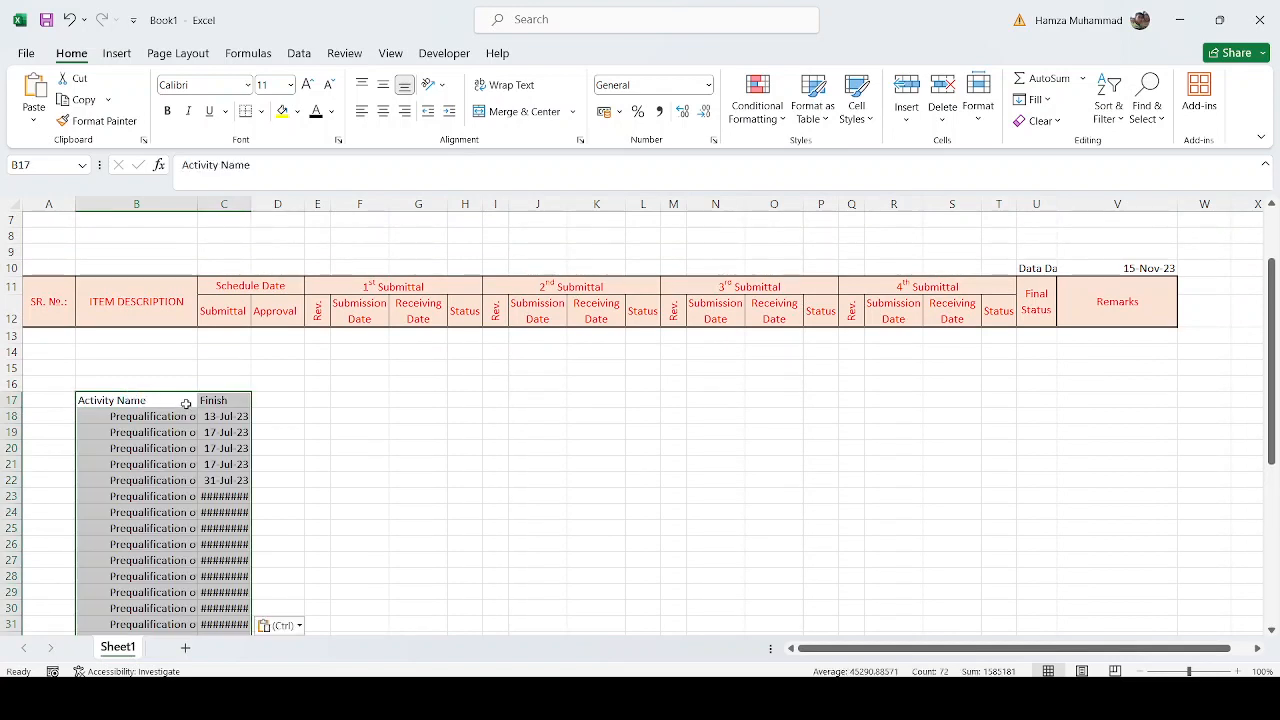
# Remove the leading spaces from the Piling | Shoring activity name in B18.
pyautogui.click(119, 416)
pyautogui.click(217, 168)
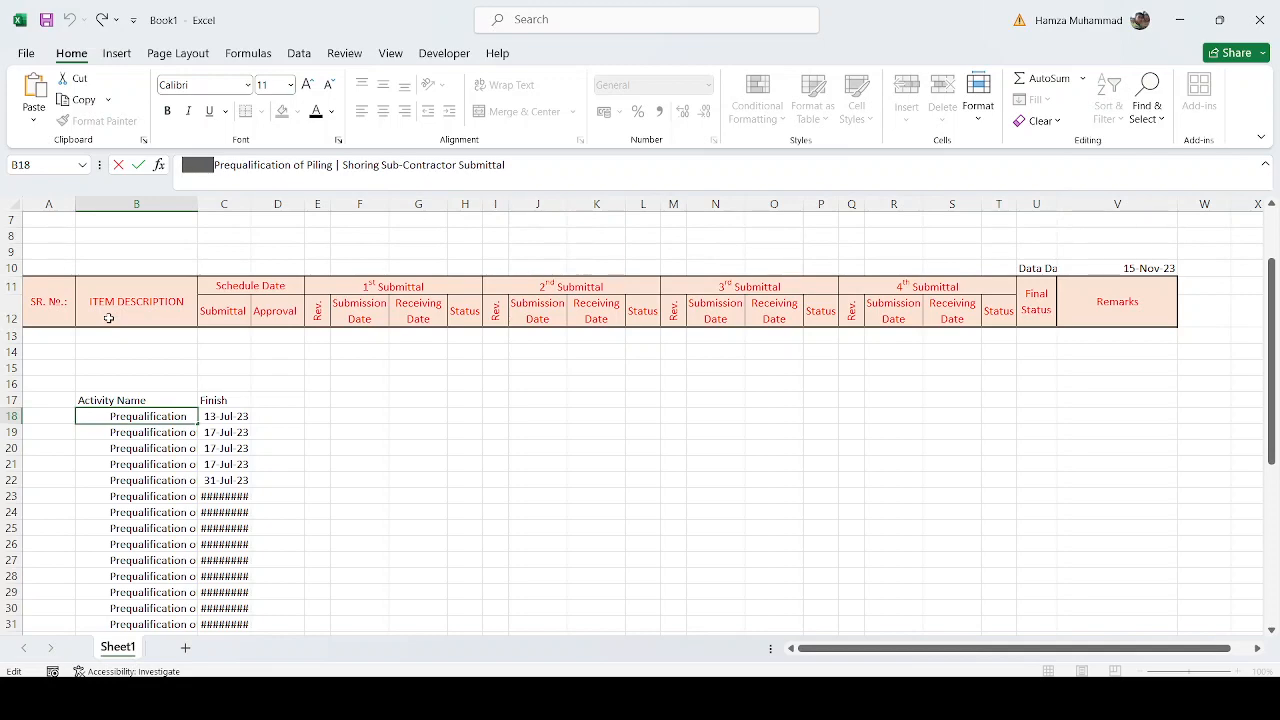
pyautogui.press('BackSpace')
pyautogui.press('Return')
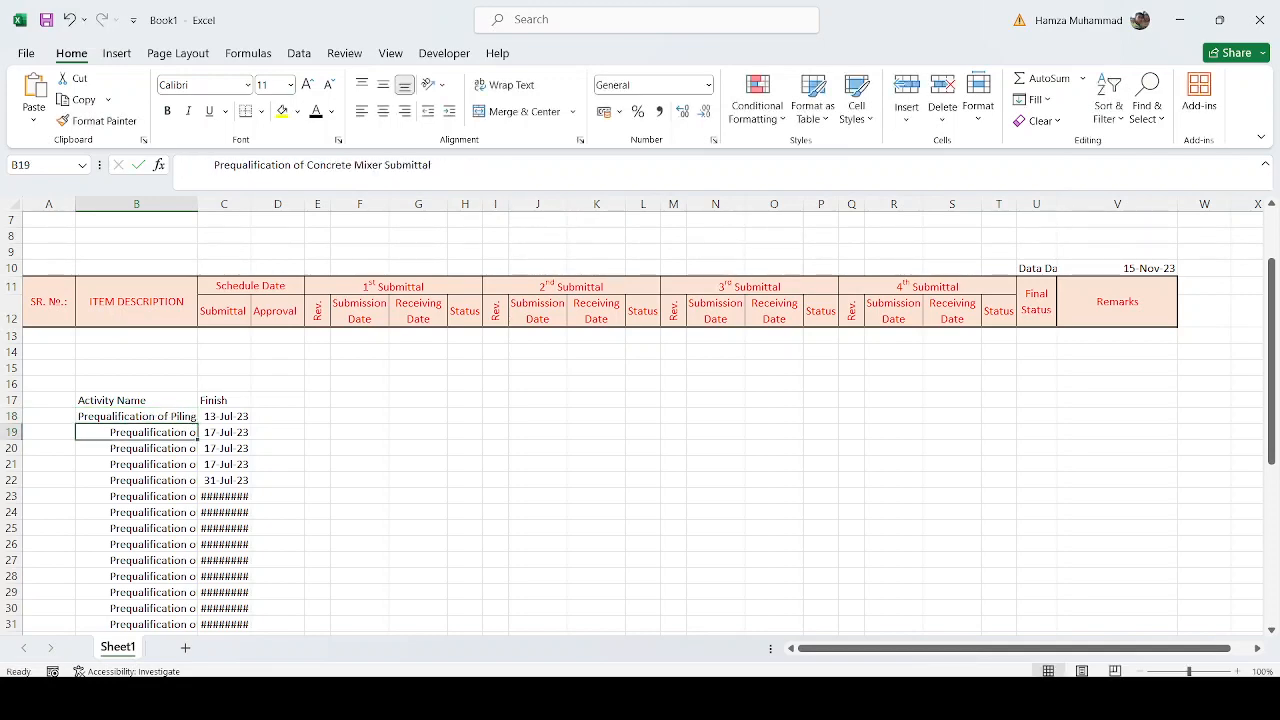
# Enter the formula =TRIM(B18) in F18 to strip the leading spaces from the first activity name.
pyautogui.scroll(-11, 114, 571)
pyautogui.scroll(9, 138, 537)
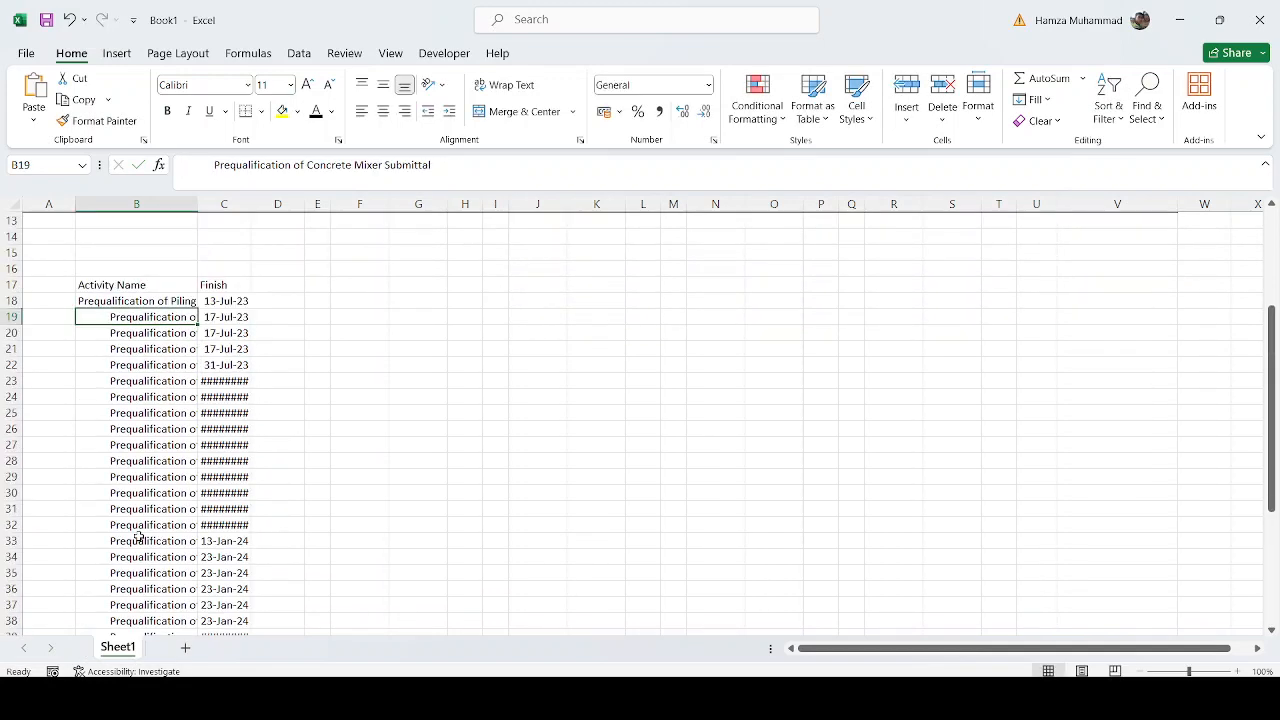
pyautogui.click(346, 300)
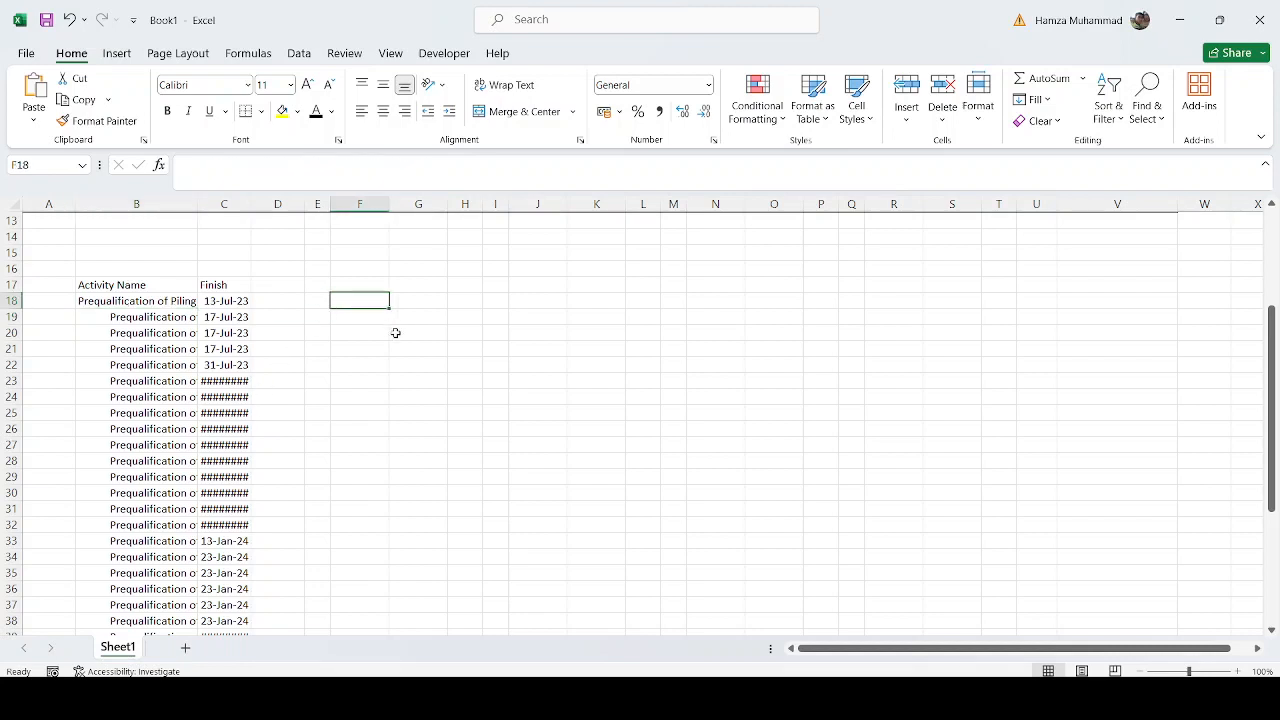
pyautogui.write('=')
pyautogui.write('x')
pyautogui.press('Tab')
pyautogui.press('Left')
pyautogui.write('=trim')
pyautogui.press('Tab')
pyautogui.press('Left')
pyautogui.press('Left')
pyautogui.press('Left')
pyautogui.press('Left')
pyautogui.hotkey('ctrl', 'Return')
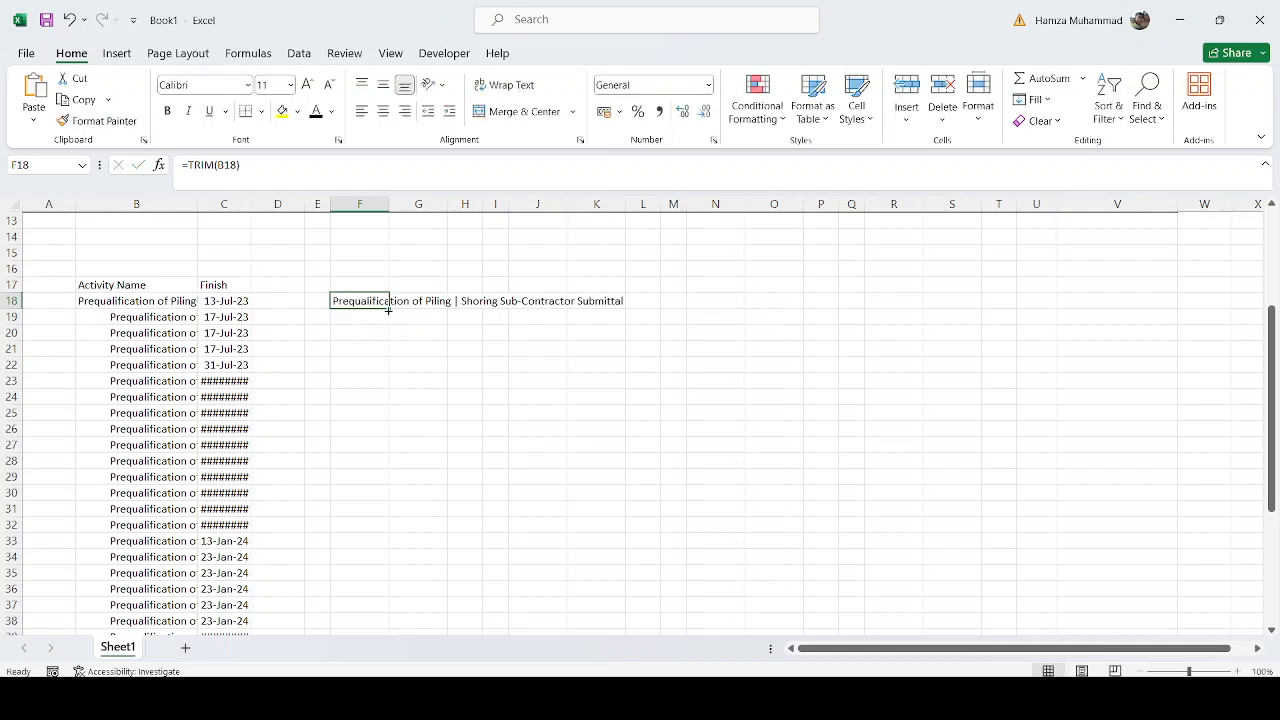
# Fill the TRIM formula down from F18 through F52 and leave F53 empty.
pyautogui.moveTo(388, 310); pyautogui.dragTo(389, 600)
pyautogui.doubleClick(370, 601)
pyautogui.press('Escape')
pyautogui.press('Delete')
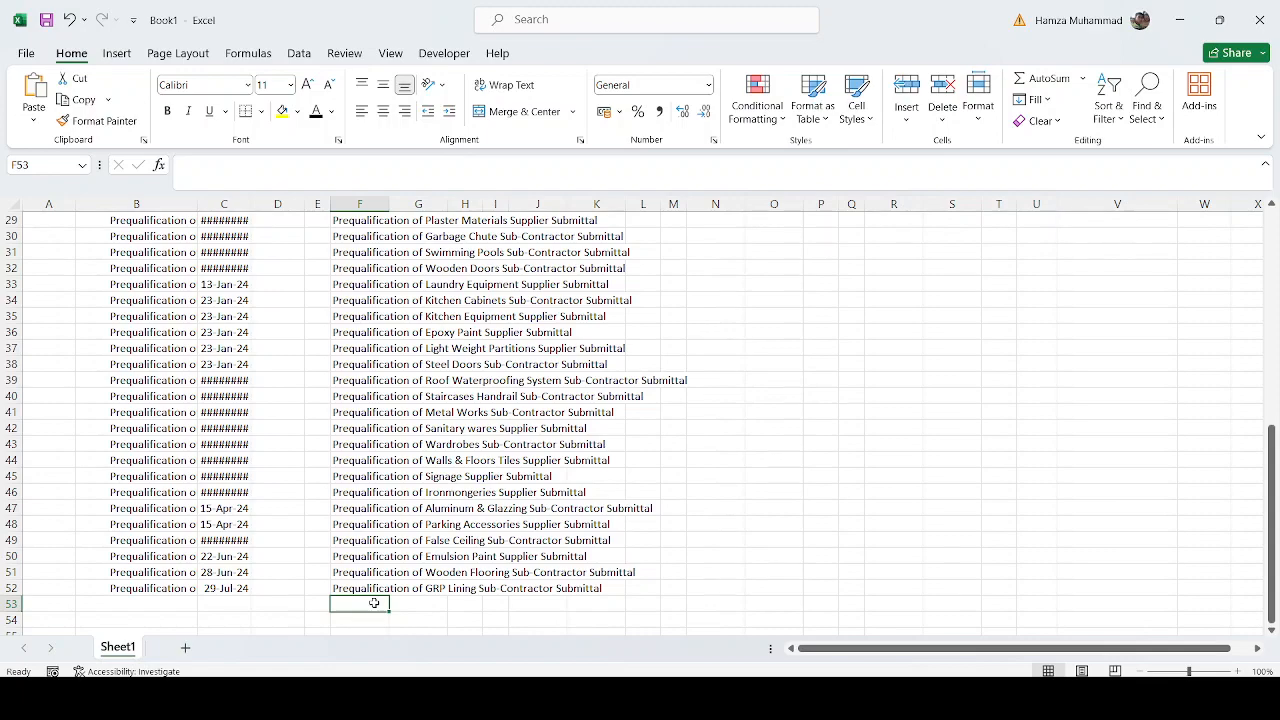
# Convert the trimmed names in F18:F52 to plain values and move them over the original names starting at B18.
pyautogui.scroll(10, 374, 602)
pyautogui.moveTo(356, 450); pyautogui.dragTo(374, 649)
pyautogui.hotkey('ctrl', 'c')
pyautogui.scroll(10, 397, 255)
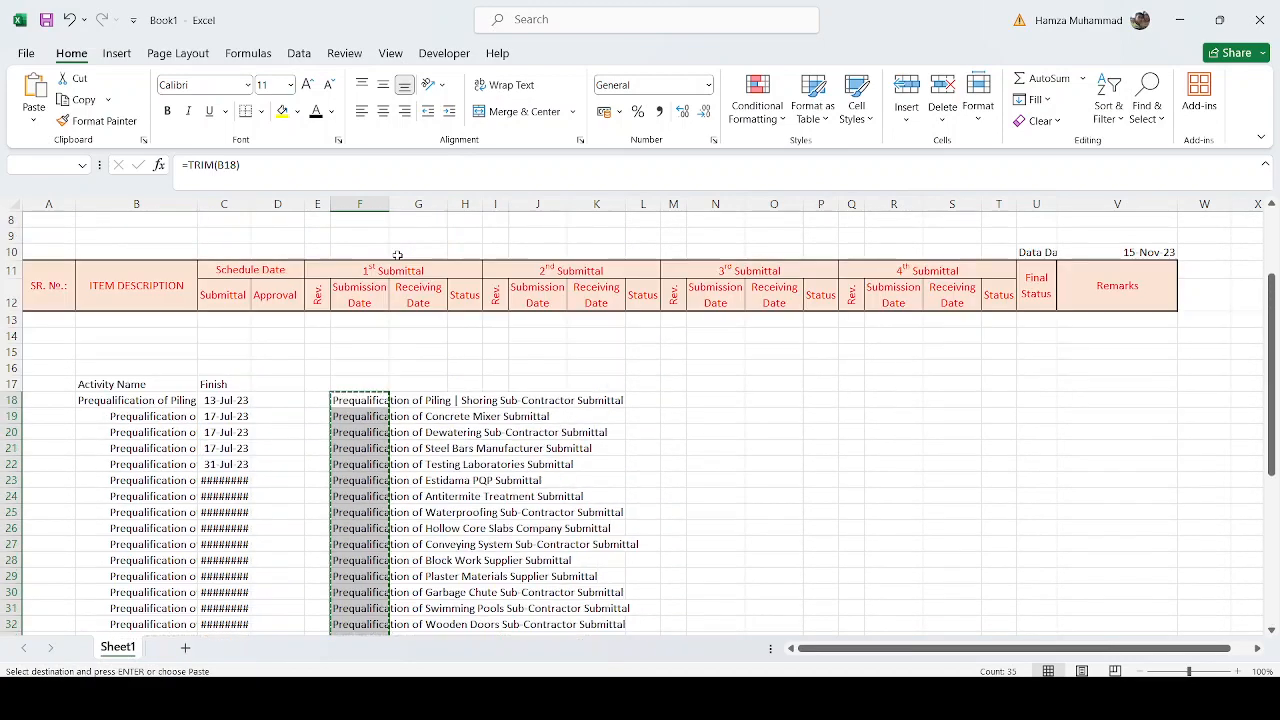
pyautogui.rightClick(364, 400)
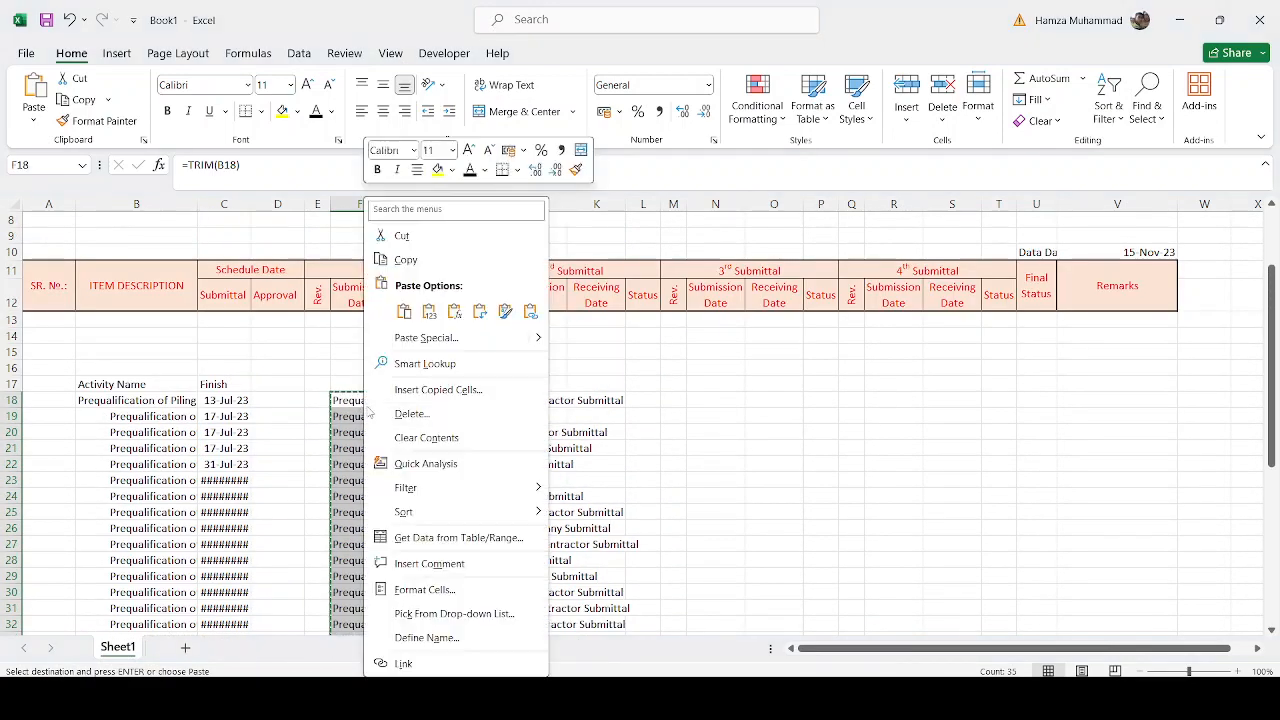
pyautogui.click(428, 312)
pyautogui.hotkey('ctrl', 'x')
pyautogui.click(106, 402)
pyautogui.hotkey('ctrl', 'v')
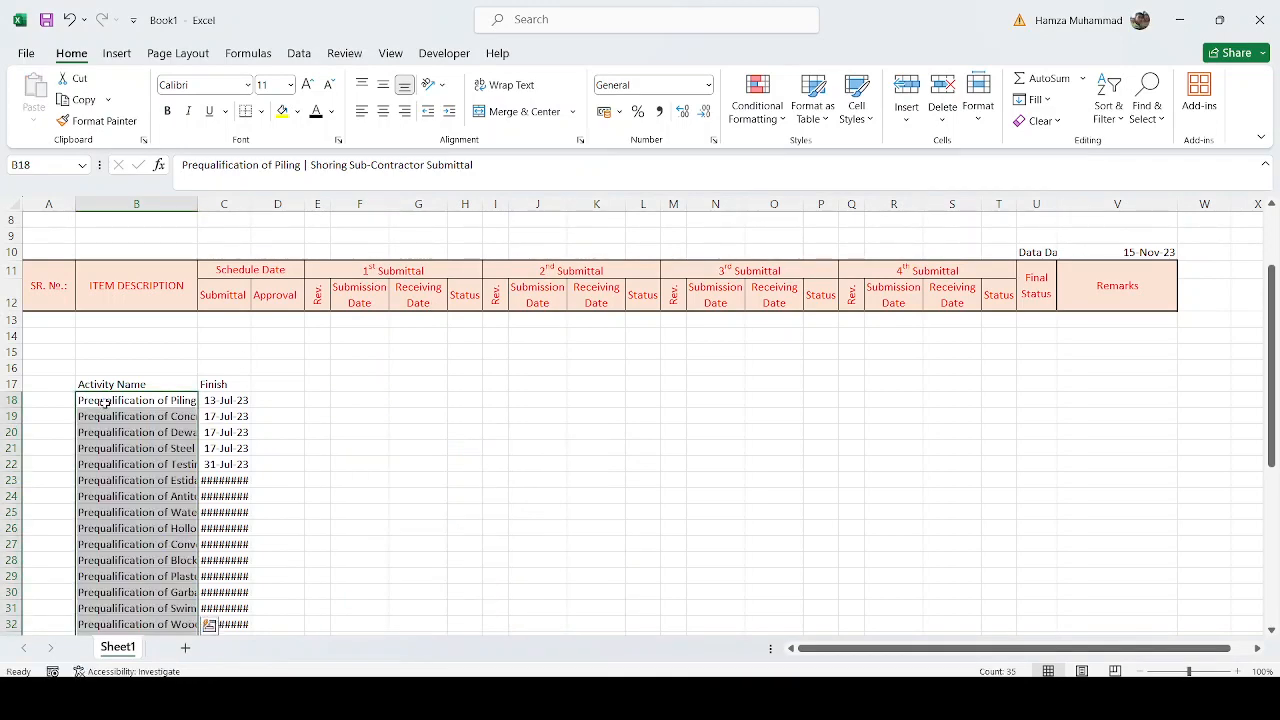
# Delete rows 14 to 17, including the pasted Activity Name and Finish header row.
pyautogui.scroll(-2, 106, 402)
pyautogui.scroll(2, 118, 392)
pyautogui.moveTo(13, 384); pyautogui.dragTo(31, 340)
pyautogui.rightClick(192, 402)
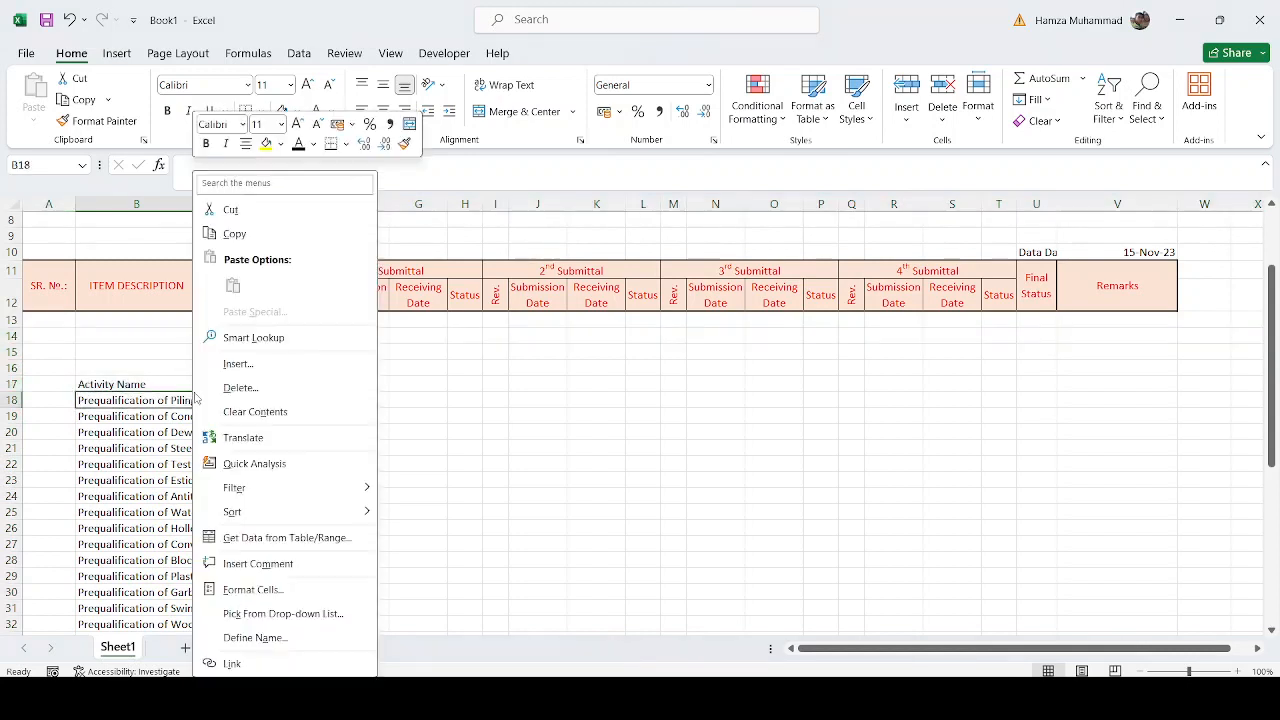
pyautogui.moveTo(12, 384); pyautogui.dragTo(28, 335)
pyautogui.rightClick(141, 364)
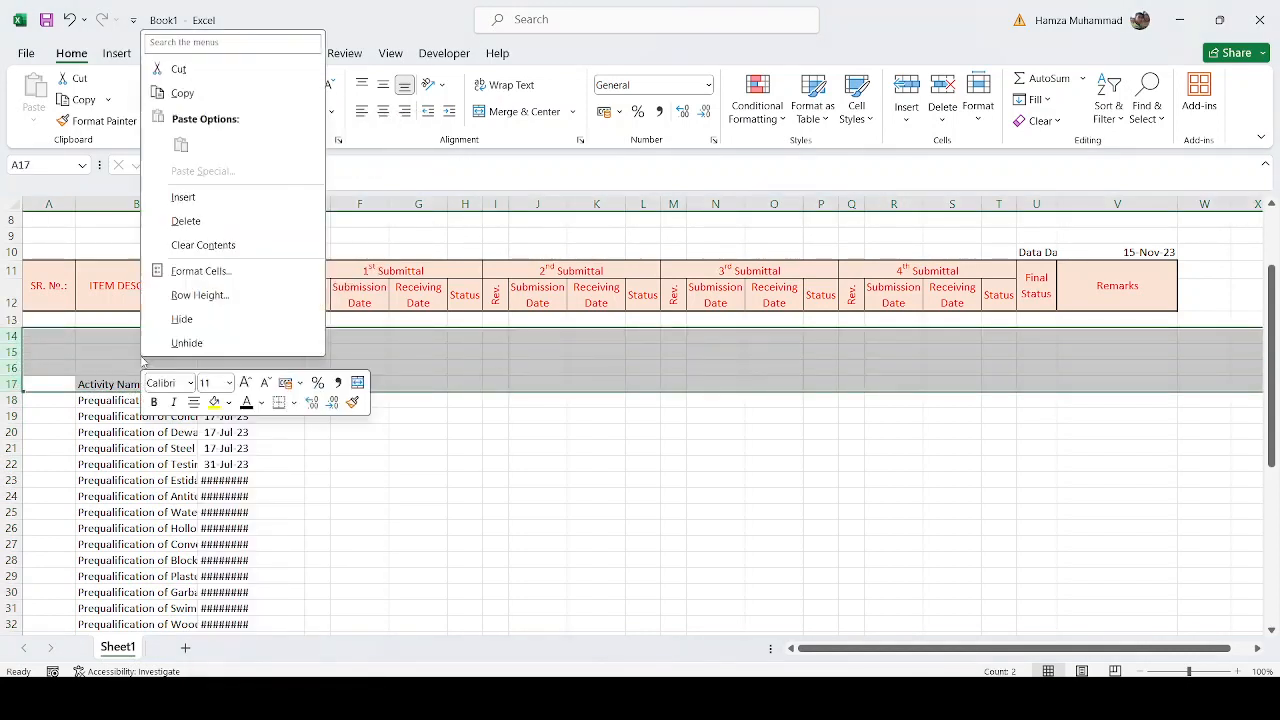
pyautogui.click(213, 225)
pyautogui.click(408, 478)
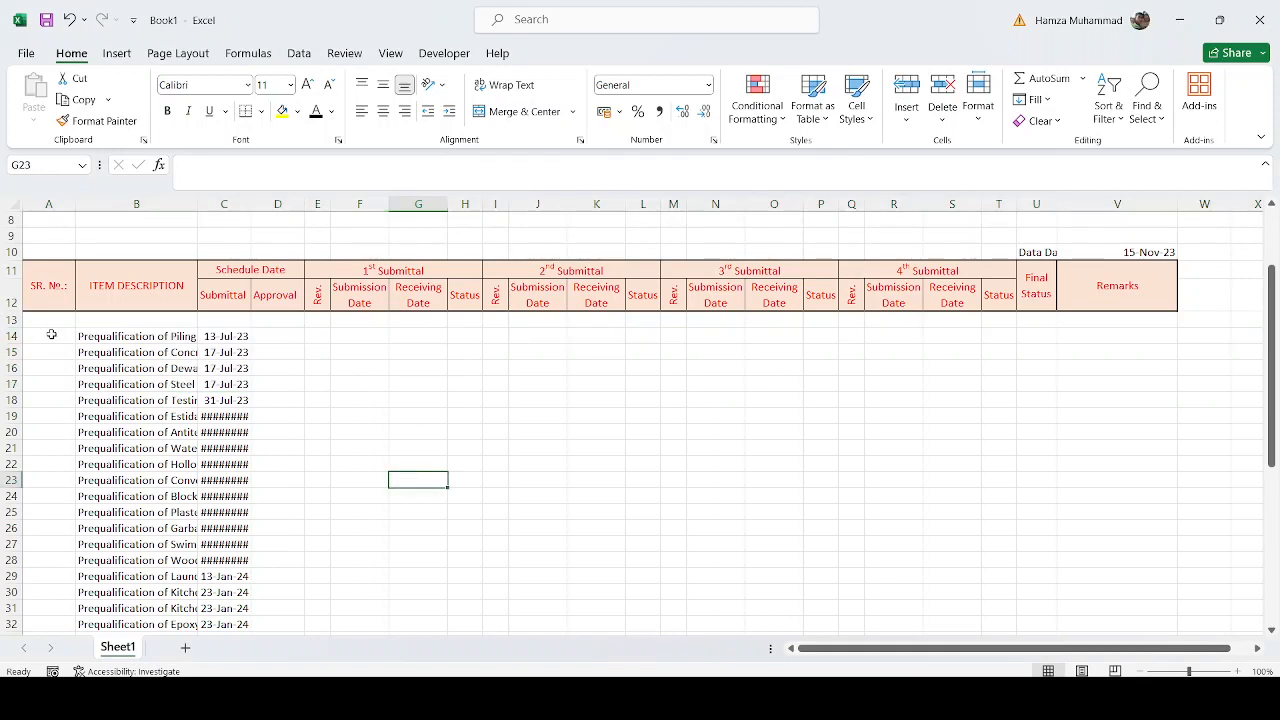
# Set the font size of the log body A13:V52 to 9.
pyautogui.moveTo(51, 322); pyautogui.dragTo(1095, 591)
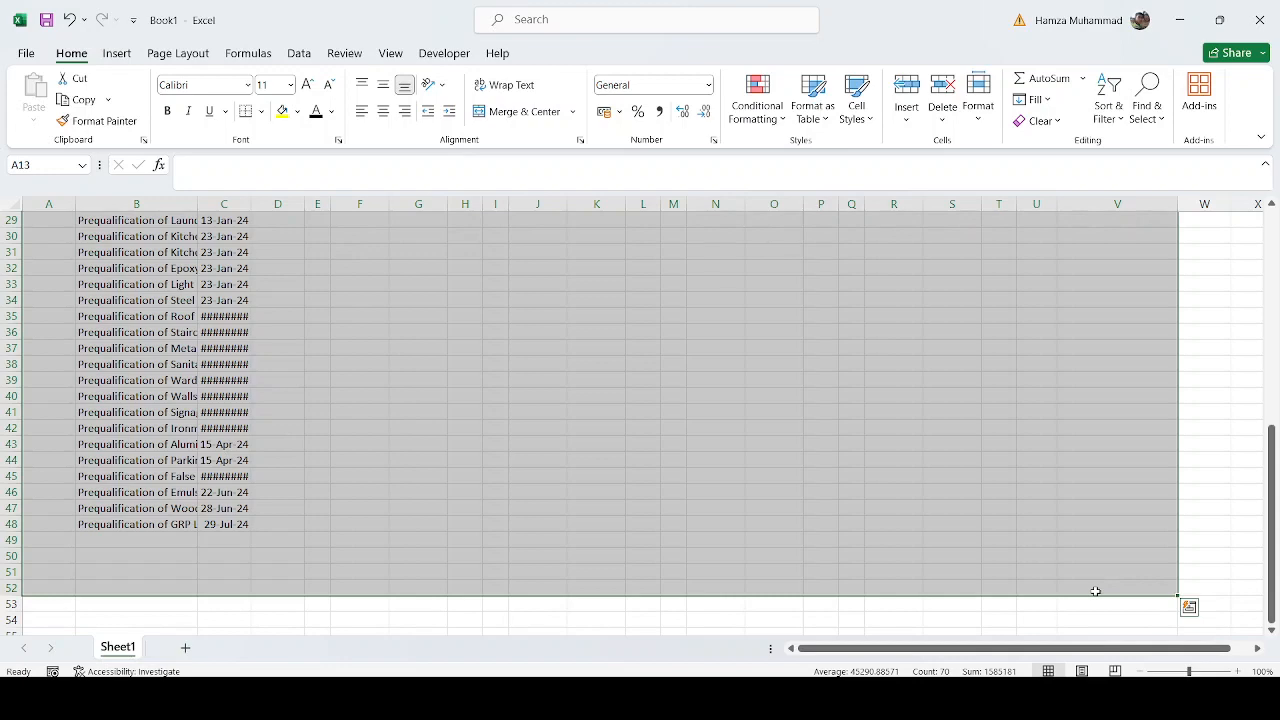
pyautogui.scroll(9, 614, 464)
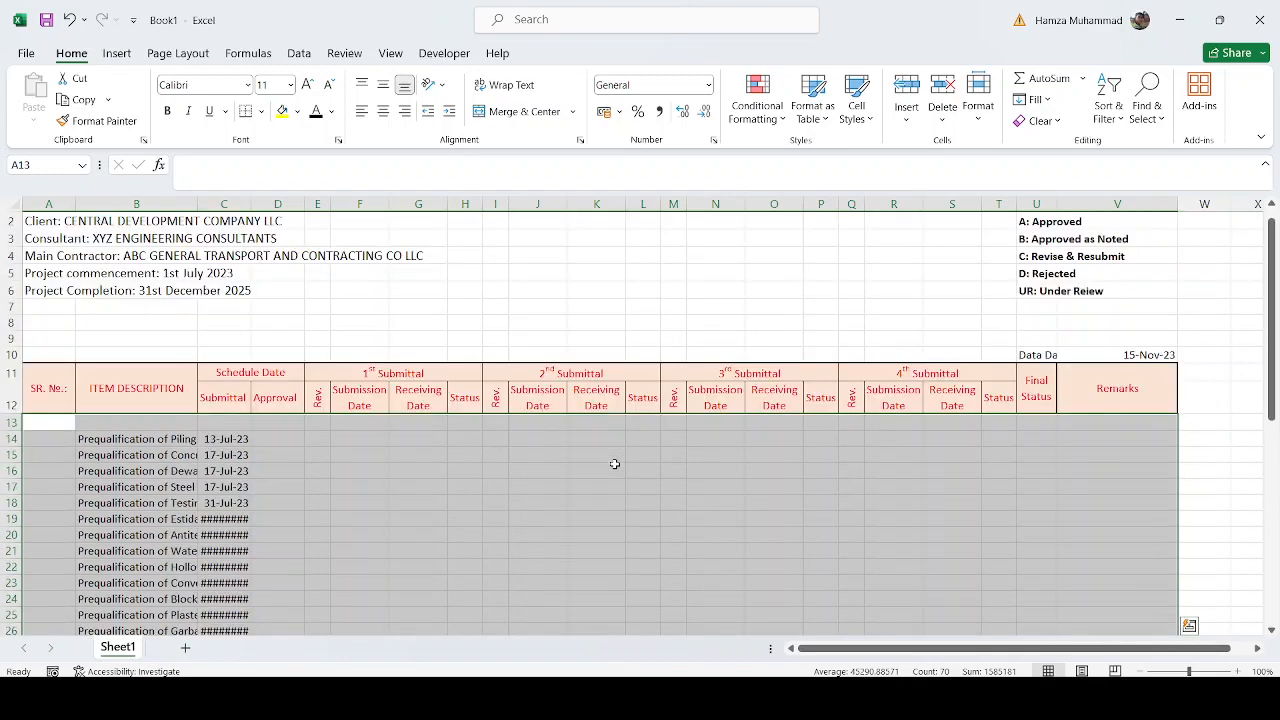
pyautogui.hotkey('ctrl', '1')
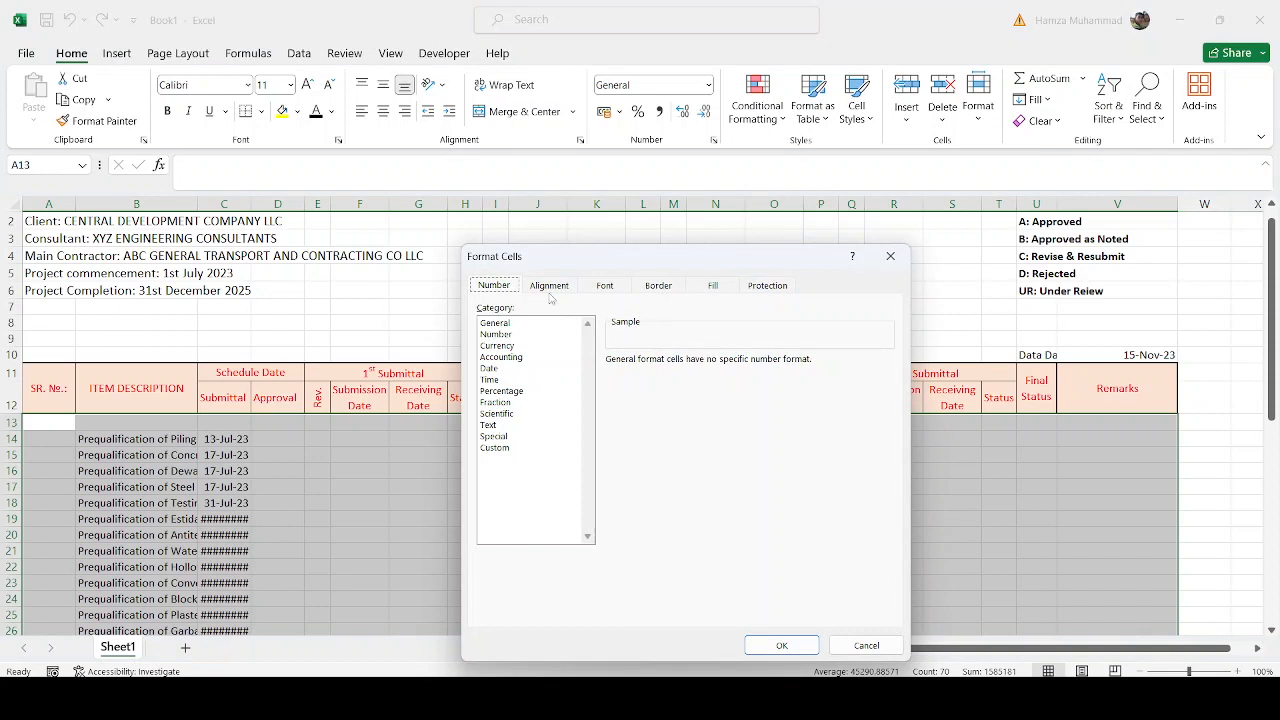
pyautogui.press('Escape')
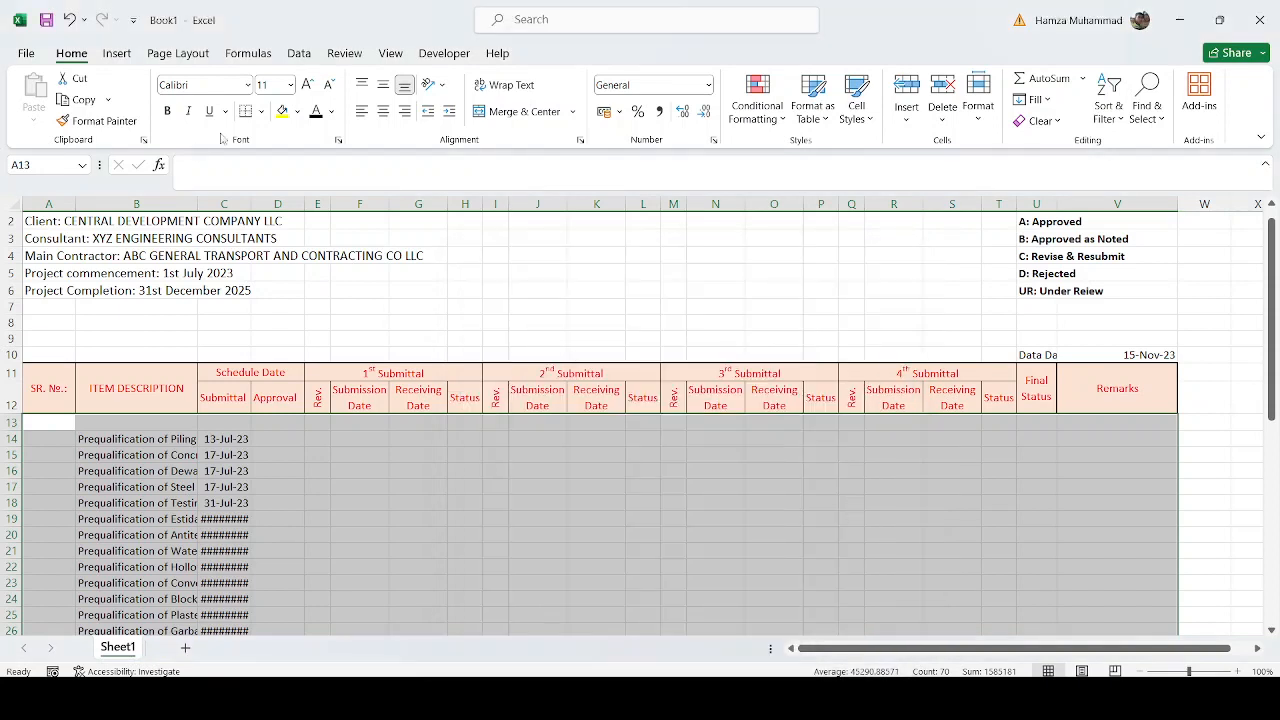
pyautogui.click(290, 85)
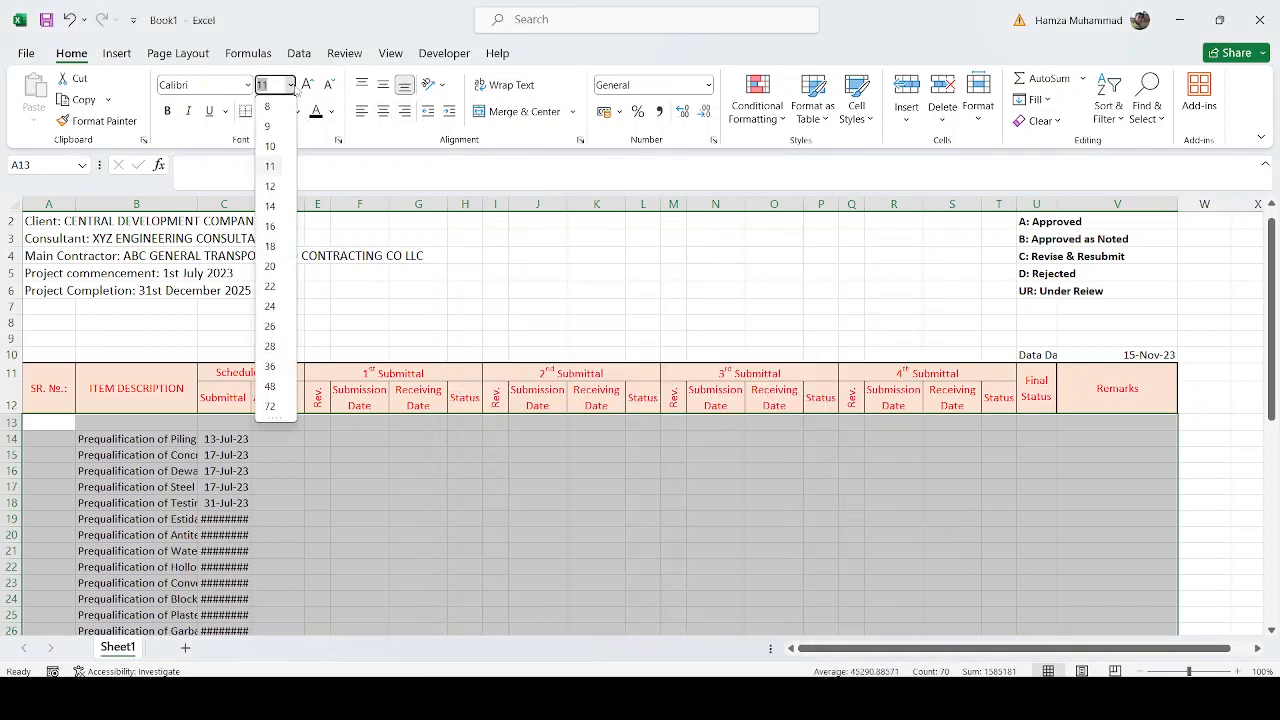
pyautogui.click(267, 130)
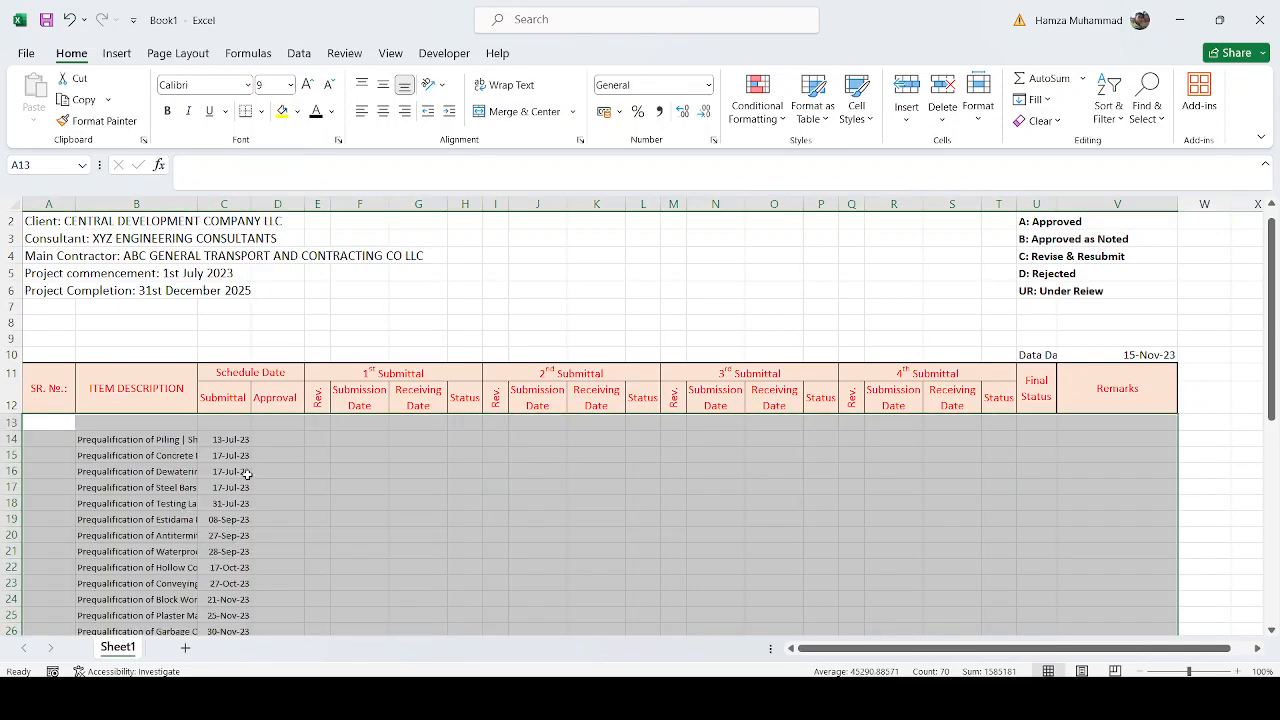
# Apply a solid outline border and dashed inside borders to the selected log body A13:V52.
pyautogui.scroll(-1, 442, 469)
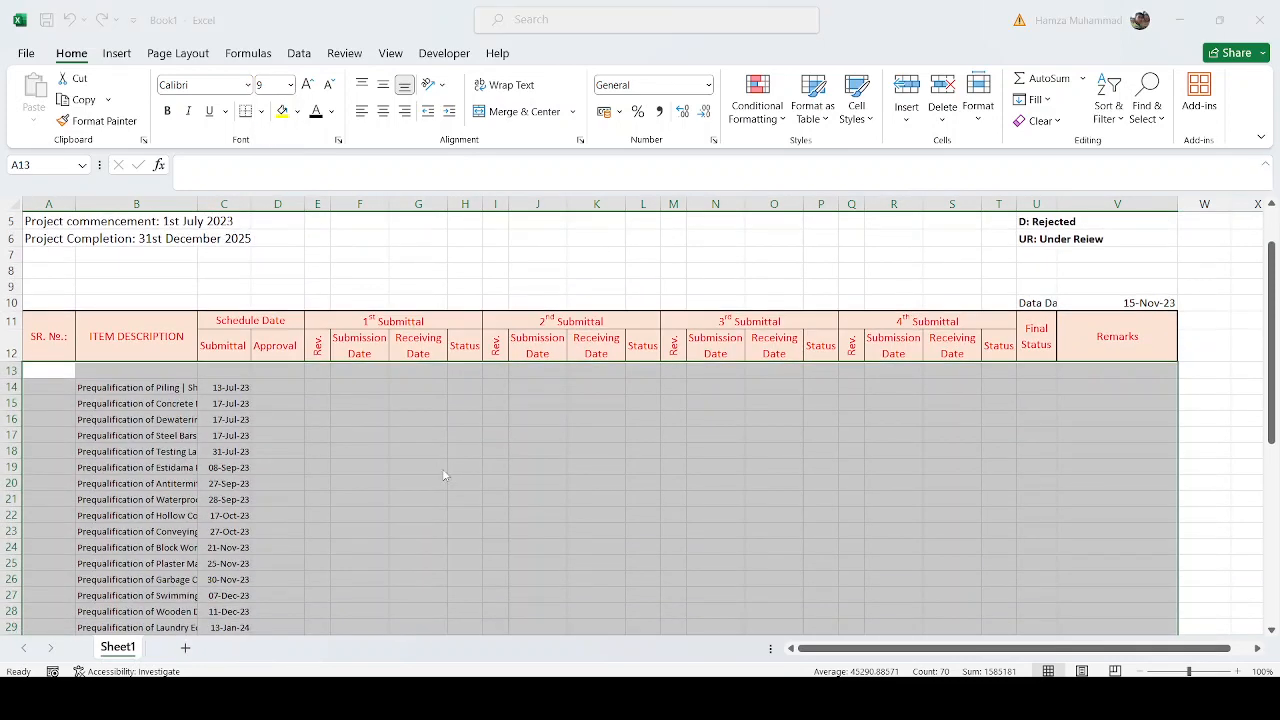
pyautogui.hotkey('ctrl', '1')
pyautogui.click(658, 286)
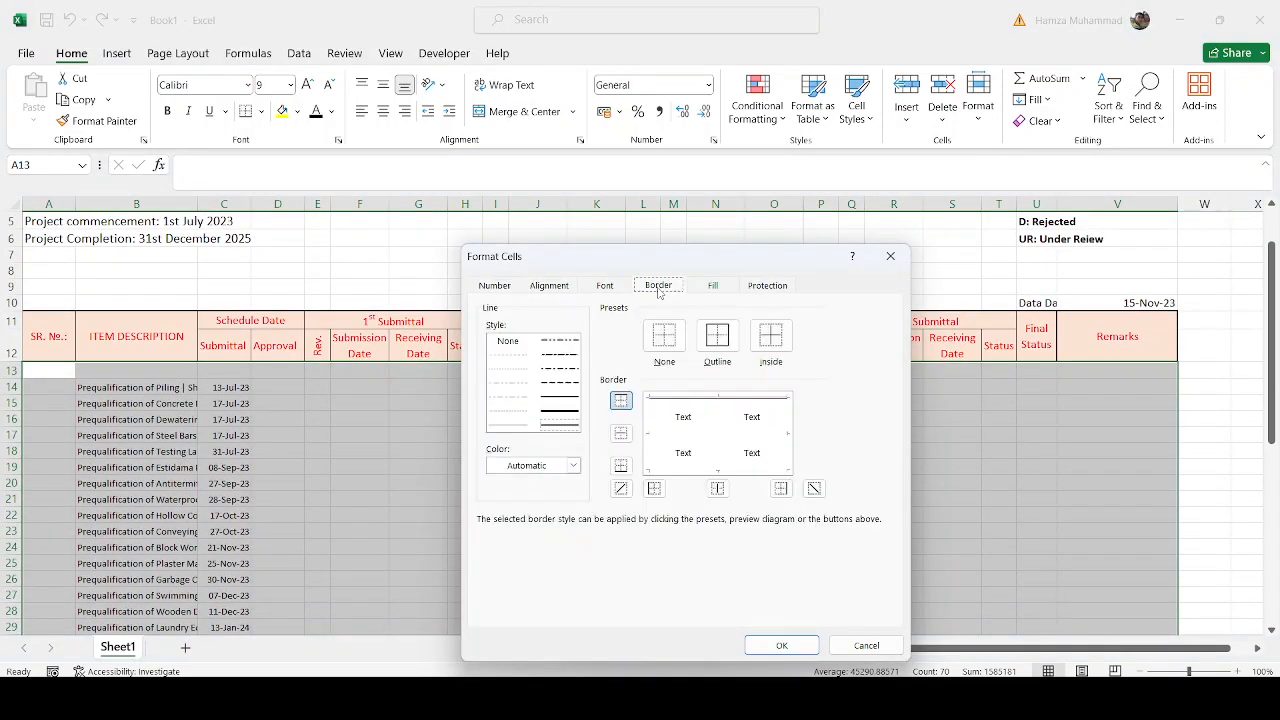
pyautogui.click(557, 398)
pyautogui.click(650, 445)
pyautogui.click(662, 470)
pyautogui.click(786, 449)
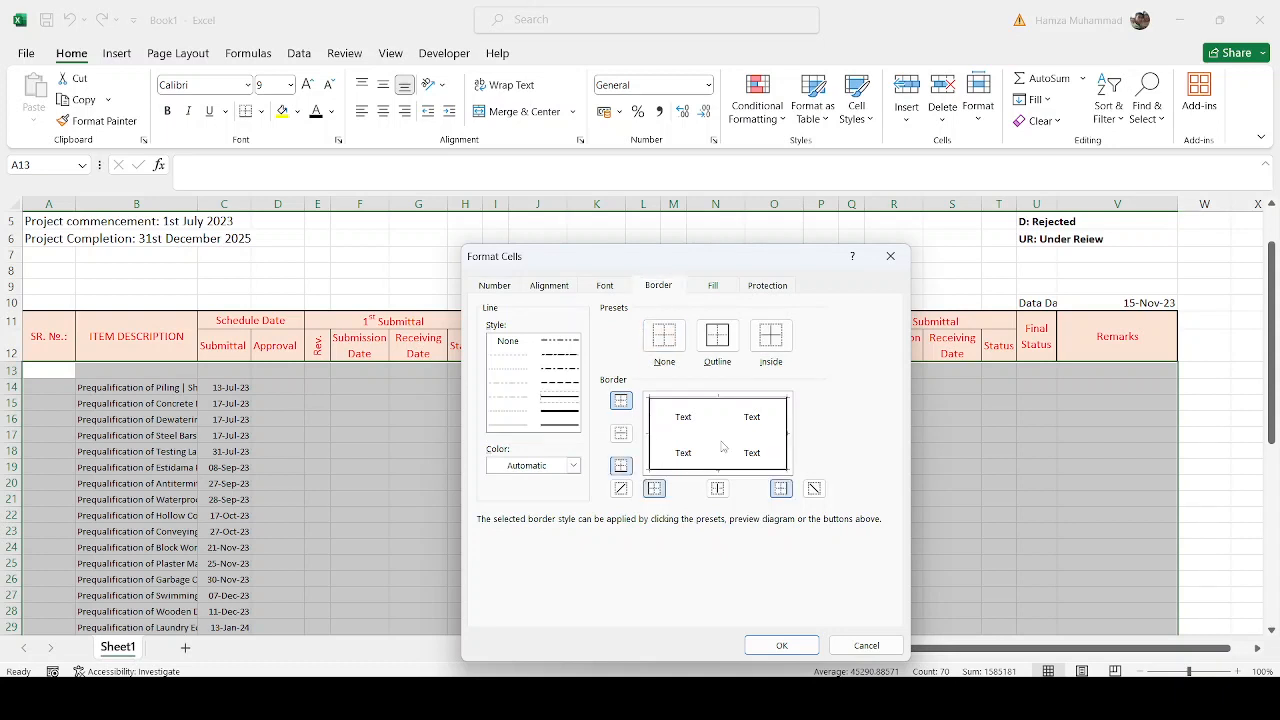
pyautogui.click(507, 355)
pyautogui.click(770, 335)
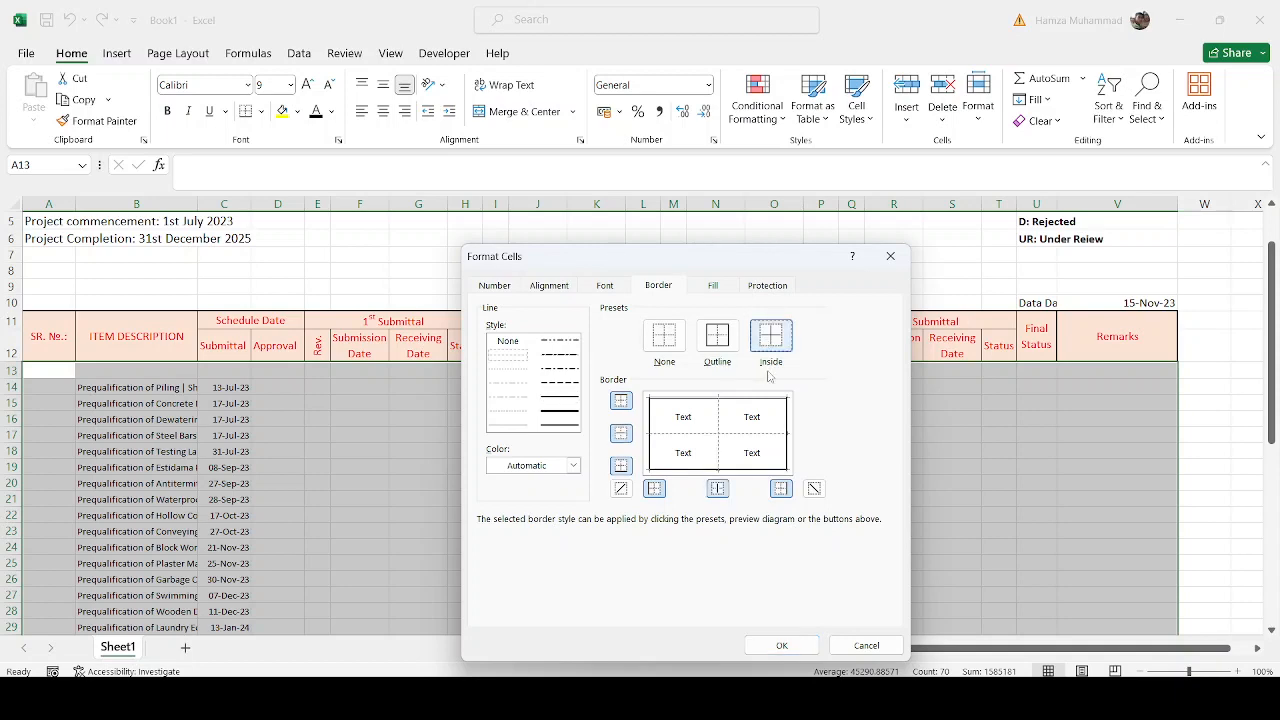
pyautogui.click(785, 646)
pyautogui.click(737, 583)
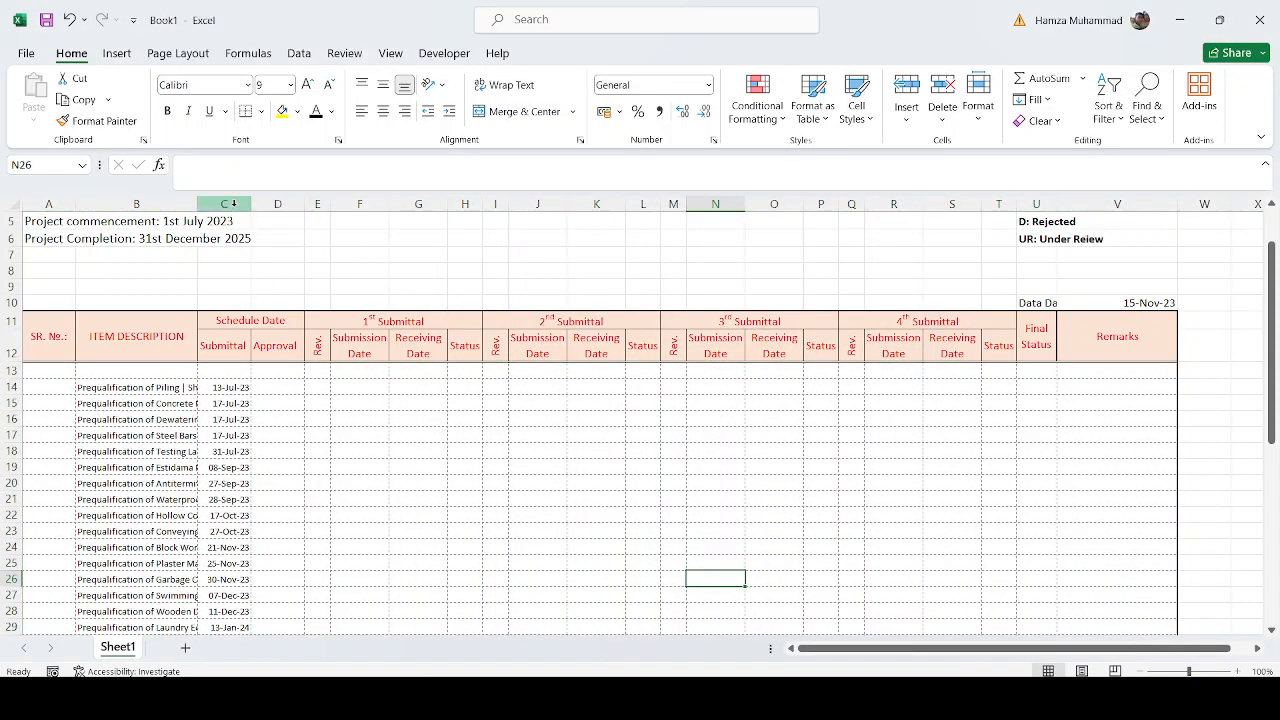
# Center the contents of the Schedule Date columns C and D both horizontally and vertically.
pyautogui.moveTo(232, 205); pyautogui.dragTo(261, 205)
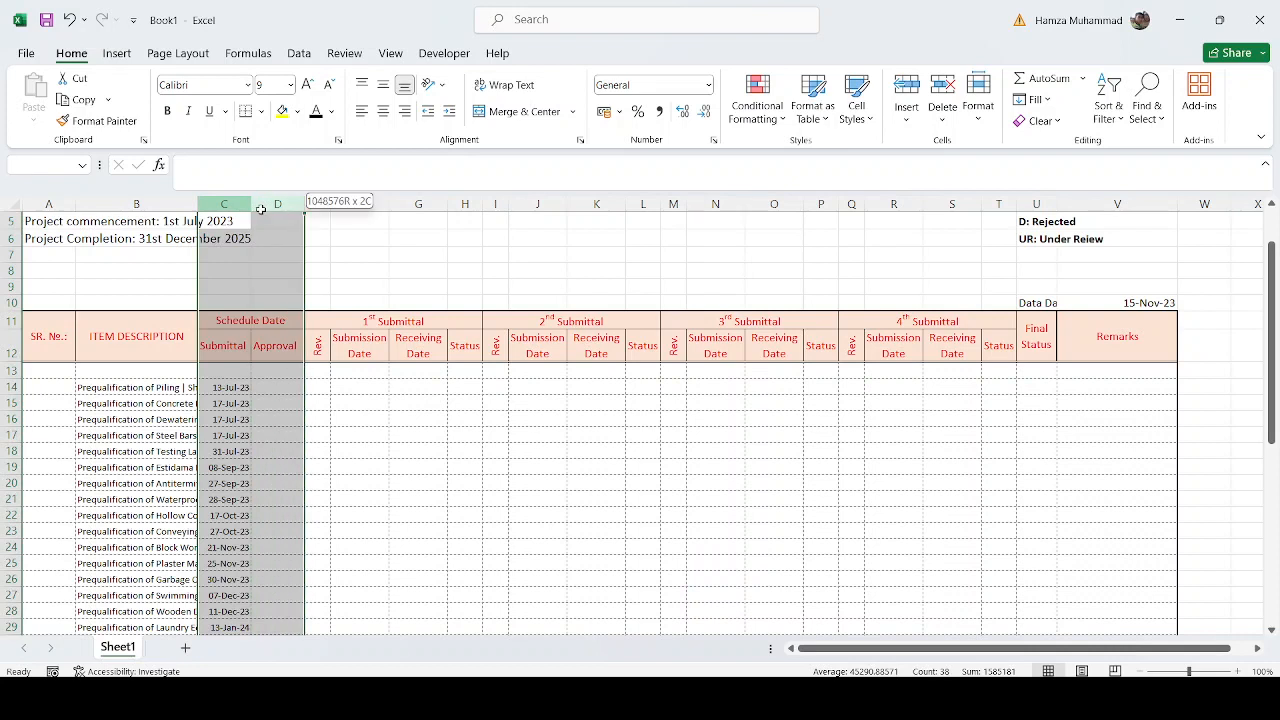
pyautogui.click(384, 87)
pyautogui.click(383, 111)
pyautogui.click(414, 514)
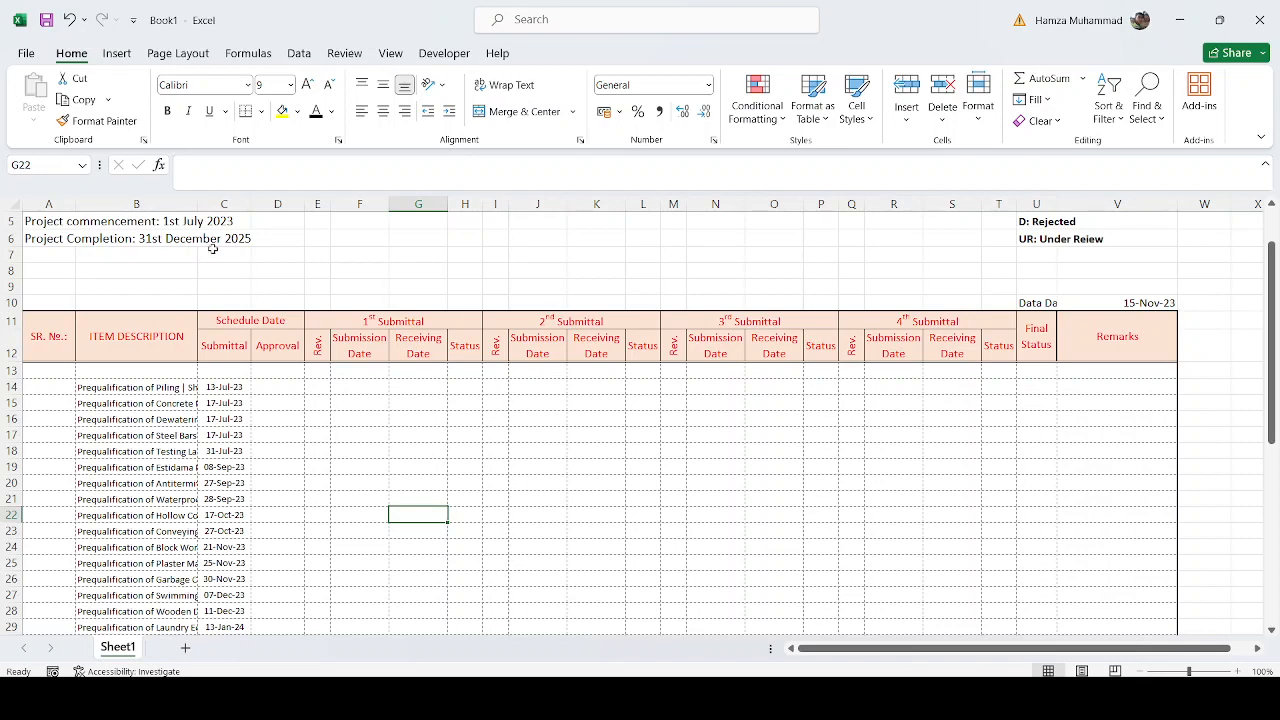
# Autofit the ITEM DESCRIPTION column B to its contents and reduce its width slightly.
pyautogui.doubleClick(198, 207)
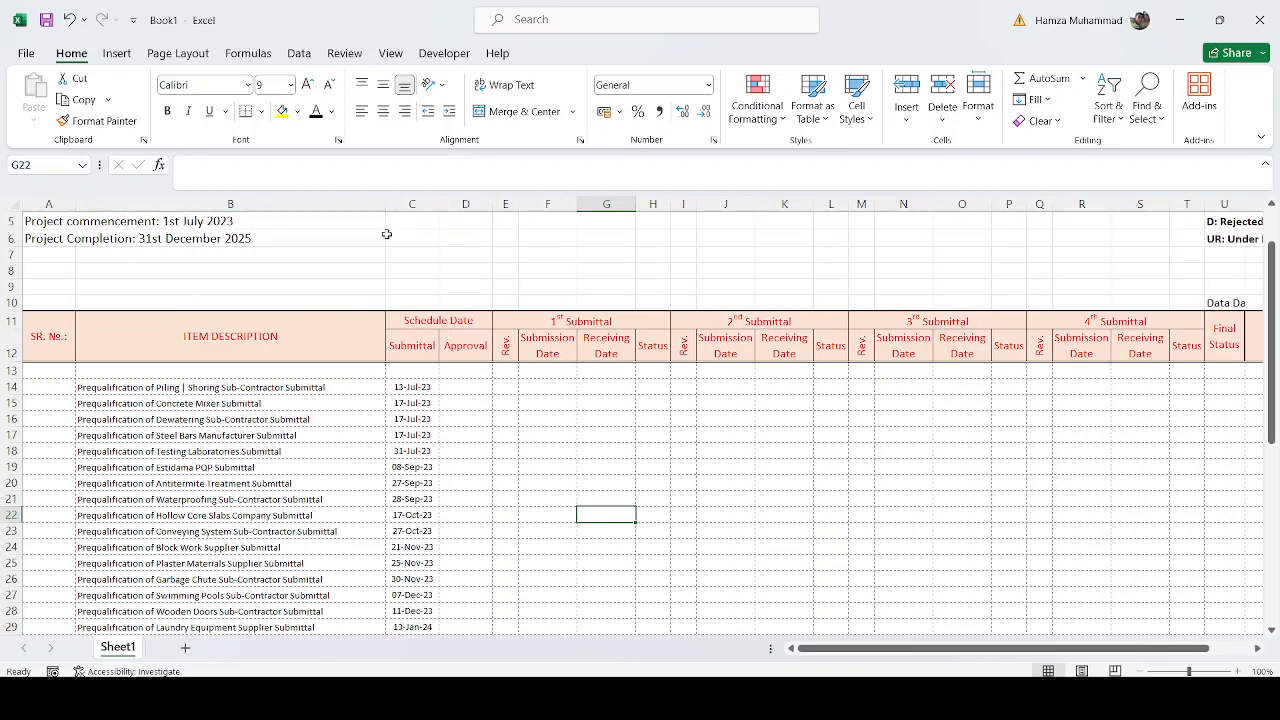
pyautogui.moveTo(384, 200); pyautogui.dragTo(350, 207)
pyautogui.click(511, 446)
pyautogui.scroll(-2, 372, 360)
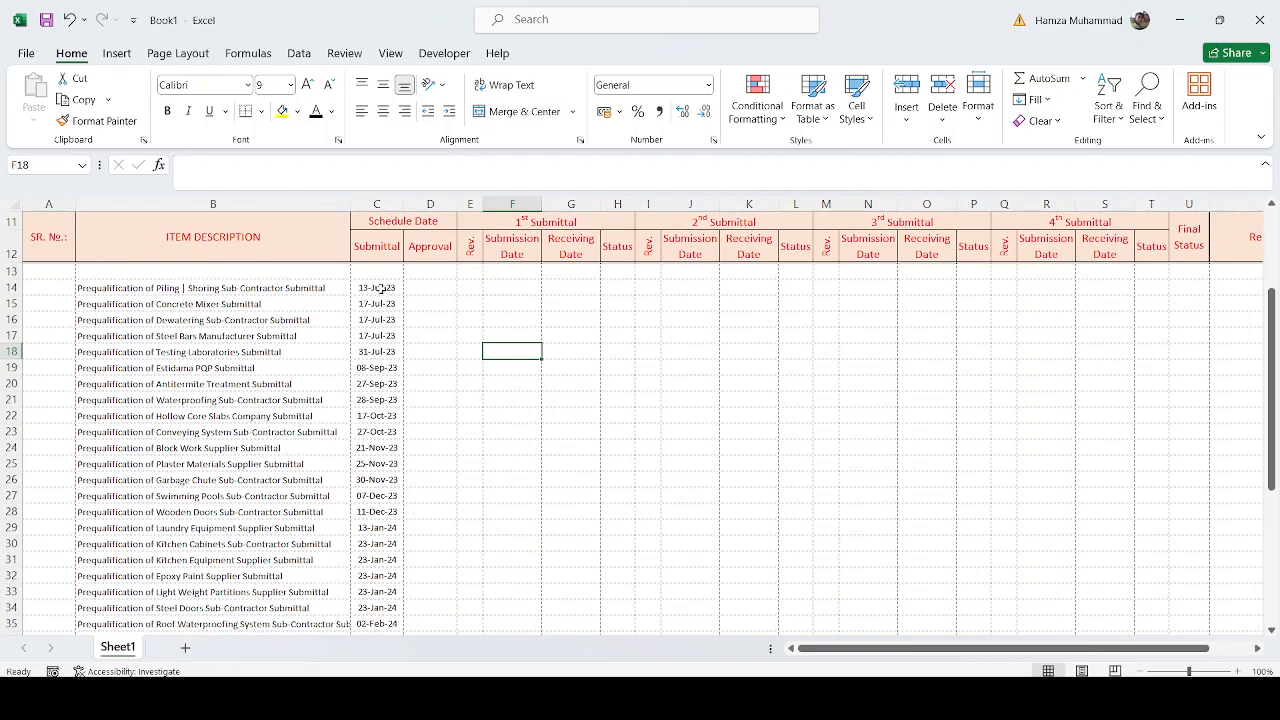
# Switch to Primavera P6 and check the duration of the Review & Approval successor of the Piling | Shoring Sub-Contractor submittal.
pyautogui.click(381, 289)
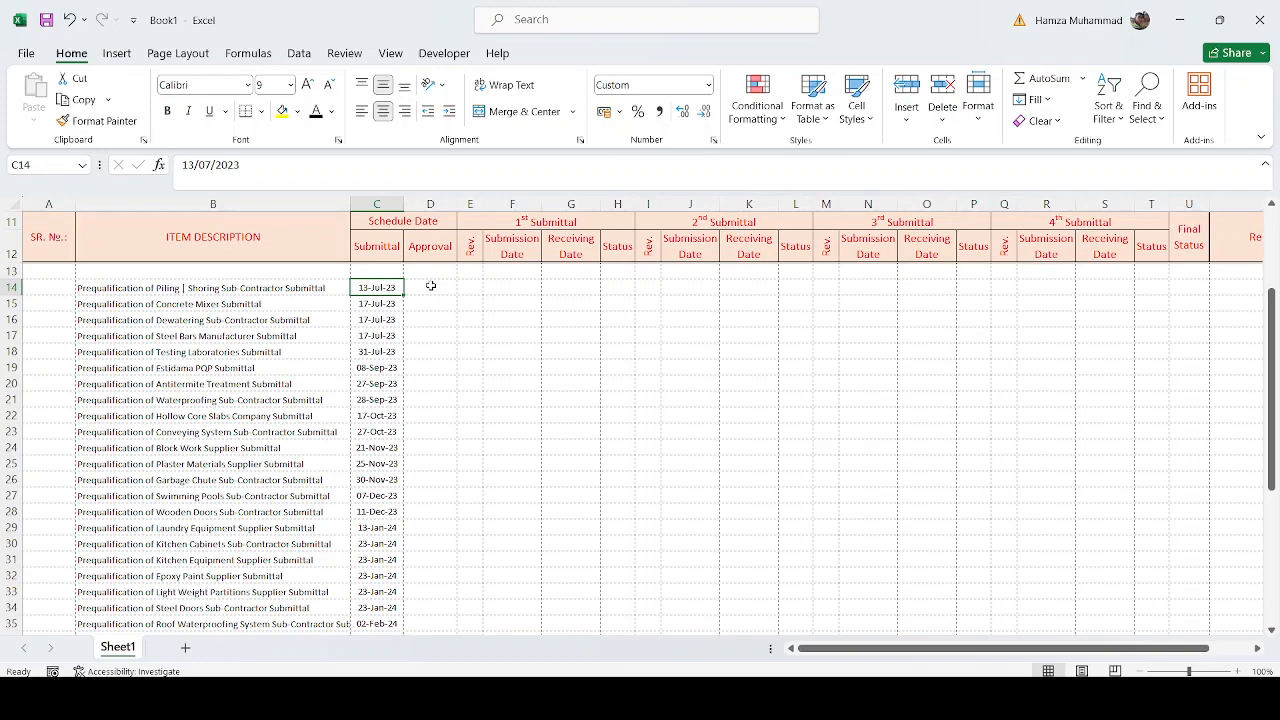
pyautogui.click(970, 697)
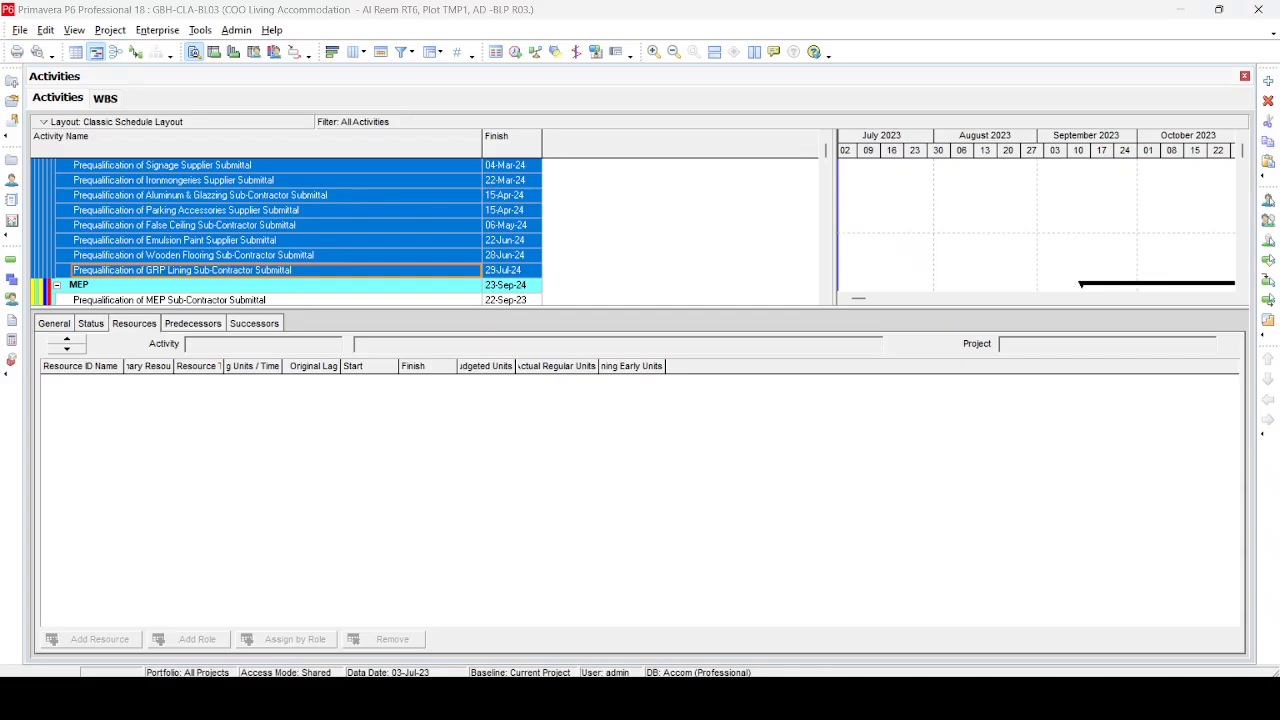
pyautogui.scroll(8, 224, 220)
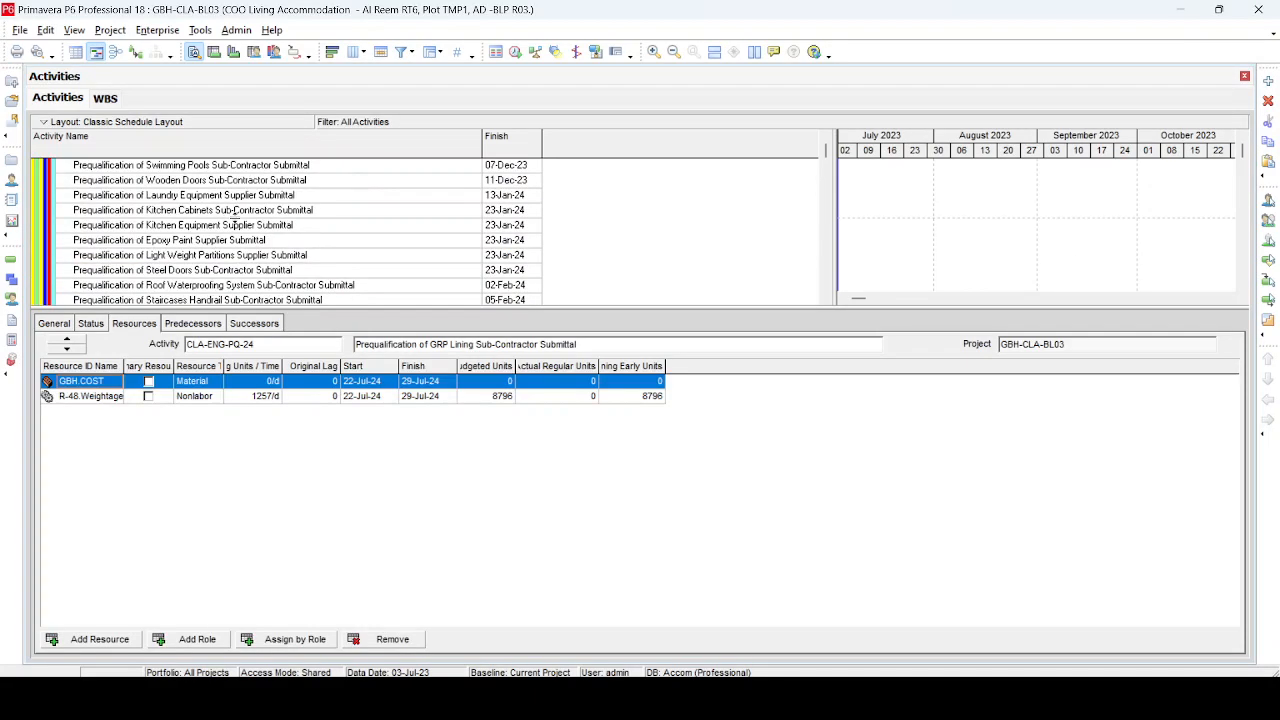
pyautogui.scroll(4, 240, 210)
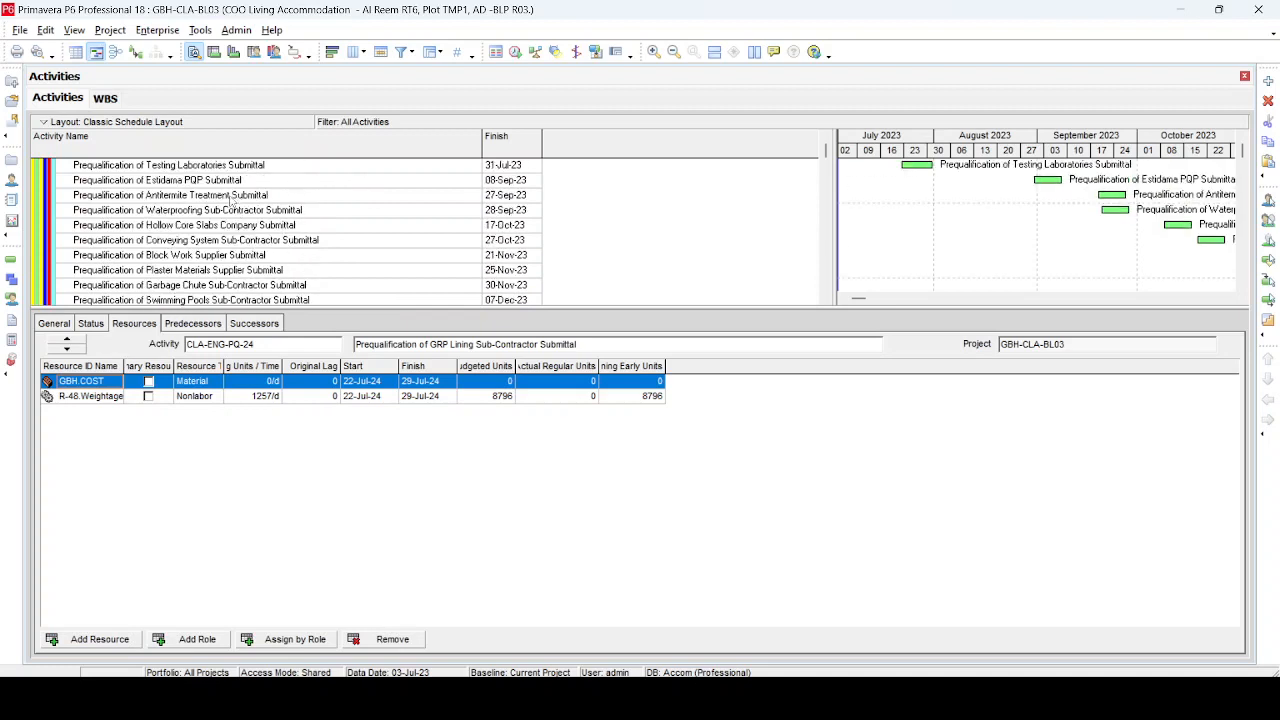
pyautogui.click(231, 212)
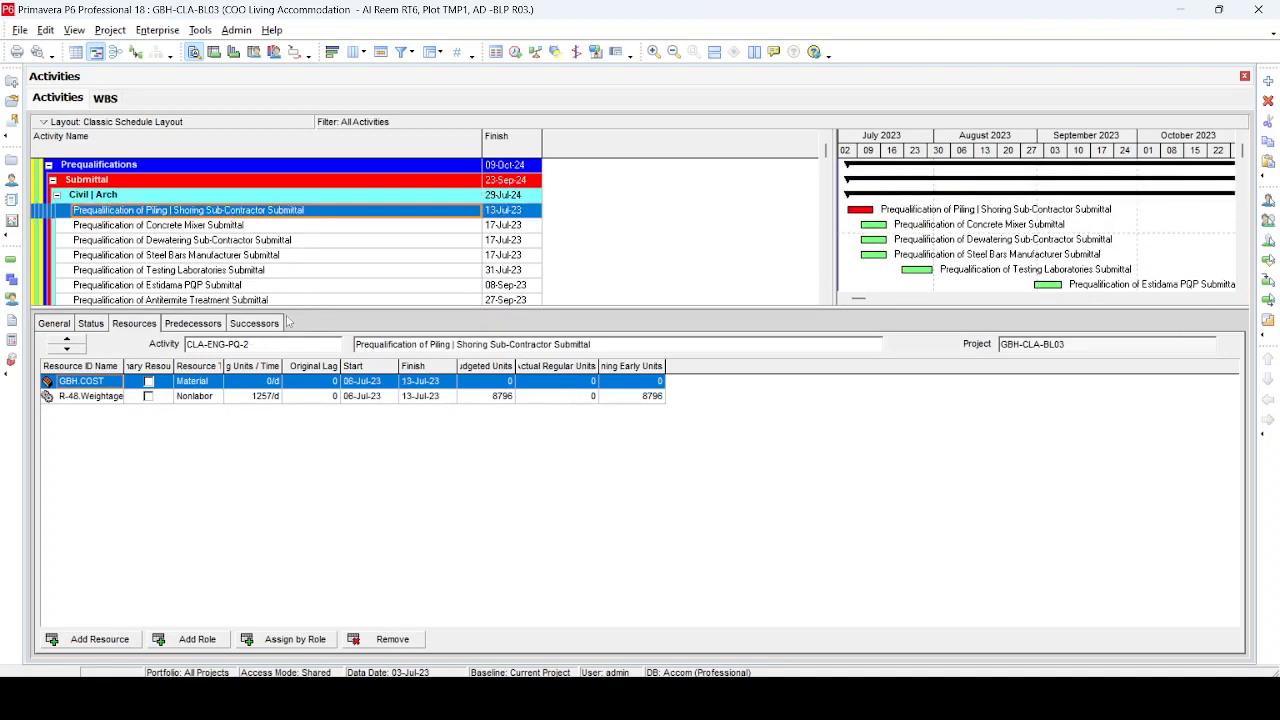
pyautogui.click(256, 323)
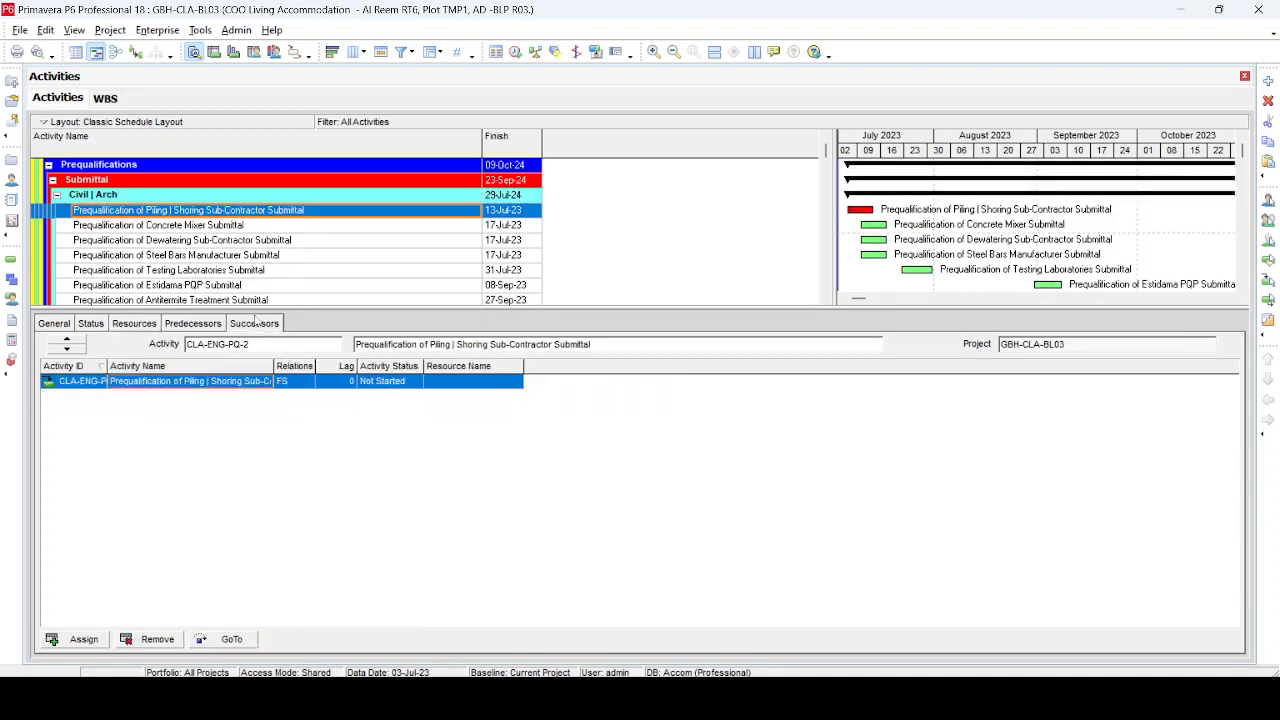
pyautogui.moveTo(277, 372); pyautogui.dragTo(462, 383)
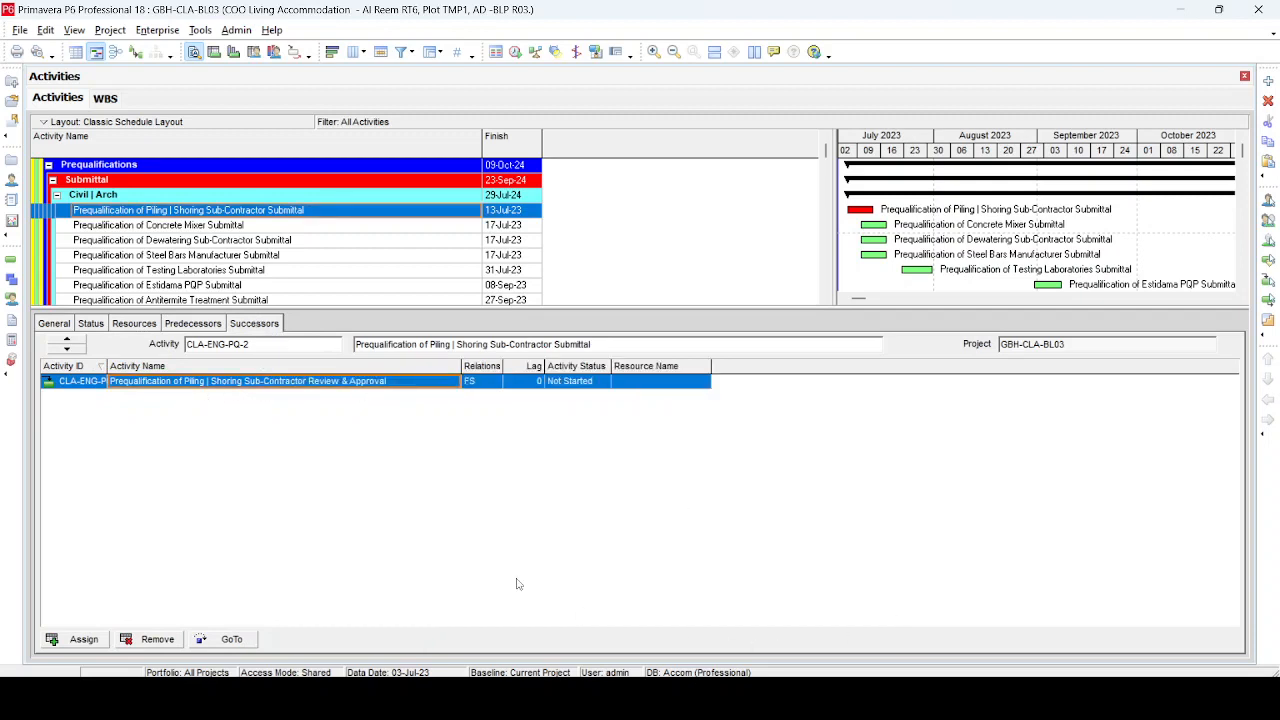
pyautogui.click(238, 640)
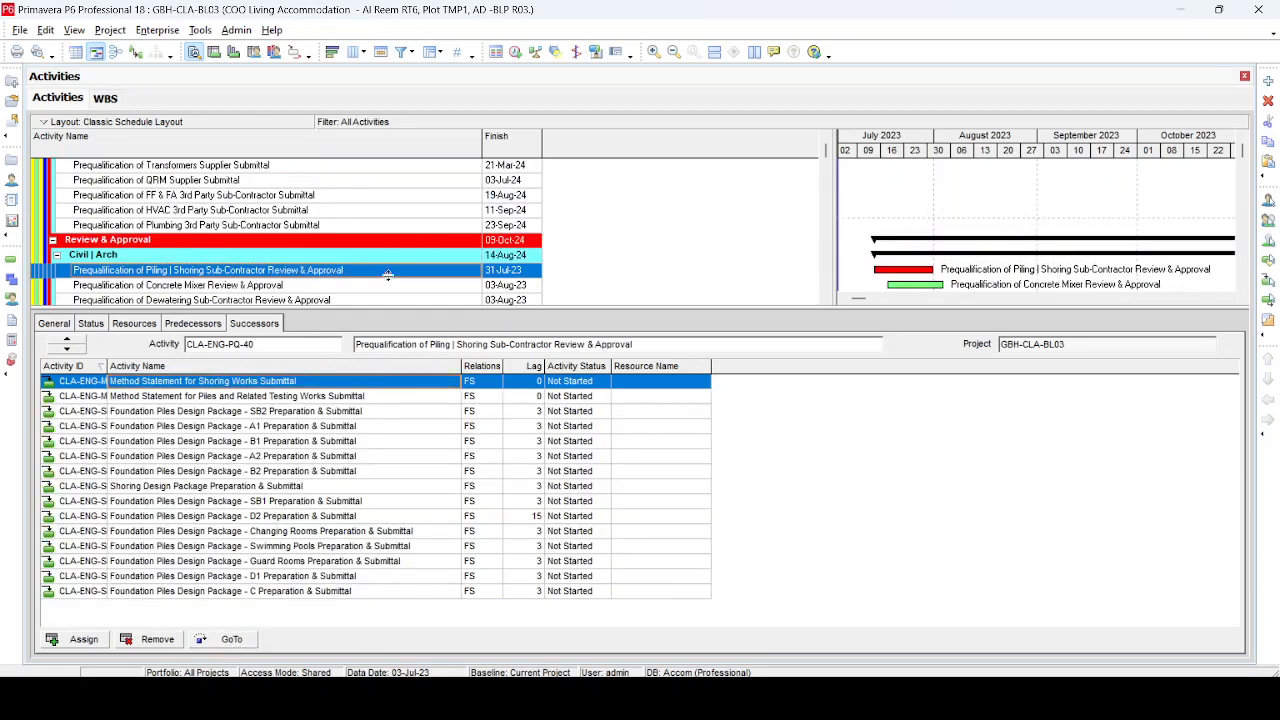
pyautogui.click(92, 325)
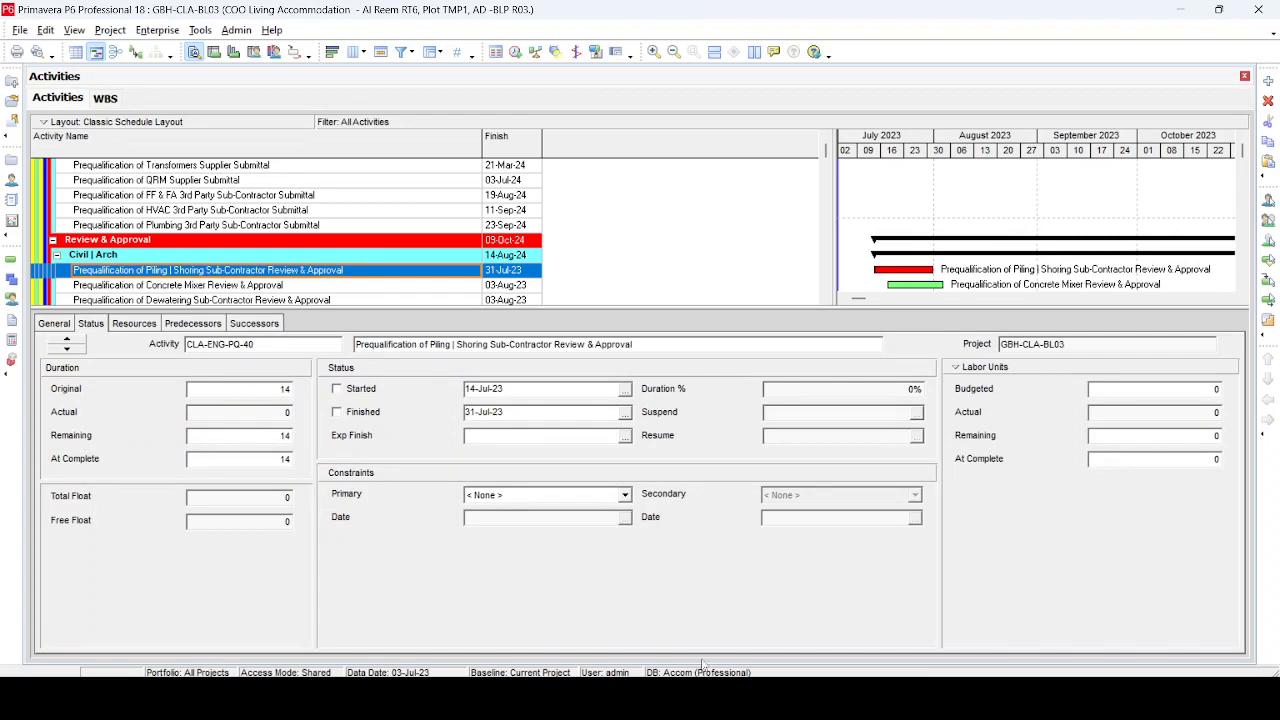
# Switch back to the Book1 workbook in Excel and fill the Approval cells D14:D48 with the formula =C14+14.
pyautogui.moveTo(817, 698)
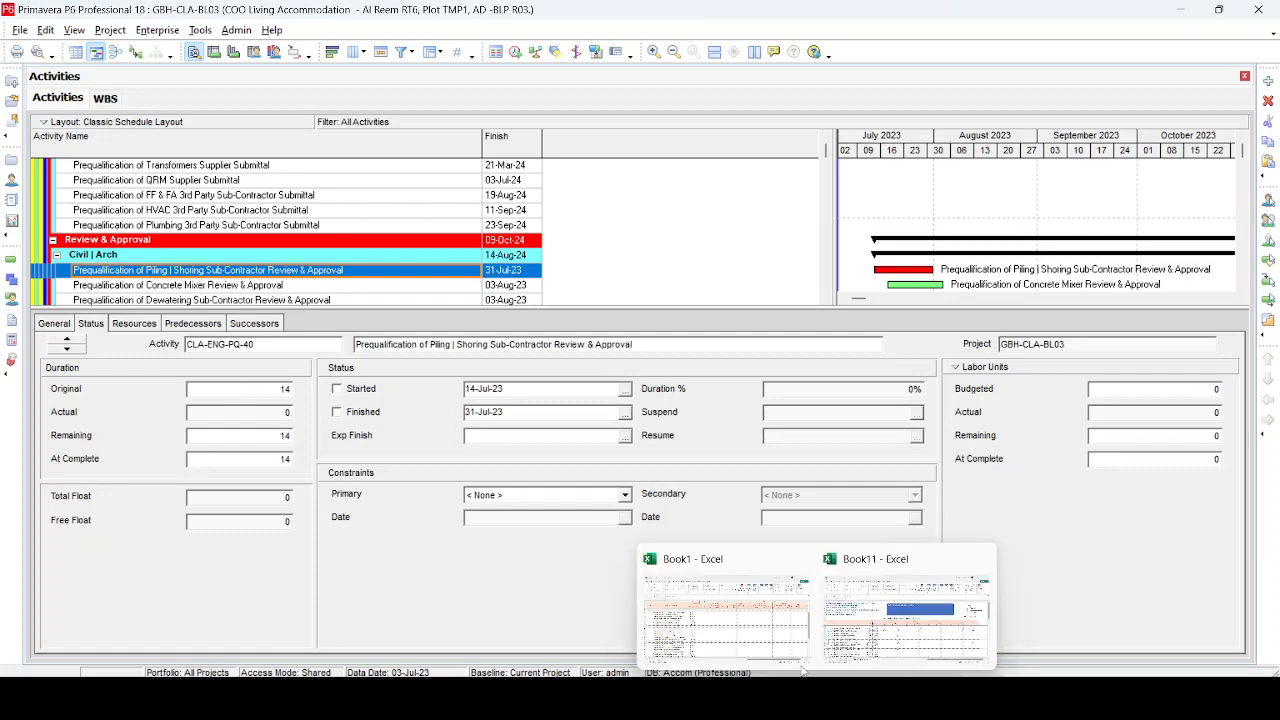
pyautogui.click(759, 632)
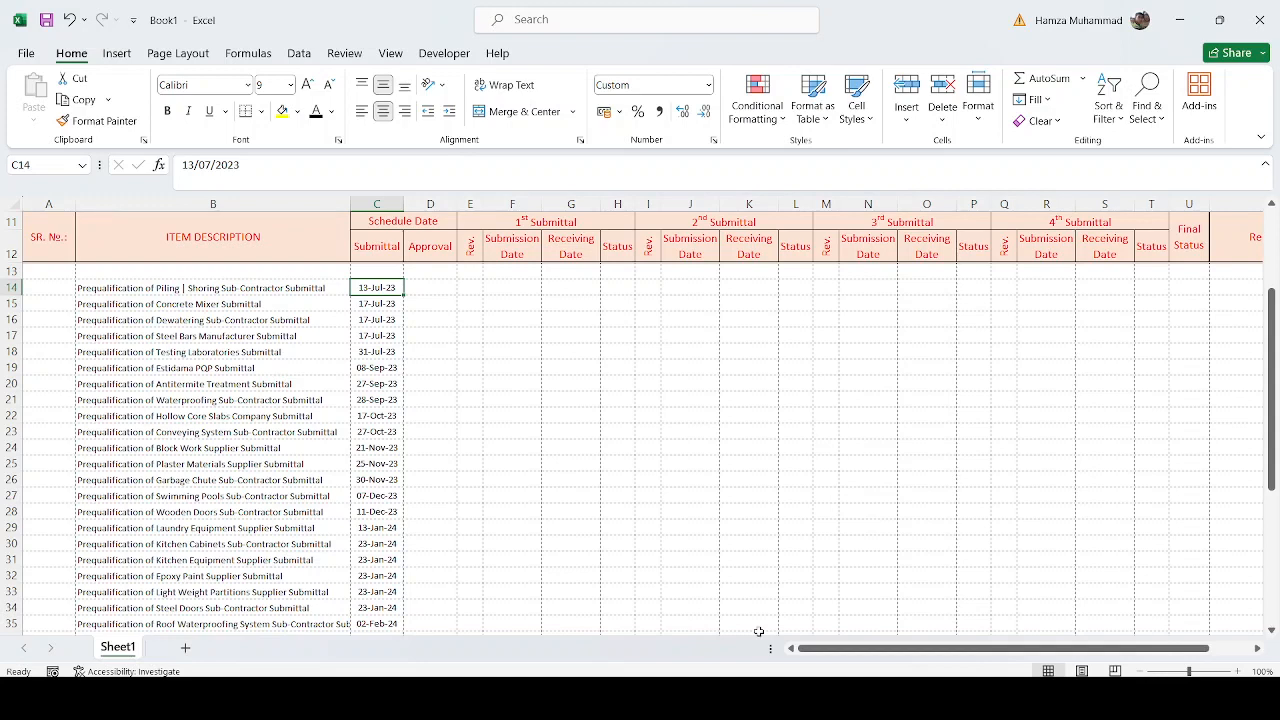
pyautogui.press('Right')
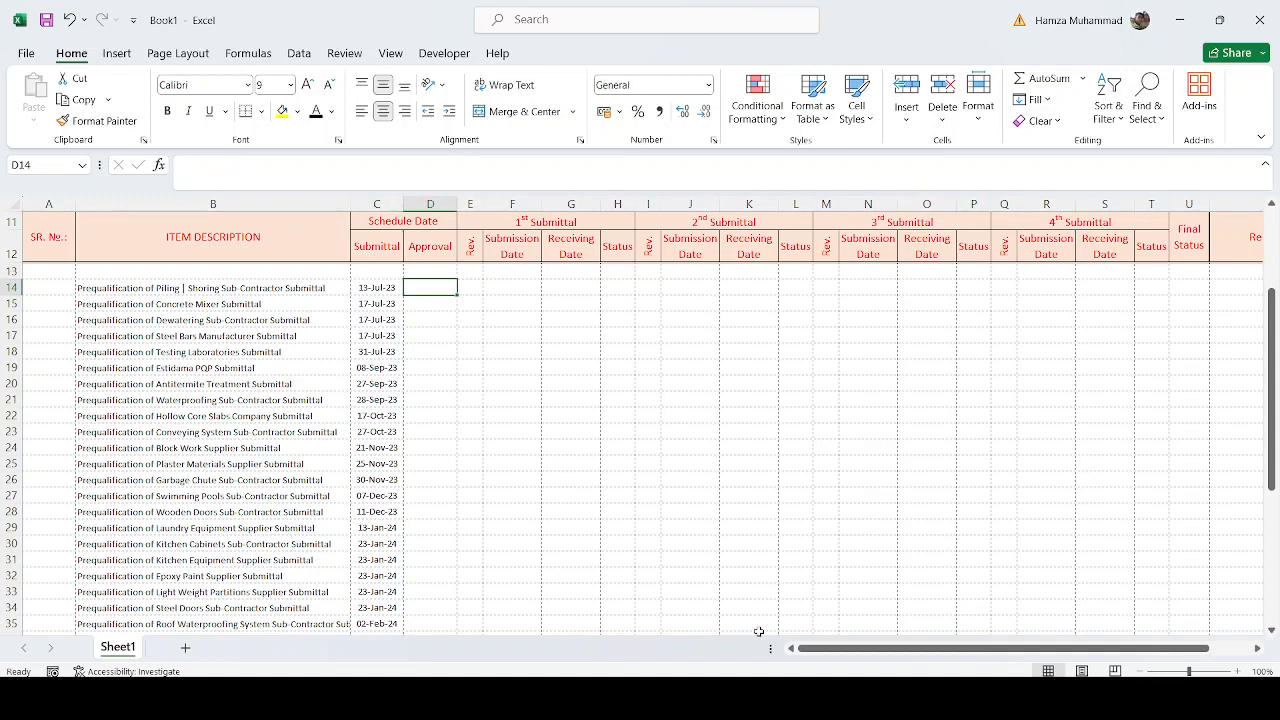
pyautogui.hotkey('shift', 'Down')
pyautogui.hotkey('shift', 'Down')
pyautogui.hotkey('shift', 'Down')
pyautogui.hotkey('shift', 'Down')
pyautogui.hotkey('shift', 'Down')
pyautogui.hotkey('shift', 'Down')
pyautogui.hotkey('shift', 'Down')
pyautogui.hotkey('shift', 'Down')
pyautogui.hotkey('shift', 'Down')
pyautogui.hotkey('shift', 'Down')
pyautogui.hotkey('shift', 'Down')
pyautogui.hotkey('shift', 'Down')
pyautogui.hotkey('shift', 'Down')
pyautogui.hotkey('shift', 'Down')
pyautogui.hotkey('shift', 'Down')
pyautogui.hotkey('shift', 'Down')
pyautogui.hotkey('shift', 'Down')
pyautogui.hotkey('shift', 'Down')
pyautogui.hotkey('shift', 'Down')
pyautogui.hotkey('shift', 'Down')
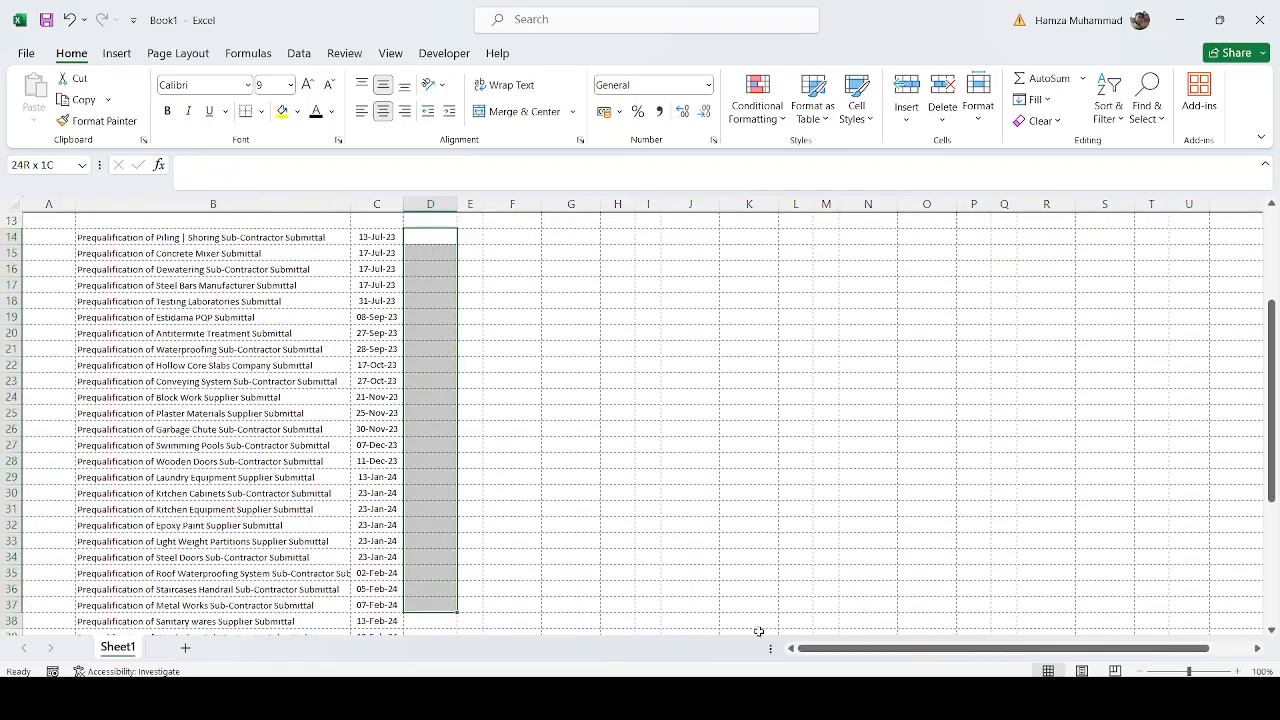
pyautogui.hotkey('shift', 'Down')
pyautogui.hotkey('shift', 'Down')
pyautogui.hotkey('shift', 'Down')
pyautogui.hotkey('shift', 'Down')
pyautogui.hotkey('shift', 'Down')
pyautogui.hotkey('shift', 'Down')
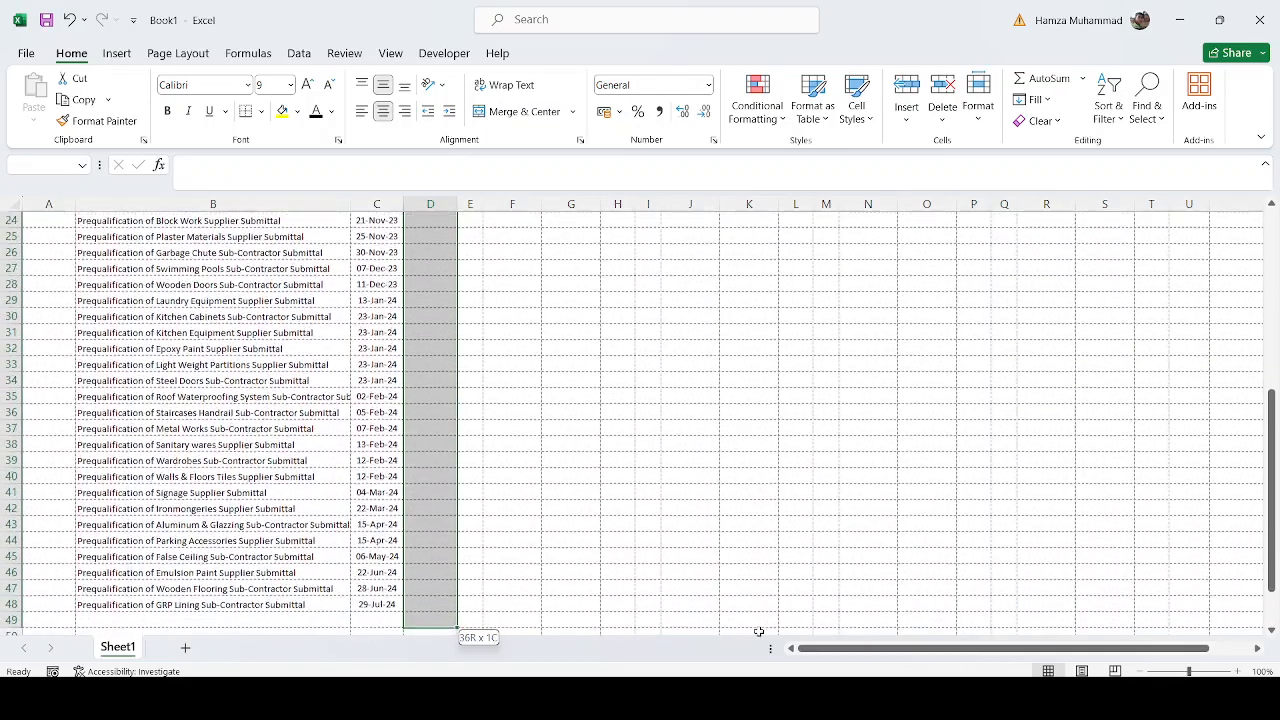
pyautogui.write('=')
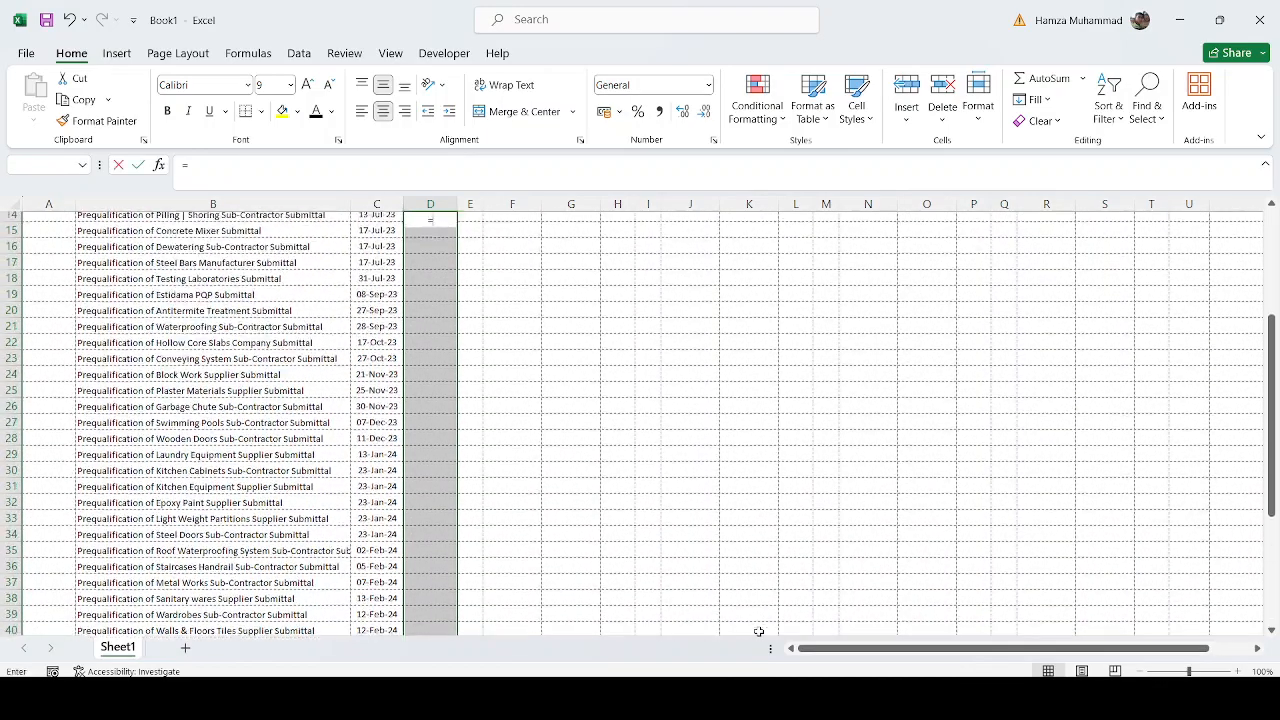
pyautogui.scroll(5, 551, 486)
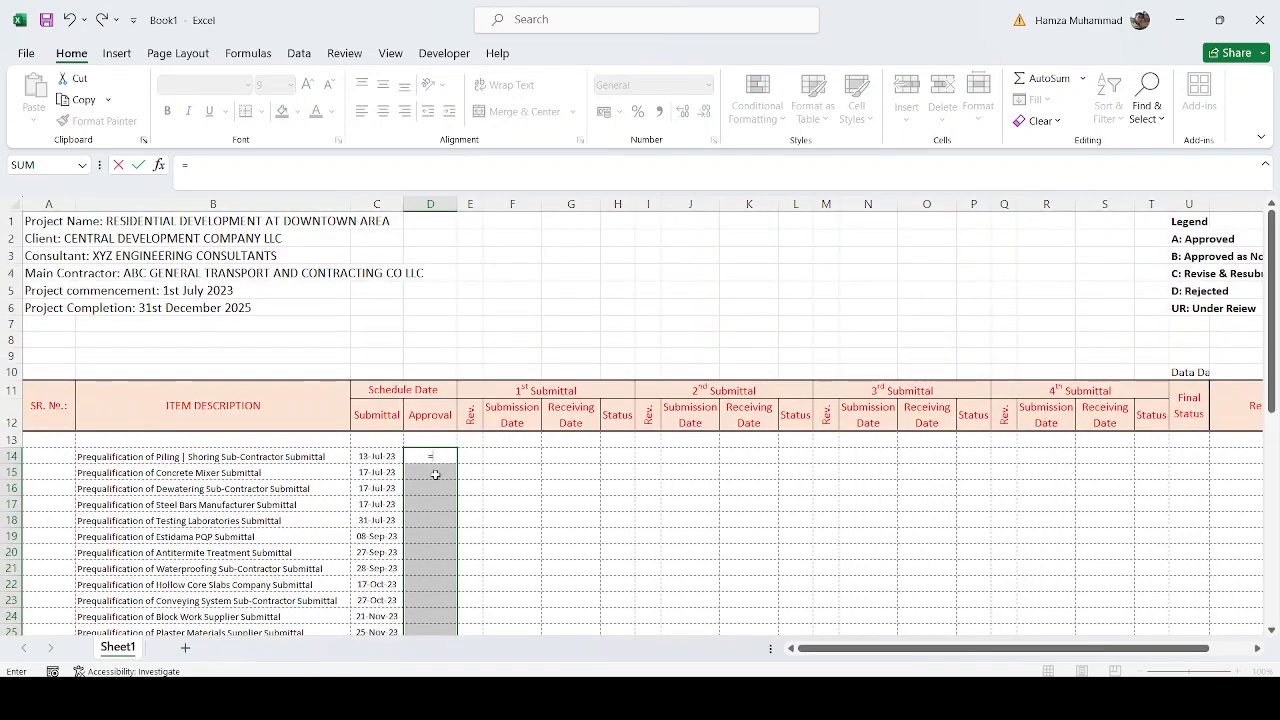
pyautogui.click(373, 460)
pyautogui.write('+14')
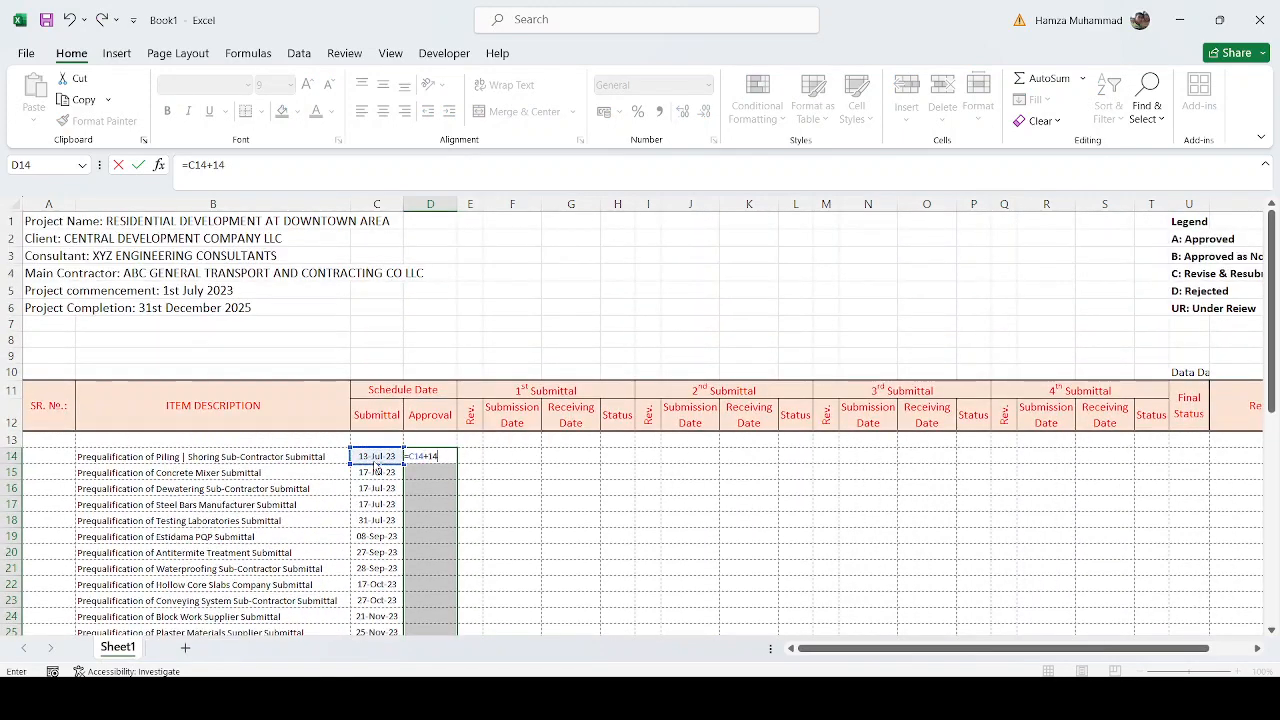
pyautogui.hotkey('ctrl', 'Return')
pyautogui.scroll(-10, 486, 500)
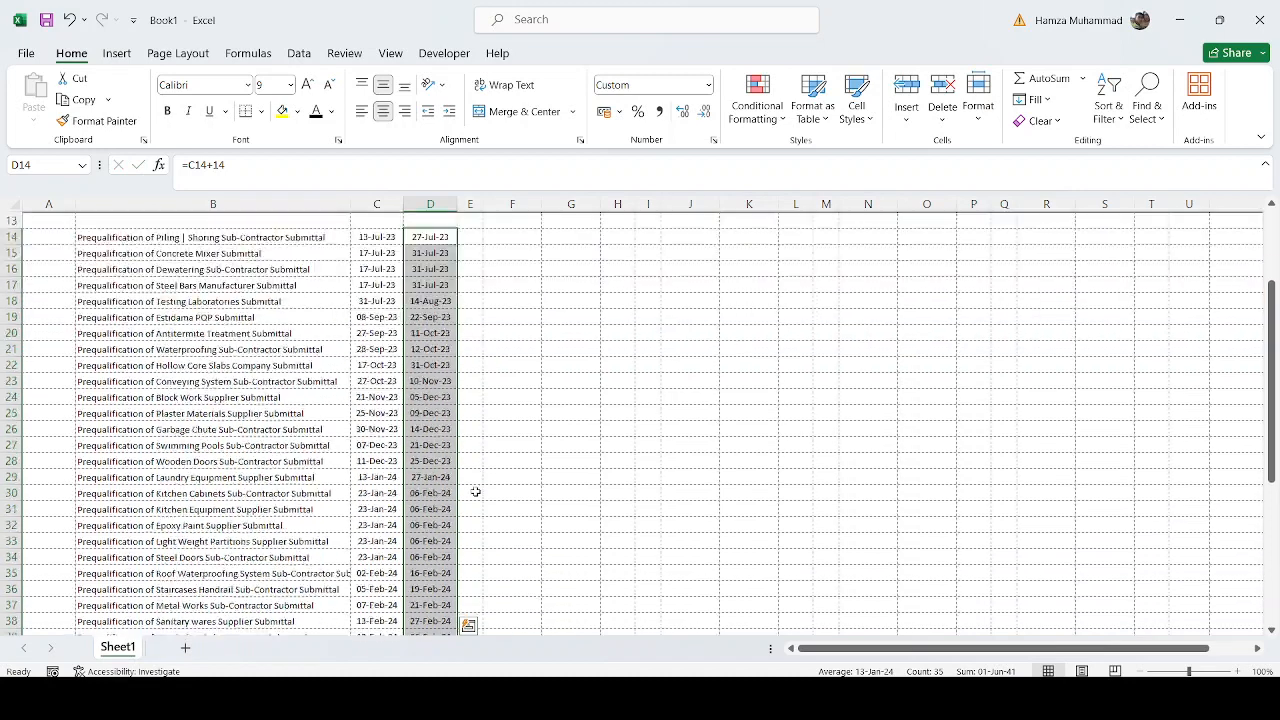
pyautogui.scroll(10, 476, 491)
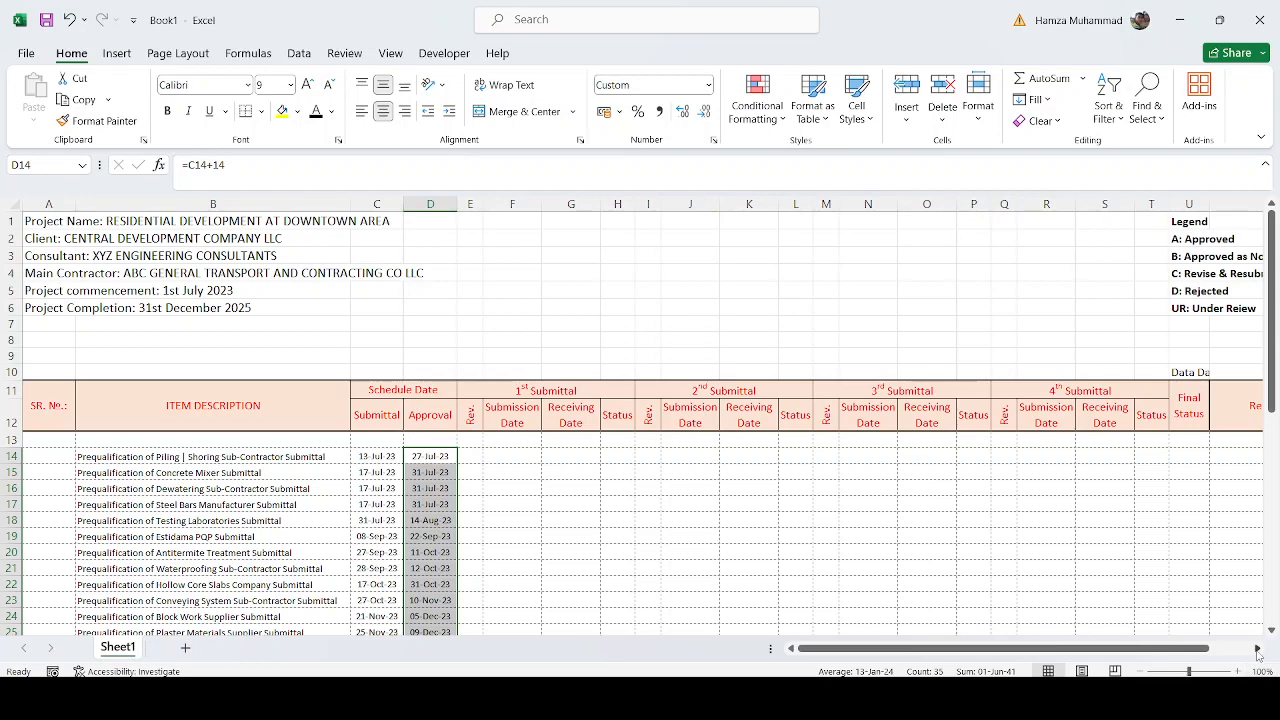
# Freeze the panes above row 13 so the project details and log headers stay in place during scrolling.
pyautogui.click(1258, 651)
pyautogui.moveTo(1146, 650); pyautogui.dragTo(1040, 650)
pyautogui.click(12, 439)
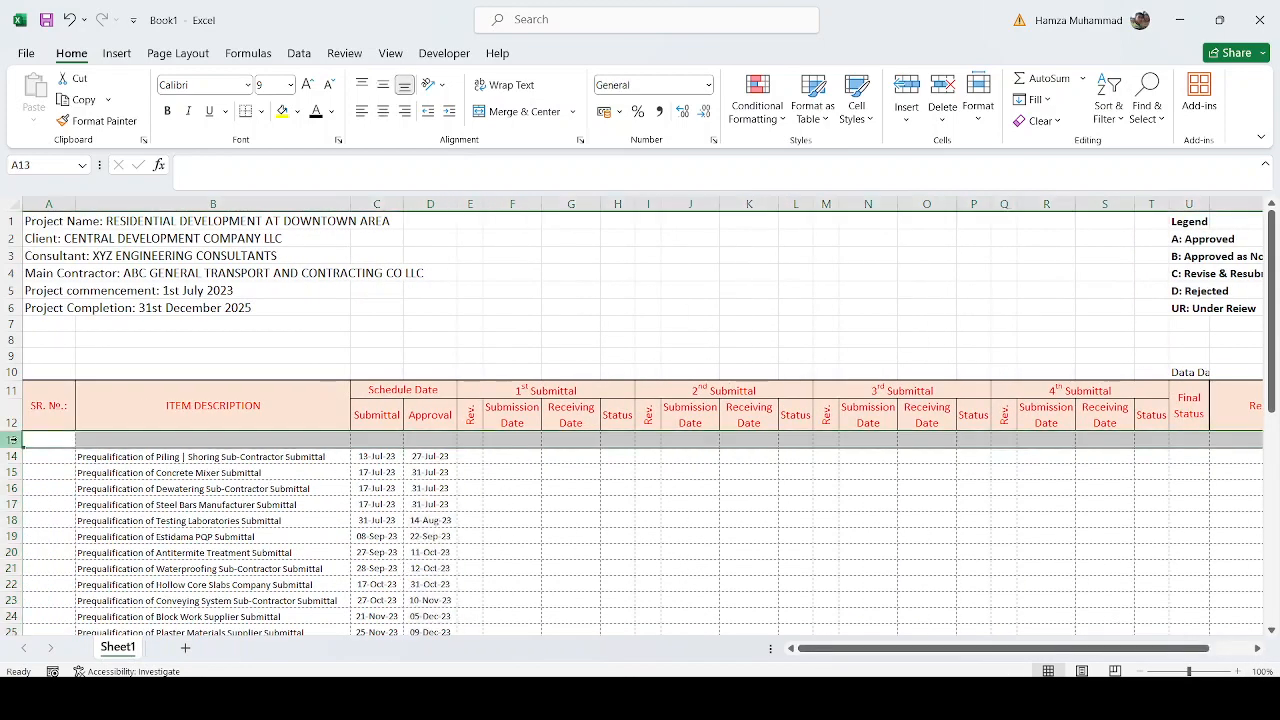
pyautogui.click(390, 54)
pyautogui.click(579, 112)
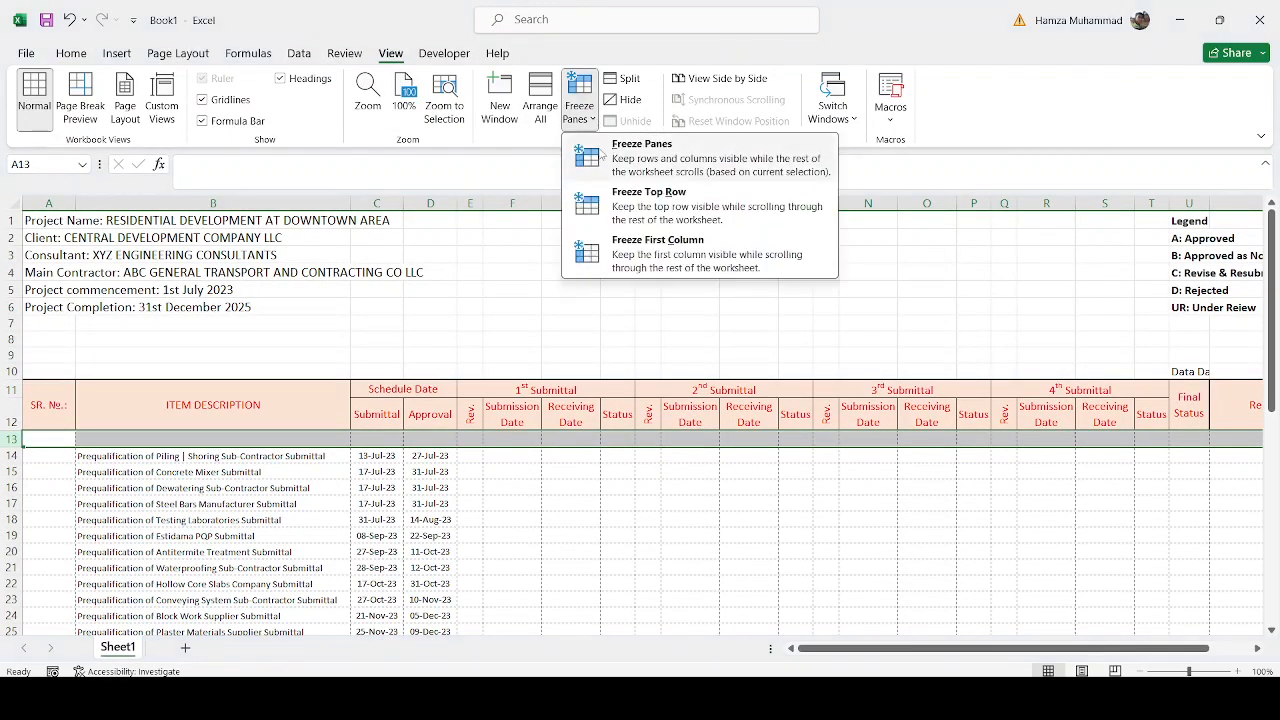
pyautogui.click(603, 150)
pyautogui.click(601, 551)
pyautogui.scroll(-3, 600, 552)
pyautogui.scroll(3, 601, 554)
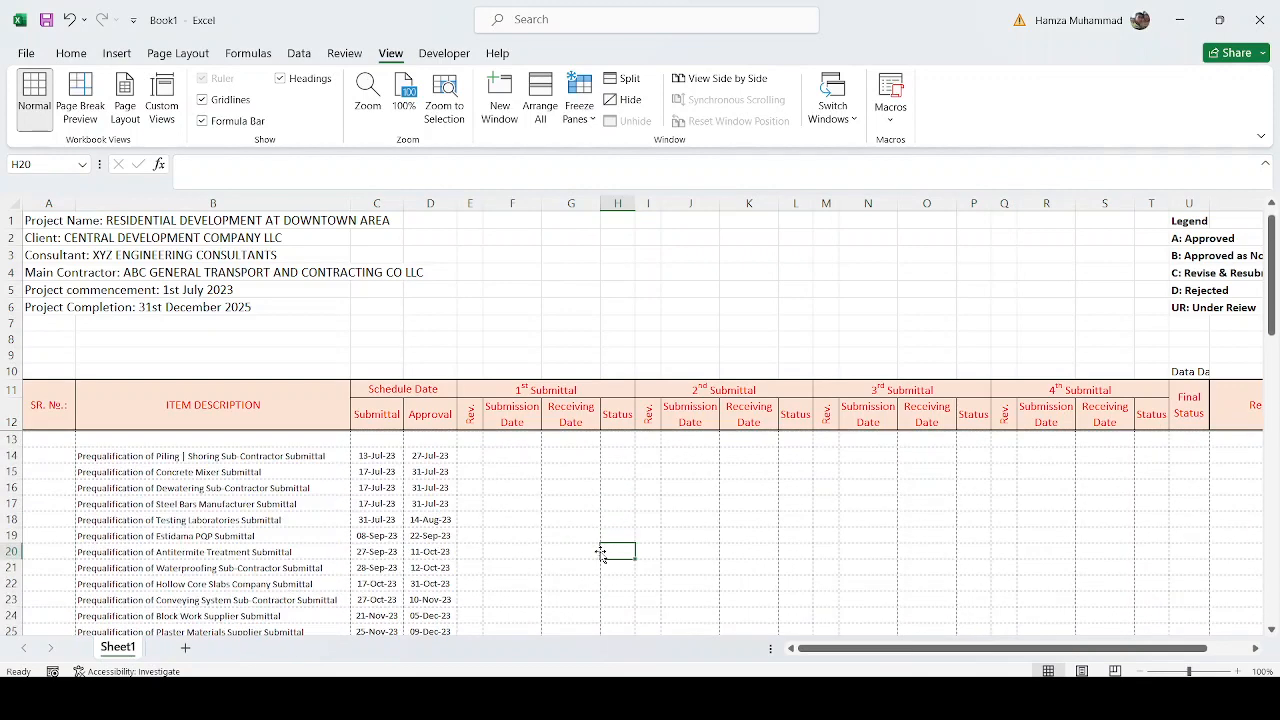
pyautogui.moveTo(1080, 652); pyautogui.dragTo(1001, 653)
# Fill the SR. No. cells A14:A48 with the formula =ROWS($A$14:A14) to number every submittal row.
pyautogui.click(51, 456)
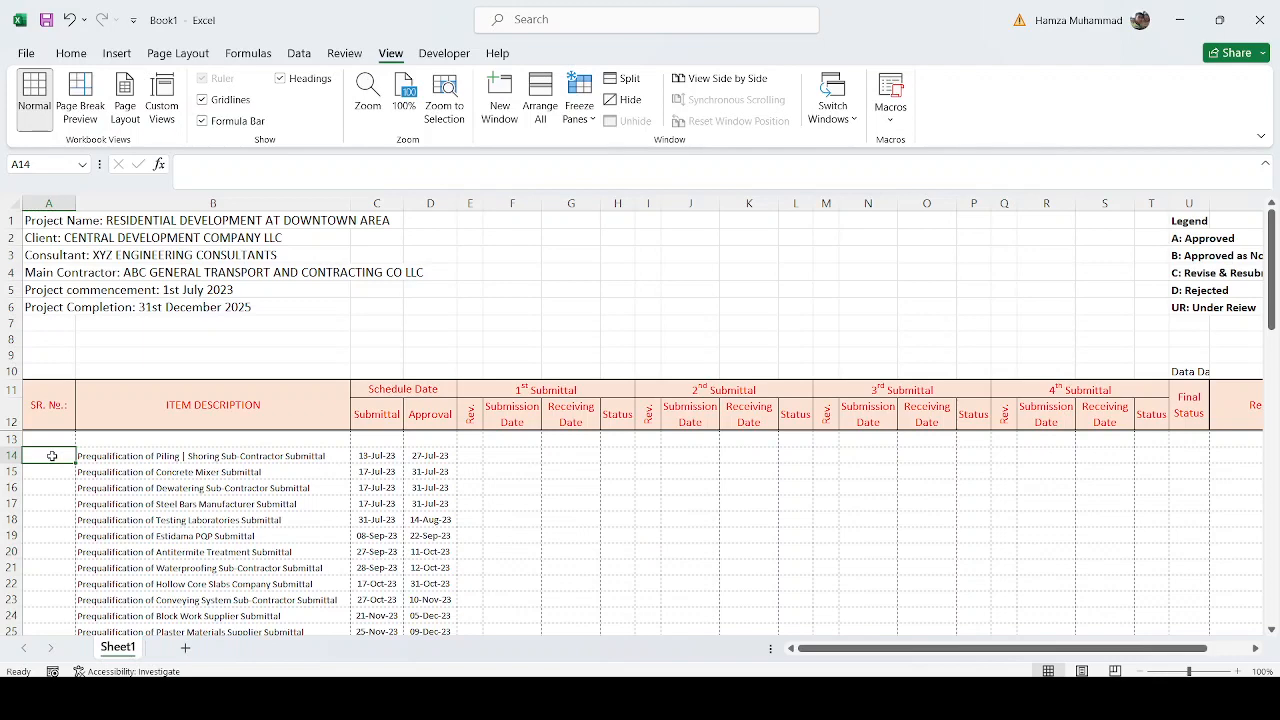
pyautogui.moveTo(51, 456)
pyautogui.mouseDown()
pyautogui.moveTo(51, 630)
pyautogui.moveTo(52, 456)
pyautogui.mouseUp()
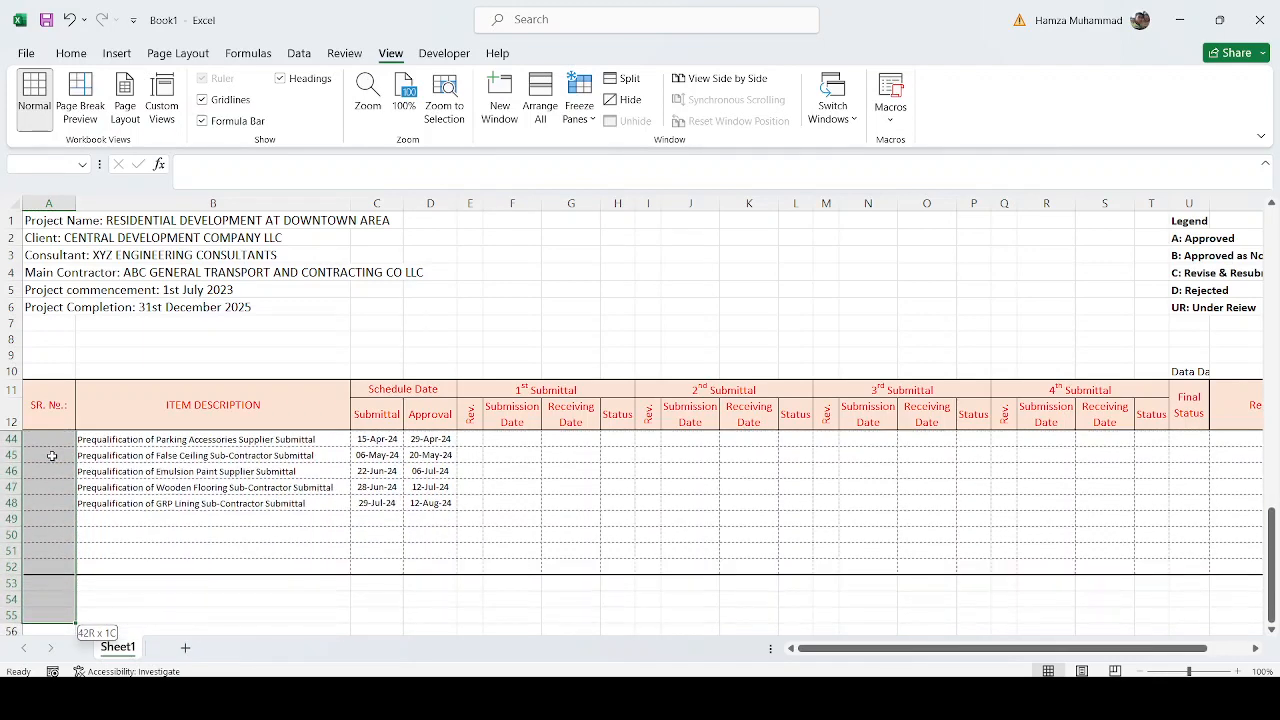
pyautogui.hotkey('shift', 'Up')
pyautogui.hotkey('shift', 'Up')
pyautogui.hotkey('shift', 'Up')
pyautogui.hotkey('shift', 'Up')
pyautogui.hotkey('shift', 'Up')
pyautogui.hotkey('shift', 'Up')
pyautogui.hotkey('shift', 'Up')
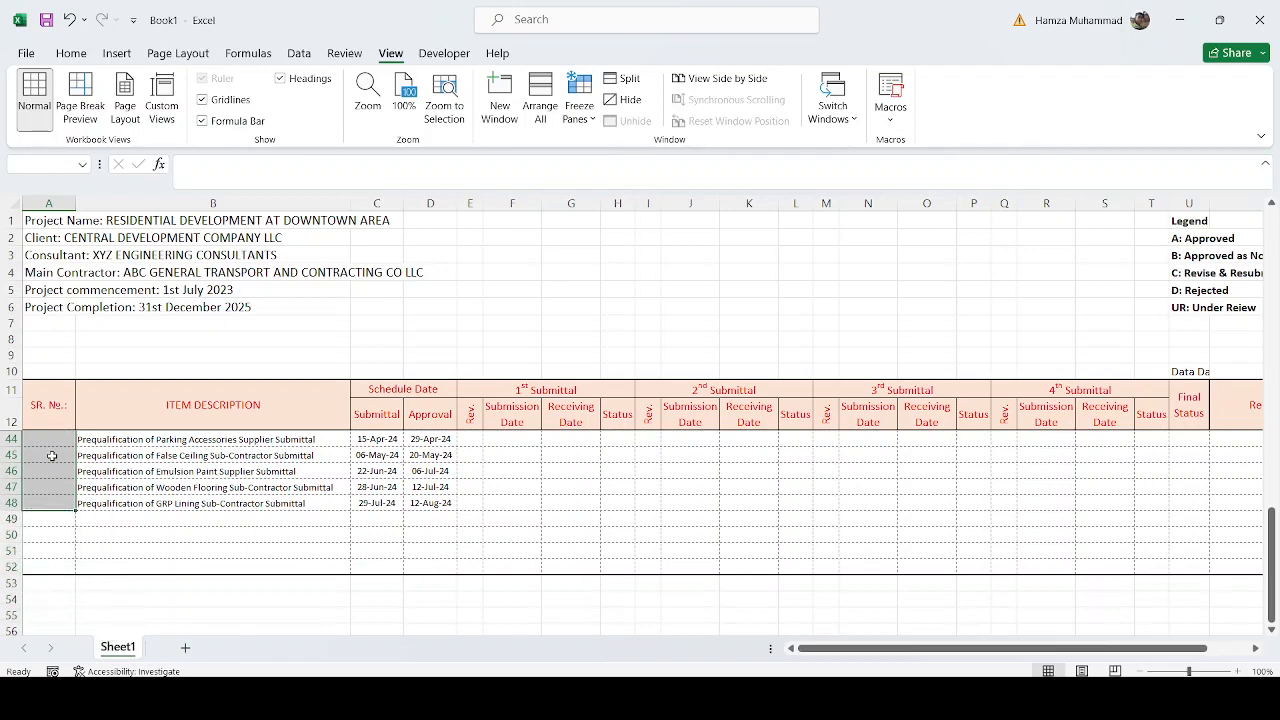
pyautogui.scroll(2, 53, 456)
pyautogui.scroll(8, 53, 456)
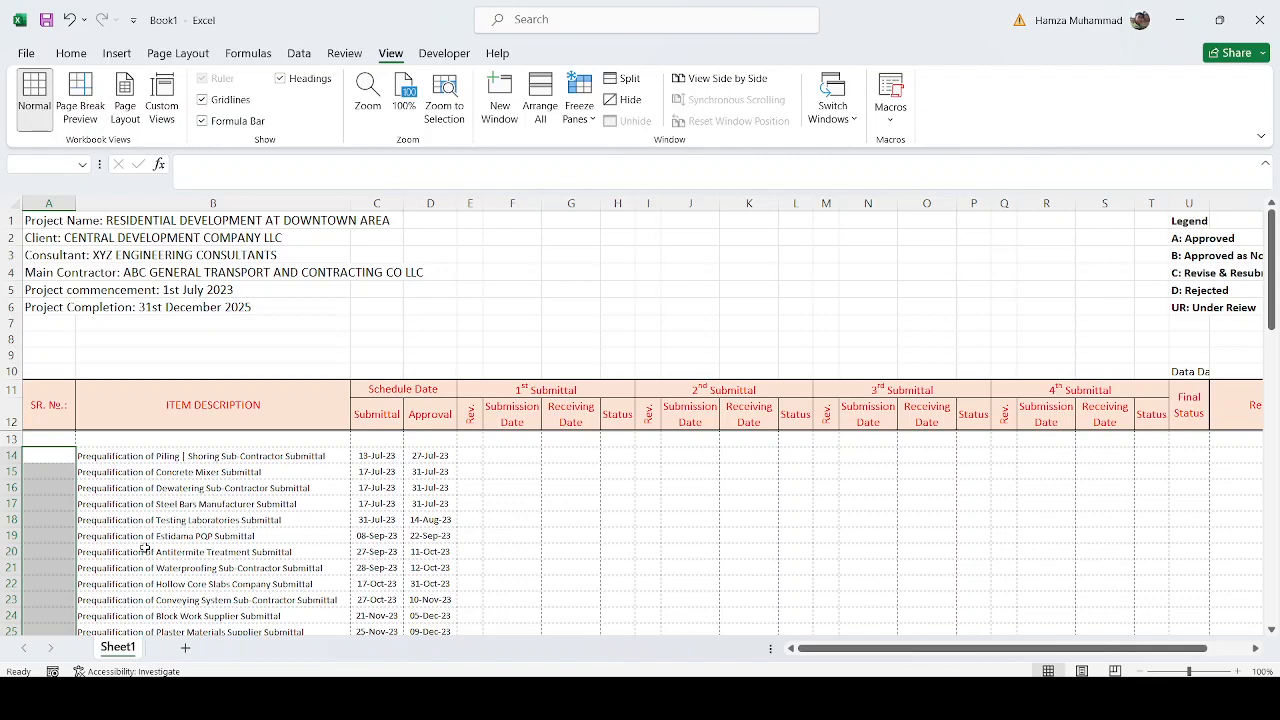
pyautogui.write('=rows')
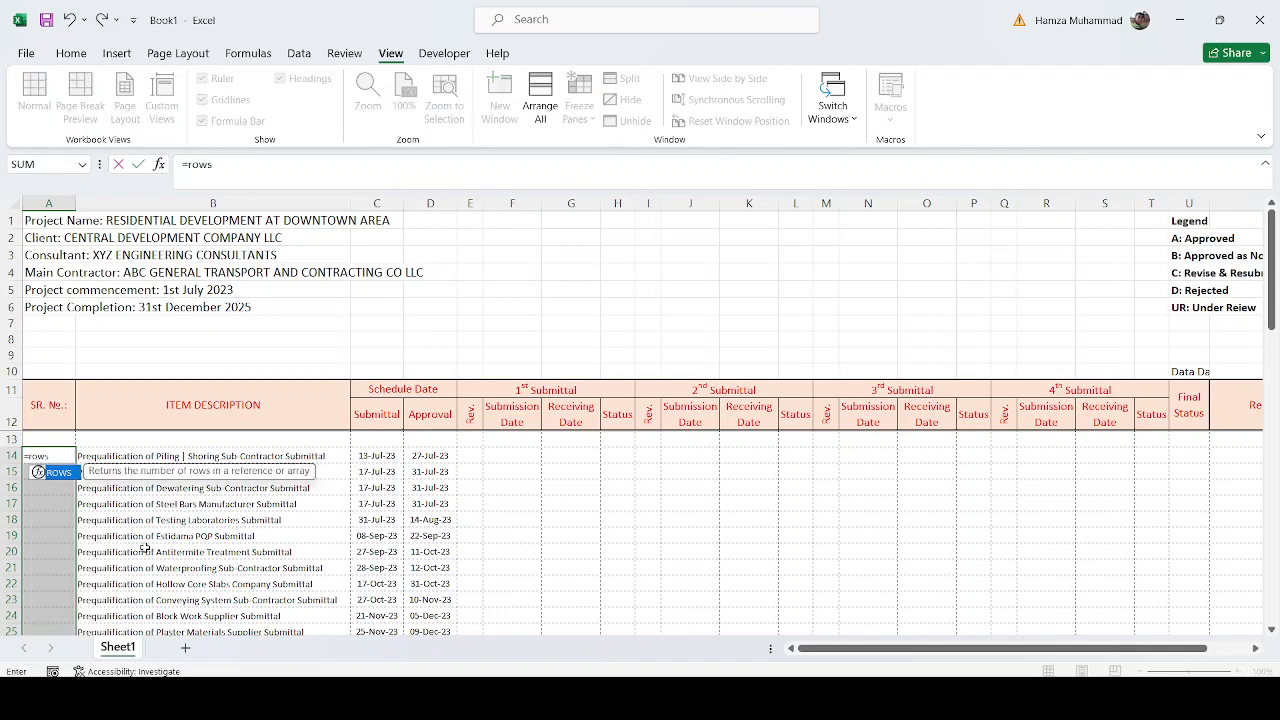
pyautogui.press('Tab')
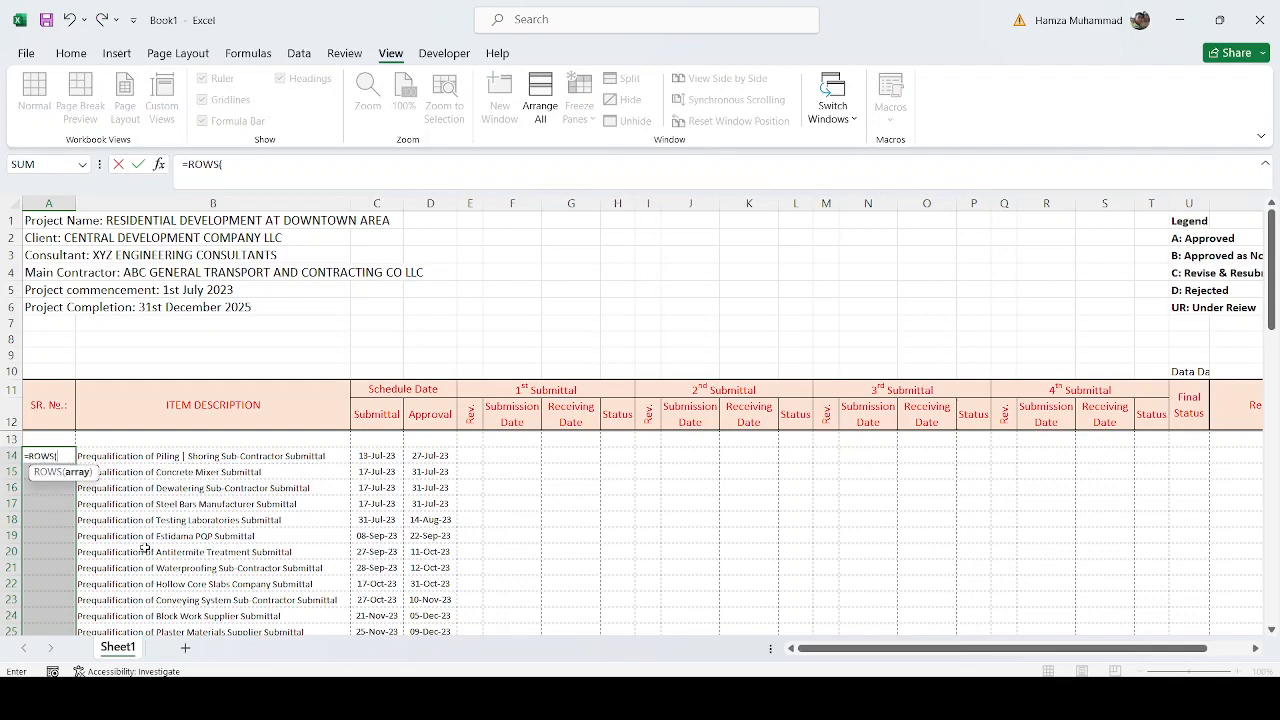
pyautogui.write('aa')
pyautogui.press('BackSpace')
pyautogui.write('14')
pyautogui.press('F4')
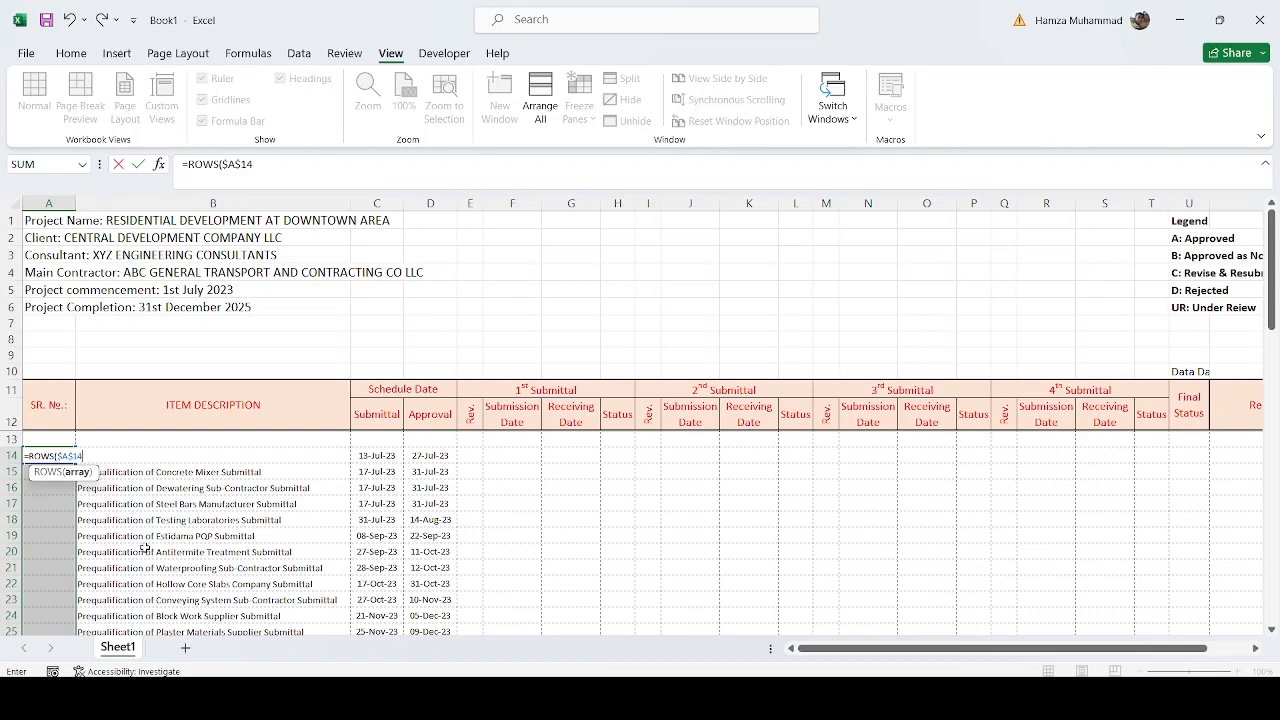
pyautogui.write(':a')
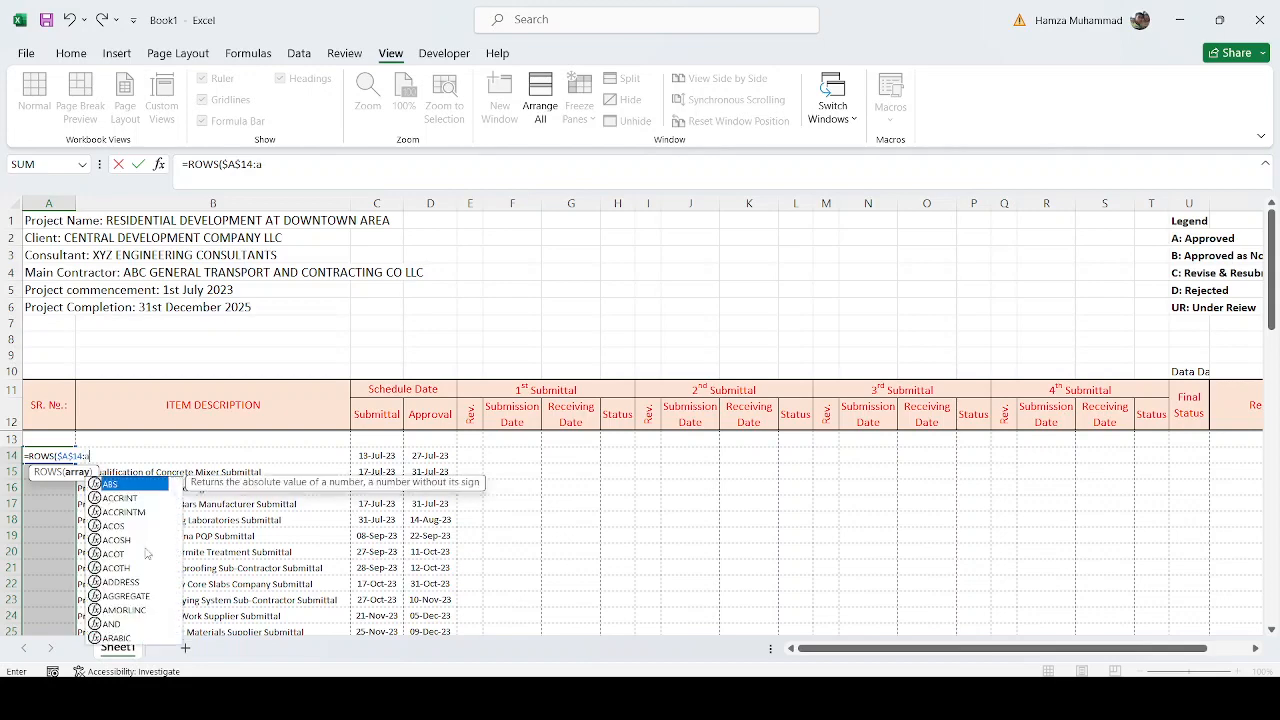
pyautogui.write('14)')
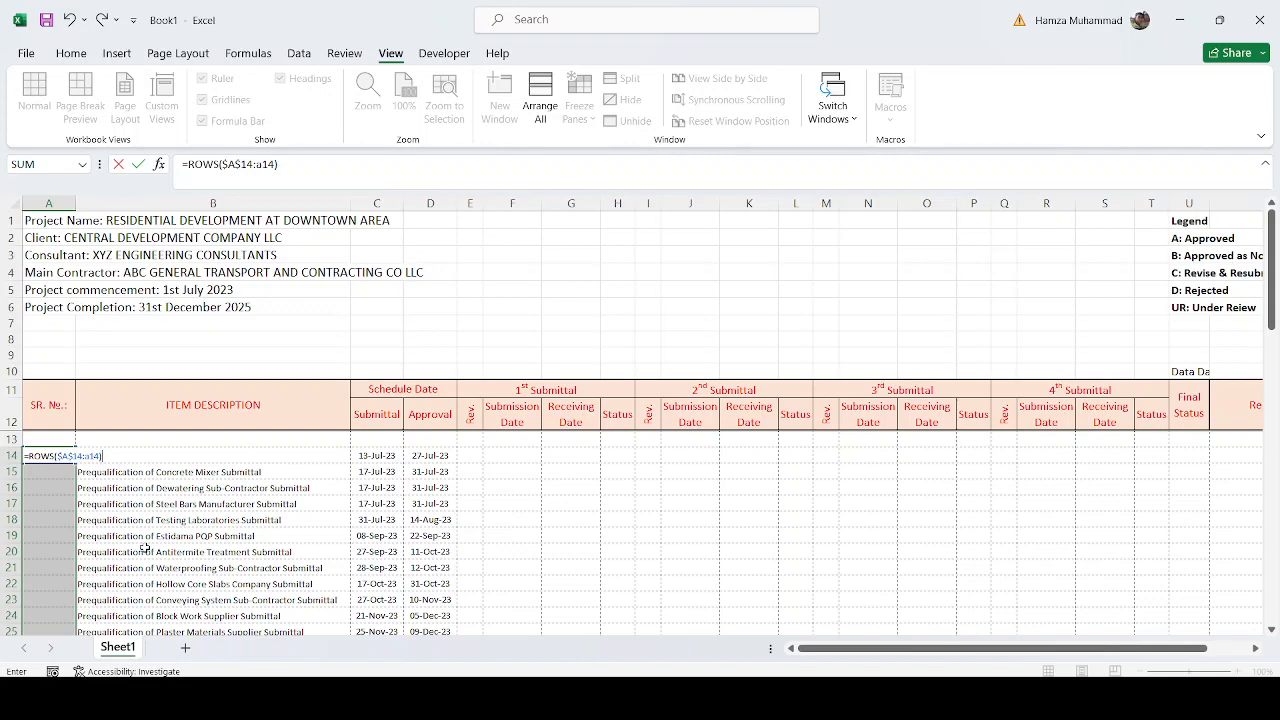
pyautogui.hotkey('ctrl', 'Return')
pyautogui.scroll(-9, 145, 547)
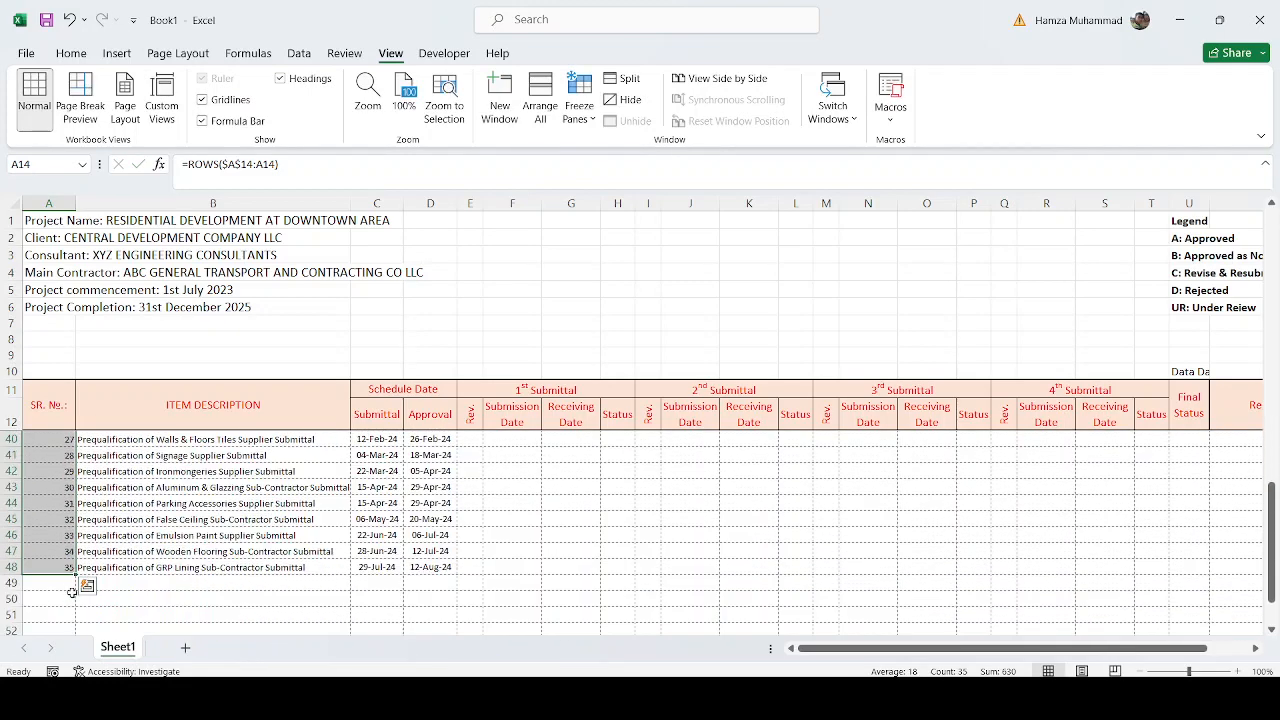
pyautogui.scroll(9, 72, 592)
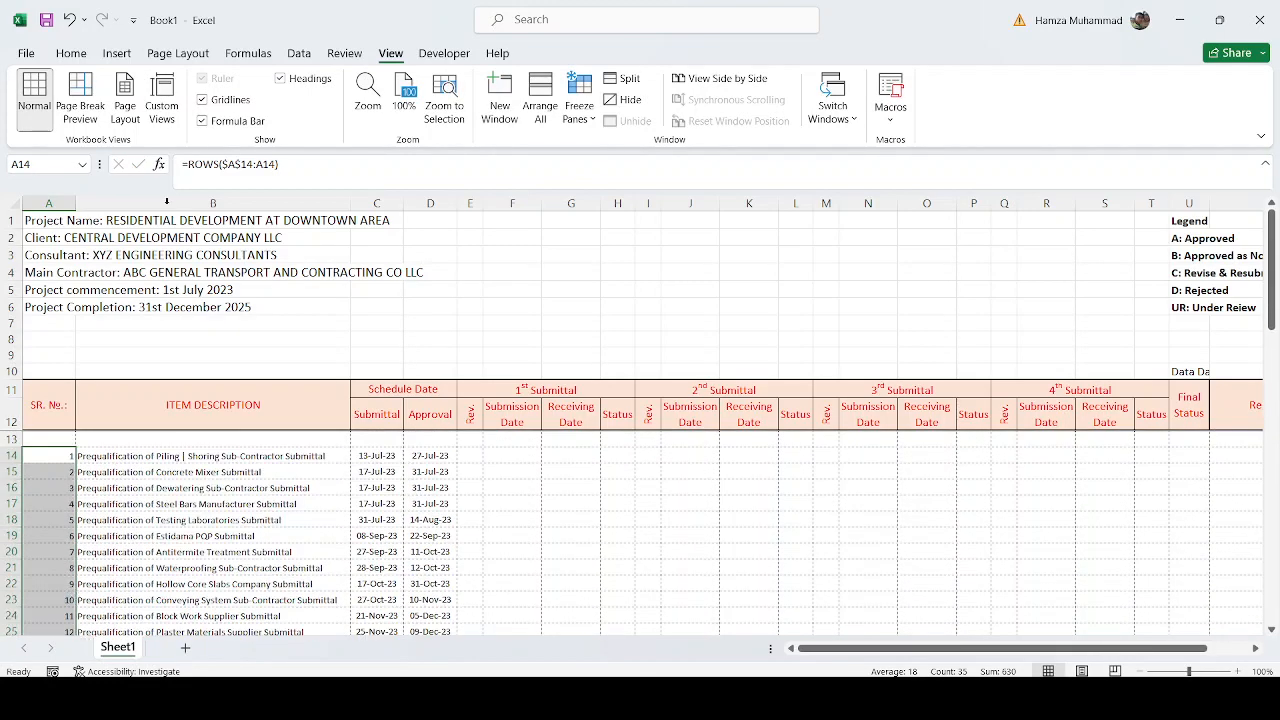
# Centre the serial numbers in A14:A48 horizontally and vertically within their cells.
pyautogui.click(71, 53)
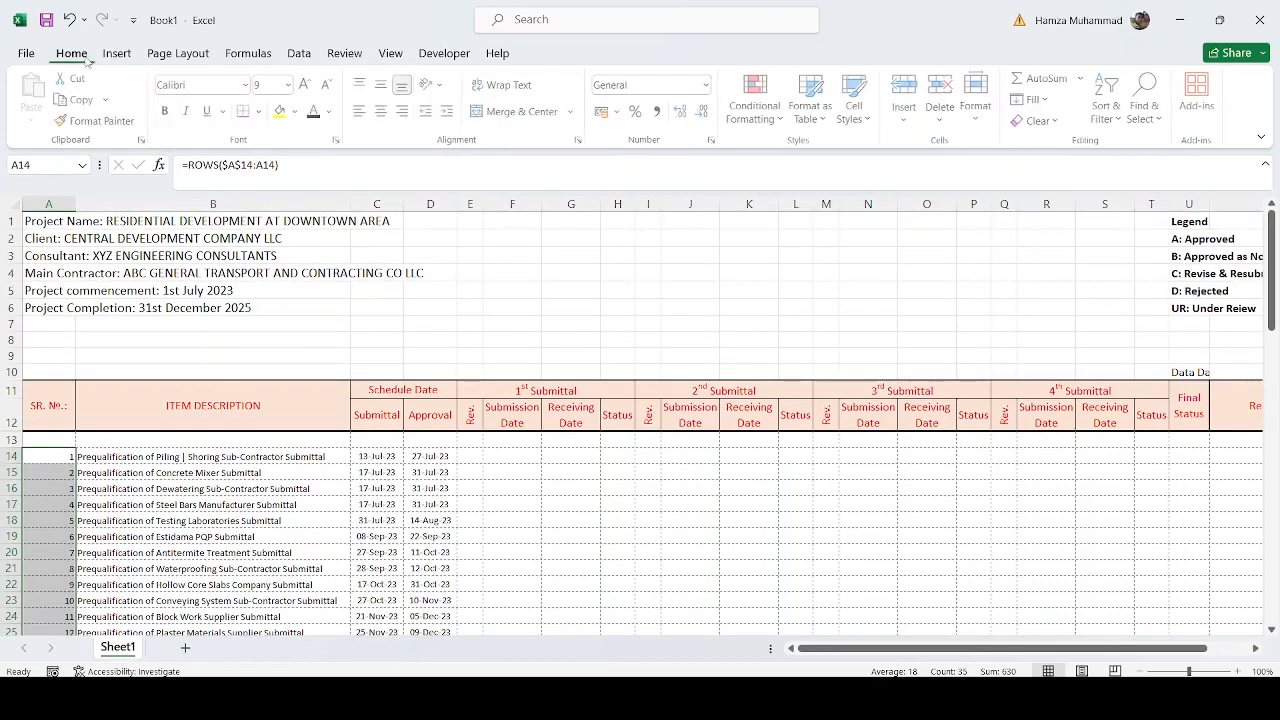
pyautogui.click(383, 111)
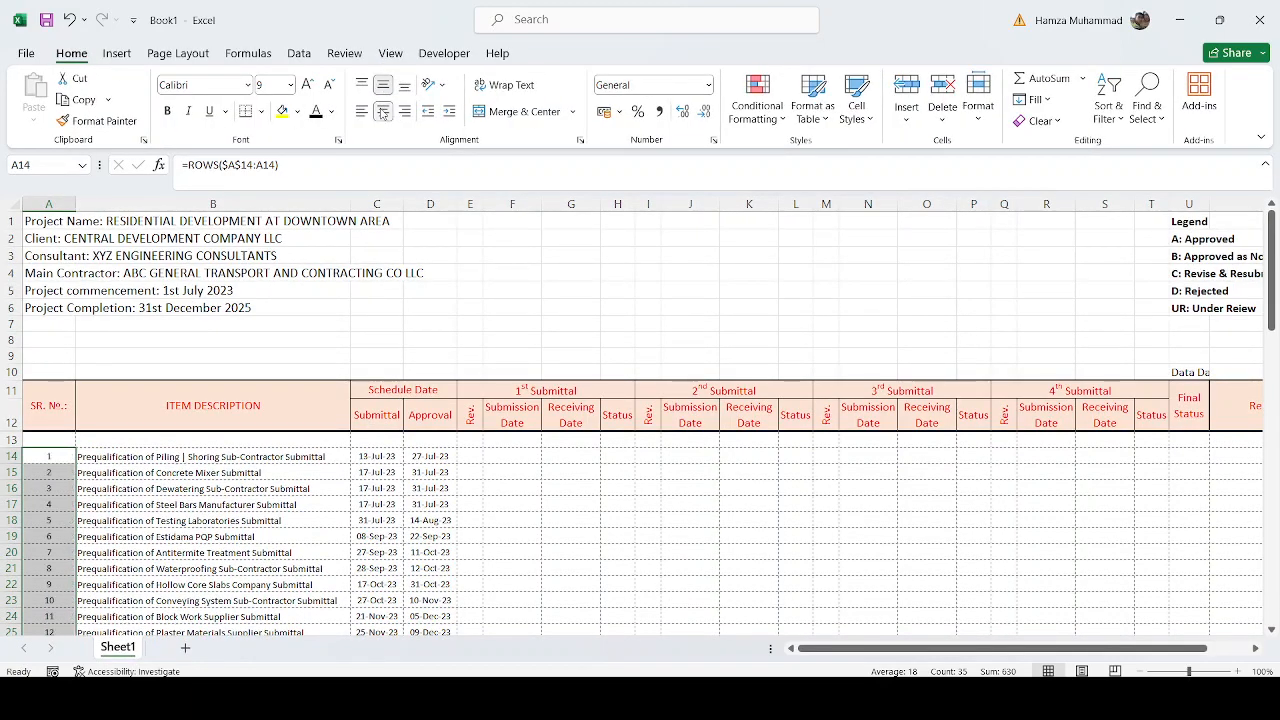
pyautogui.click(570, 488)
pyautogui.scroll(-3, 570, 492)
pyautogui.scroll(3, 570, 492)
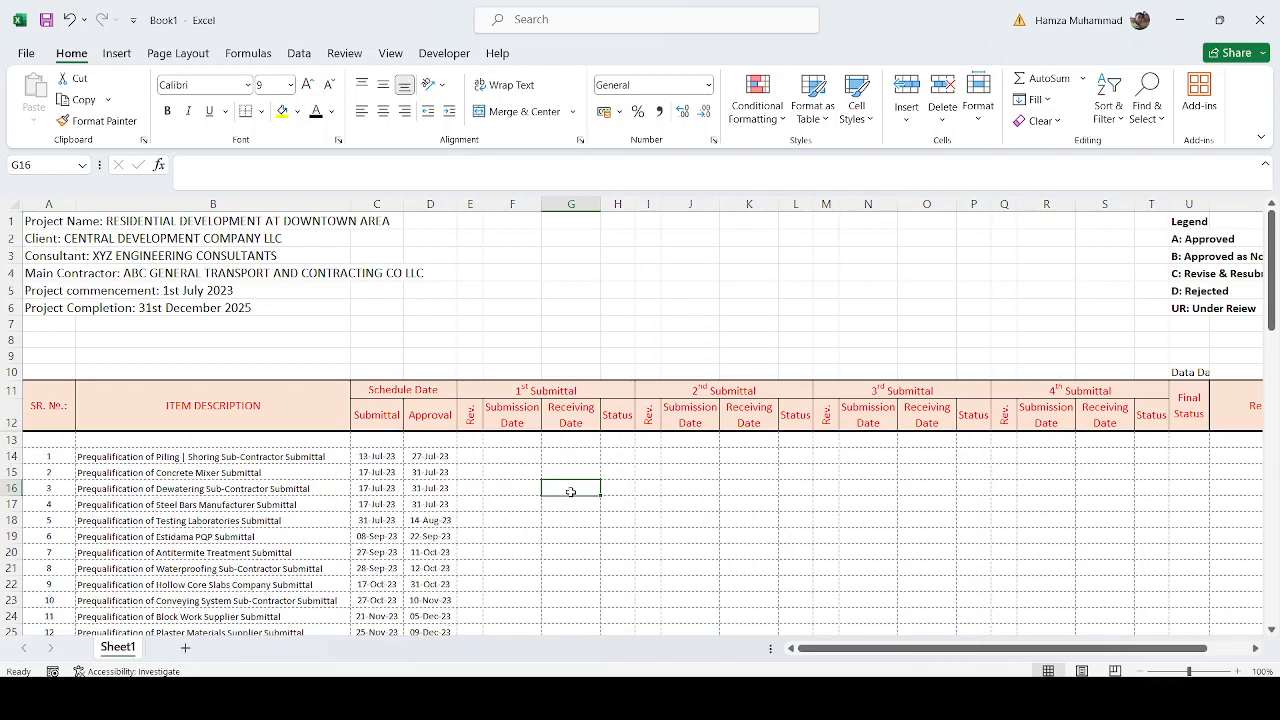
pyautogui.click(1194, 455)
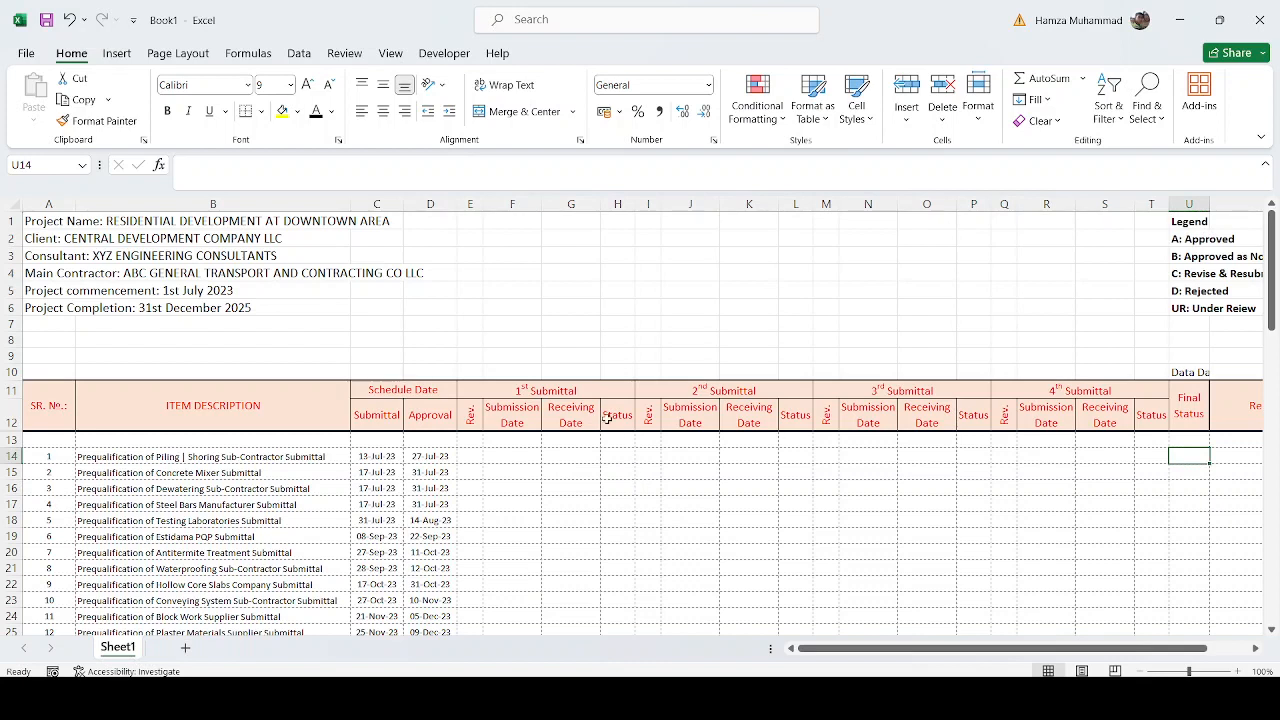
pyautogui.click(558, 395)
pyautogui.click(704, 395)
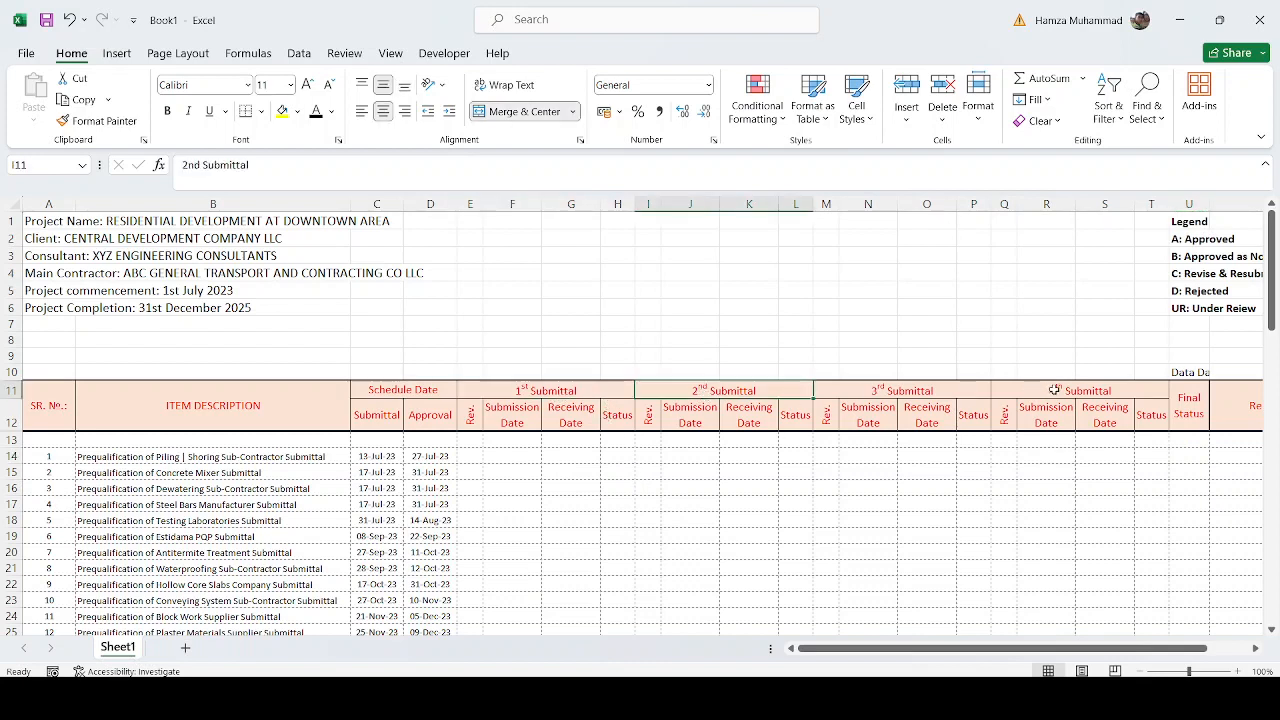
# Enter C as the 1st Submittal status of the Piling | Shoring Sub-Contractor item in H14.
pyautogui.click(612, 458)
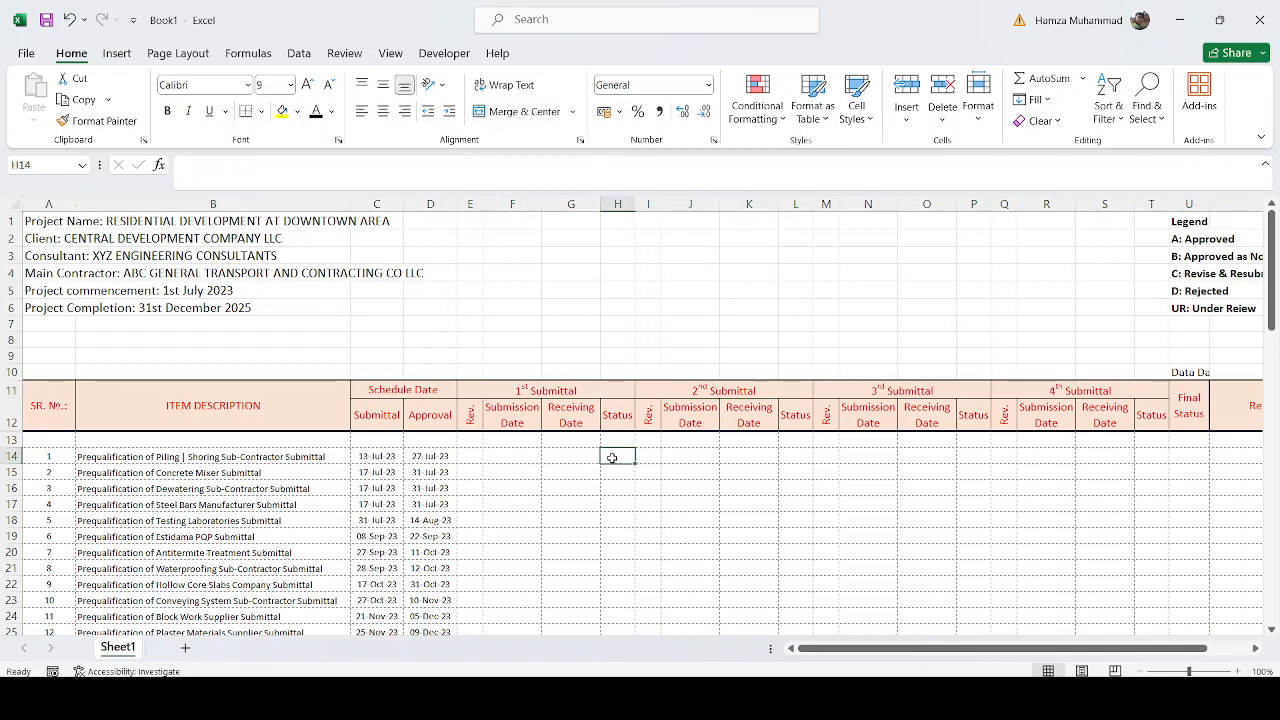
pyautogui.press('Right')
pyautogui.press('Down')
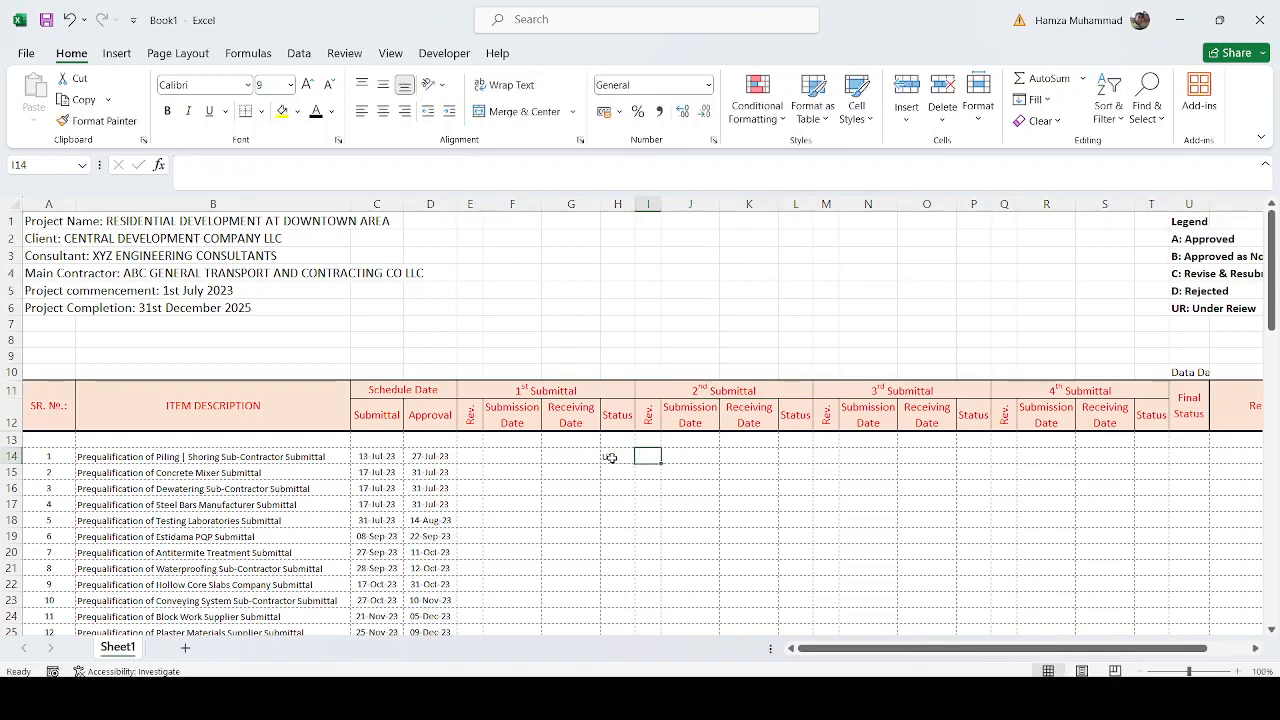
pyautogui.press('Up')
pyautogui.press('Left')
pyautogui.press('Left')
pyautogui.press('Right')
pyautogui.write('c')
pyautogui.press('Right')
# Enter C as the 2nd Submittal status of the Piling | Shoring Sub-Contractor item in L14.
pyautogui.press('Right')
pyautogui.press('Right')
pyautogui.press('Right')
pyautogui.write('UR')
pyautogui.press('Right')
pyautogui.press('Left')
pyautogui.press('Left')
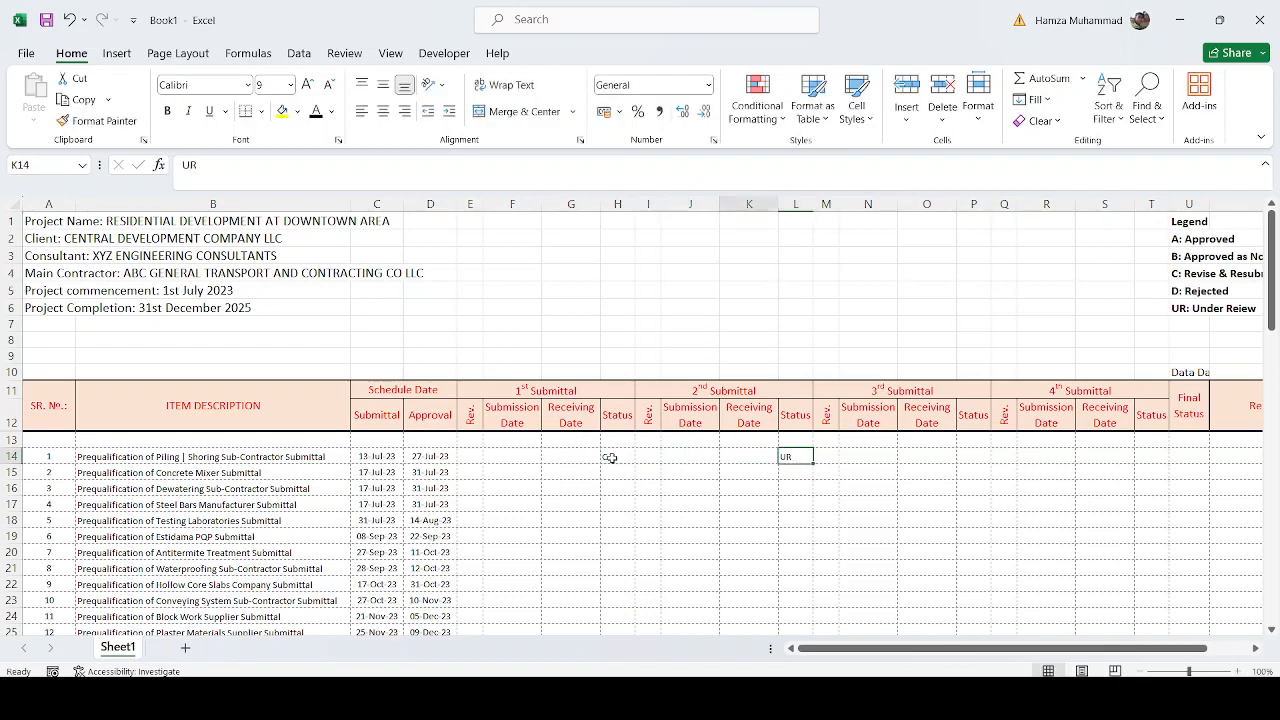
pyautogui.write('0C')
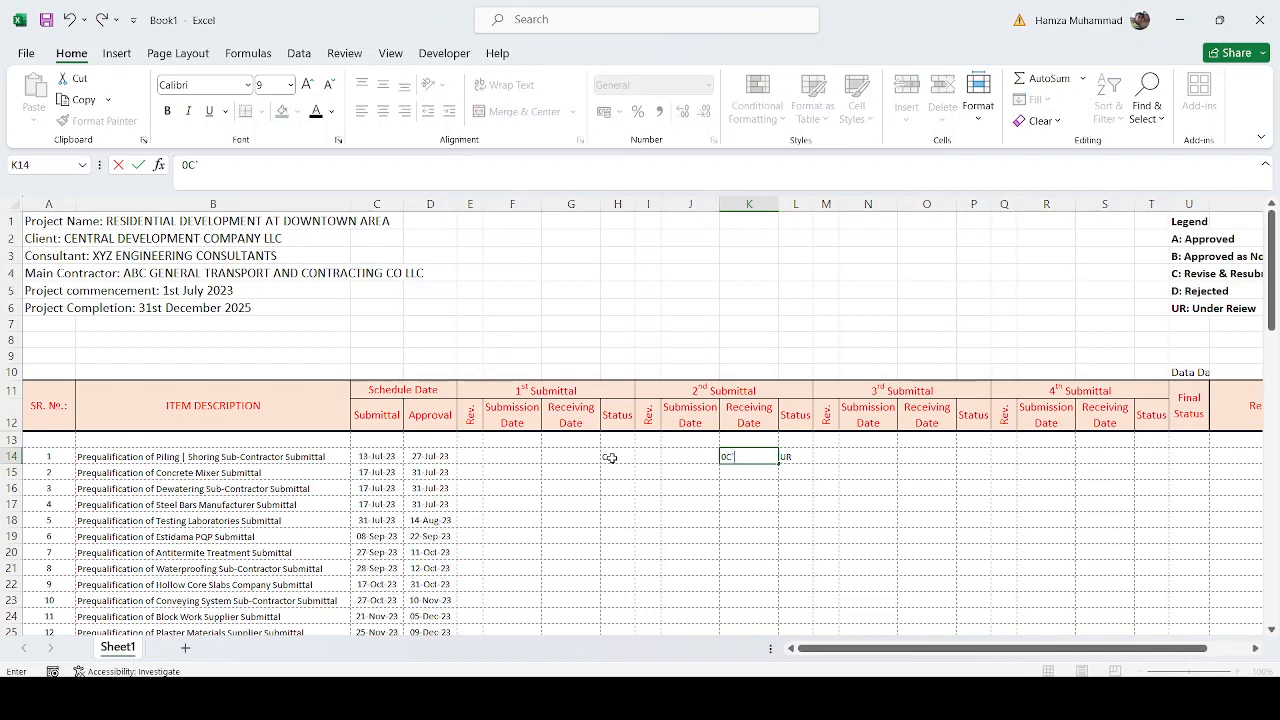
pyautogui.press('Escape')
pyautogui.press('Right')
pyautogui.write('c')
pyautogui.press('Right')
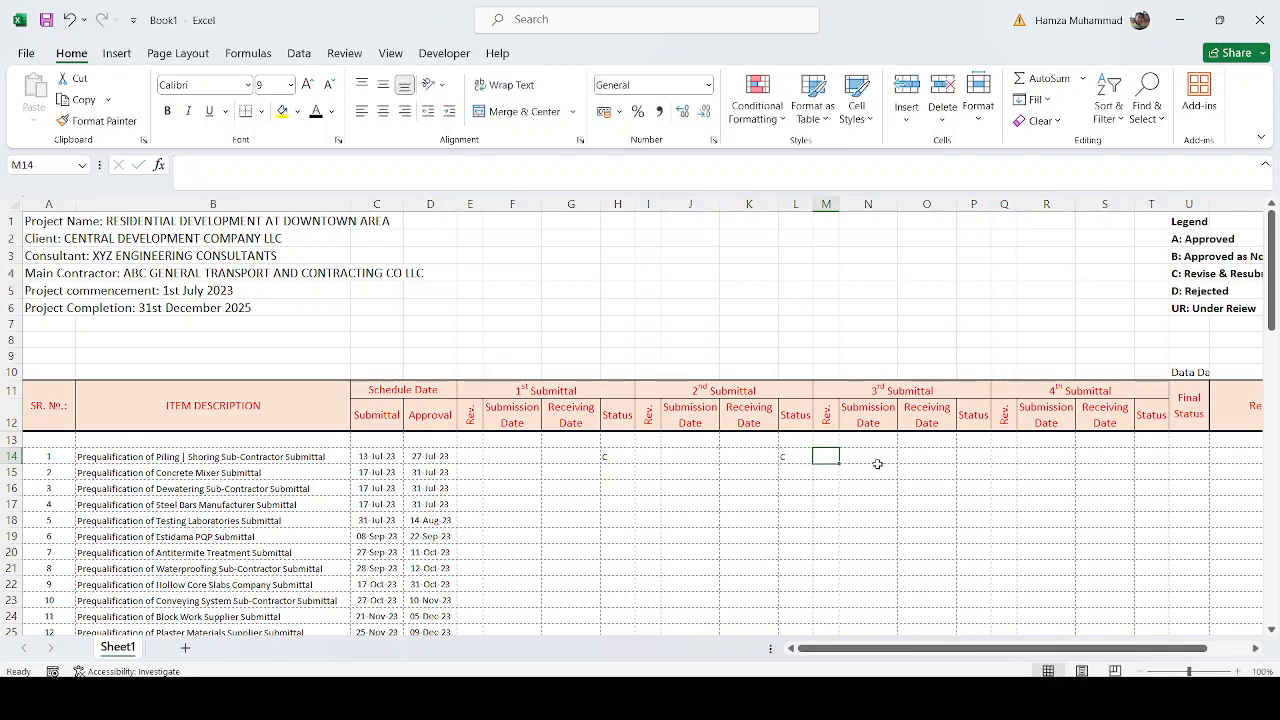
# Start the Final Status formula in U14 with a non-blank test of the 1st Submittal status and a nested IF: =IF(H14<>"",IF(.
pyautogui.click(1195, 458)
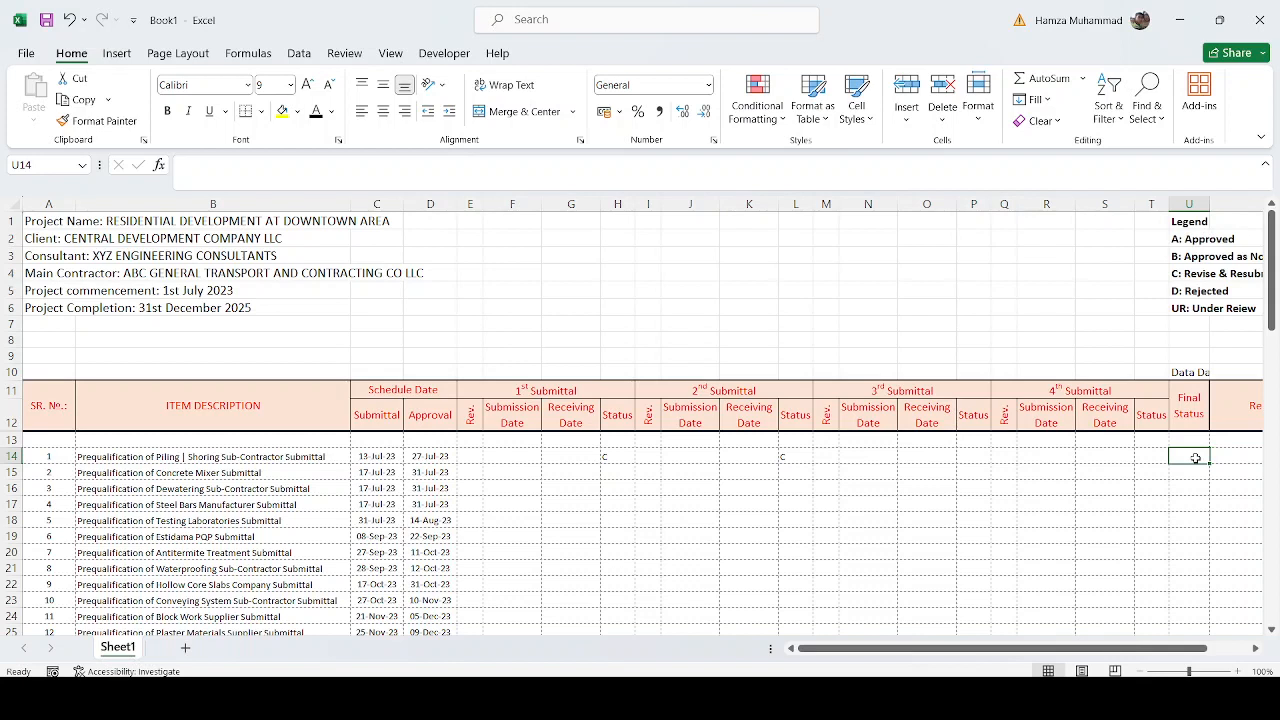
pyautogui.write('=IF(')
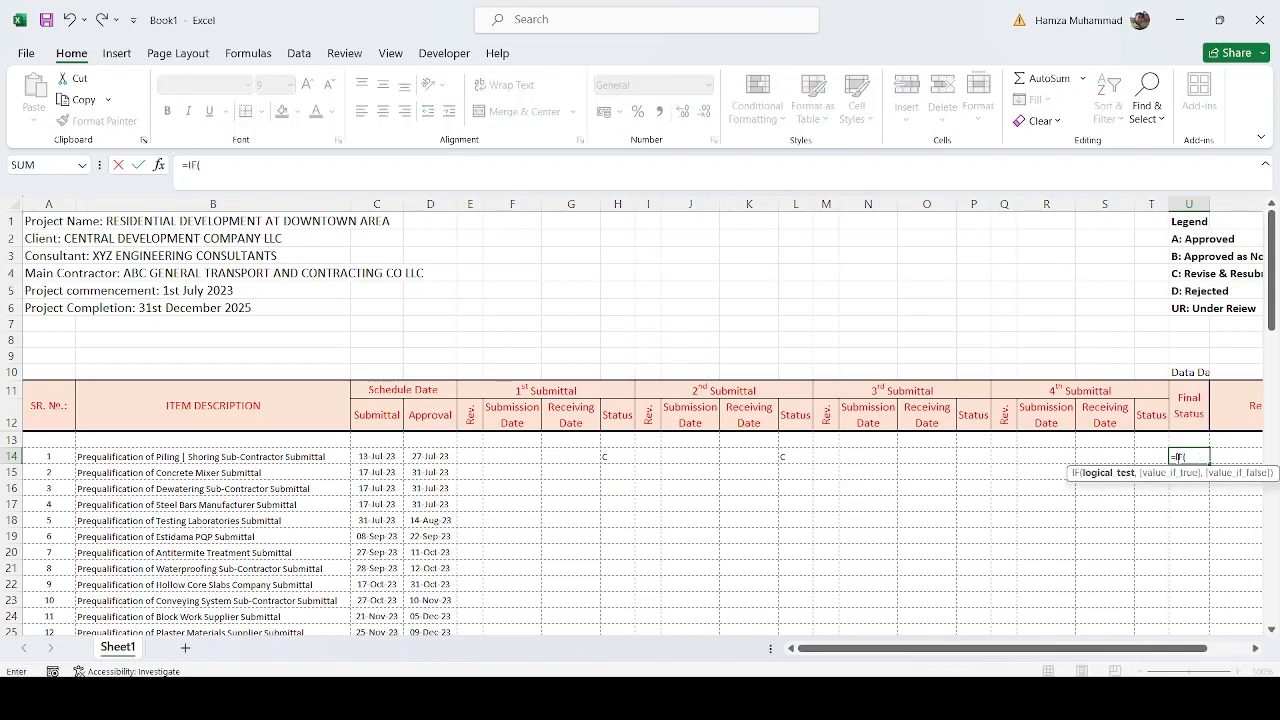
pyautogui.click(618, 458)
pyautogui.write('""')
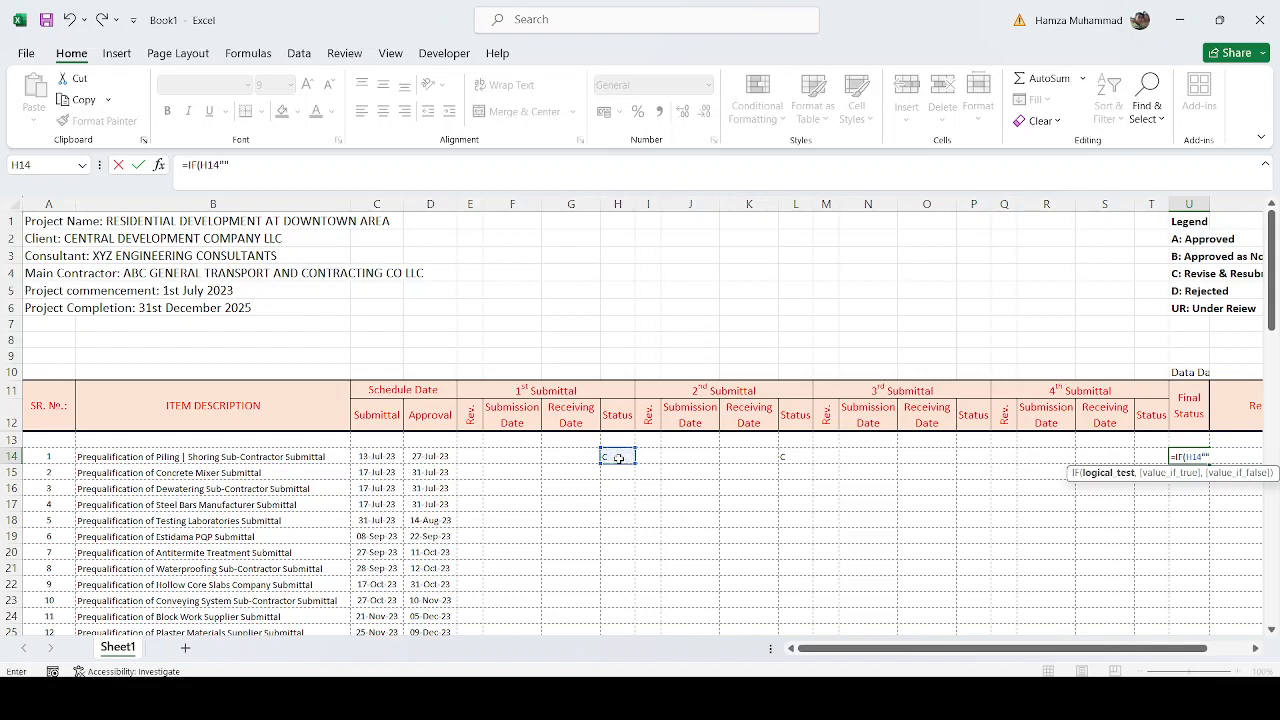
pyautogui.press('BackSpace')
pyautogui.press('BackSpace')
pyautogui.write('>')
pyautogui.press('BackSpace')
pyautogui.write('<>"",IF(')
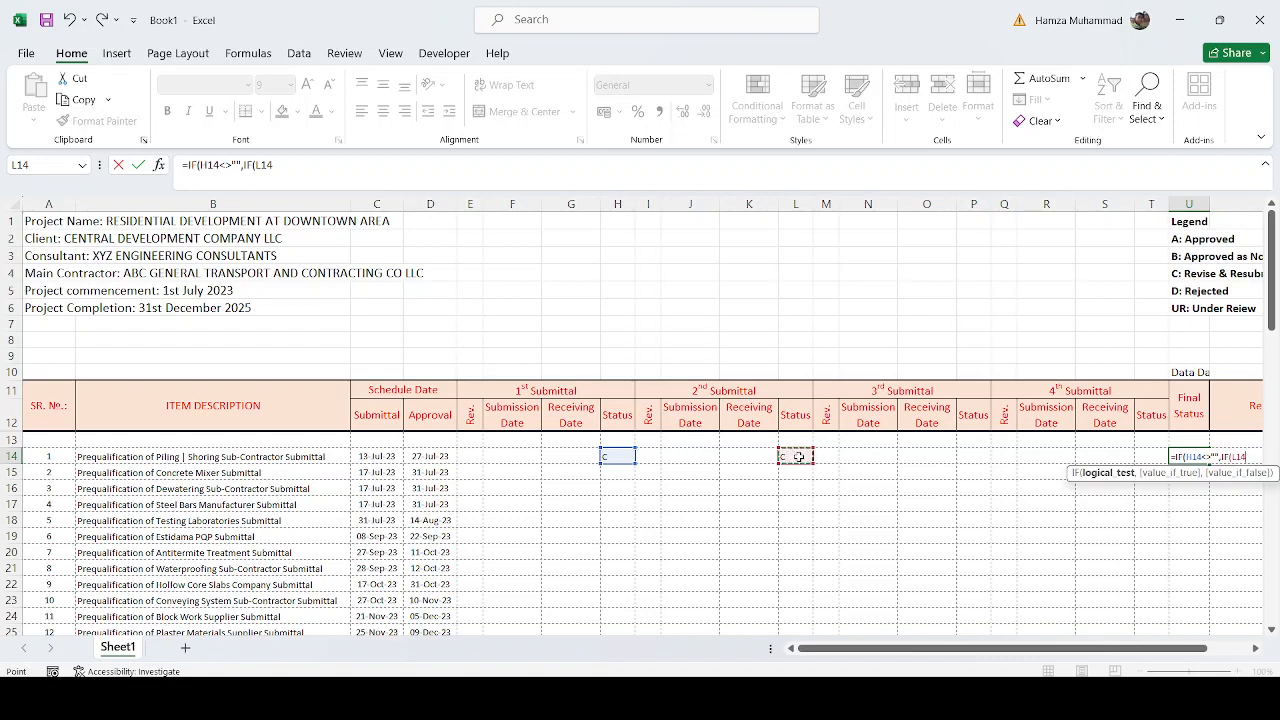
# Continue the U14 formula with the nested test L14&P14&T14="" and H14 as its true result.
pyautogui.write('&')
pyautogui.click(976, 454)
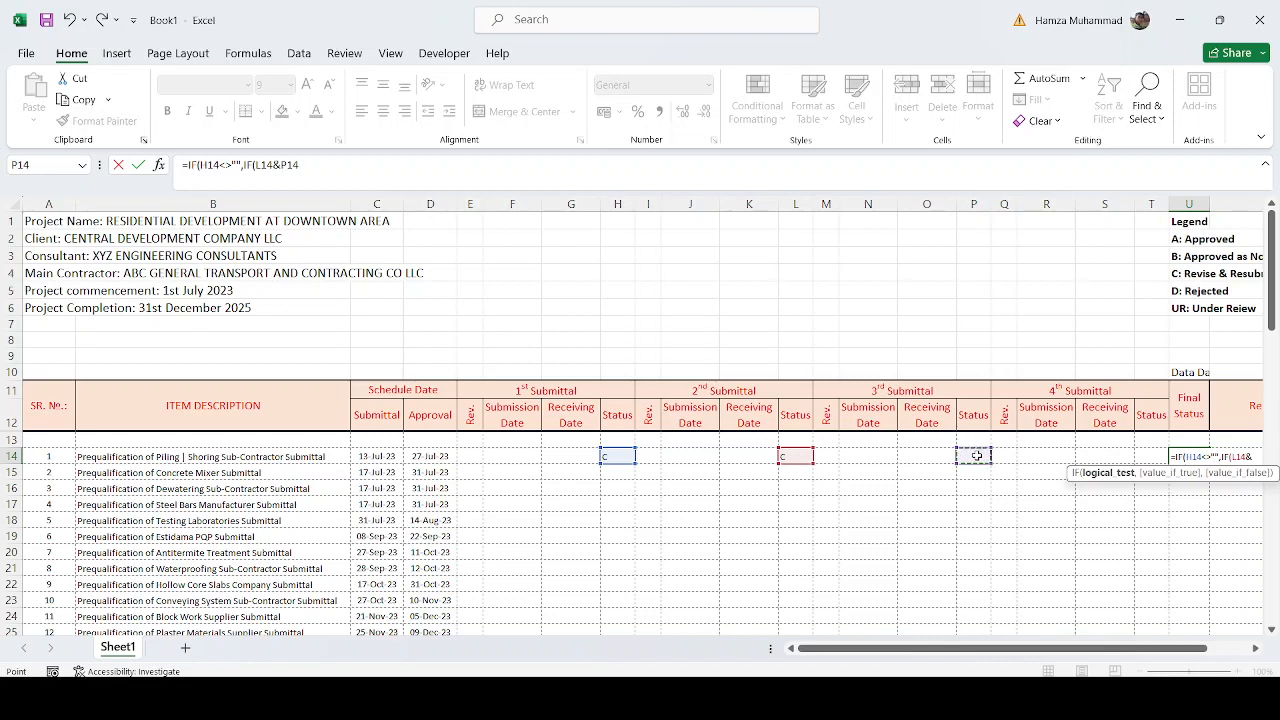
pyautogui.write('&')
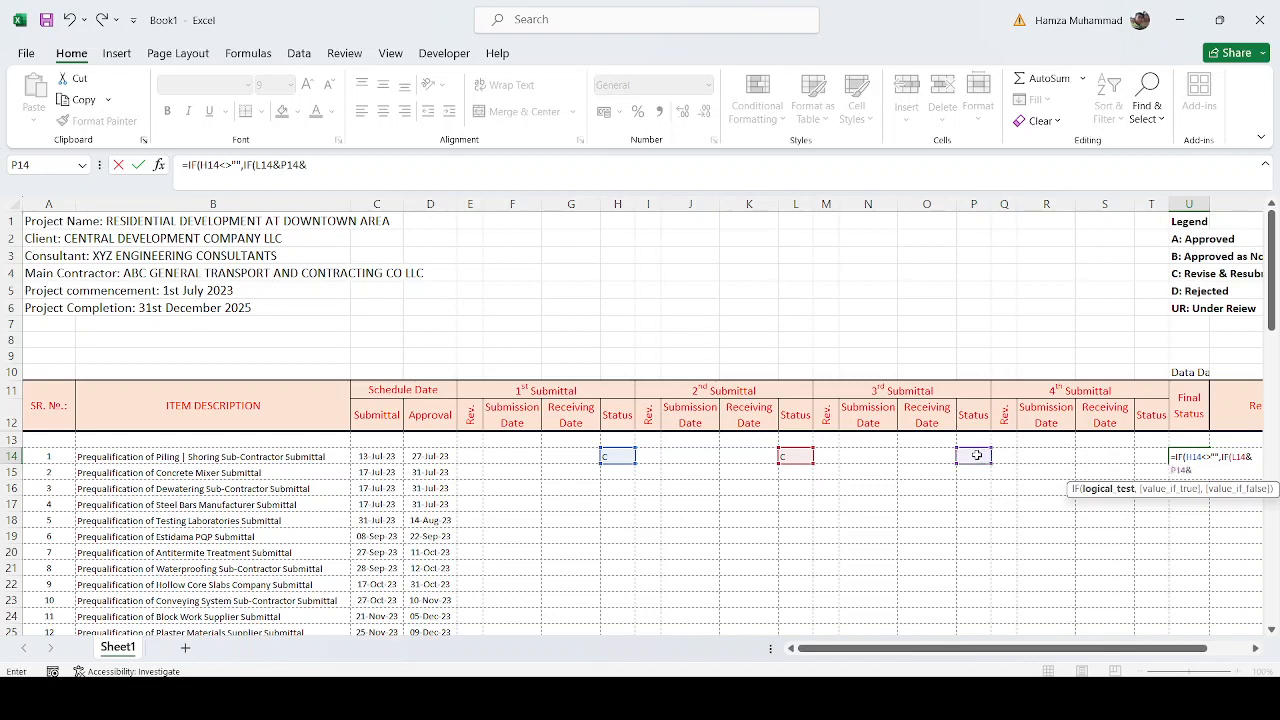
pyautogui.click(1152, 456)
pyautogui.write('=""')
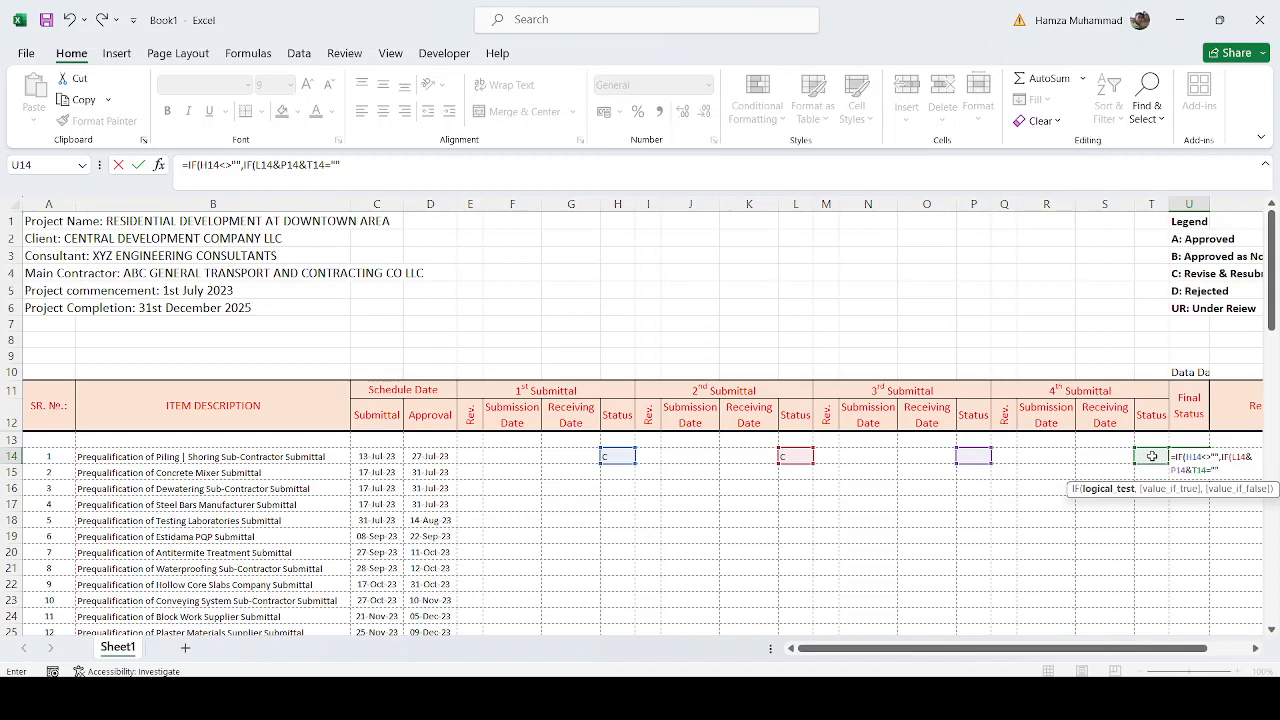
pyautogui.write(',')
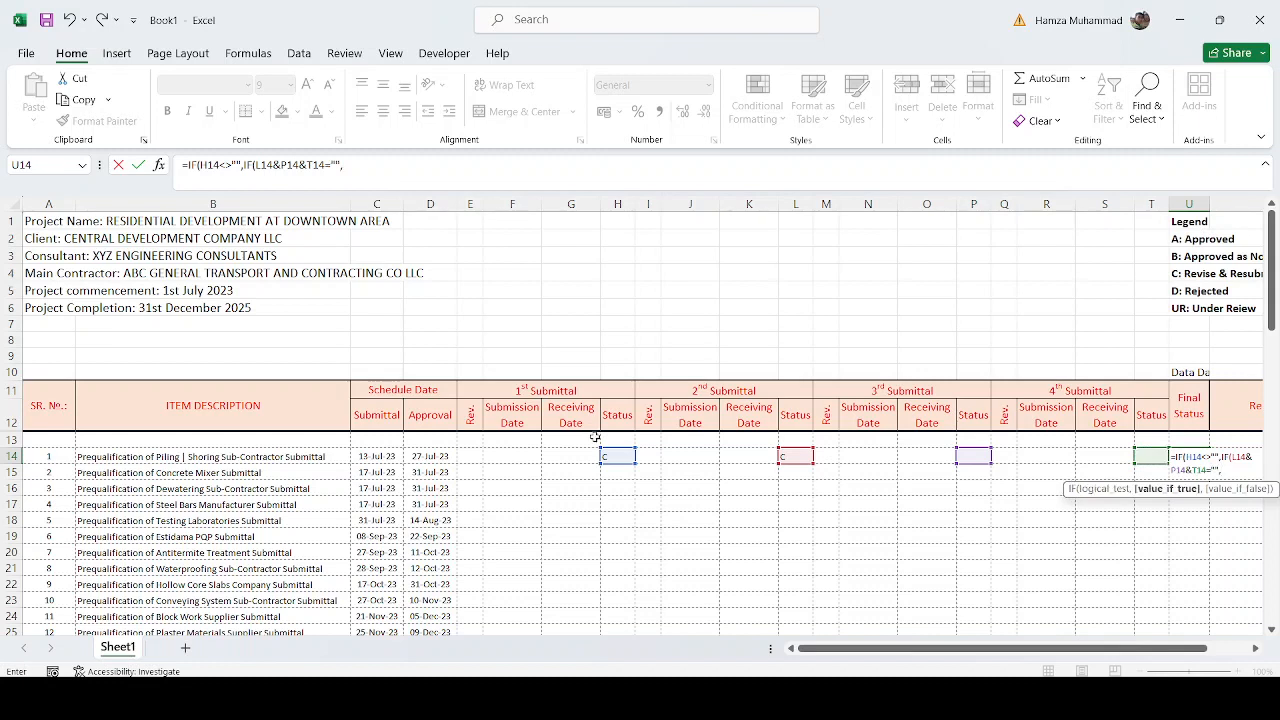
pyautogui.click(620, 457)
# Continue the U14 formula with a nested IF testing P14&T14="" and returning L14 as its true result.
pyautogui.write(',IF(')
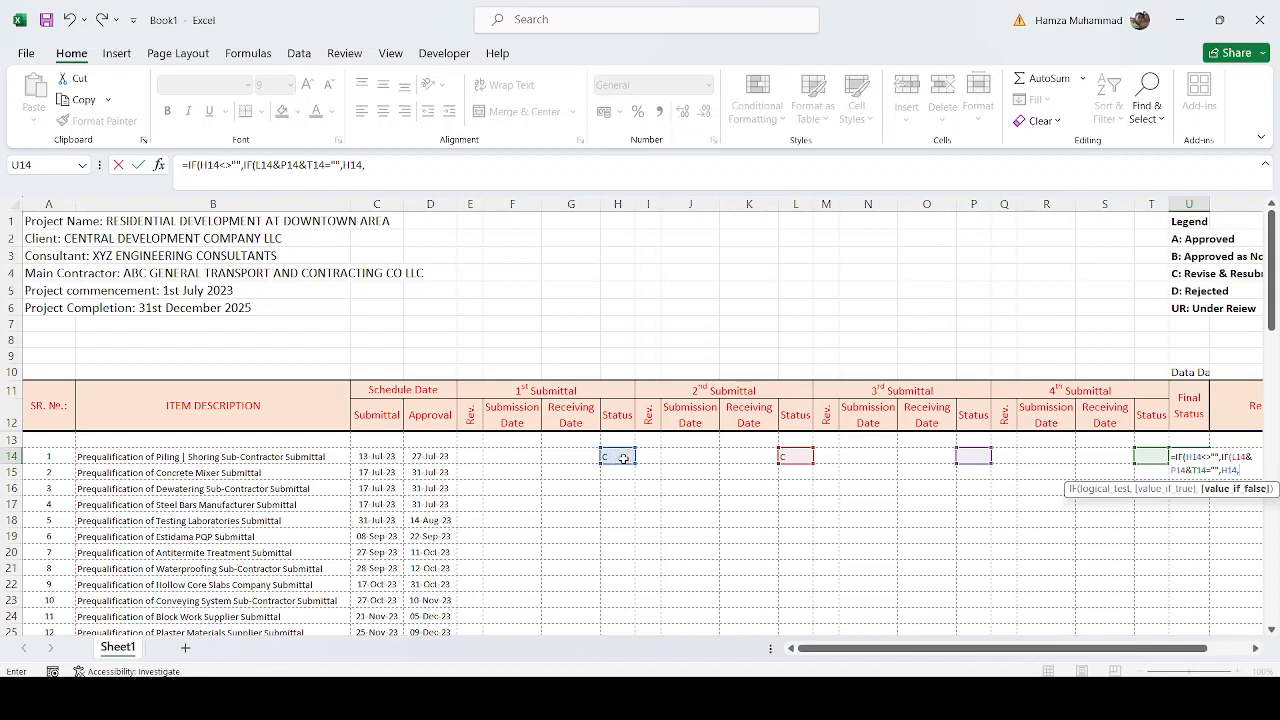
pyautogui.click(983, 455)
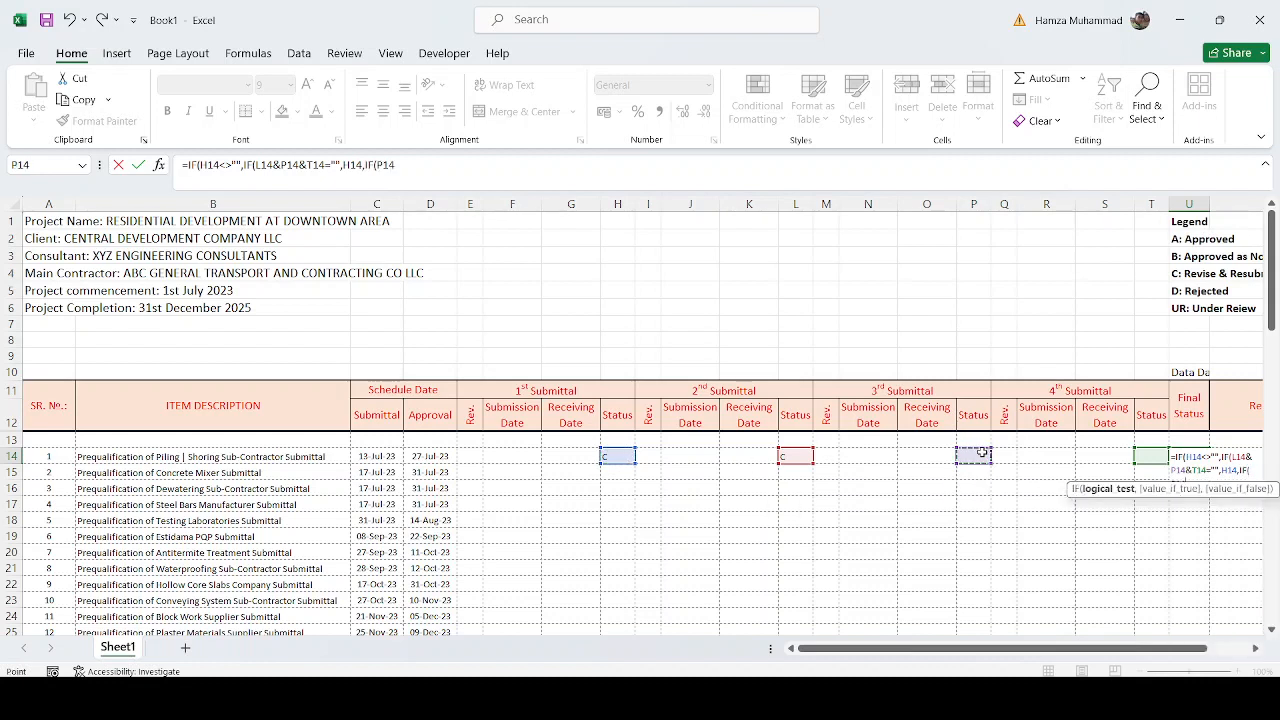
pyautogui.write('&')
pyautogui.click(1139, 456)
pyautogui.write('=')
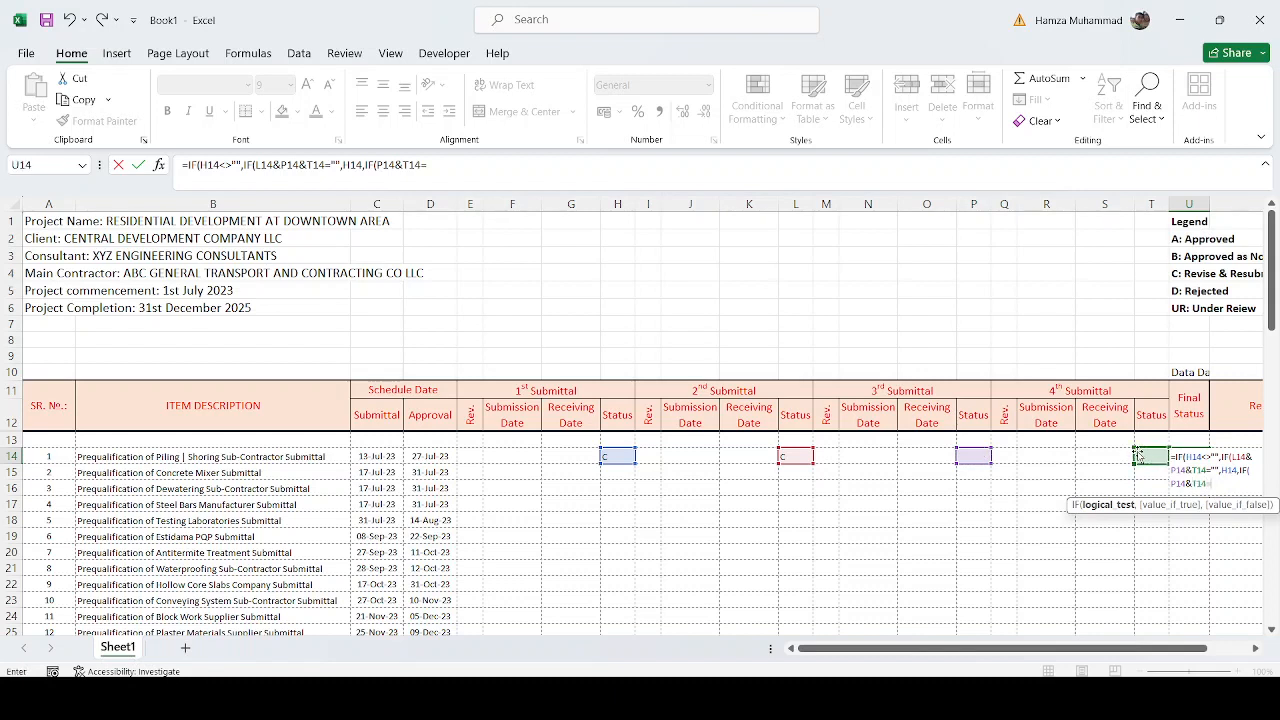
pyautogui.write('"",')
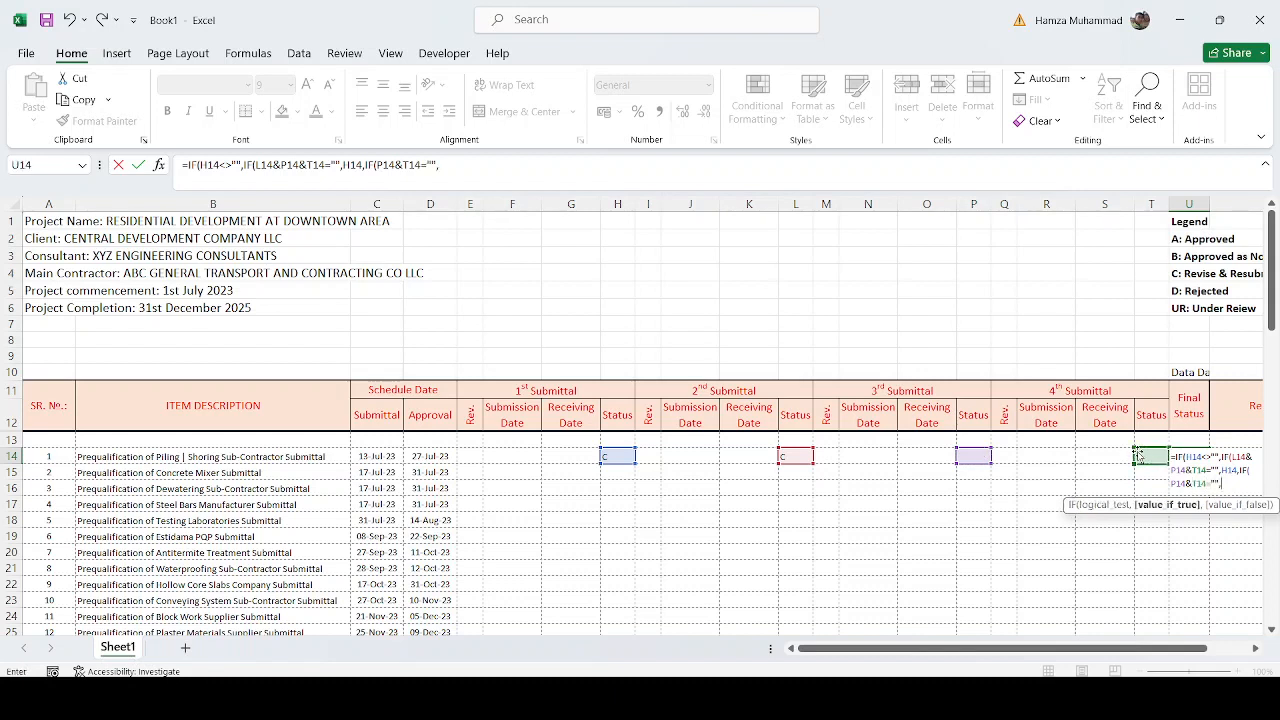
pyautogui.click(802, 462)
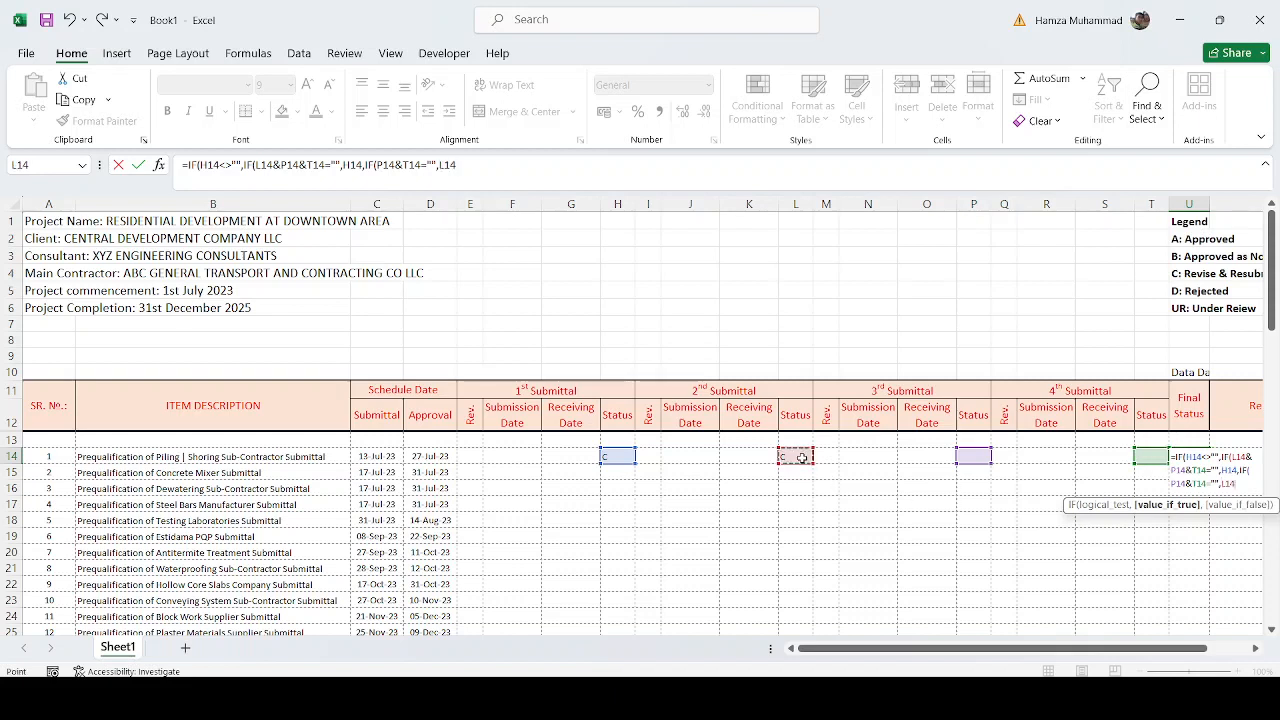
# Continue the U14 formula with a further nested IF testing T14="" and returning P14 as its true result.
pyautogui.write(',IF(')
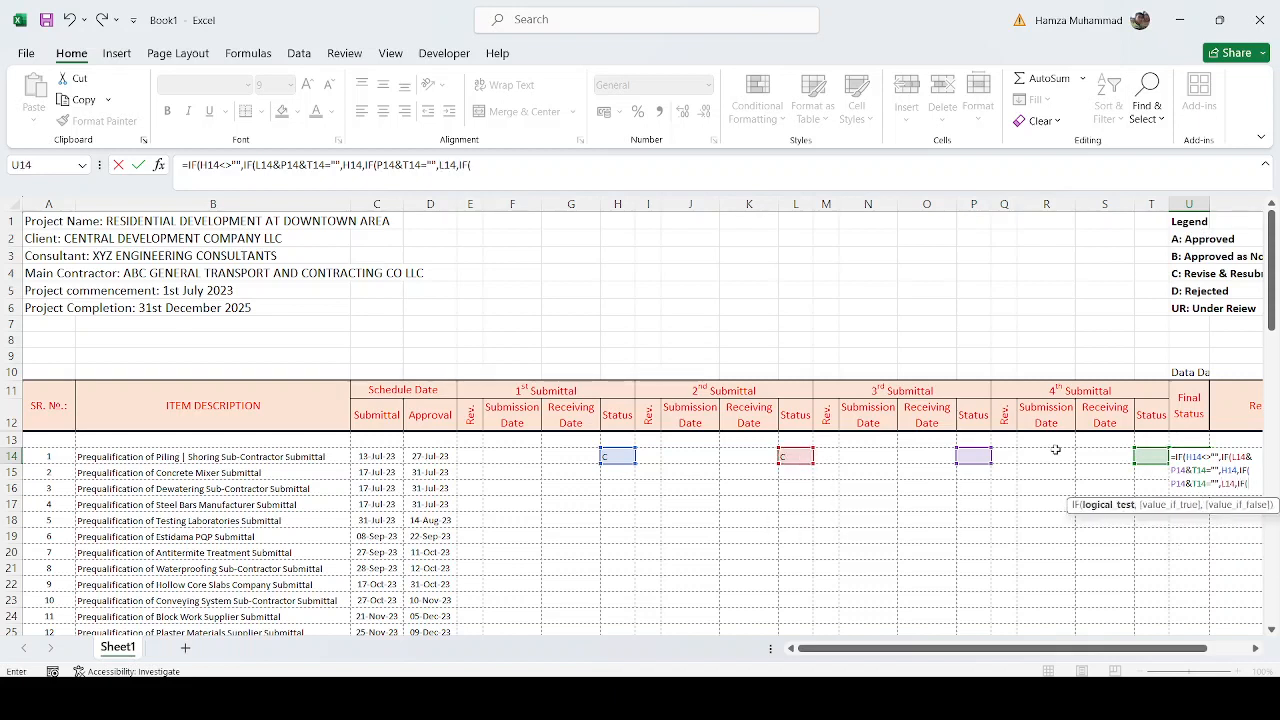
pyautogui.click(1150, 456)
pyautogui.write('=')
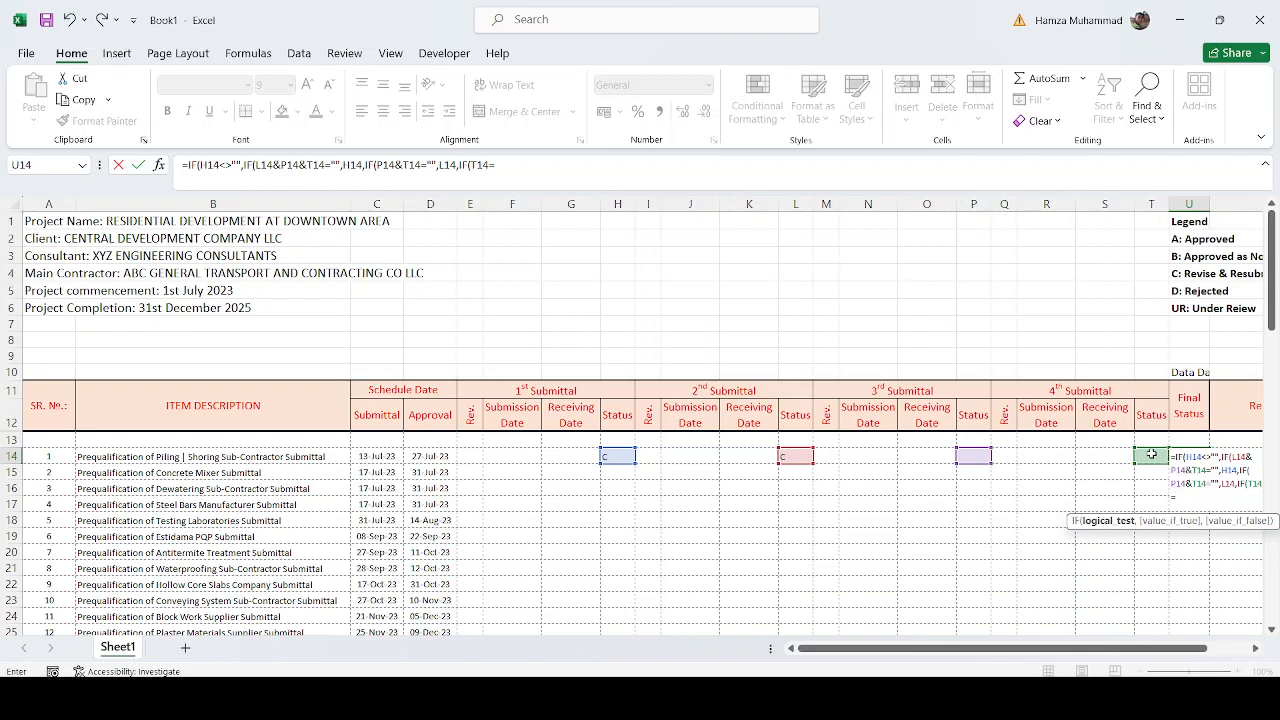
pyautogui.write('"",')
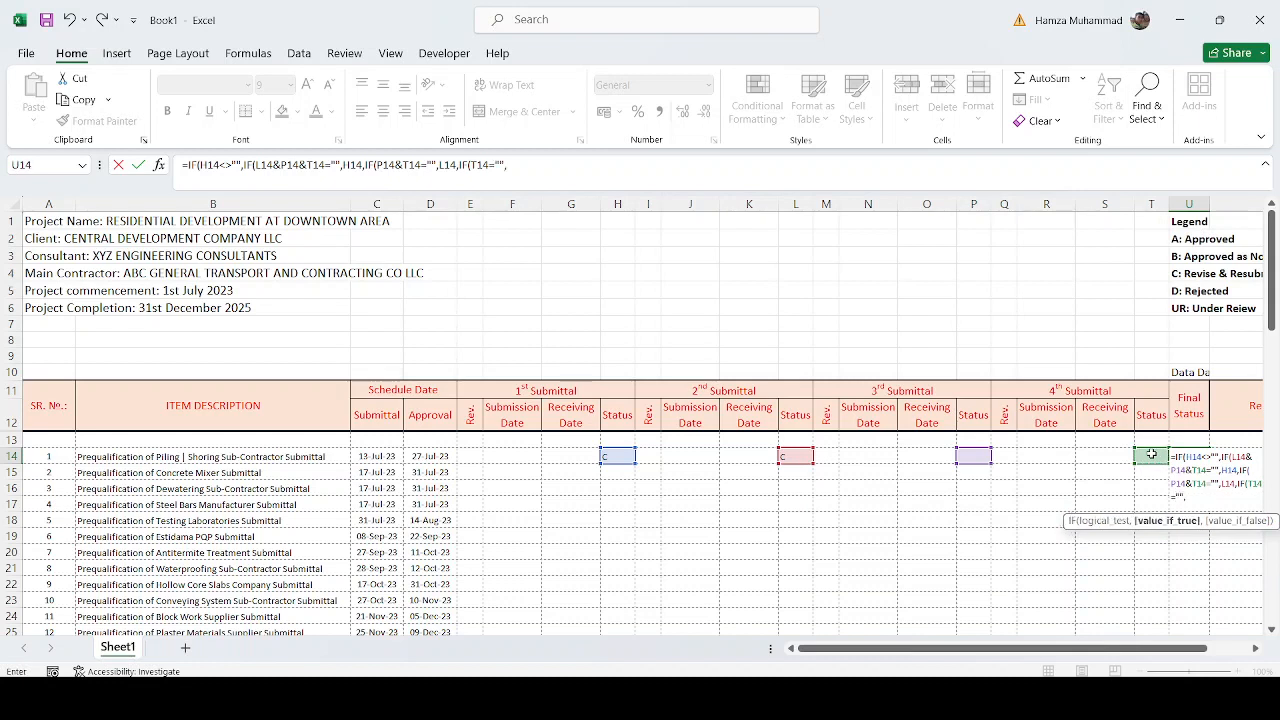
pyautogui.click(976, 456)
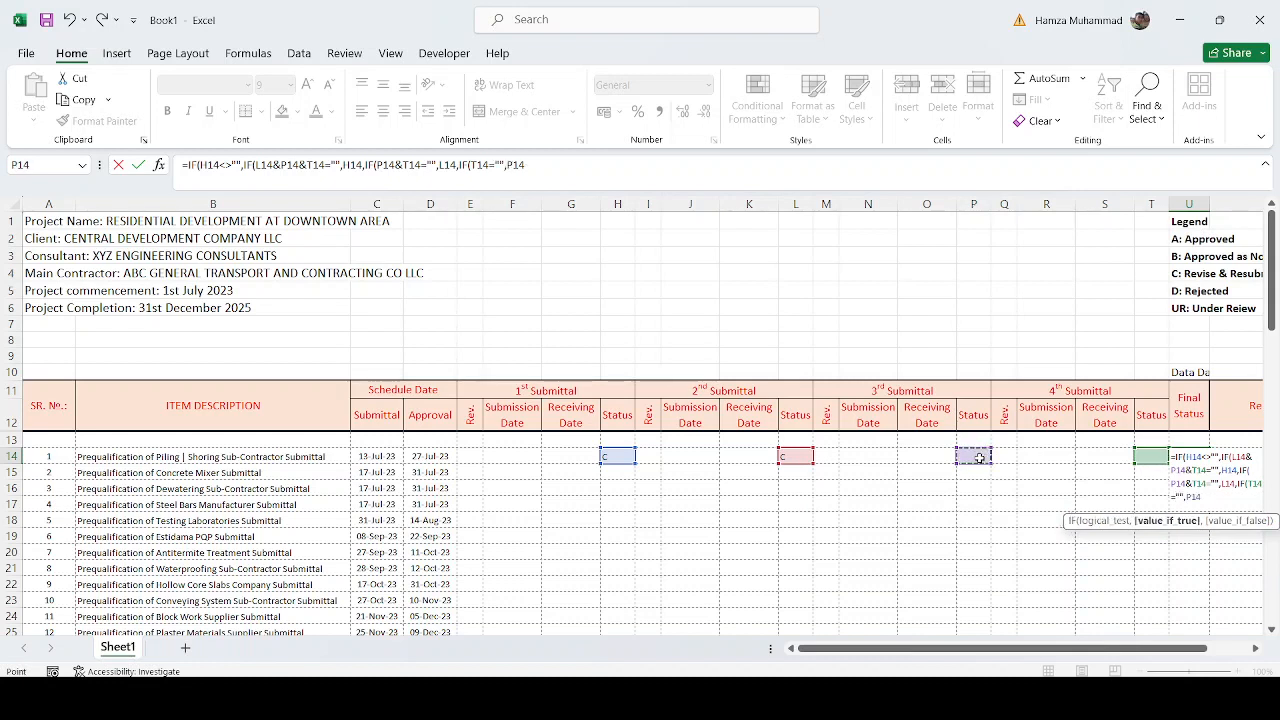
# Finish the U14 formula with T14 as the innermost false result and "" as the outer false result, and enter it.
pyautogui.write(',')
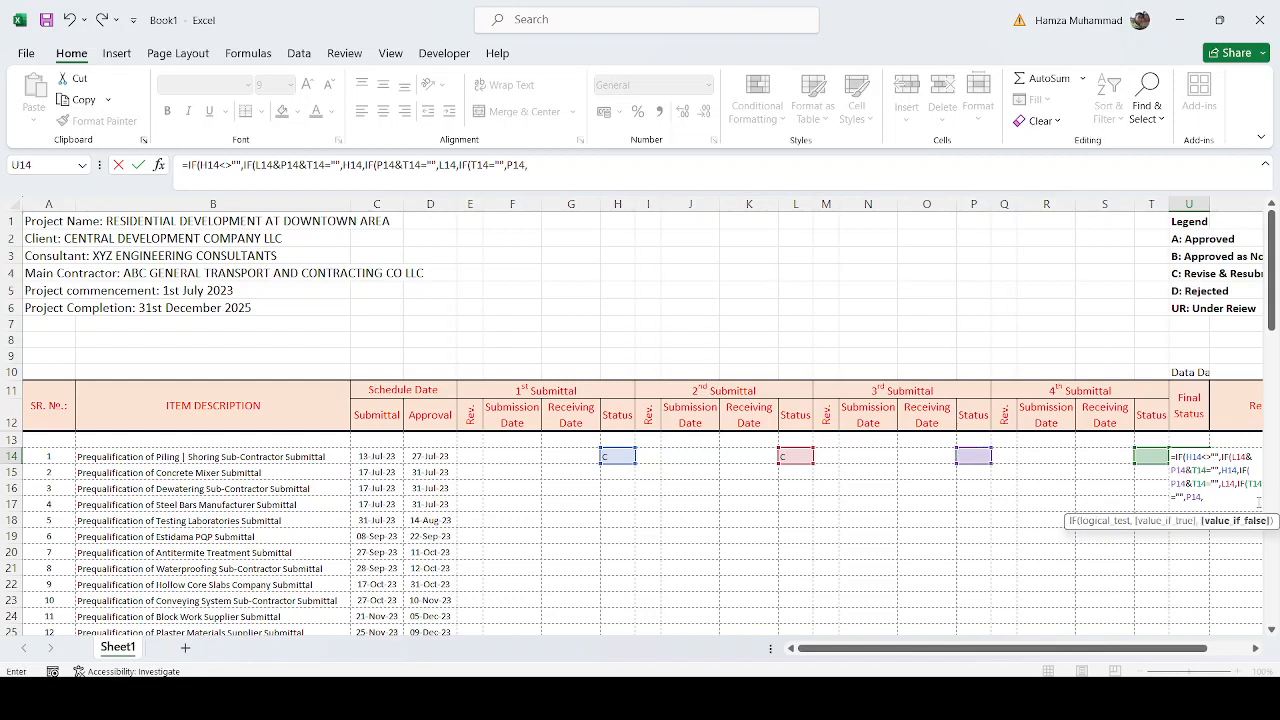
pyautogui.click(1146, 457)
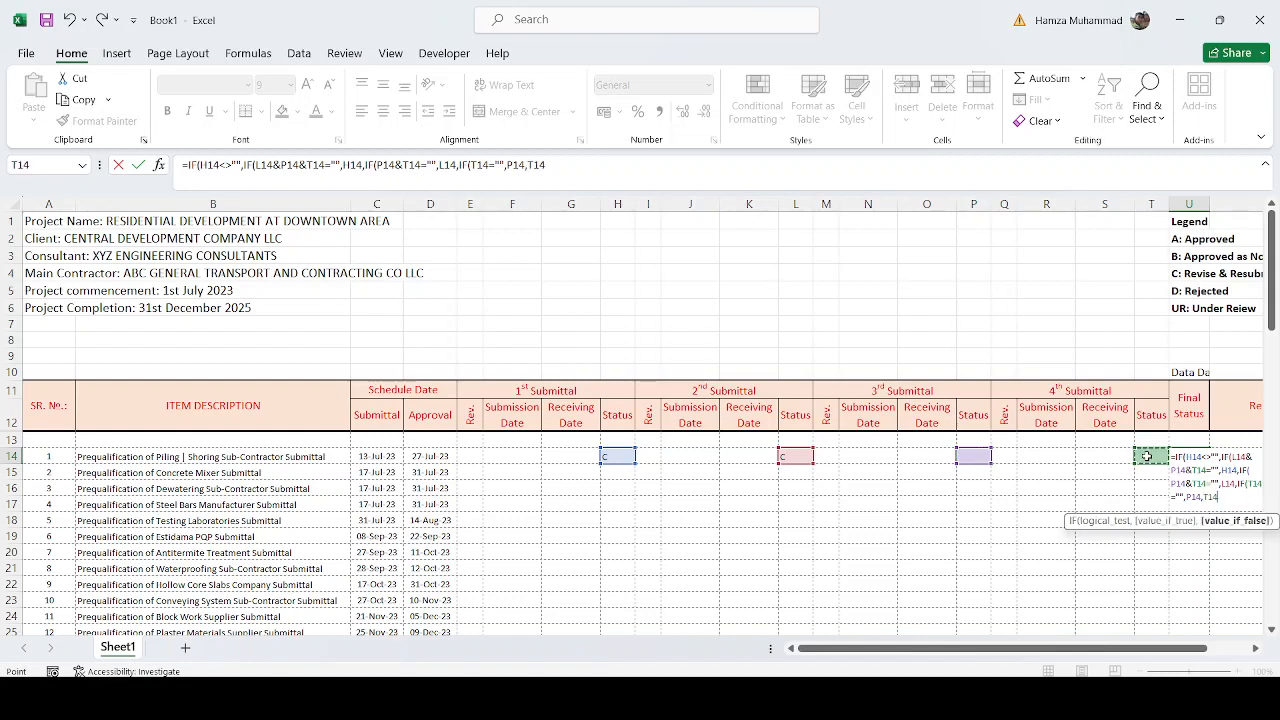
pyautogui.write(')')
pyautogui.write('),"")')
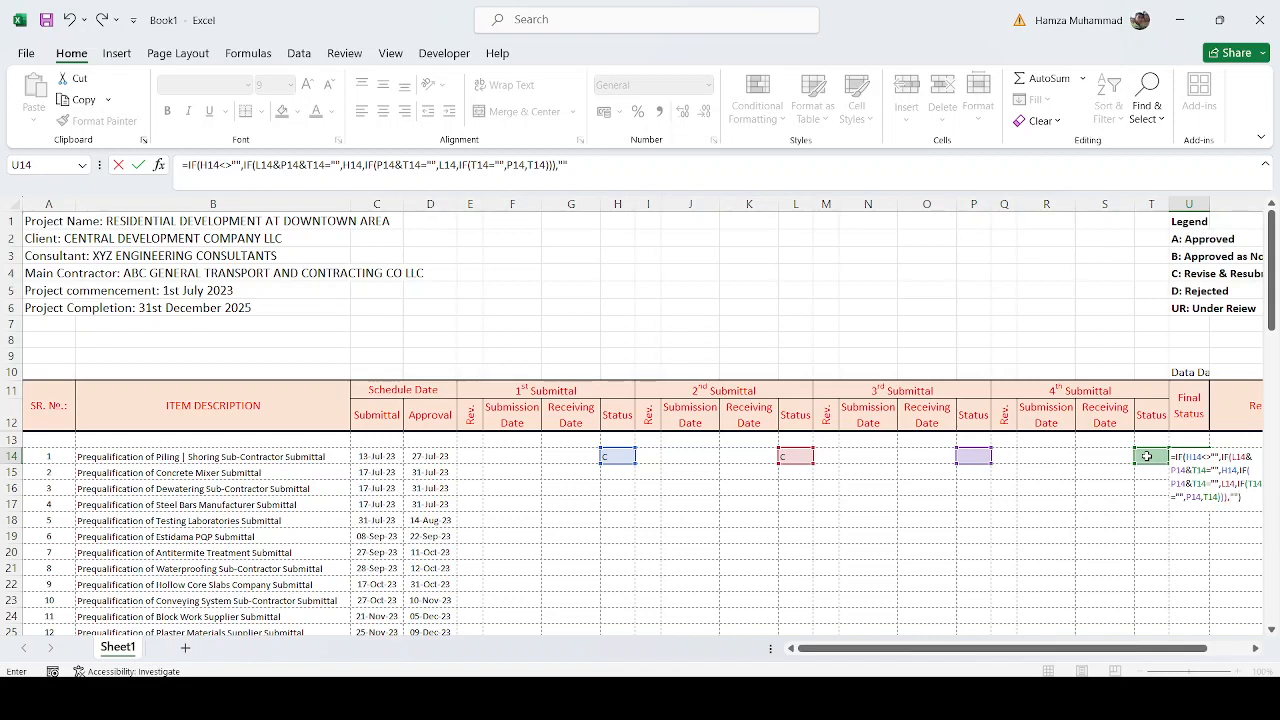
pyautogui.hotkey('ctrl', 'Return')
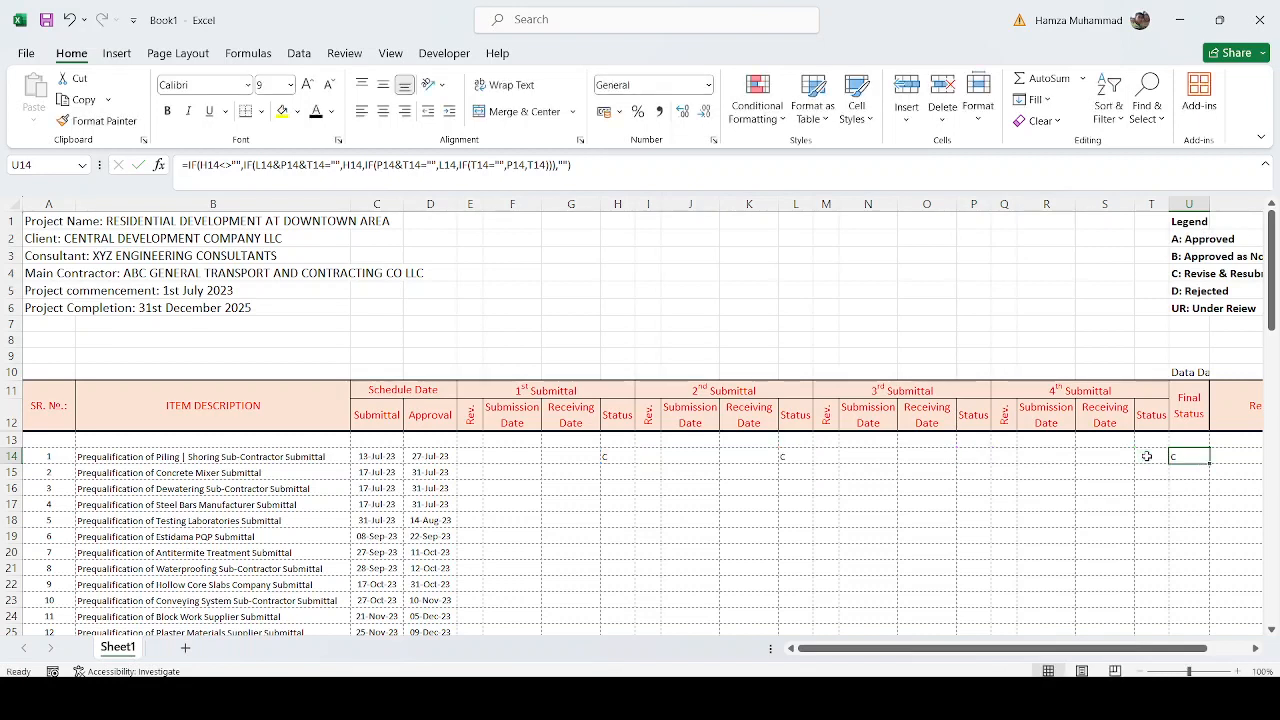
# Centre the contents of the Status columns H, L, P and T and the Final Status column U horizontally and vertically.
pyautogui.click(625, 202)
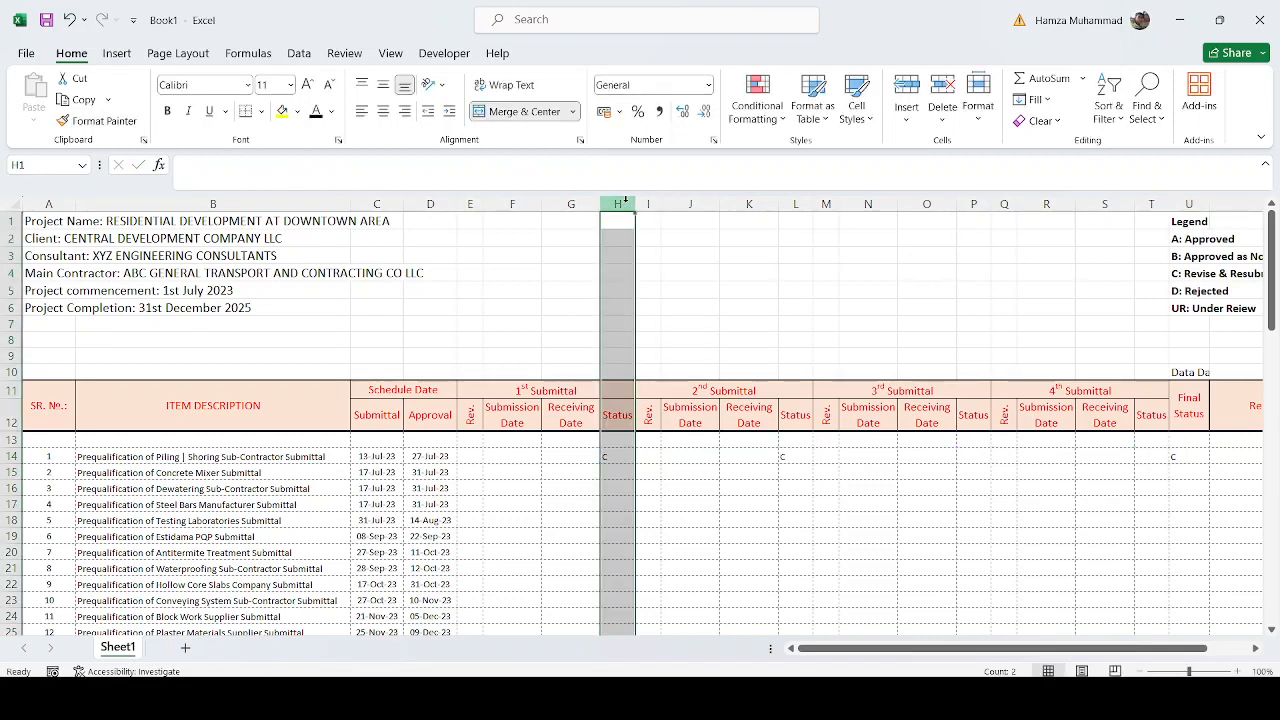
pyautogui.keyDown('ctrl'); pyautogui.click(798, 204); pyautogui.keyUp('ctrl')
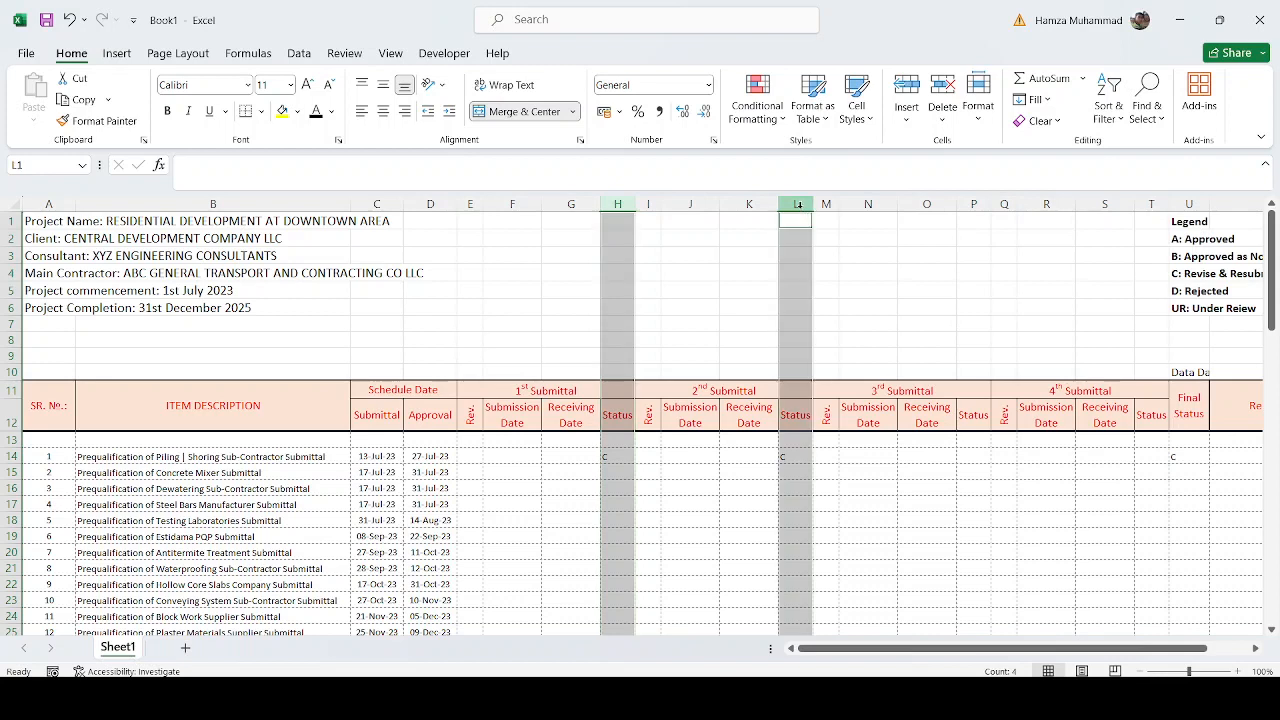
pyautogui.keyDown('ctrl'); pyautogui.click(975, 205); pyautogui.keyUp('ctrl')
pyautogui.moveTo(1151, 204); pyautogui.dragTo(1189, 204)
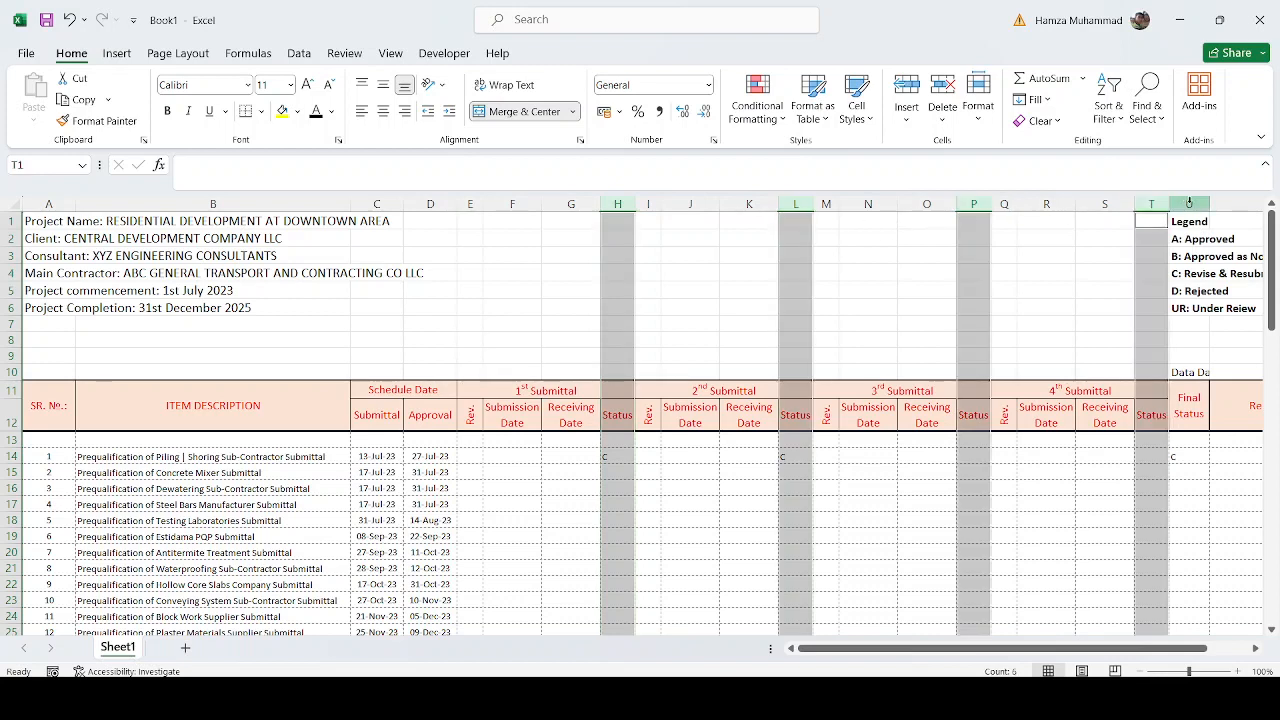
pyautogui.click(382, 111)
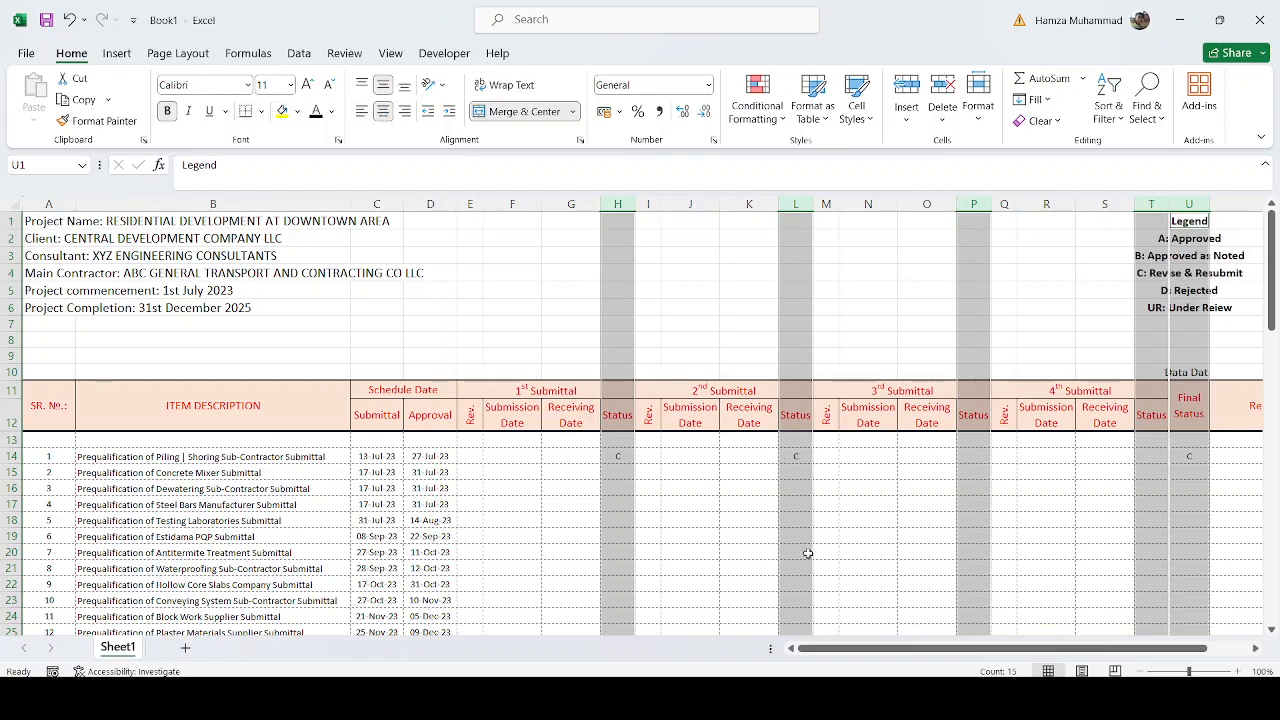
pyautogui.click(1100, 565)
# Left-align the cells of the legend block in T1:T6 and U1:U6.
pyautogui.moveTo(1152, 221); pyautogui.dragTo(1152, 308)
pyautogui.click(363, 112)
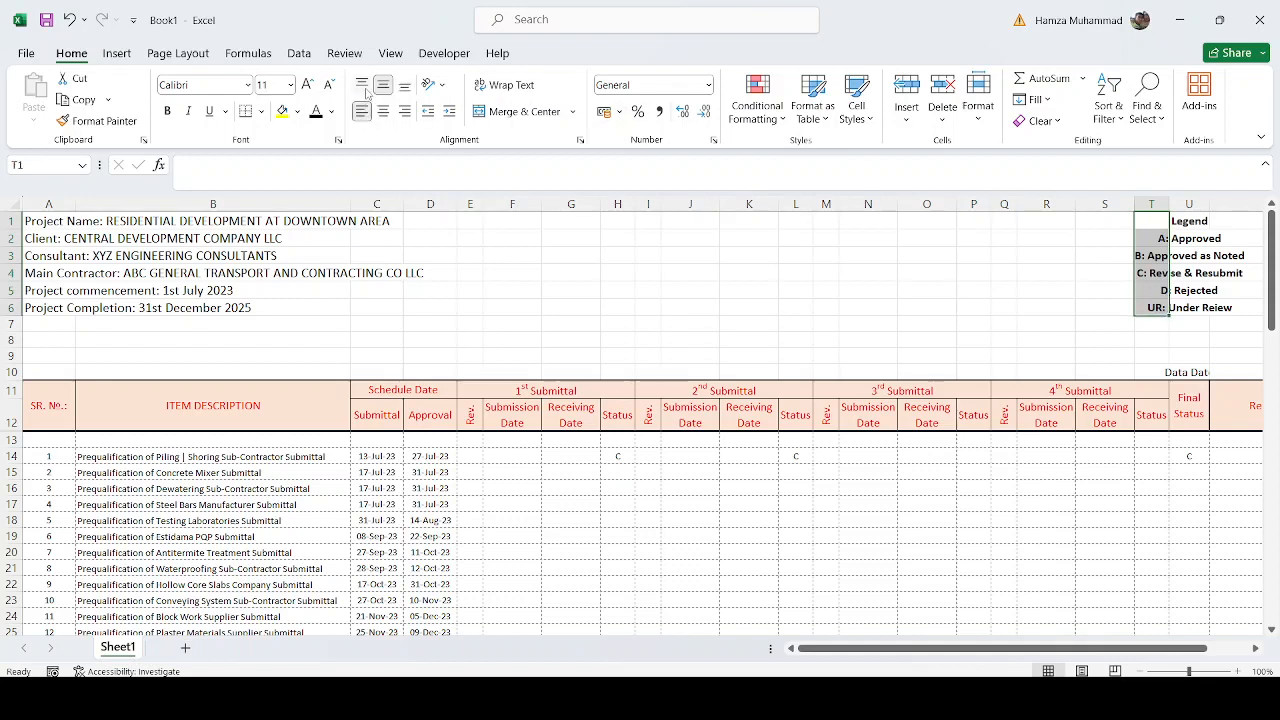
pyautogui.moveTo(1189, 221); pyautogui.dragTo(1192, 308)
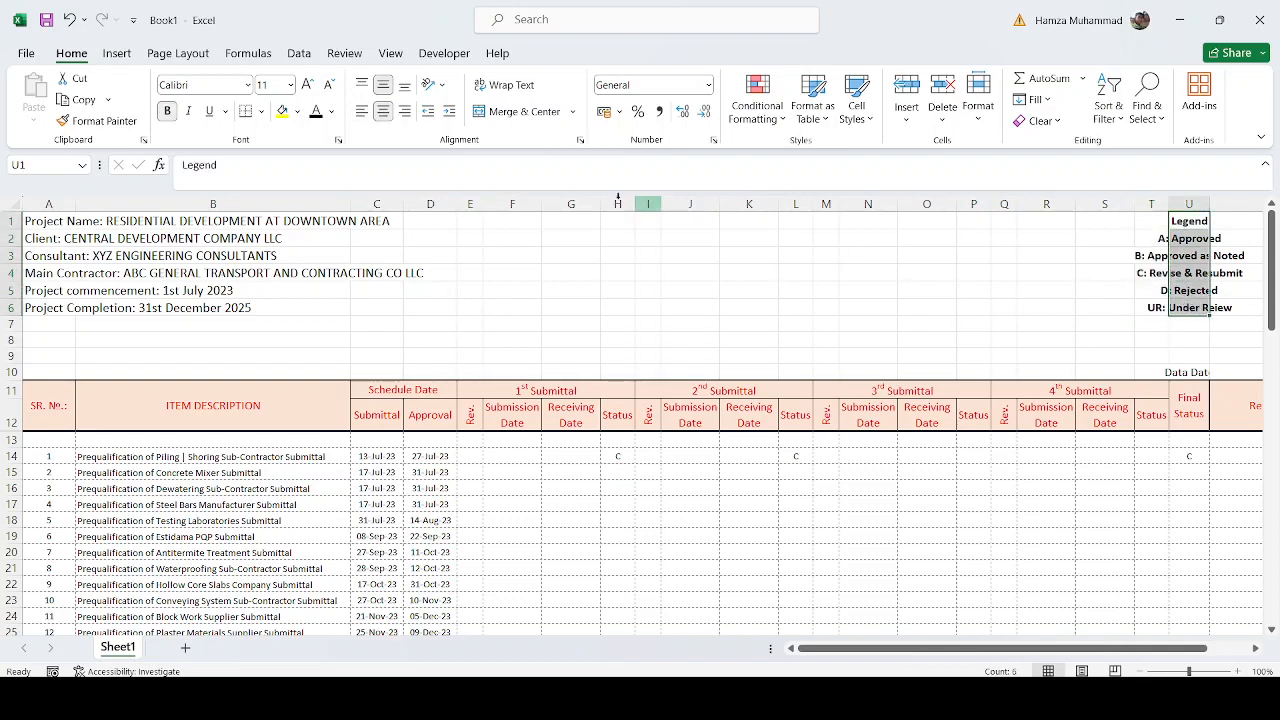
pyautogui.click(363, 112)
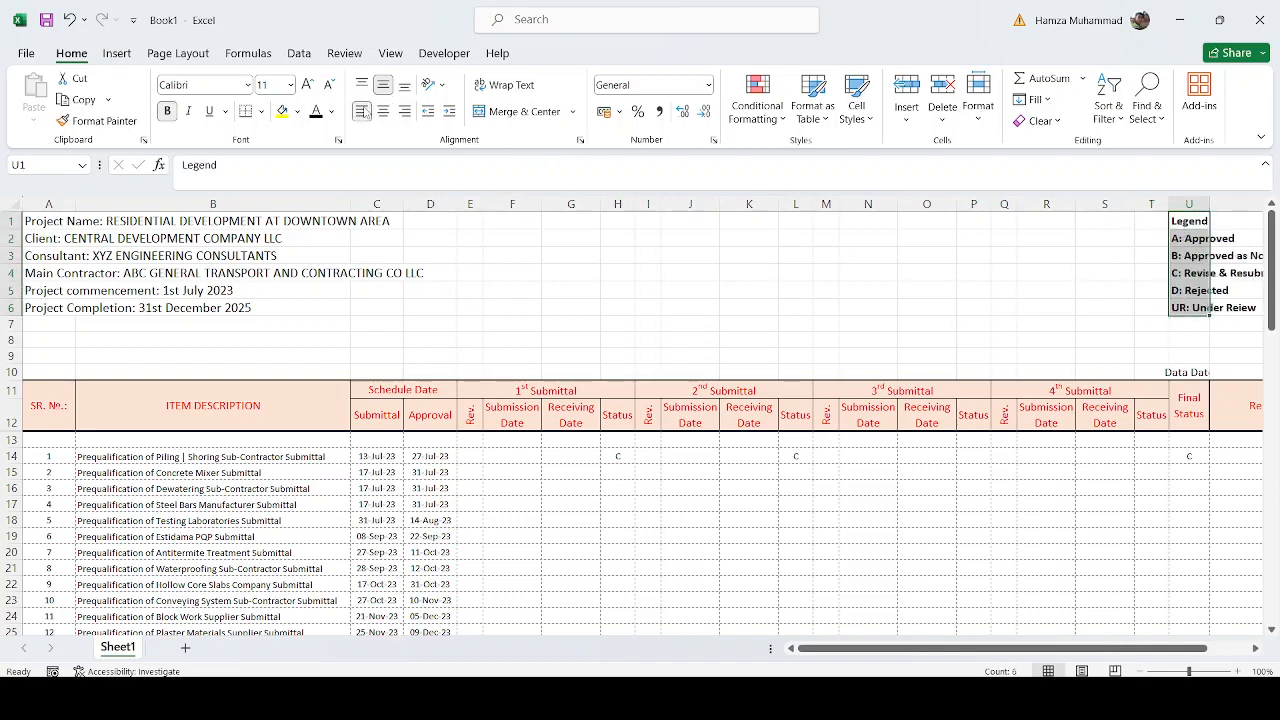
# Underline the Legend heading in U1.
pyautogui.click(1204, 222)
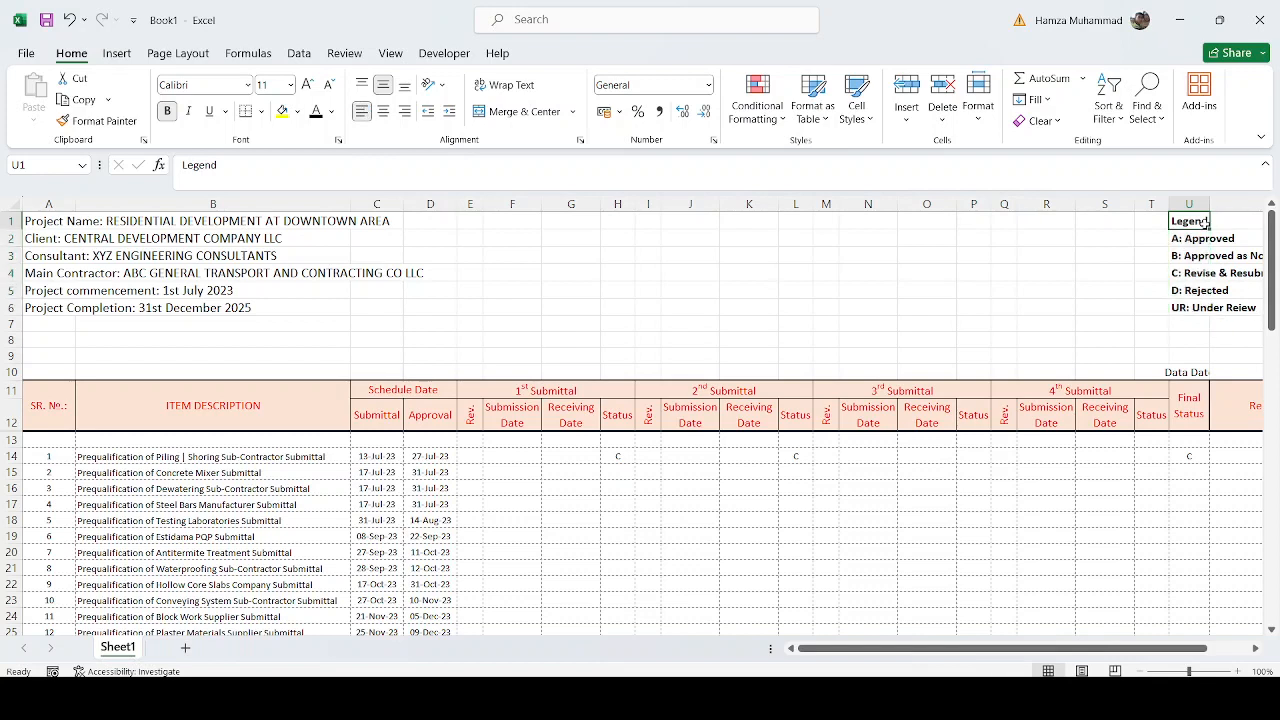
pyautogui.hotkey('ctrl', 'u')
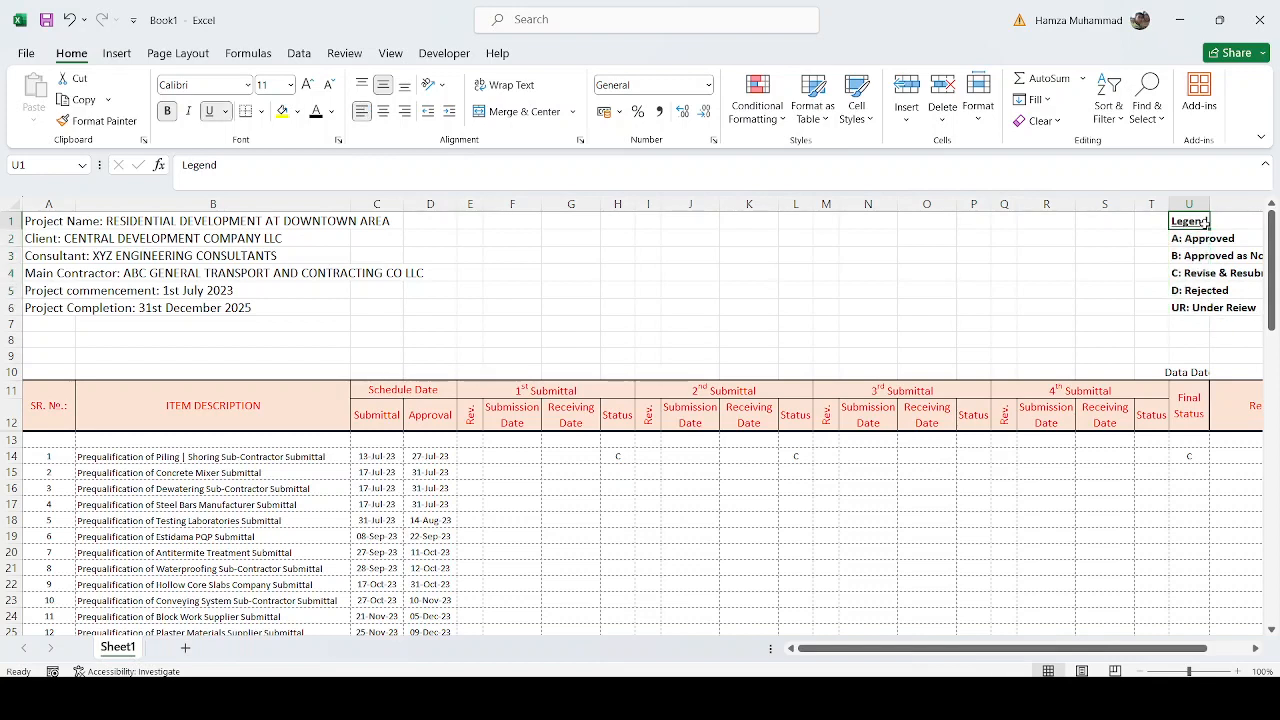
pyautogui.click(1052, 286)
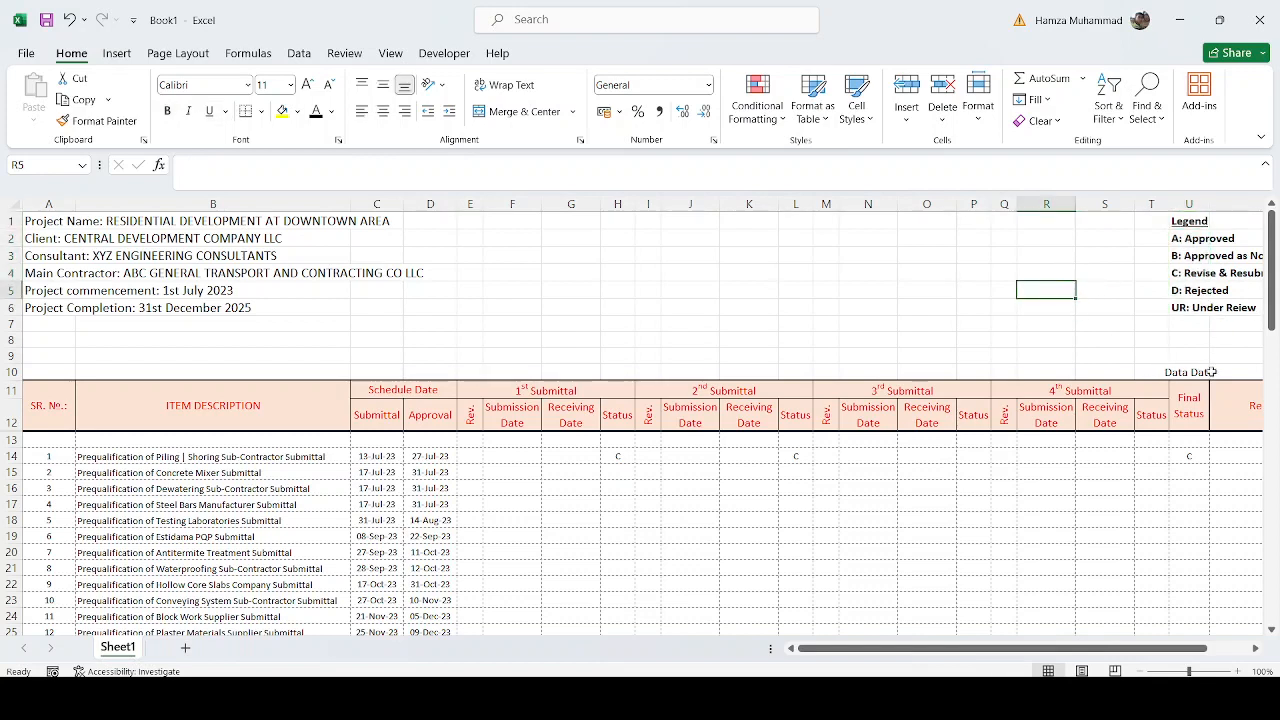
# Test the Final Status formula by setting the 2nd Submittal status in L14 to UR, and restore it to C.
pyautogui.click(797, 458)
pyautogui.write('UR')
pyautogui.press('Tab')
pyautogui.press('Tab')
pyautogui.press('Tab')
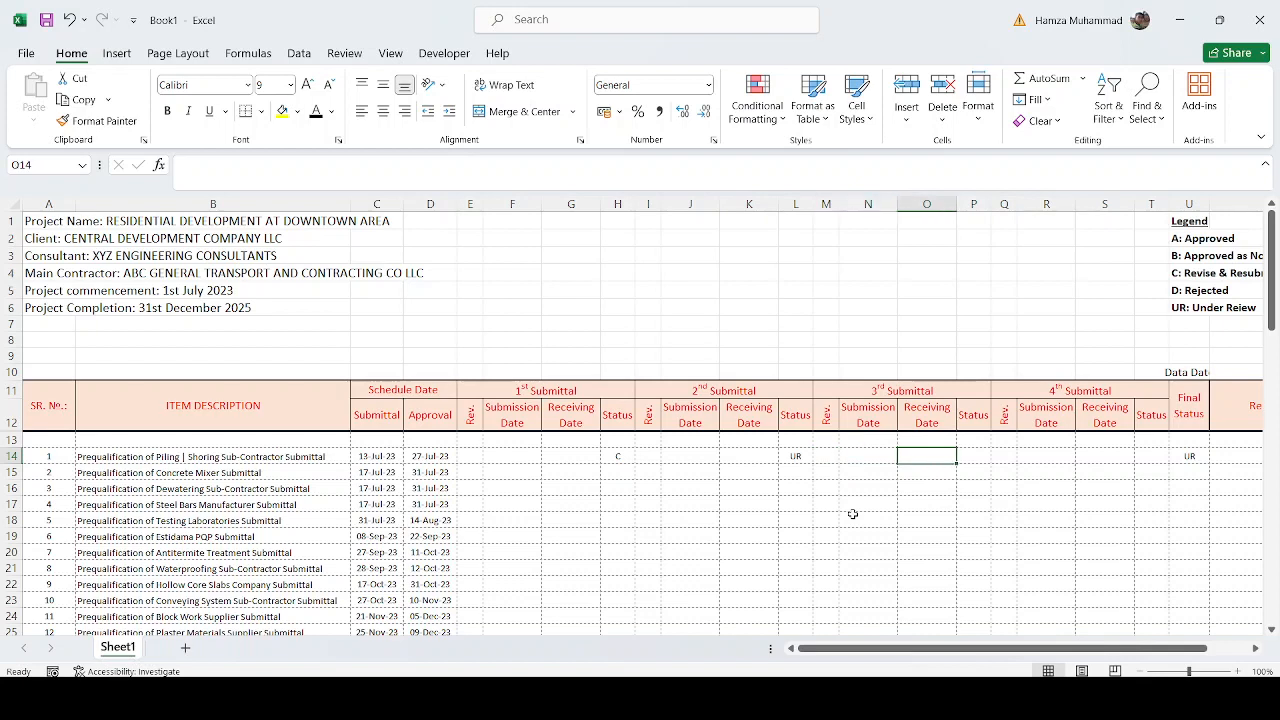
pyautogui.hotkey('shift', 'Tab')
pyautogui.hotkey('shift', 'Tab')
pyautogui.hotkey('shift', 'Tab')
pyautogui.write('C')
pyautogui.press('Tab')
# Enter B as the 3rd Submittal status of the Piling | Shoring Sub-Contractor item in P14.
pyautogui.press('Tab')
pyautogui.press('Tab')
pyautogui.press('Tab')
pyautogui.press('Tab')
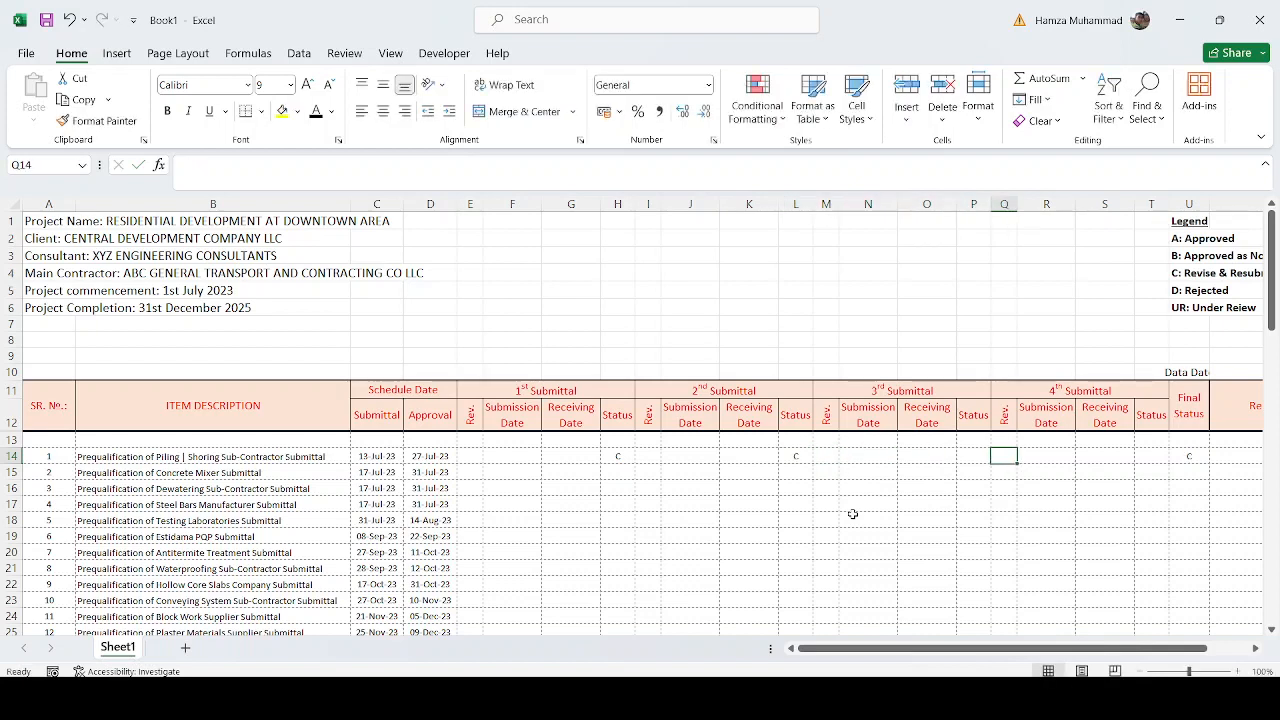
pyautogui.hotkey('shift', 'Tab')
pyautogui.write('B')
pyautogui.hotkey('ctrl', 'Return')
# Enter A as the 4th Submittal status of the Piling | Shoring Sub-Contractor item in T14.
pyautogui.press('Tab')
pyautogui.press('Tab')
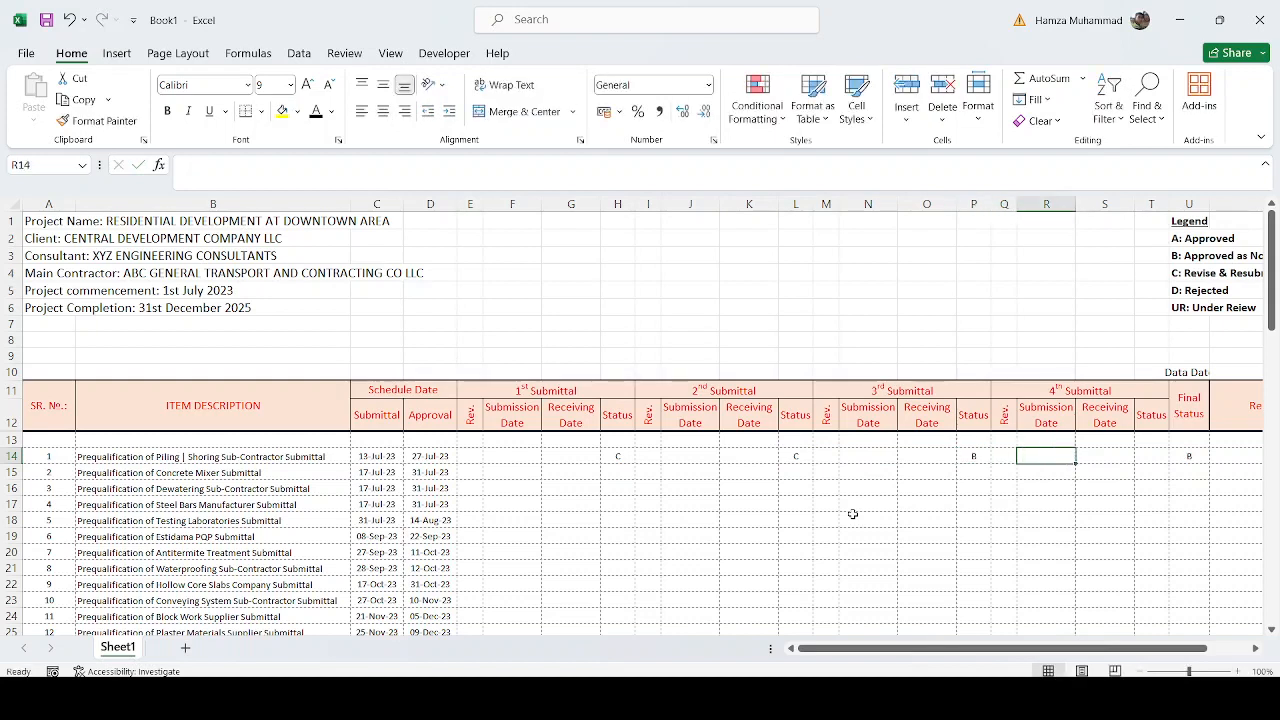
pyautogui.press('Tab')
pyautogui.press('Tab')
pyautogui.press('Tab')
pyautogui.hotkey('shift', 'Tab')
pyautogui.write('A')
pyautogui.press('Return')
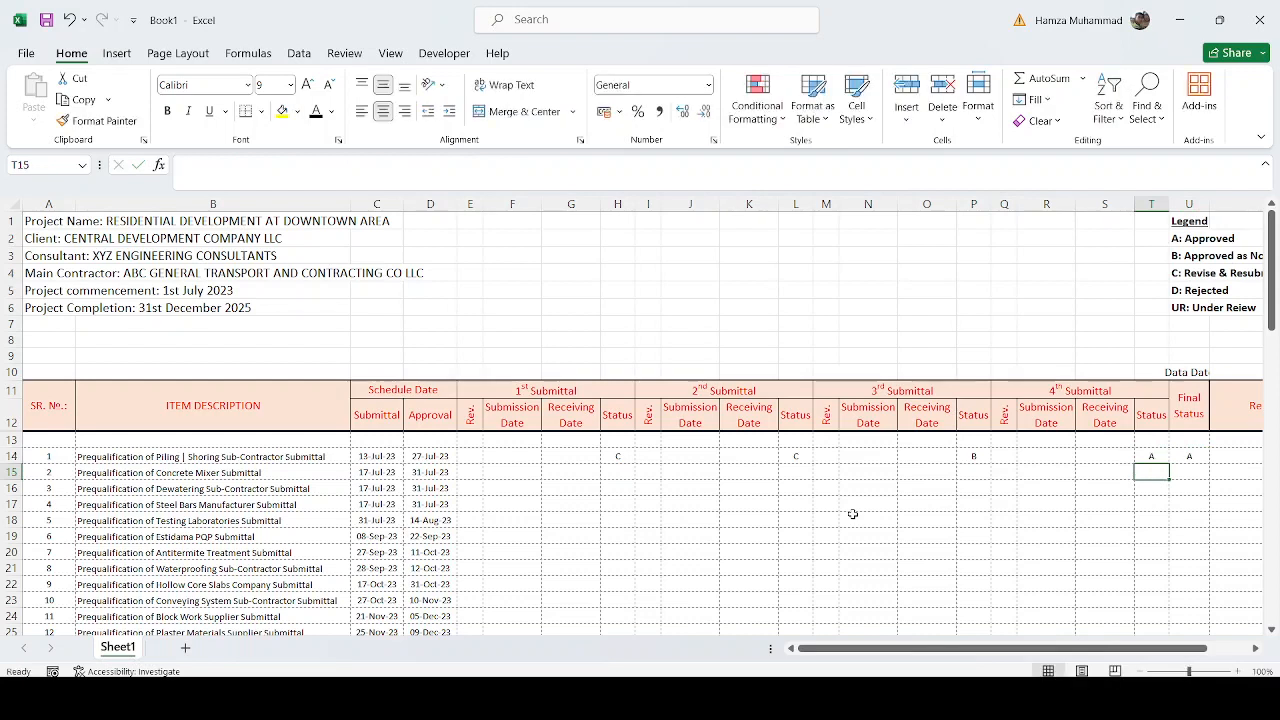
# Examine row 14 of the log from the Final Status and Remarks cells back to the 1st Submittal Submission and Receiving Date cells.
pyautogui.click(1191, 456)
pyautogui.press('Tab')
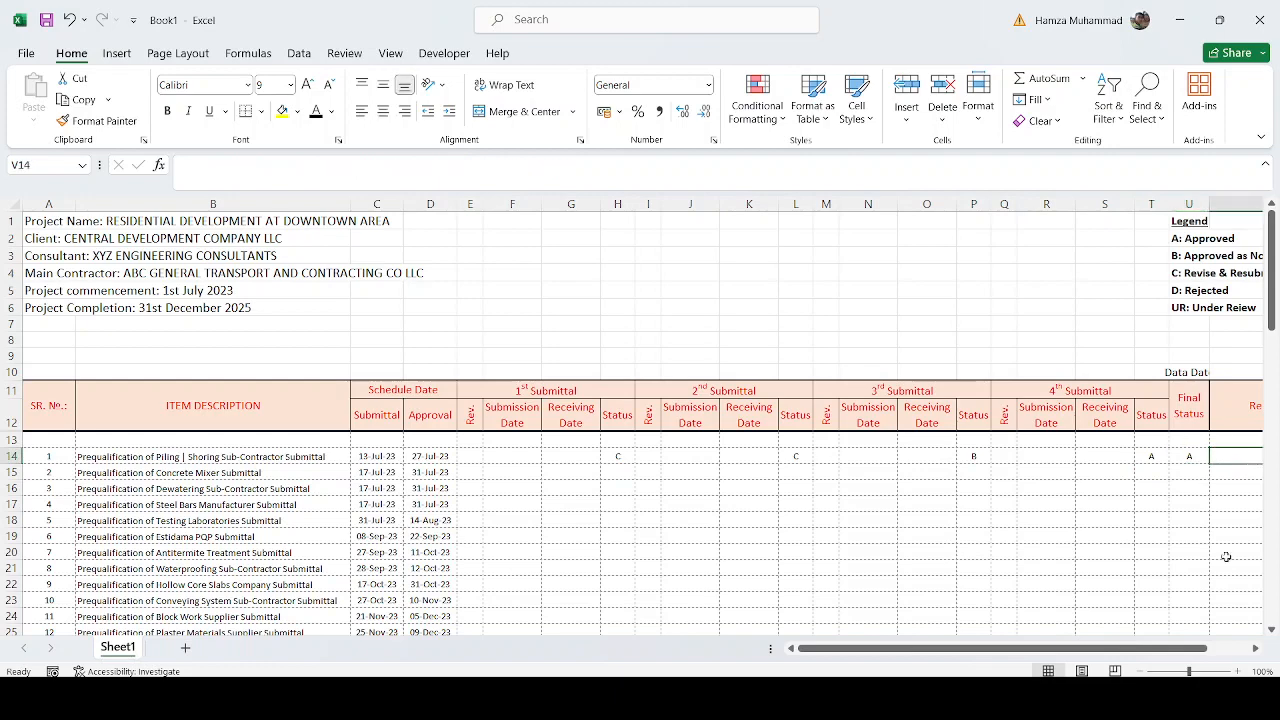
pyautogui.click(1255, 648)
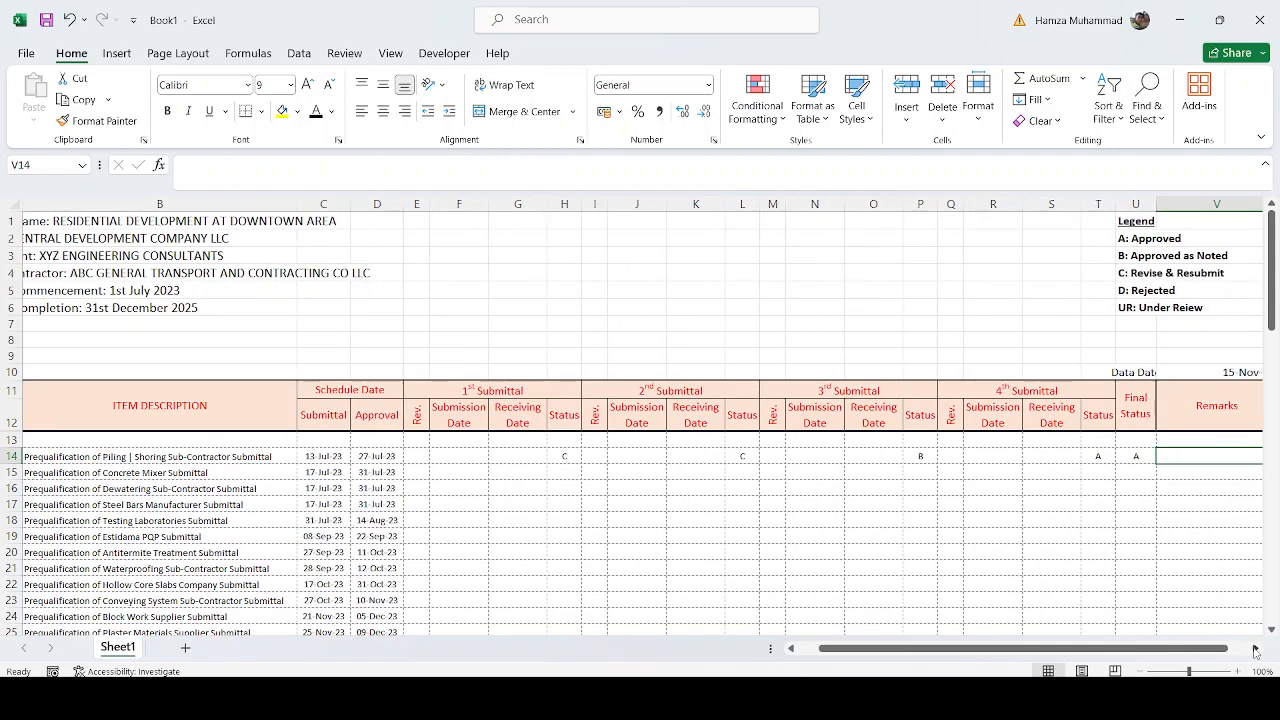
pyautogui.click(1255, 648)
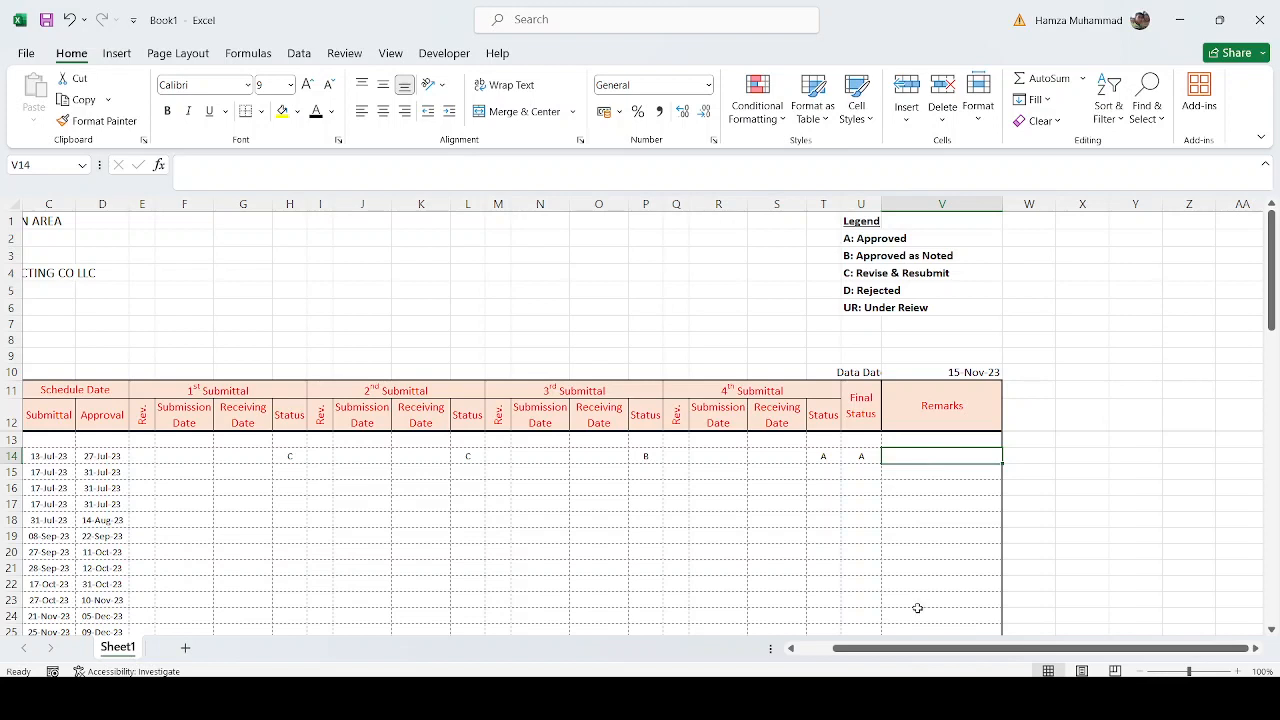
pyautogui.moveTo(912, 650); pyautogui.dragTo(868, 650)
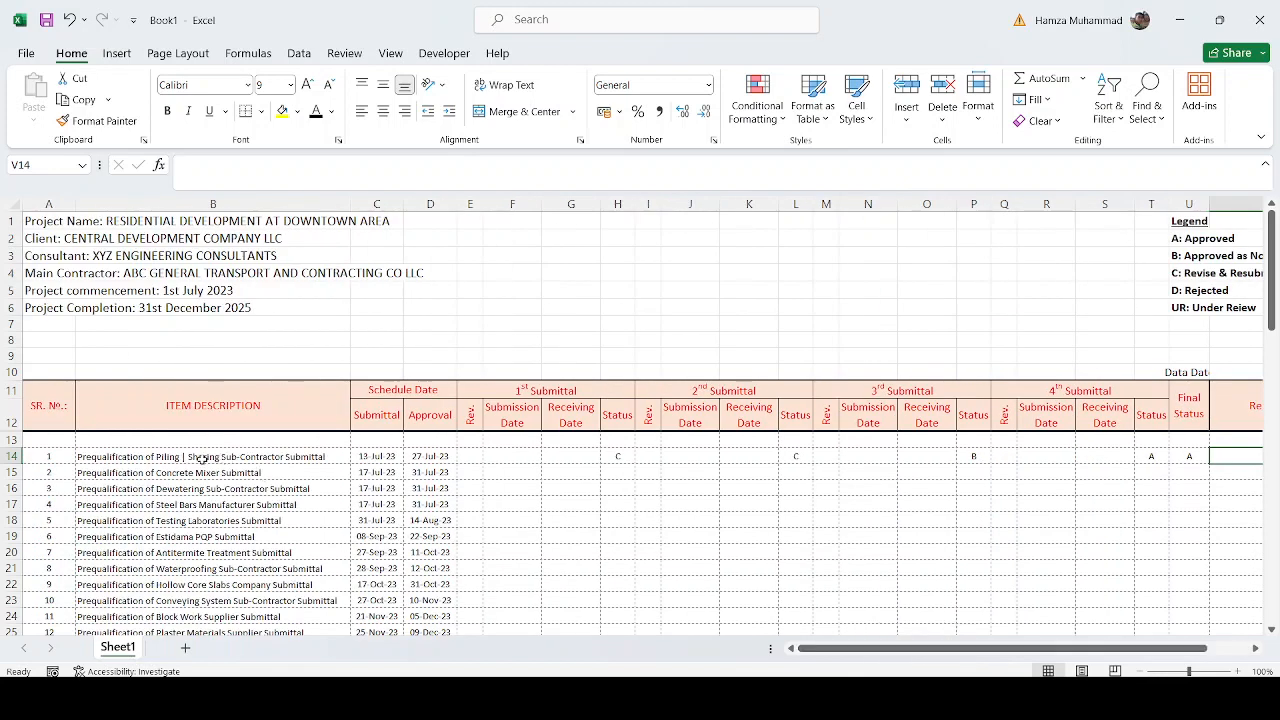
pyautogui.moveTo(1190, 655); pyautogui.dragTo(1210, 650)
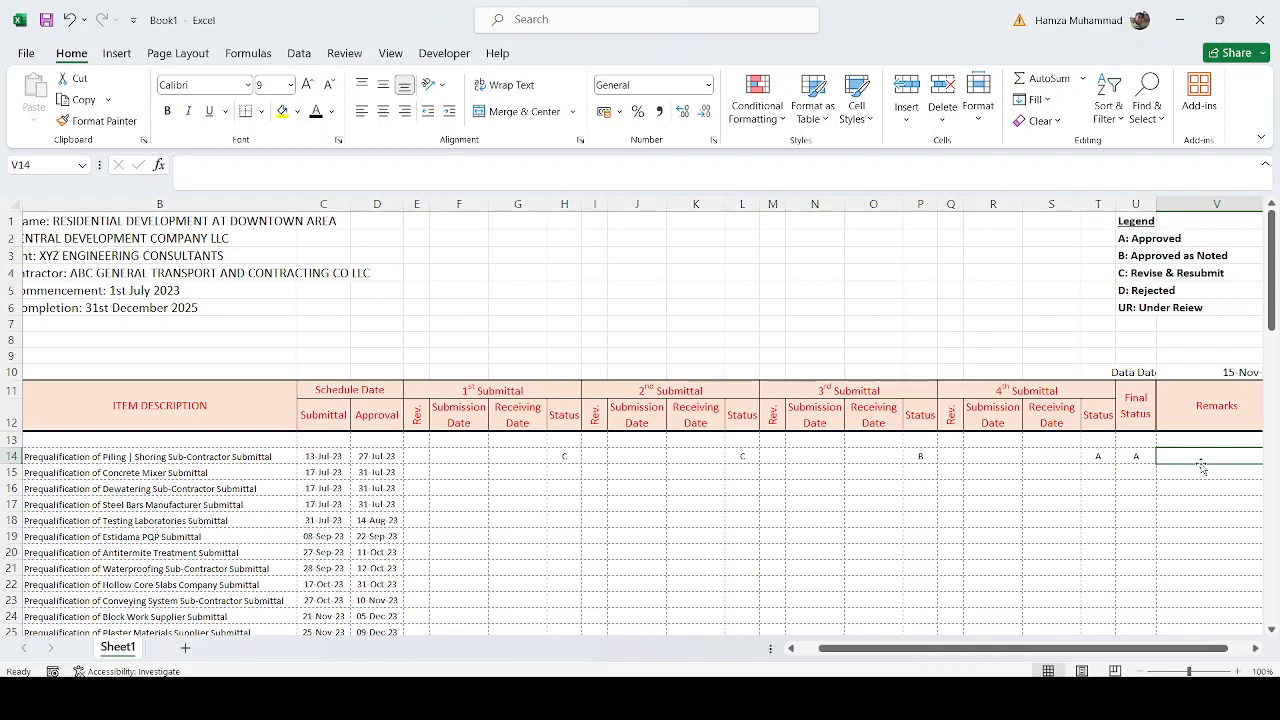
pyautogui.click(467, 457)
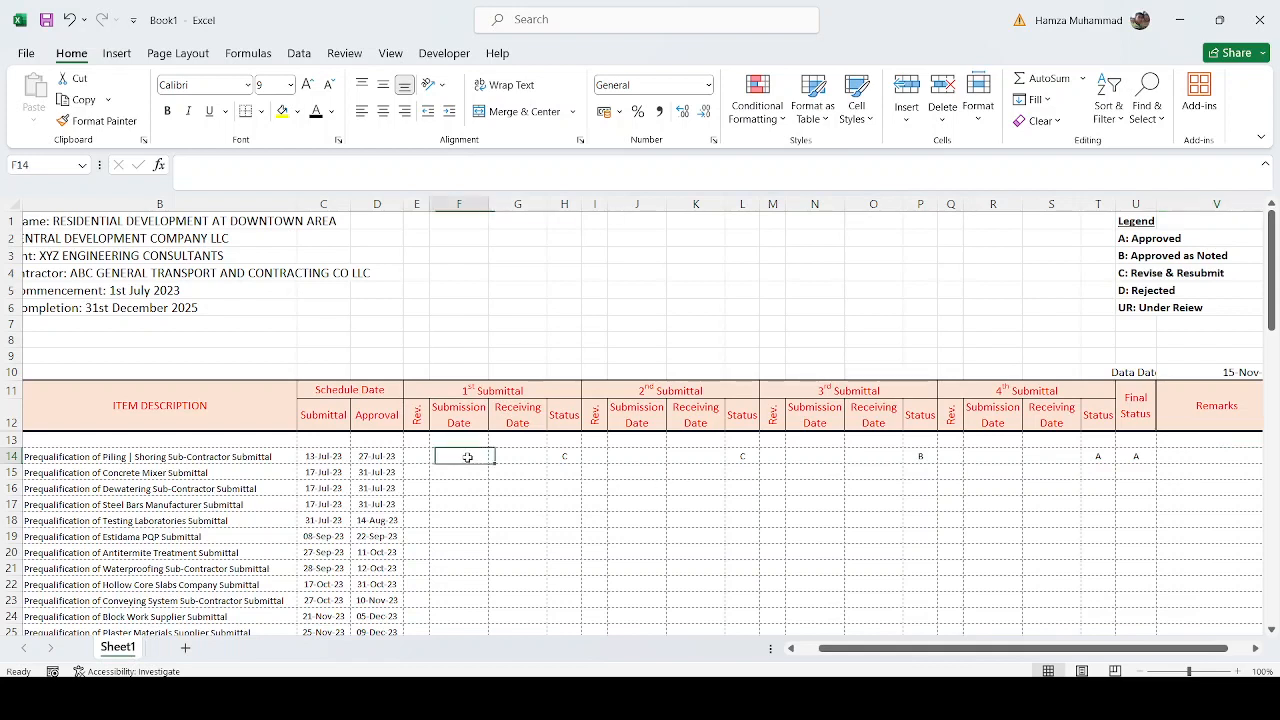
pyautogui.click(503, 457)
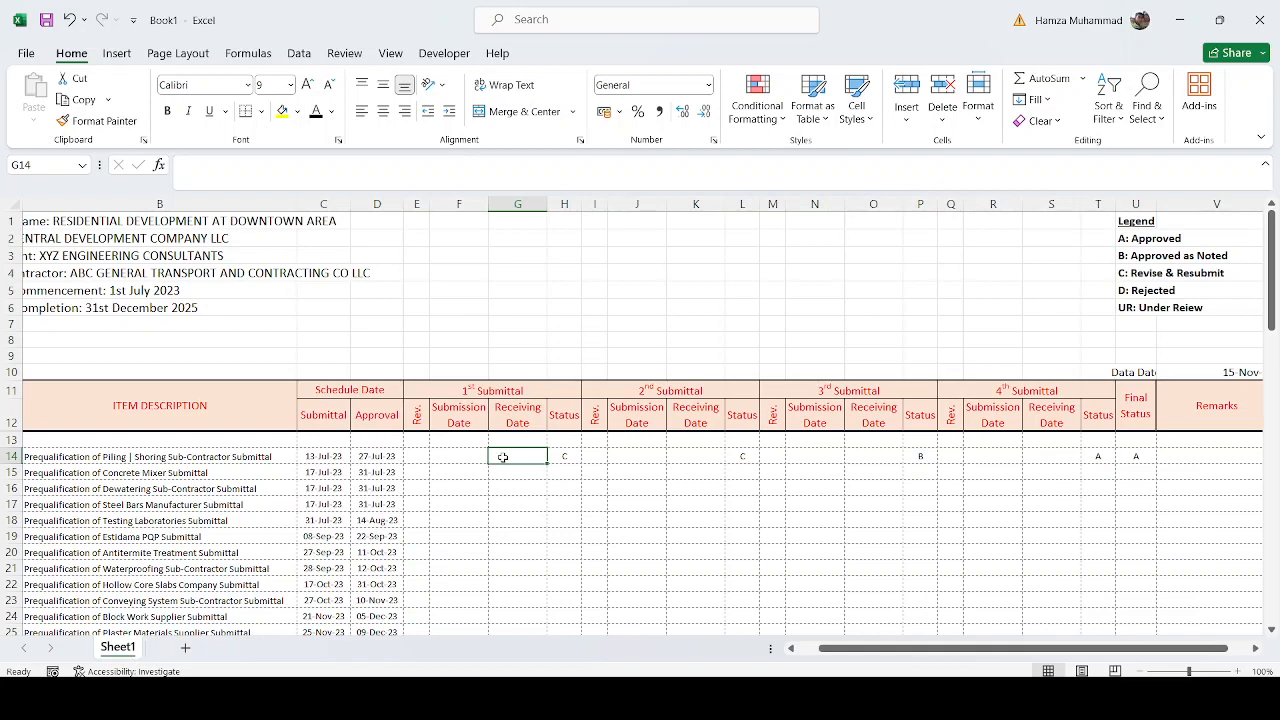
pyautogui.click(471, 457)
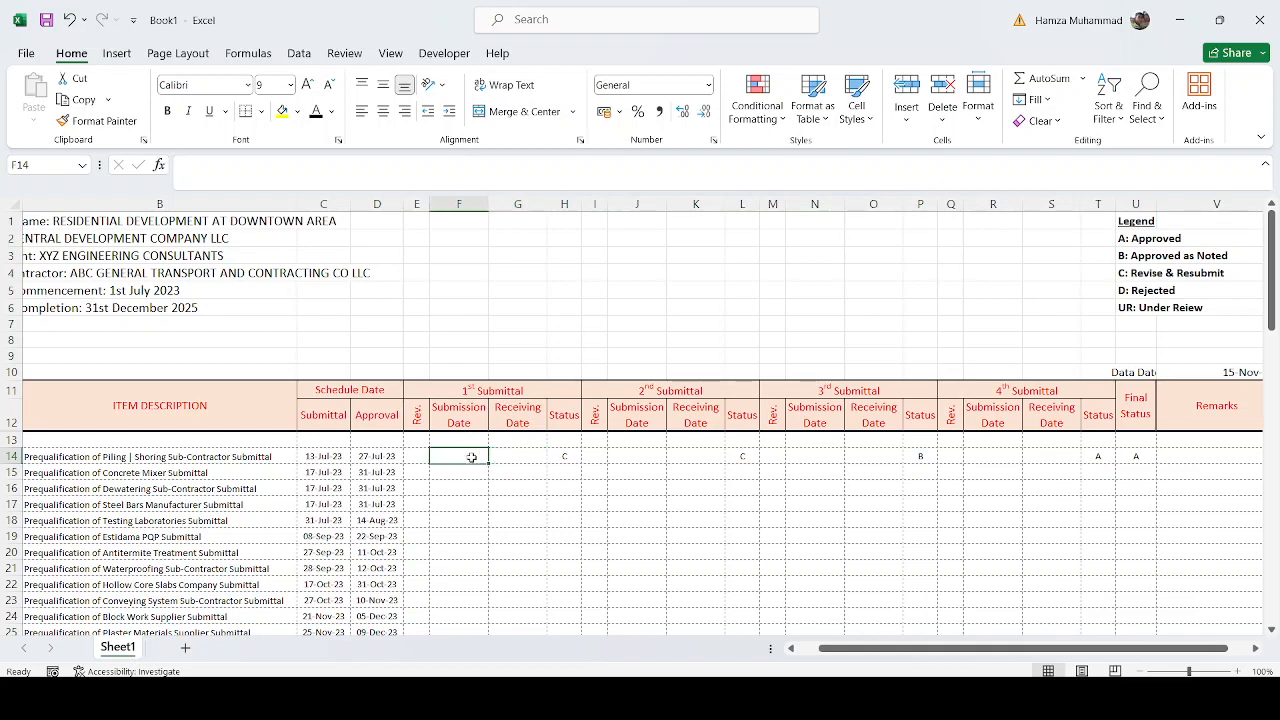
# Fill the Final Status formula from U14 down the log to row 51.
pyautogui.click(504, 461)
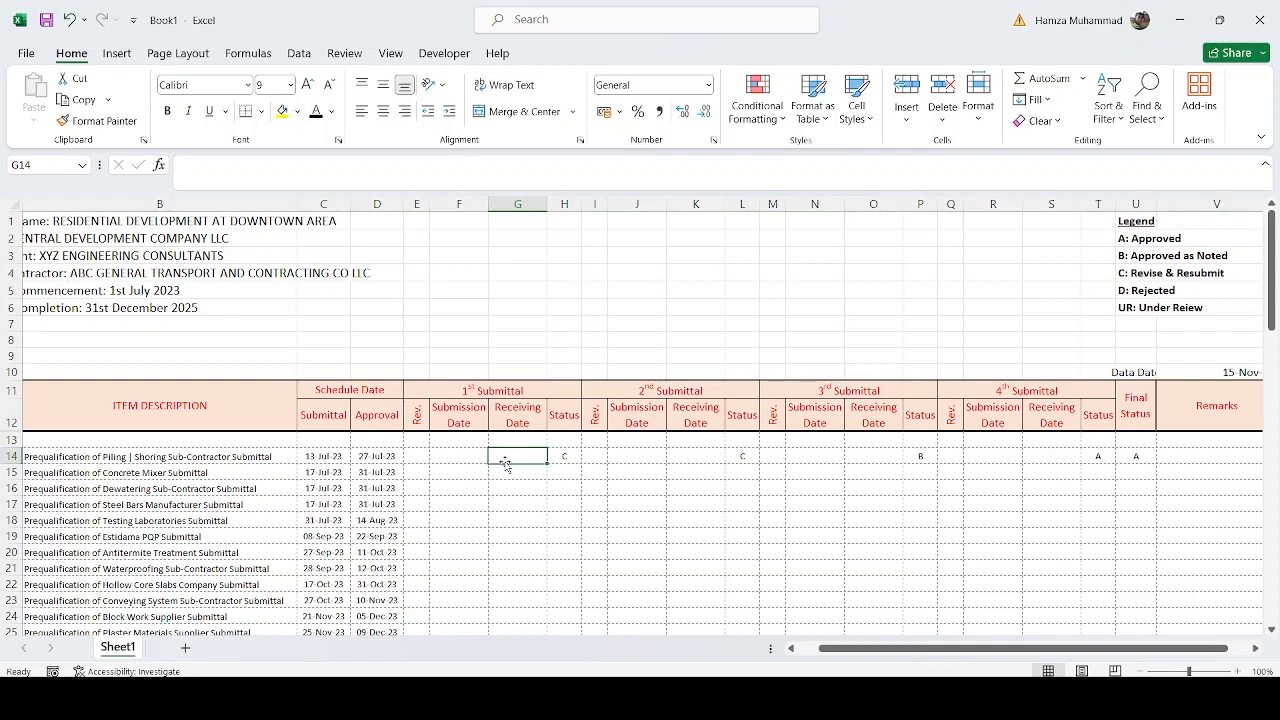
pyautogui.click(563, 454)
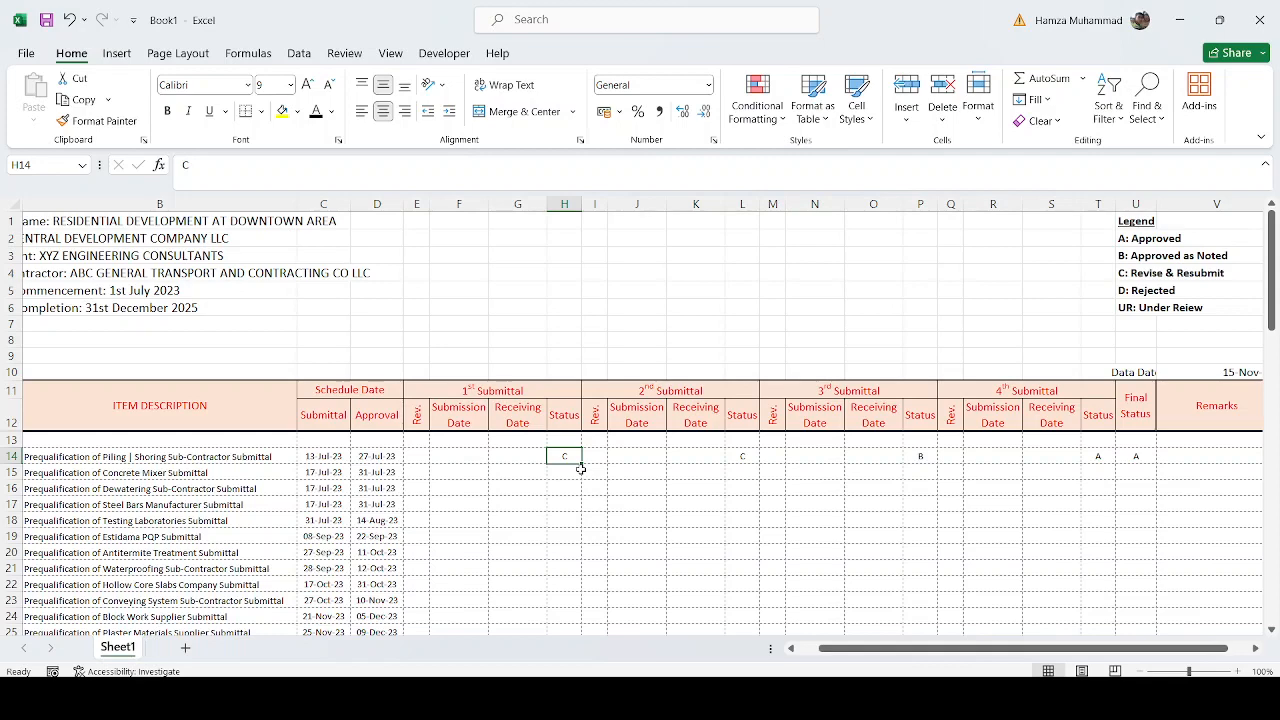
pyautogui.click(1136, 454)
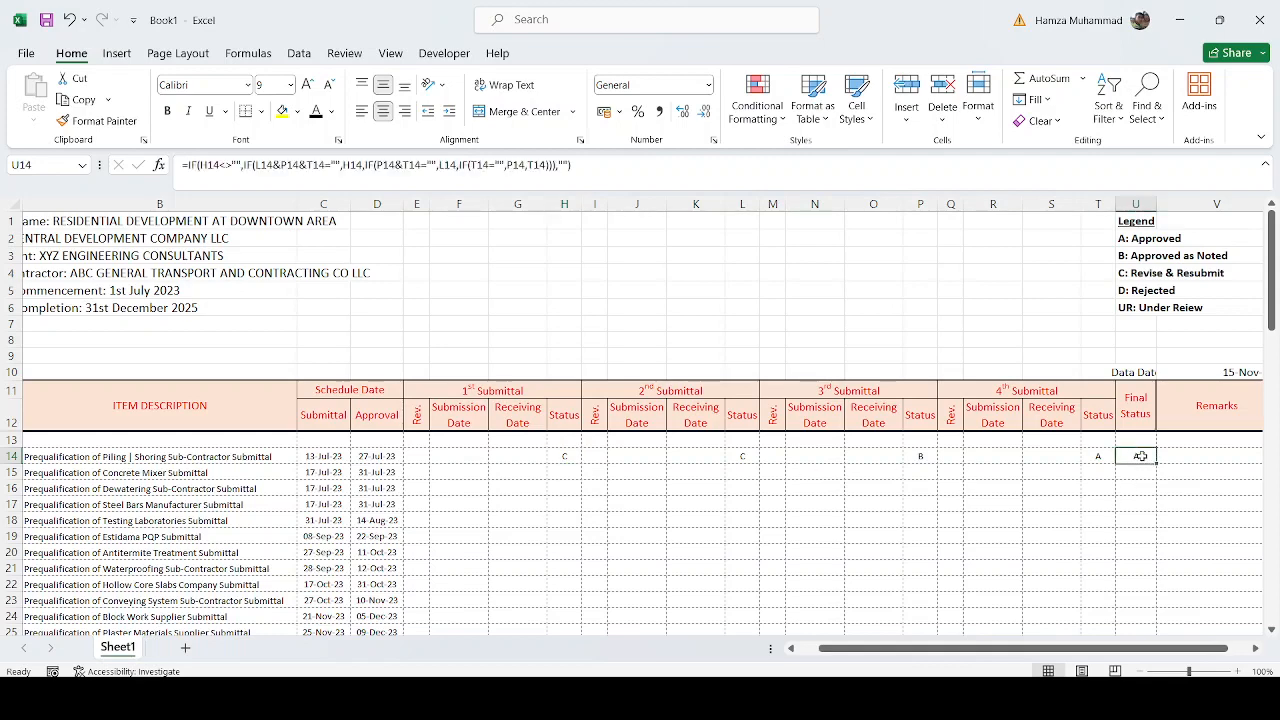
pyautogui.moveTo(1157, 465); pyautogui.dragTo(1147, 583)
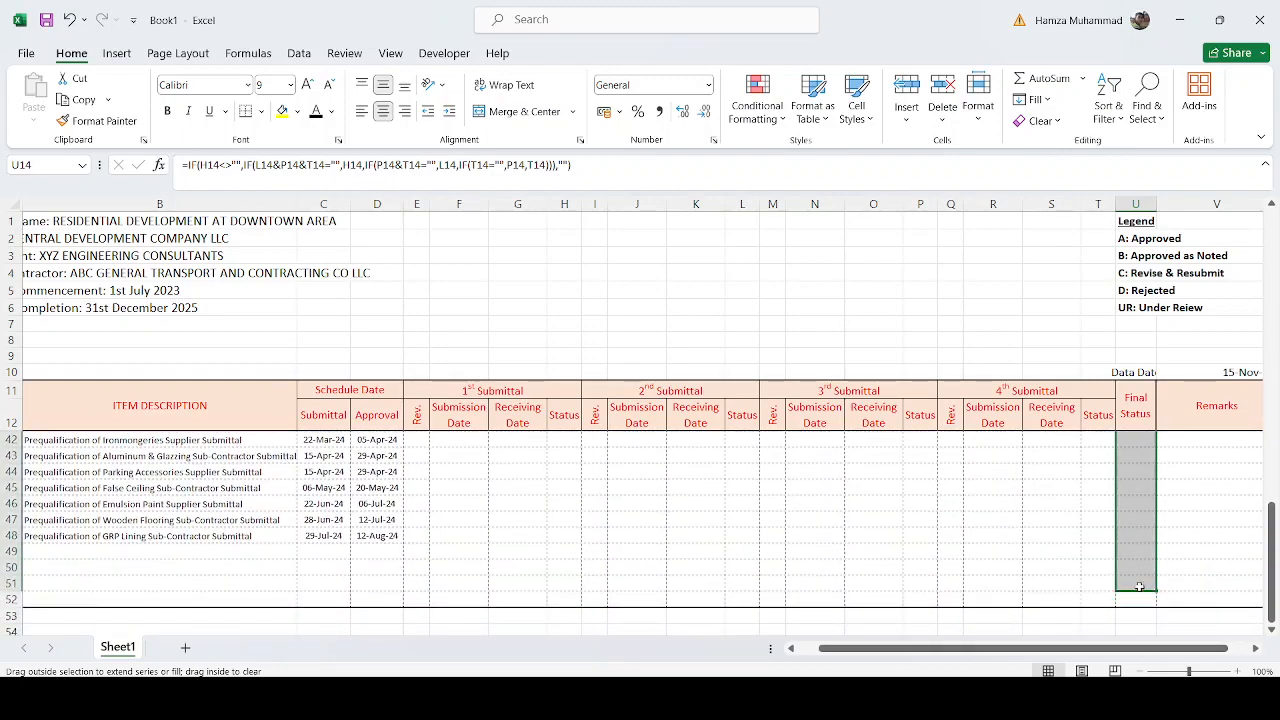
pyautogui.scroll(10, 1124, 590)
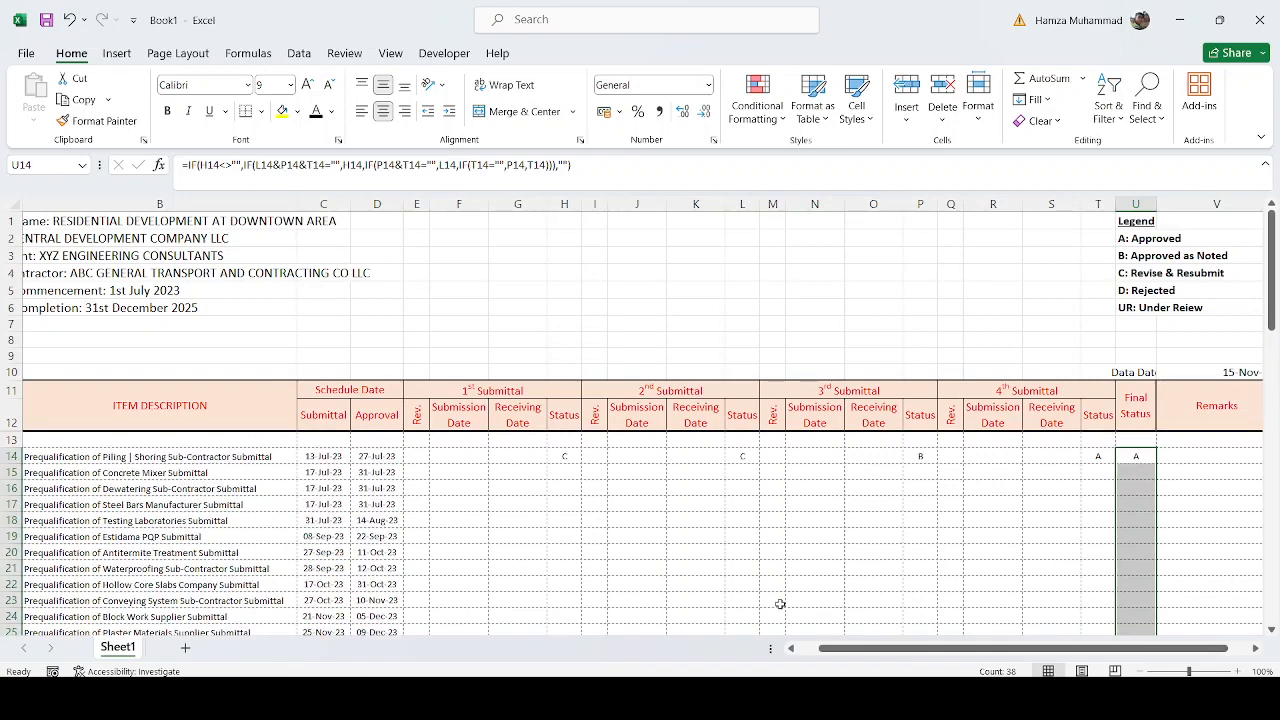
pyautogui.scroll(-2, 773, 545)
pyautogui.scroll(-9, 773, 546)
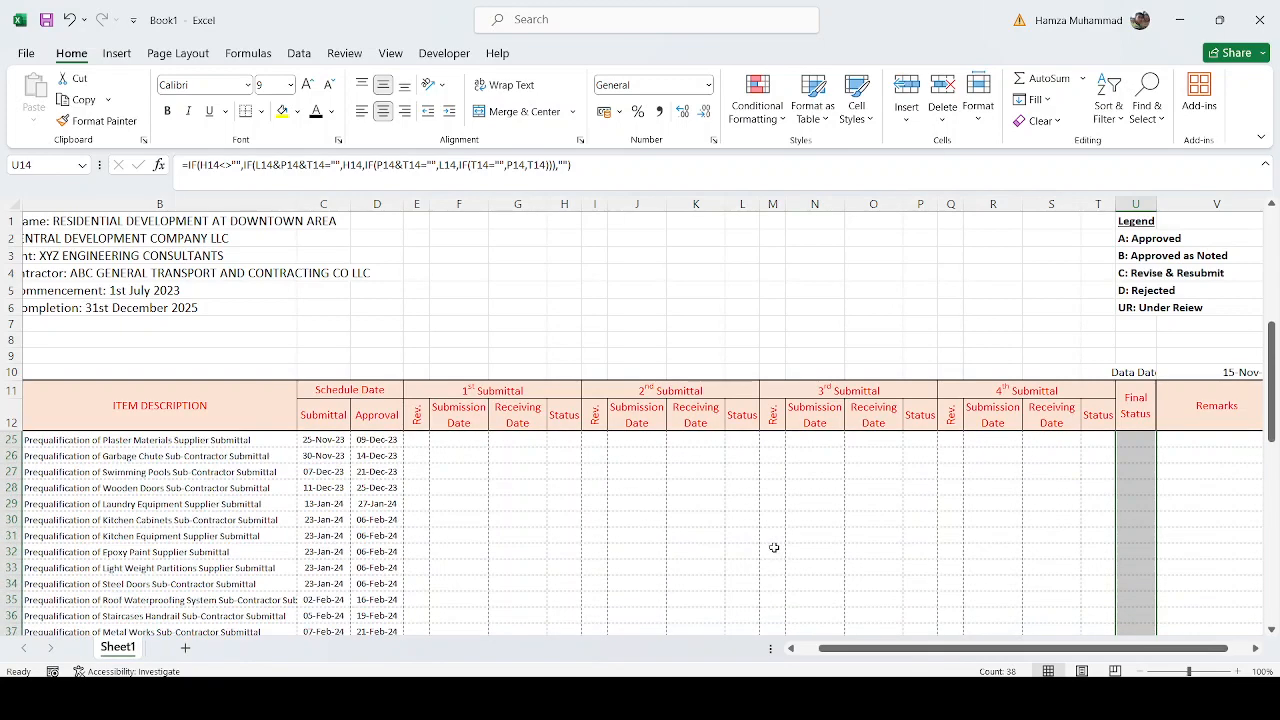
# Start a heading reading "Summary of Civil/Arch" in B55 below the log.
pyautogui.click(167, 585)
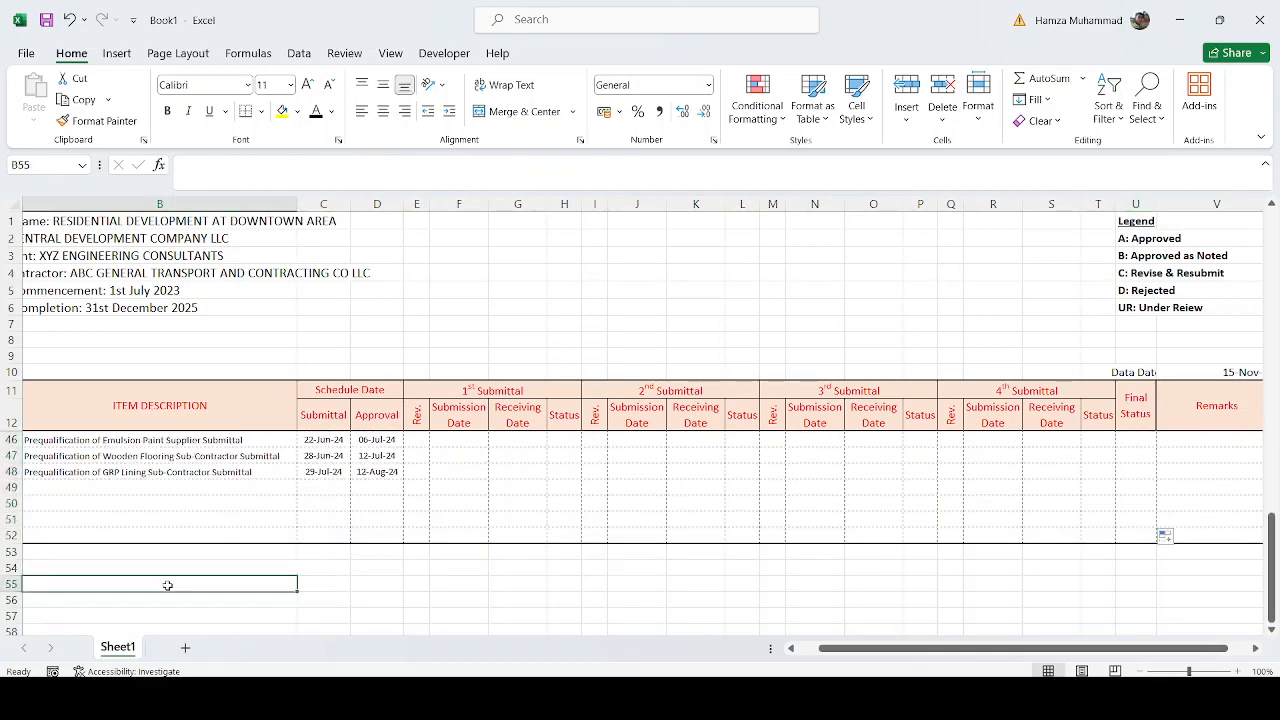
pyautogui.write('u')
pyautogui.press('BackSpace')
pyautogui.write('Summary of Cigil')
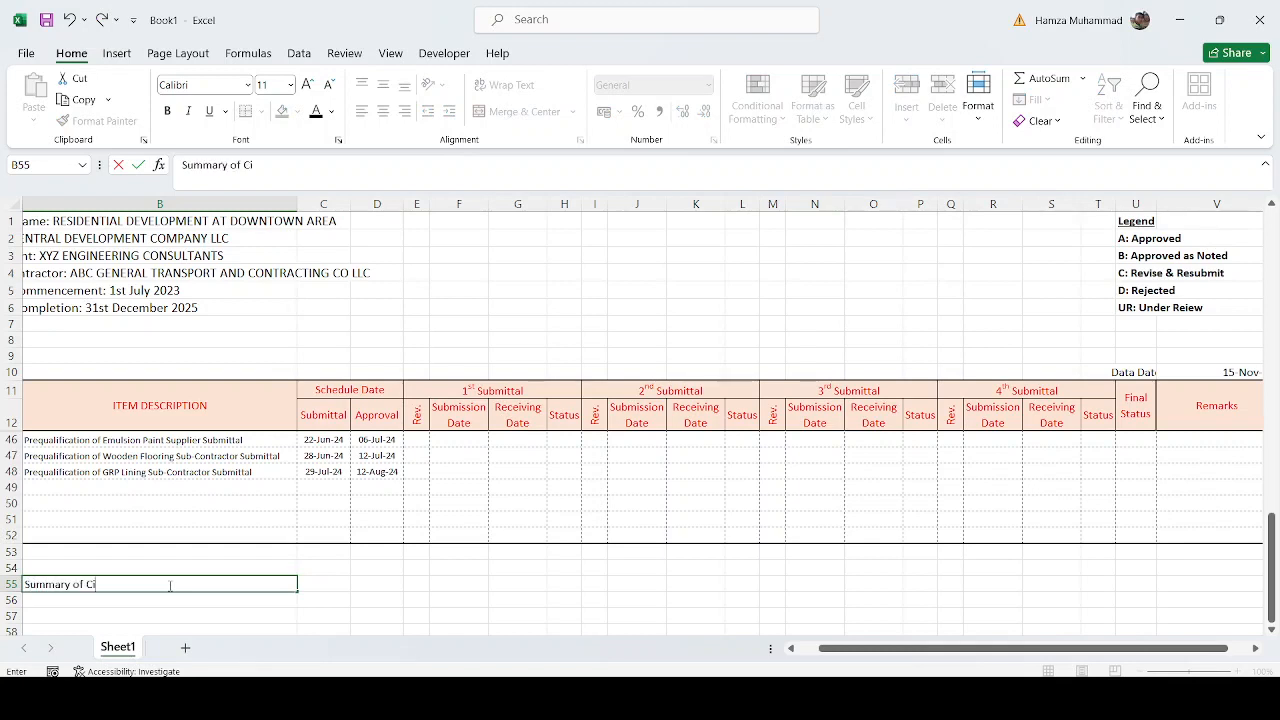
pyautogui.press('BackSpace')
pyautogui.press('BackSpace')
pyautogui.write('vil/Arch')
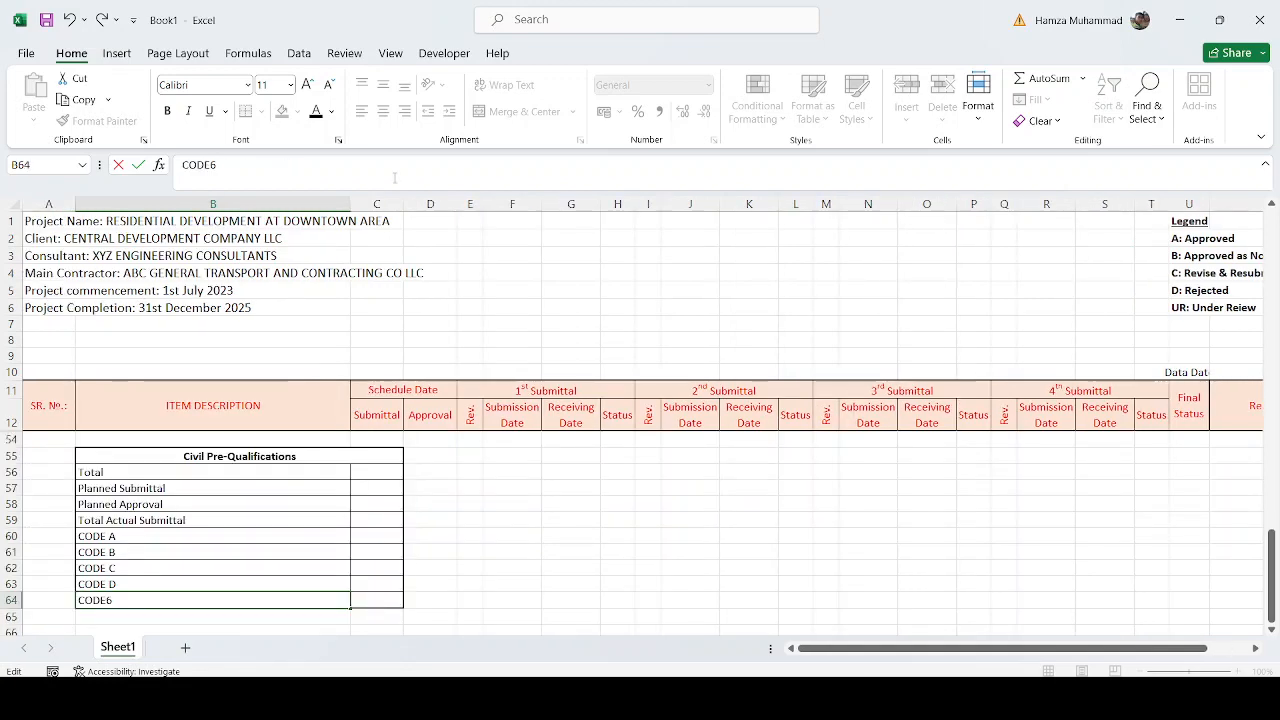
# Correct the last row label of the Civil Pre-Qualifications summary table in B64 to CODEUR.
pyautogui.press('BackSpace')
pyautogui.write('ur')
pyautogui.press('BackSpace')
pyautogui.press('BackSpace')
pyautogui.write('UR')
pyautogui.press('Return')
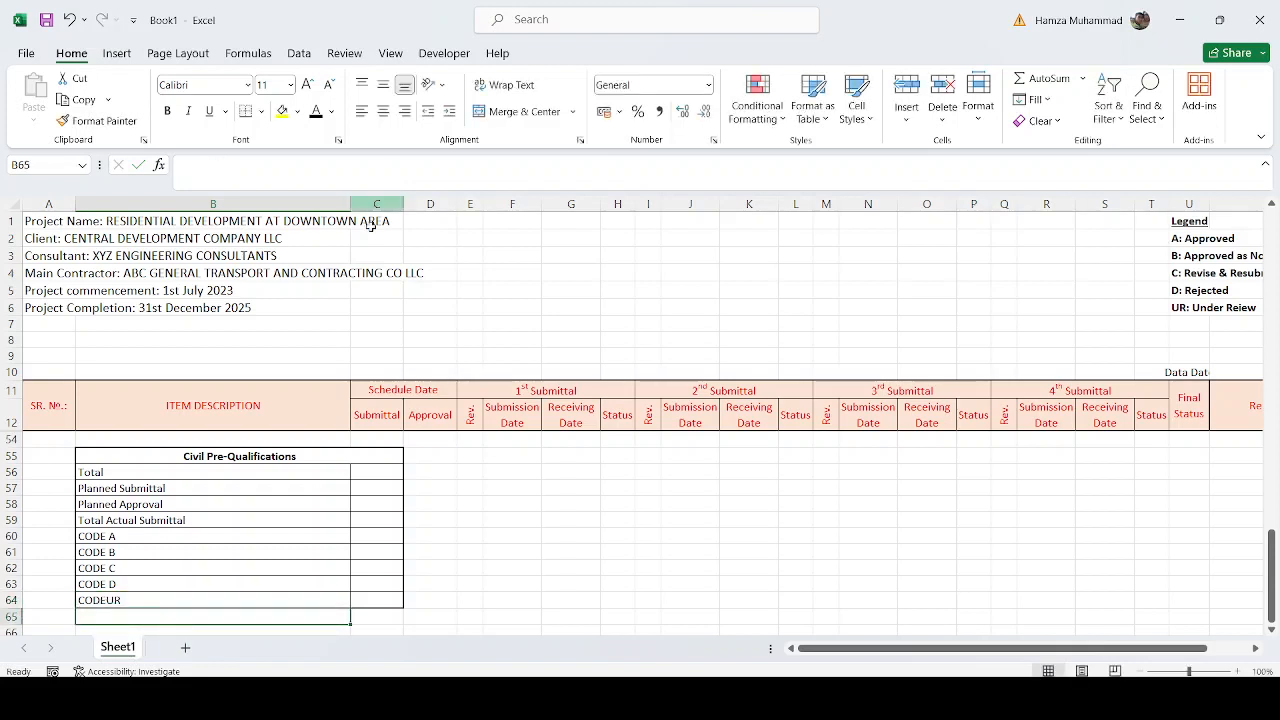
pyautogui.click(172, 474)
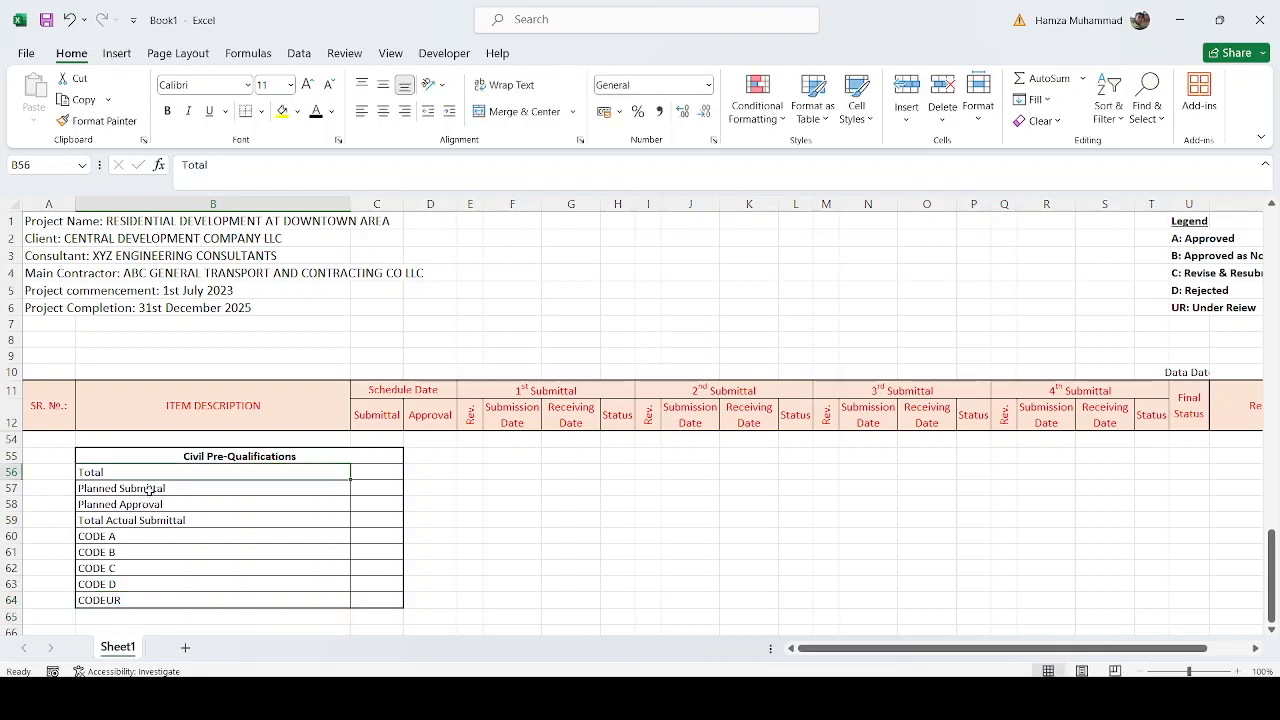
pyautogui.click(149, 489)
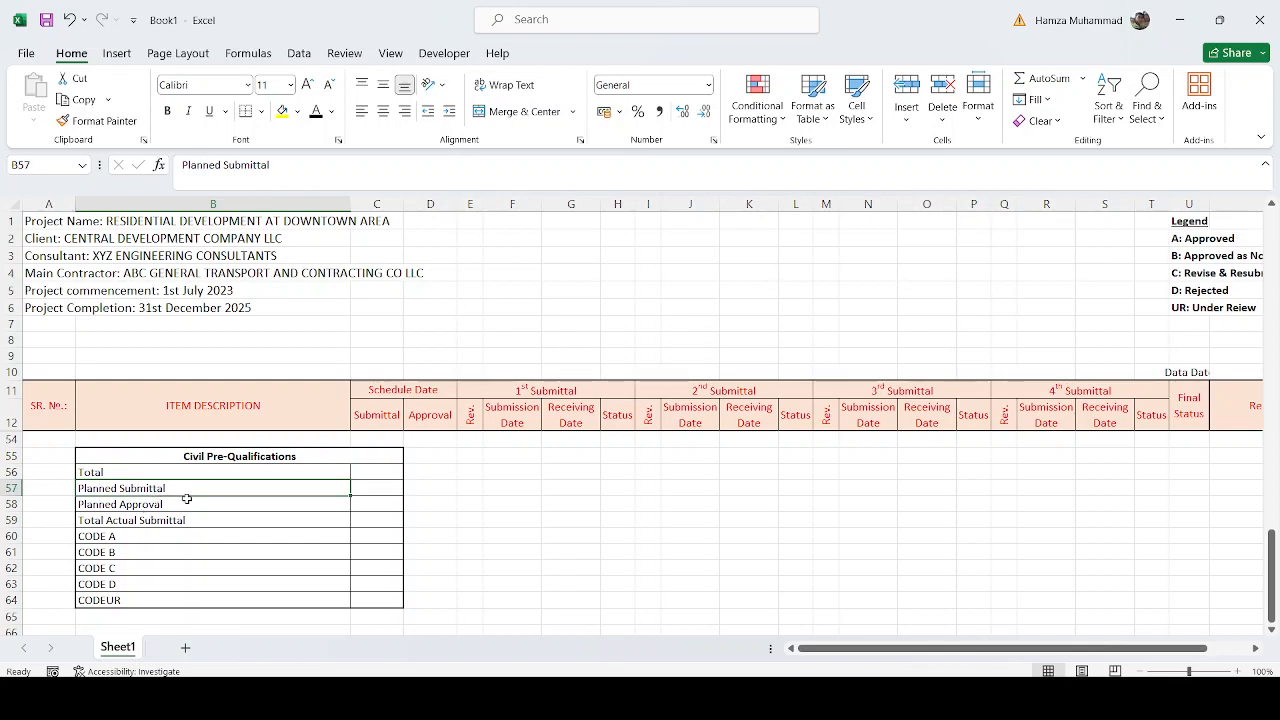
pyautogui.click(185, 507)
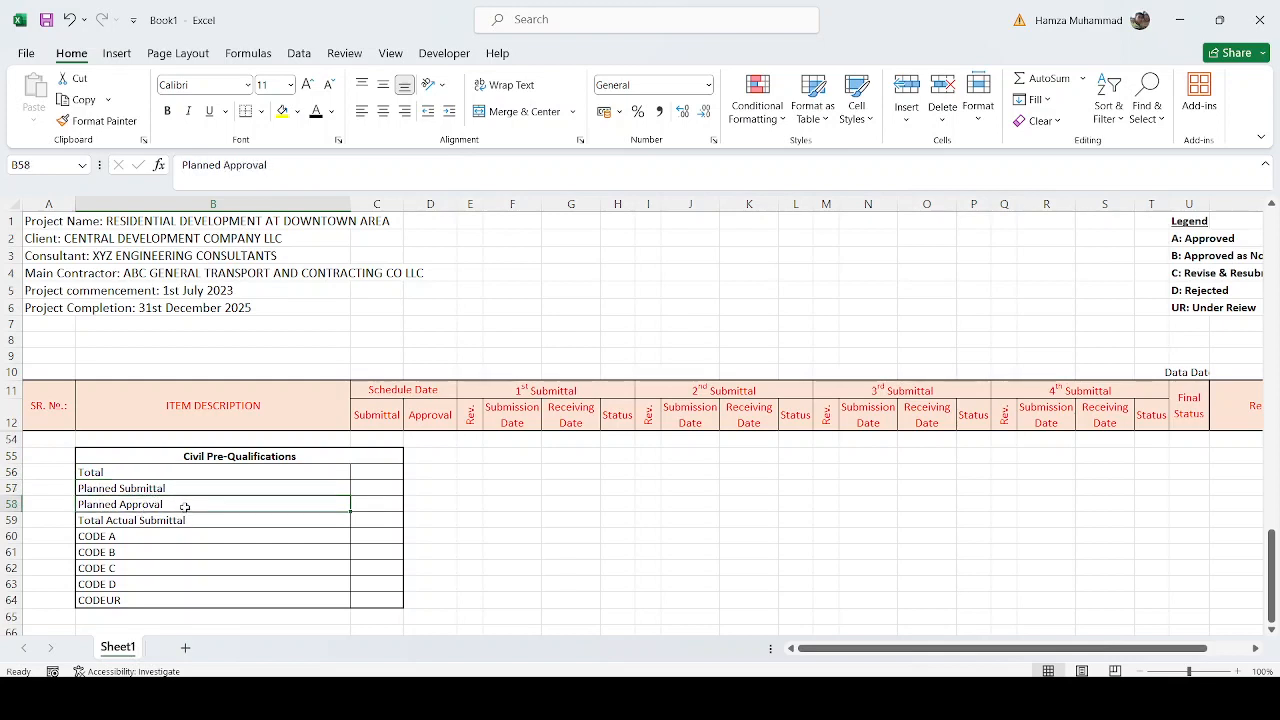
pyautogui.click(199, 522)
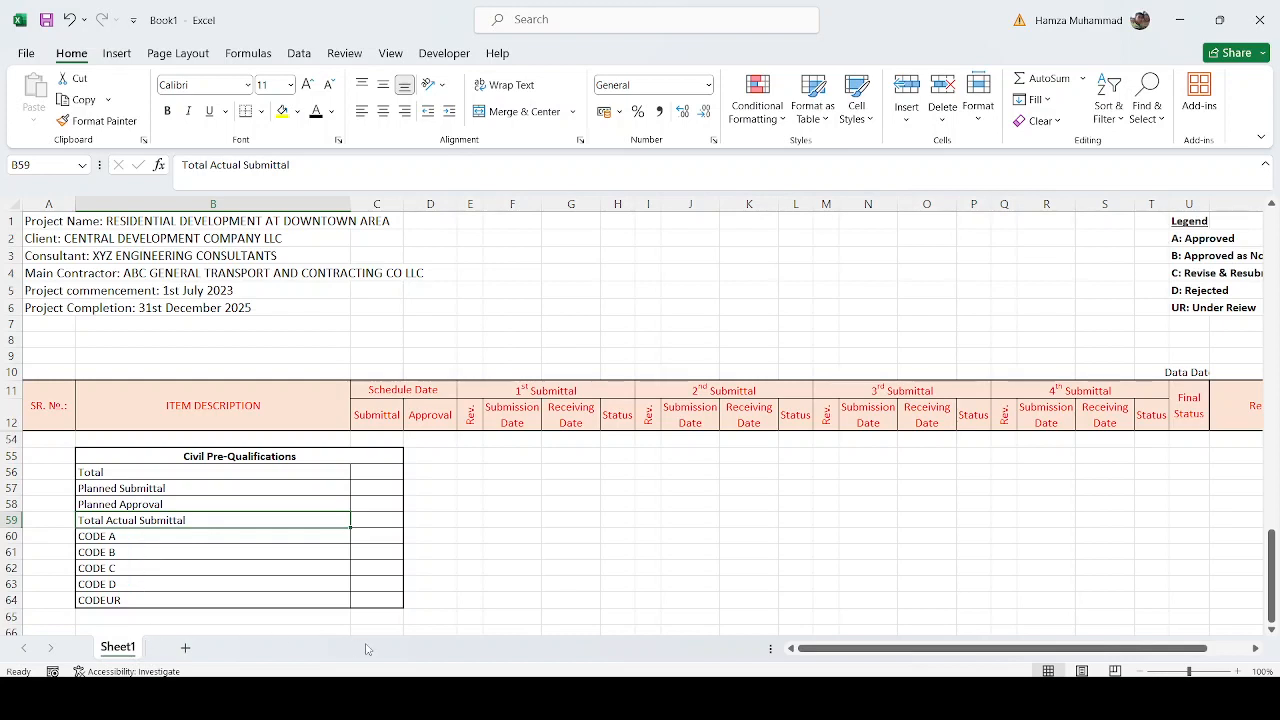
# Change the summary table's title in B55 to "Civil/Arch. Pre-Qualifications".
pyautogui.click(252, 456)
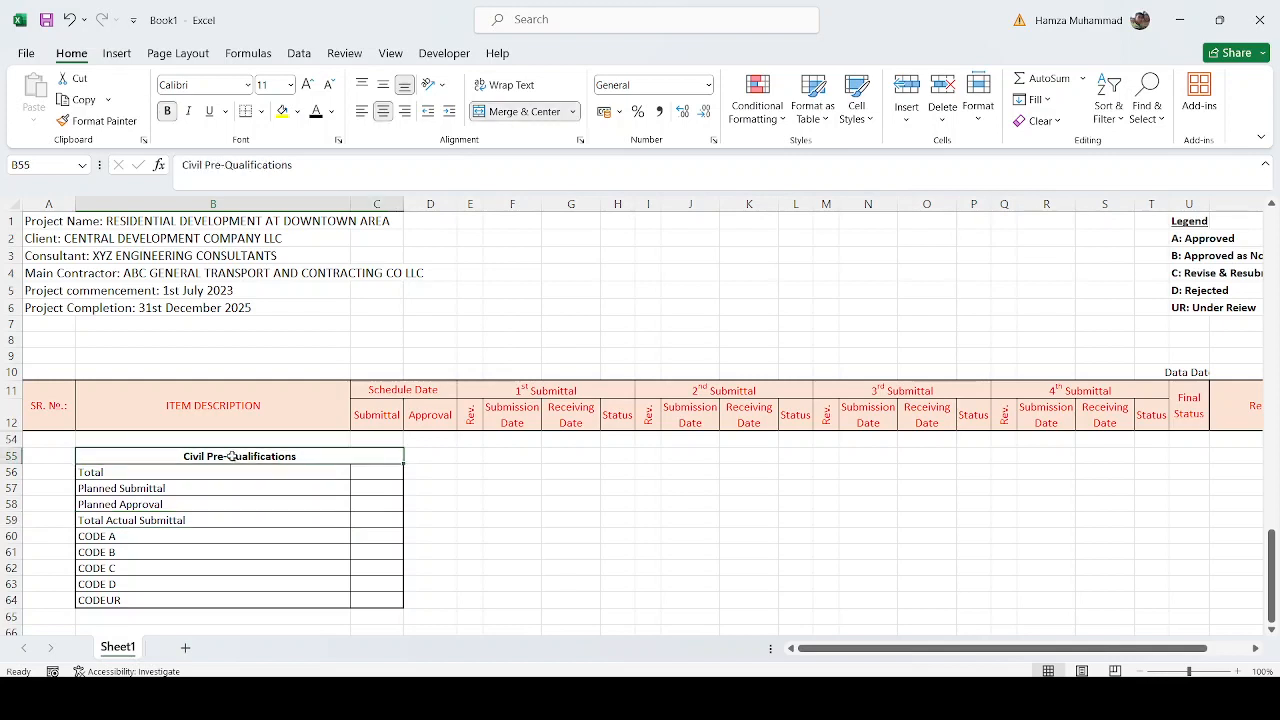
pyautogui.click(206, 168)
pyautogui.write('/a')
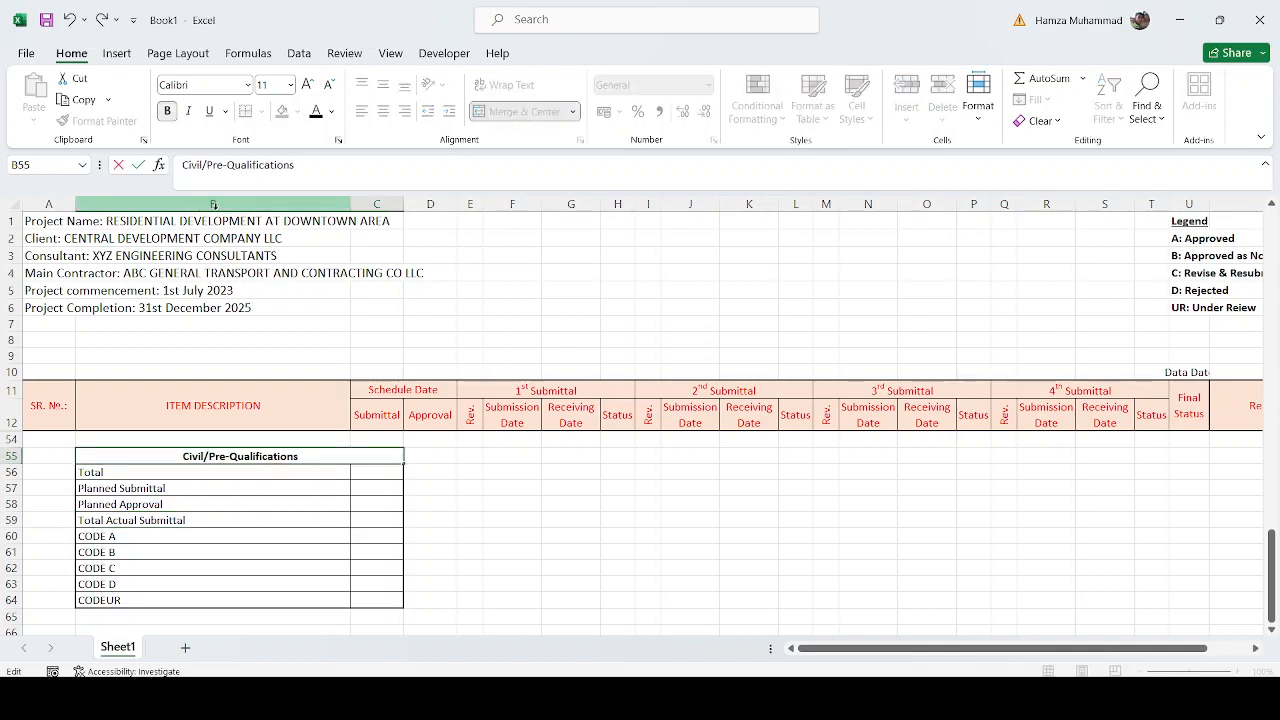
pyautogui.press('BackSpace')
pyautogui.write('Arcj')
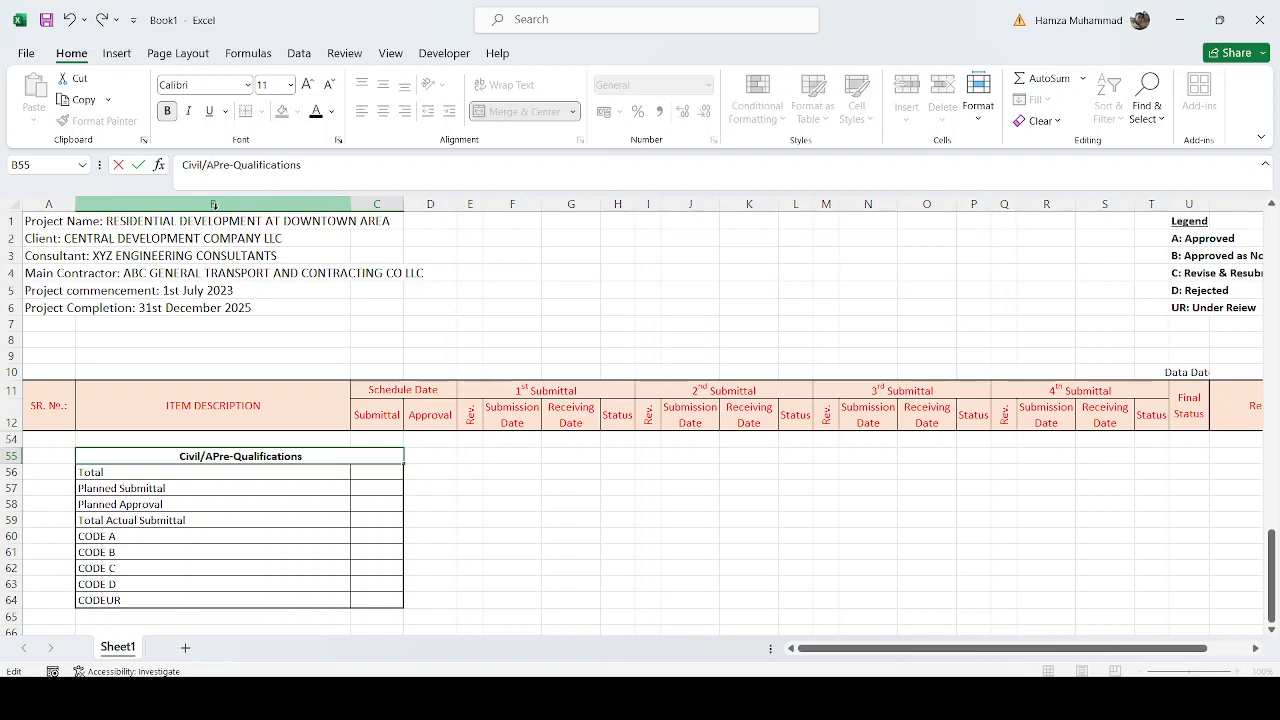
pyautogui.press('BackSpace')
pyautogui.write('h.')
pyautogui.press('Return')
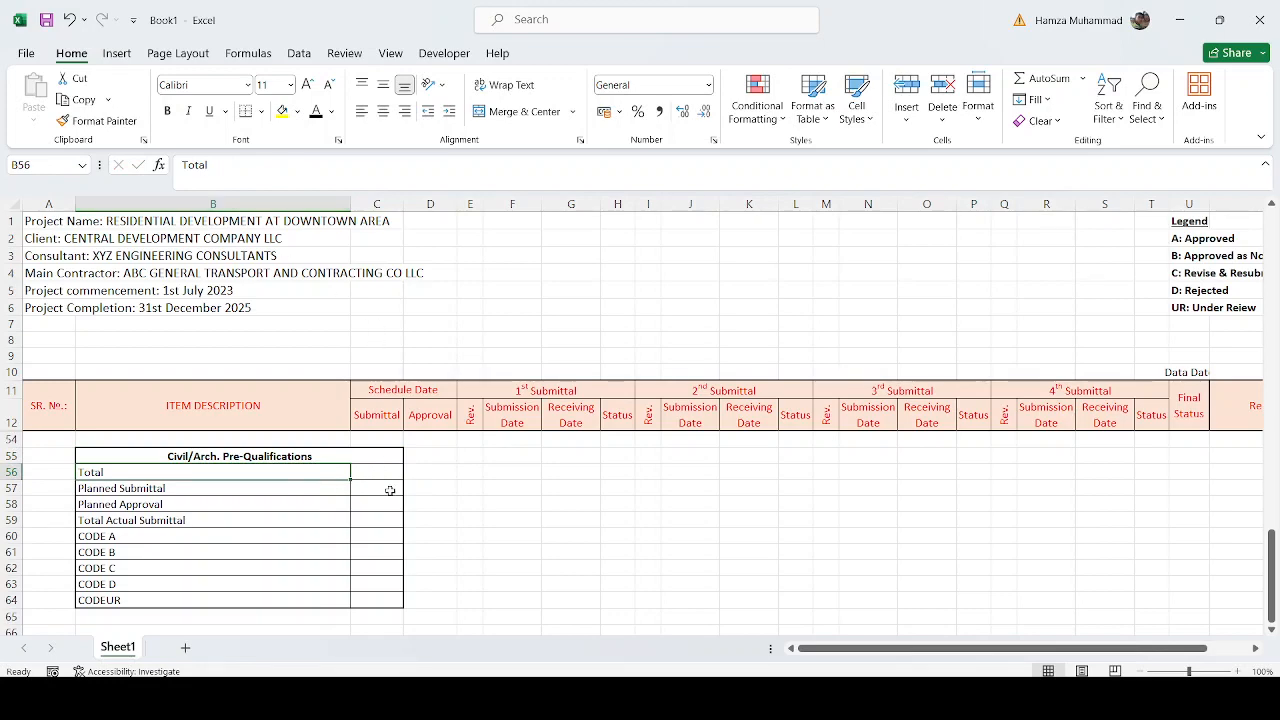
# Examine the log's item descriptions, serial numbers and schedule dates from the first item to the last.
pyautogui.click(380, 470)
pyautogui.scroll(14, 300, 497)
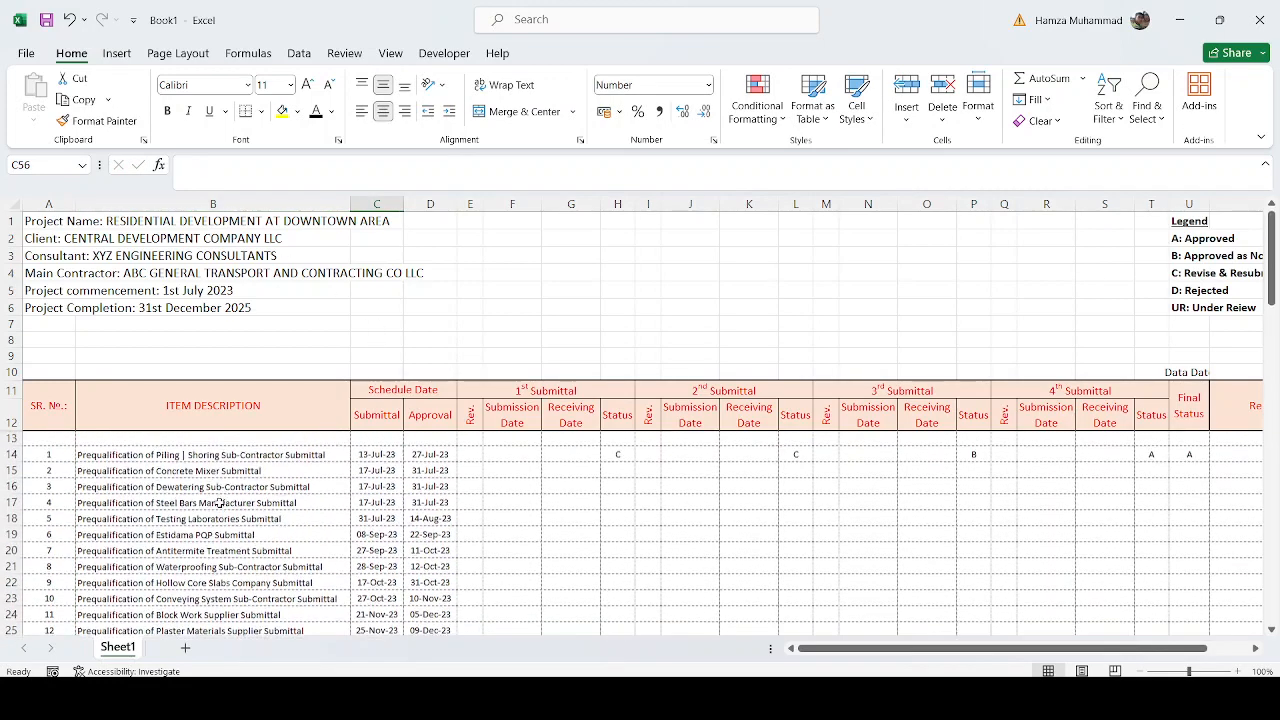
pyautogui.scroll(-9, 196, 515)
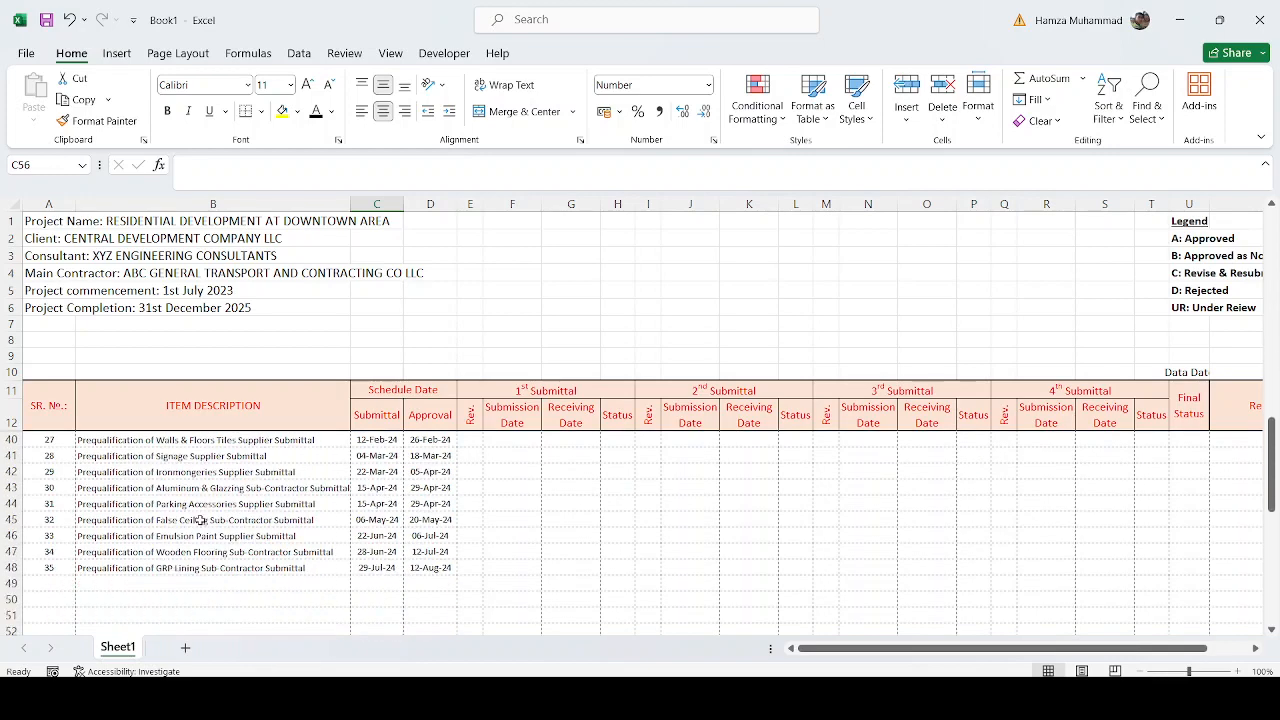
pyautogui.scroll(-3, 200, 520)
pyautogui.scroll(12, 311, 542)
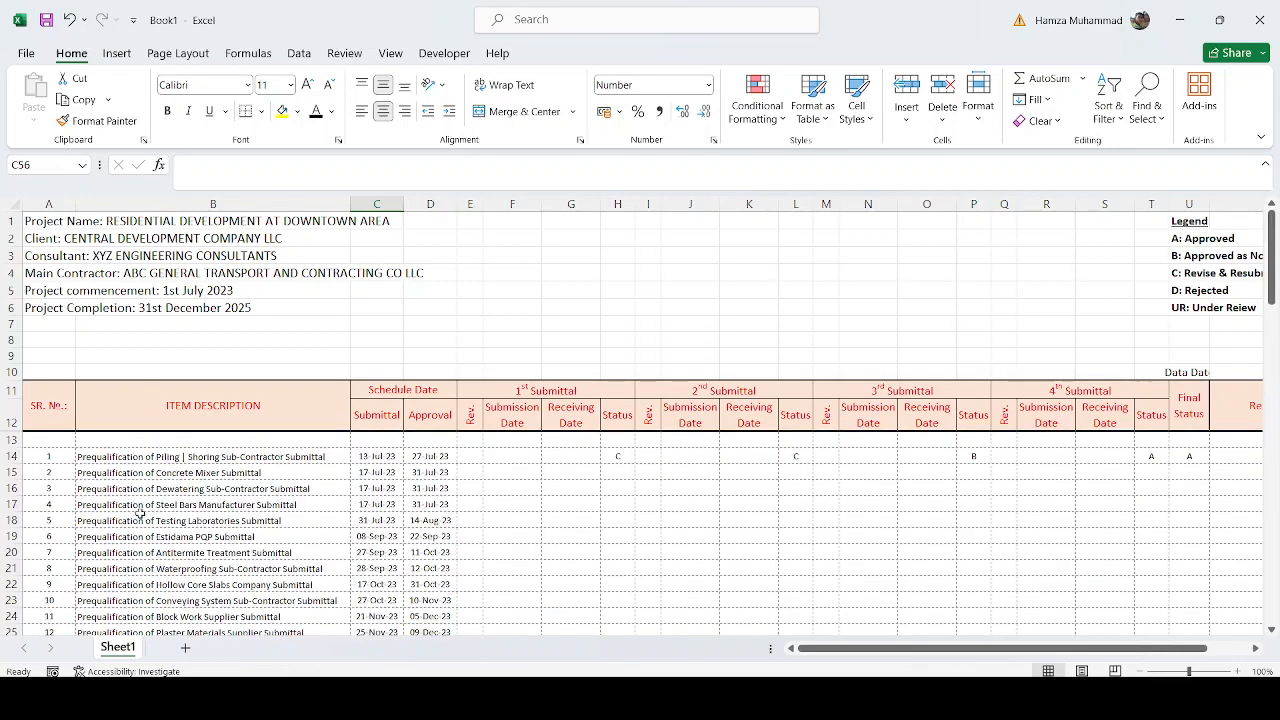
pyautogui.scroll(-7, 140, 516)
pyautogui.scroll(5, 389, 481)
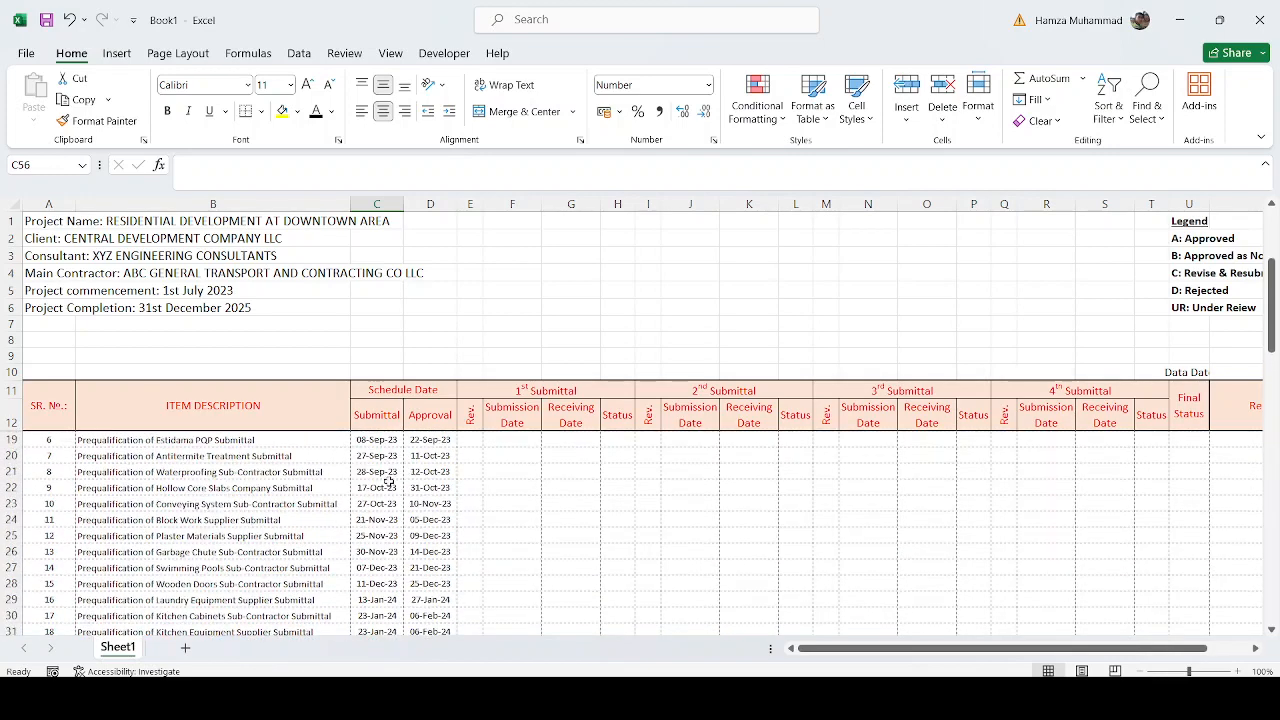
pyautogui.scroll(-7, 377, 510)
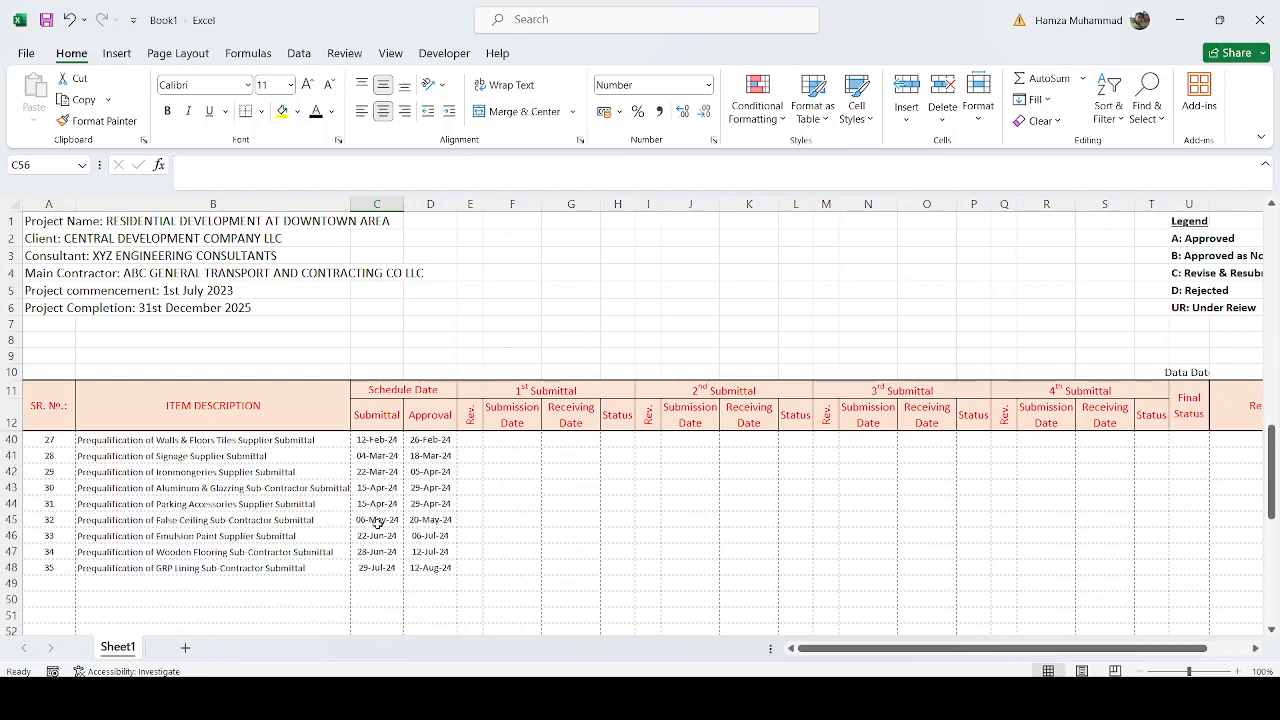
pyautogui.click(266, 507)
pyautogui.scroll(-4, 263, 515)
# Enter =COUNTA(B14:B51) as the Total in C56 and check it against the serial number of the last log item.
pyautogui.click(382, 507)
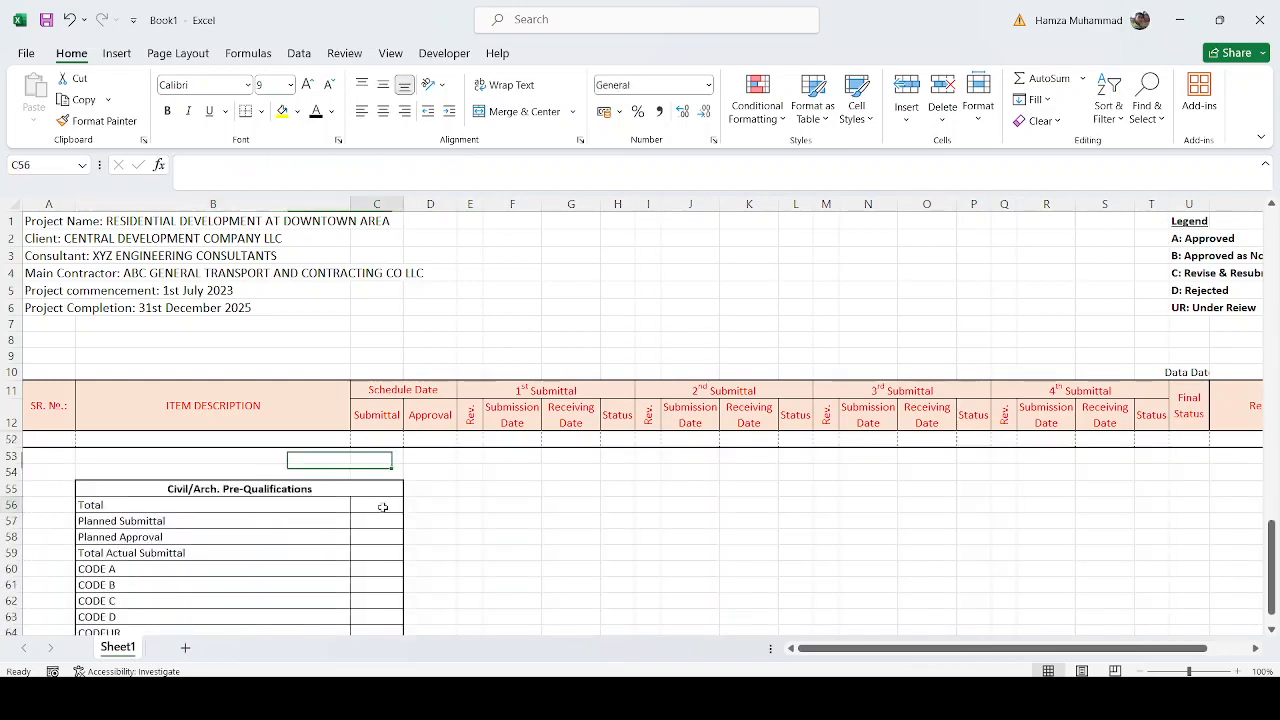
pyautogui.write('=counta')
pyautogui.press('Tab')
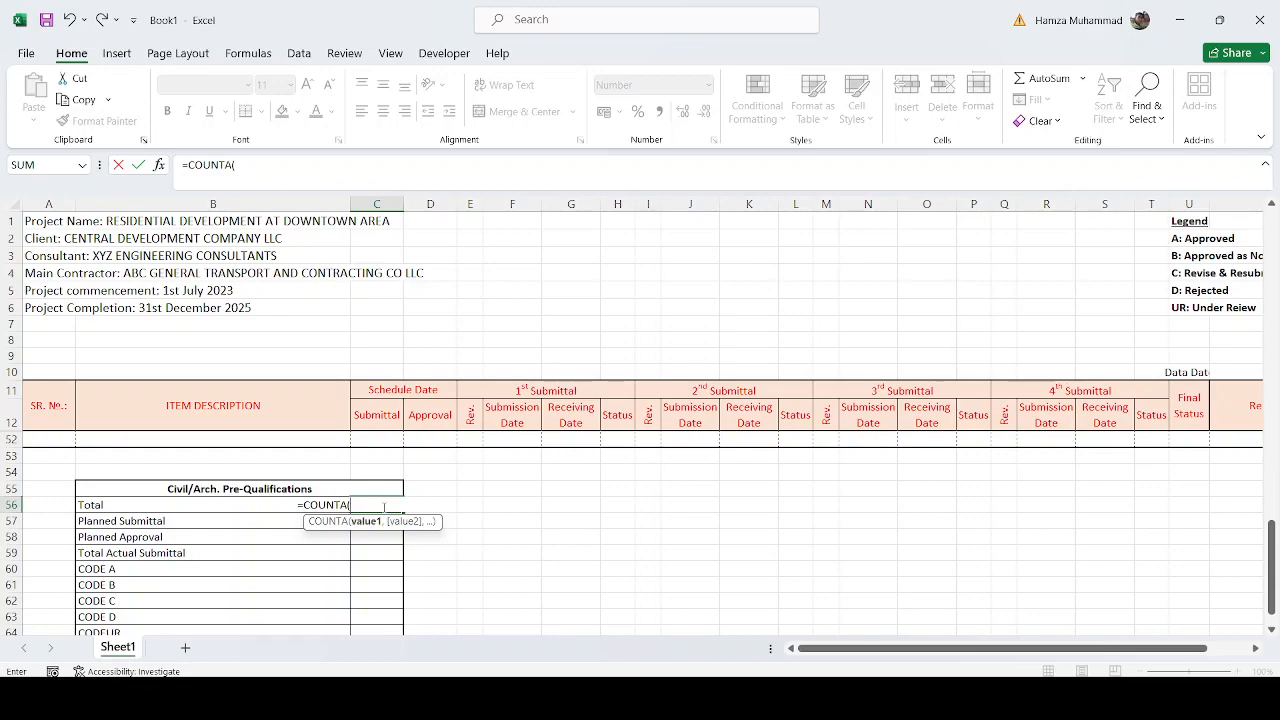
pyautogui.scroll(13, 383, 508)
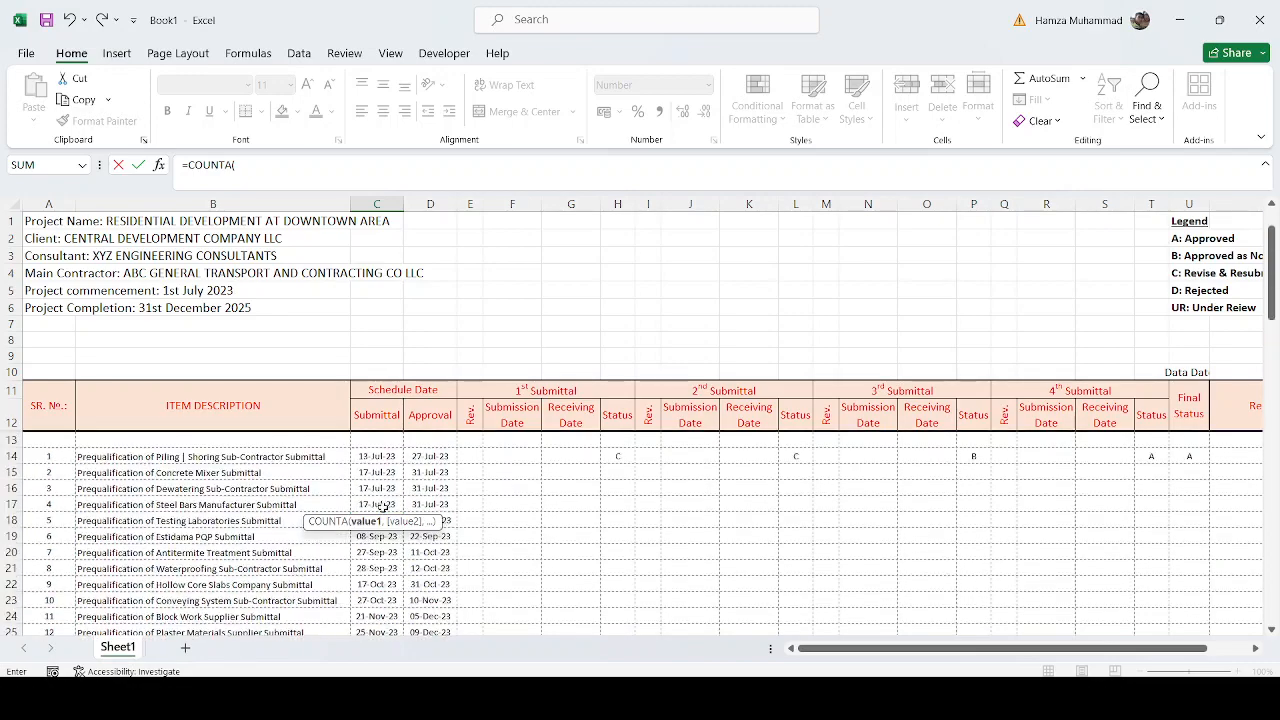
pyautogui.moveTo(243, 458); pyautogui.dragTo(220, 590)
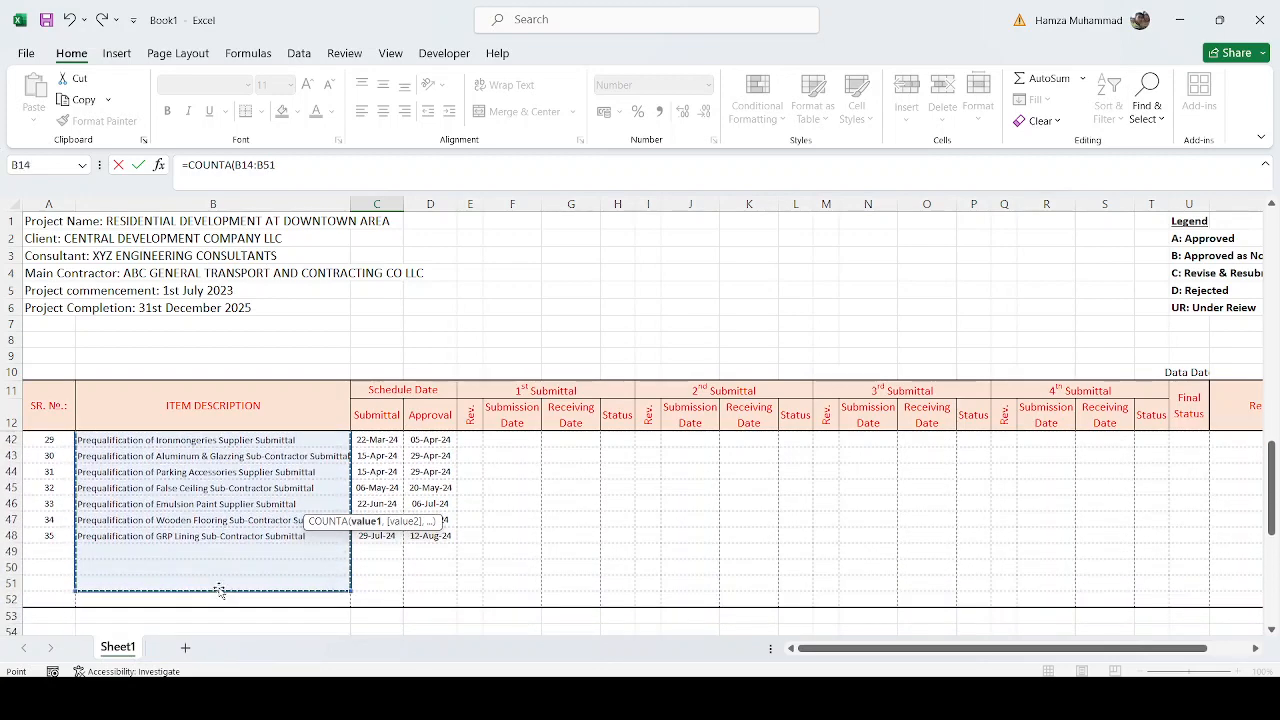
pyautogui.scroll(-3, 277, 544)
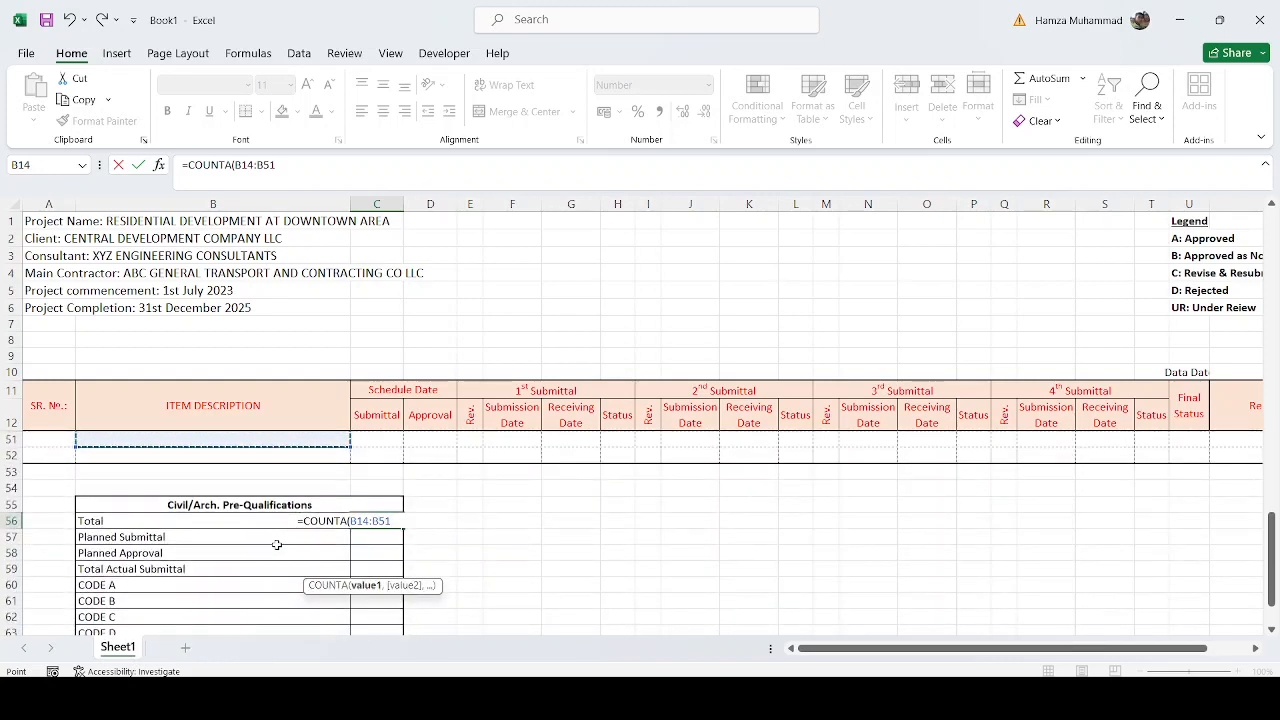
pyautogui.hotkey('ctrl', 'Return')
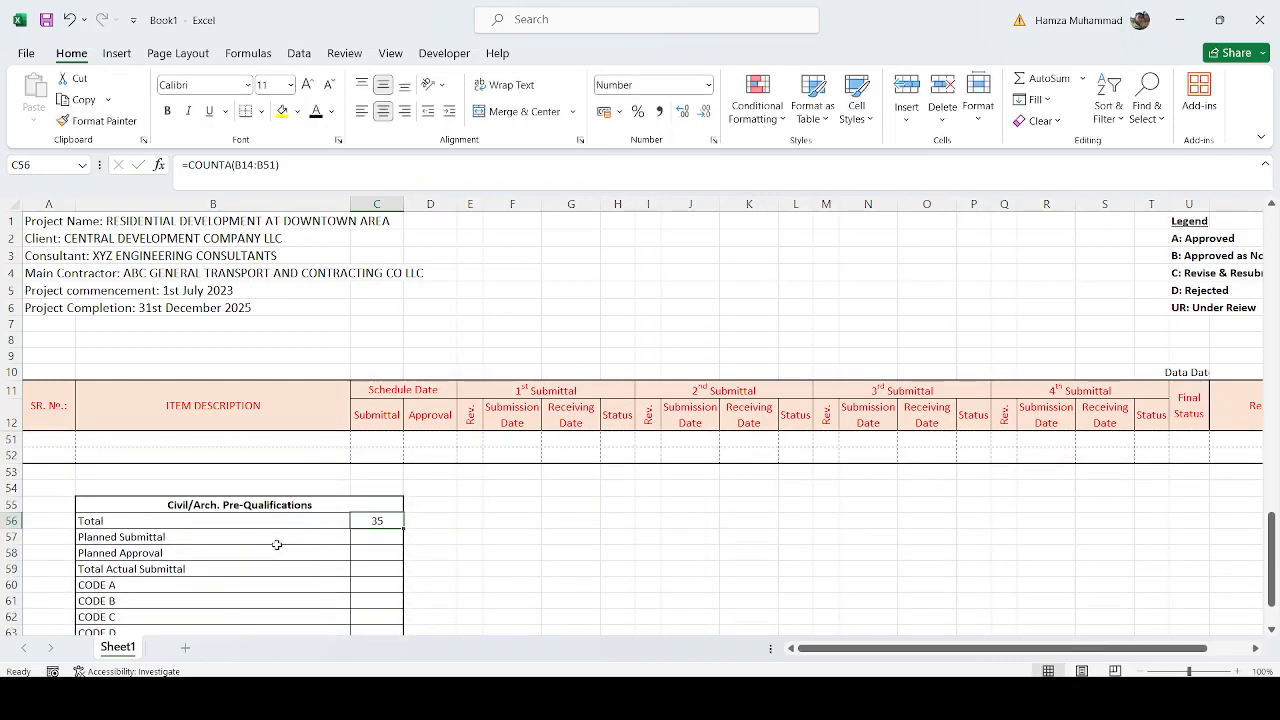
pyautogui.scroll(3, 393, 522)
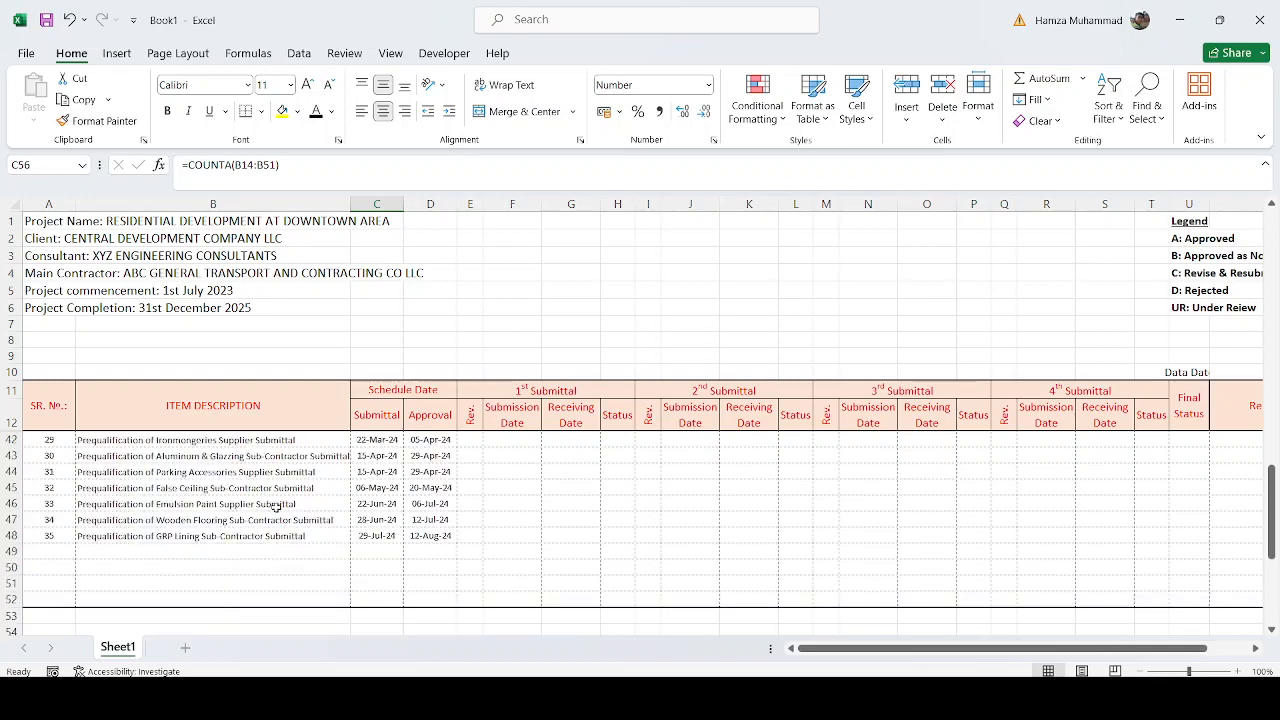
pyautogui.click(52, 535)
pyautogui.scroll(-1, 108, 552)
pyautogui.scroll(-1, 390, 640)
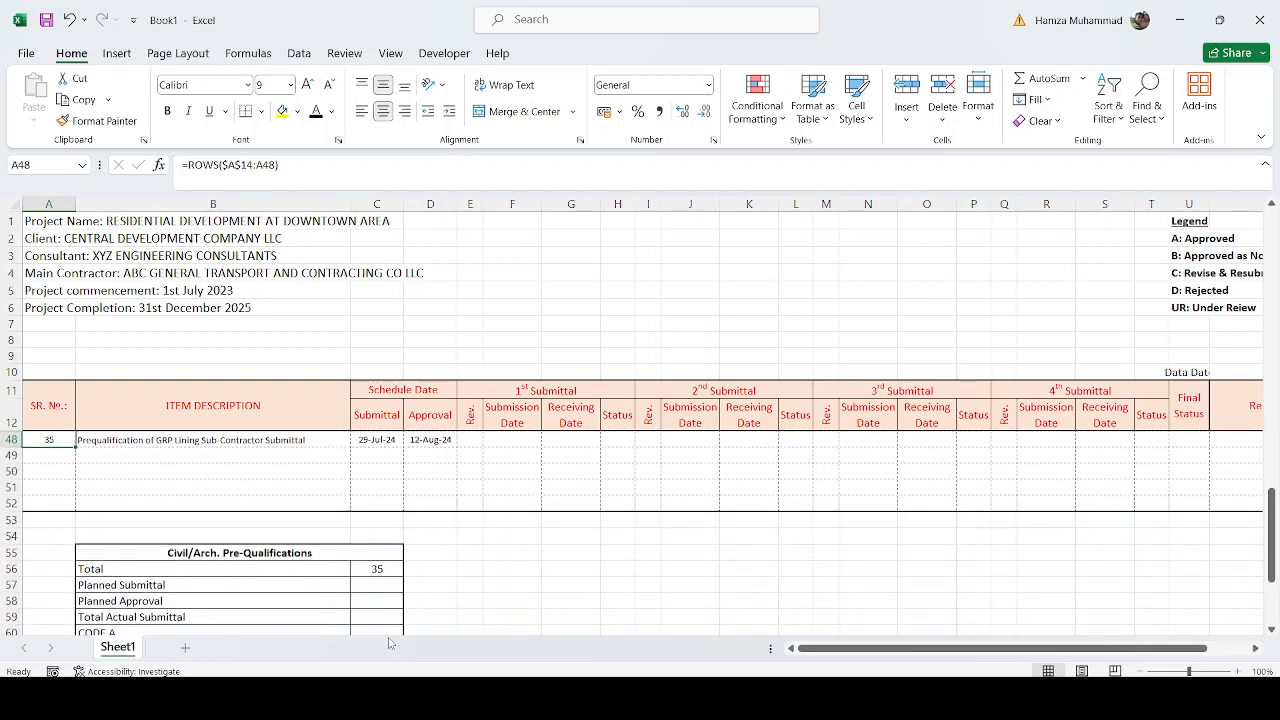
# Begin the Planned Submittal formula in C57 as a COUNTIF over the scheduled submittal dates C14:C51.
pyautogui.click(373, 587)
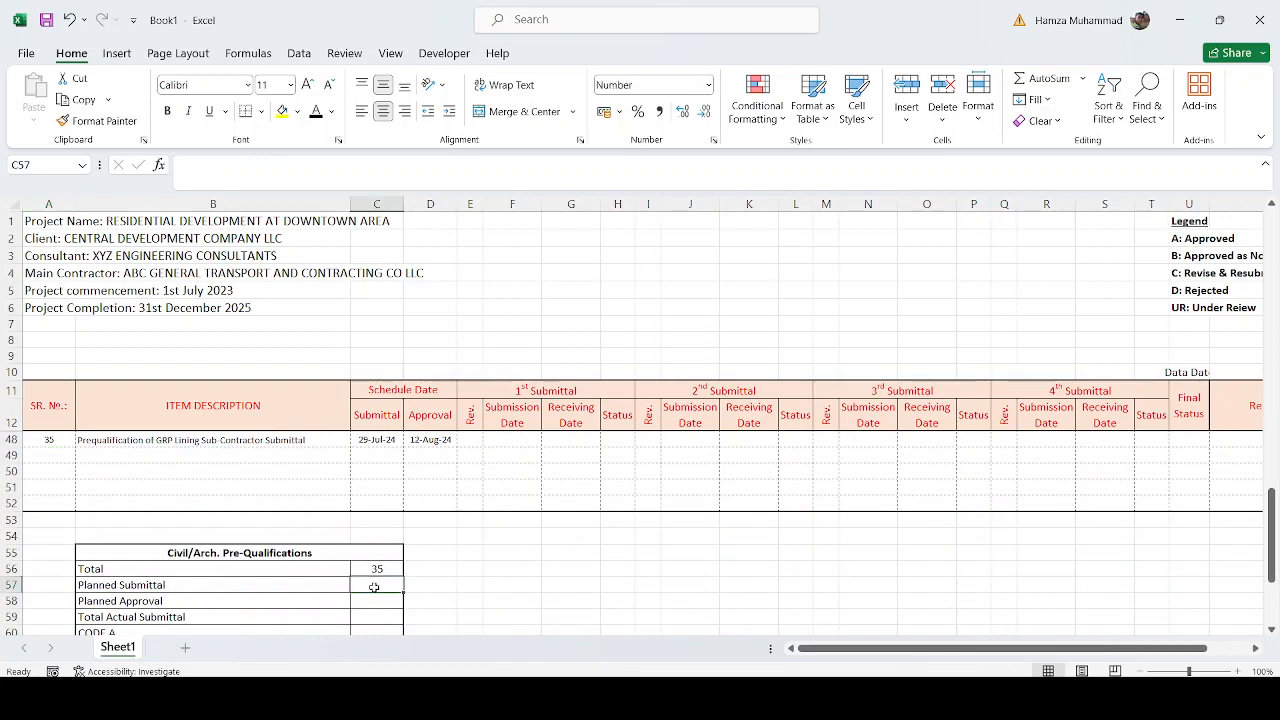
pyautogui.write('=couni')
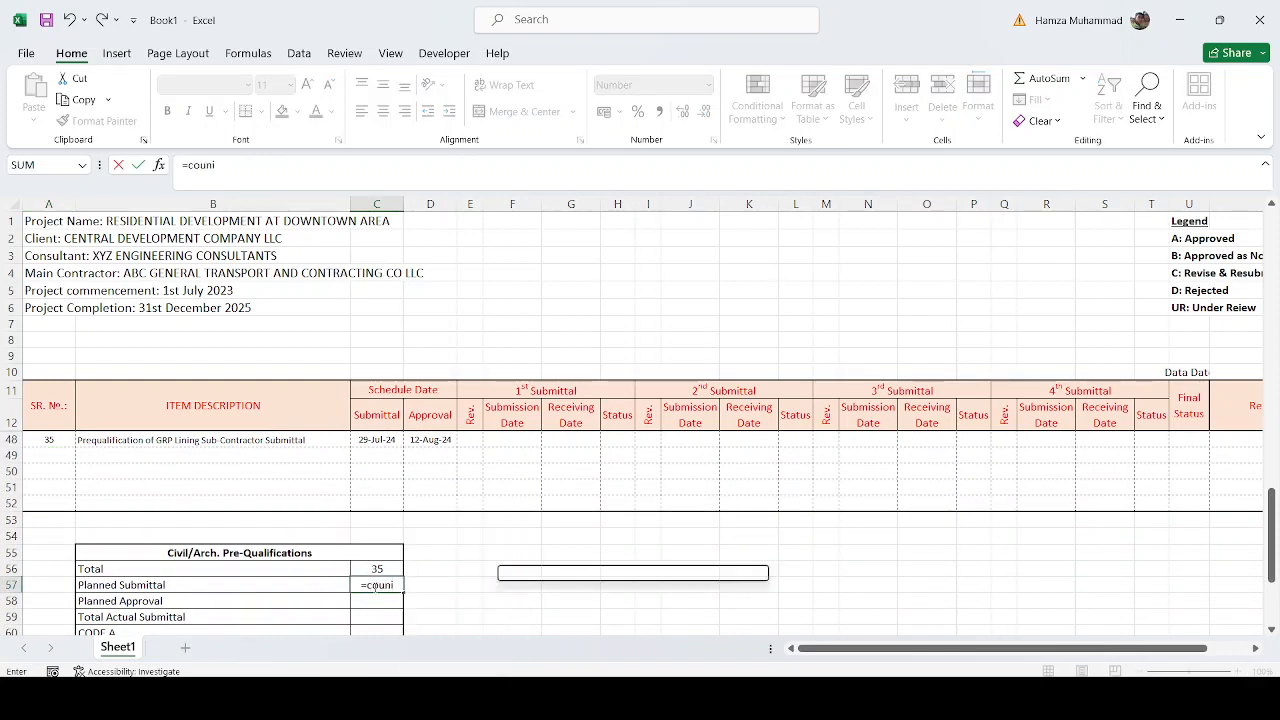
pyautogui.press('BackSpace')
pyautogui.write('tif')
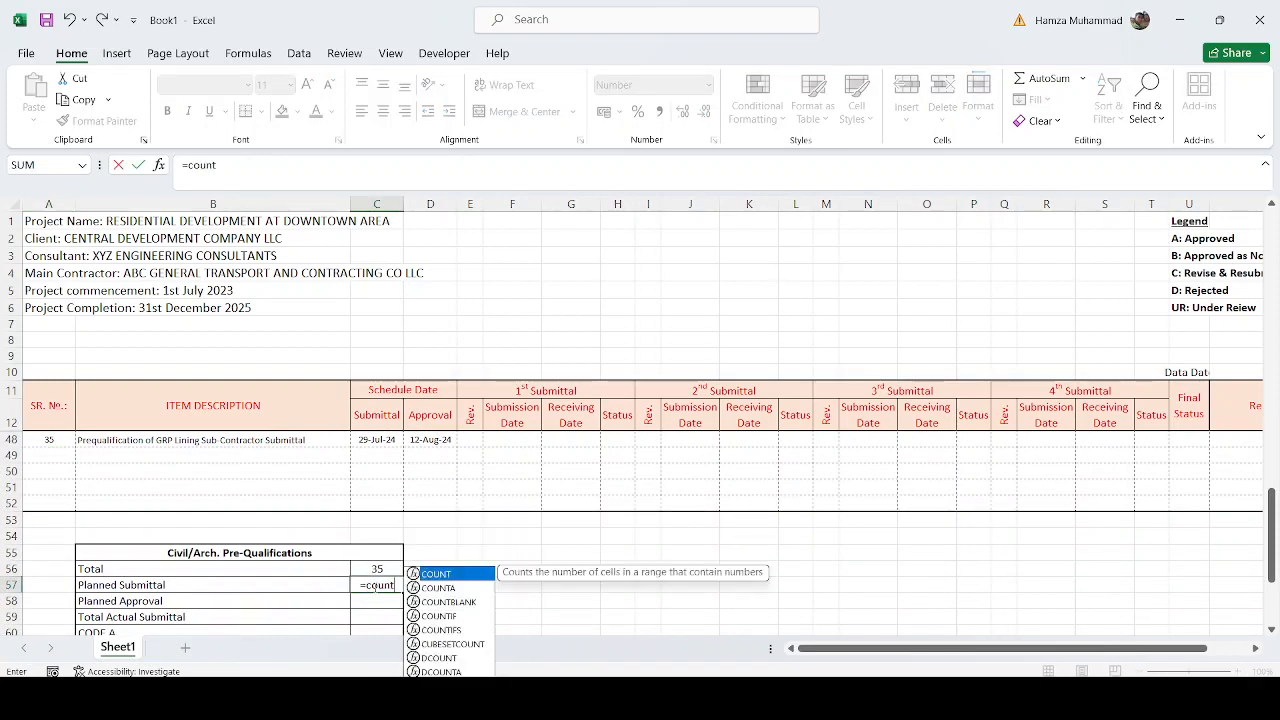
pyautogui.press('Tab')
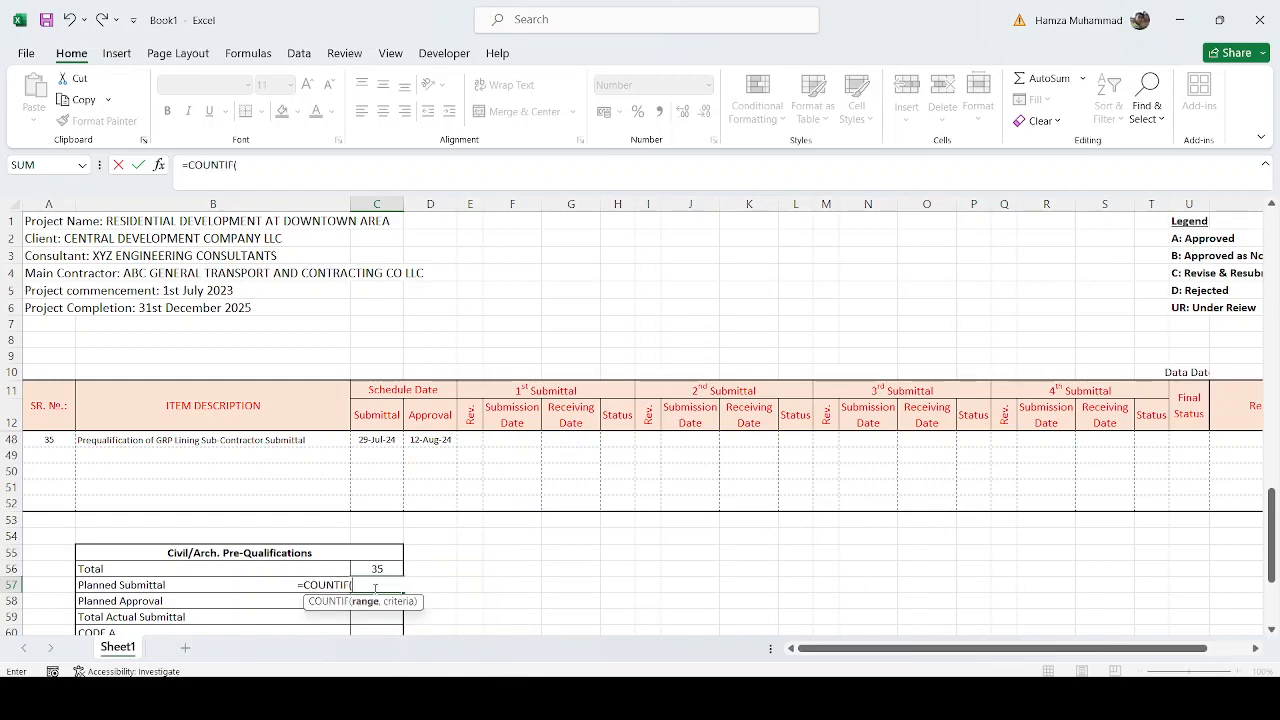
pyautogui.scroll(12, 380, 450)
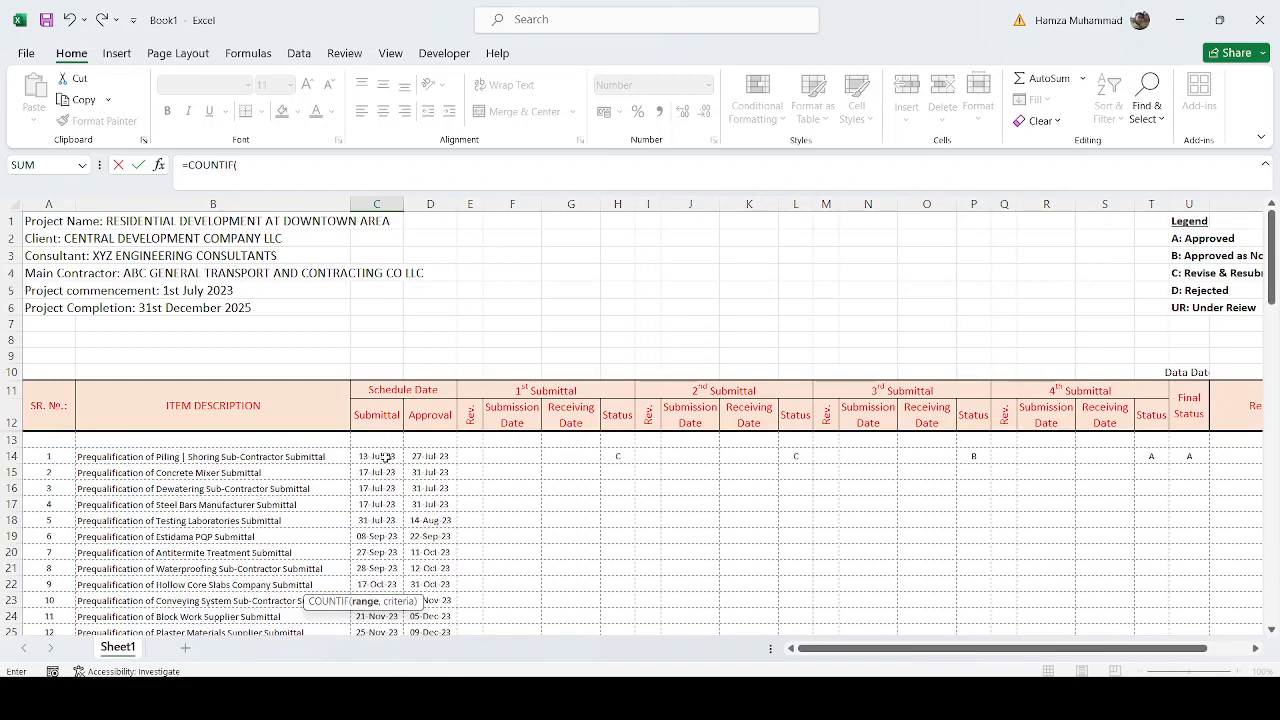
pyautogui.moveTo(385, 453); pyautogui.dragTo(398, 601)
pyautogui.scroll(-1, 395, 594)
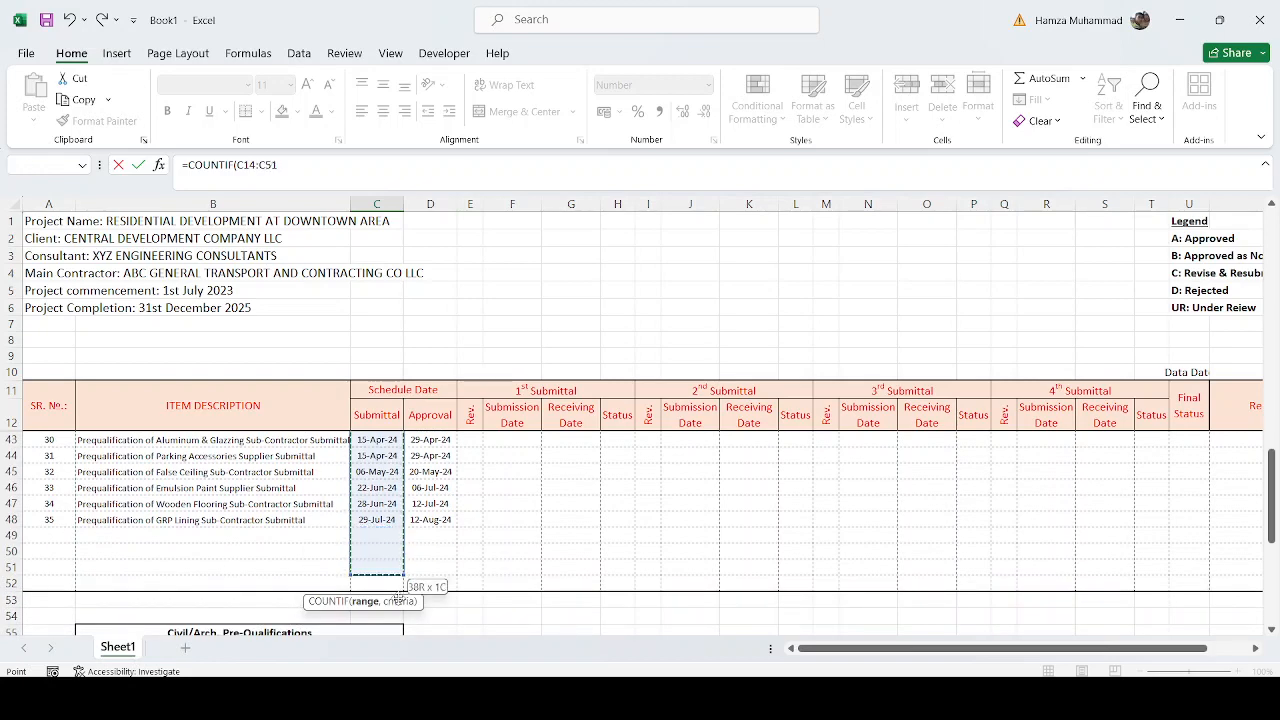
# Complete the Planned Submittal formula with the criterion "<="&V10, giving =COUNTIF(C14:C51,"<="&V10), and check the summary table.
pyautogui.write(',"<="&')
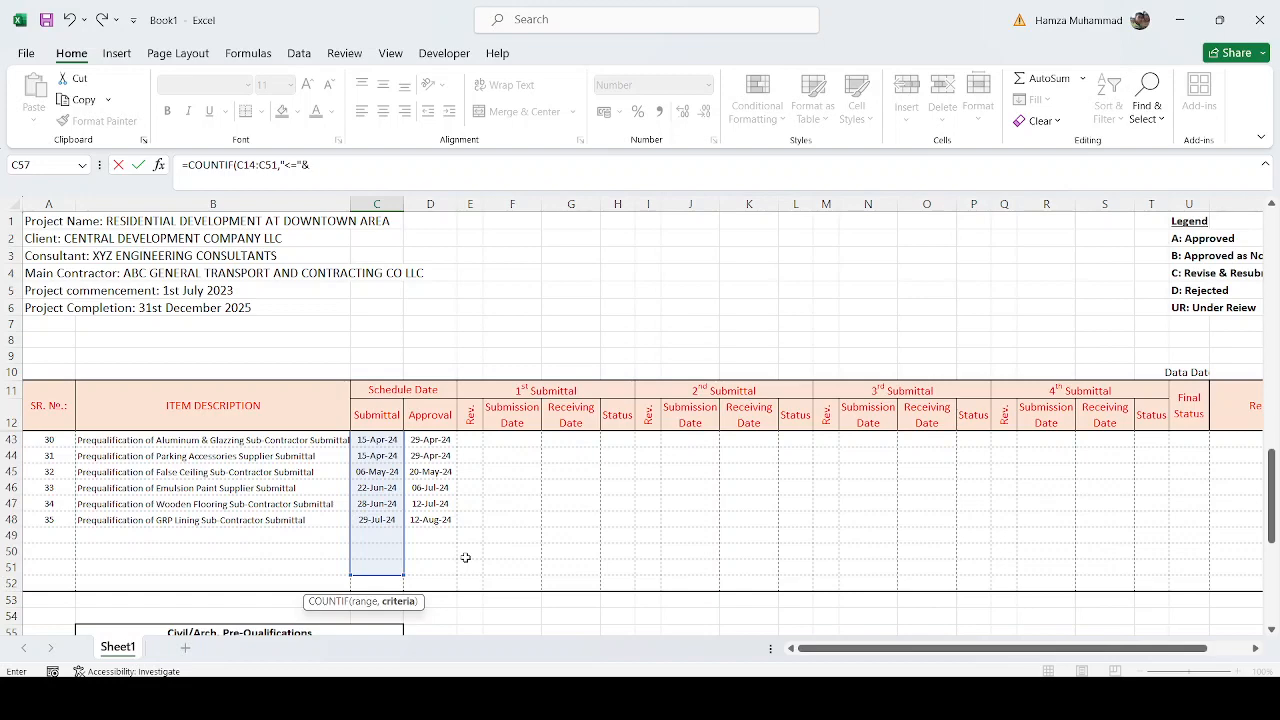
pyautogui.click(1238, 370)
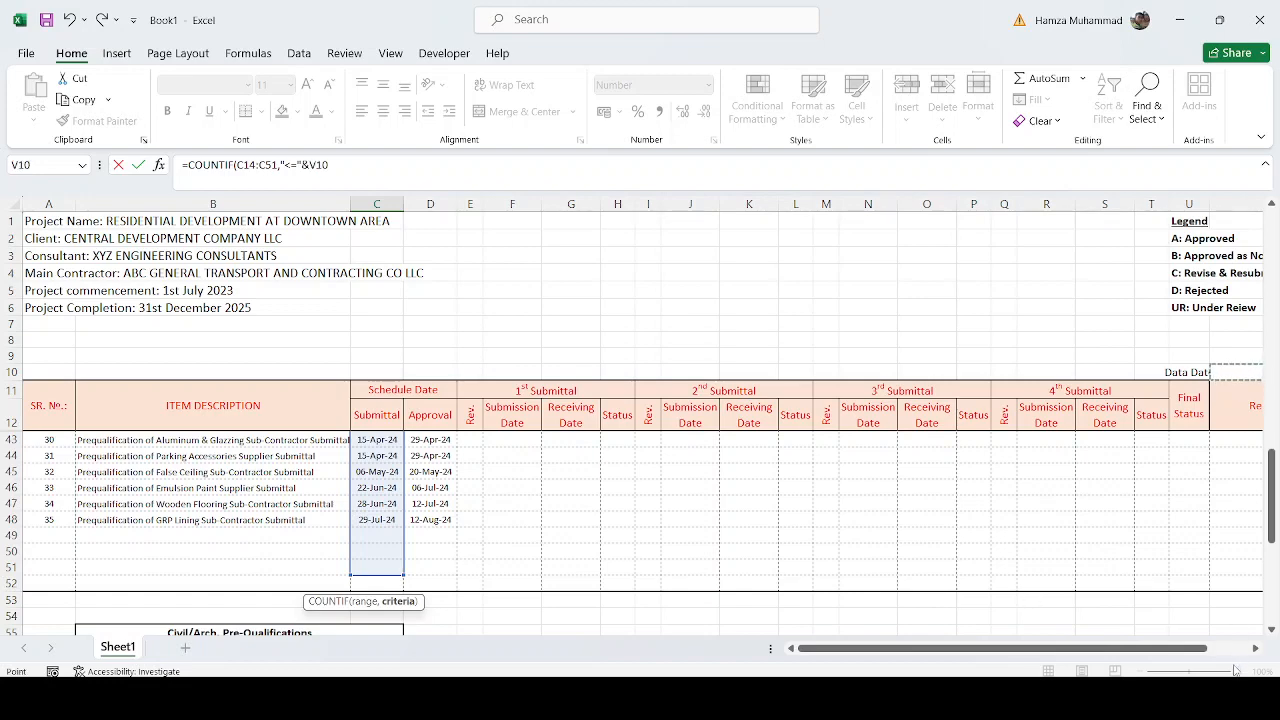
pyautogui.click(1256, 648)
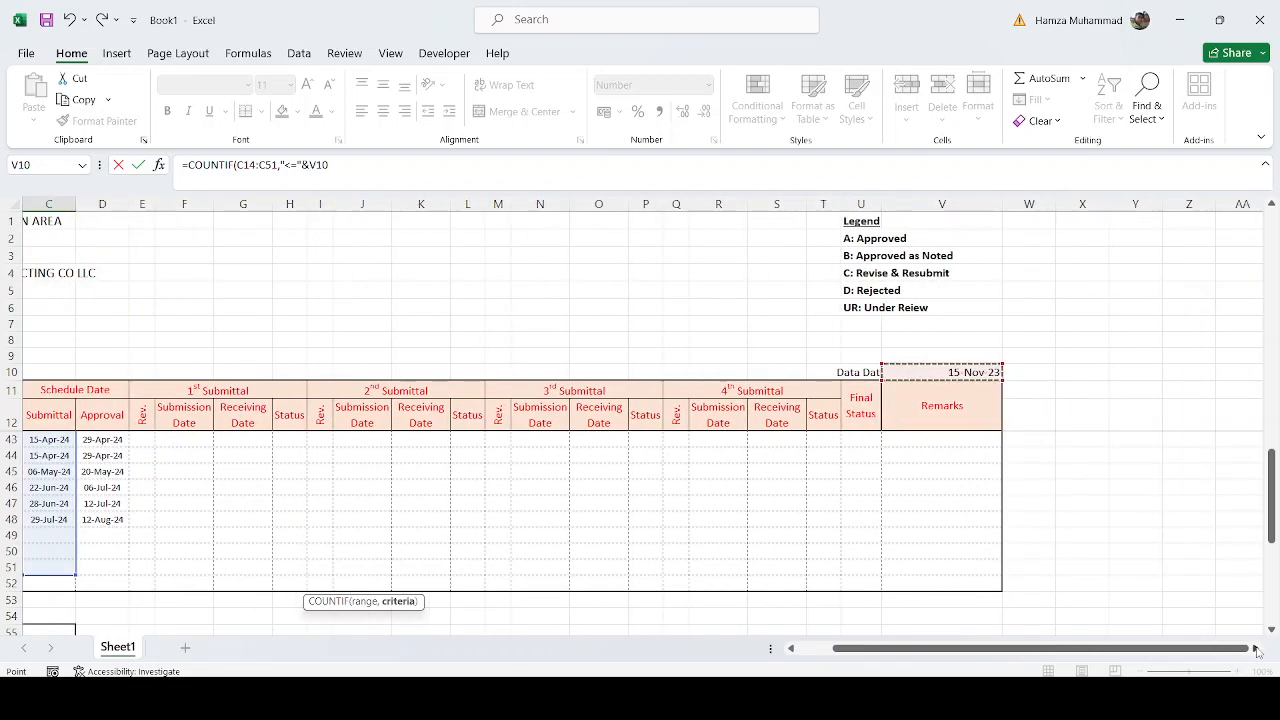
pyautogui.click(373, 172)
pyautogui.write(')')
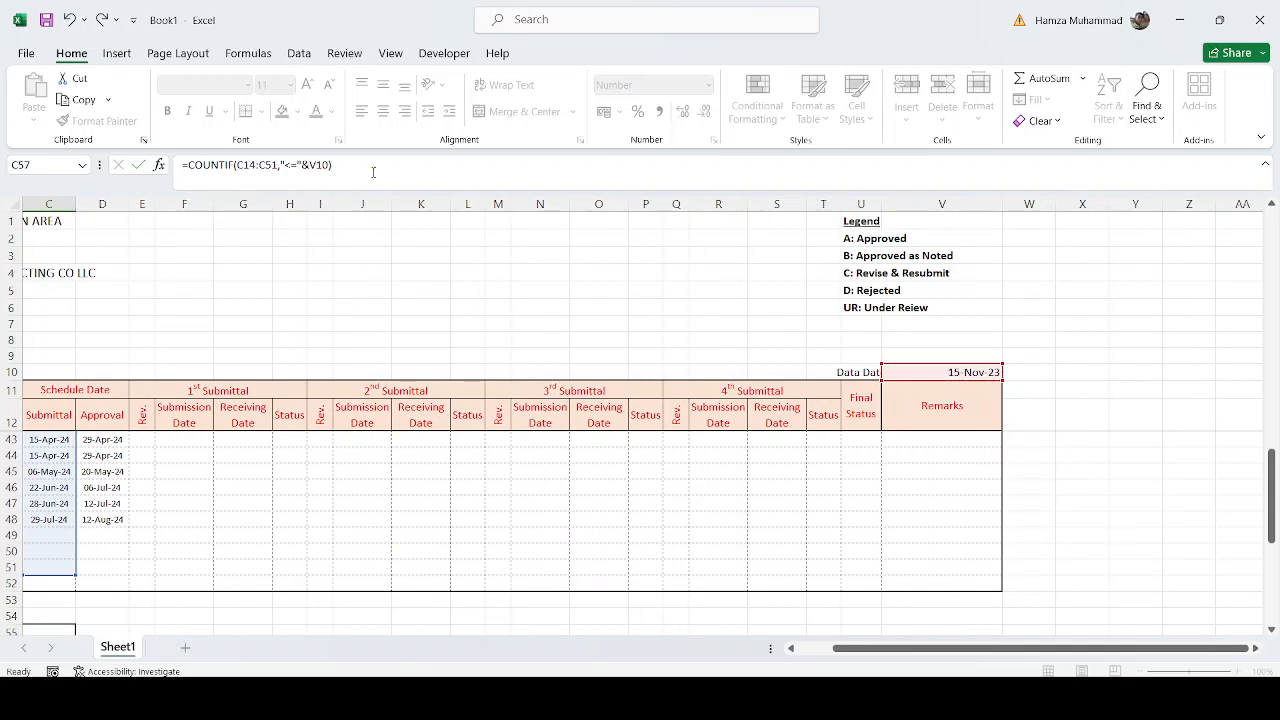
pyautogui.hotkey('ctrl', 'Return')
pyautogui.moveTo(852, 648); pyautogui.dragTo(815, 648)
pyautogui.scroll(-4, 371, 560)
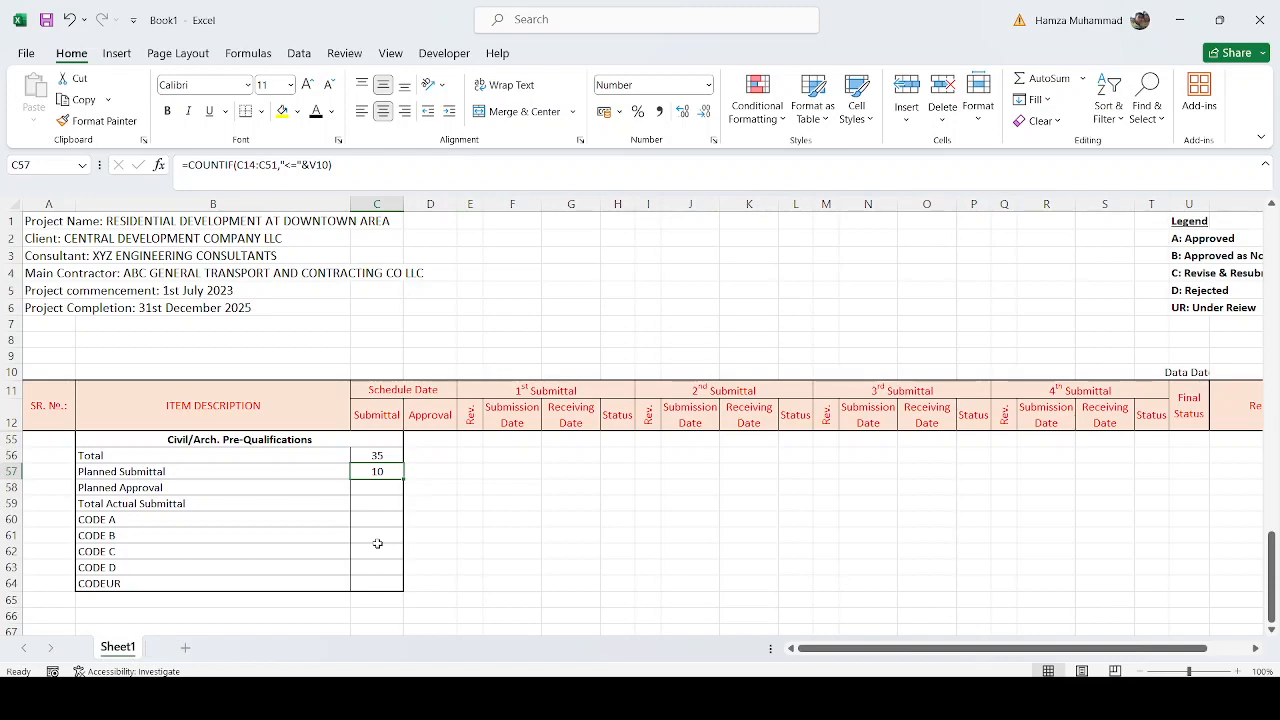
# Narrow the item description column B slightly and left-align the data date in V10.
pyautogui.scroll(-1, 378, 543)
pyautogui.scroll(10, 1083, 371)
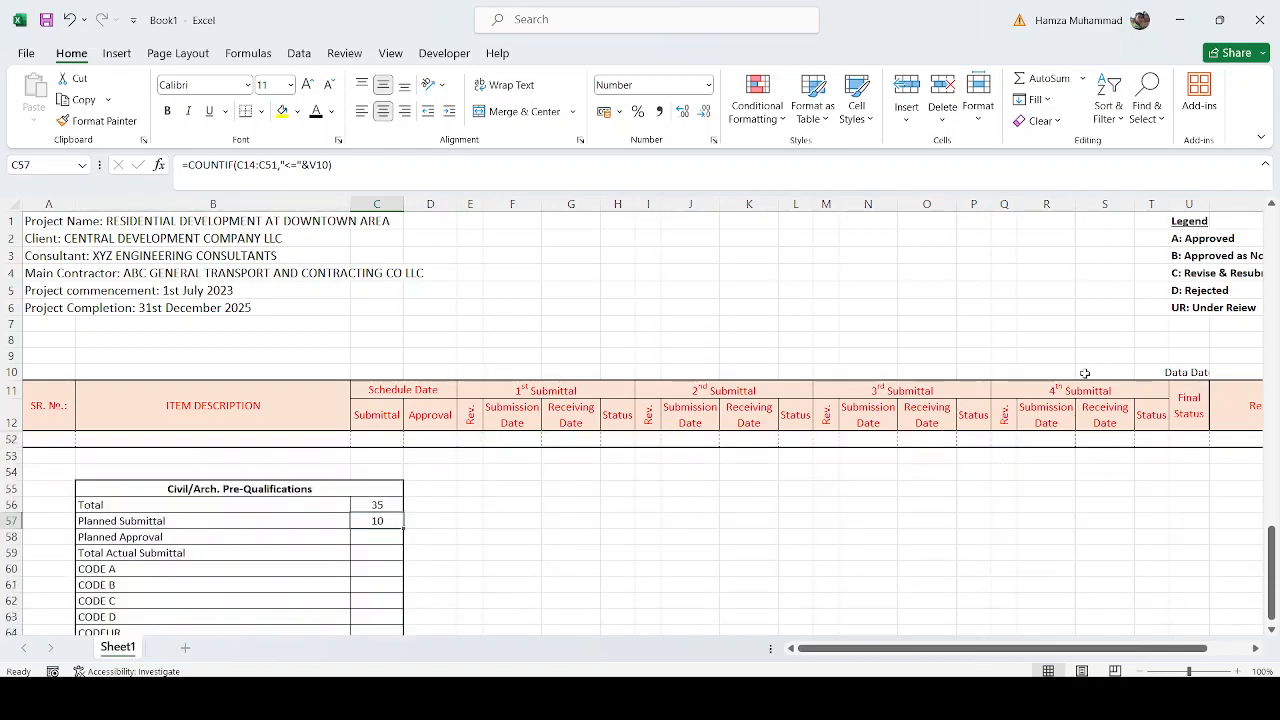
pyautogui.click(1244, 371)
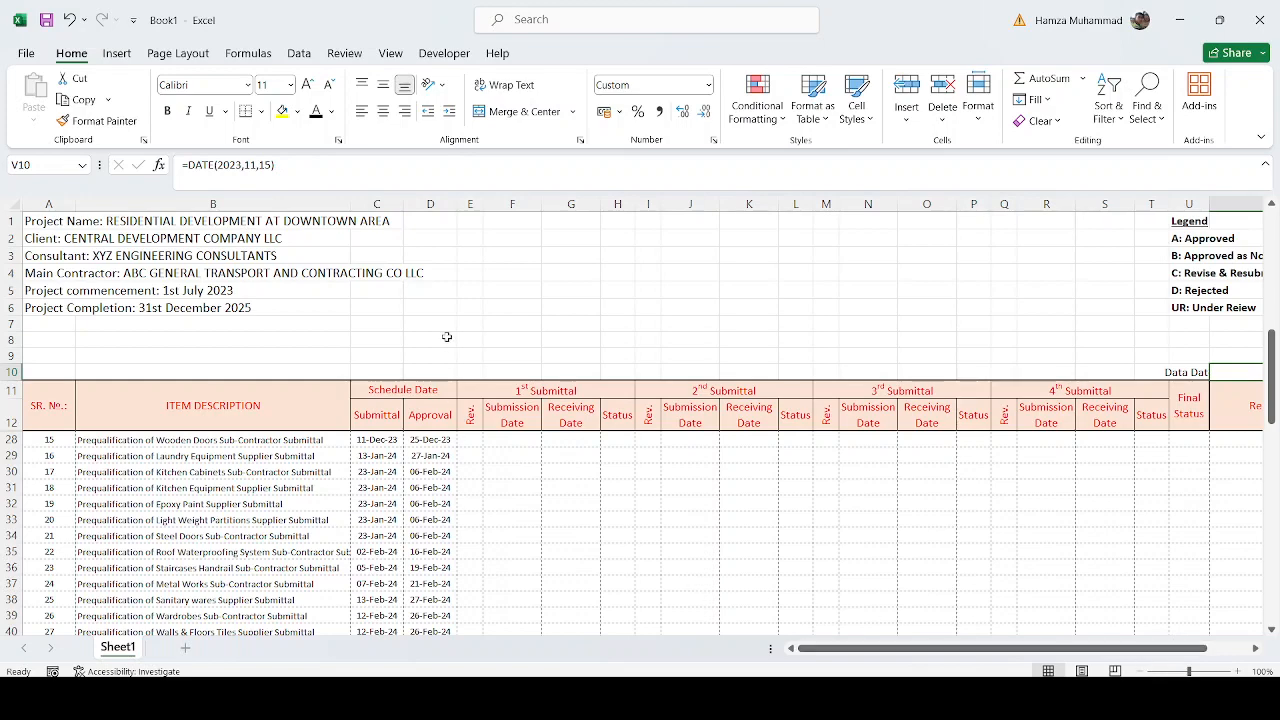
pyautogui.click(380, 306)
pyautogui.moveTo(350, 204); pyautogui.dragTo(341, 207)
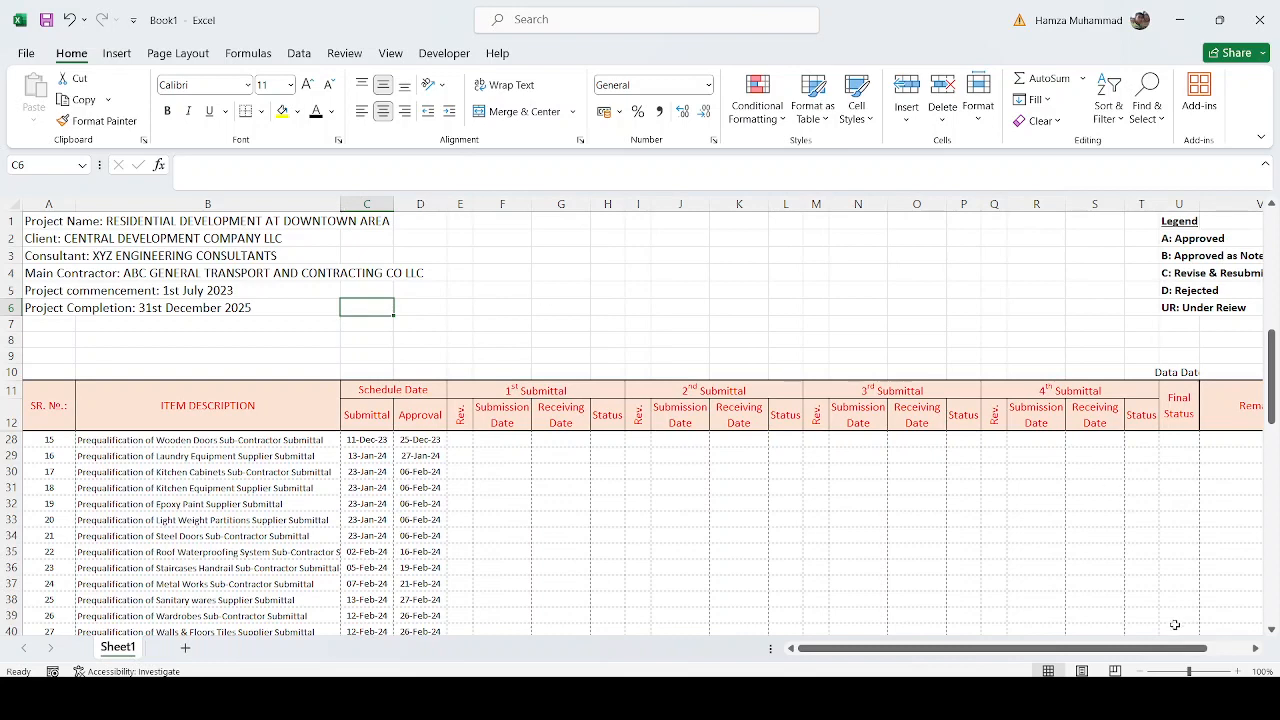
pyautogui.click(1236, 372)
pyautogui.click(362, 111)
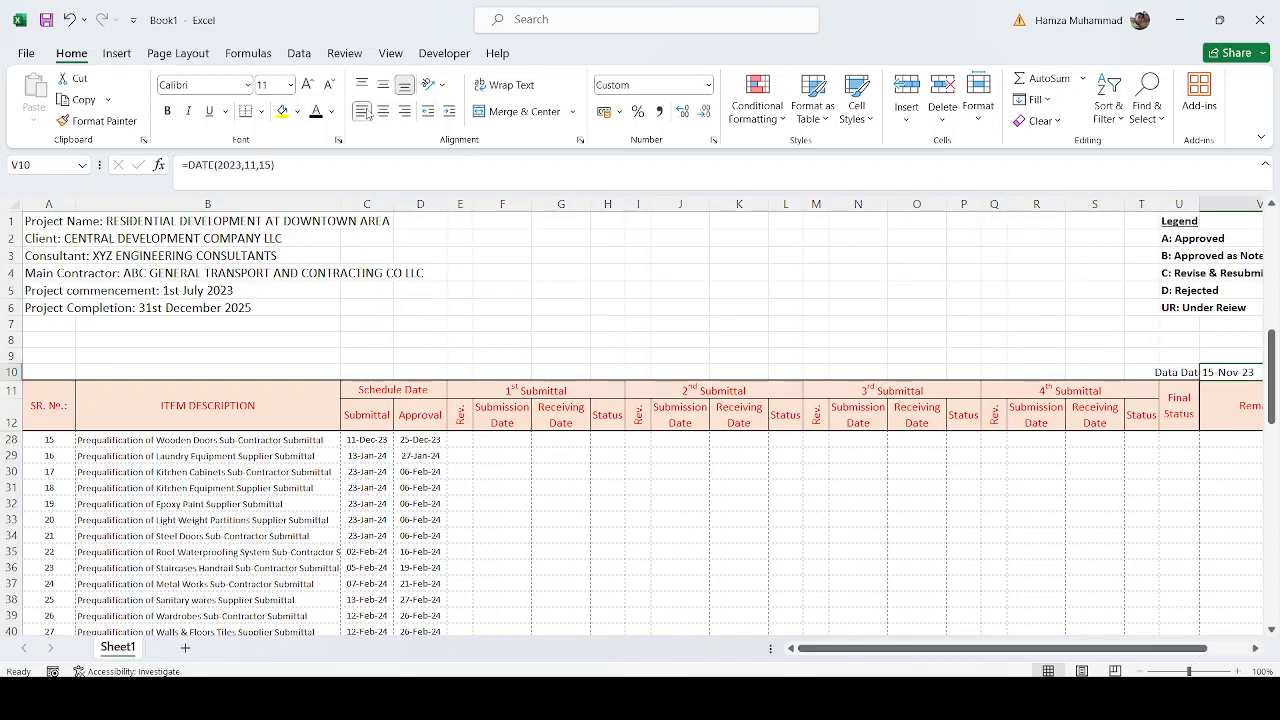
# Change the data date in V10 to =DATE(2023,11,1) and check the Planned Submittal count.
pyautogui.moveTo(264, 166); pyautogui.dragTo(274, 169)
pyautogui.write(')')
pyautogui.hotkey('ctrl', 'Return')
pyautogui.scroll(-4, 748, 631)
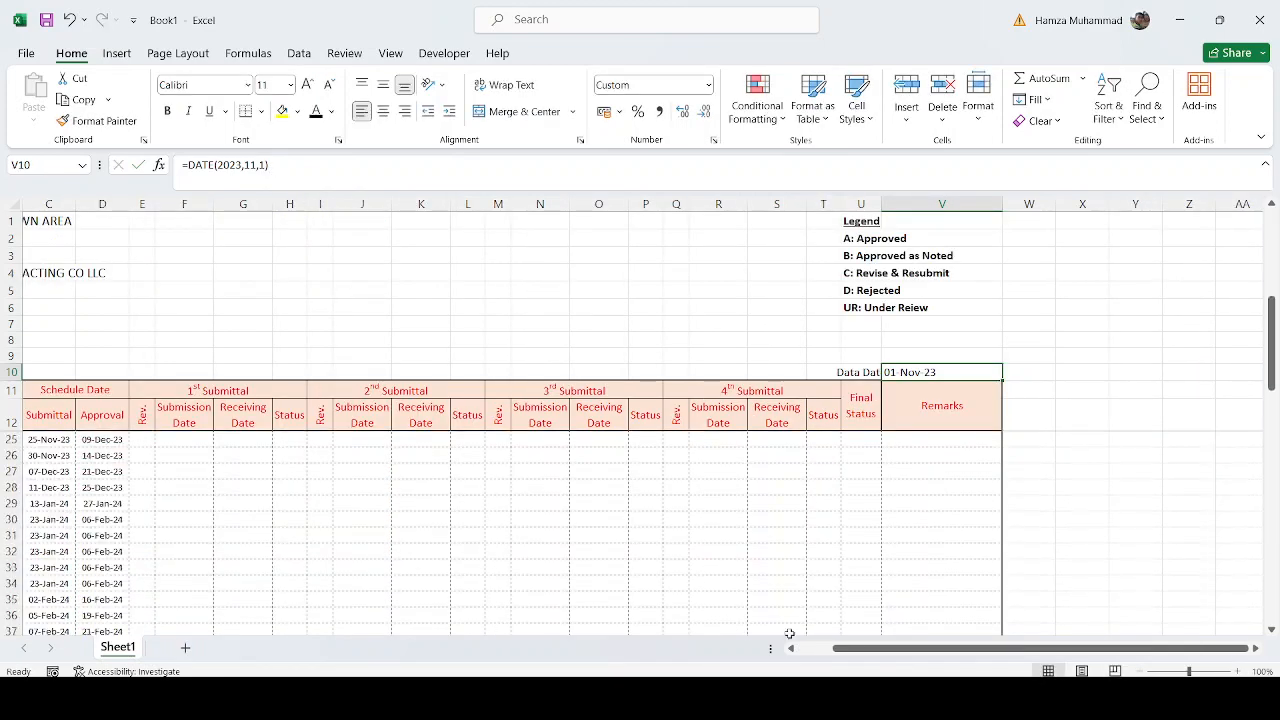
pyautogui.moveTo(869, 650); pyautogui.dragTo(800, 649)
pyautogui.scroll(-8, 300, 533)
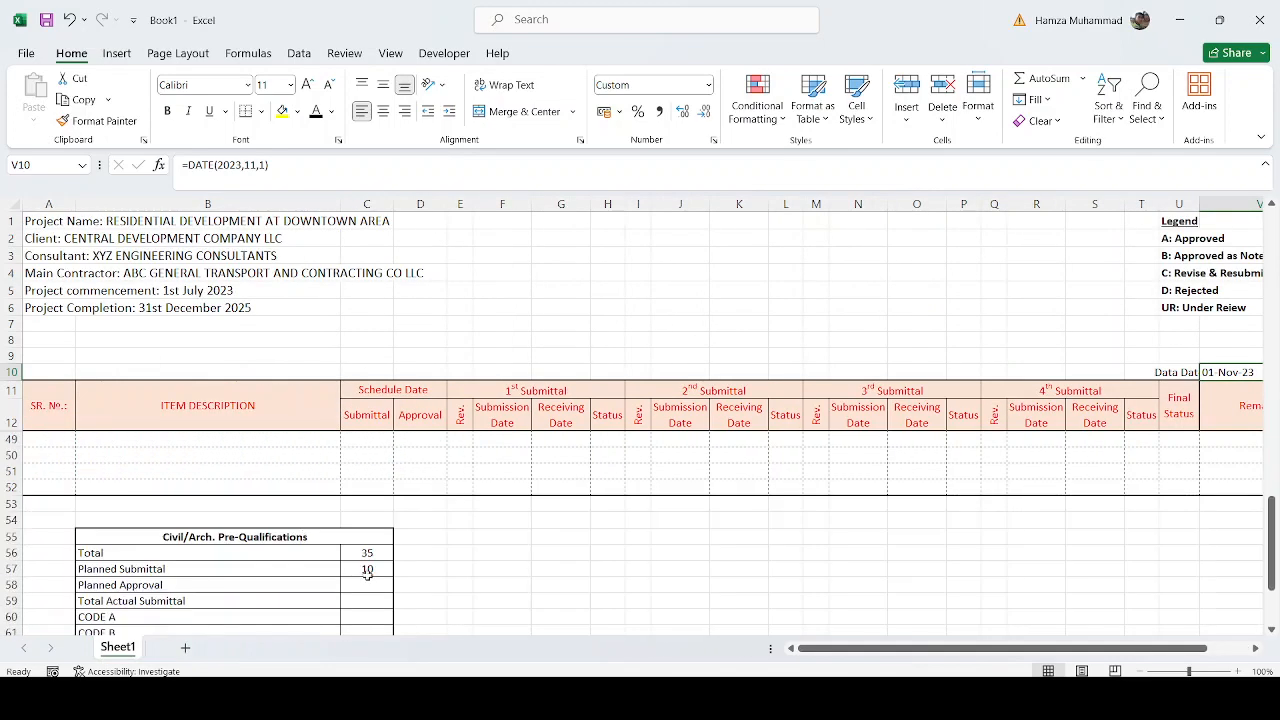
# Enter 10 in E57 beside the summary table as a comparison value for Planned Submittal.
pyautogui.click(460, 566)
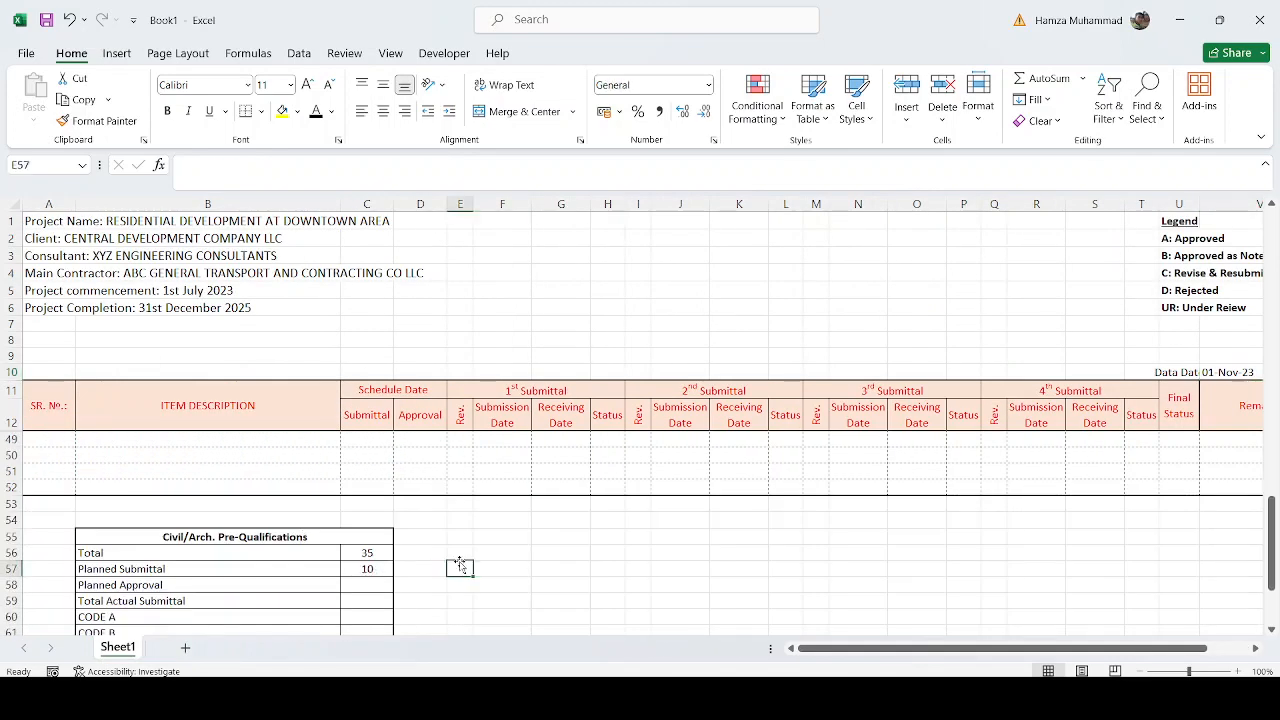
pyautogui.write('10')
pyautogui.press('Return')
# Change the data date in V10 to =DATE(2023,10,1) and bring the summary table back for comparison.
pyautogui.click(1222, 370)
pyautogui.click(252, 164)
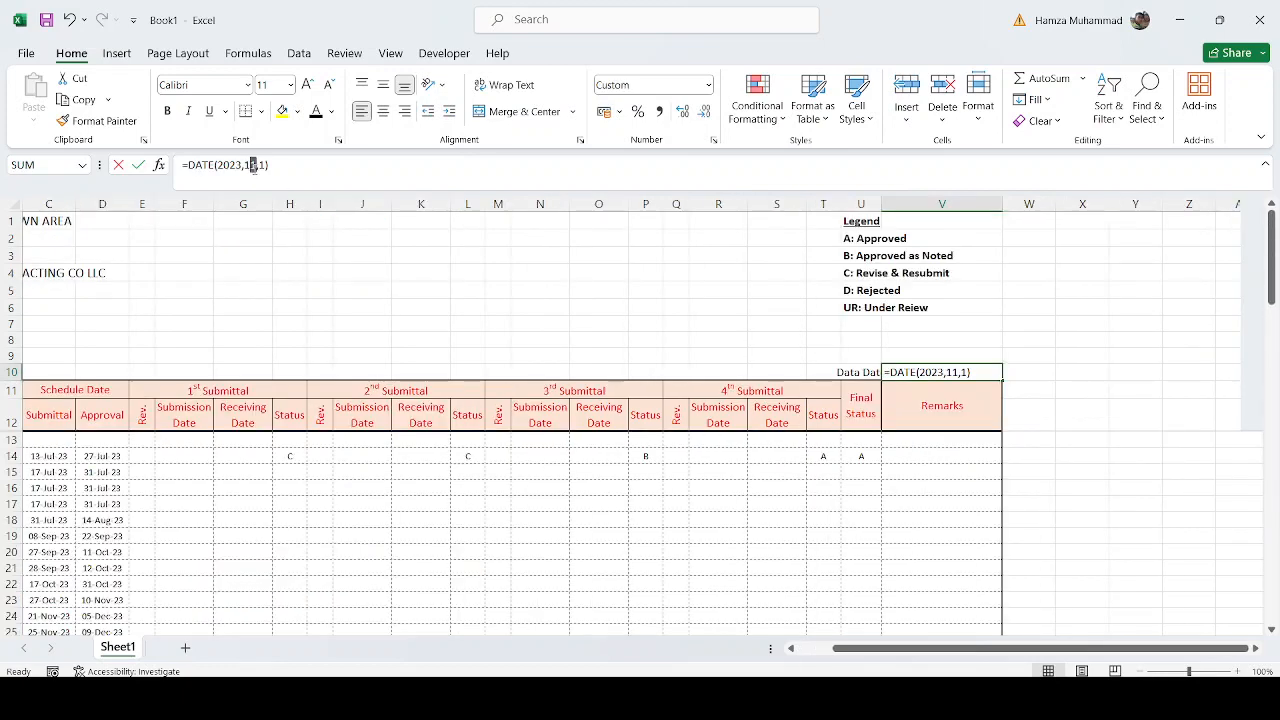
pyautogui.write('0')
pyautogui.hotkey('ctrl', 'Return')
pyautogui.scroll(-10, 414, 580)
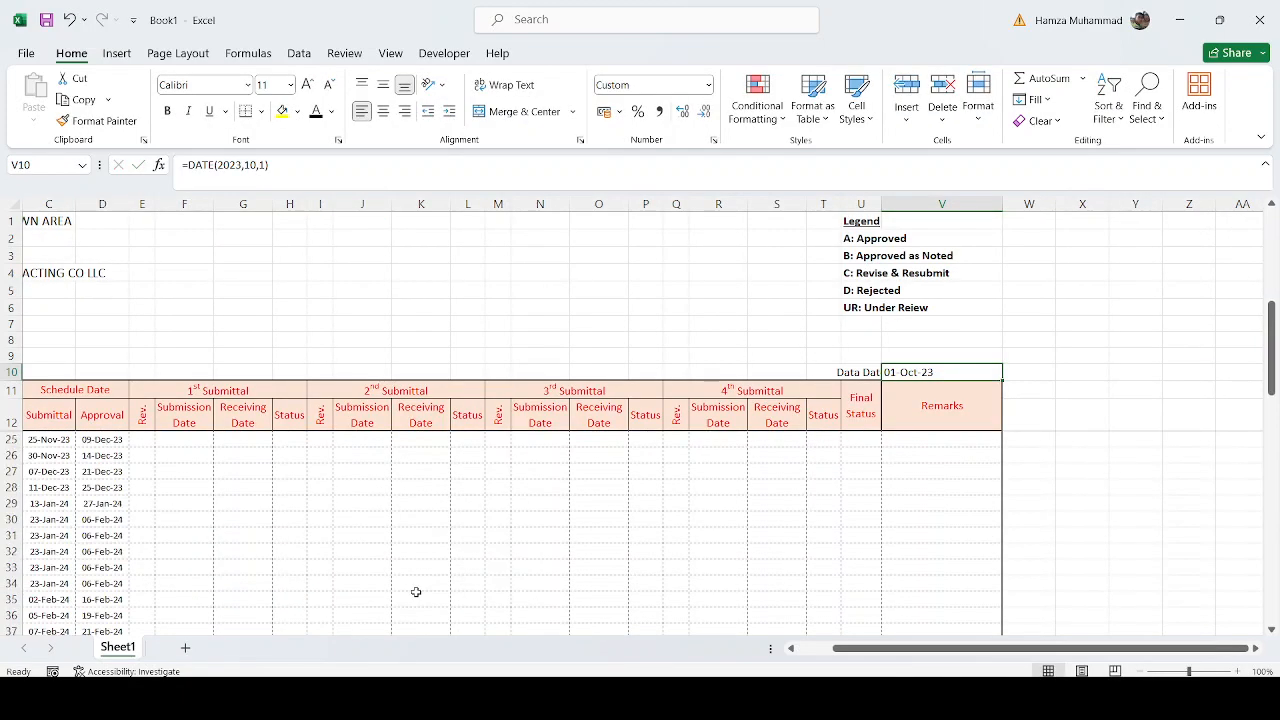
pyautogui.scroll(-3, 416, 596)
pyautogui.moveTo(840, 647); pyautogui.dragTo(803, 647)
# Compare the Total and Planned Submittal formulas, and clear the comparison value from E57.
pyautogui.click(371, 521)
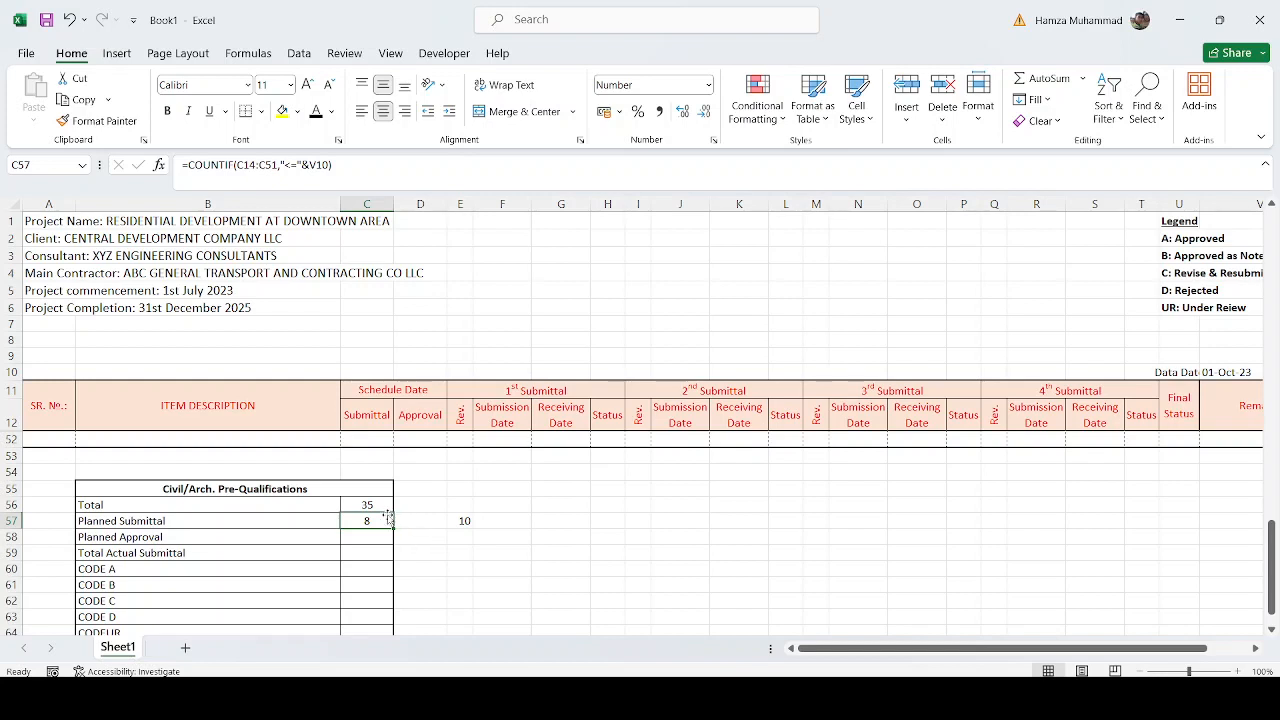
pyautogui.click(384, 505)
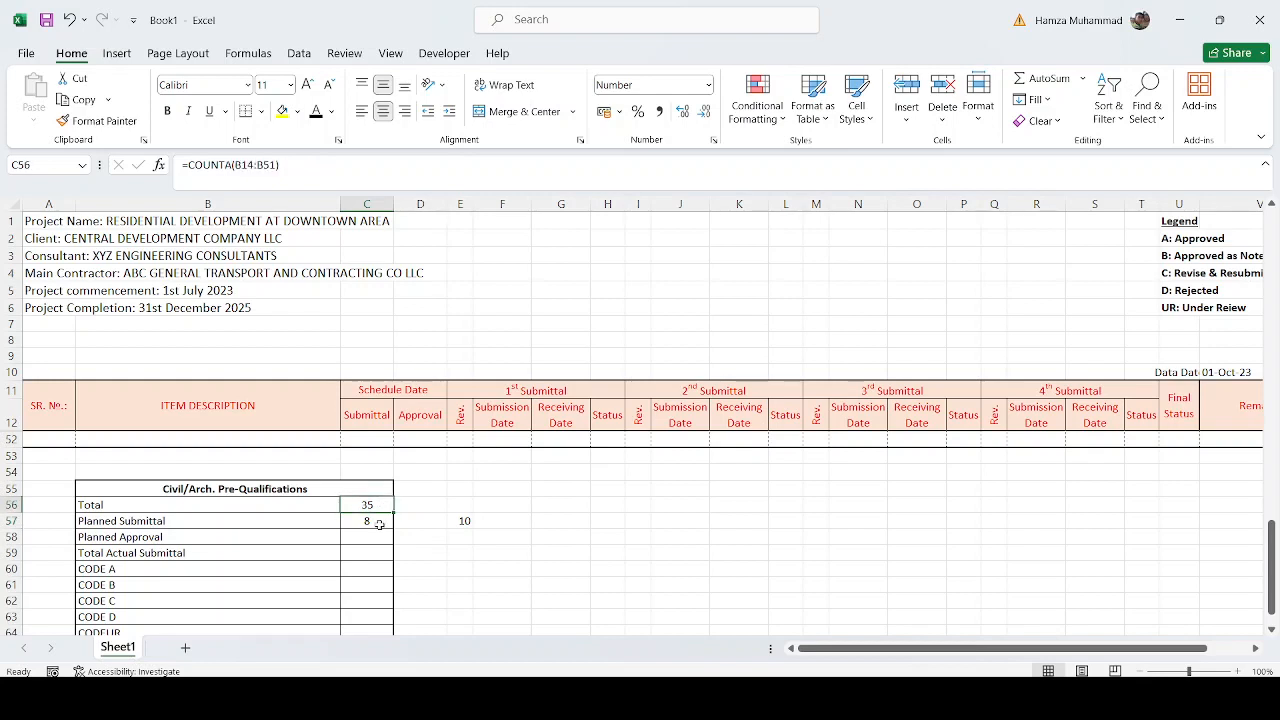
pyautogui.click(380, 524)
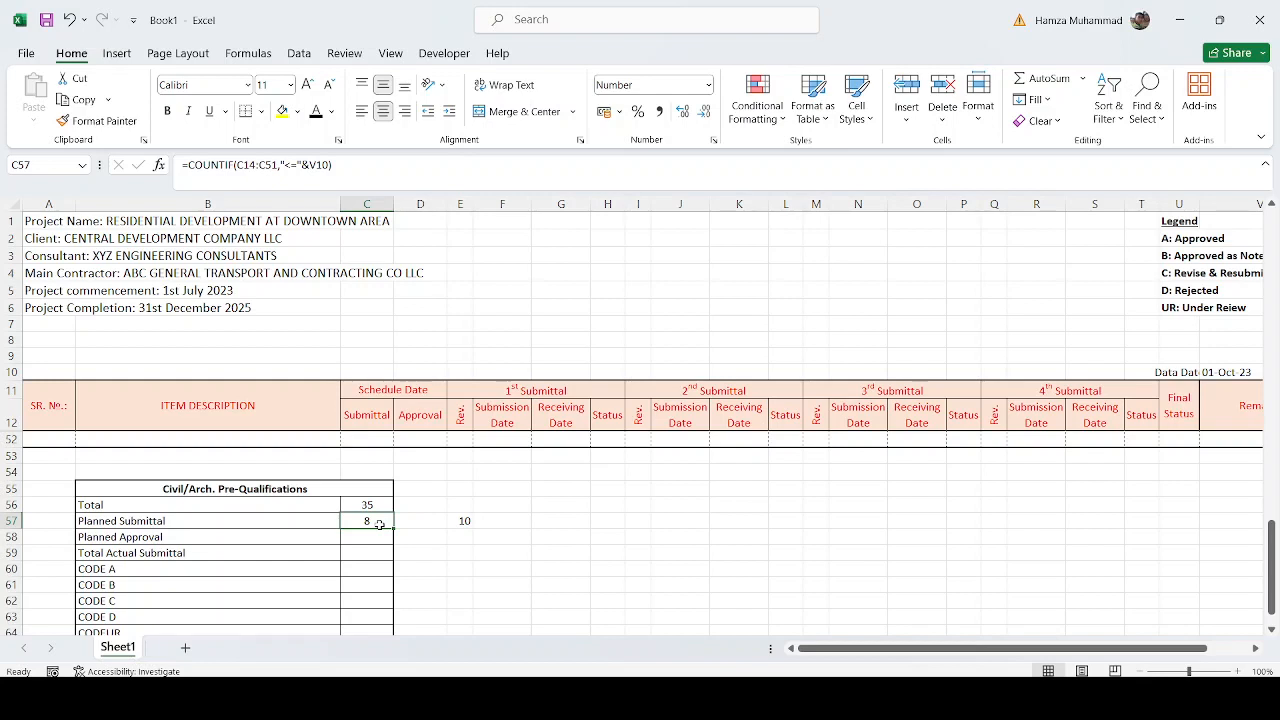
pyautogui.click(465, 522)
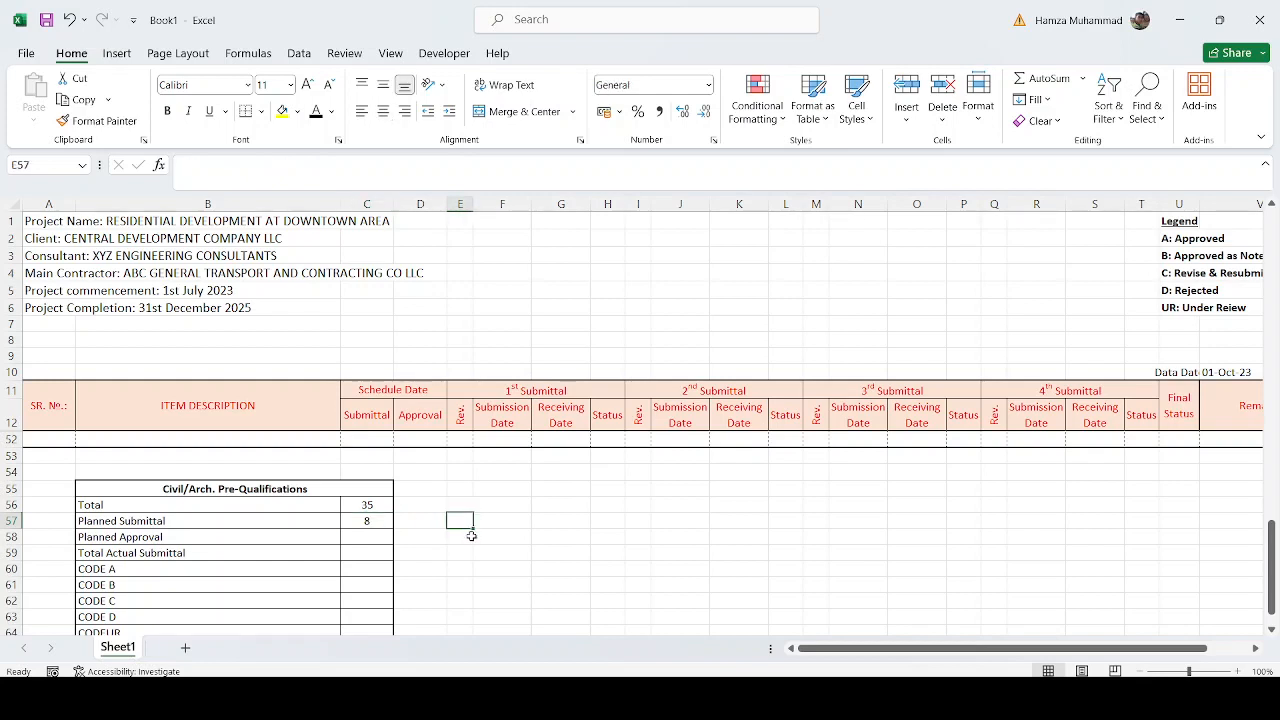
# Begin the Planned Approval formula in C58 as a COUNTIF over the scheduled approval dates D14:D51.
pyautogui.click(357, 538)
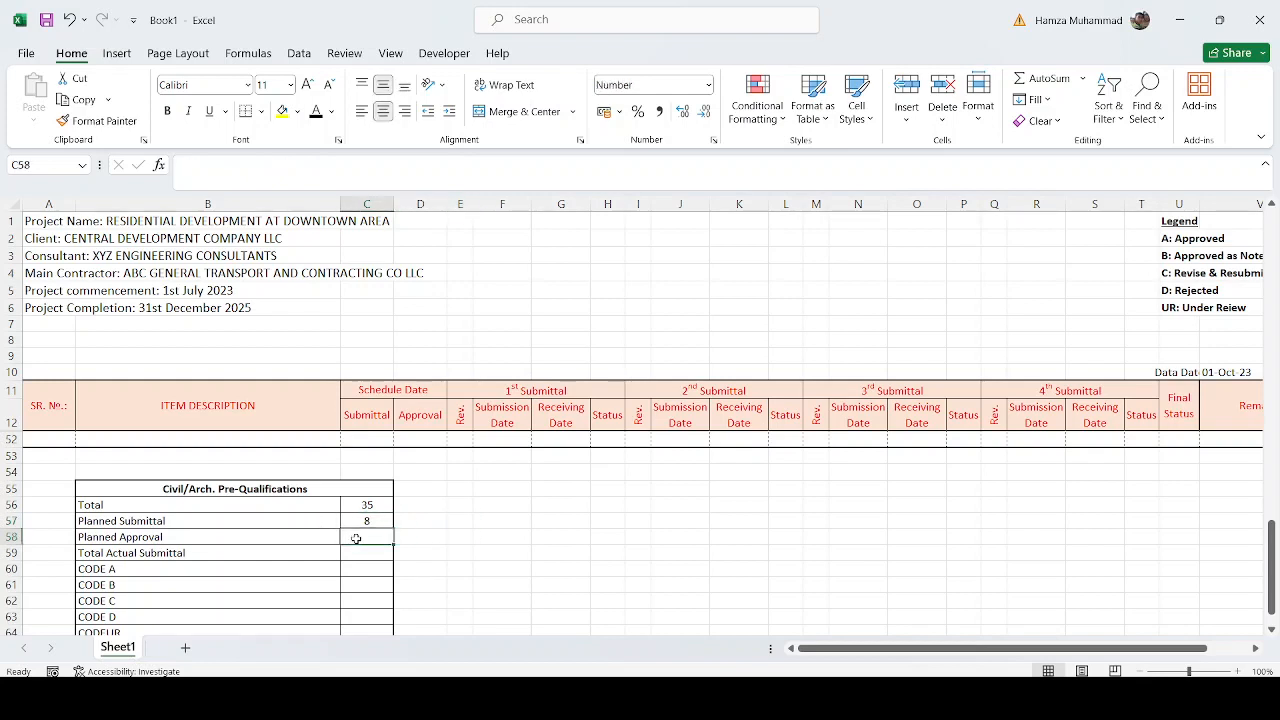
pyautogui.write('=count')
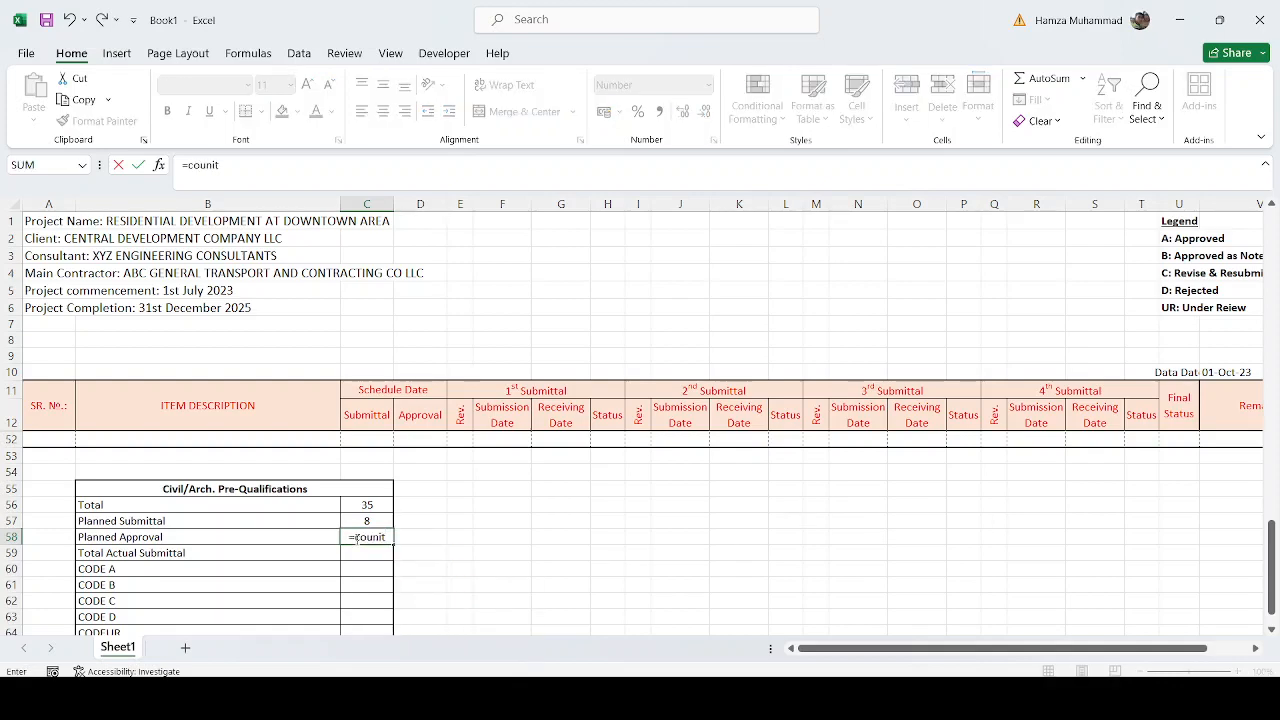
pyautogui.write('if')
pyautogui.press('Tab')
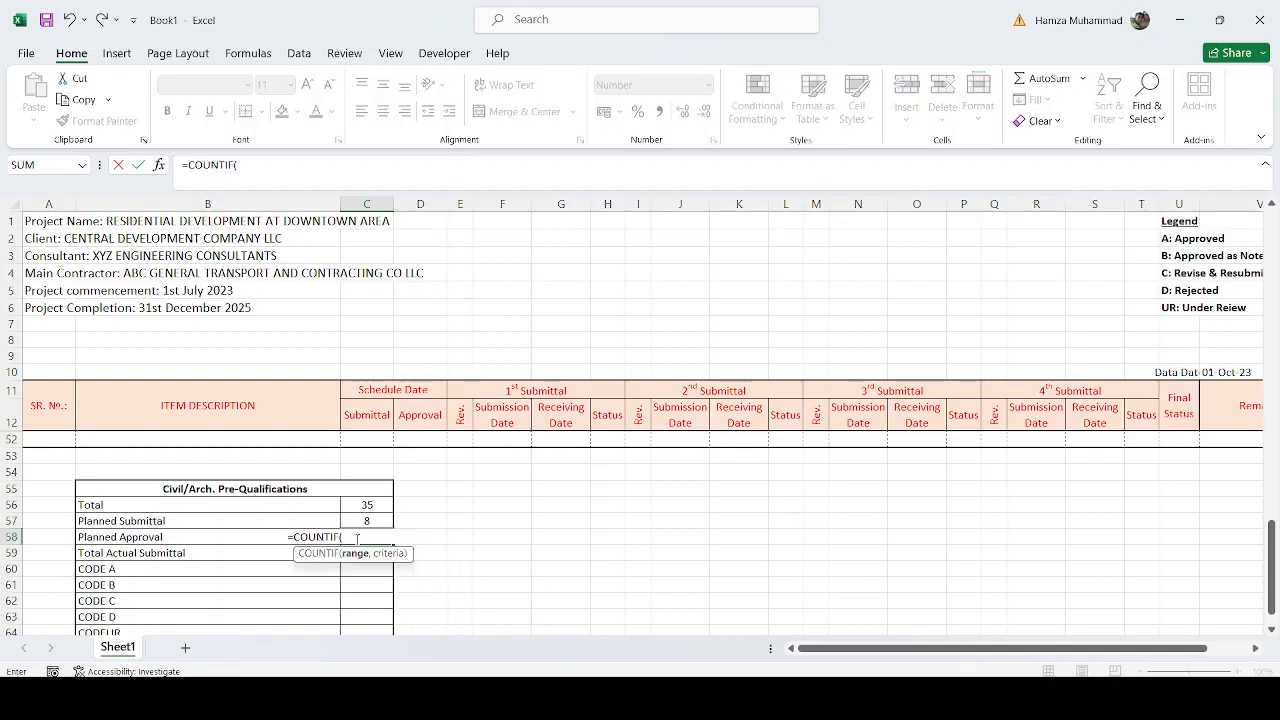
pyautogui.scroll(9, 425, 497)
pyautogui.scroll(4, 425, 497)
pyautogui.moveTo(423, 457); pyautogui.dragTo(433, 616)
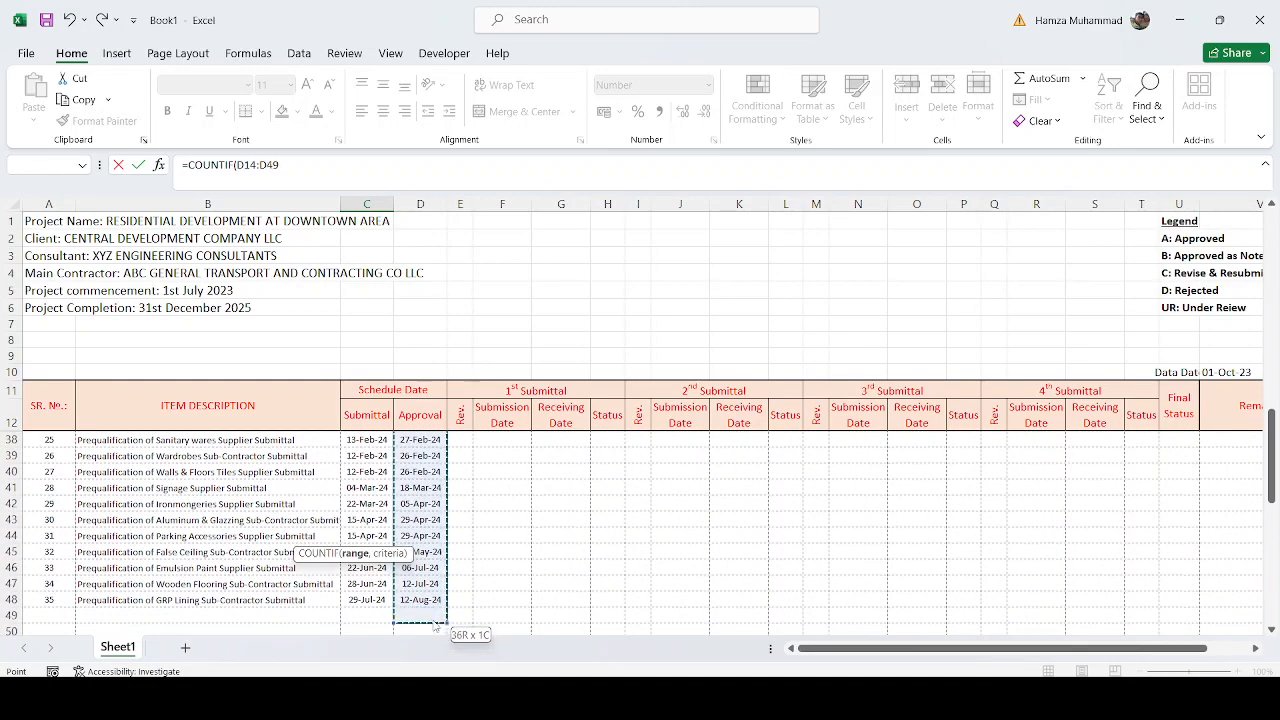
pyautogui.scroll(-3, 435, 620)
pyautogui.hotkey('shift', 'Down')
pyautogui.hotkey('shift', 'Down')
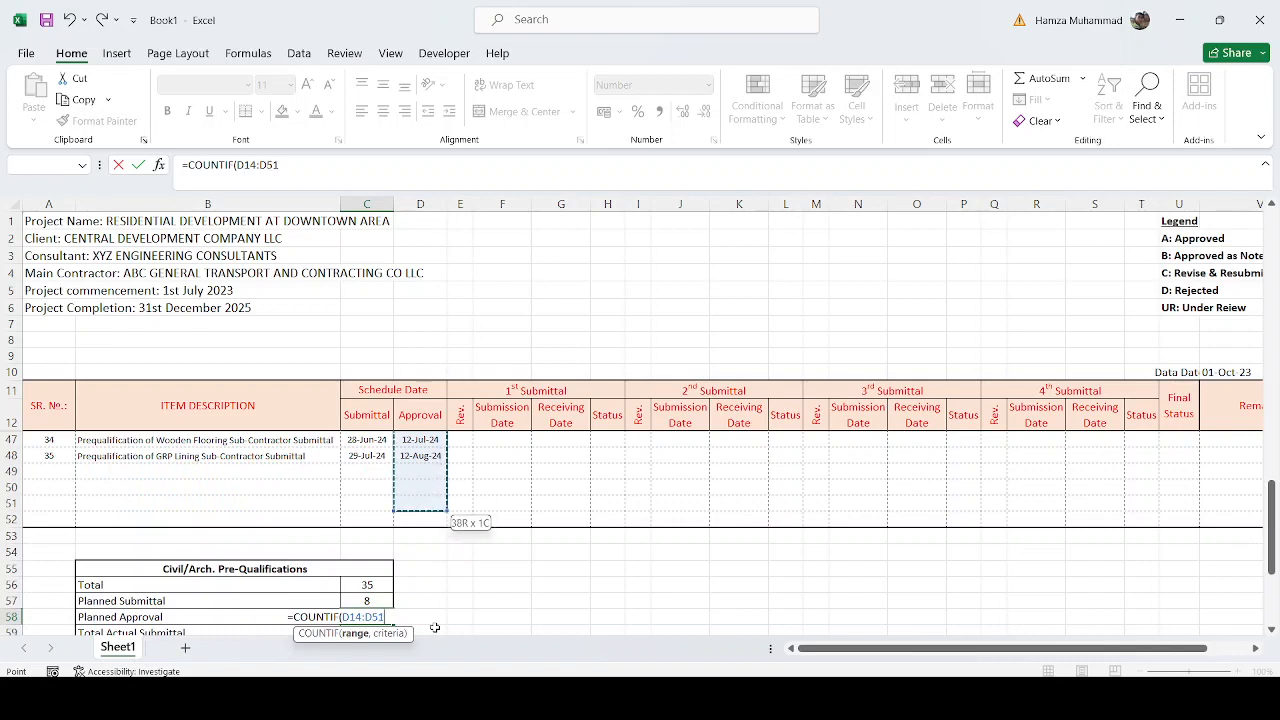
# Complete the Planned Approval formula with the criterion "<="&V10, giving =COUNTIF(D14:D51,"<="&V10).
pyautogui.write(',"<="&')
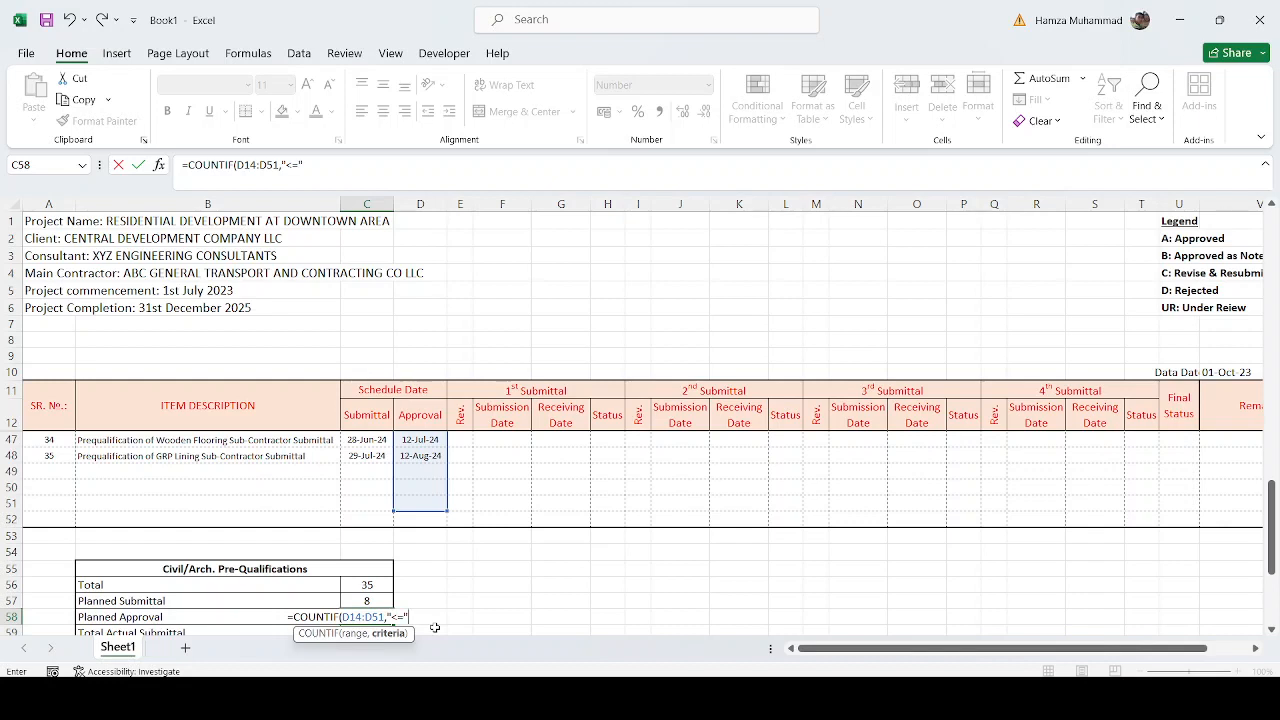
pyautogui.click(1220, 374)
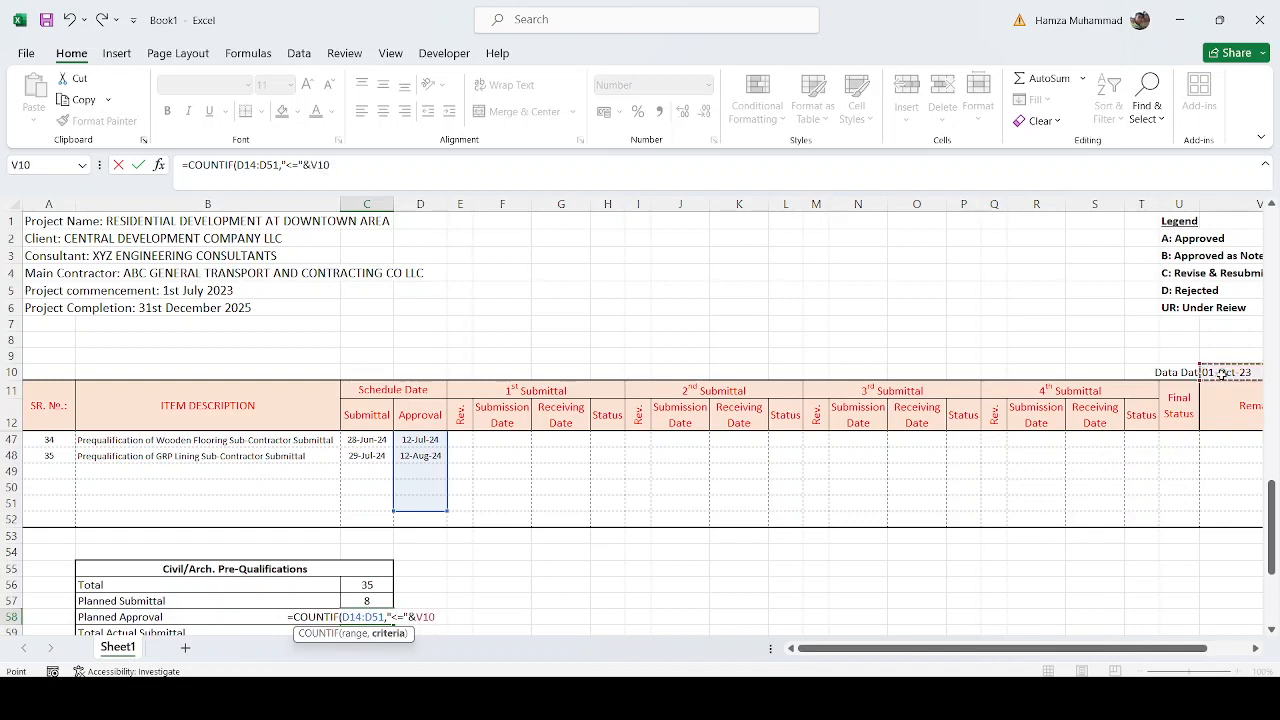
pyautogui.click(349, 172)
pyautogui.write(')')
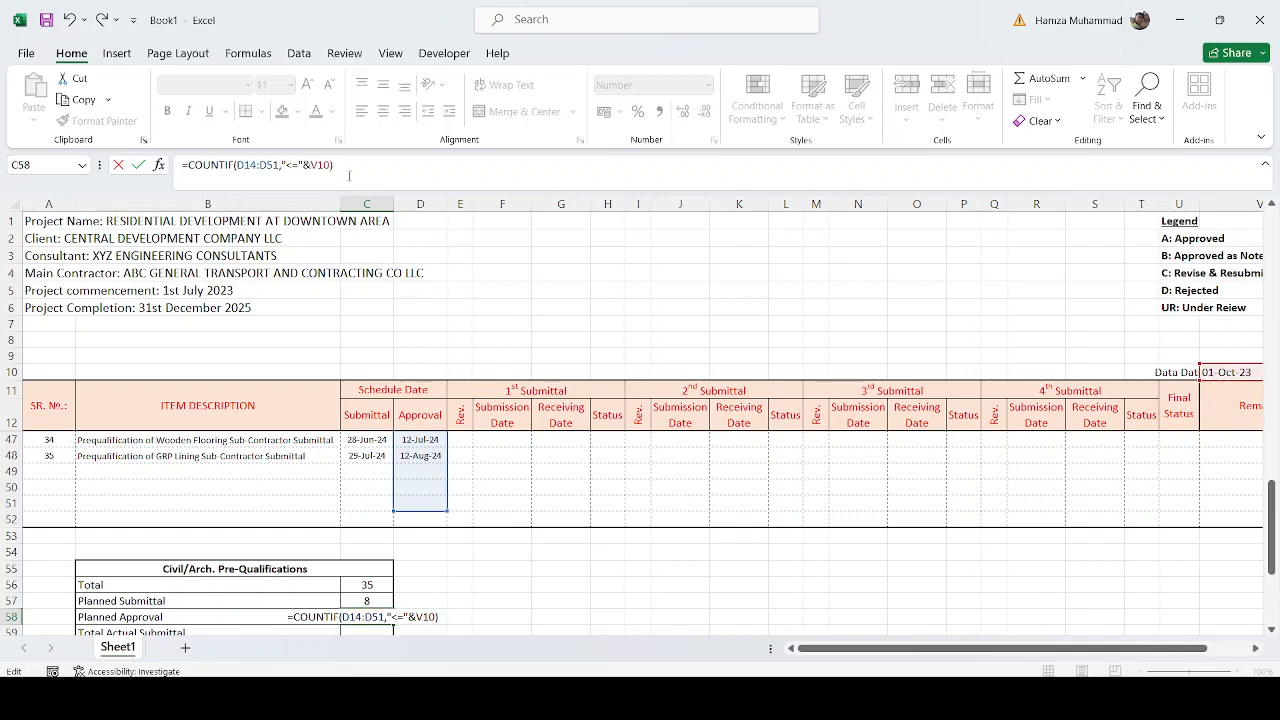
pyautogui.hotkey('ctrl', 'Return')
pyautogui.scroll(-1, 383, 530)
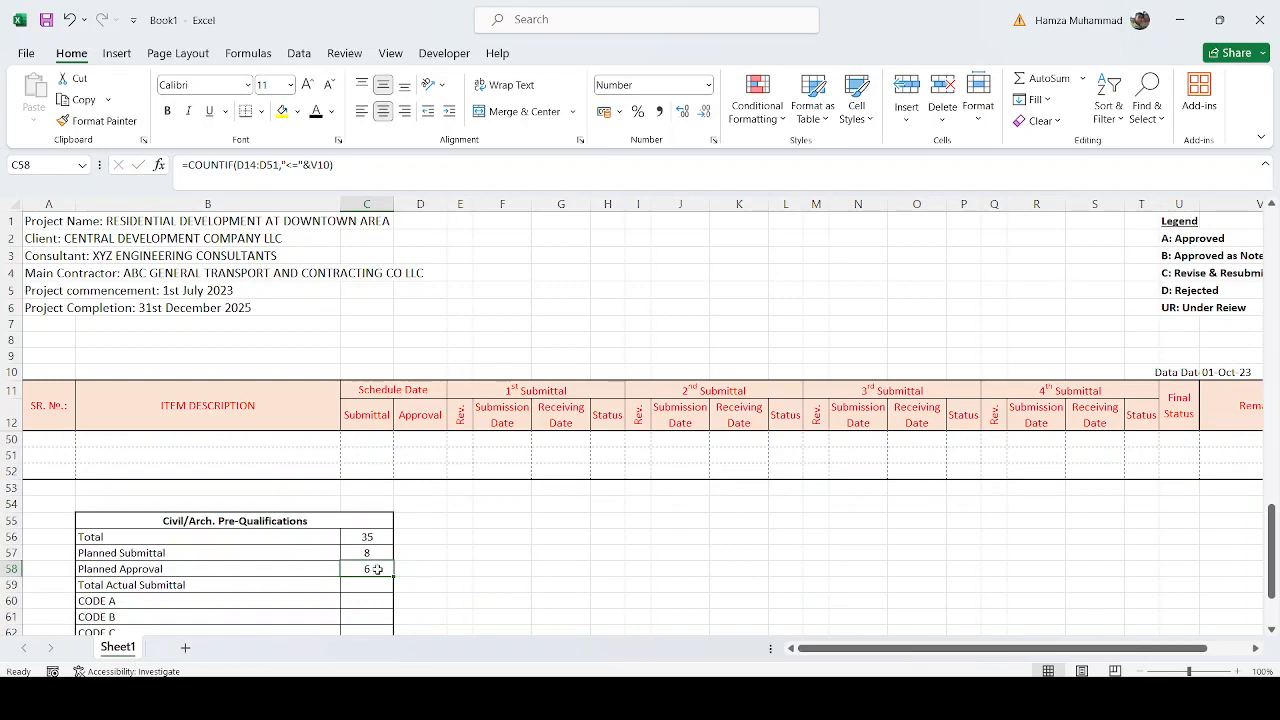
# Enter the CODE A formula =COUNTIF(U14:U51,"A") in C60 to count the Final Status column.
pyautogui.scroll(-2, 377, 569)
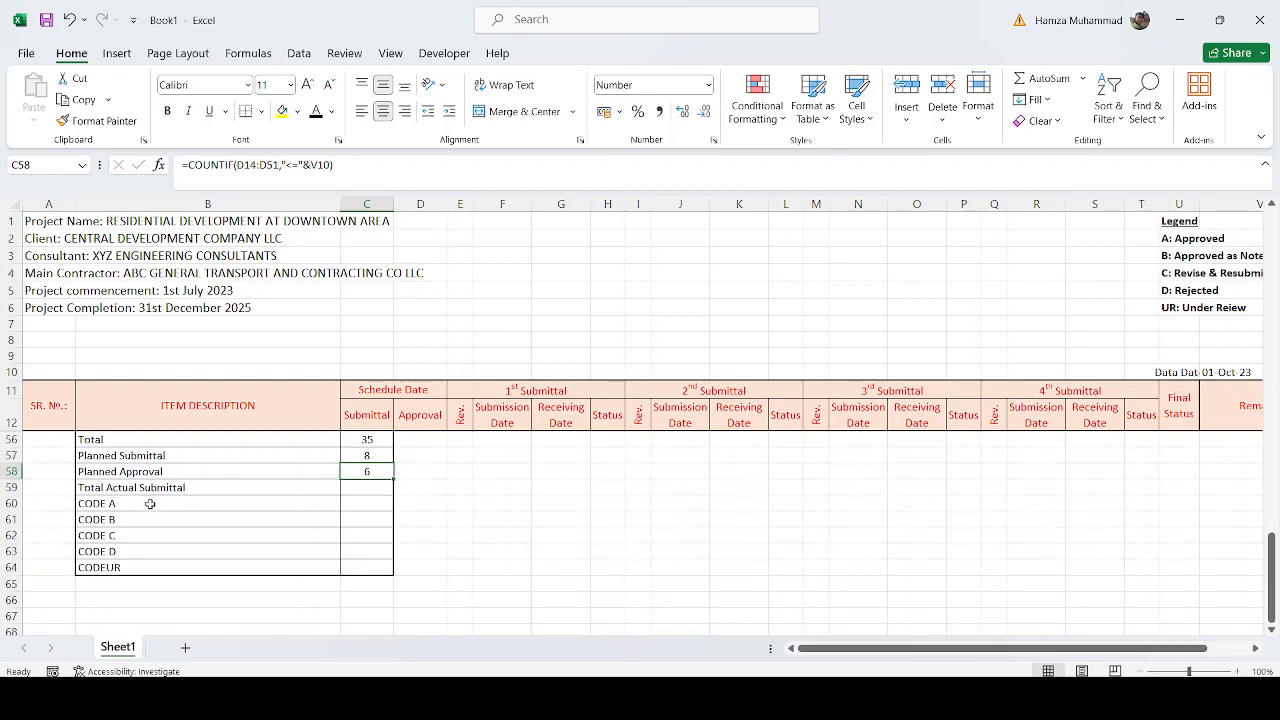
pyautogui.moveTo(359, 506); pyautogui.dragTo(363, 565)
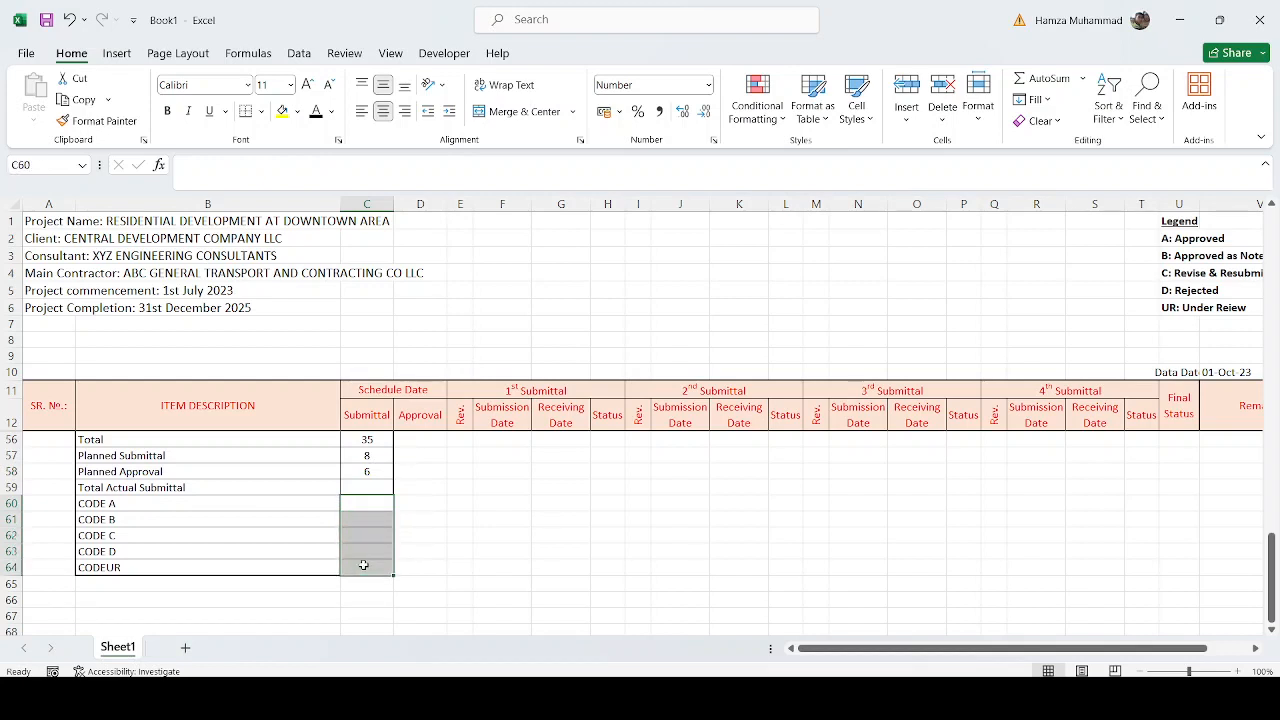
pyautogui.click(378, 507)
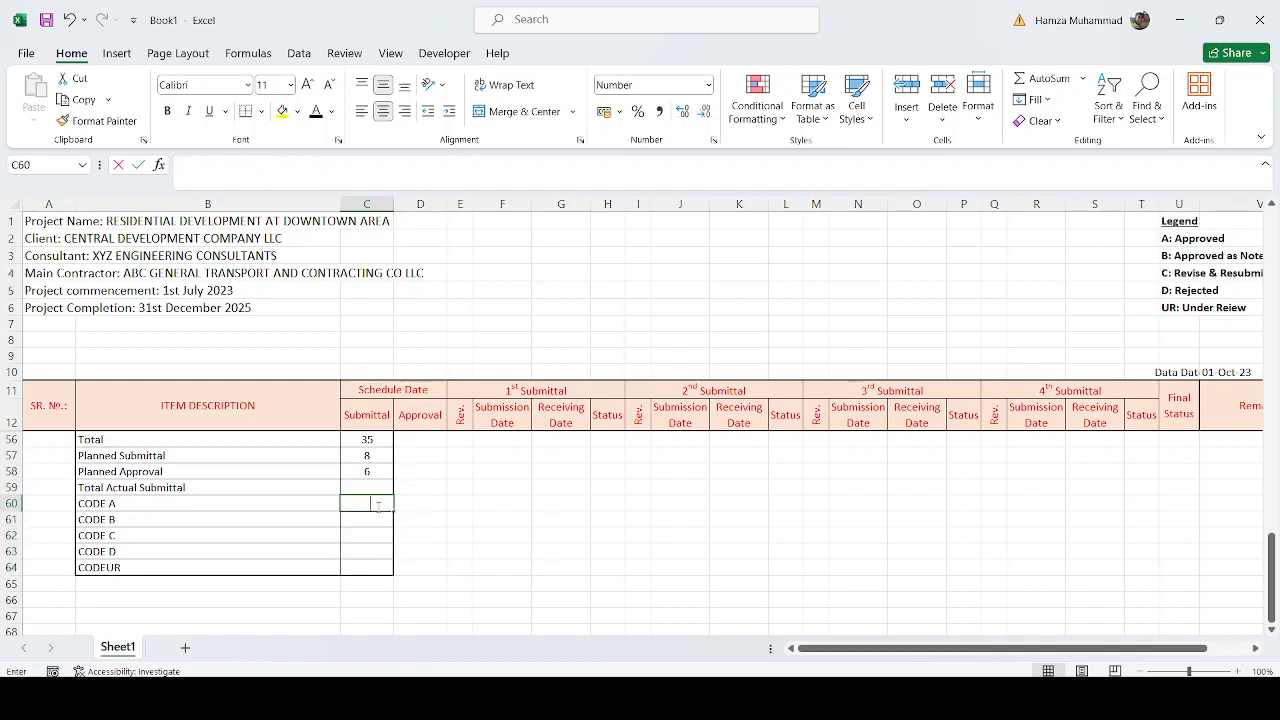
pyautogui.write('=coun')
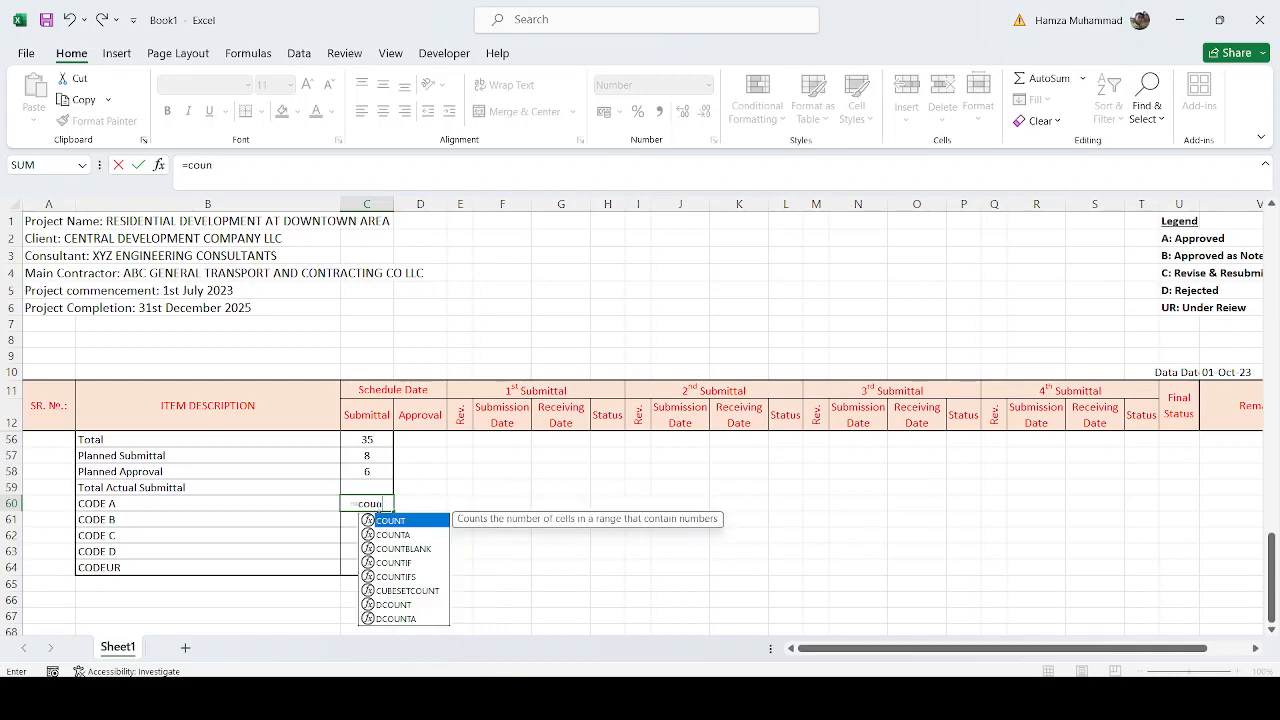
pyautogui.write('tif')
pyautogui.press('Tab')
pyautogui.scroll(14, 691, 526)
pyautogui.moveTo(1185, 456); pyautogui.dragTo(1175, 612)
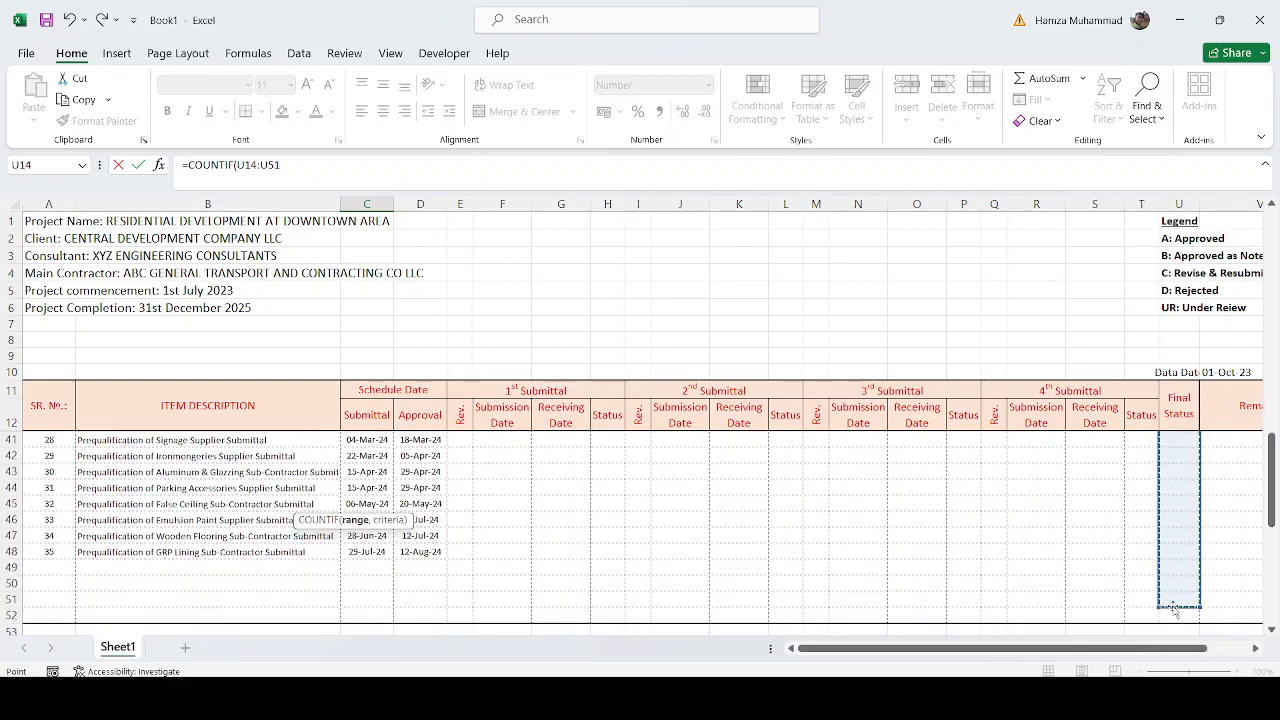
pyautogui.write(',"A')
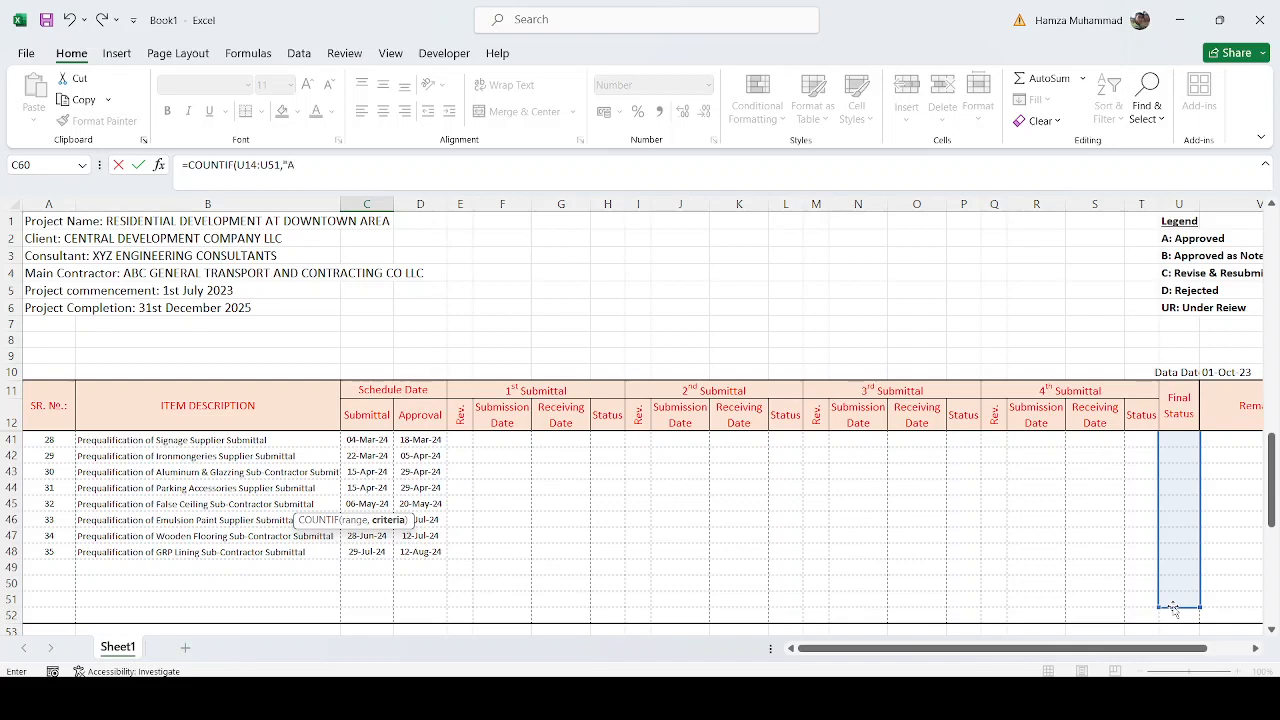
pyautogui.write('")')
pyautogui.press('Return')
# Copy the CODE A formula from C60 and paste only the formula into C61:C64.
pyautogui.scroll(-2, 800, 547)
pyautogui.scroll(10, 800, 547)
pyautogui.scroll(-14, 534, 560)
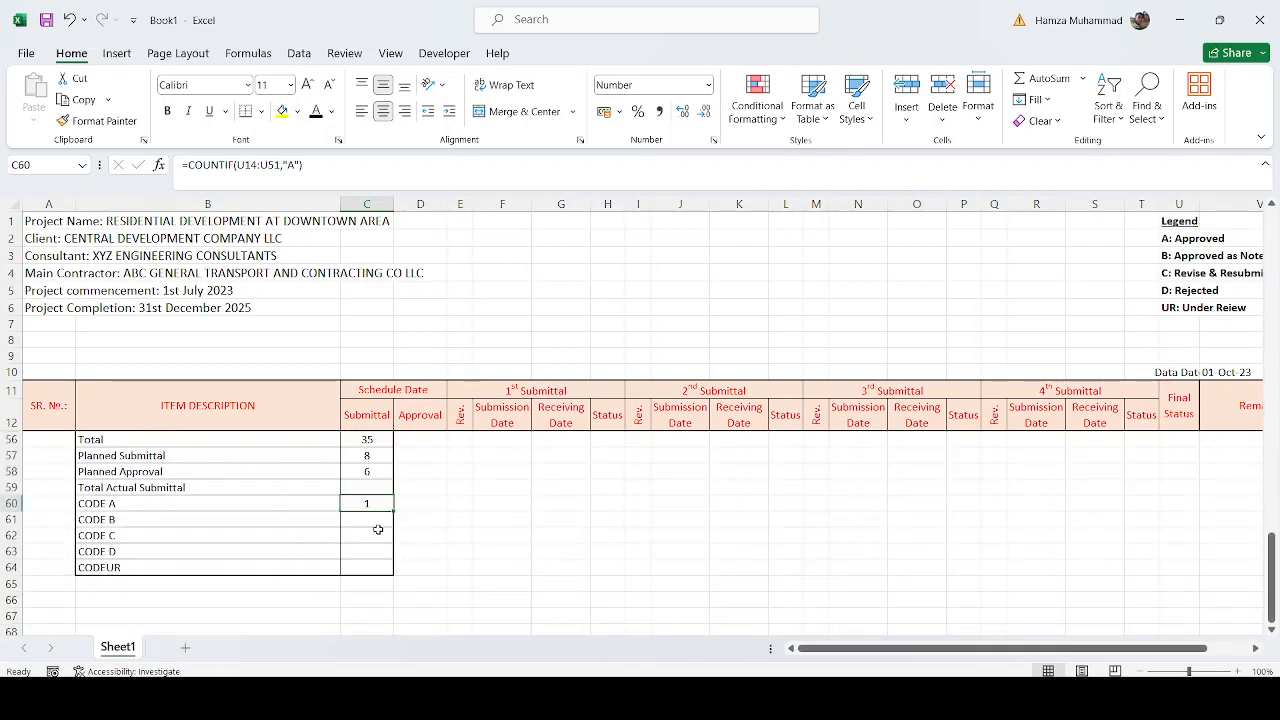
pyautogui.hotkey('ctrl', 'c')
pyautogui.moveTo(374, 517); pyautogui.dragTo(371, 560)
pyautogui.rightClick(371, 560)
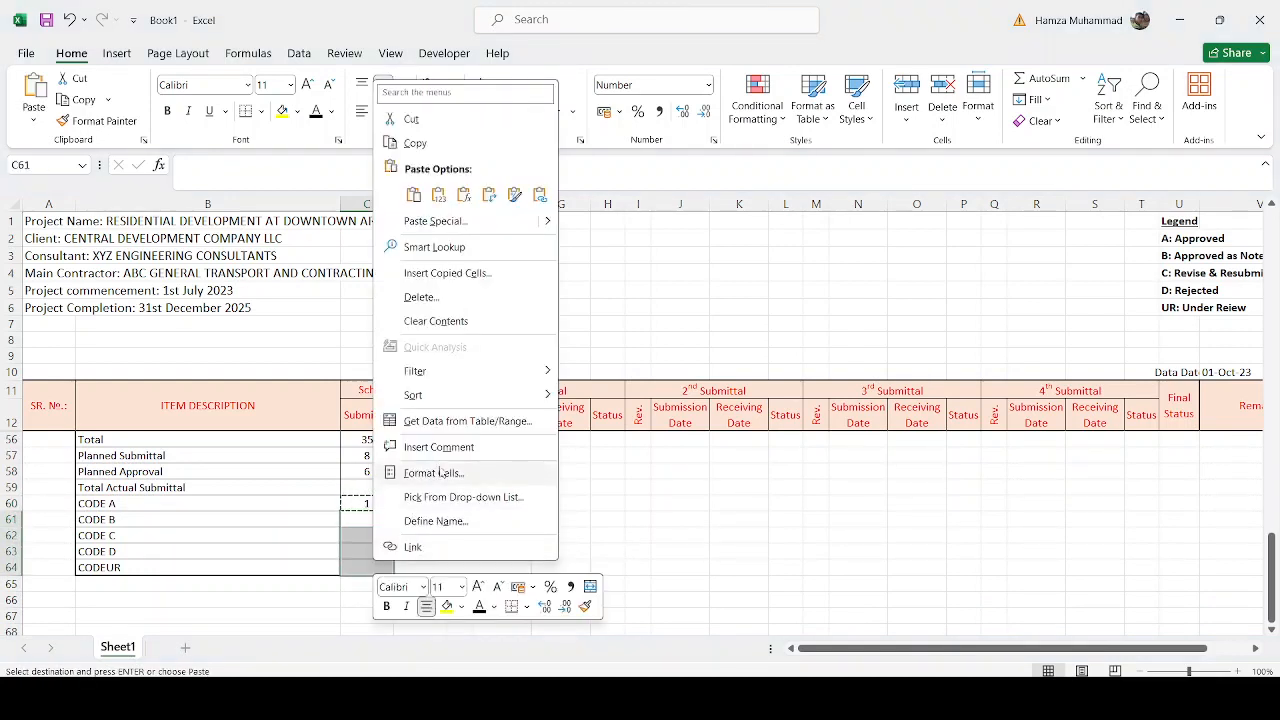
pyautogui.click(463, 194)
pyautogui.press('Escape')
# Change the criterion of the CODE B formula in C61 to "B".
pyautogui.click(372, 519)
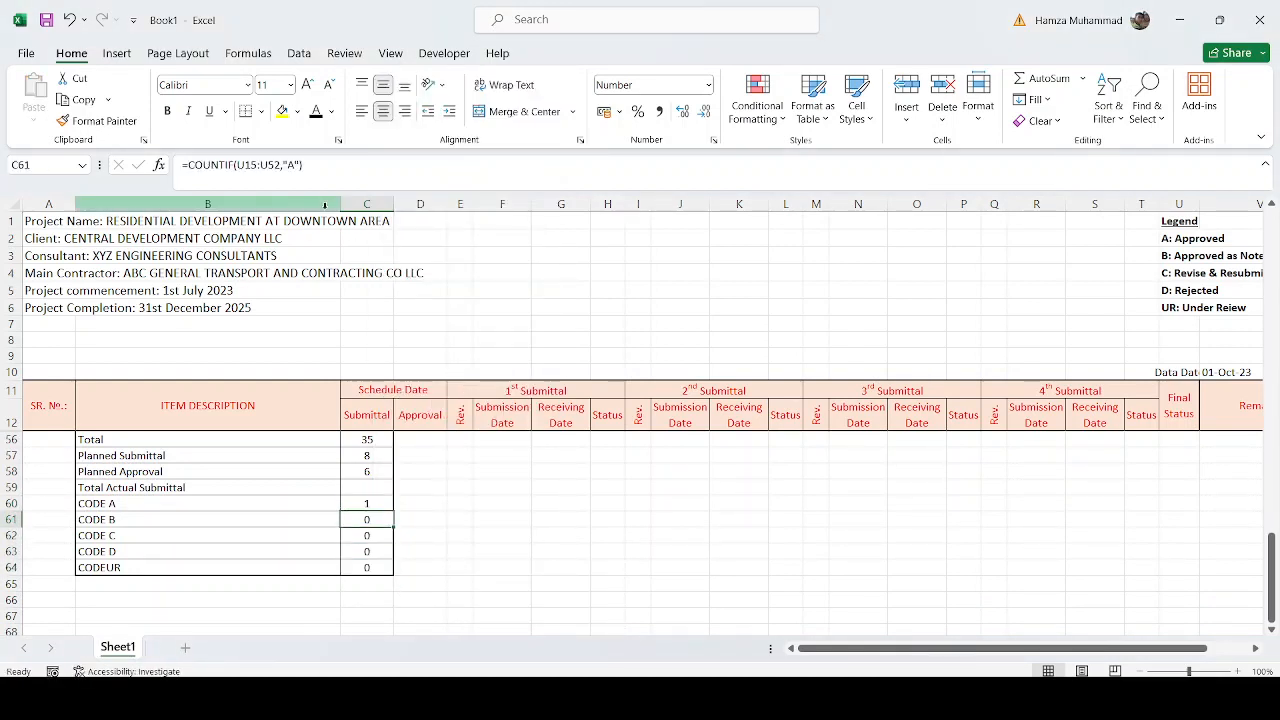
pyautogui.doubleClick(290, 165)
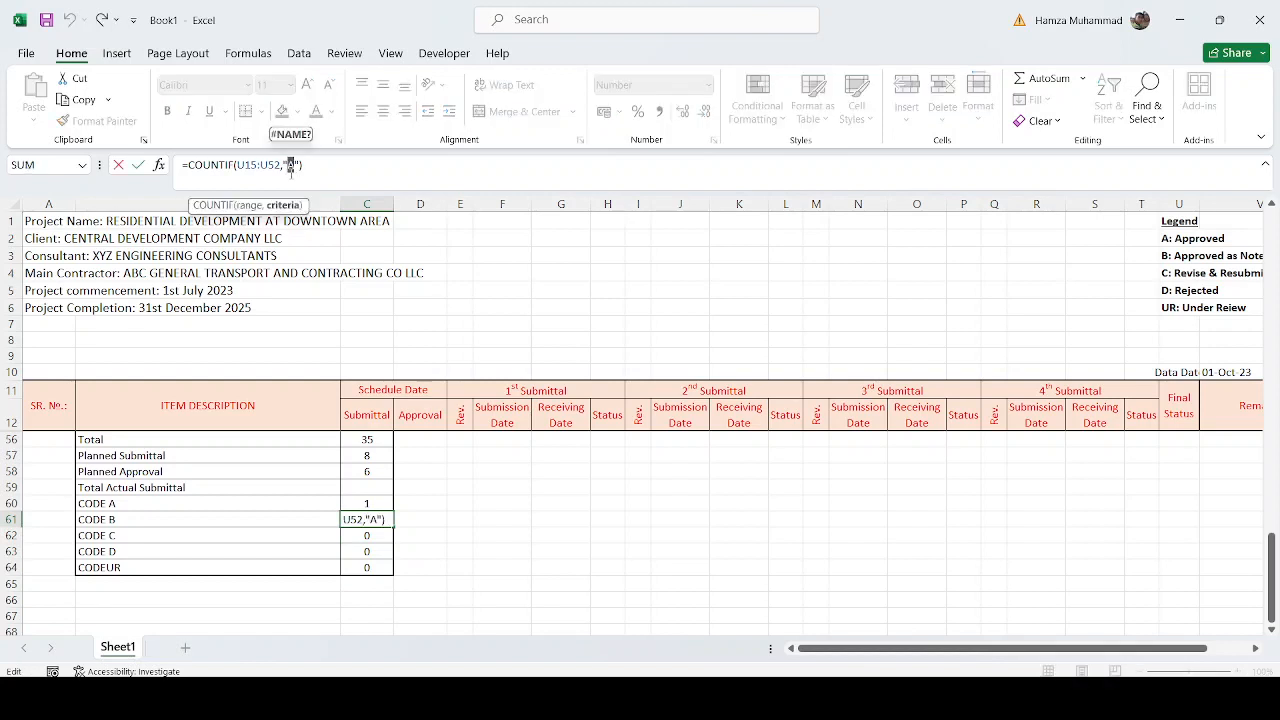
pyautogui.write('B')
pyautogui.press('Return')
pyautogui.doubleClick(292, 165)
pyautogui.write('C')
pyautogui.press('Return')
pyautogui.click(380, 537)
pyautogui.click(379, 506)
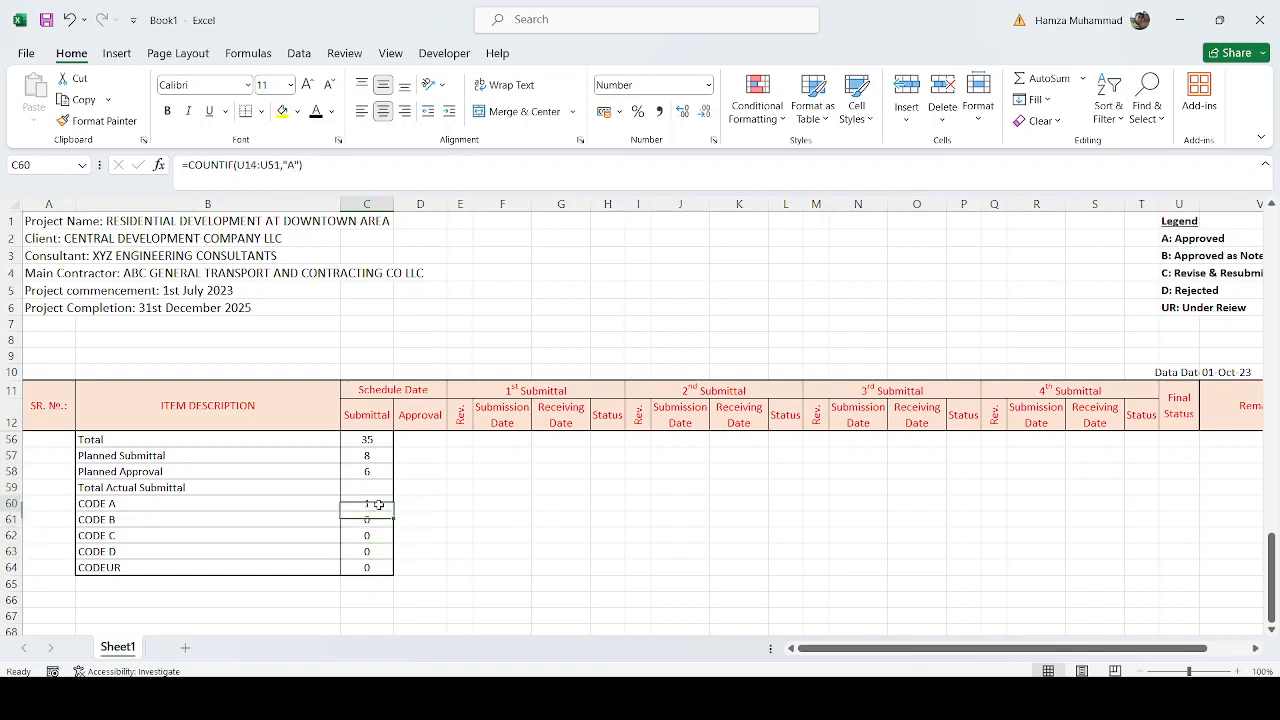
pyautogui.press('Down')
pyautogui.press('Down')
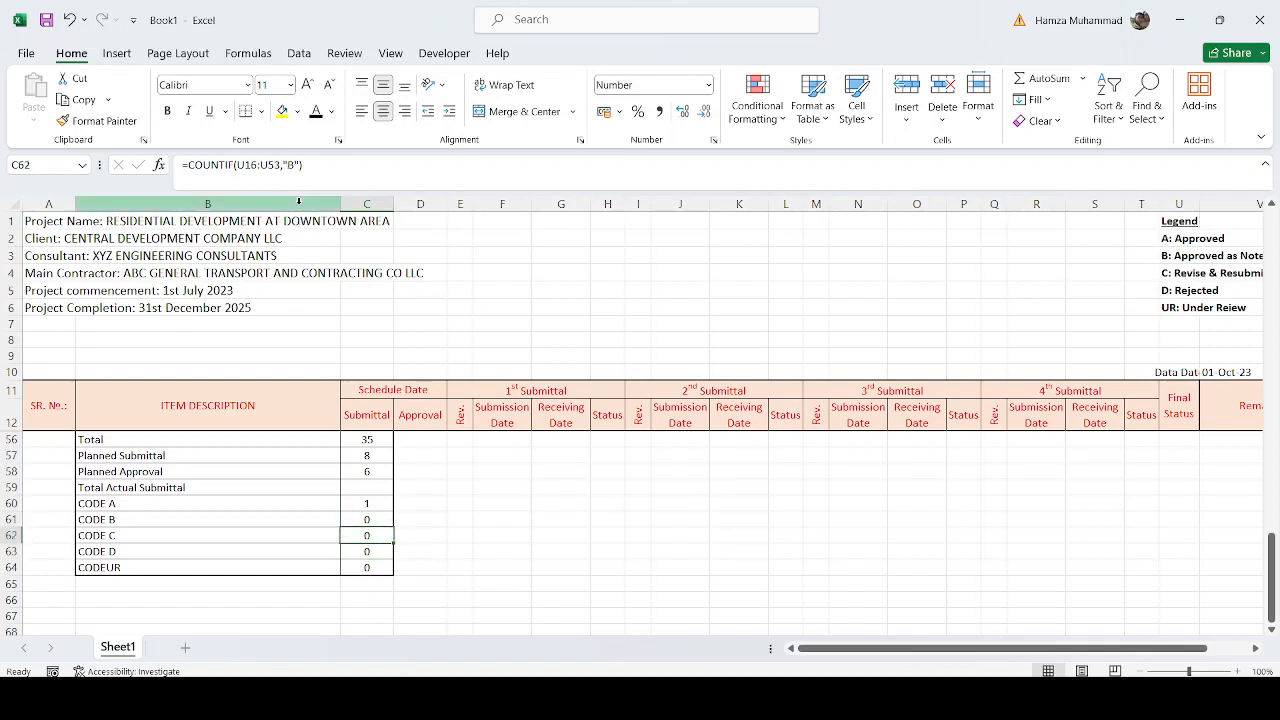
# Set the criteria of the CODE C, CODE D and CODE UR formulas in C62:C64 to "C", "D" and "UR".
pyautogui.doubleClick(291, 167)
pyautogui.write('C')
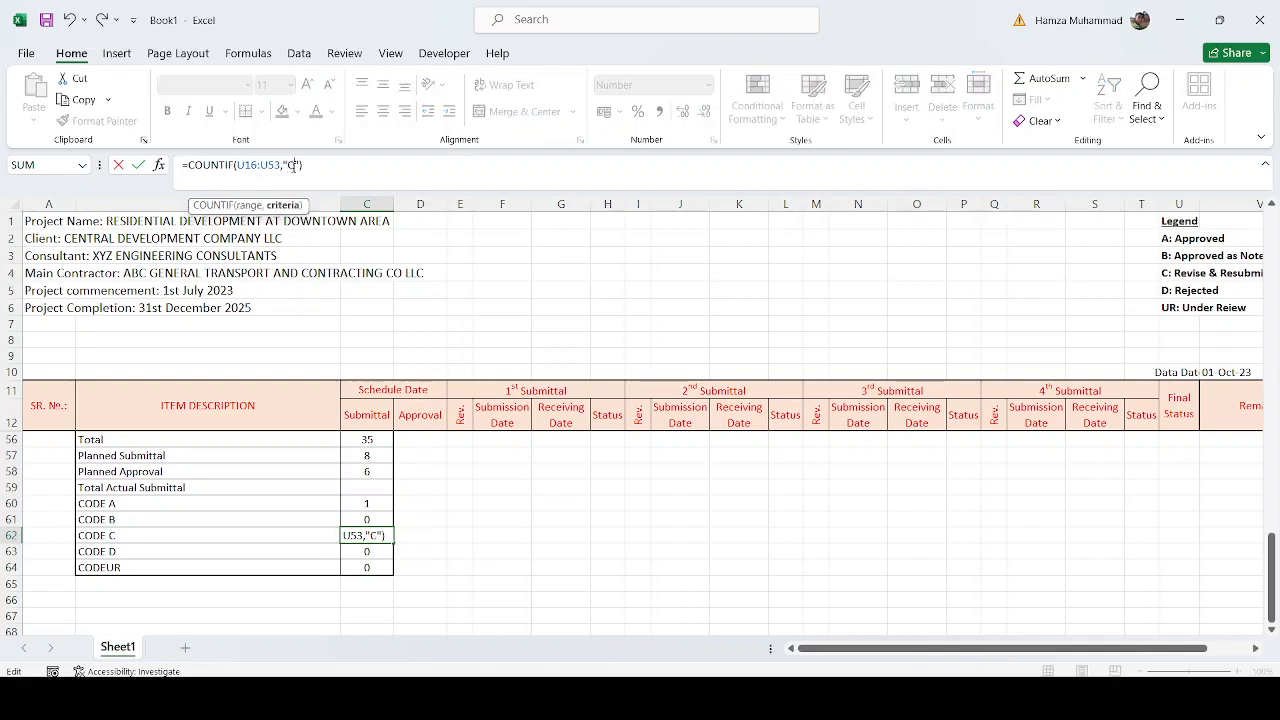
pyautogui.press('Return')
pyautogui.doubleClick(293, 167)
pyautogui.write('D')
pyautogui.press('Return')
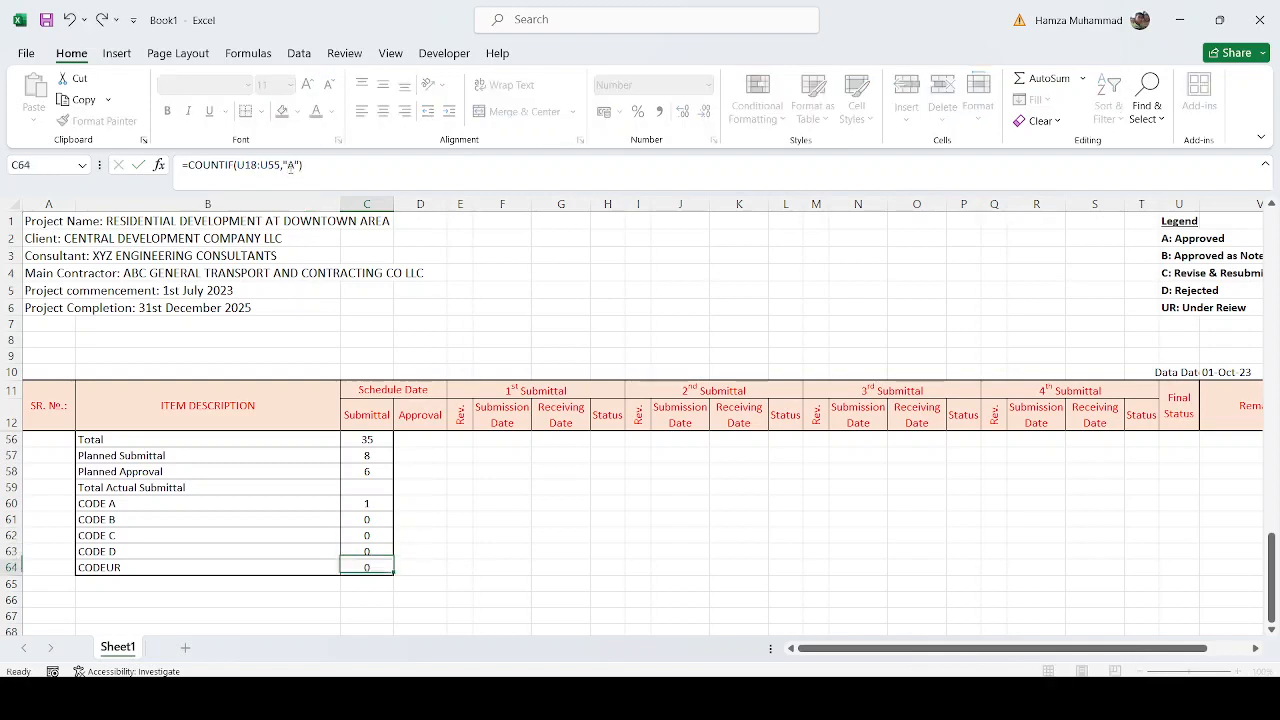
pyautogui.doubleClick(292, 166)
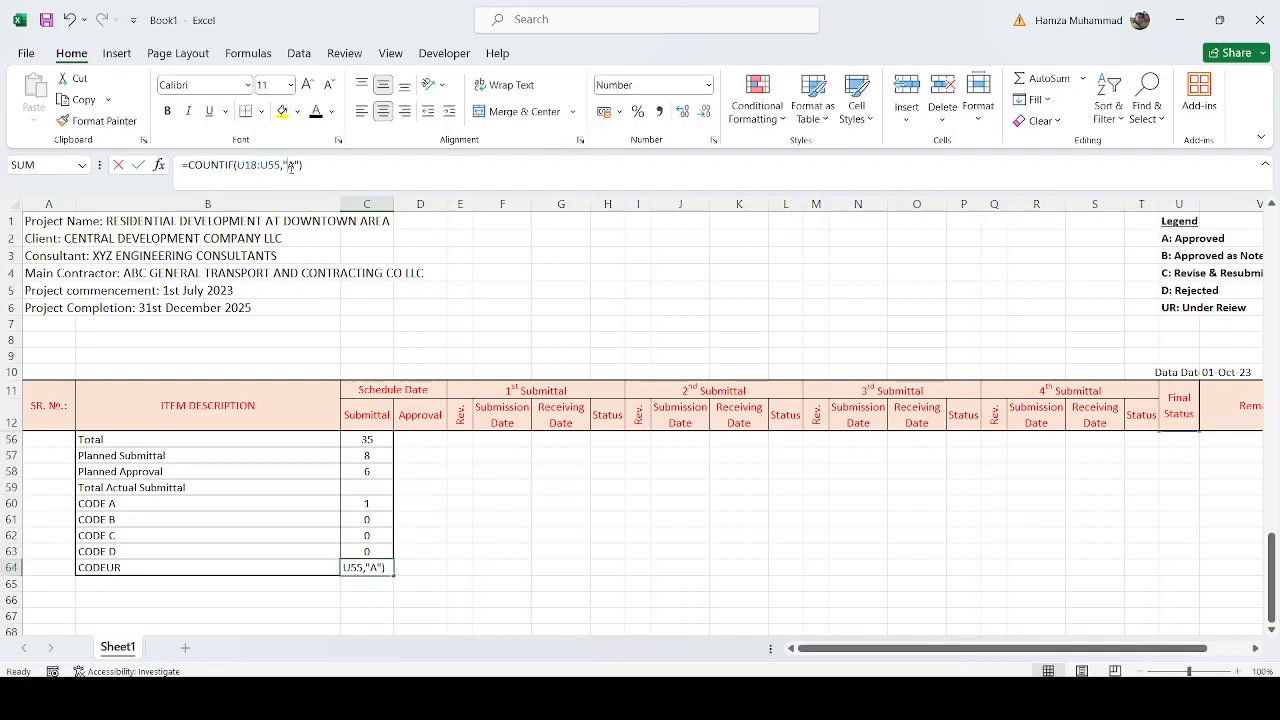
pyautogui.write('UR')
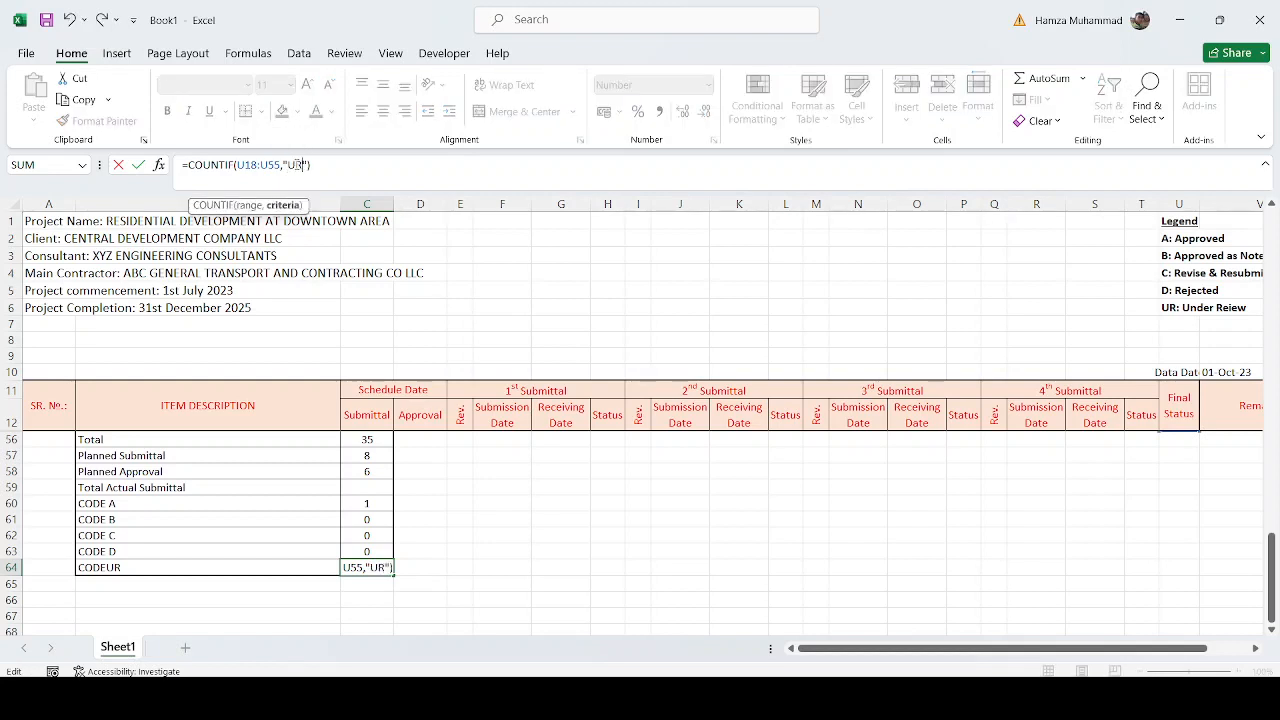
pyautogui.press('Return')
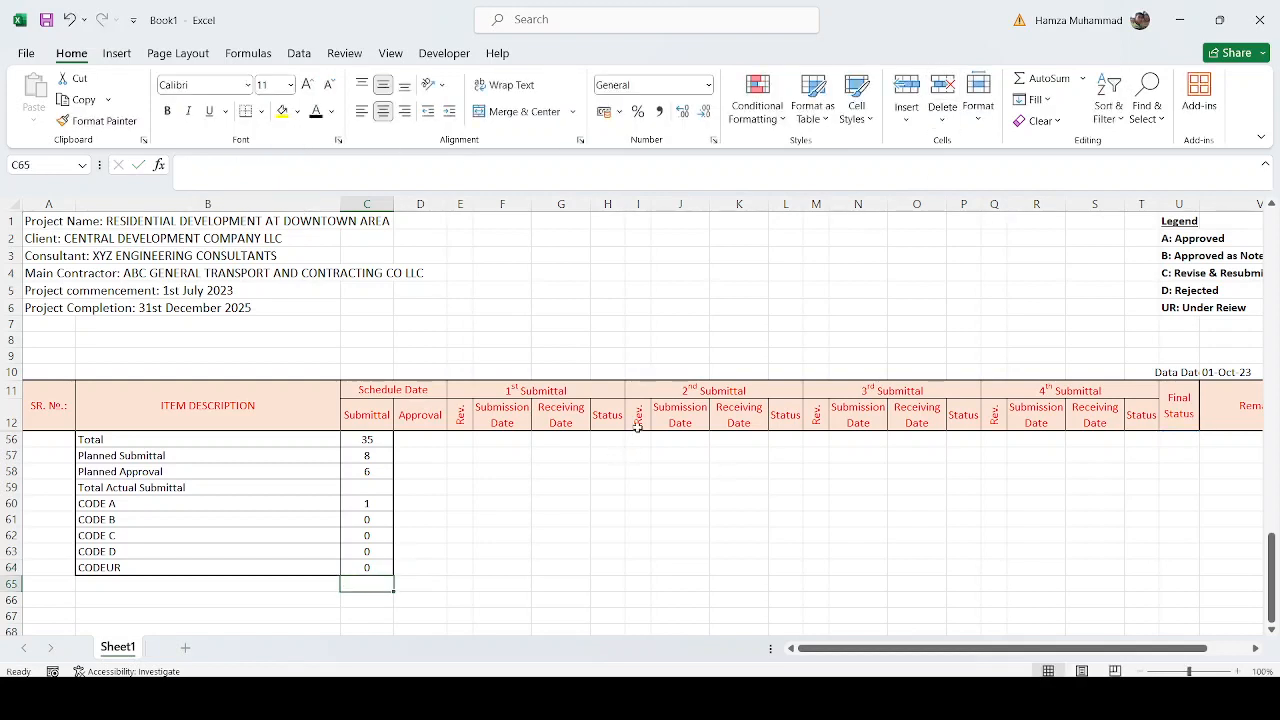
# Check which Final Status cells the CODE A formula in C60 covers.
pyautogui.scroll(2, 417, 609)
pyautogui.doubleClick(380, 605)
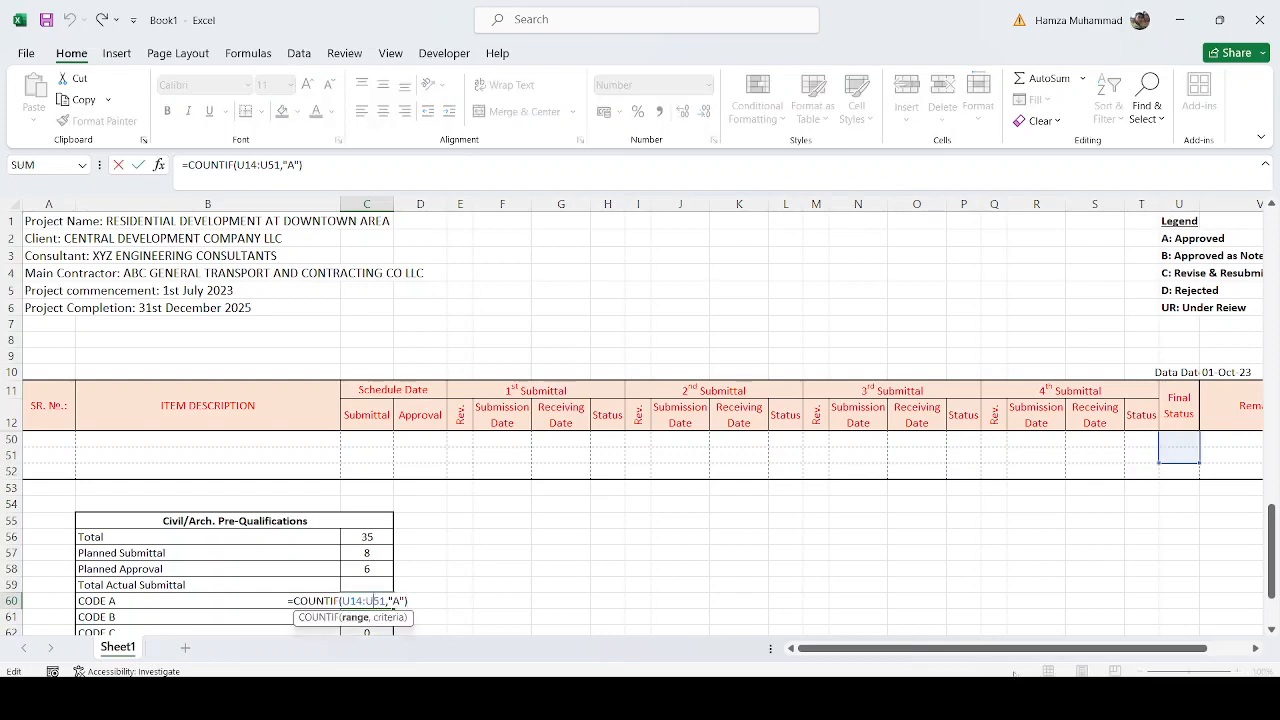
pyautogui.scroll(12, 1108, 600)
pyautogui.scroll(-13, 1006, 594)
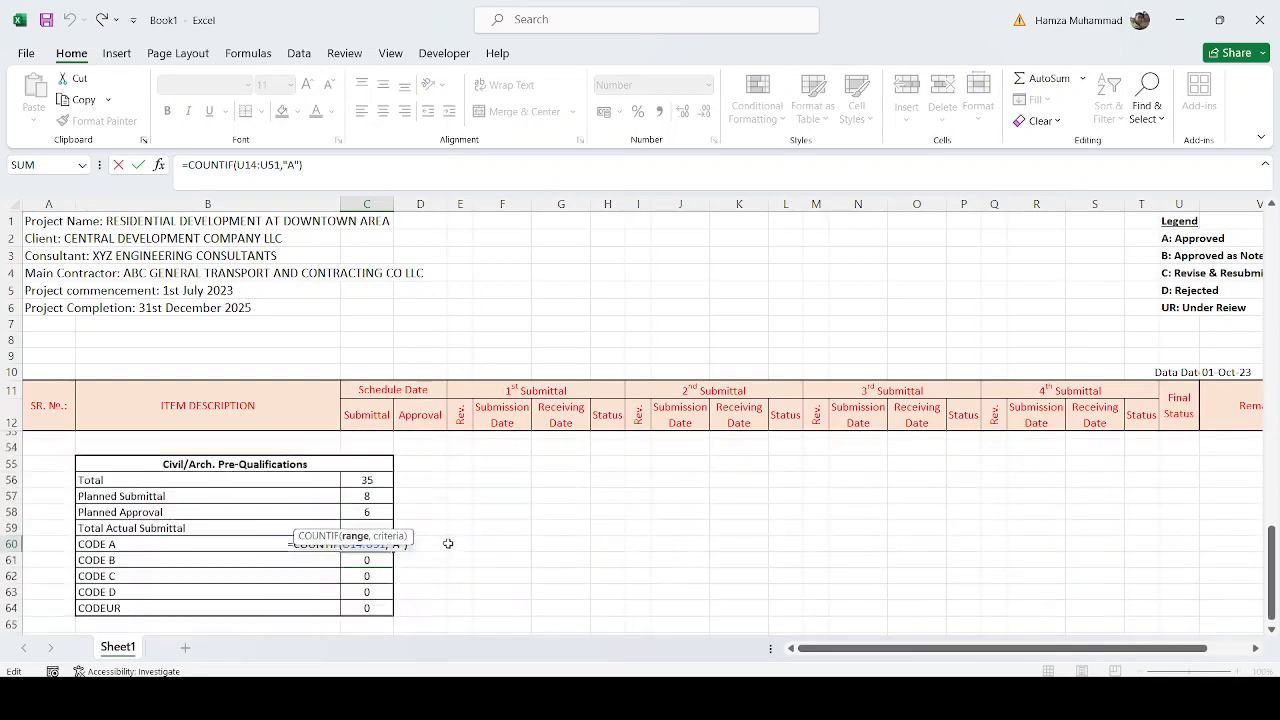
pyautogui.hotkey('ctrl', 'Return')
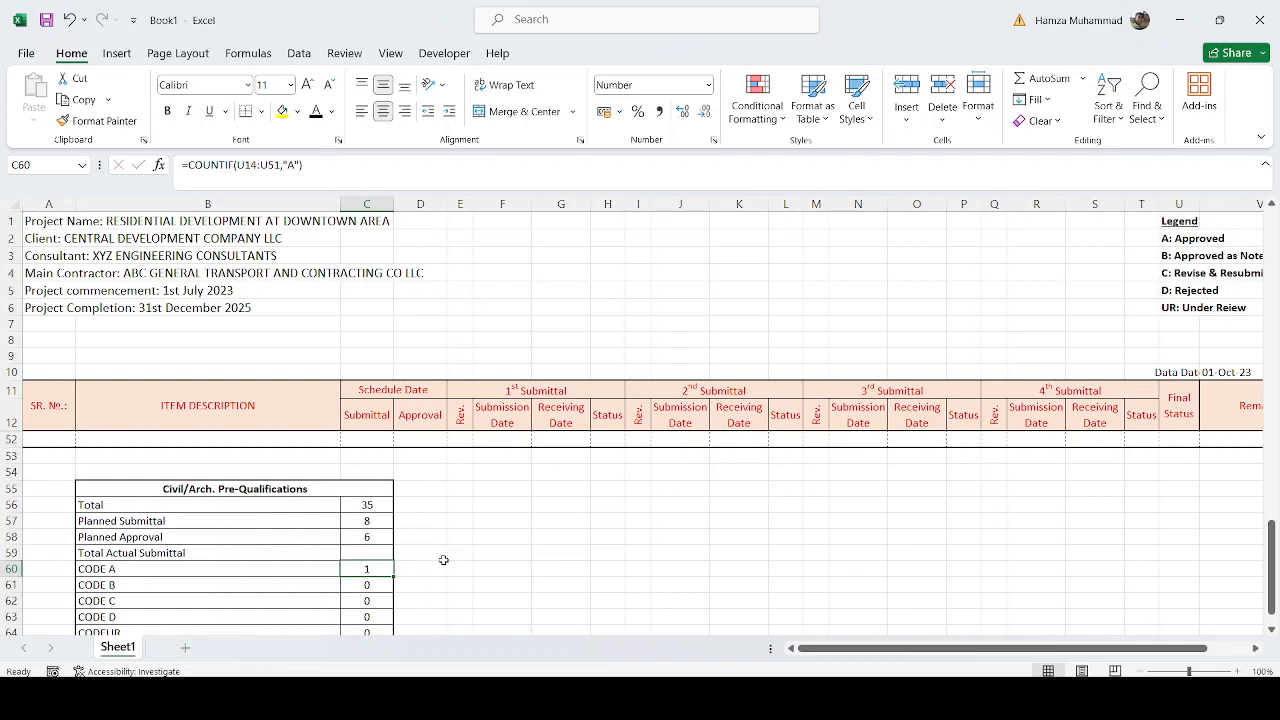
# Correct the counted range of the CODE B formula in C61 to U14:U51.
pyautogui.click(378, 580)
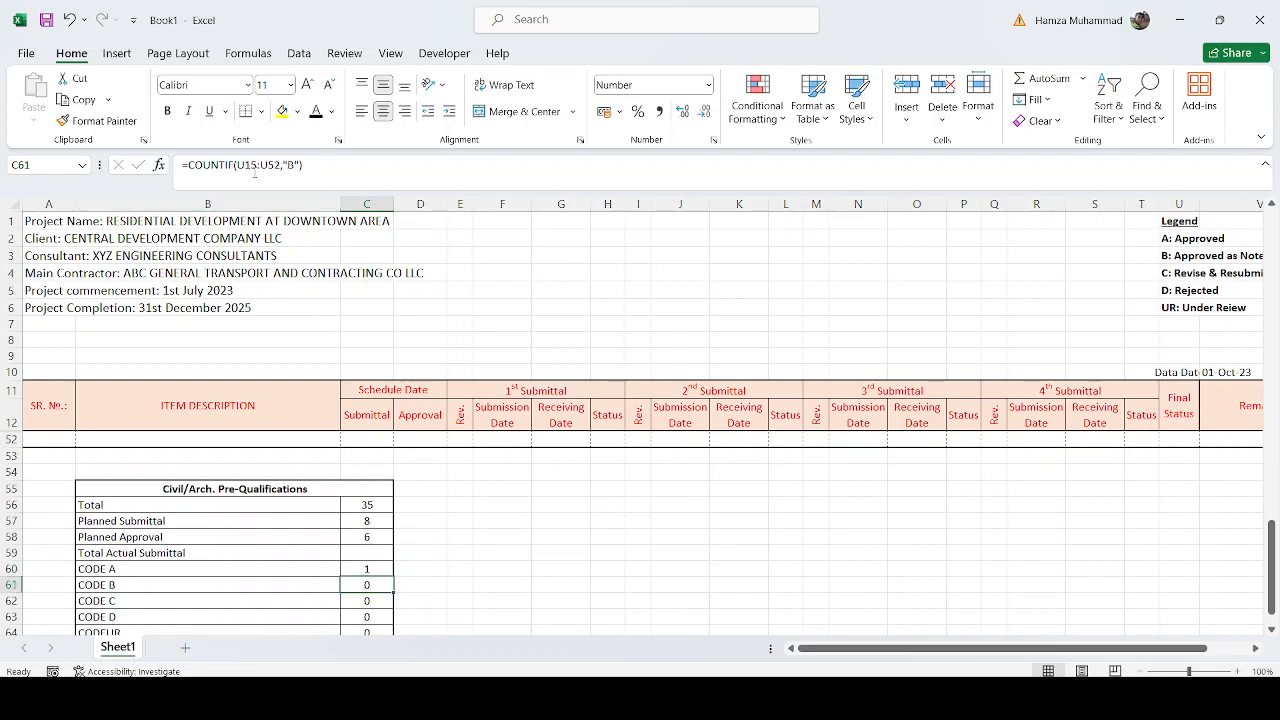
pyautogui.moveTo(250, 165); pyautogui.dragTo(258, 165)
pyautogui.scroll(13, 1278, 513)
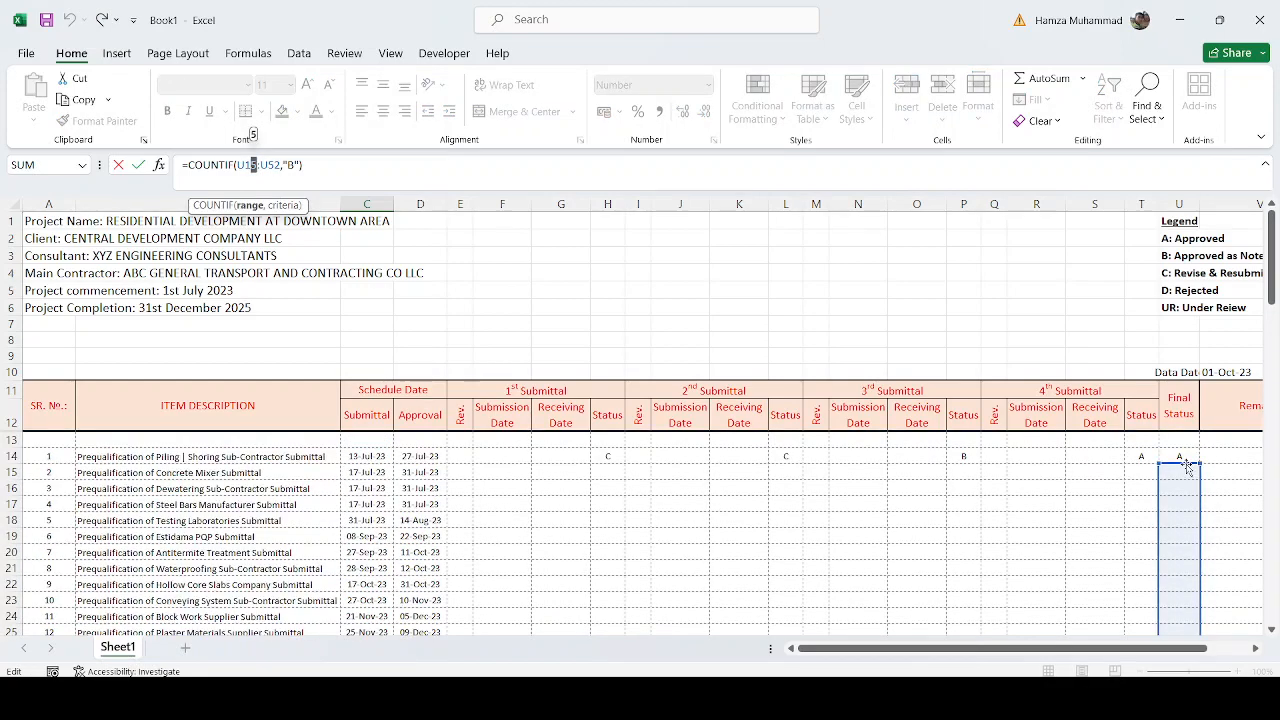
pyautogui.moveTo(1187, 466); pyautogui.dragTo(1187, 450)
pyautogui.press('Return')
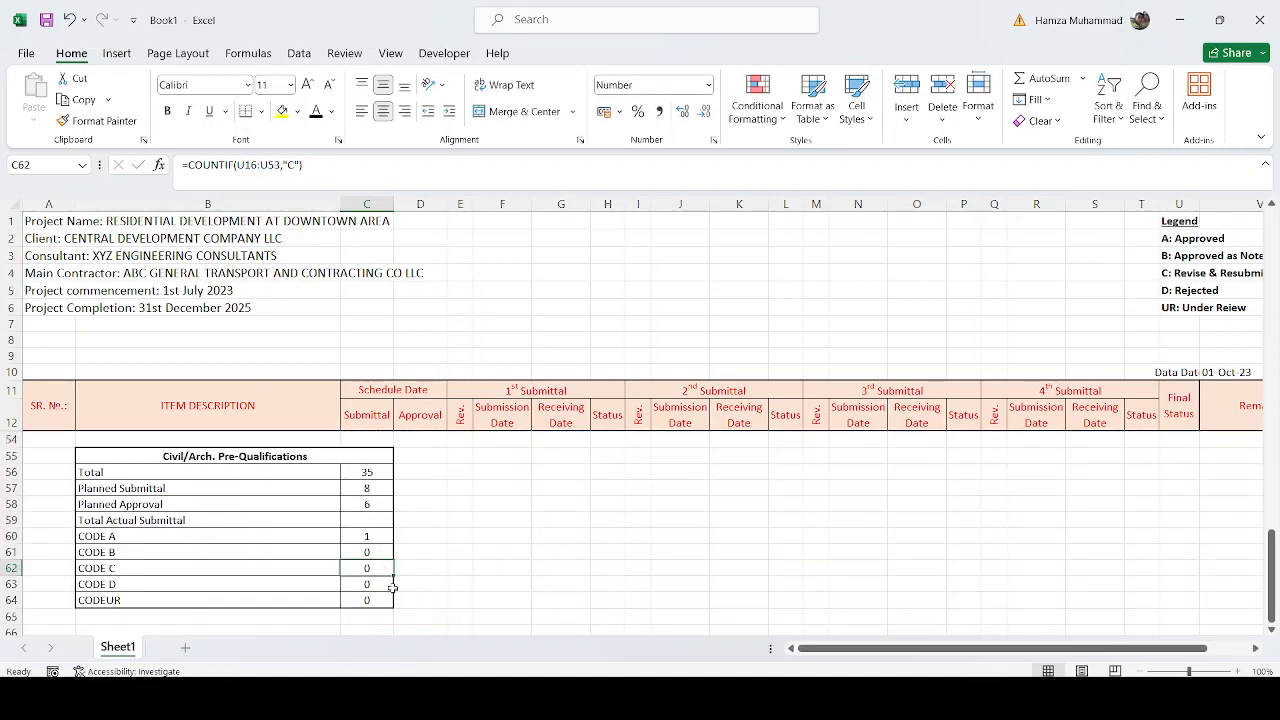
# Move the counted range of the CODE C formula in C62 to U14:U51.
pyautogui.doubleClick(383, 568)
pyautogui.scroll(14, 1246, 573)
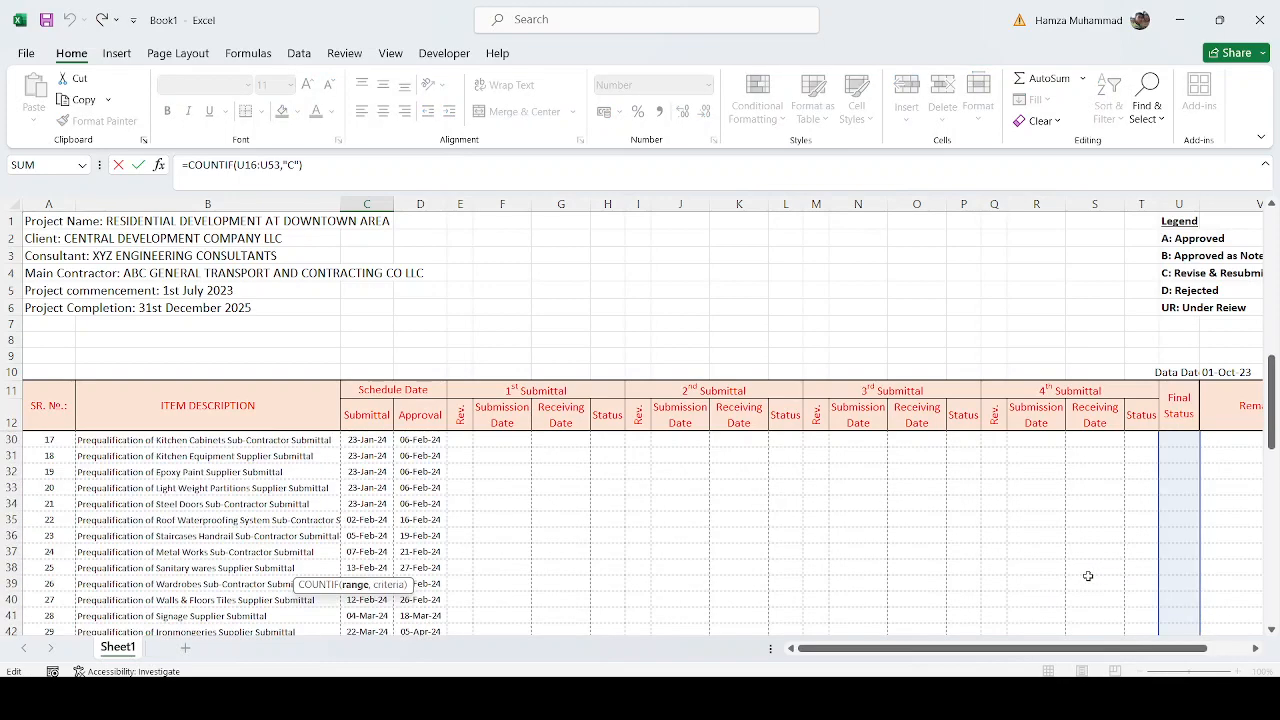
pyautogui.moveTo(1181, 492); pyautogui.dragTo(1180, 458)
pyautogui.press('Return')
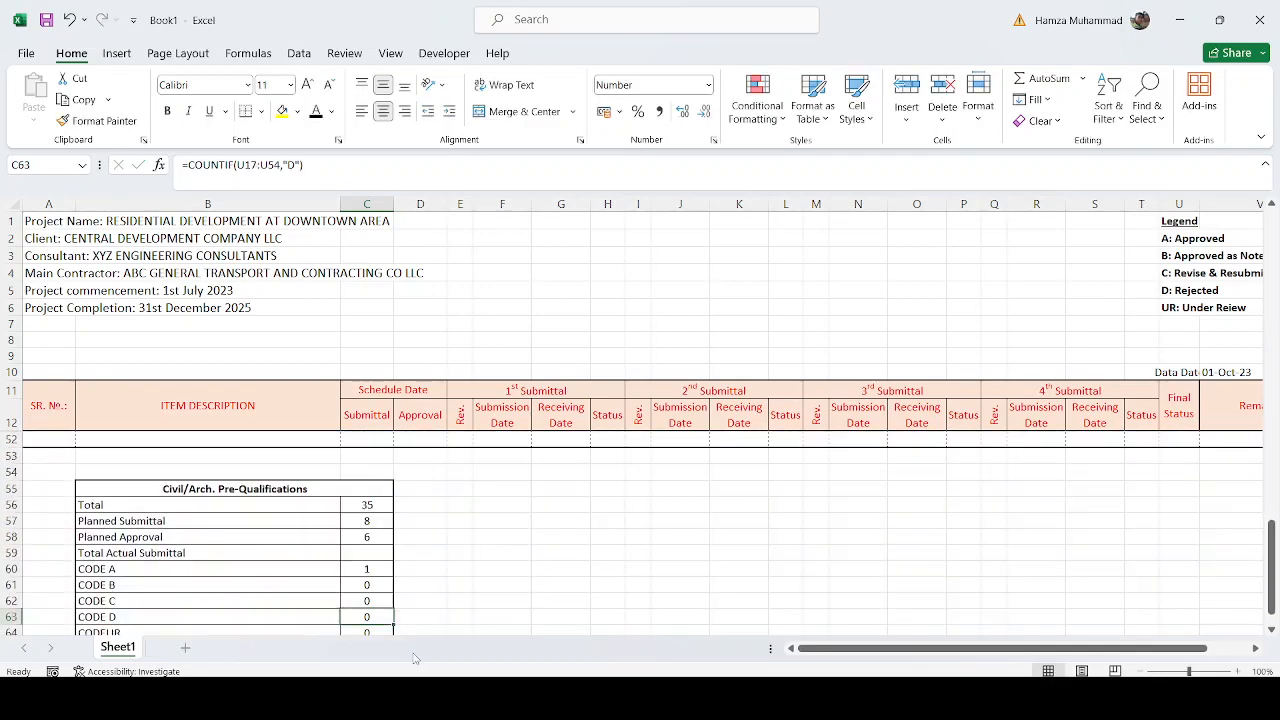
# Move the counted range of the CODE D formula in C63 to U14:U51.
pyautogui.scroll(-3, 409, 600)
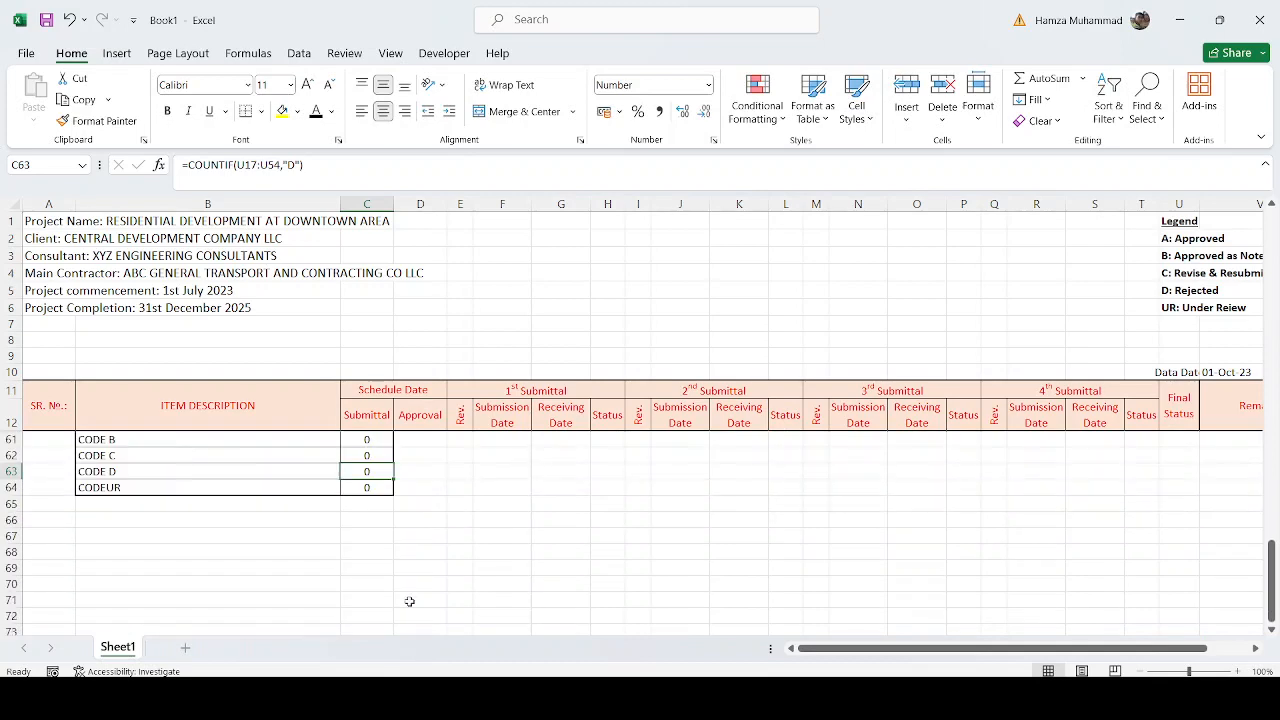
pyautogui.doubleClick(367, 472)
pyautogui.scroll(12, 1158, 600)
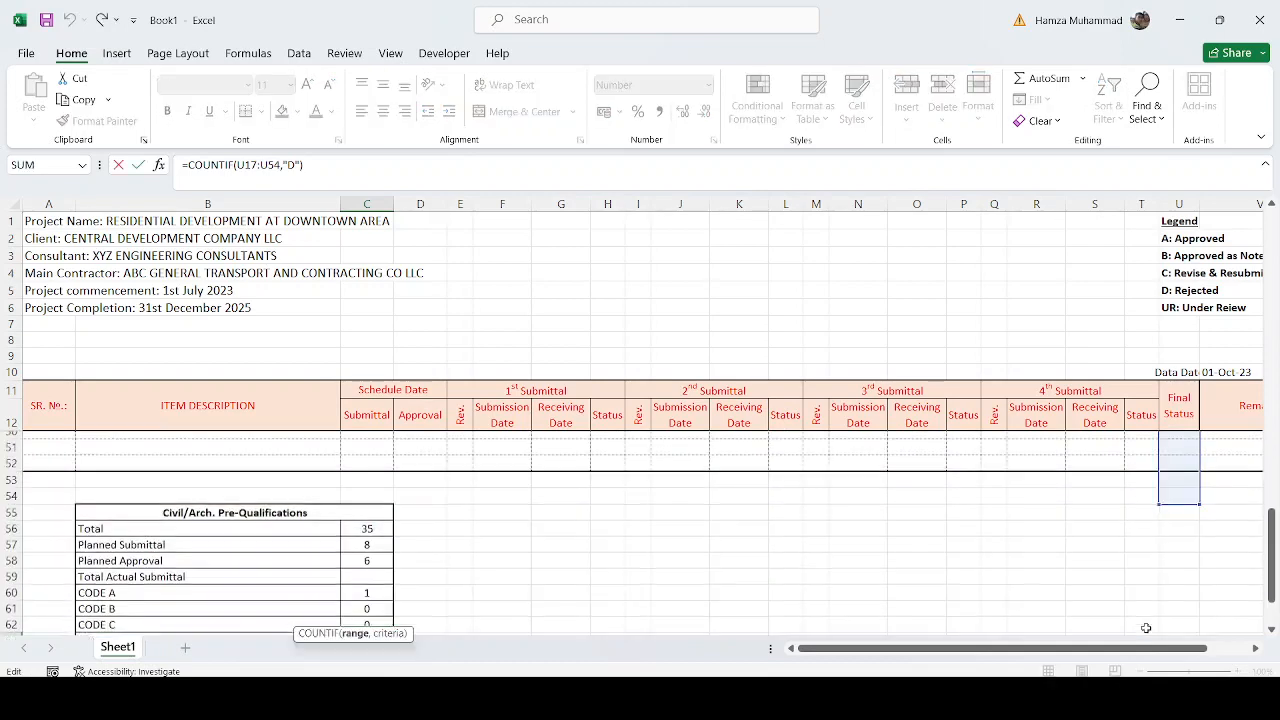
pyautogui.scroll(4, 1158, 617)
pyautogui.moveTo(1181, 502); pyautogui.dragTo(1184, 470)
pyautogui.press('Return')
# Move the counted range of the CODE UR formula in C64 to U14:U51.
pyautogui.scroll(-1, 360, 603)
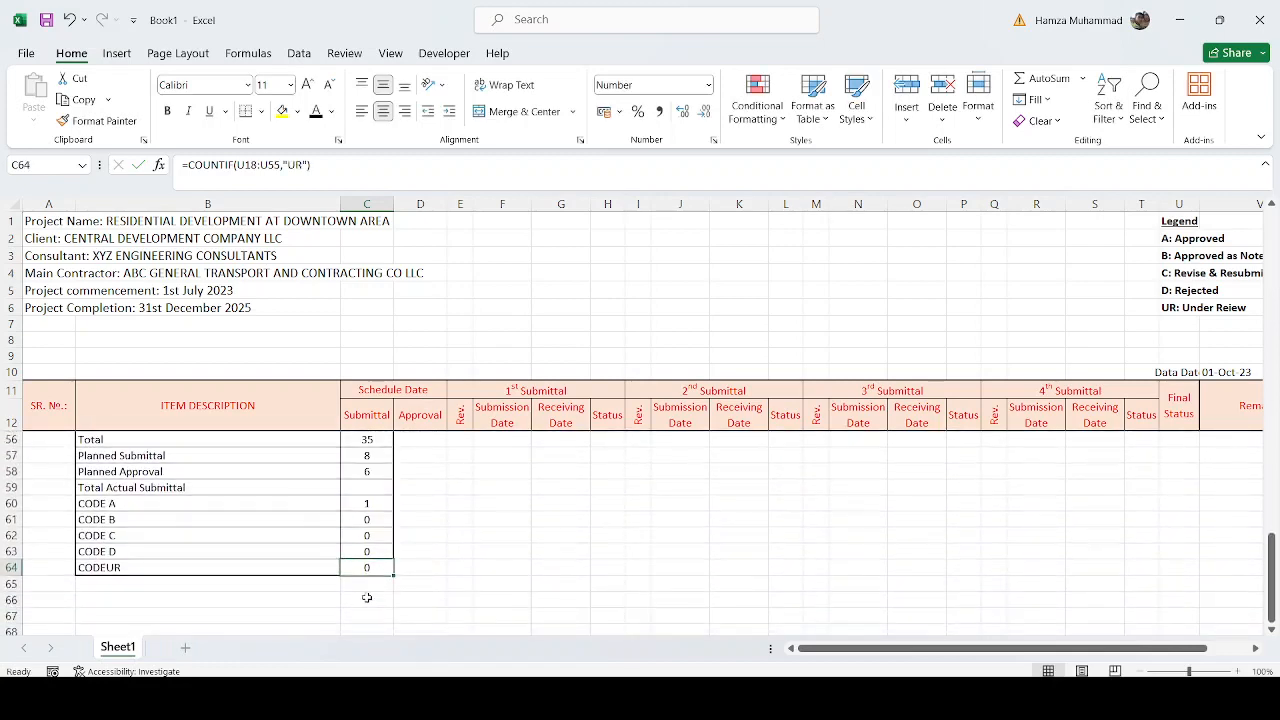
pyautogui.doubleClick(372, 567)
pyautogui.scroll(14, 1160, 560)
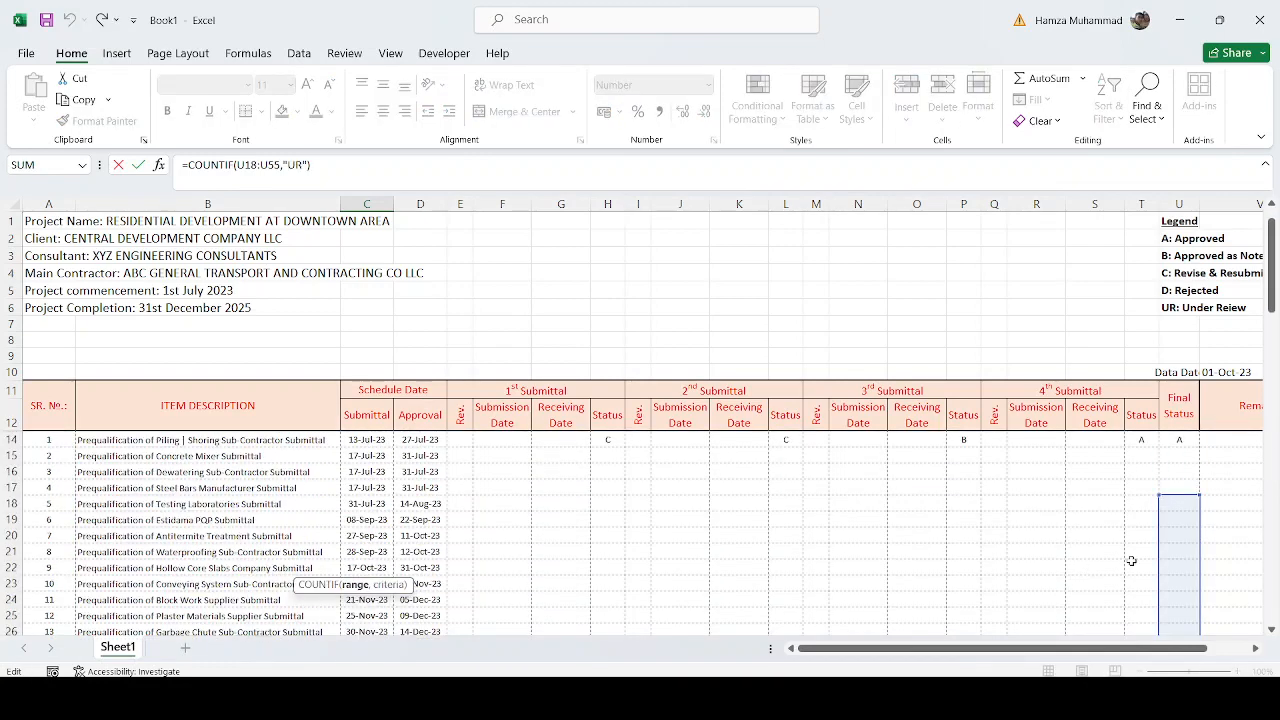
pyautogui.moveTo(1173, 541); pyautogui.dragTo(1169, 456)
pyautogui.press('Return')
# Review the ranges and criteria of the COUNTIF formulas for CODE A through CODE UR in C60:C64.
pyautogui.scroll(-14, 383, 605)
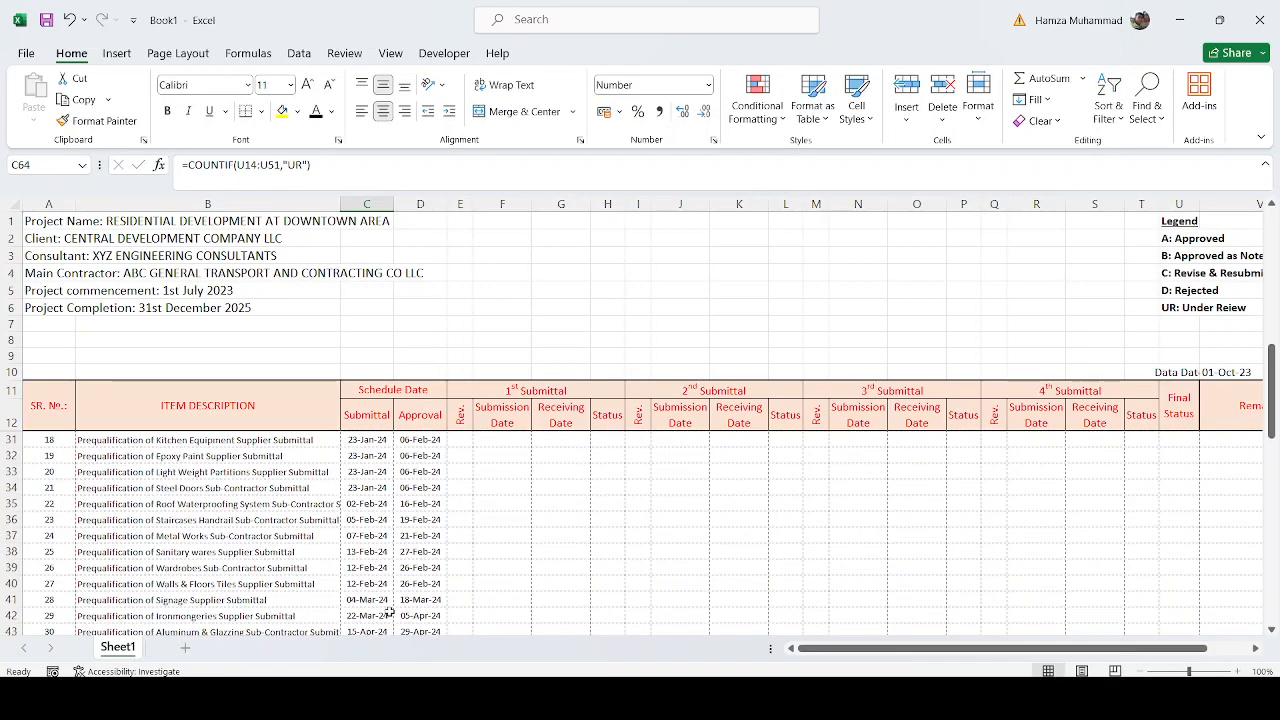
pyautogui.click(376, 521)
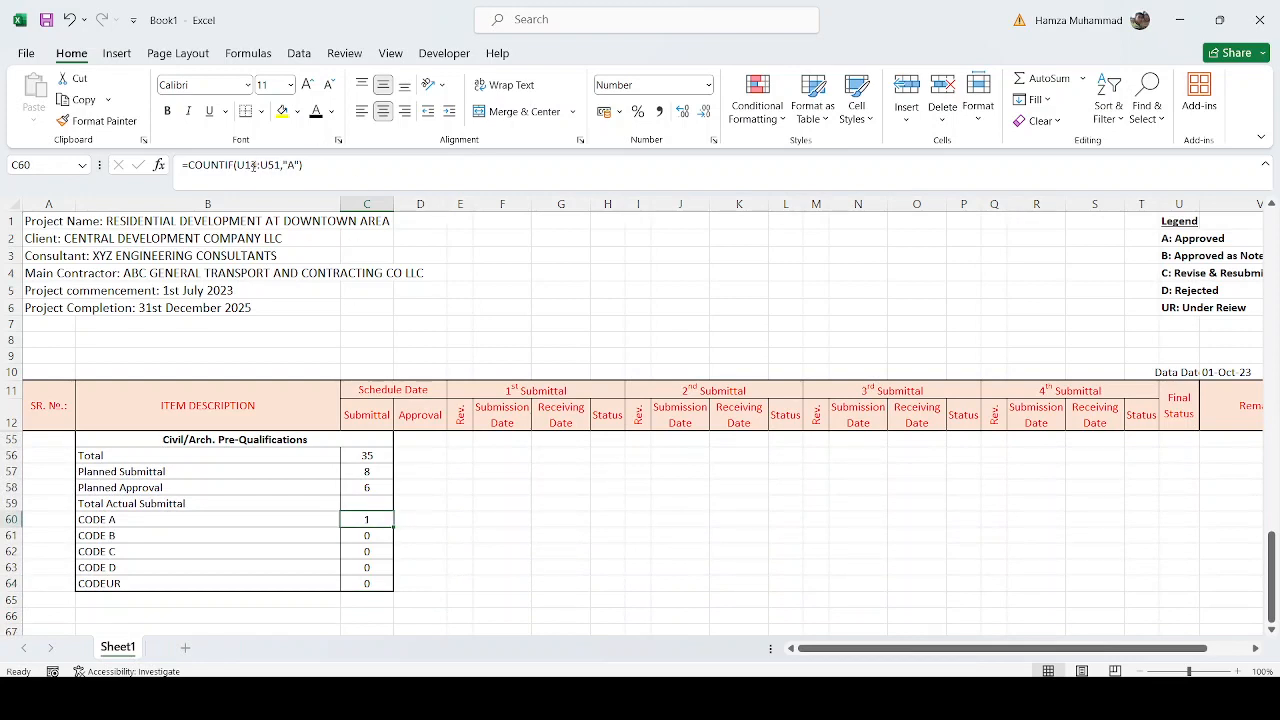
pyautogui.press('Down')
pyautogui.press('Down')
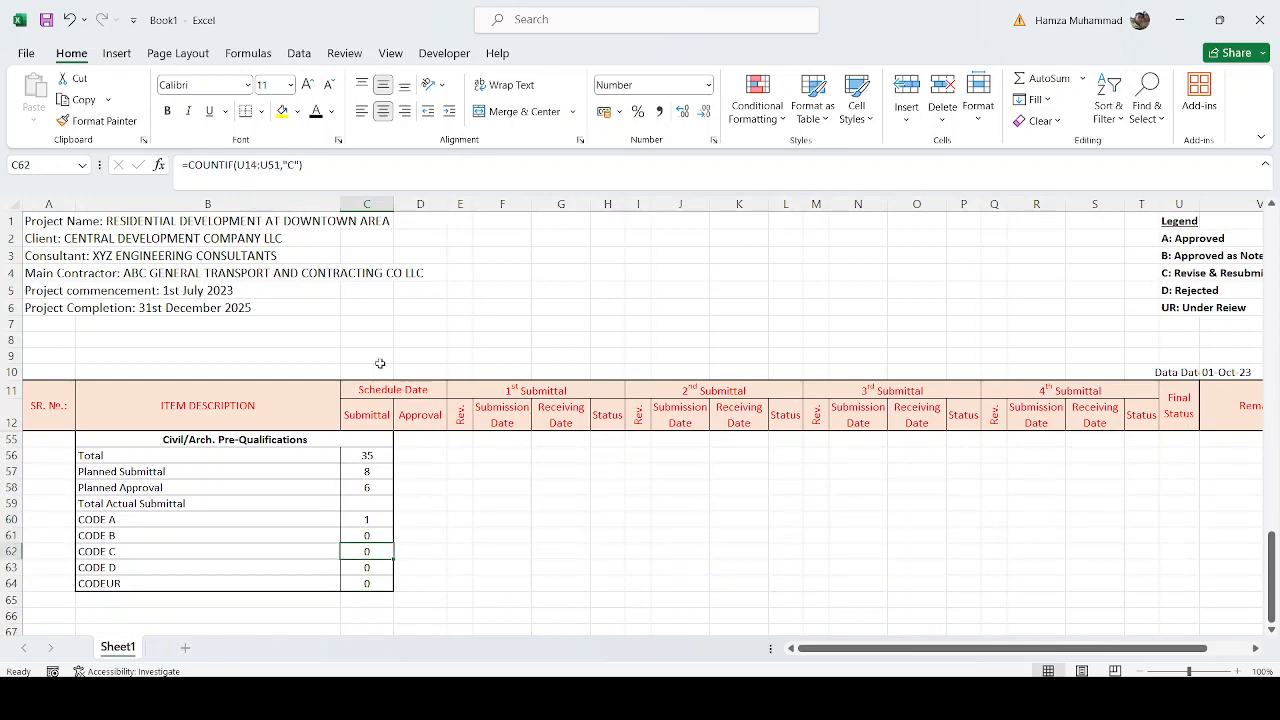
pyautogui.press('Down')
pyautogui.press('Down')
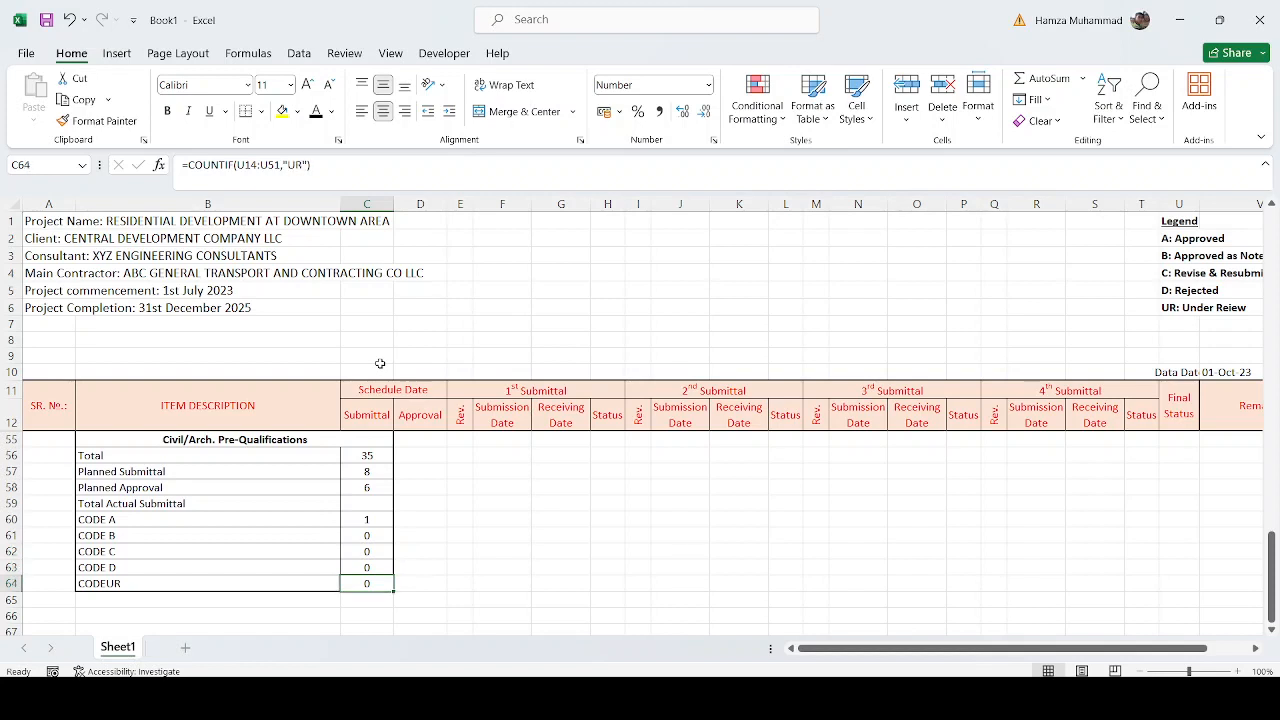
pyautogui.click(372, 519)
pyautogui.press('Down')
pyautogui.press('Down')
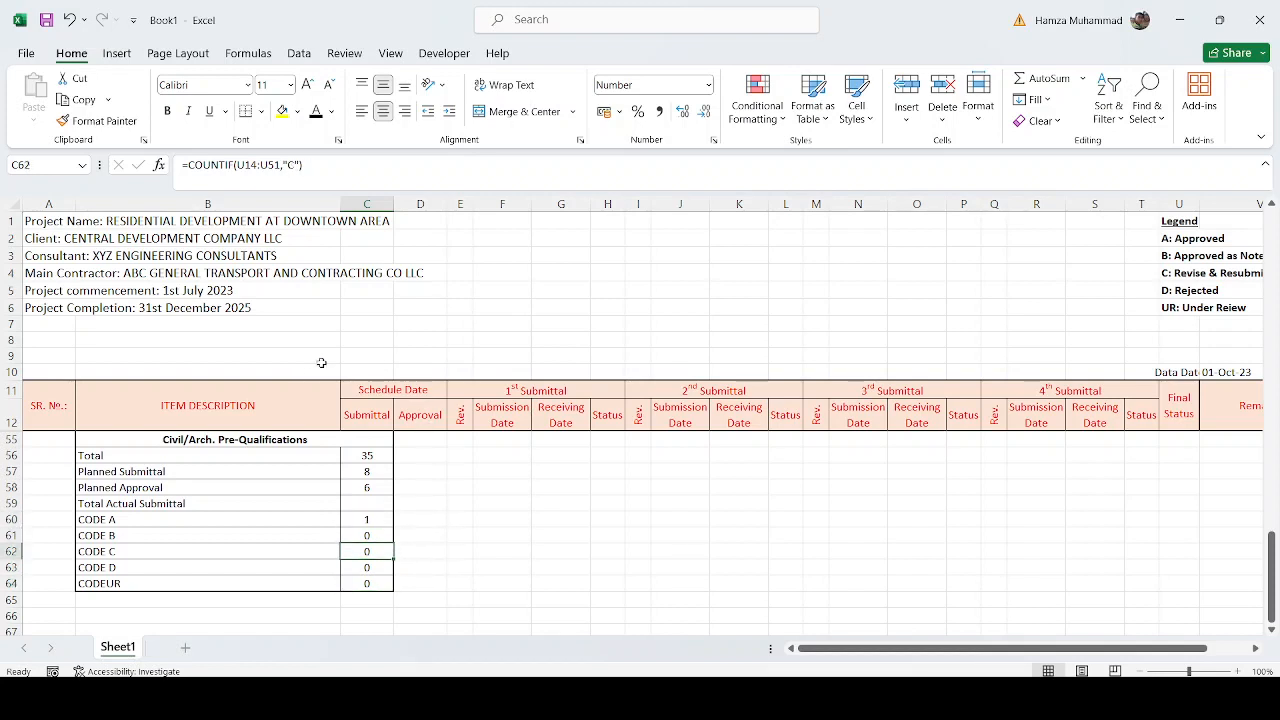
pyautogui.moveTo(244, 164); pyautogui.dragTo(303, 164)
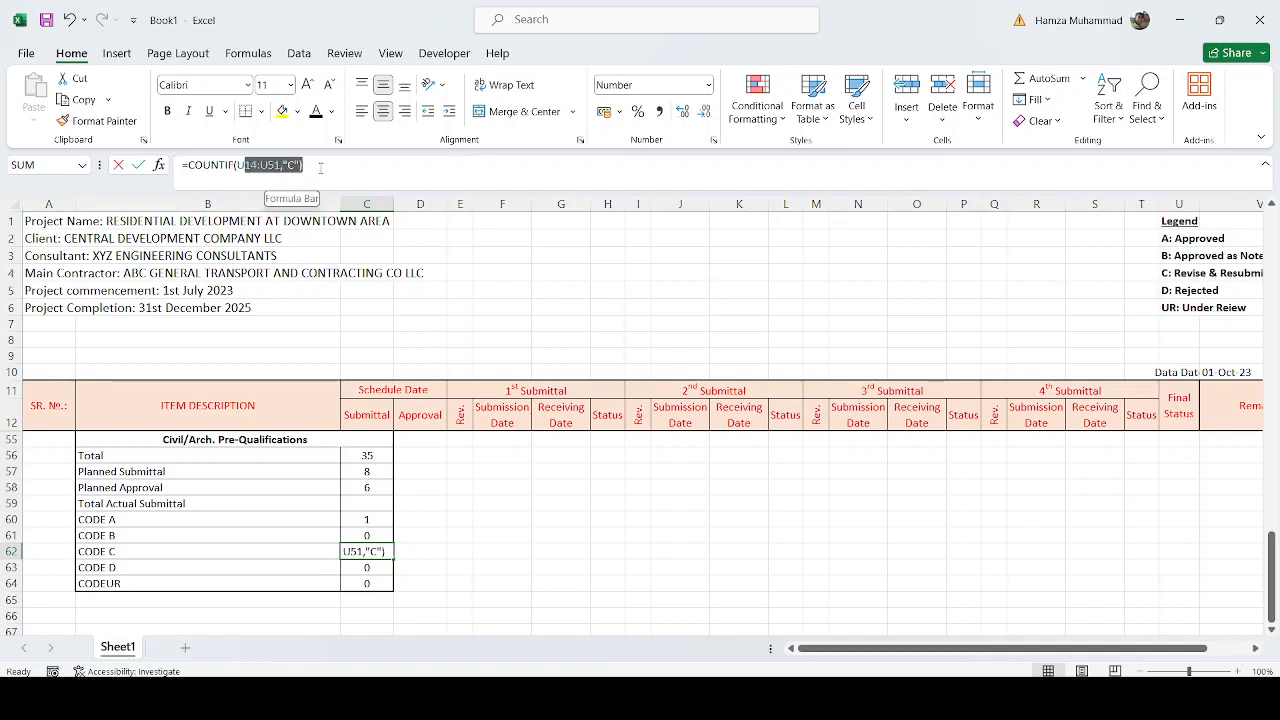
# Check the remaining status-code COUNTIF formulas down to the CODE UR count in C64.
pyautogui.press('Down')
pyautogui.press('Down')
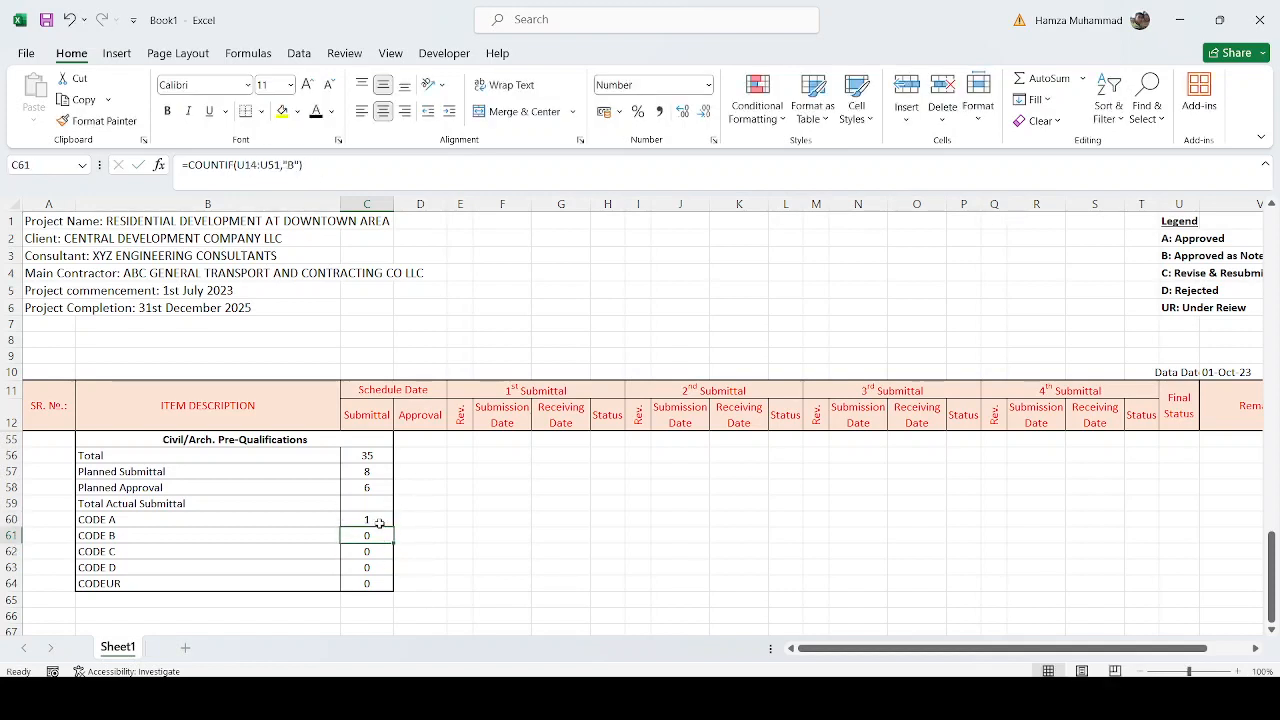
pyautogui.press('Down')
pyautogui.press('Down')
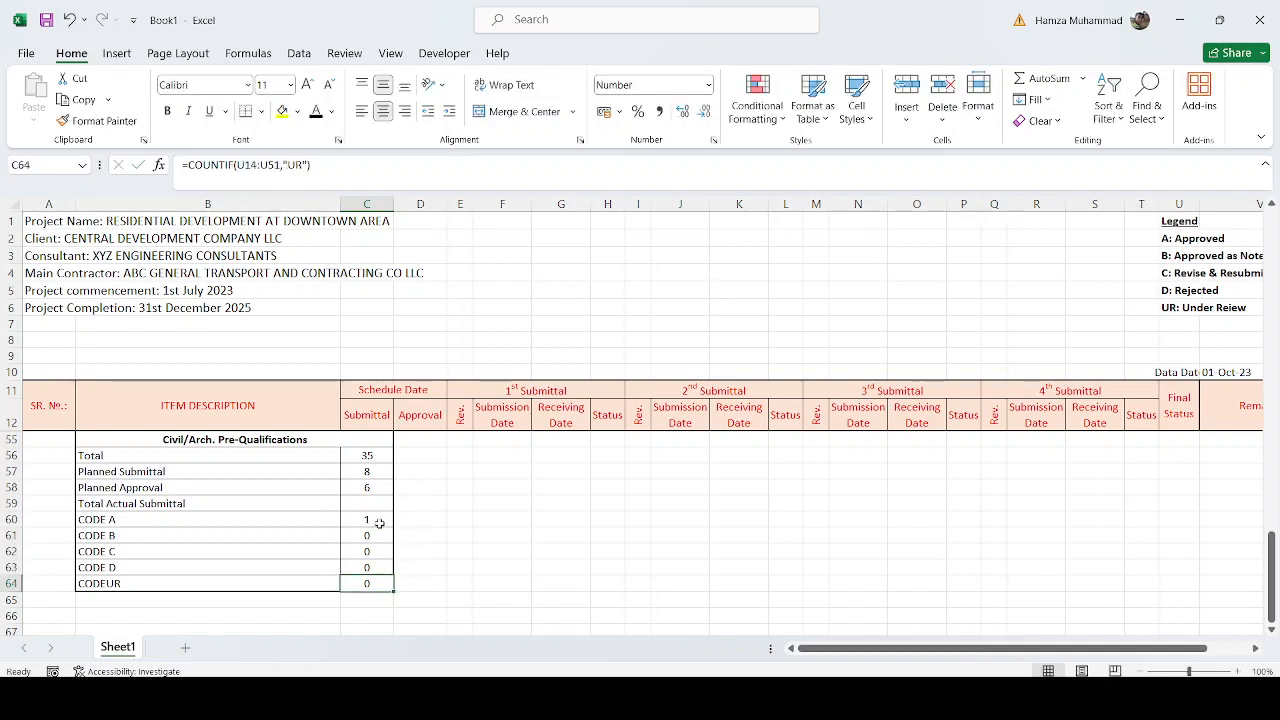
# Examine the submission and receiving date cells of the 1st through 4th submittals for the piling and shoring prequalification in row 14.
pyautogui.scroll(9, 1106, 536)
pyautogui.scroll(5, 1106, 536)
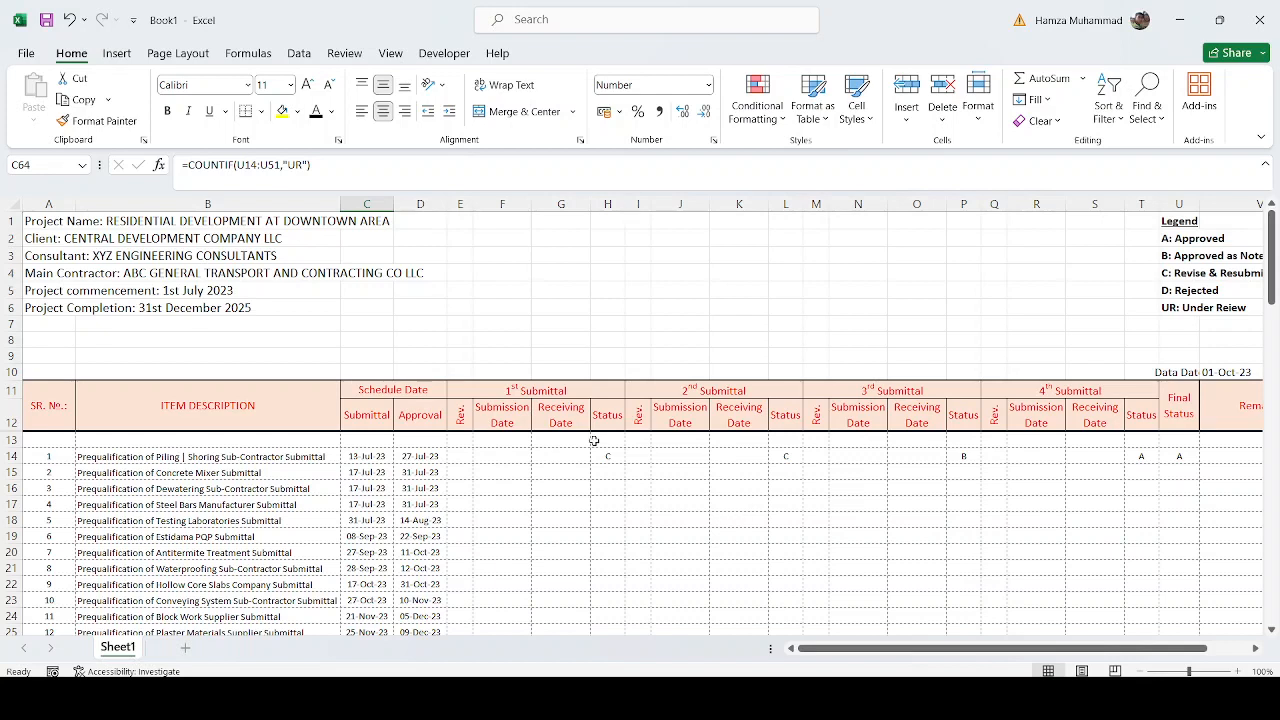
pyautogui.moveTo(481, 459); pyautogui.dragTo(557, 452)
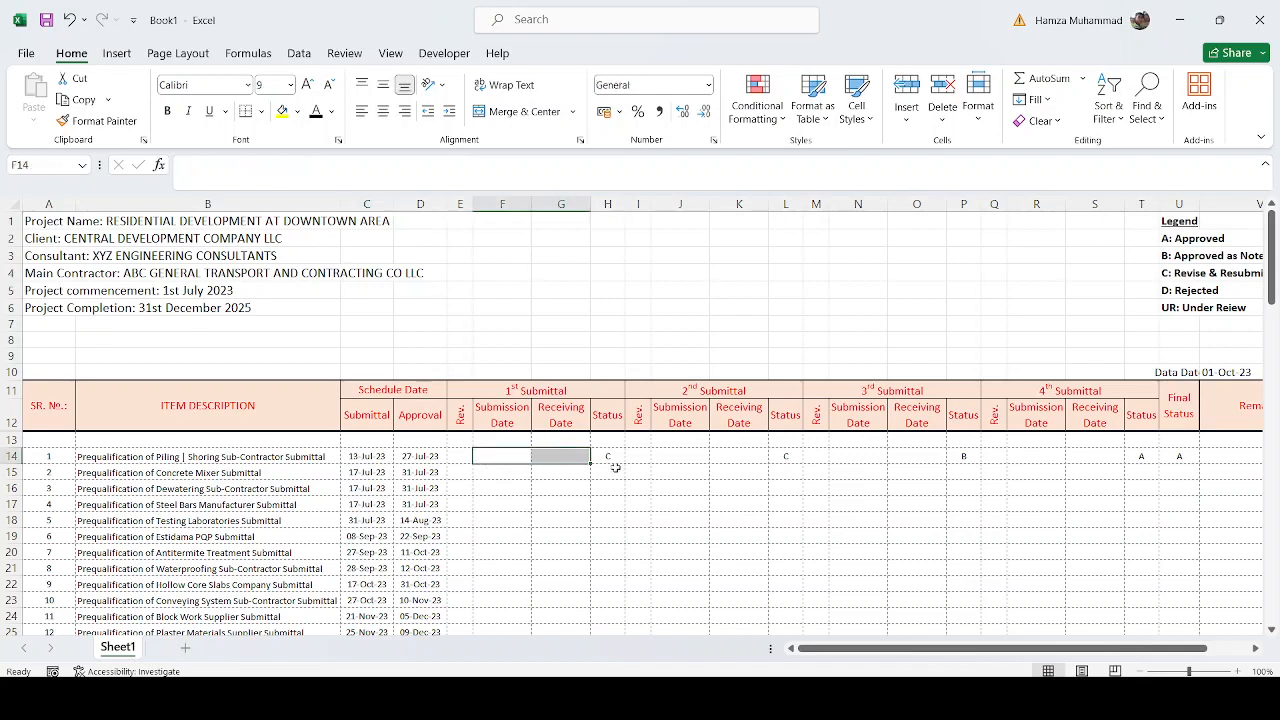
pyautogui.moveTo(689, 460); pyautogui.dragTo(726, 460)
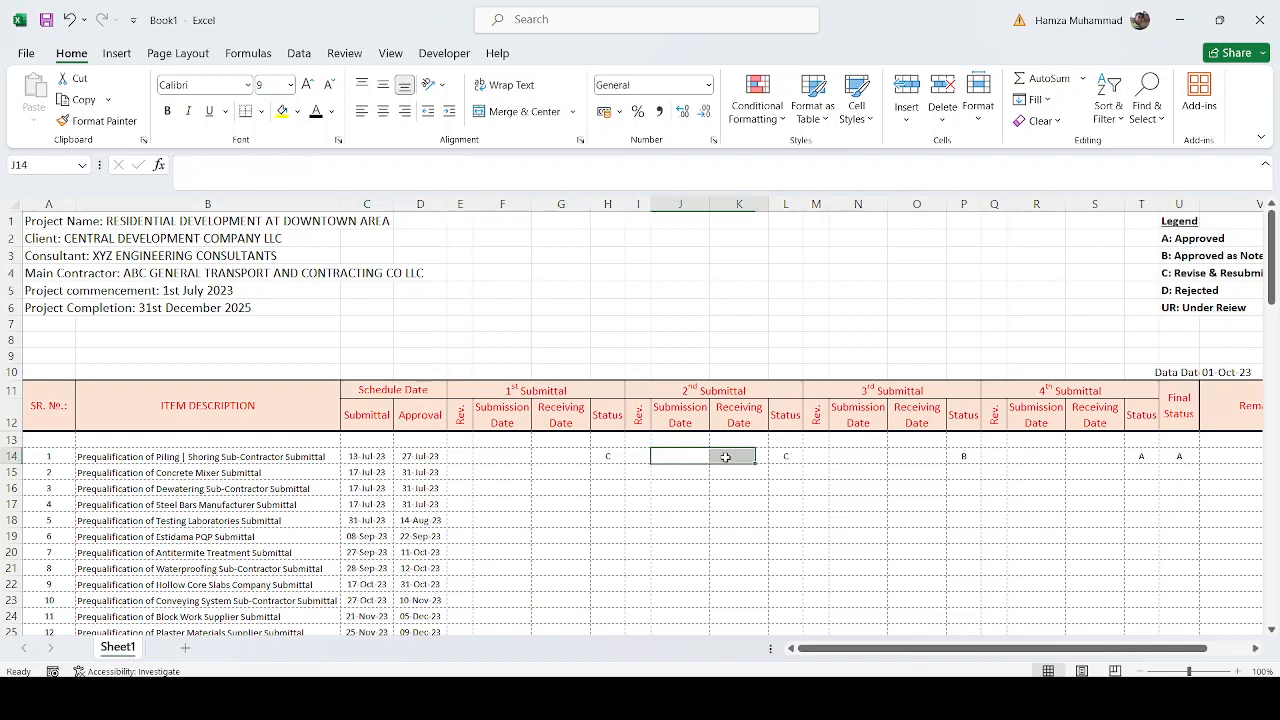
pyautogui.click(857, 460)
pyautogui.moveTo(857, 460); pyautogui.dragTo(891, 460)
pyautogui.moveTo(1040, 460); pyautogui.dragTo(1080, 468)
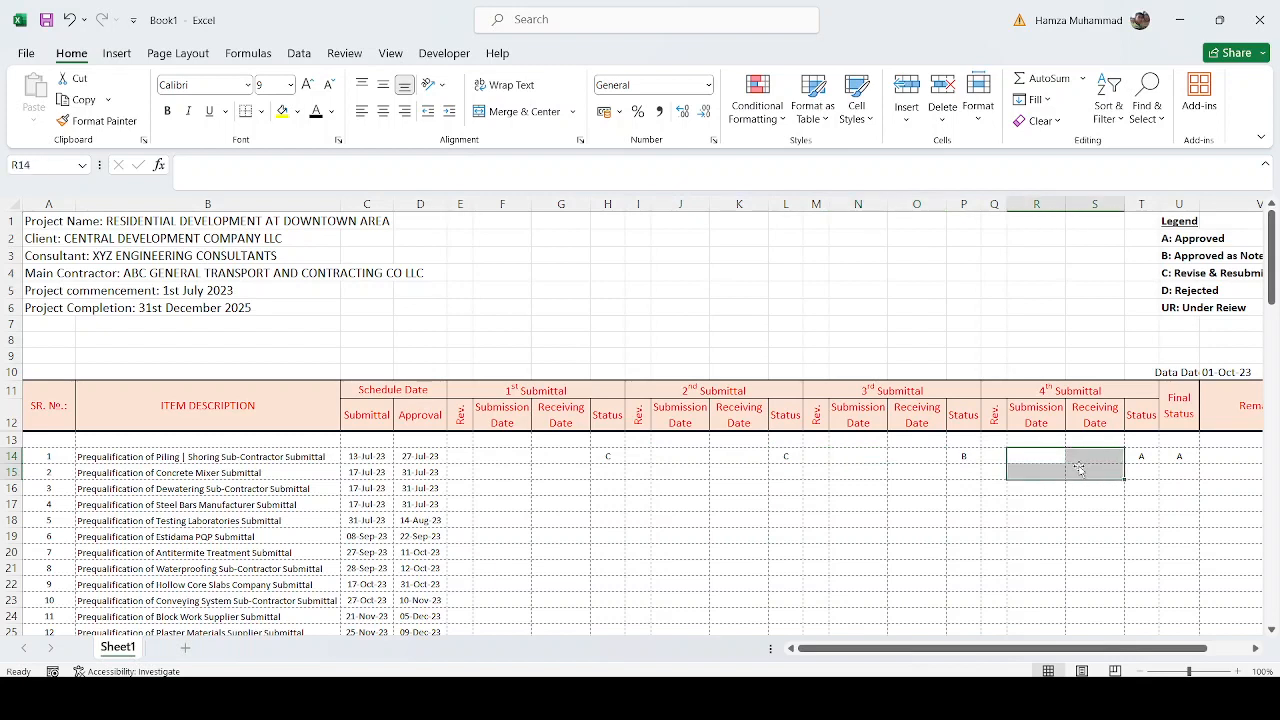
# Enter 1st Submittal status A for items 2 and 3, Concrete Mixer and Dewatering Sub-Contractor, in H15 and H16.
pyautogui.click(606, 470)
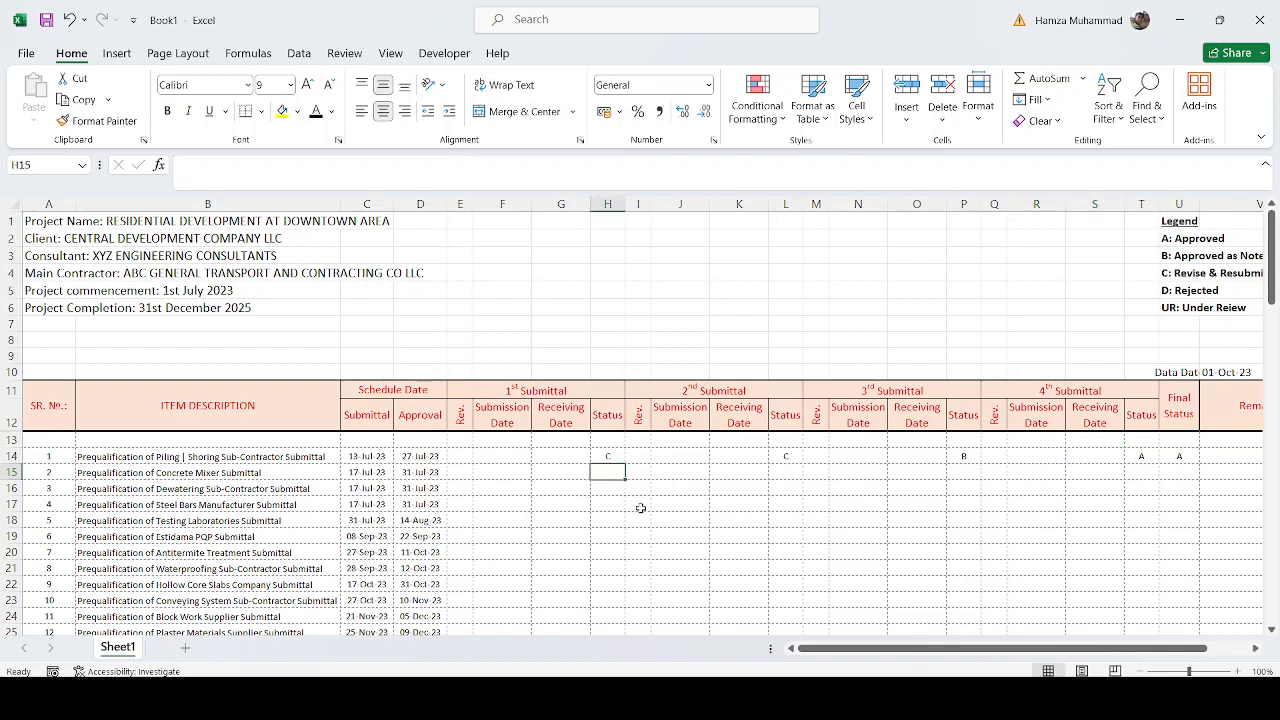
pyautogui.write('a')
pyautogui.press('Return')
pyautogui.write('a')
pyautogui.press('Return')
pyautogui.press('Return')
pyautogui.press('Up')
pyautogui.press('Up')
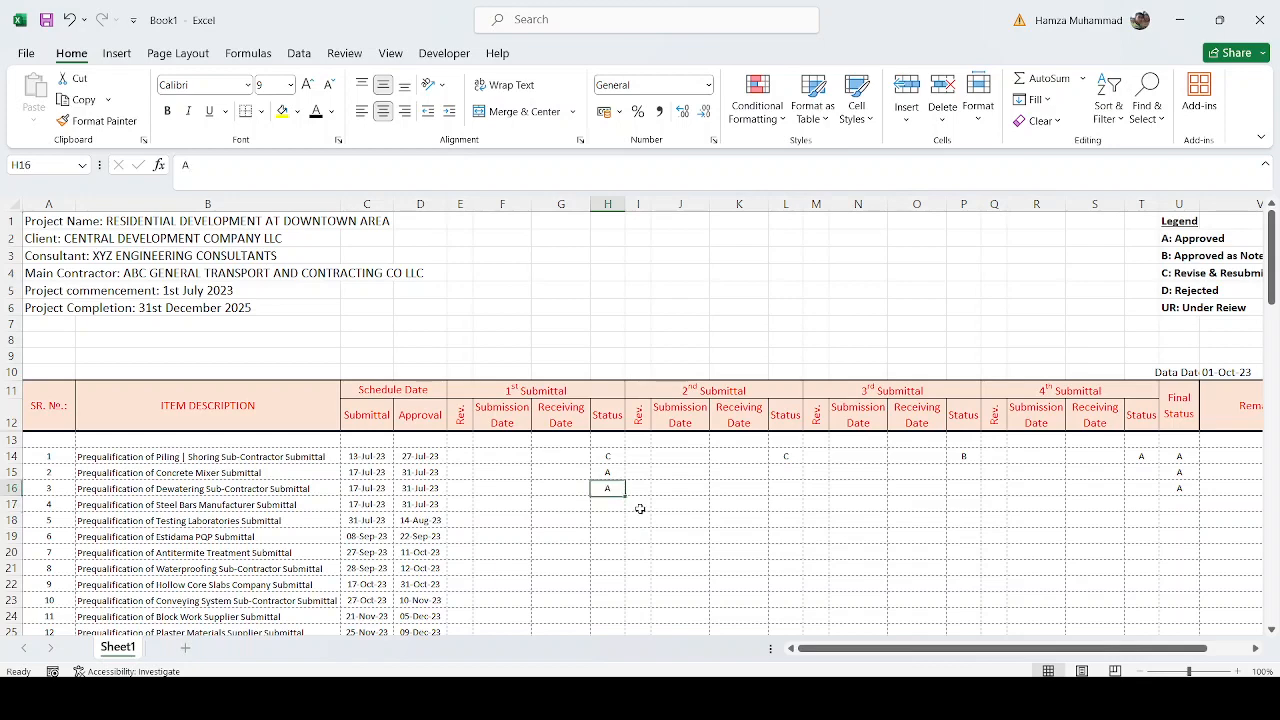
# Enter 1st Submittal status B for item 4, Steel Bars Manufacturer, in H17.
pyautogui.click(636, 501)
pyautogui.press('Down')
pyautogui.write('B')
pyautogui.press('Escape')
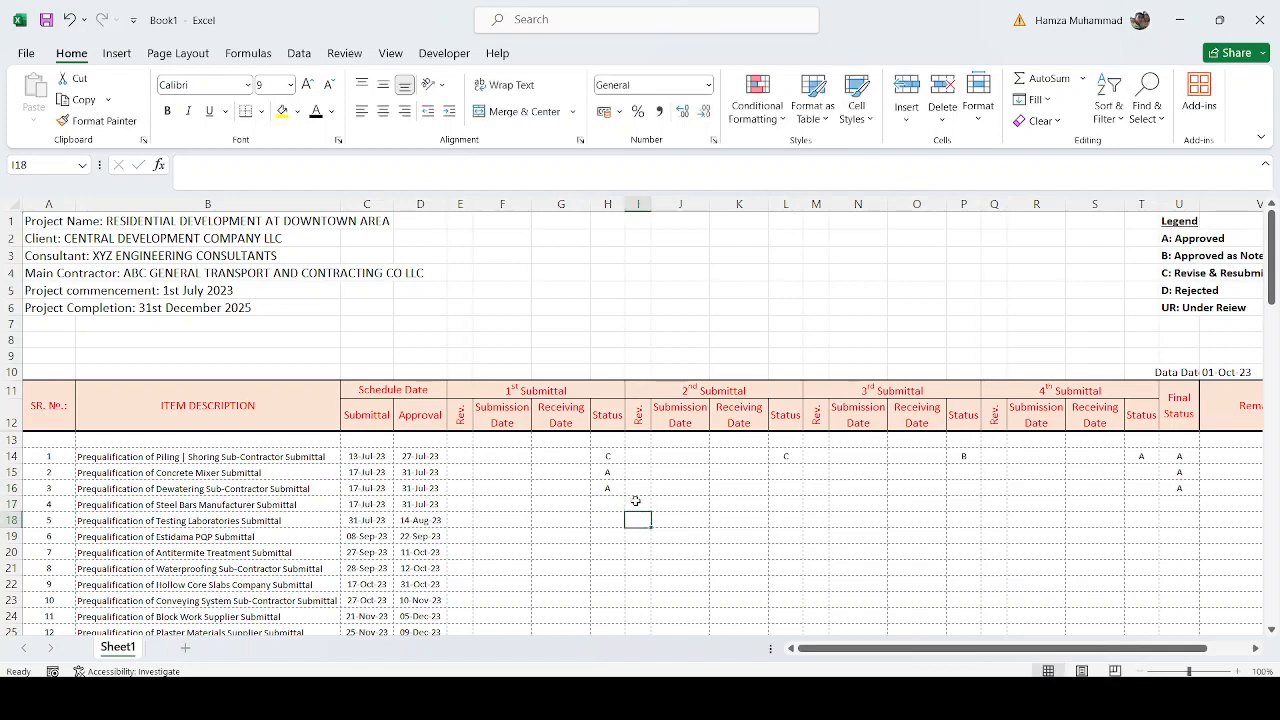
pyautogui.click(606, 505)
pyautogui.write('B')
pyautogui.press('Return')
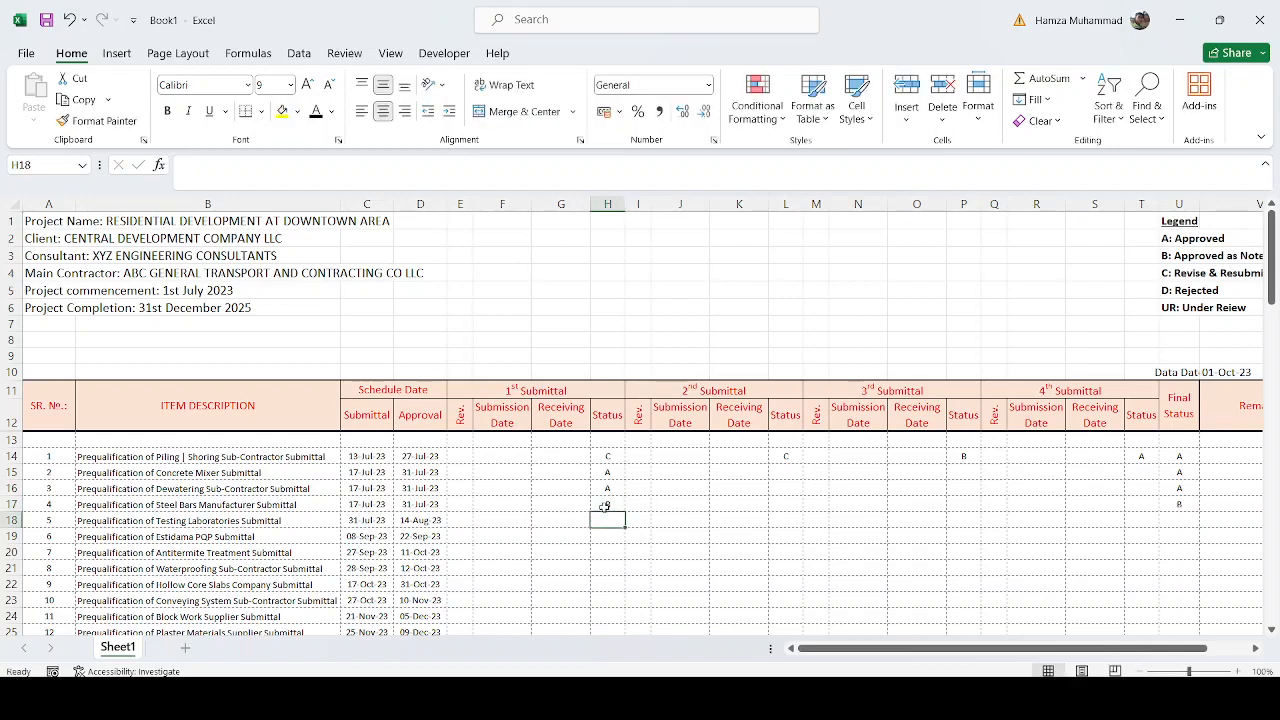
# Enter 1st Submittal status C for item 5 and status D for items 6 and 7.
pyautogui.write('CC')
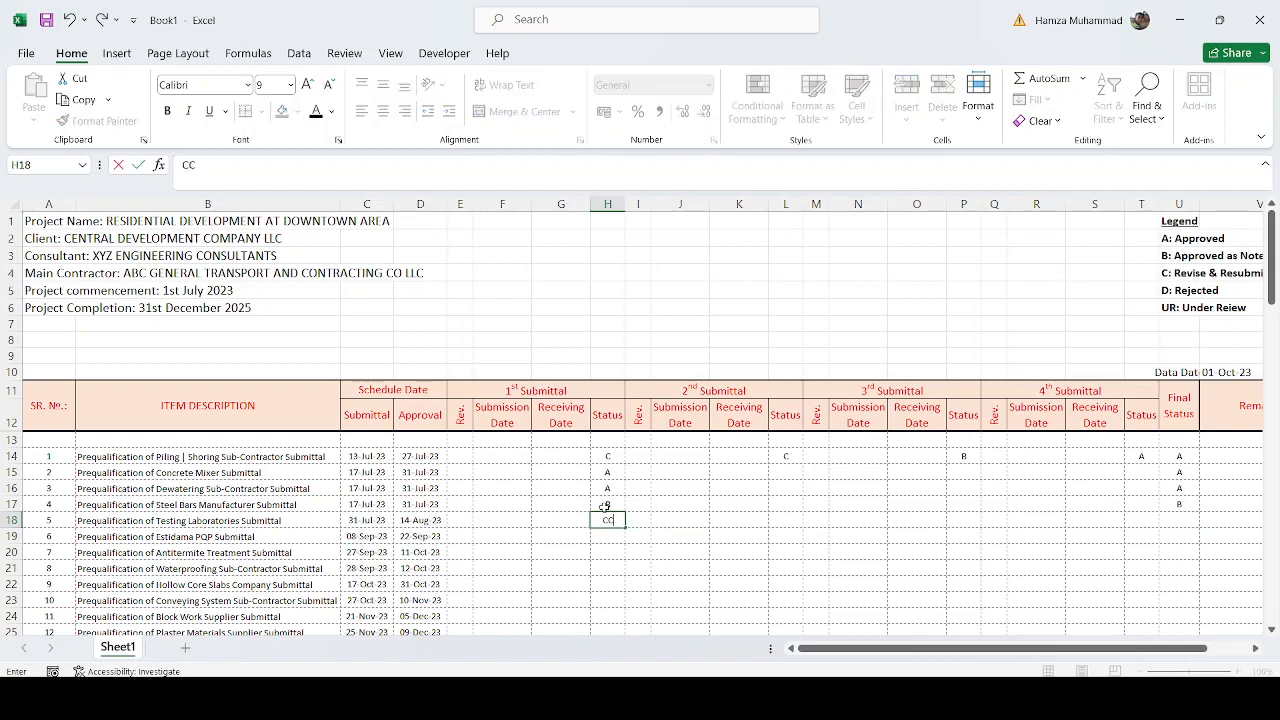
pyautogui.press('Return')
pyautogui.write('D')
pyautogui.press('Return')
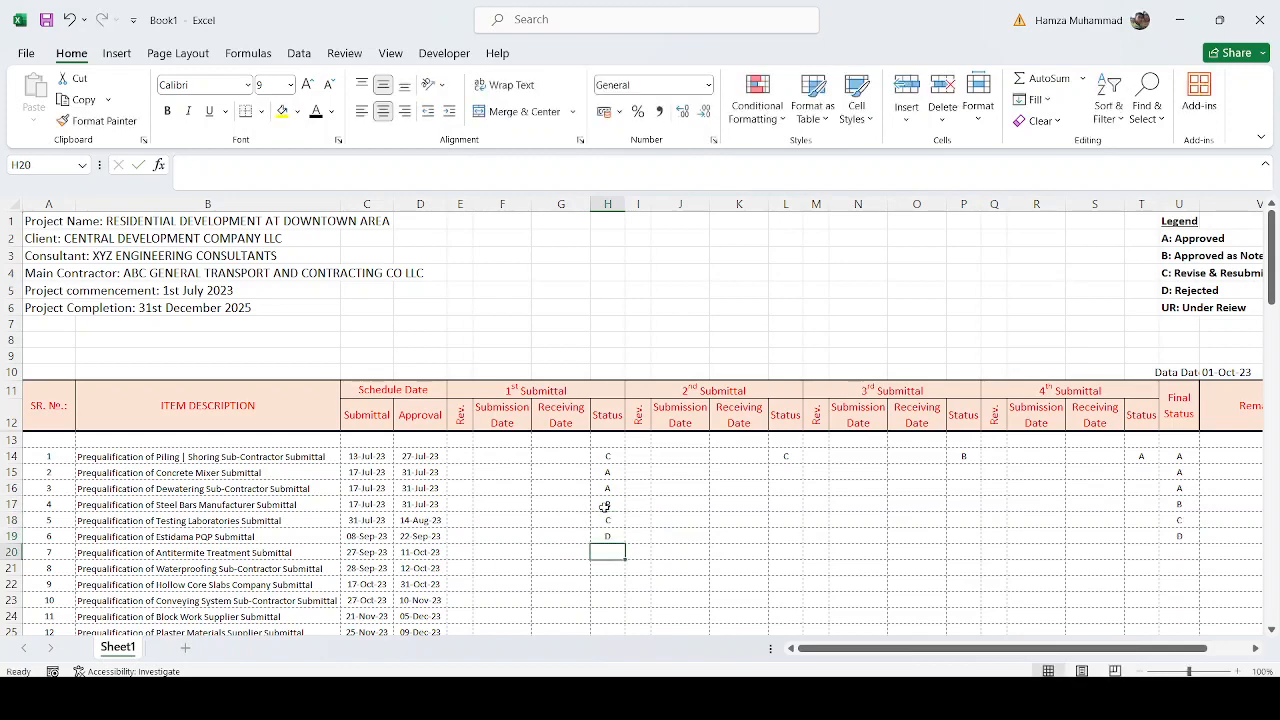
pyautogui.write('D')
pyautogui.press('Return')
# Enter 1st Submittal status UR for items 8, 9 and 10 in H21:H23.
pyautogui.write('UR')
pyautogui.press('Return')
pyautogui.write('UR')
pyautogui.press('Return')
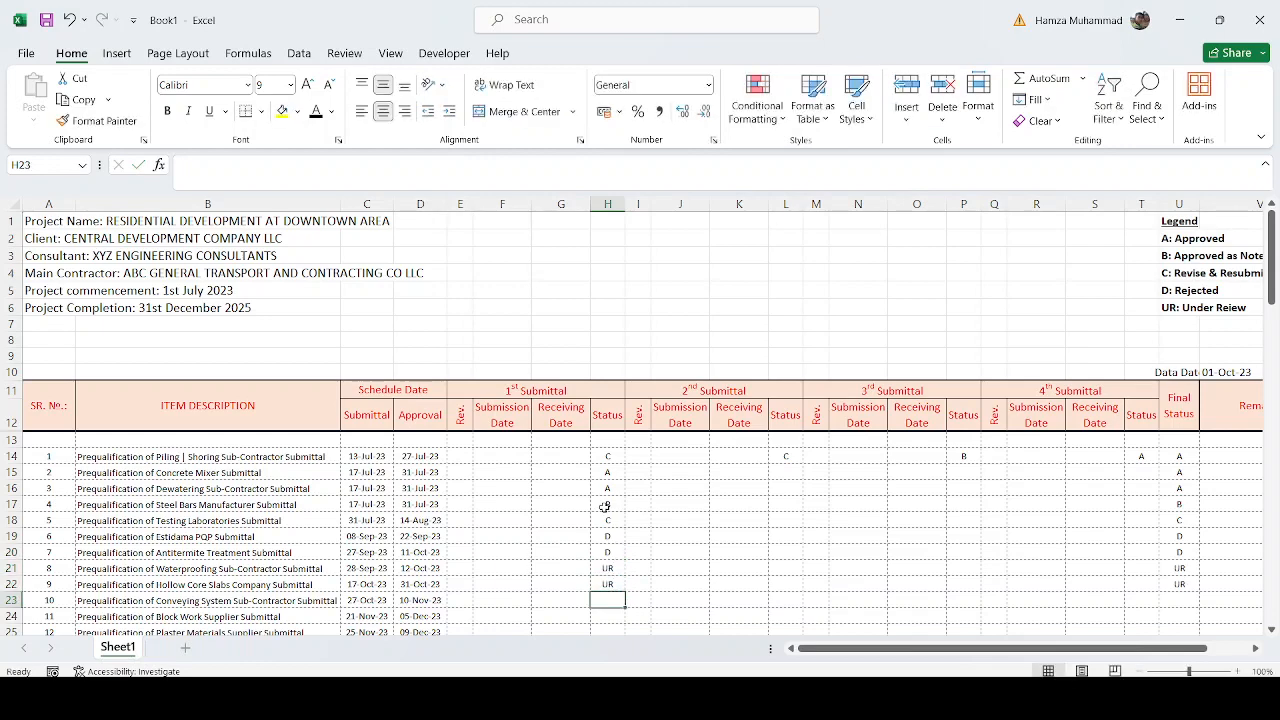
pyautogui.write('UR')
pyautogui.press('Return')
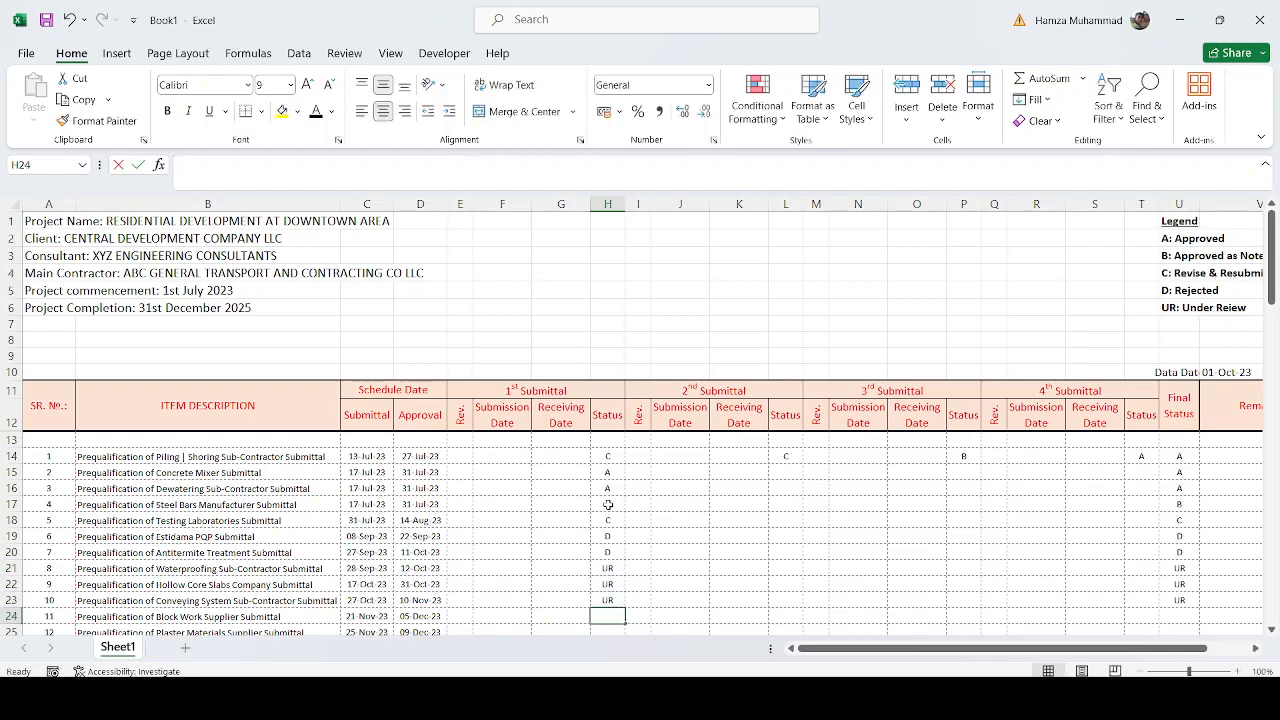
# Enter 1st Submittal statuses B, A, C, D and C for items 11 to 15 in H24:H28.
pyautogui.write('B')
pyautogui.press('Return')
pyautogui.write('A')
pyautogui.press('Return')
pyautogui.write('C')
pyautogui.press('Return')
pyautogui.write('D')
pyautogui.press('Return')
pyautogui.write('C')
pyautogui.press('Return')
# Calculate Total Actual Submittal in C59 of the summary table with =SUM(C60:C64).
pyautogui.scroll(-13, 675, 504)
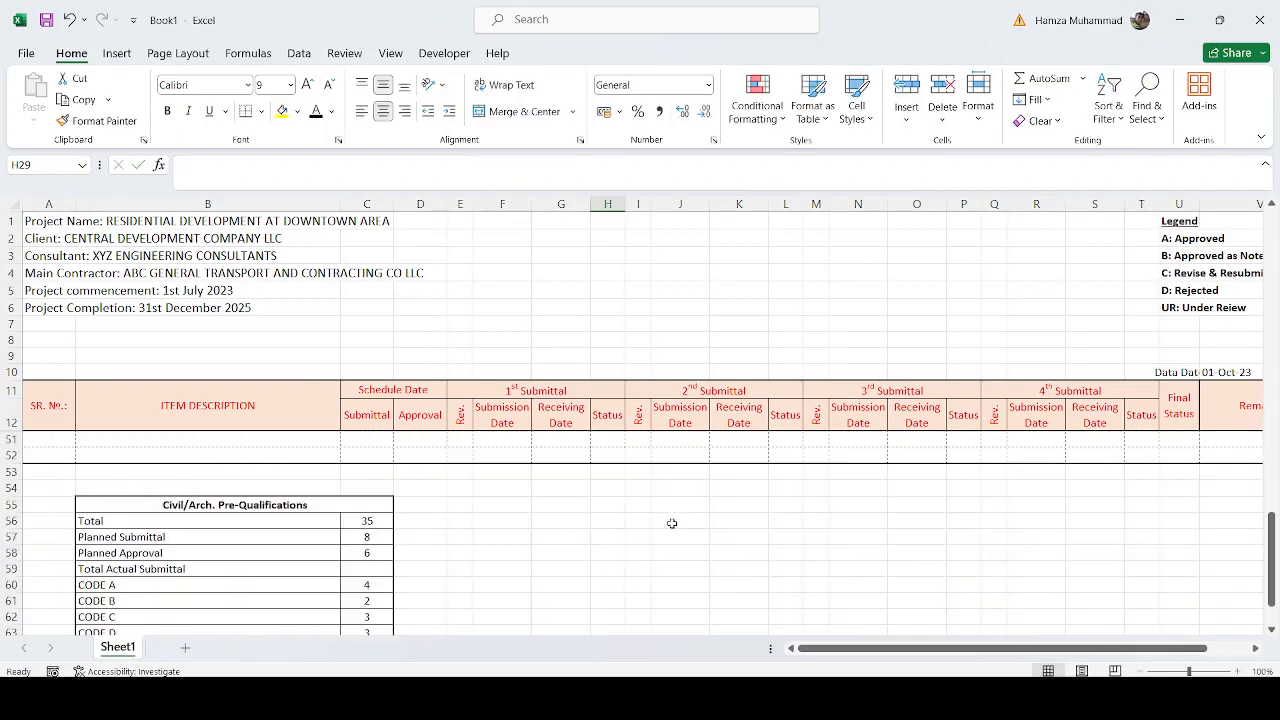
pyautogui.click(368, 472)
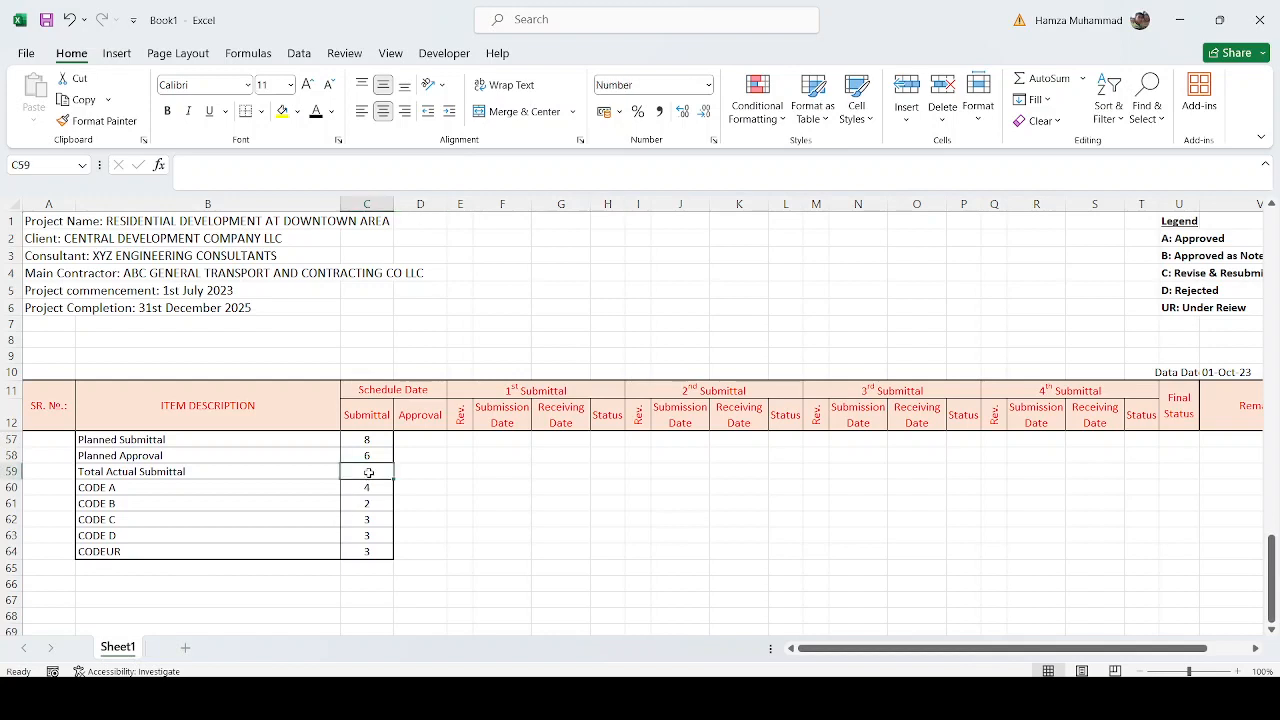
pyautogui.write('=SUM(')
pyautogui.moveTo(366, 488); pyautogui.dragTo(366, 552)
pyautogui.hotkey('ctrl', 'Return')
pyautogui.scroll(3, 390, 521)
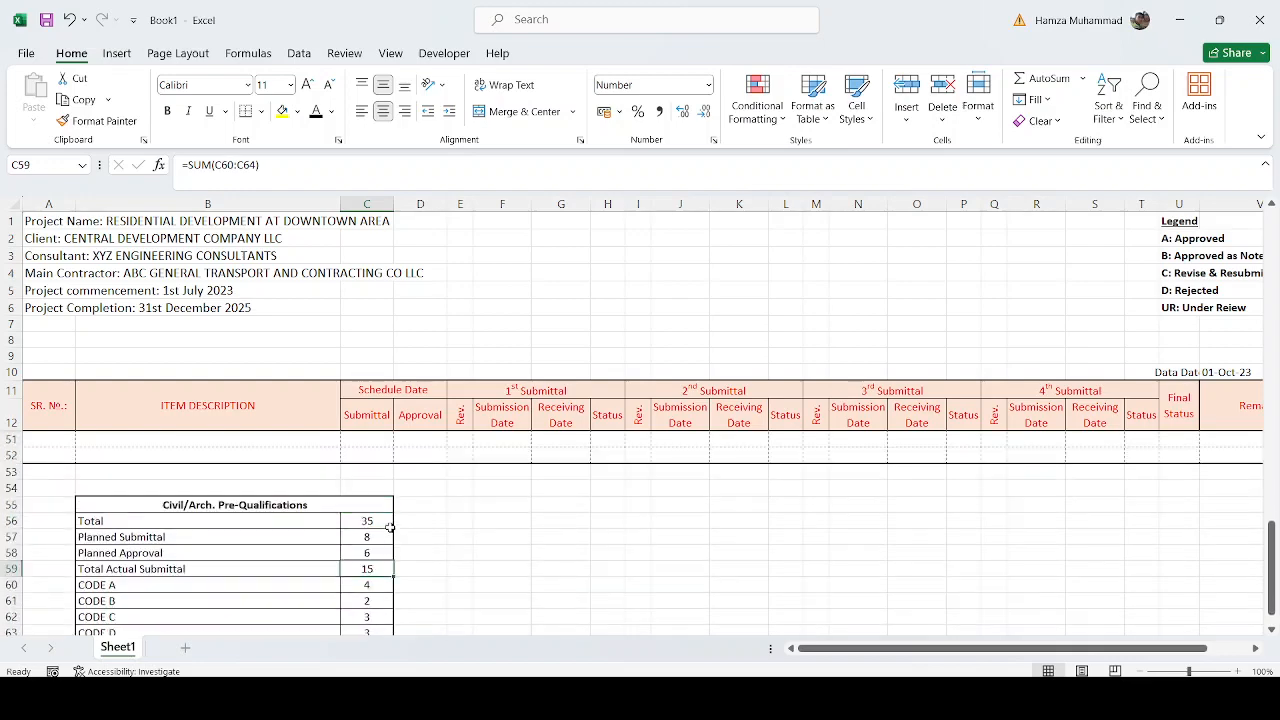
# Make the Data Date label and its date in U10:V10 bold.
pyautogui.scroll(-1, 400, 553)
pyautogui.scroll(11, 400, 553)
pyautogui.scroll(1, 919, 428)
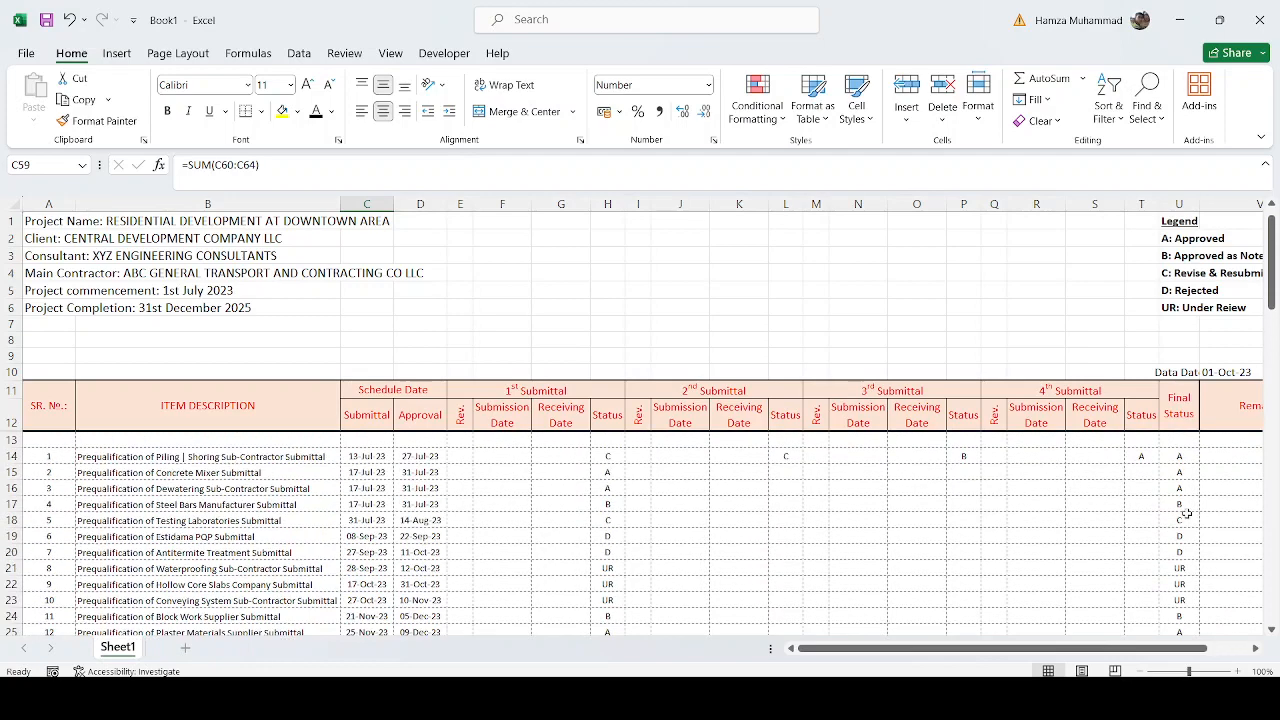
pyautogui.scroll(-4, 463, 591)
pyautogui.scroll(-8, 463, 591)
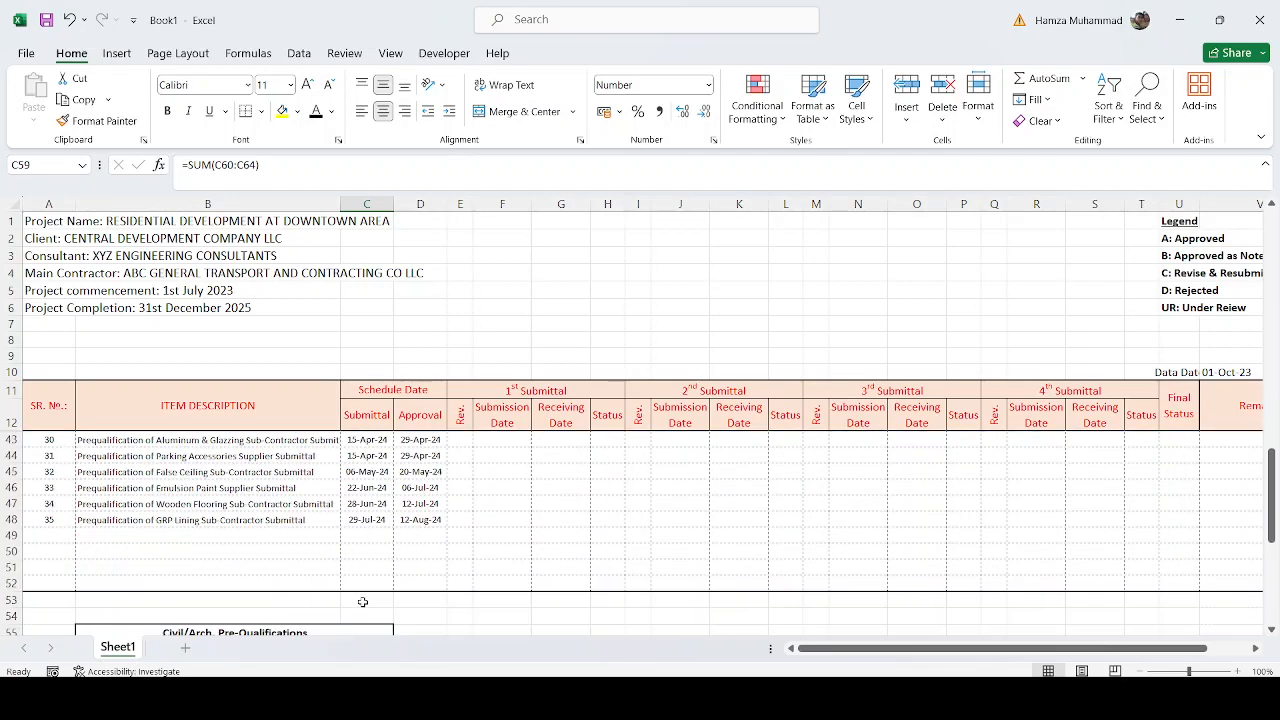
pyautogui.scroll(4, 353, 614)
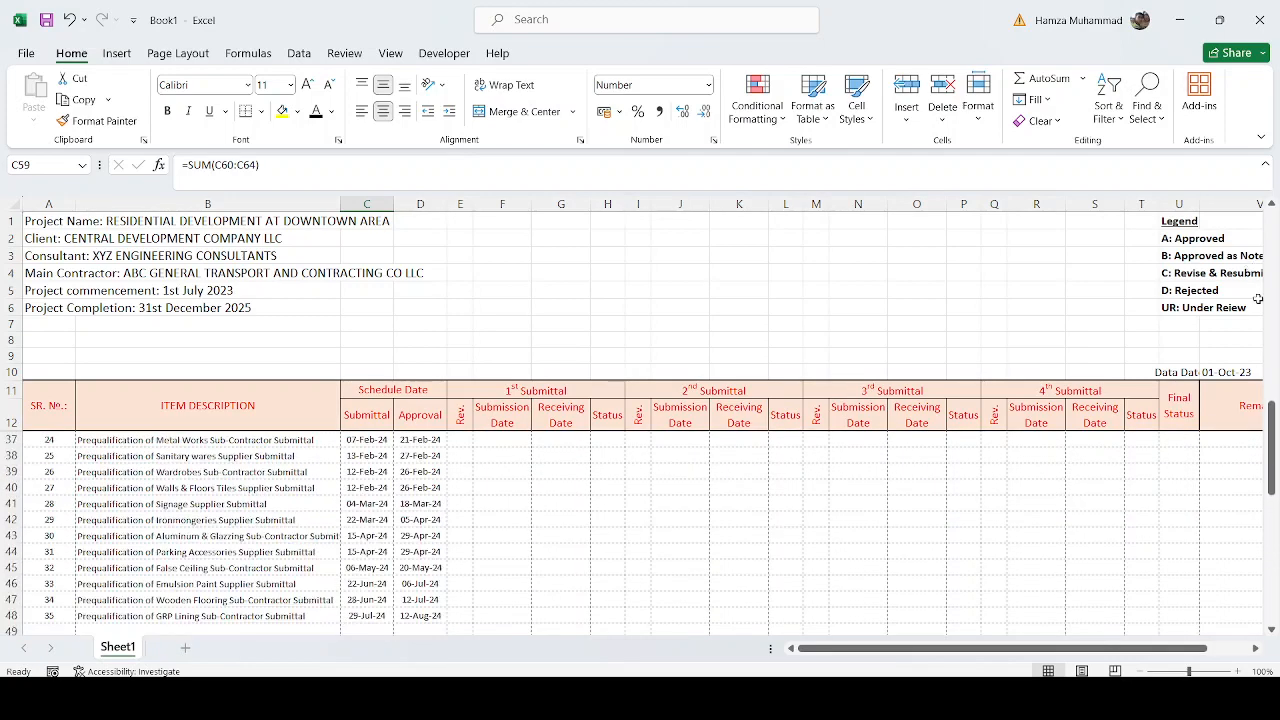
pyautogui.moveTo(1185, 372); pyautogui.dragTo(1216, 372)
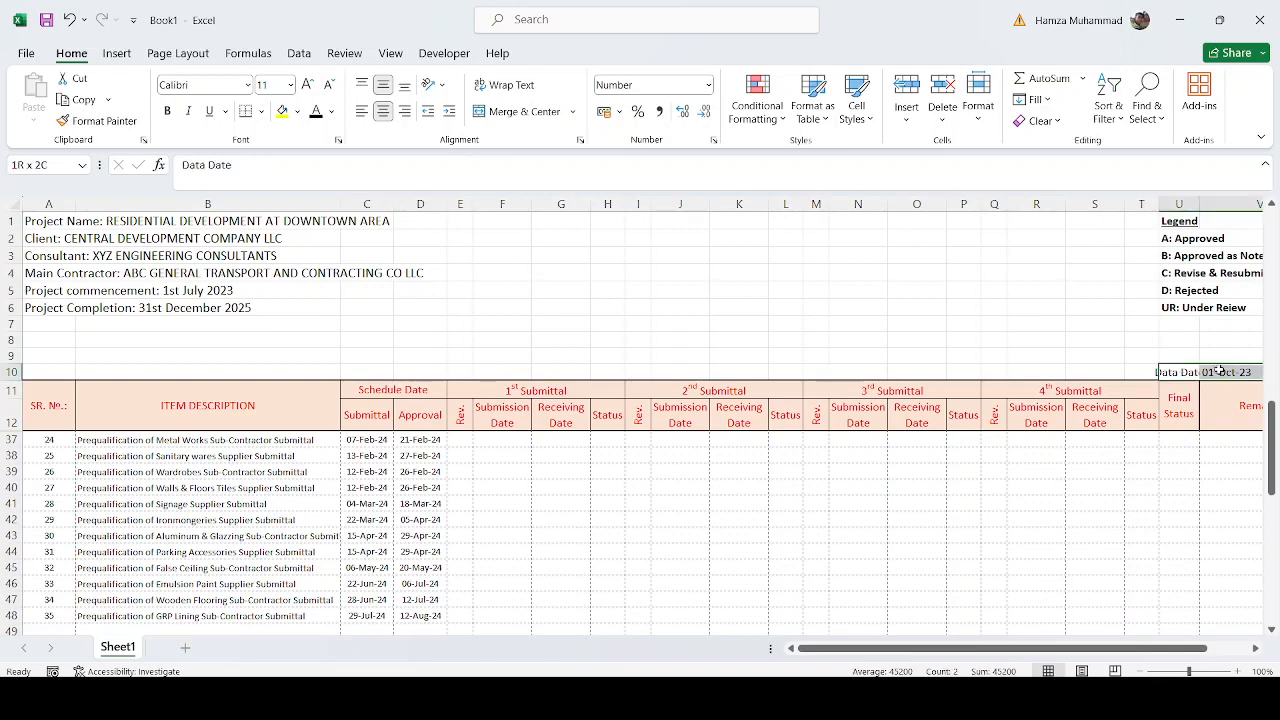
pyautogui.click(167, 111)
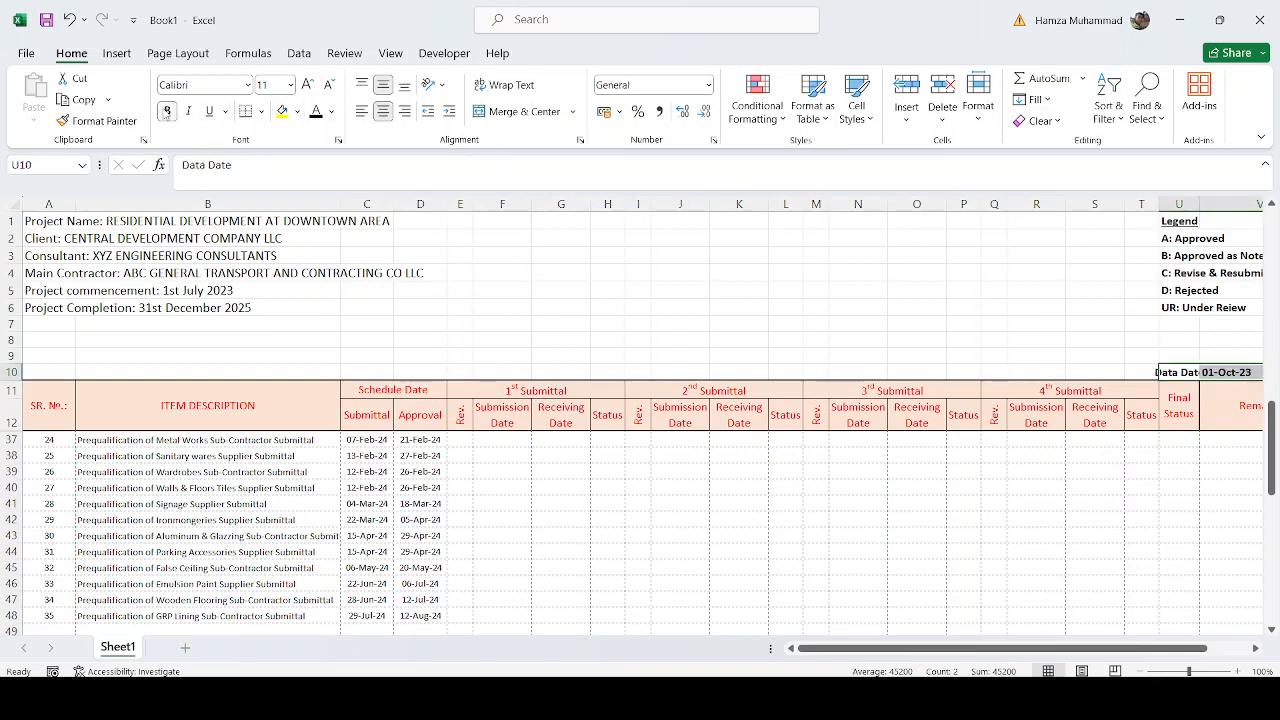
# Insert an empty 2-D stacked bar chart beside the Civil/Arch. Pre-Qualifications summary table.
pyautogui.scroll(-4, 356, 530)
pyautogui.scroll(-2, 358, 553)
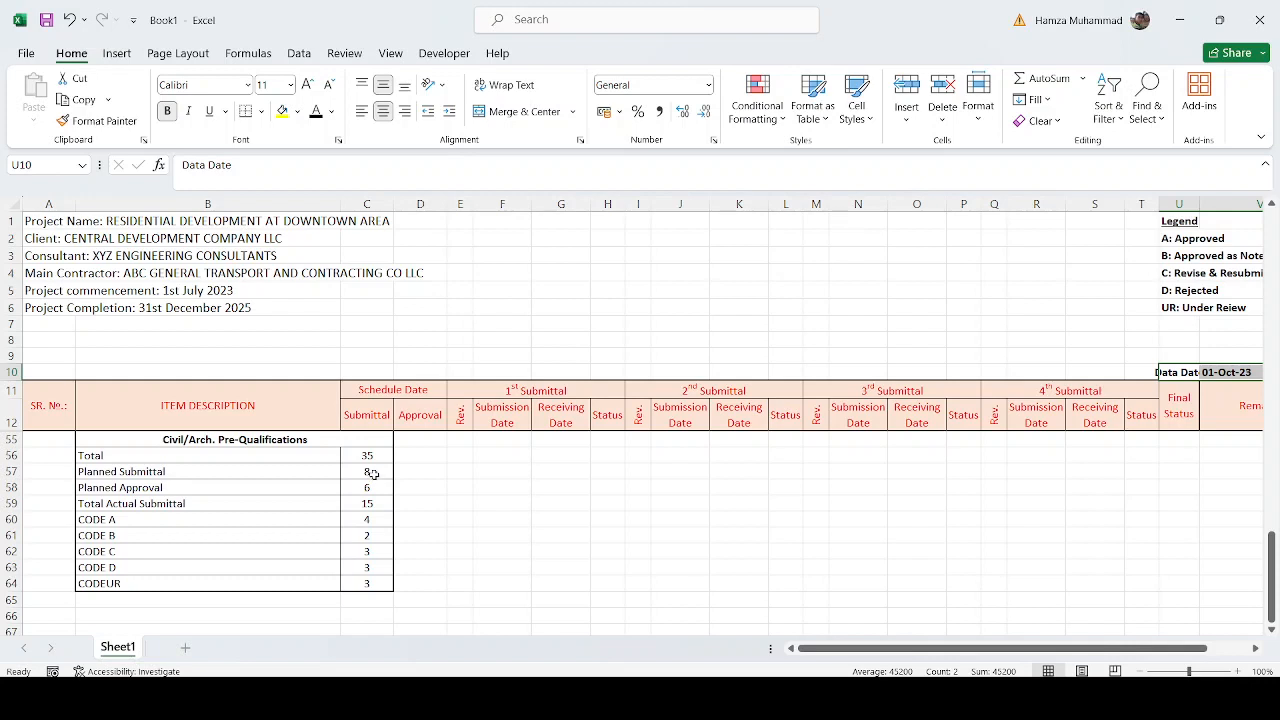
pyautogui.click(500, 506)
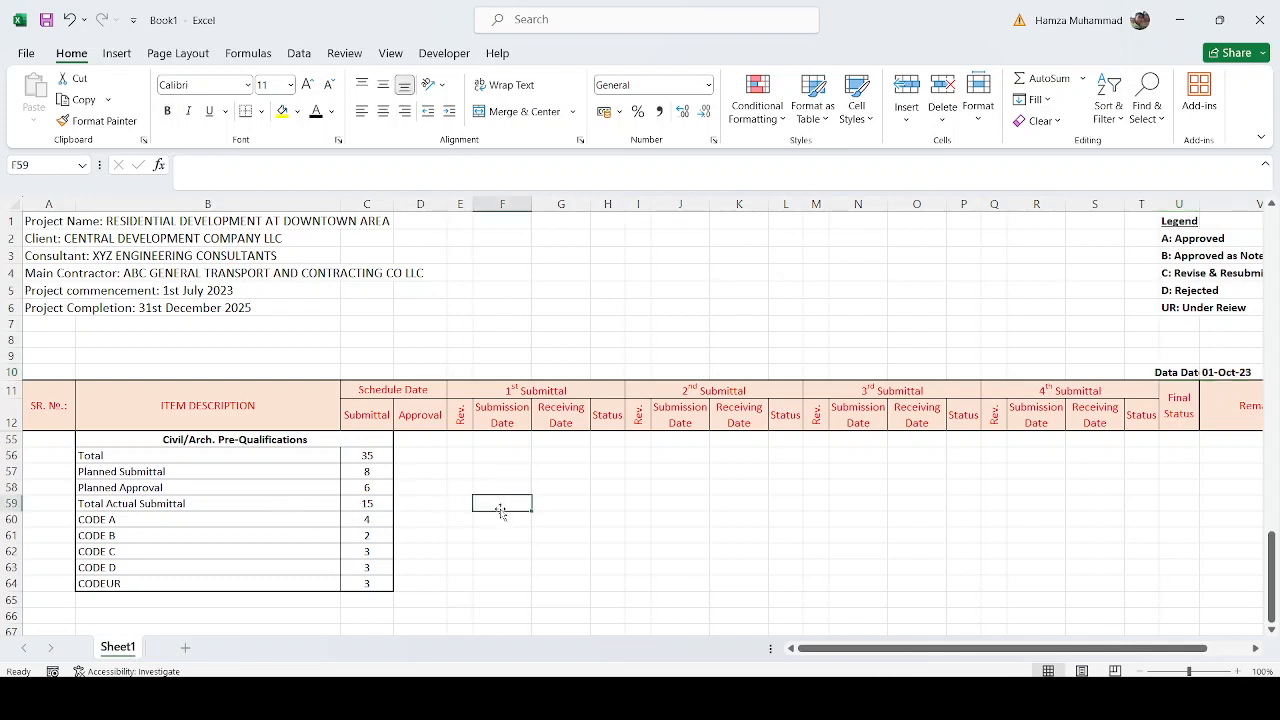
pyautogui.click(118, 56)
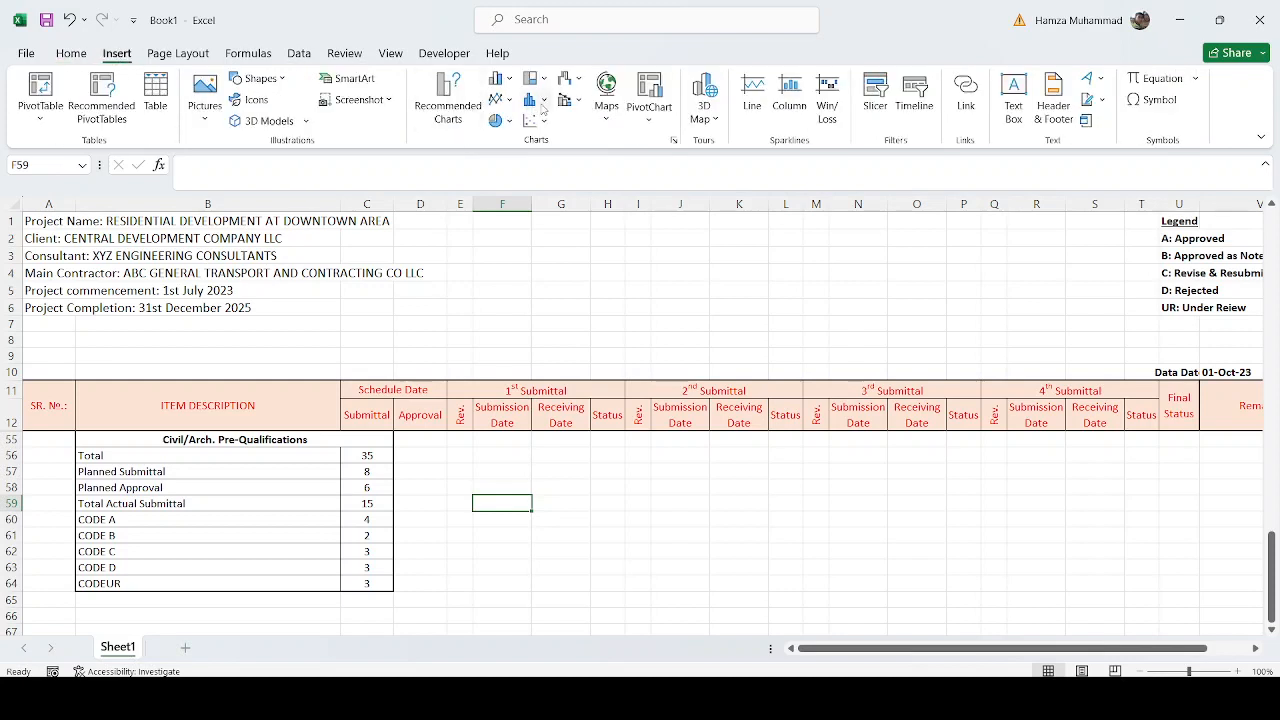
pyautogui.click(543, 100)
pyautogui.click(500, 78)
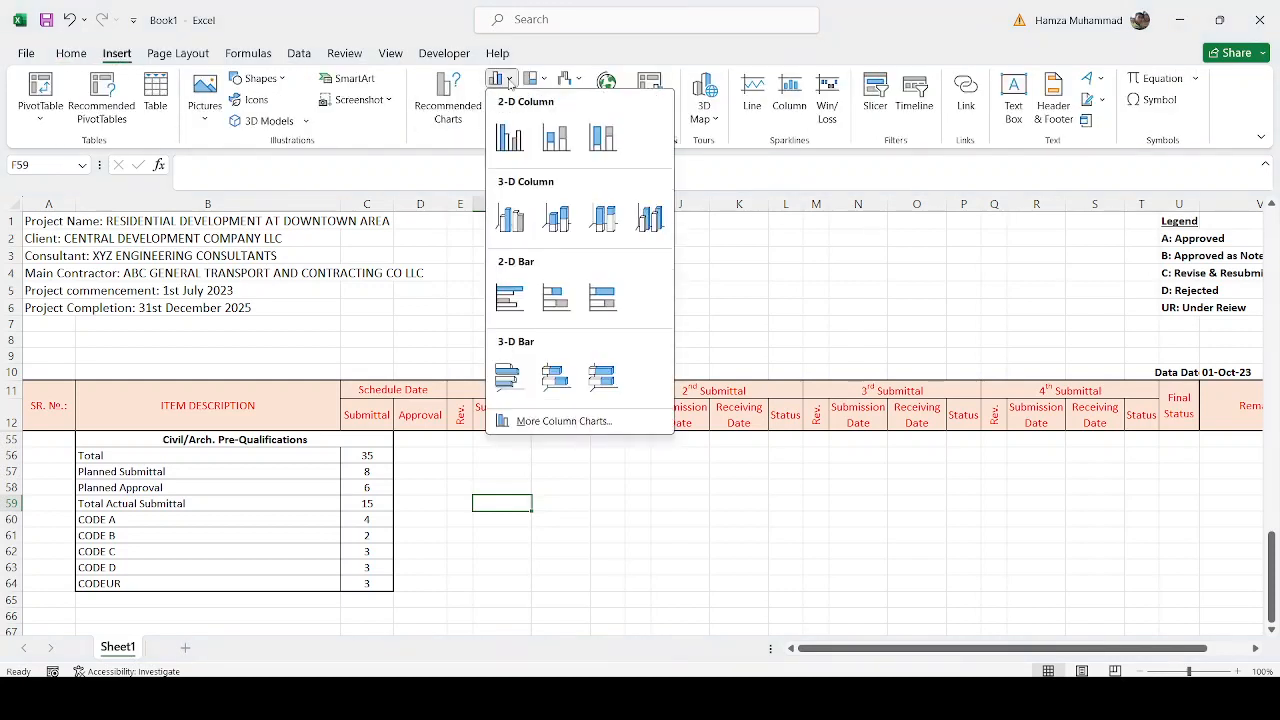
pyautogui.click(560, 300)
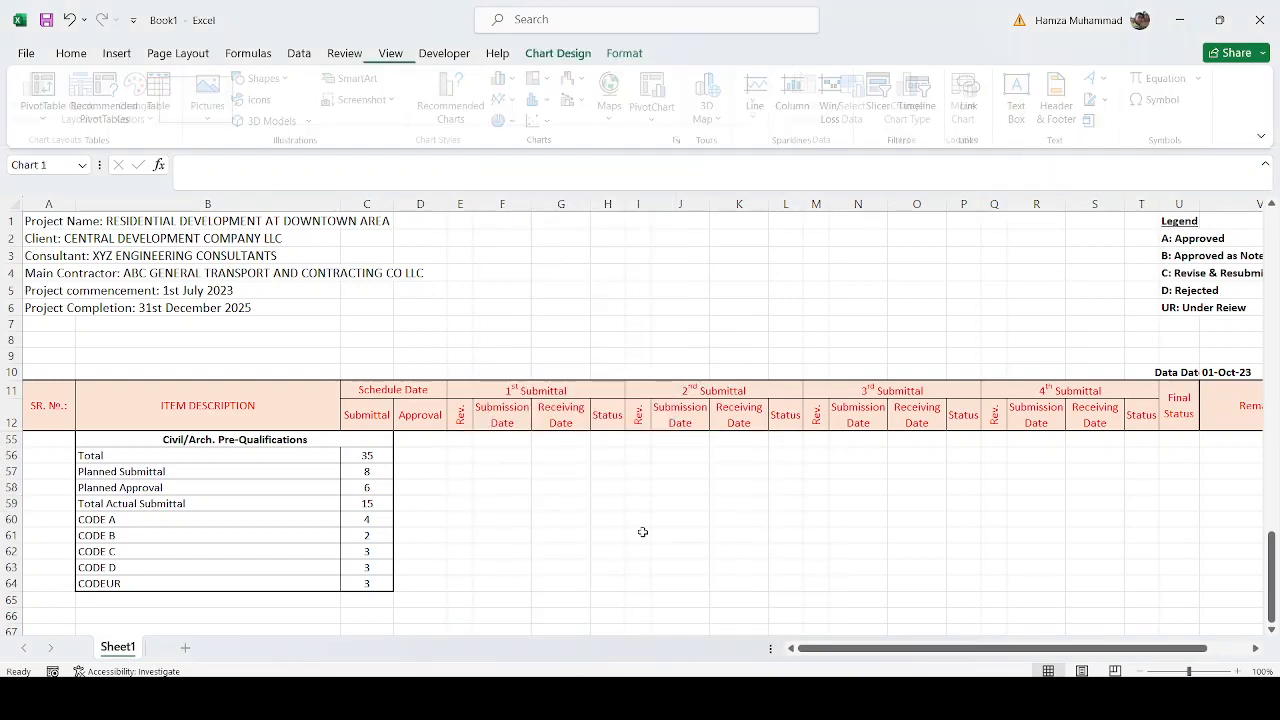
# Add a data series to the empty chart, with its name from B55 and its values from C56:C64.
pyautogui.scroll(-2, 669, 534)
pyautogui.rightClick(689, 512)
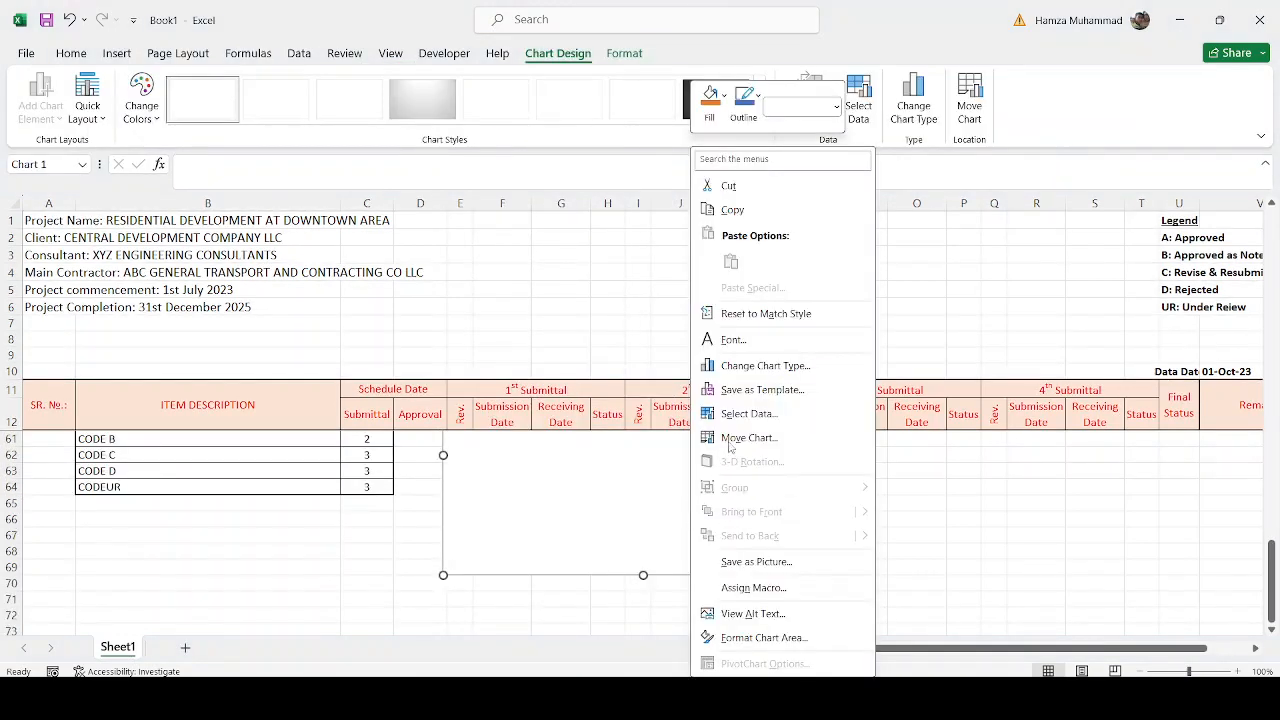
pyautogui.click(743, 414)
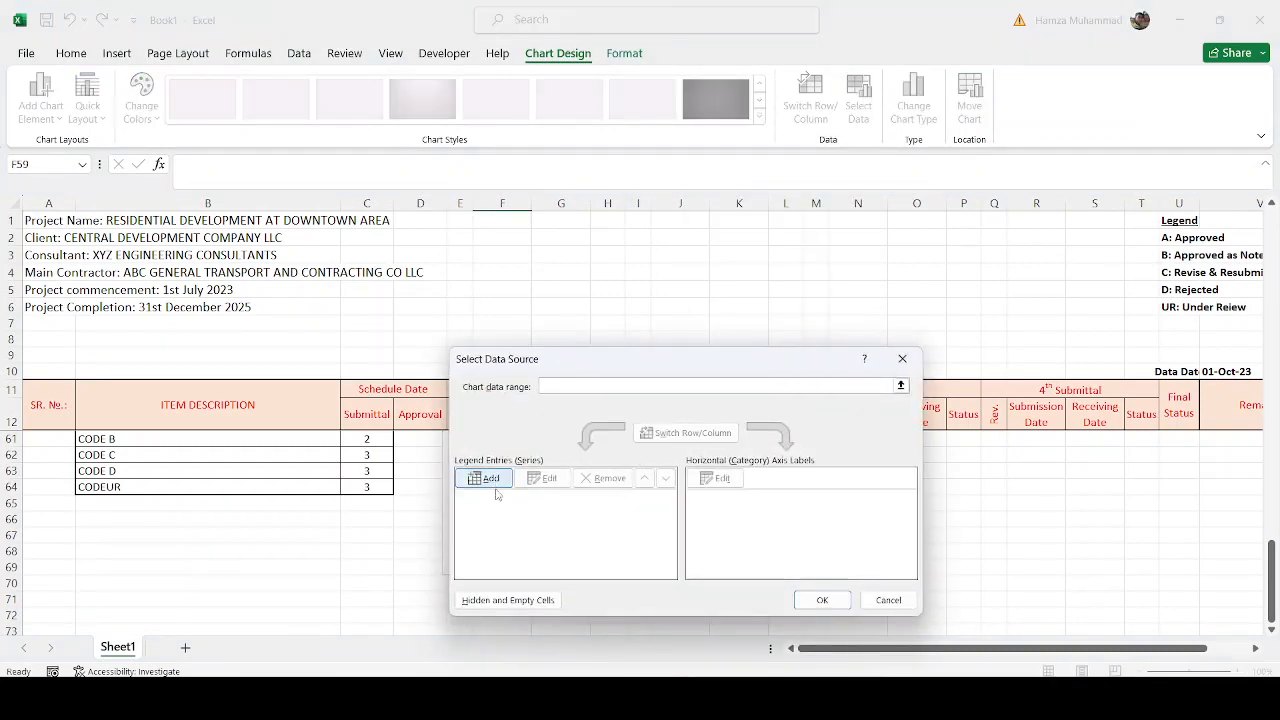
pyautogui.click(486, 480)
pyautogui.scroll(5, 316, 483)
pyautogui.scroll(-4, 268, 537)
pyautogui.click(268, 537)
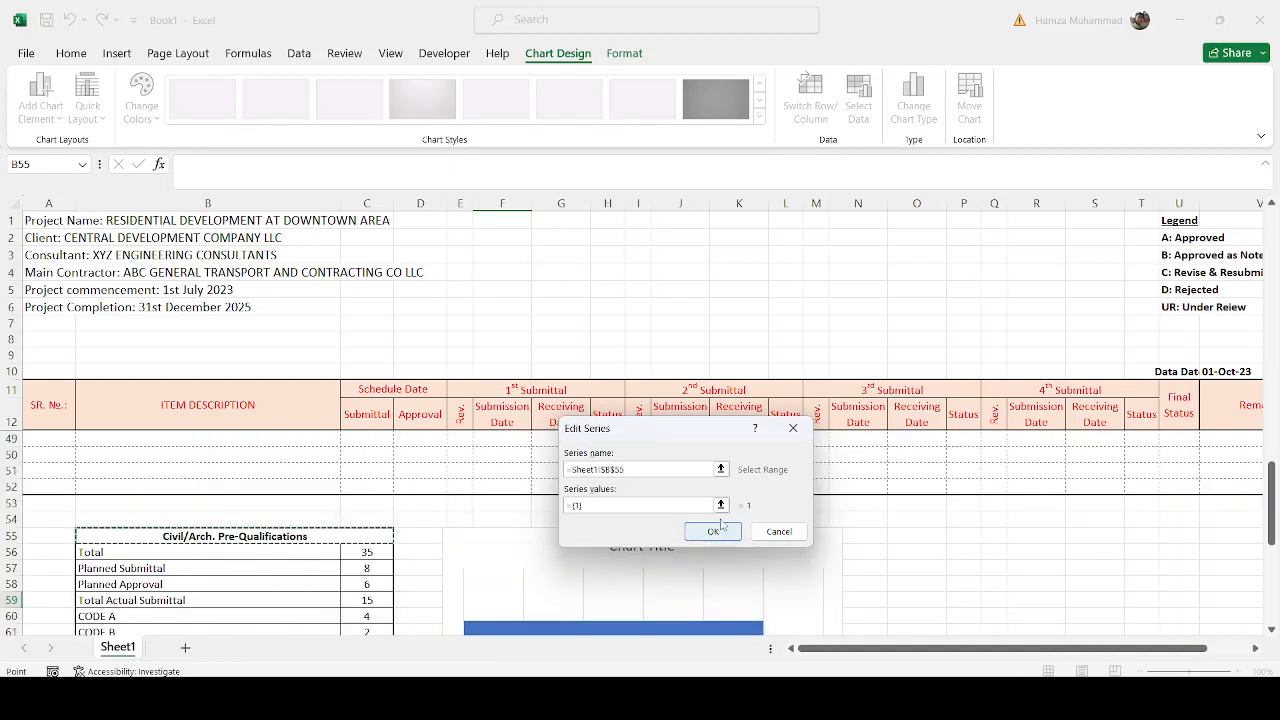
pyautogui.click(720, 505)
pyautogui.scroll(-1, 376, 551)
pyautogui.moveTo(376, 551); pyautogui.dragTo(375, 602)
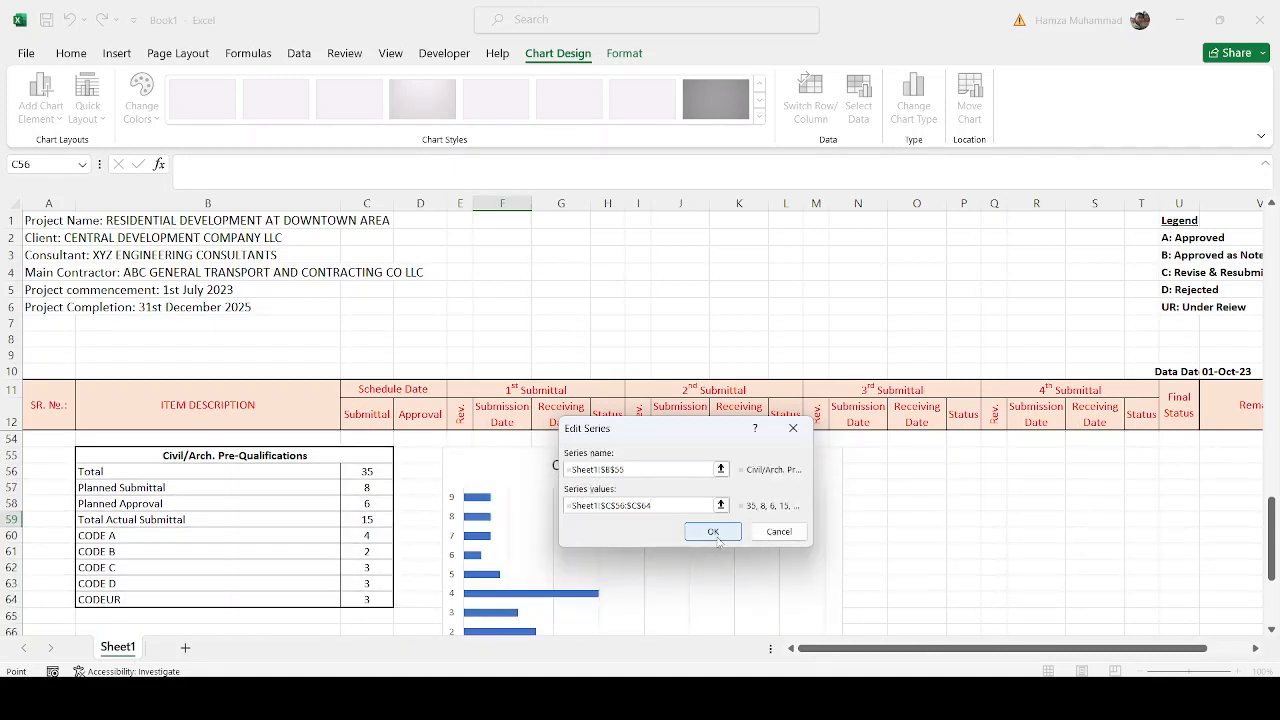
pyautogui.click(718, 540)
# Set the chart's category axis labels to B56:B64 and apply the data source.
pyautogui.click(727, 489)
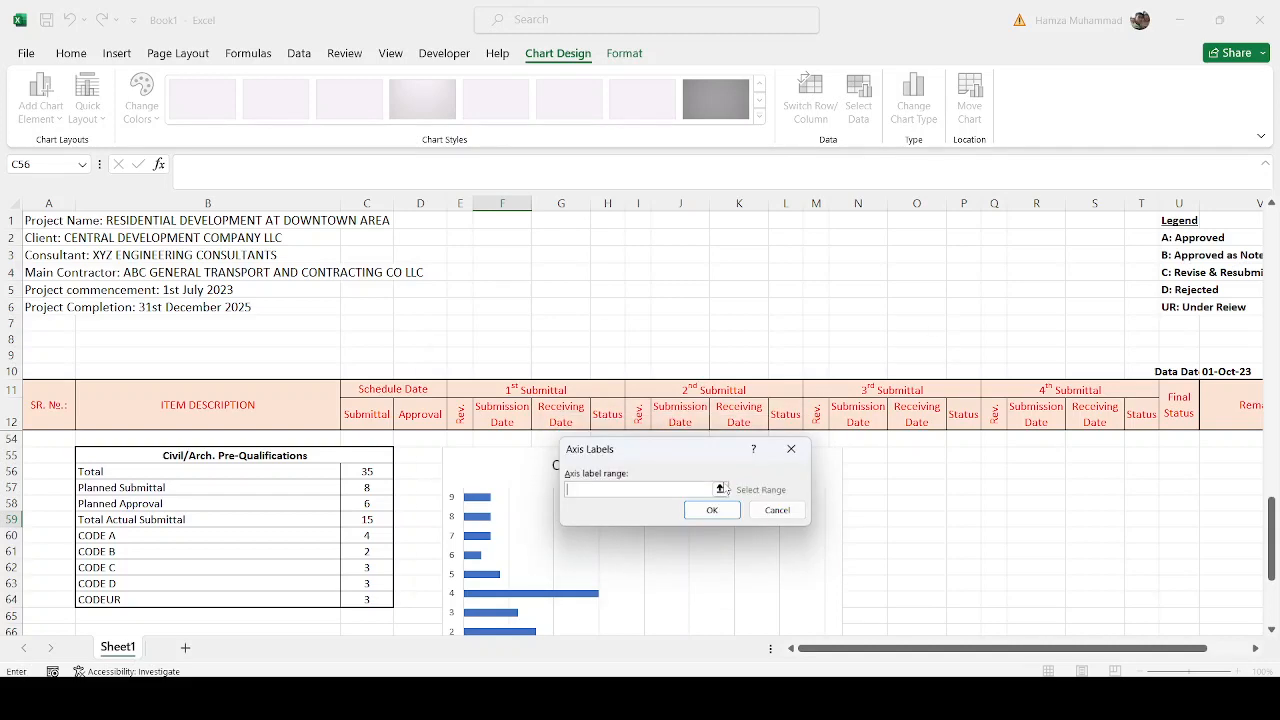
pyautogui.moveTo(180, 471); pyautogui.dragTo(189, 600)
pyautogui.click(713, 510)
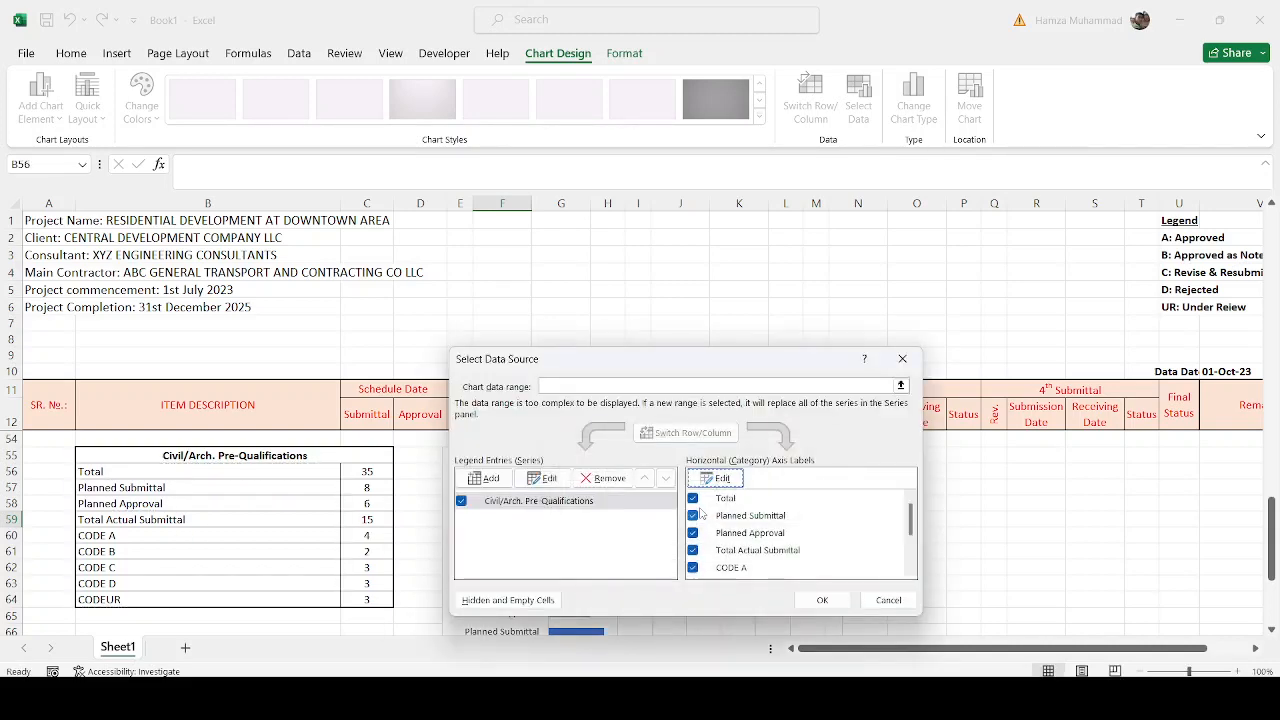
pyautogui.click(817, 600)
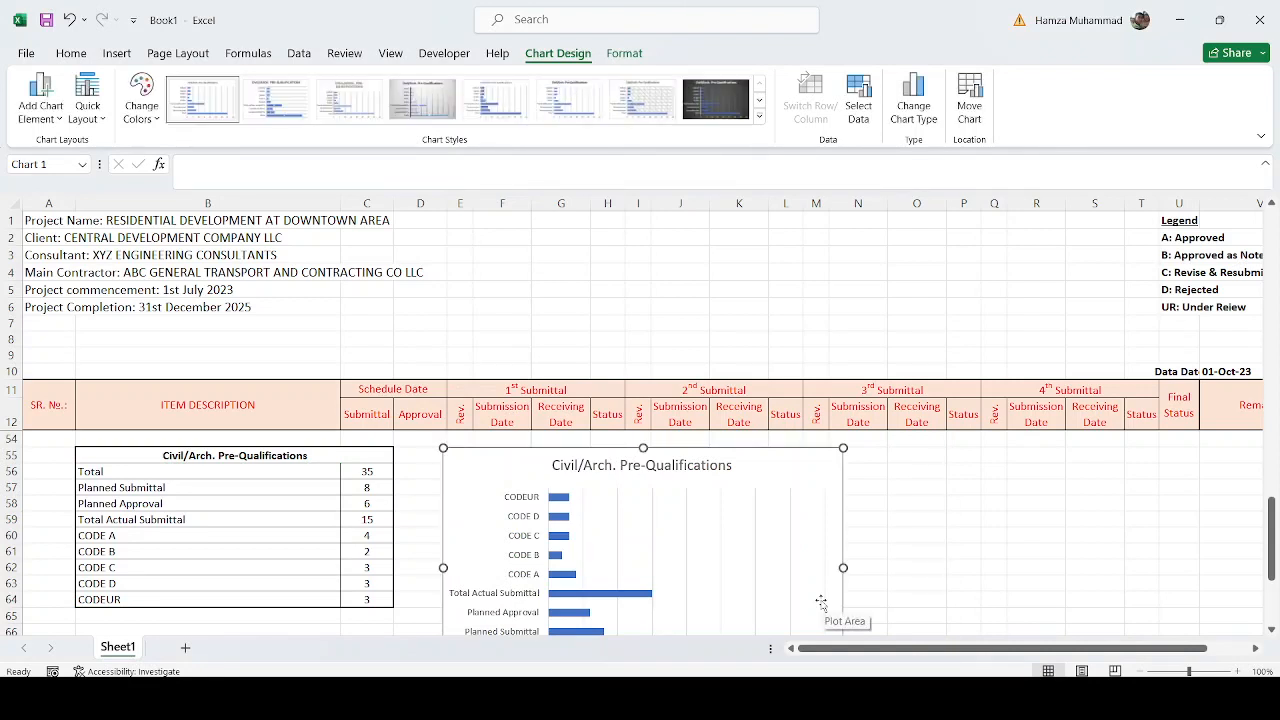
pyautogui.scroll(-1, 994, 591)
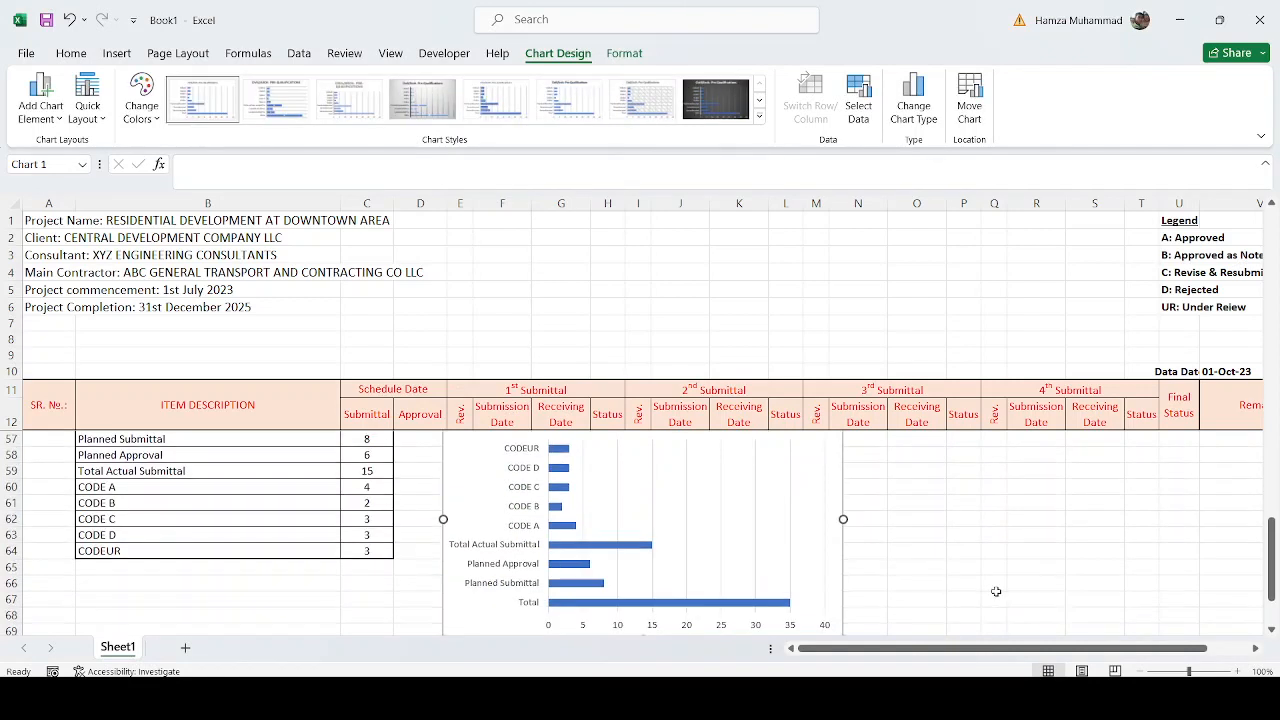
pyautogui.scroll(1, 918, 545)
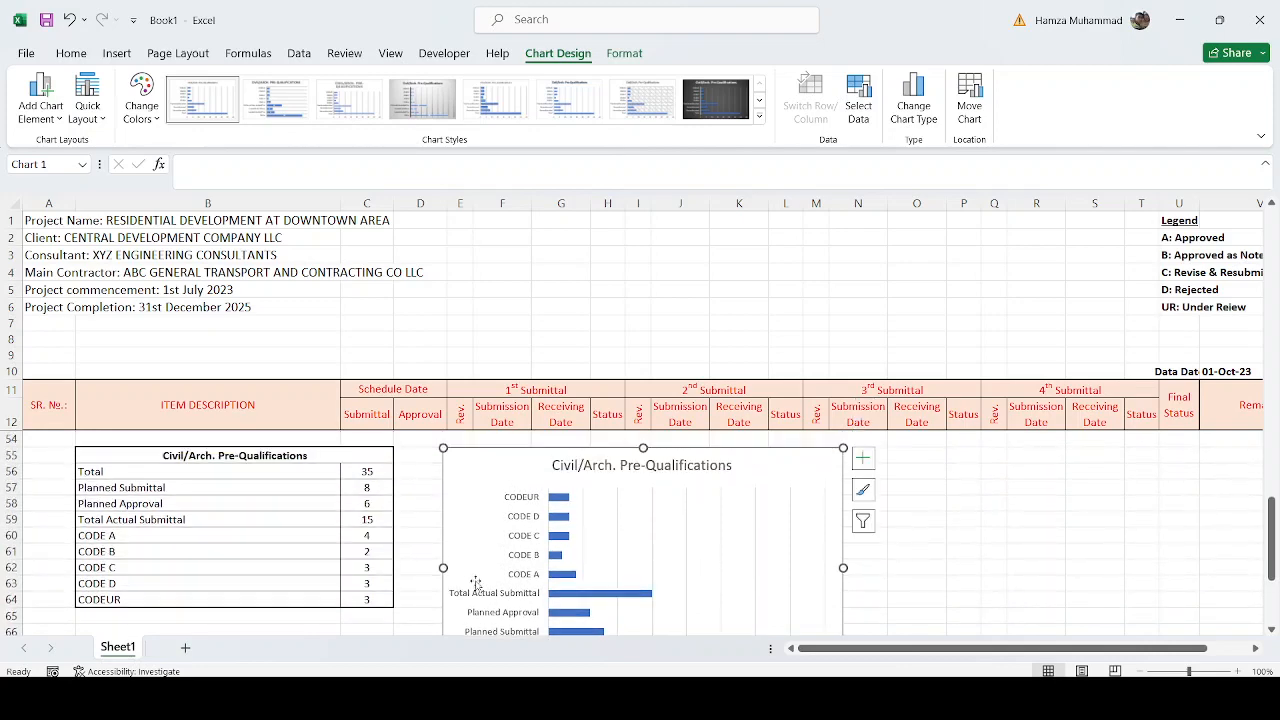
pyautogui.scroll(-2, 920, 548)
pyautogui.click(965, 588)
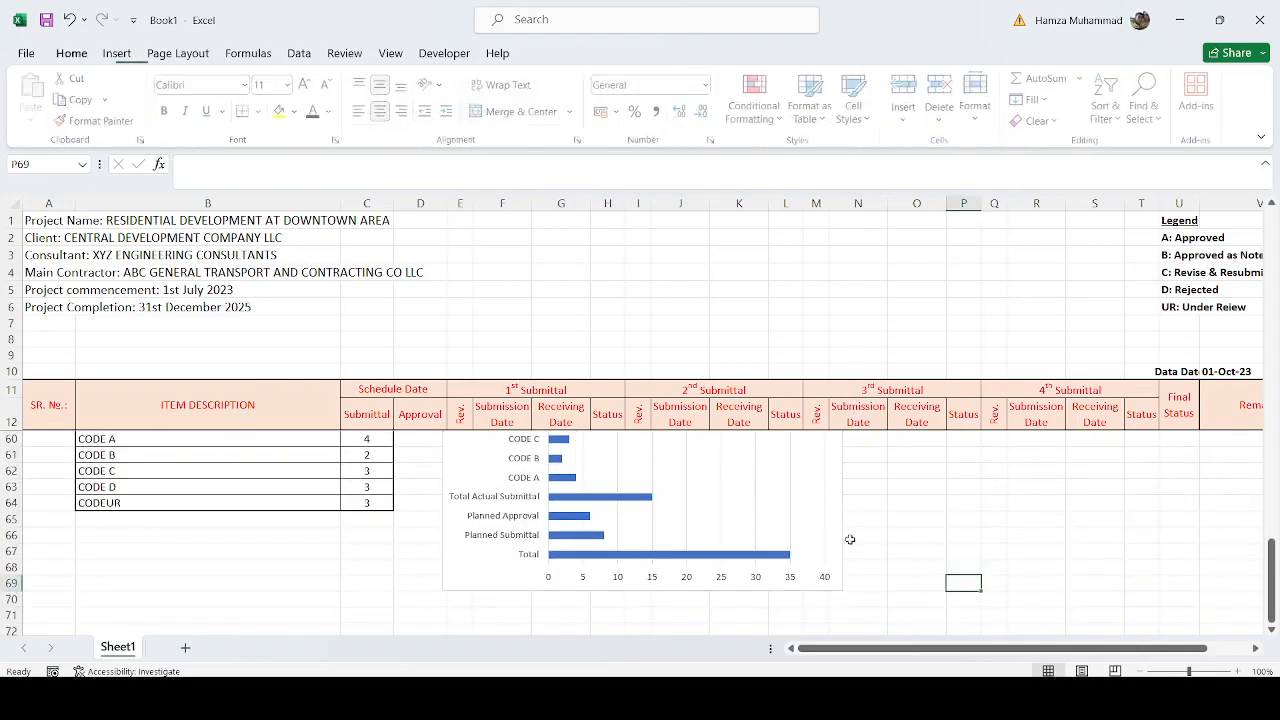
# Delete the empty rows 7 and 8 above the Data Date row.
pyautogui.click(11, 339)
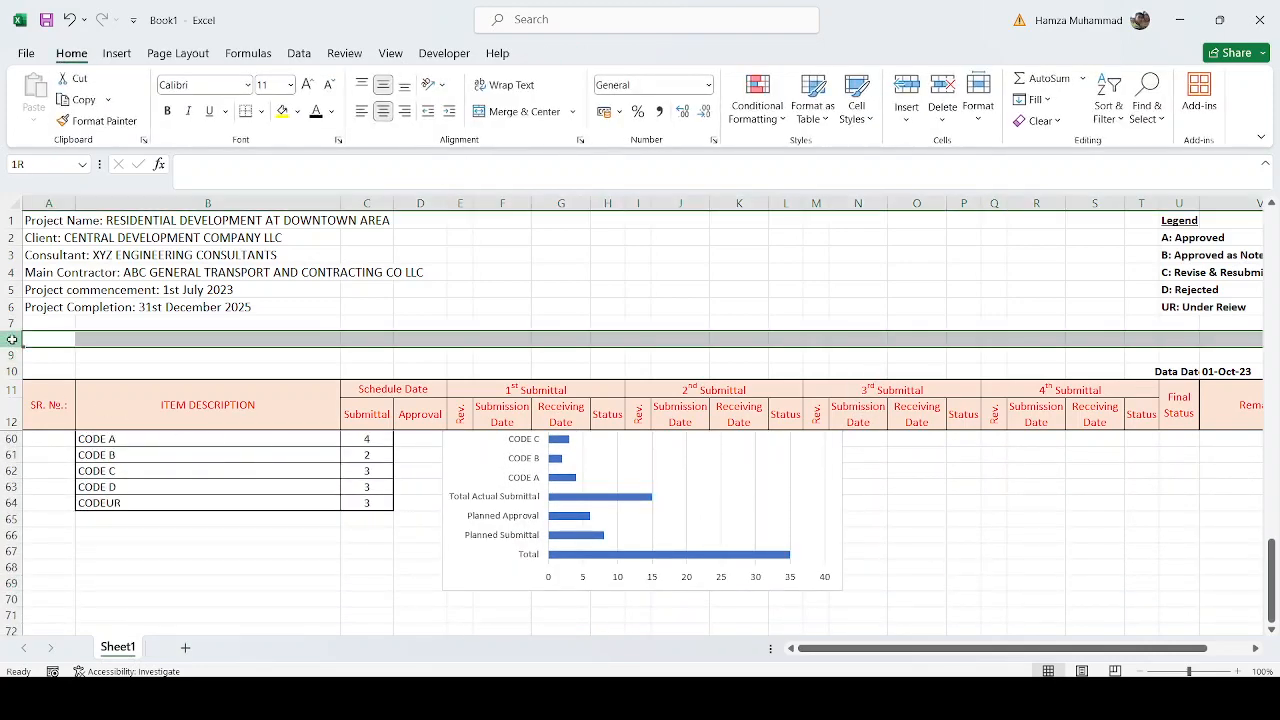
pyautogui.moveTo(13, 341); pyautogui.dragTo(17, 330)
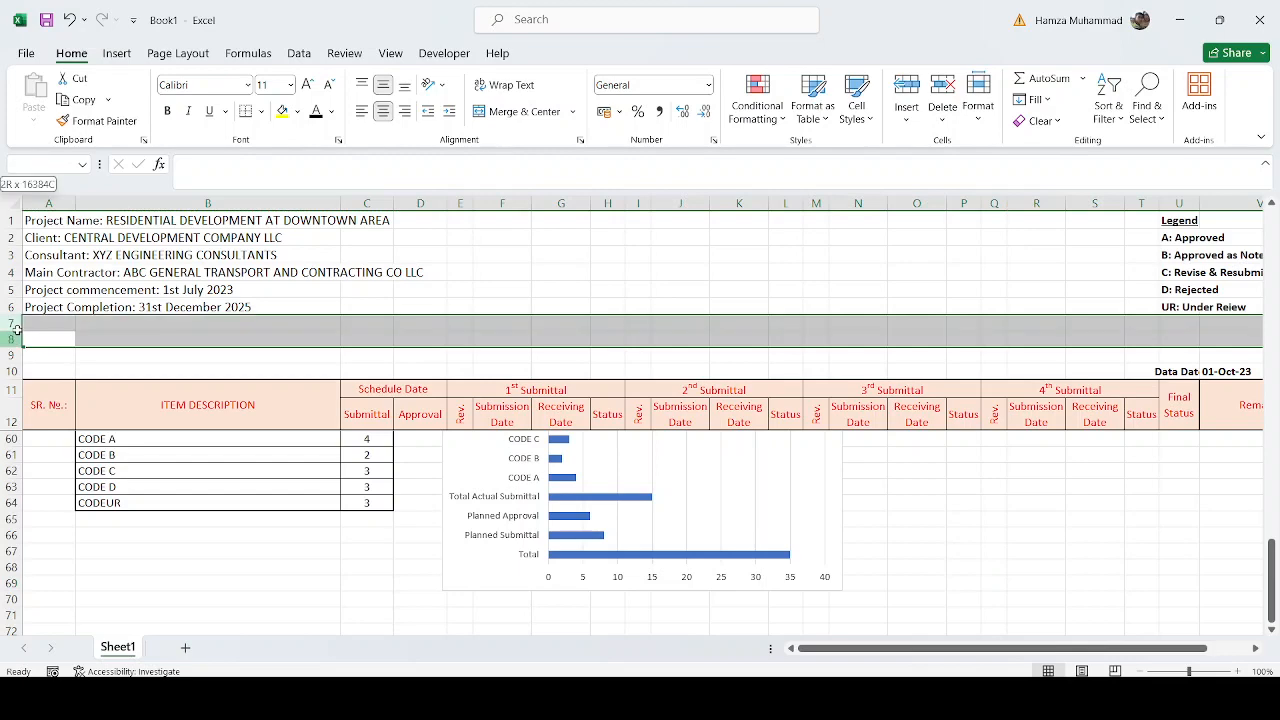
pyautogui.rightClick(202, 338)
pyautogui.click(249, 528)
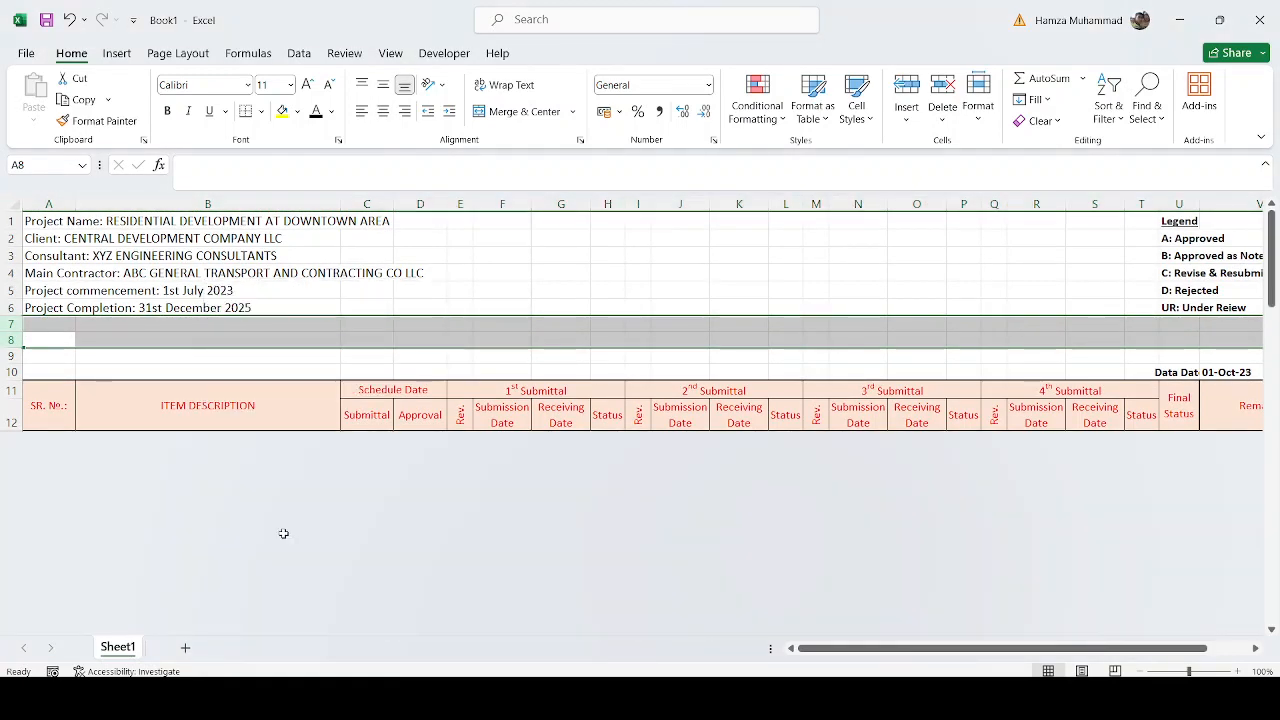
pyautogui.click(58, 324)
pyautogui.scroll(-7, 371, 557)
pyautogui.scroll(-7, 371, 557)
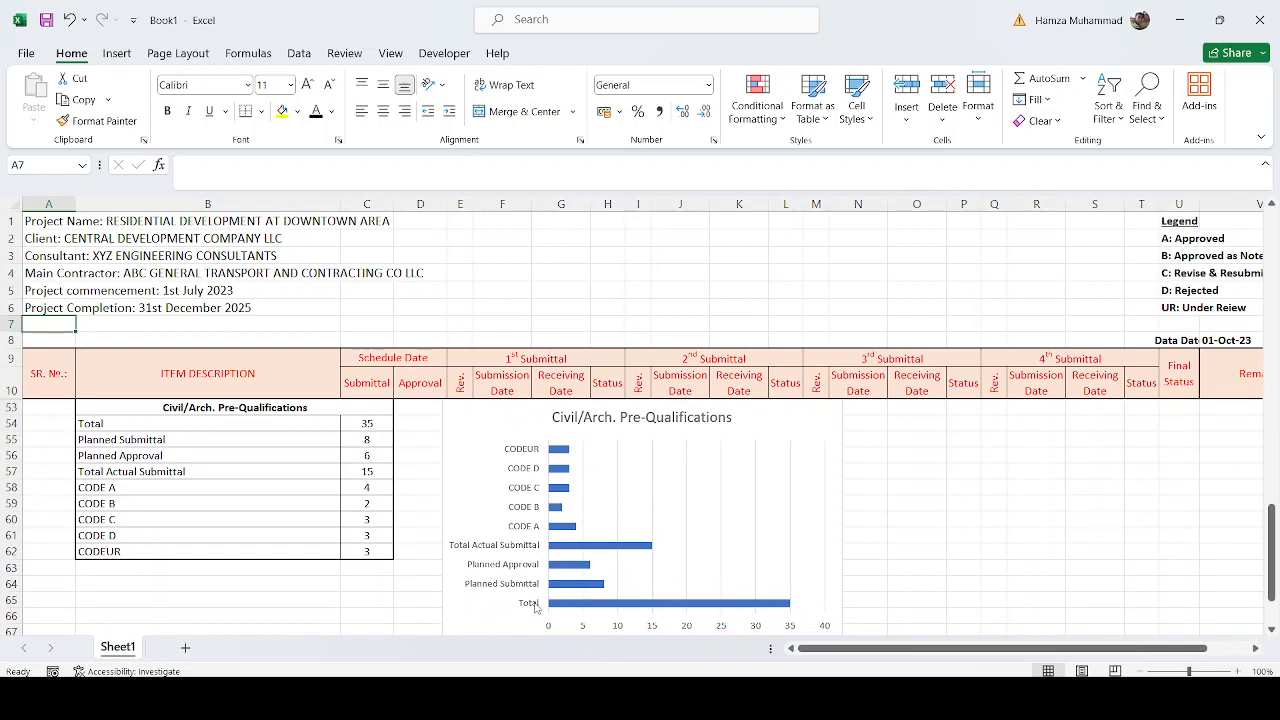
# Reverse the category order of the chart's vertical axis so that Total comes first.
pyautogui.moveTo(616, 609)
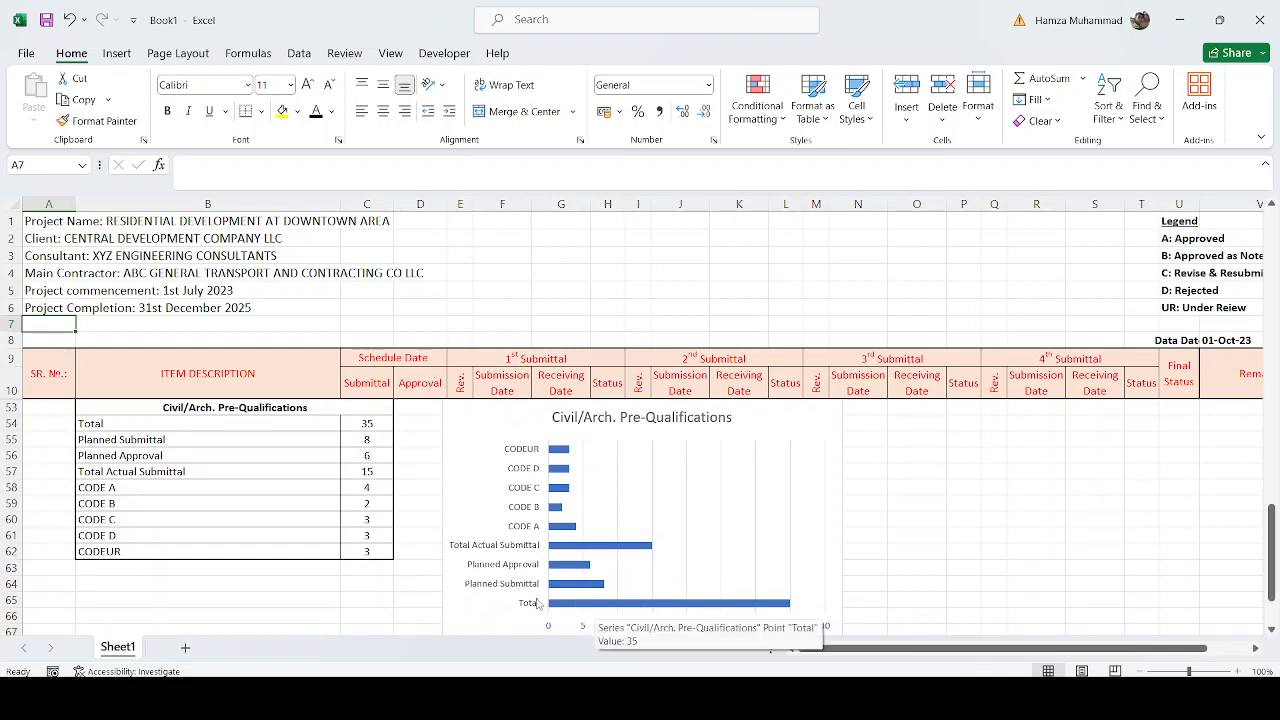
pyautogui.rightClick(519, 548)
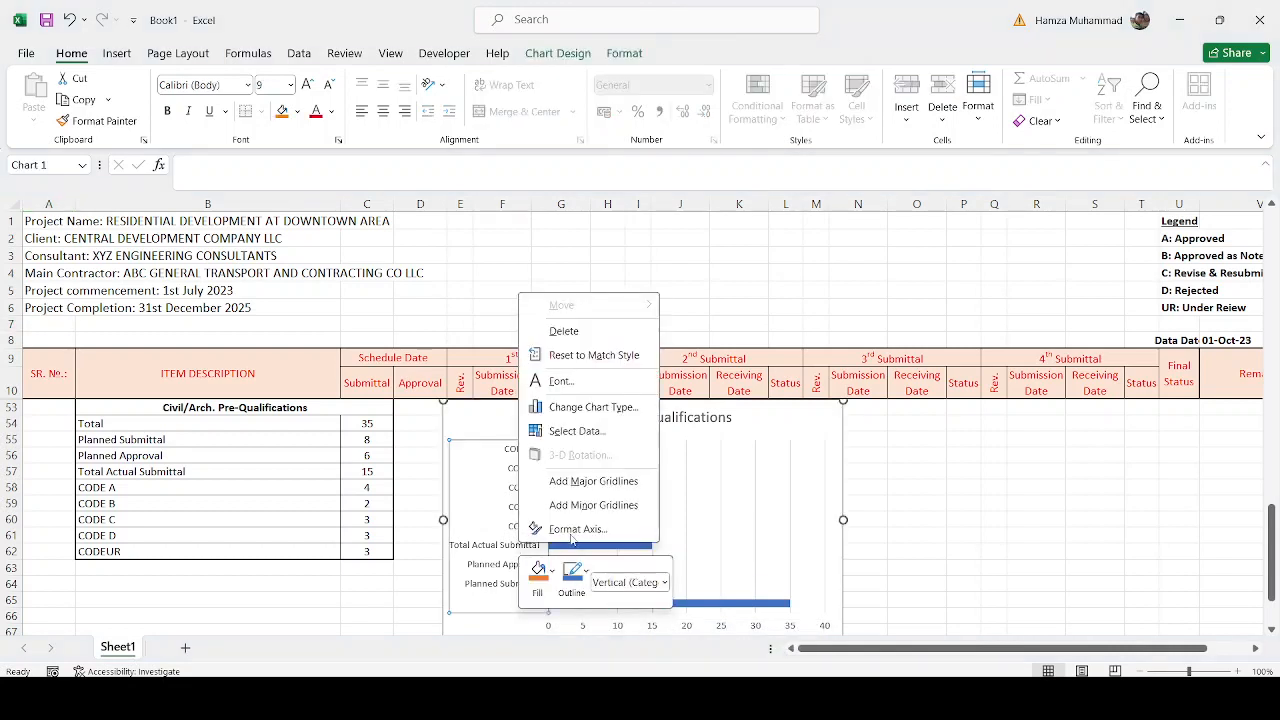
pyautogui.press('Escape')
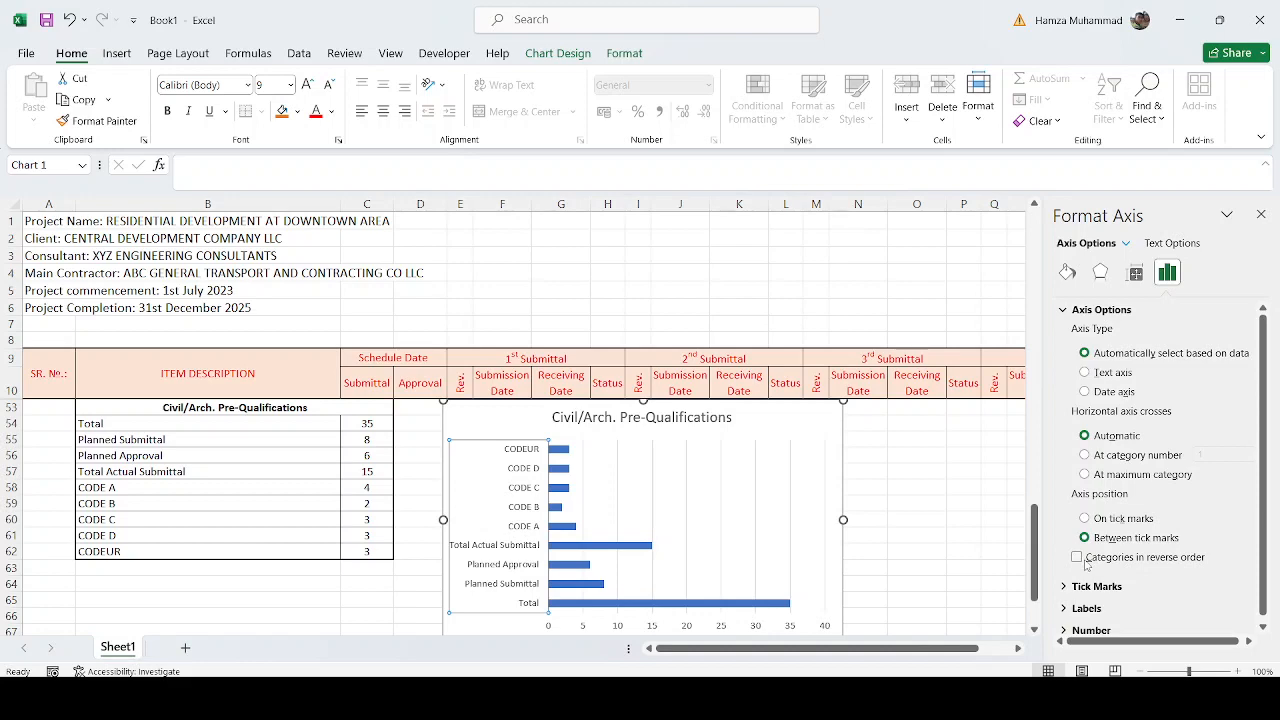
pyautogui.click(1086, 562)
pyautogui.click(955, 556)
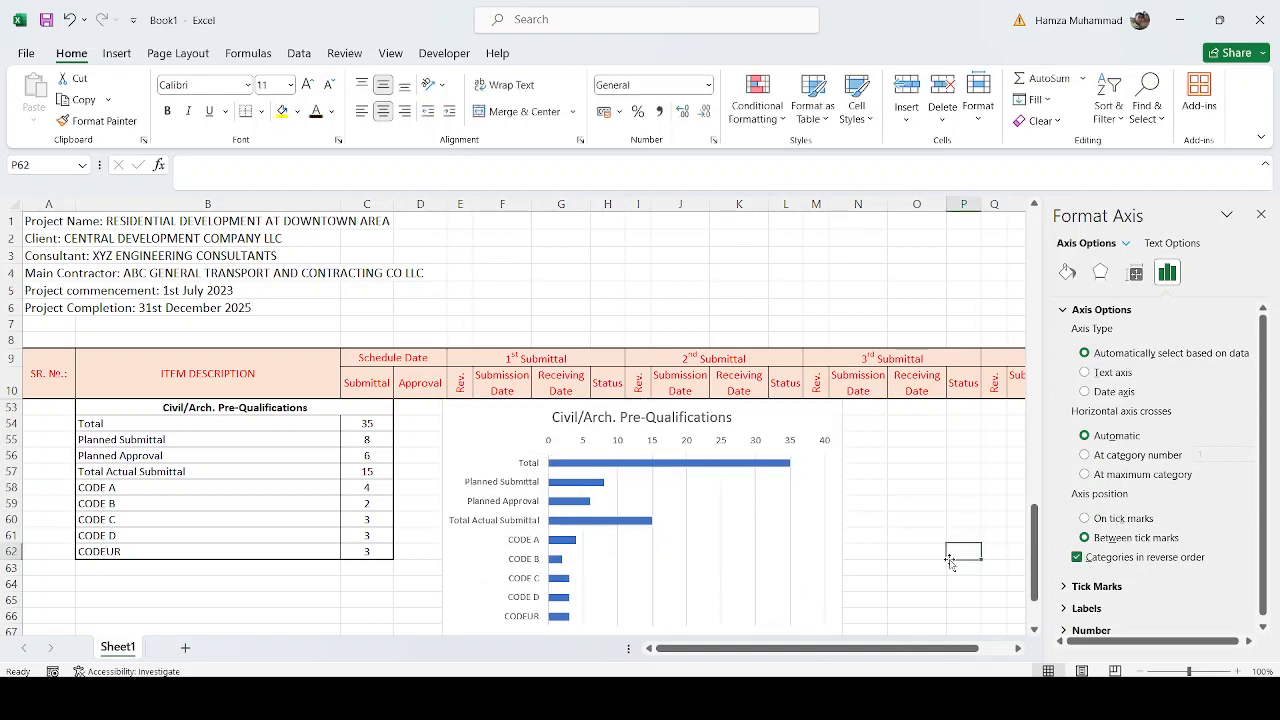
# Fill only the Total bar in the chart with red.
pyautogui.click(824, 521)
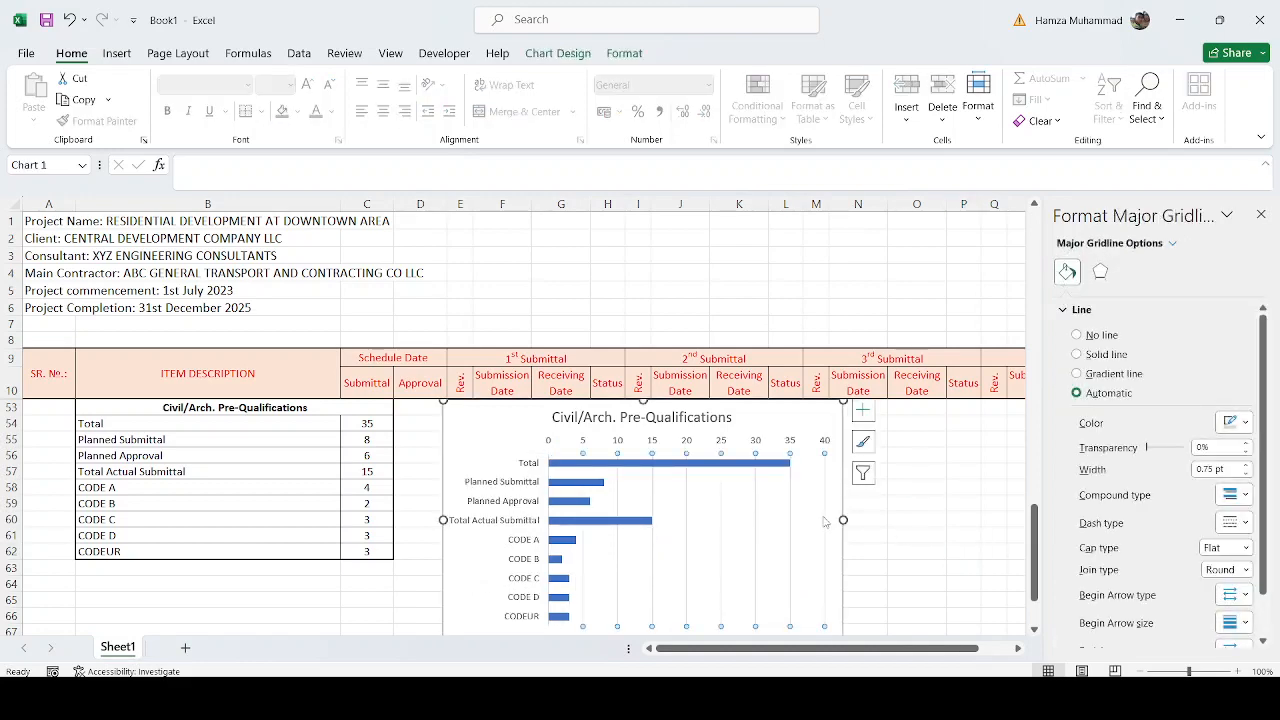
pyautogui.click(824, 521)
pyautogui.click(688, 466)
pyautogui.click(689, 469)
pyautogui.click(72, 53)
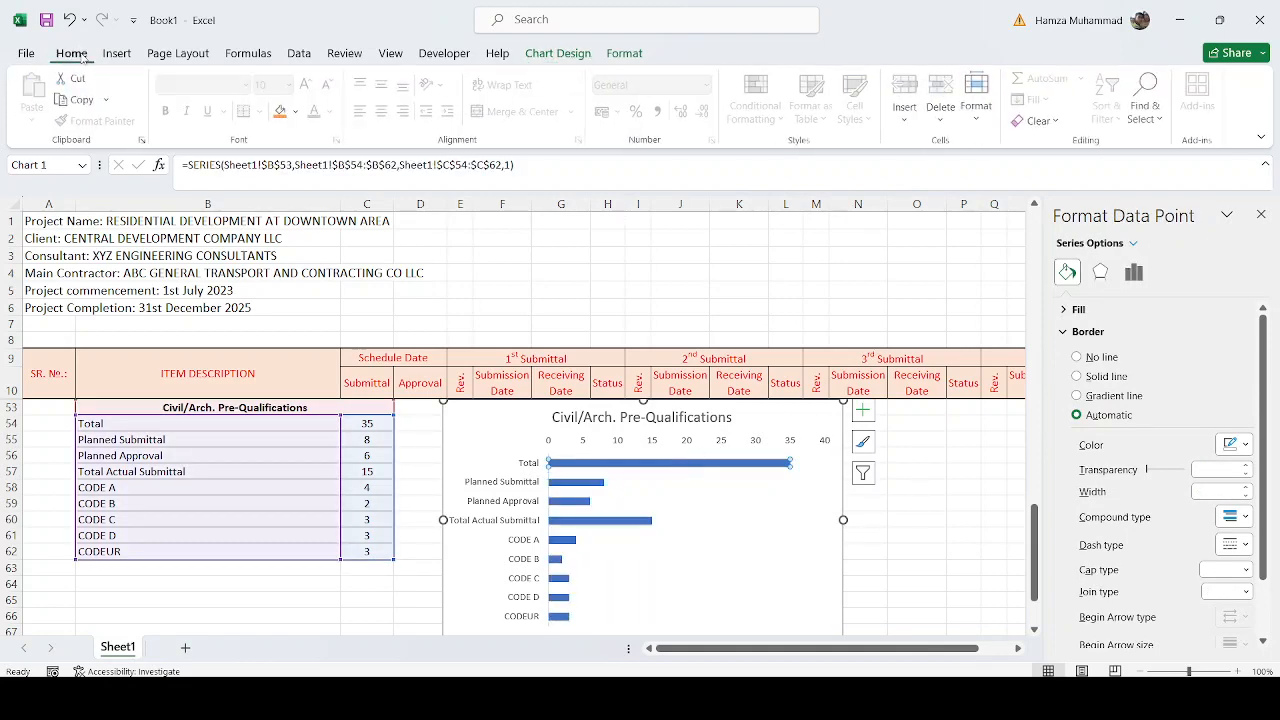
pyautogui.click(297, 111)
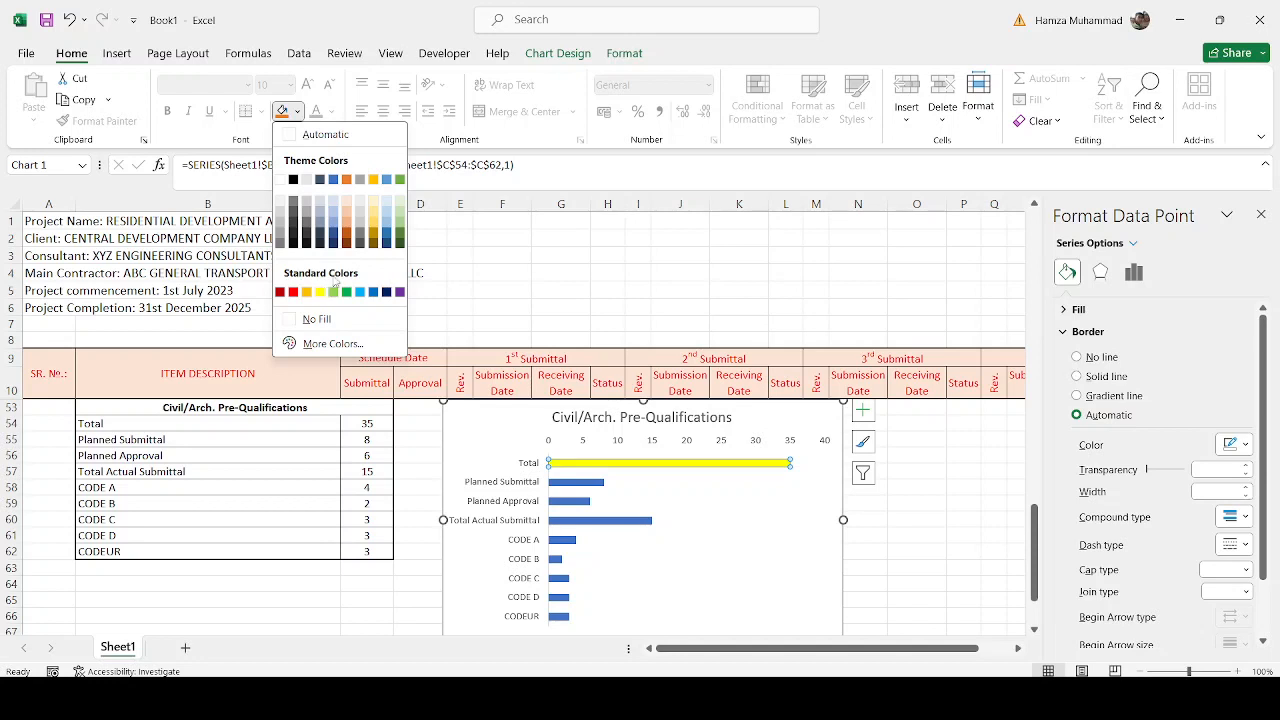
pyautogui.click(293, 291)
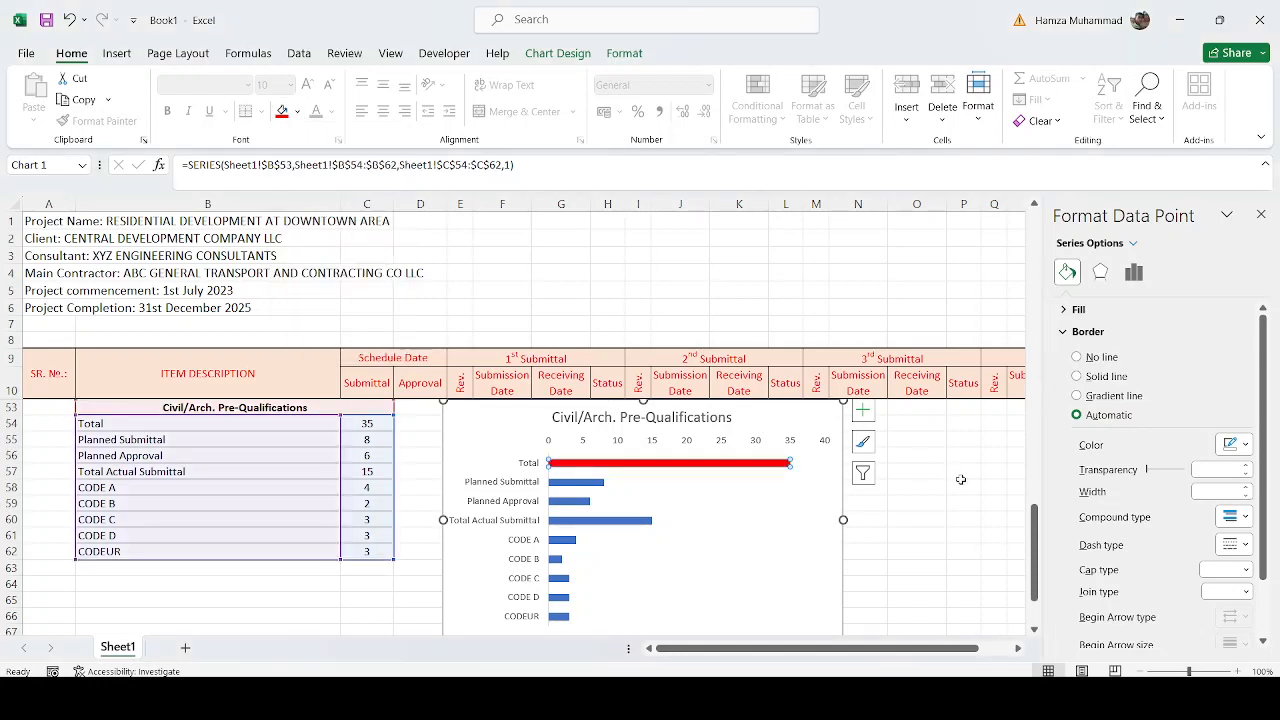
pyautogui.click(961, 480)
# Fill only the Planned Submittal bar in the chart with yellow.
pyautogui.click(594, 485)
pyautogui.click(594, 485)
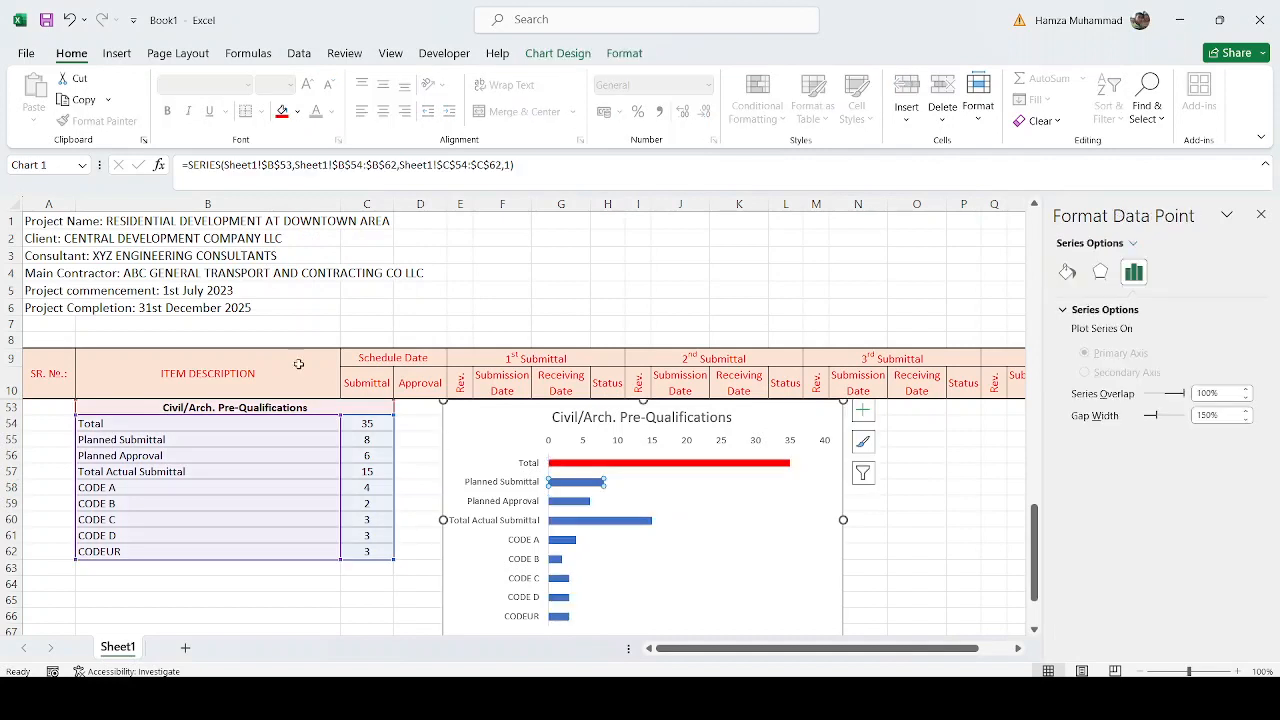
pyautogui.click(297, 111)
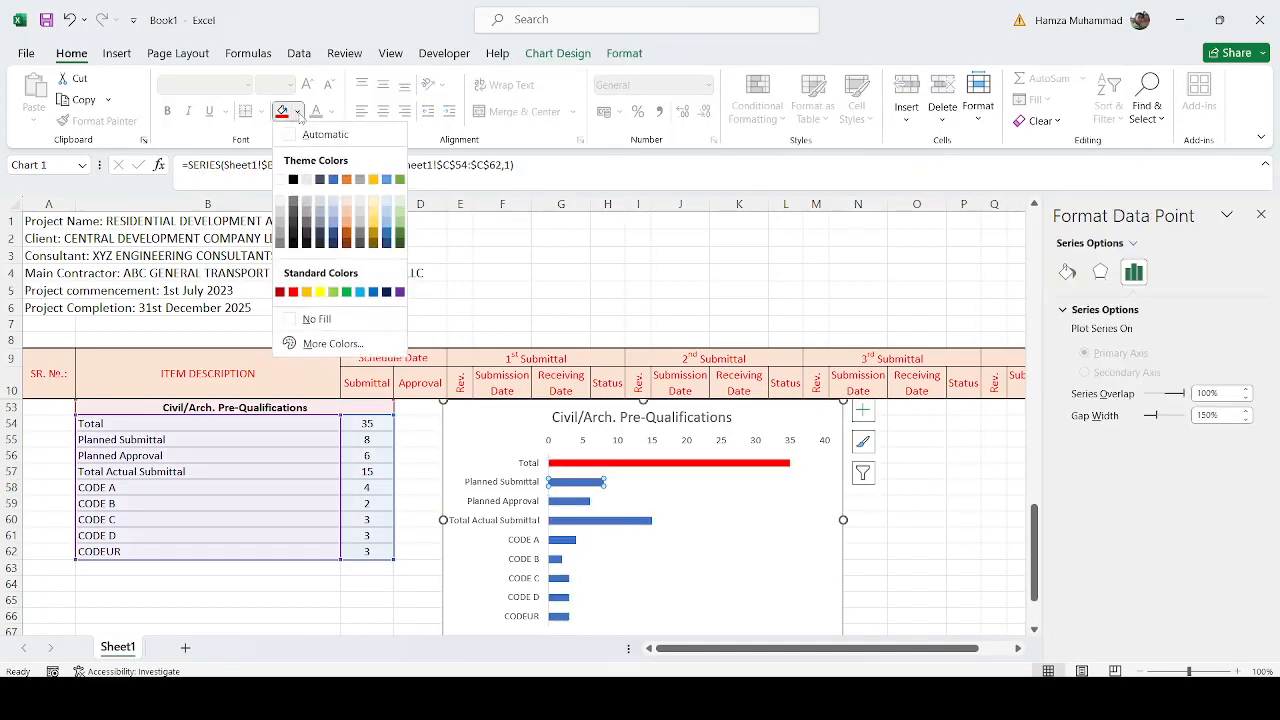
pyautogui.click(318, 292)
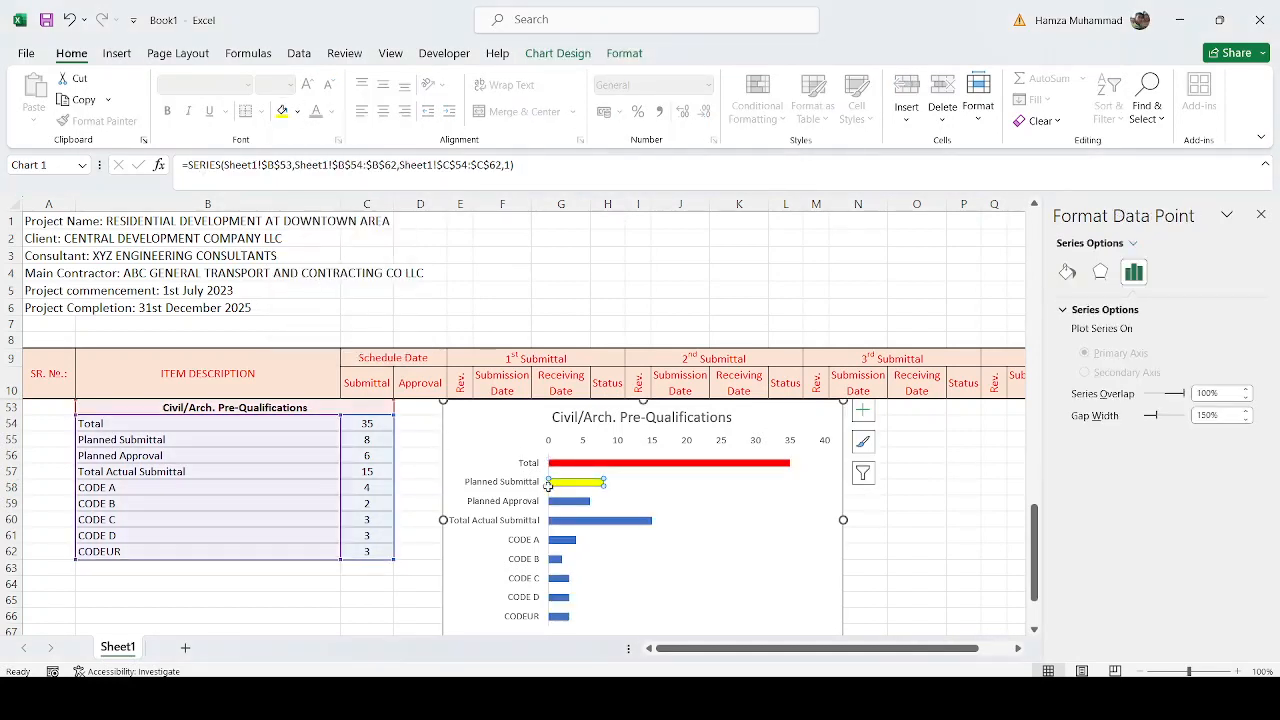
# Fill the Planned Approval and Total Actual Submittal bars in the chart with dark blue.
pyautogui.click(557, 502)
pyautogui.click(297, 111)
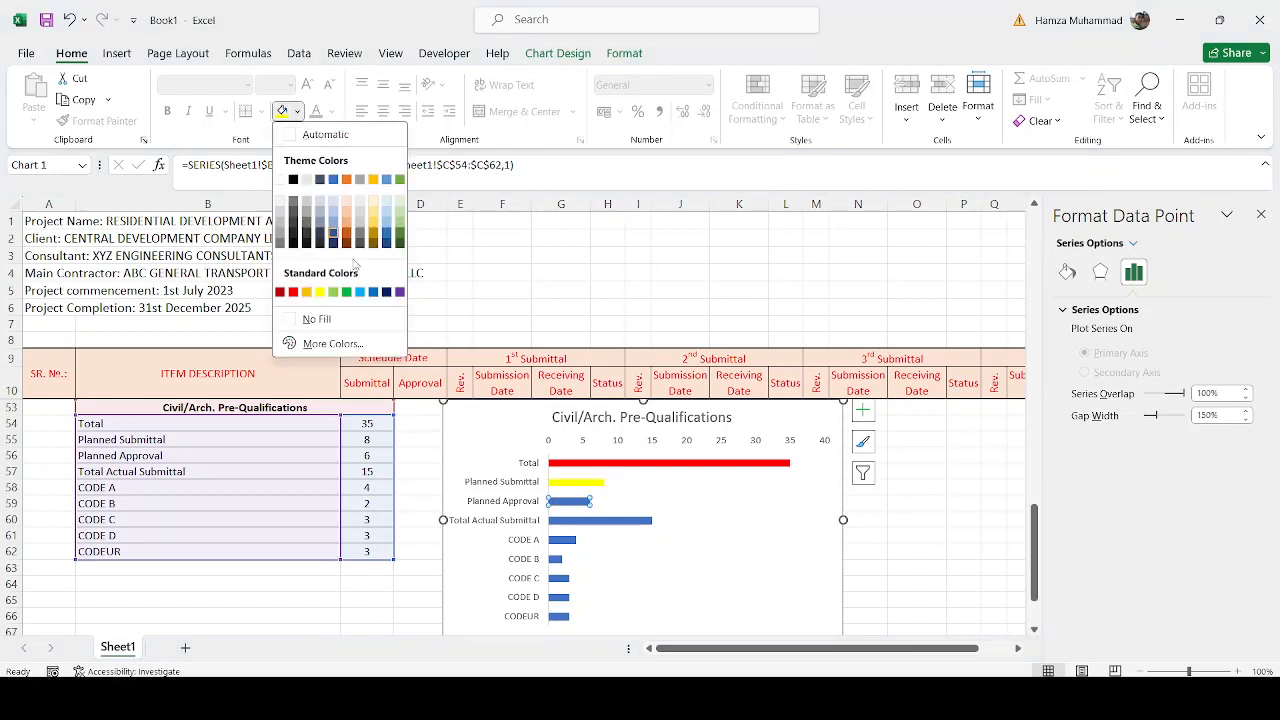
pyautogui.click(387, 293)
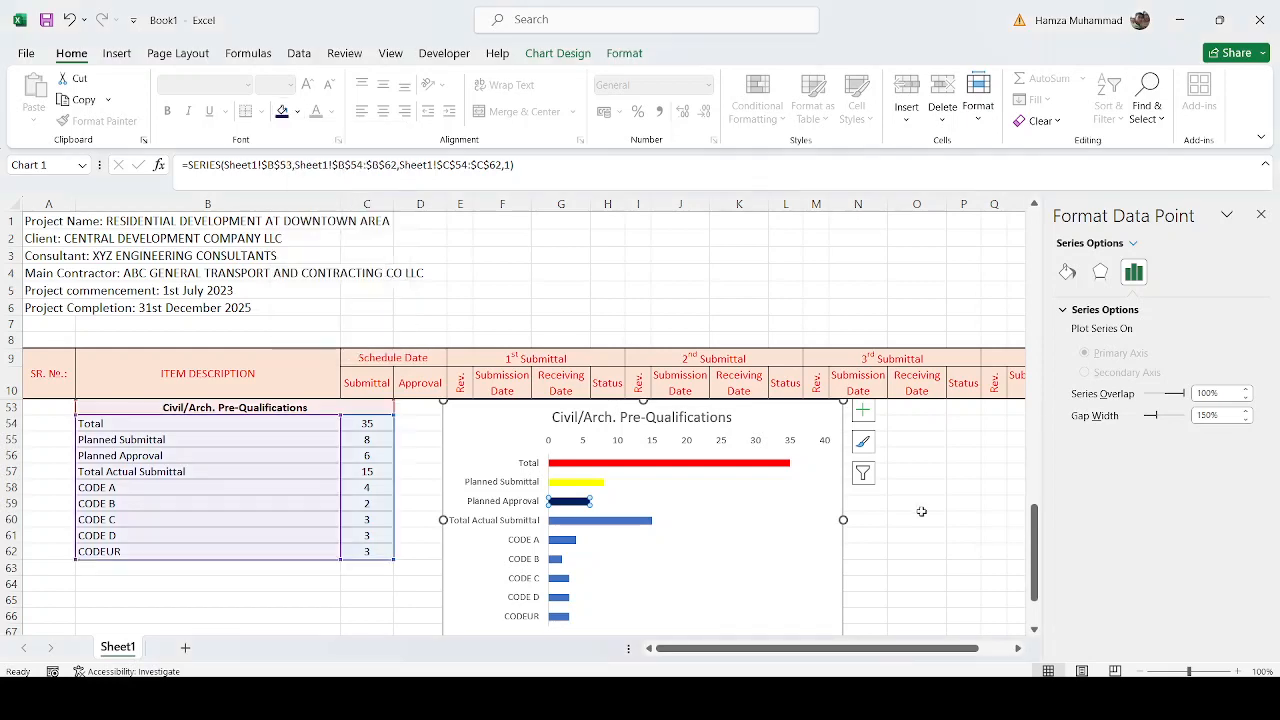
pyautogui.click(916, 535)
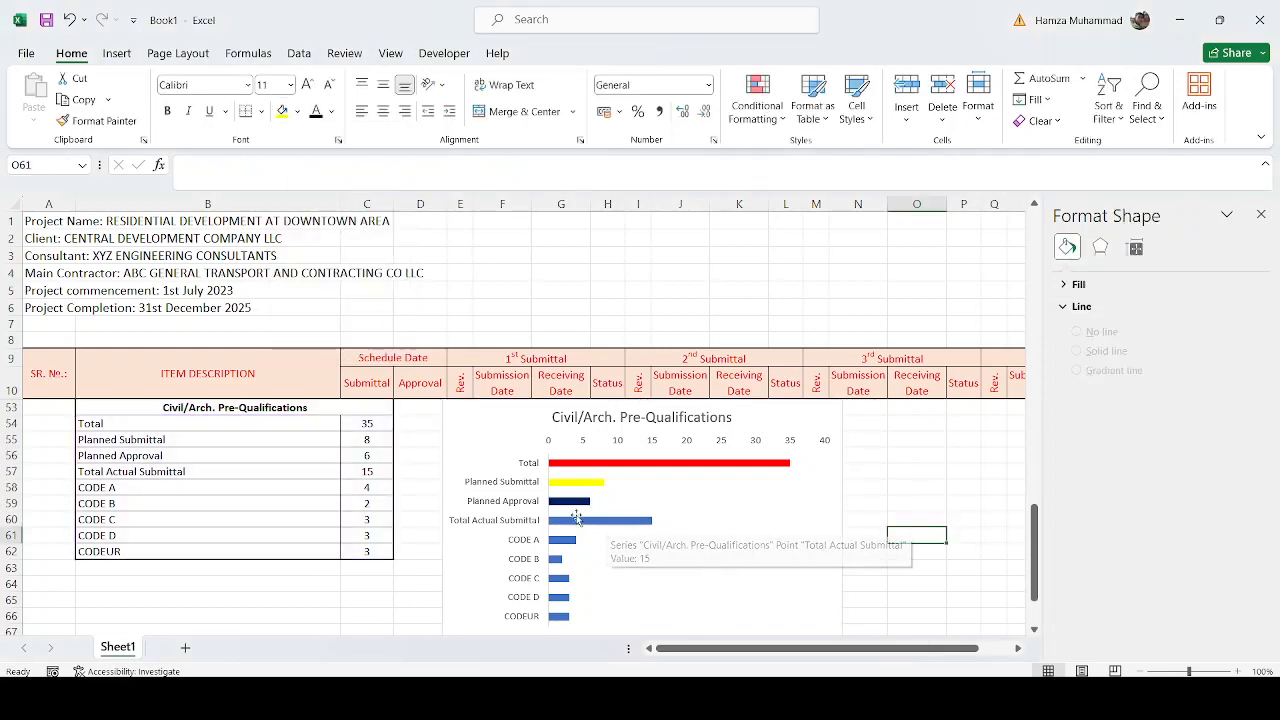
pyautogui.click(600, 522)
pyautogui.click(585, 521)
pyautogui.click(282, 111)
# Change the fill of the Planned Approval bar to light gold.
pyautogui.click(568, 501)
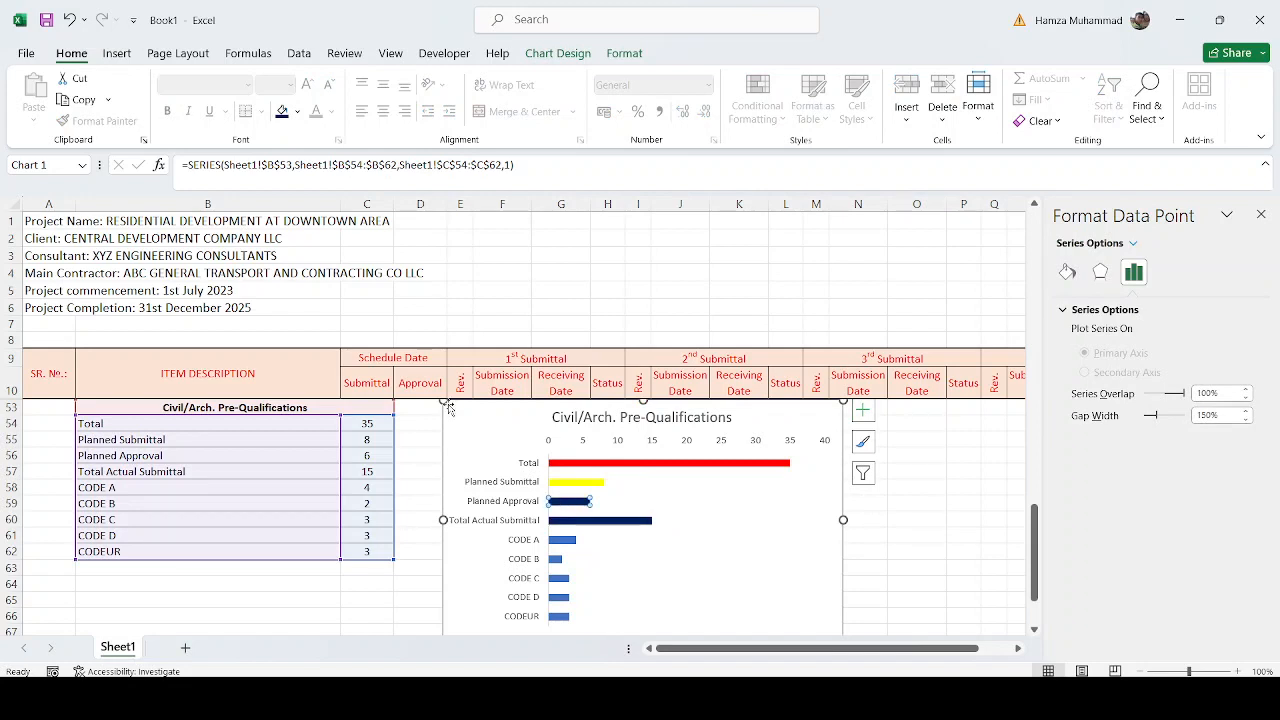
pyautogui.click(297, 111)
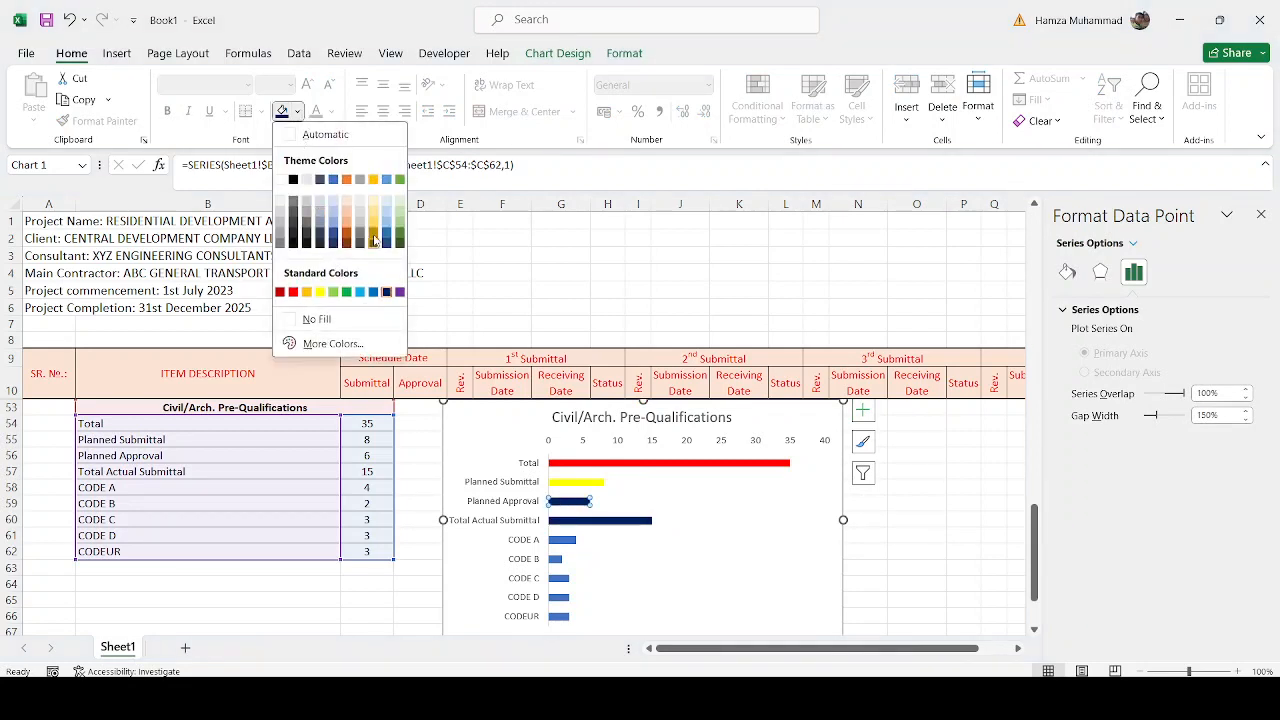
pyautogui.click(373, 215)
pyautogui.click(905, 551)
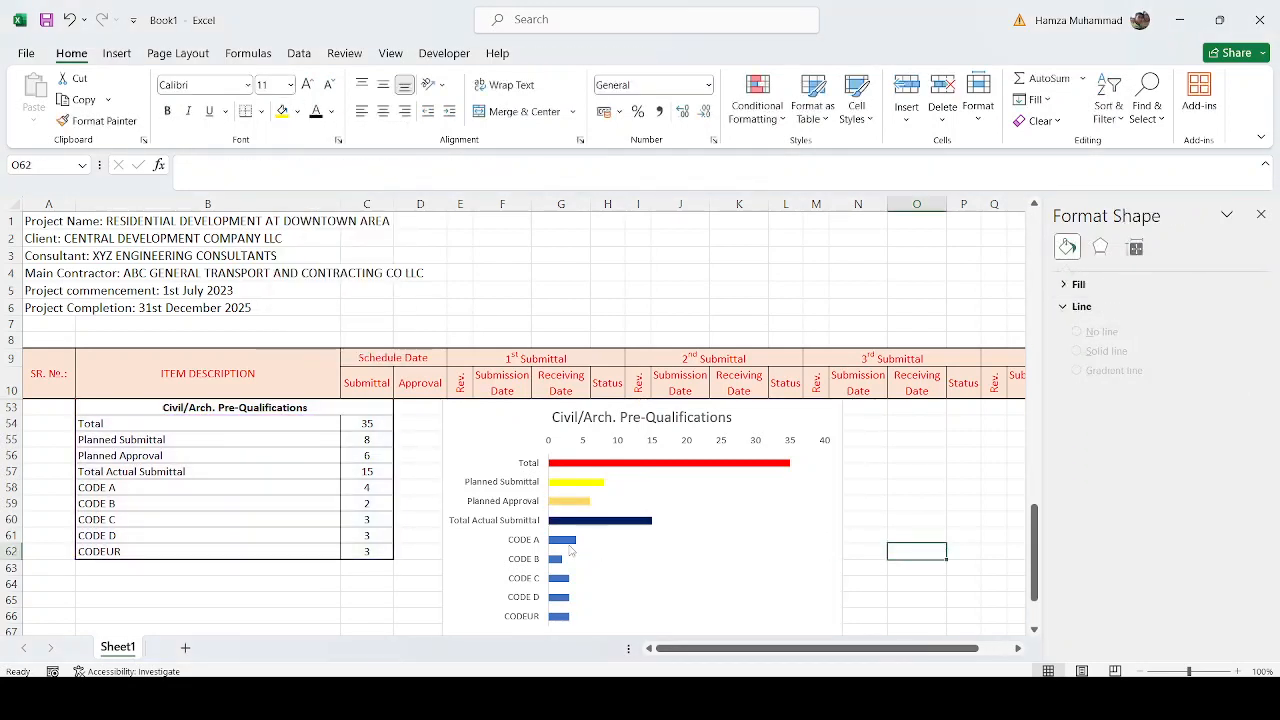
# Fill the CODE A bar with light green and the CODE B bar with light blue.
pyautogui.click(562, 548)
pyautogui.click(562, 546)
pyautogui.click(562, 546)
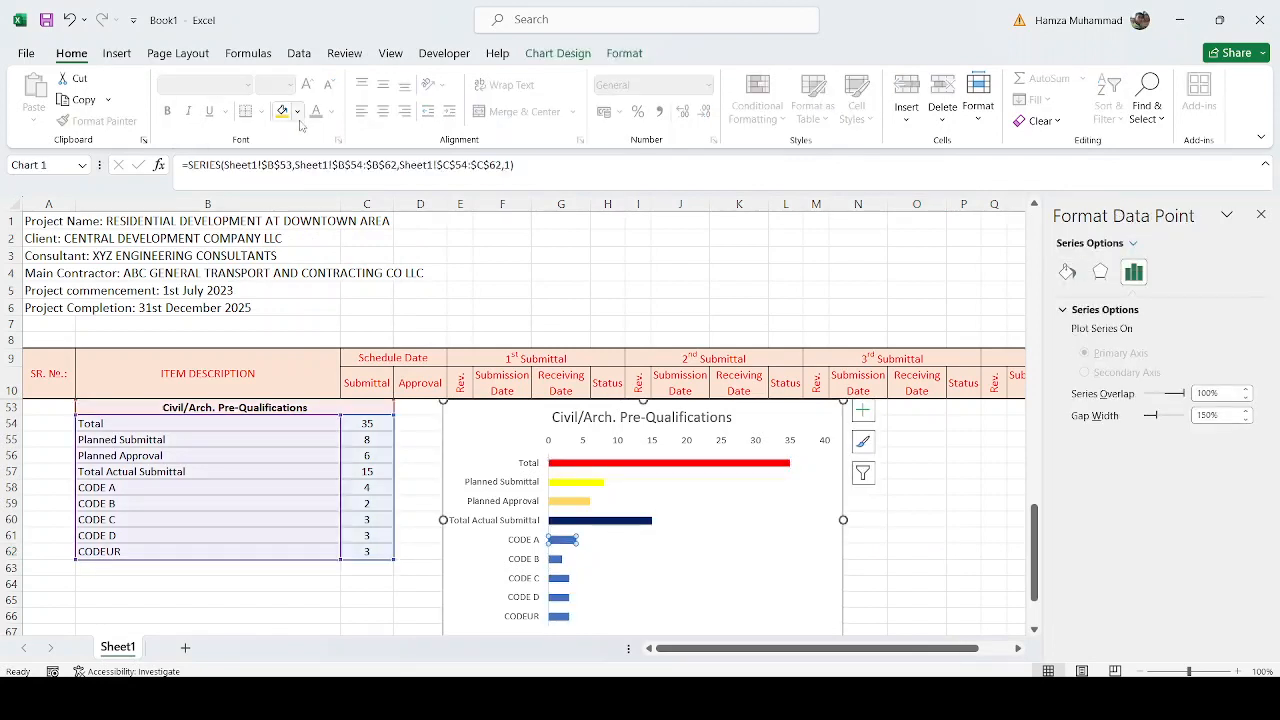
pyautogui.click(297, 111)
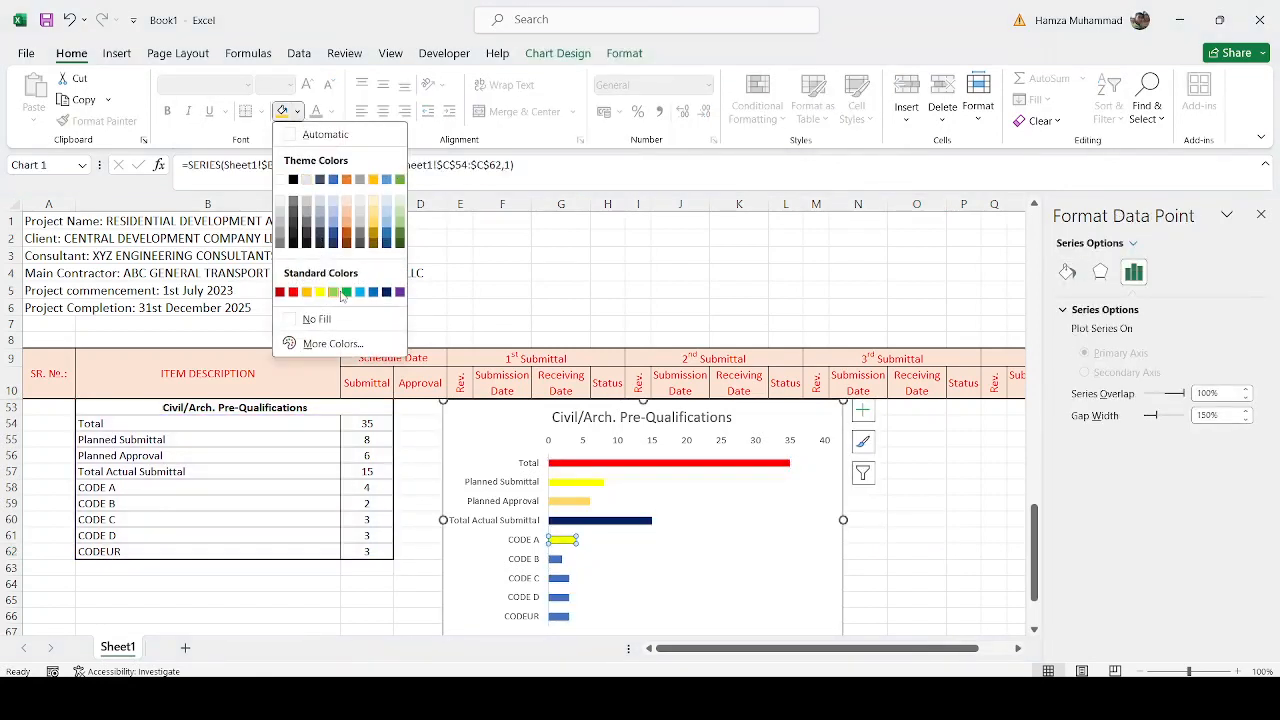
pyautogui.click(333, 292)
pyautogui.click(555, 558)
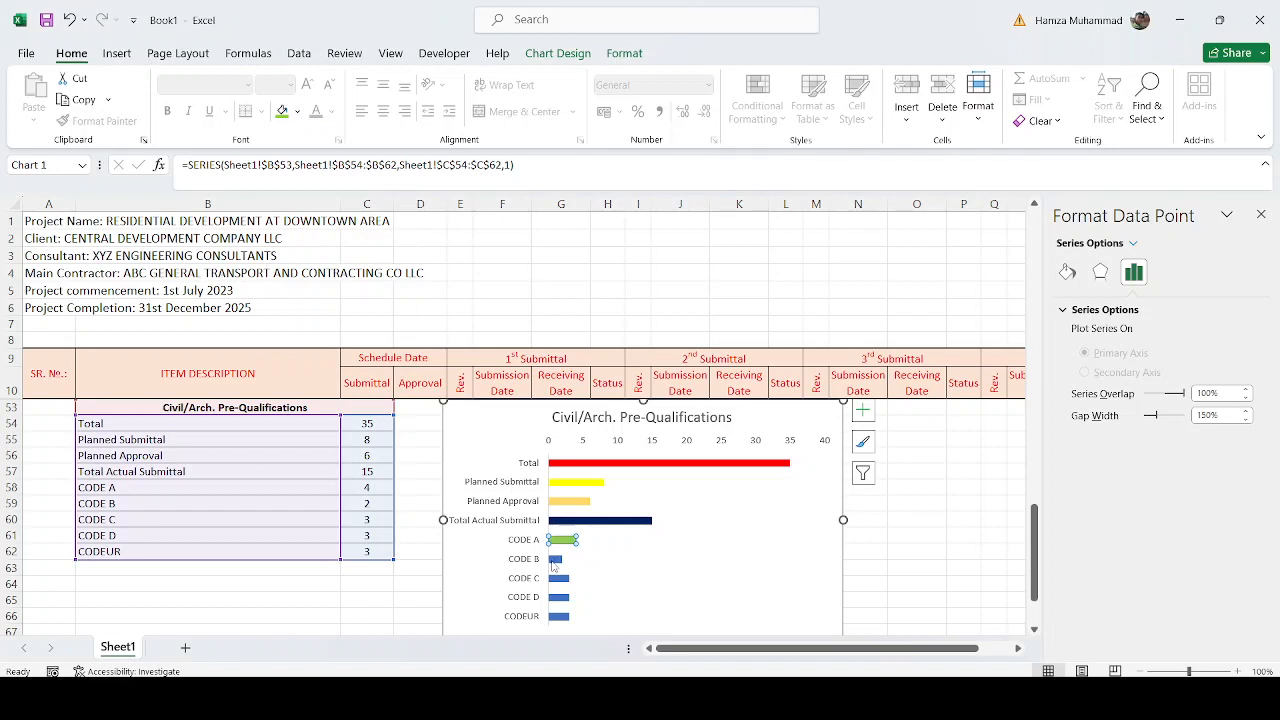
pyautogui.click(297, 111)
pyautogui.click(386, 225)
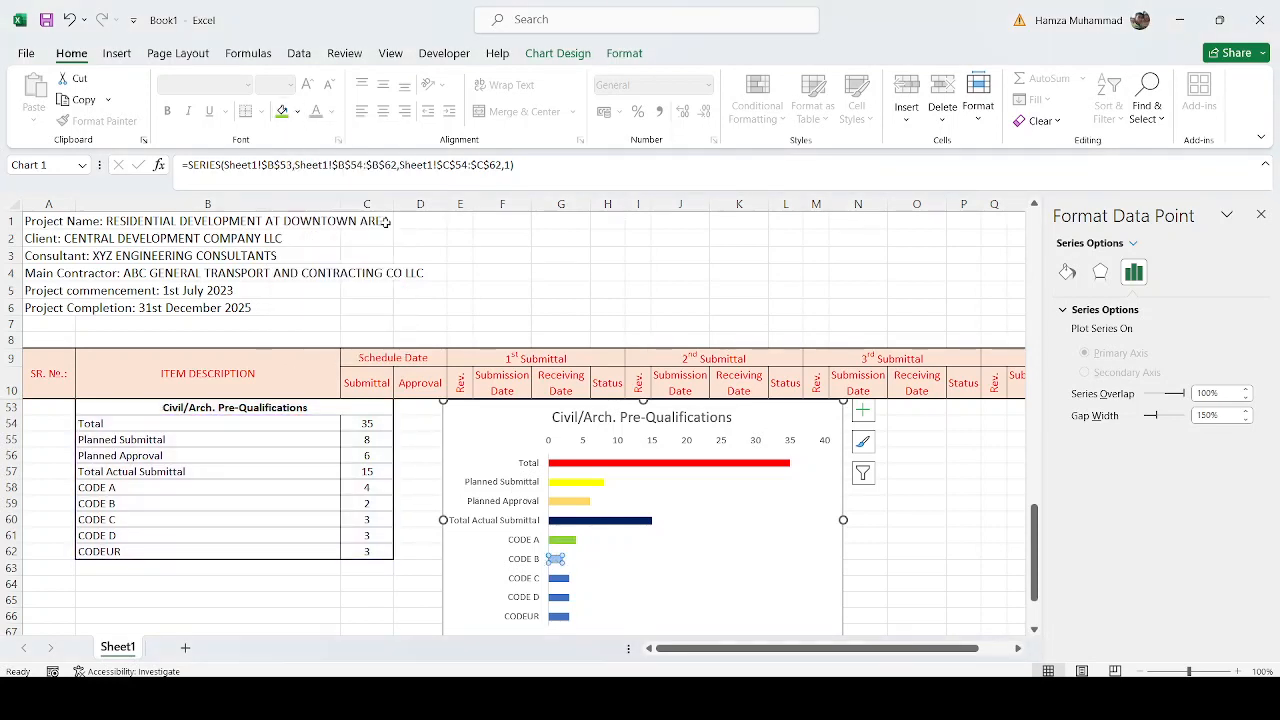
# Fill the CODE C bar with dark orange and the CODE D bar with dark grey.
pyautogui.click(556, 579)
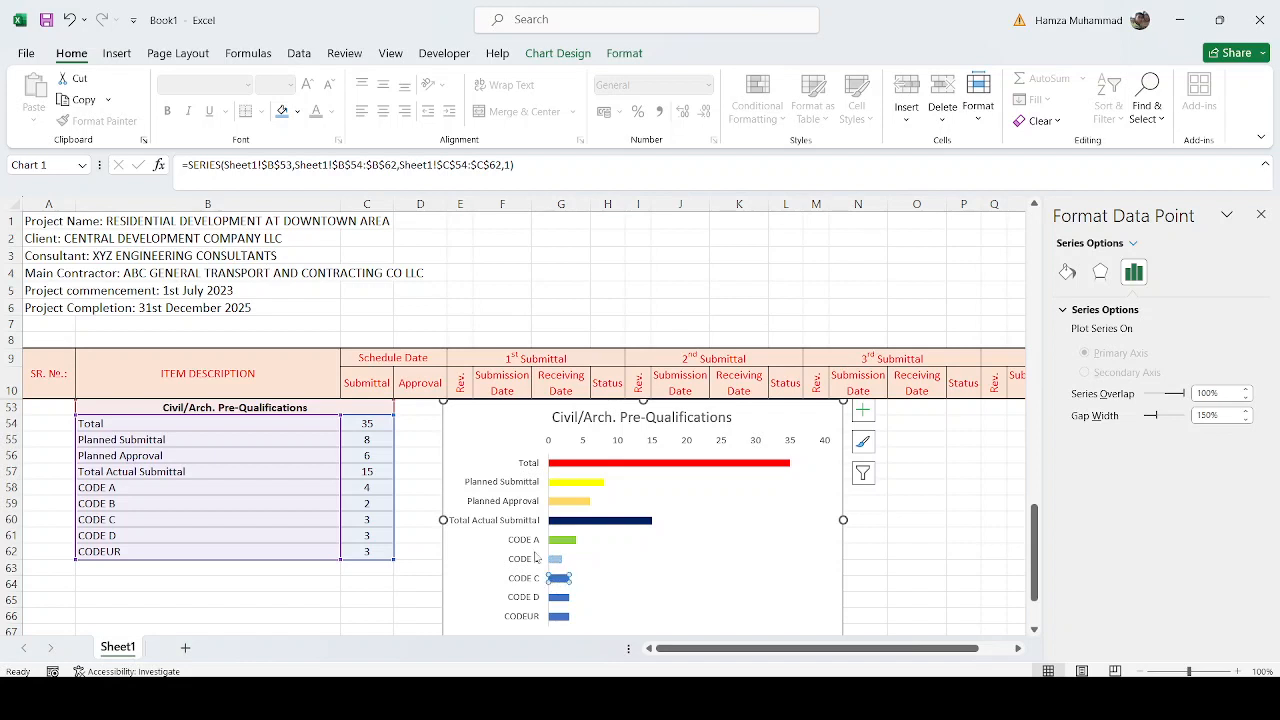
pyautogui.click(297, 111)
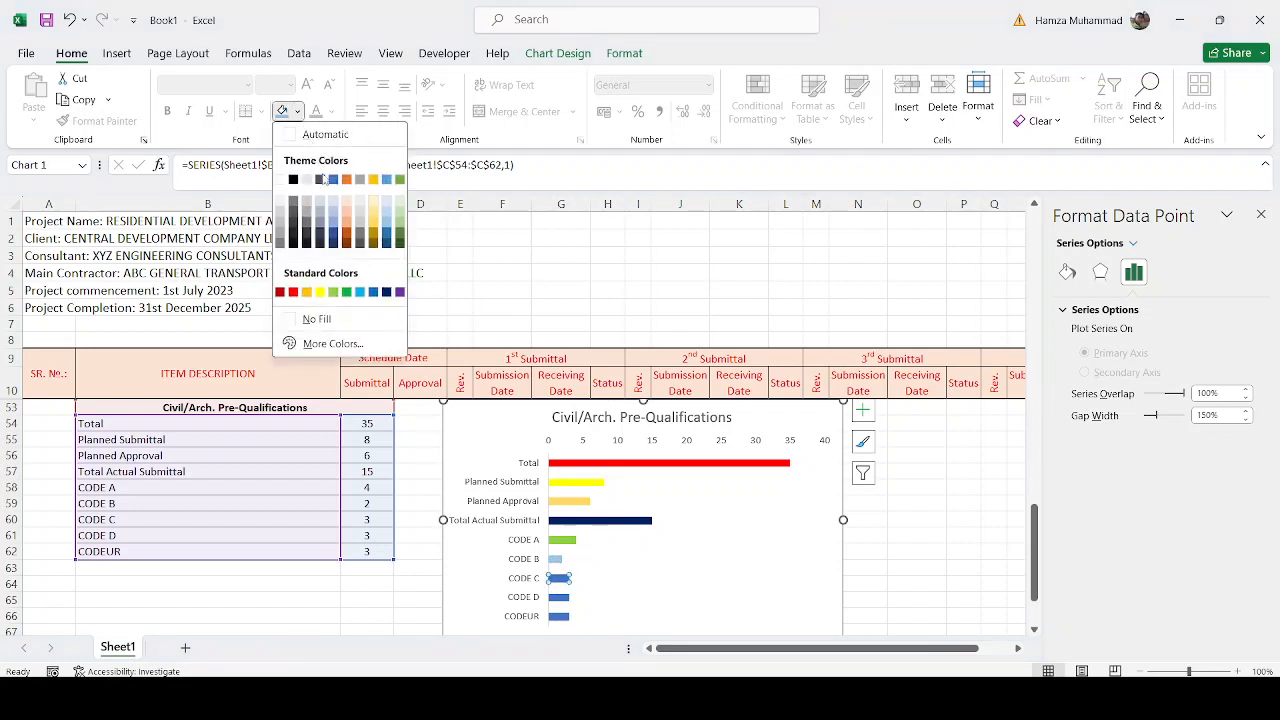
pyautogui.click(346, 238)
pyautogui.click(556, 598)
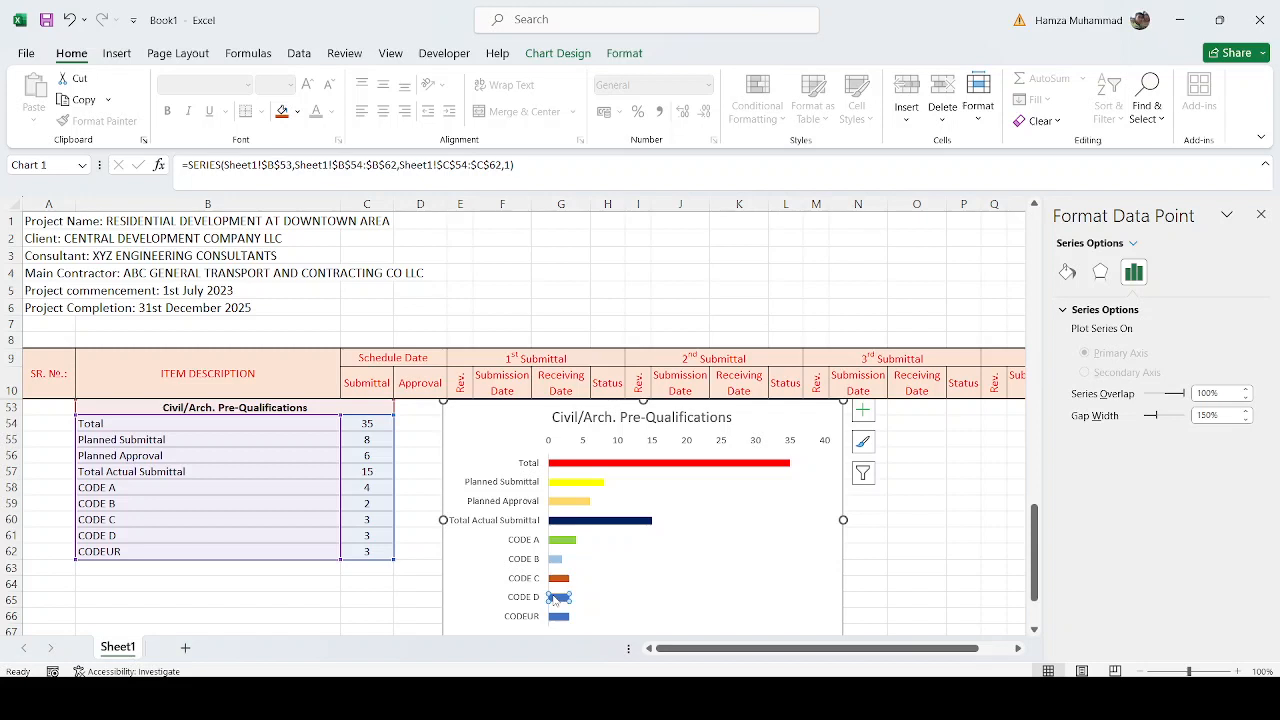
pyautogui.click(297, 112)
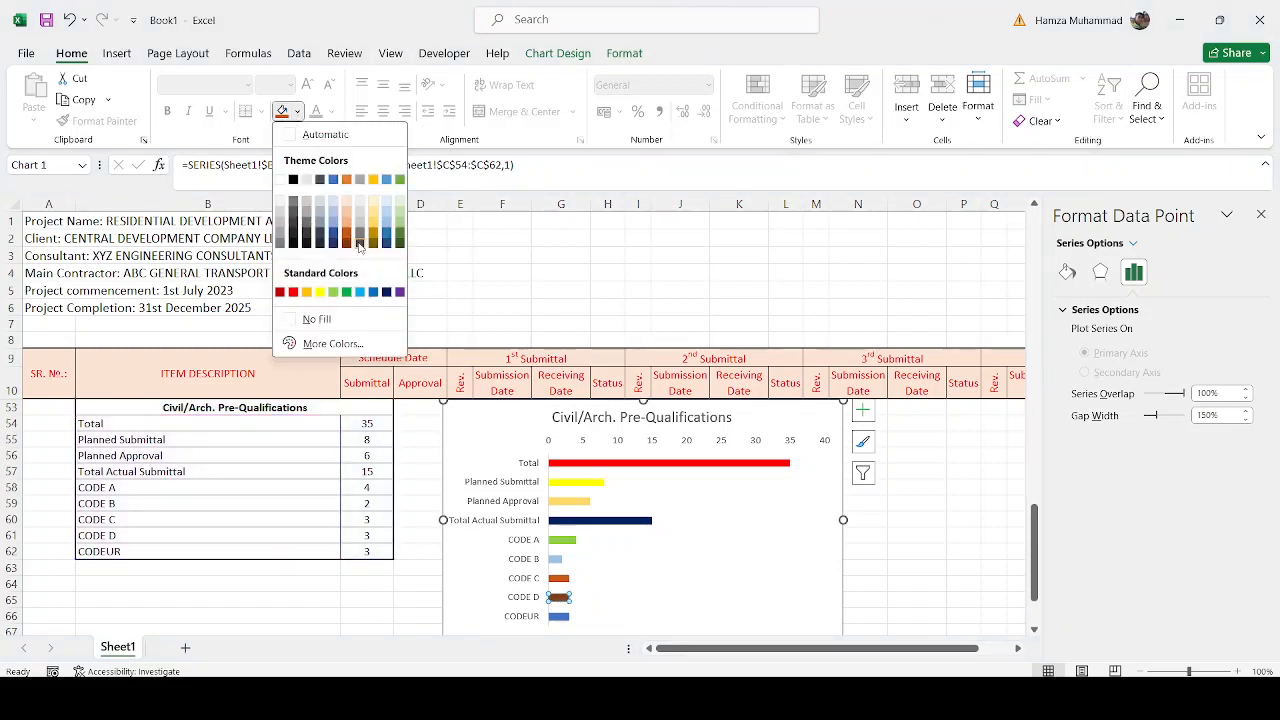
pyautogui.click(320, 232)
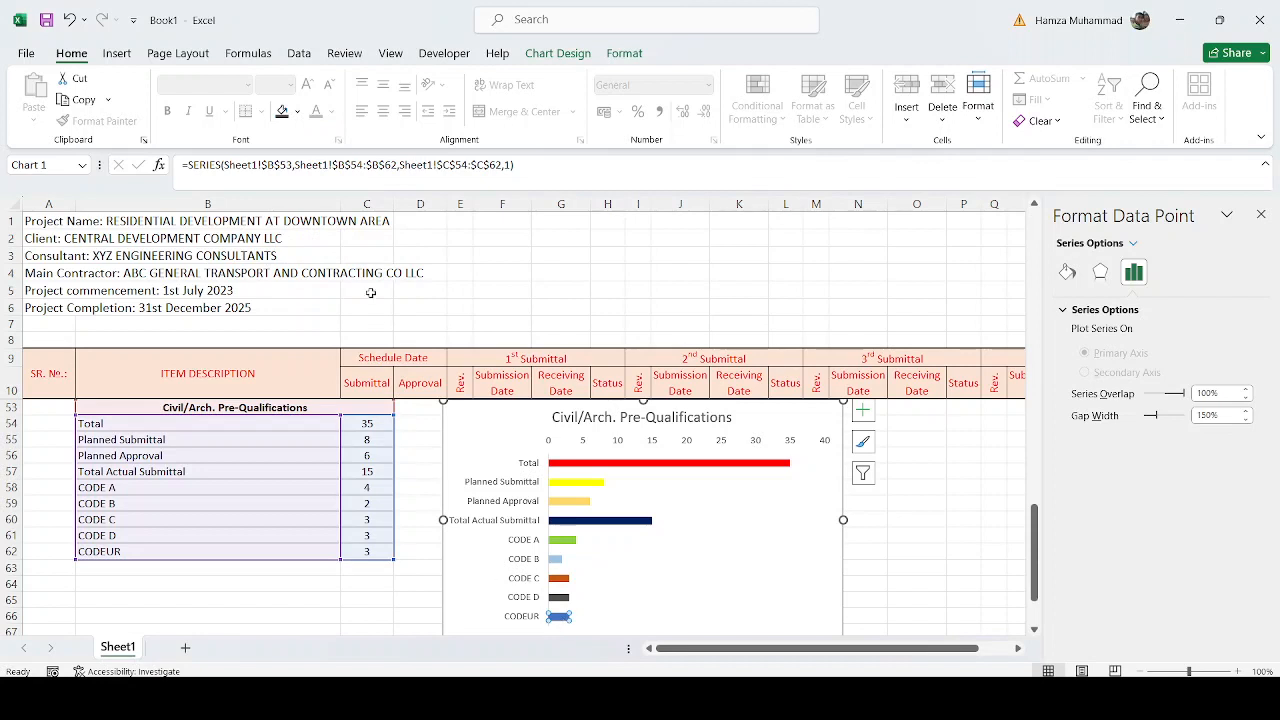
# Fill the CODEUR bar in the chart with medium grey.
pyautogui.click(297, 111)
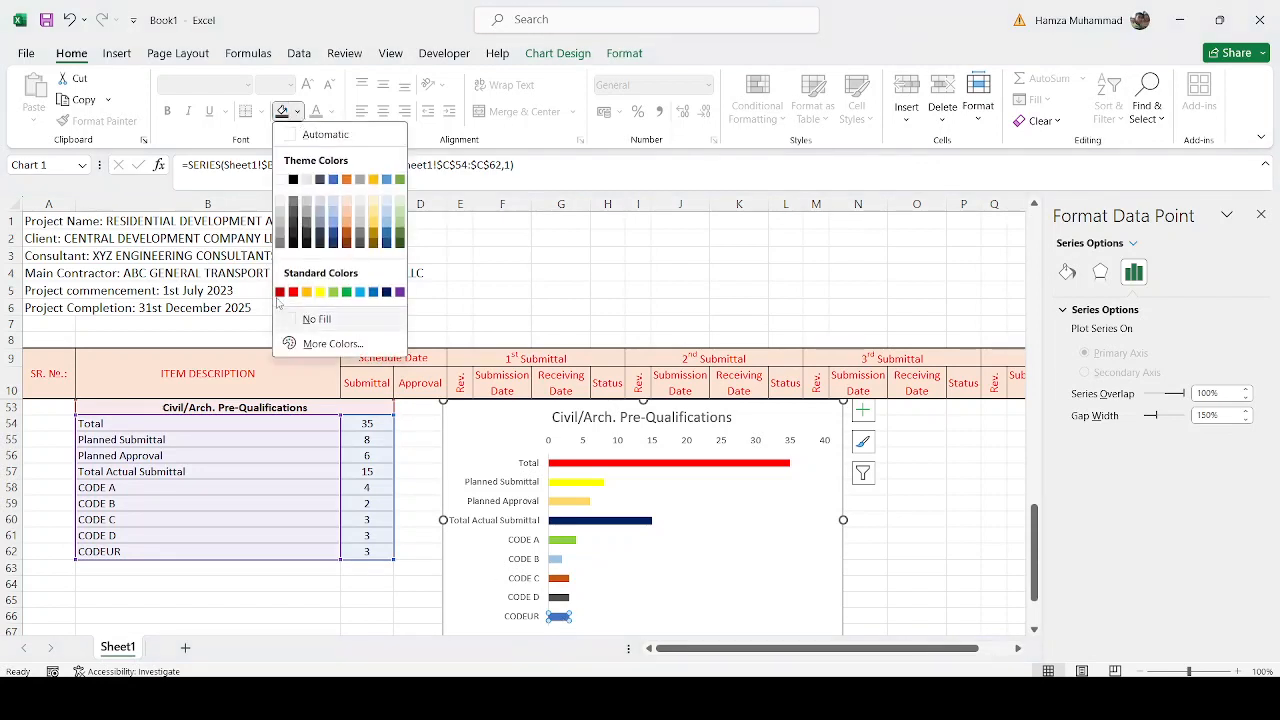
pyautogui.click(280, 236)
pyautogui.click(940, 567)
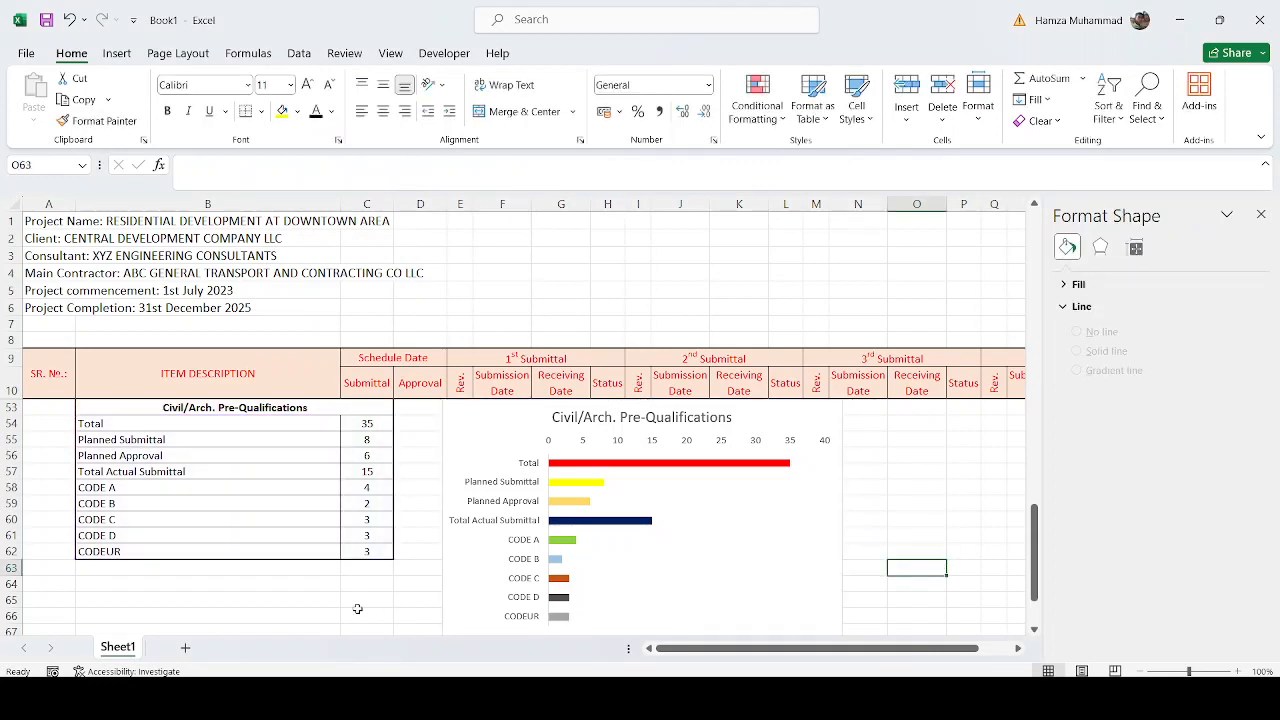
# Correct the last label of the summary table, in B62, to CODE UR.
pyautogui.click(108, 551)
pyautogui.doubleClick(110, 556)
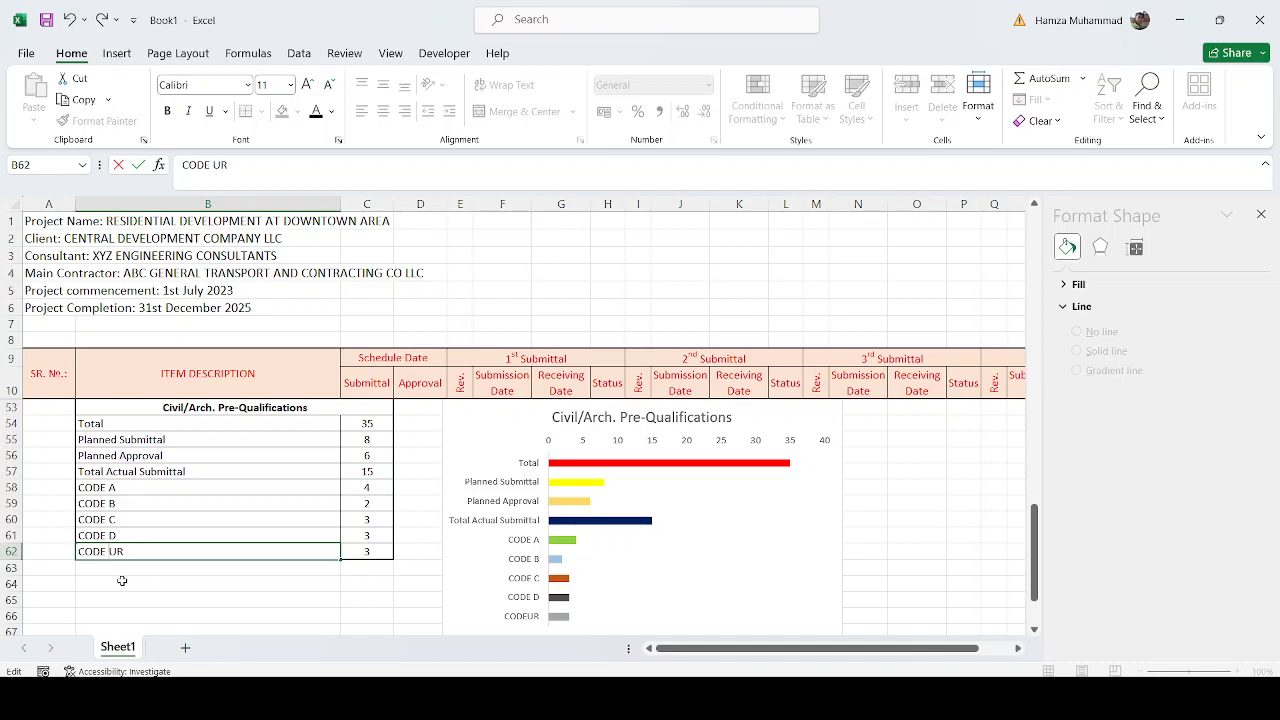
pyautogui.press('Return')
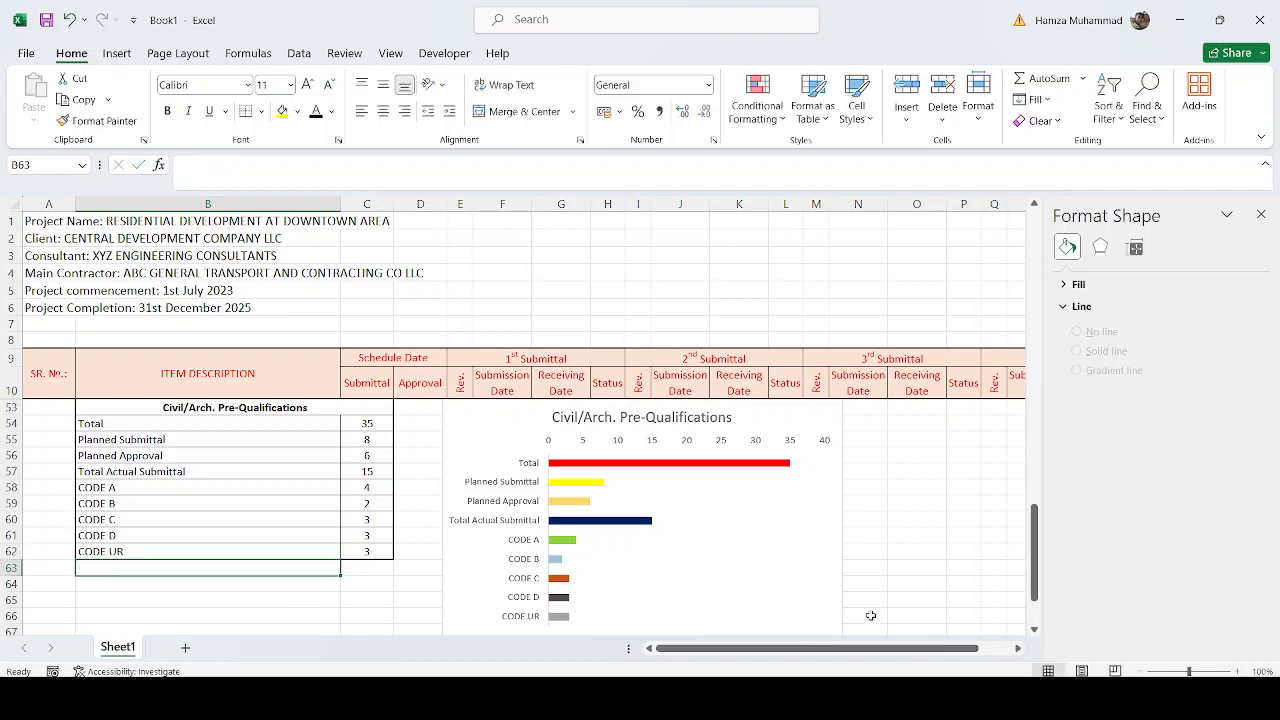
# Make the chart title bold and light blue, and close the formatting pane.
pyautogui.click(659, 422)
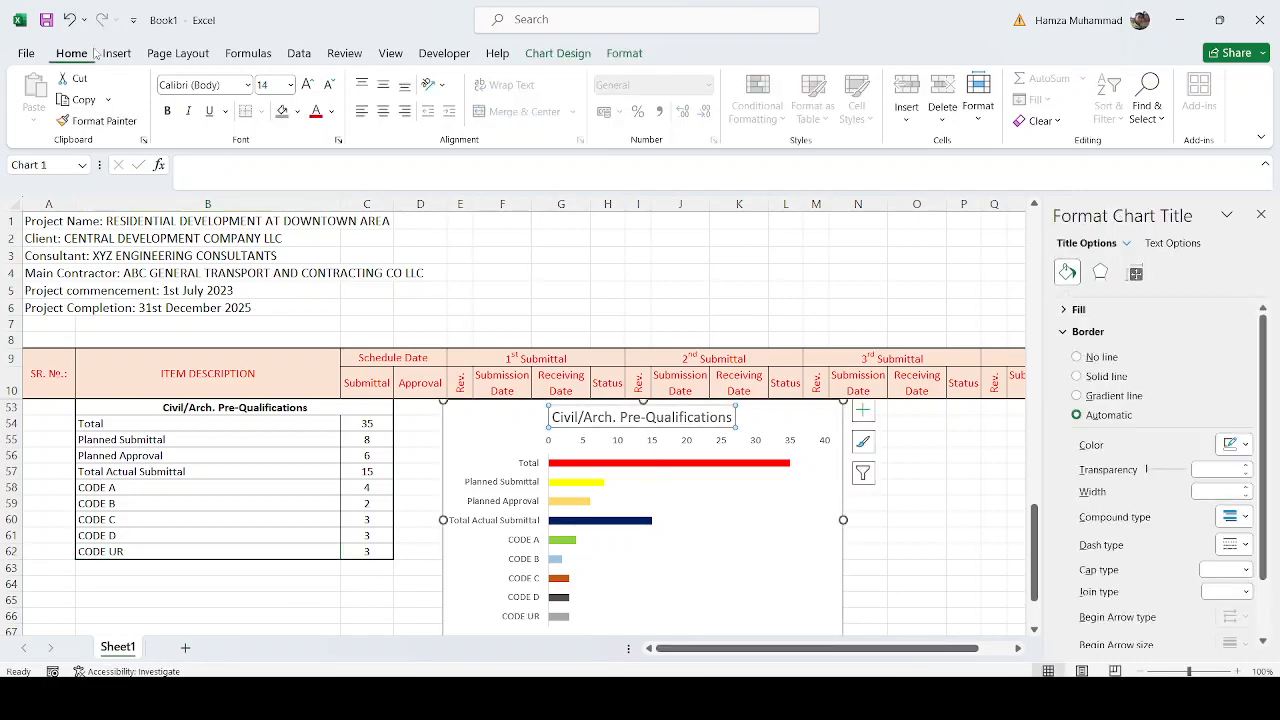
pyautogui.click(167, 111)
pyautogui.click(316, 116)
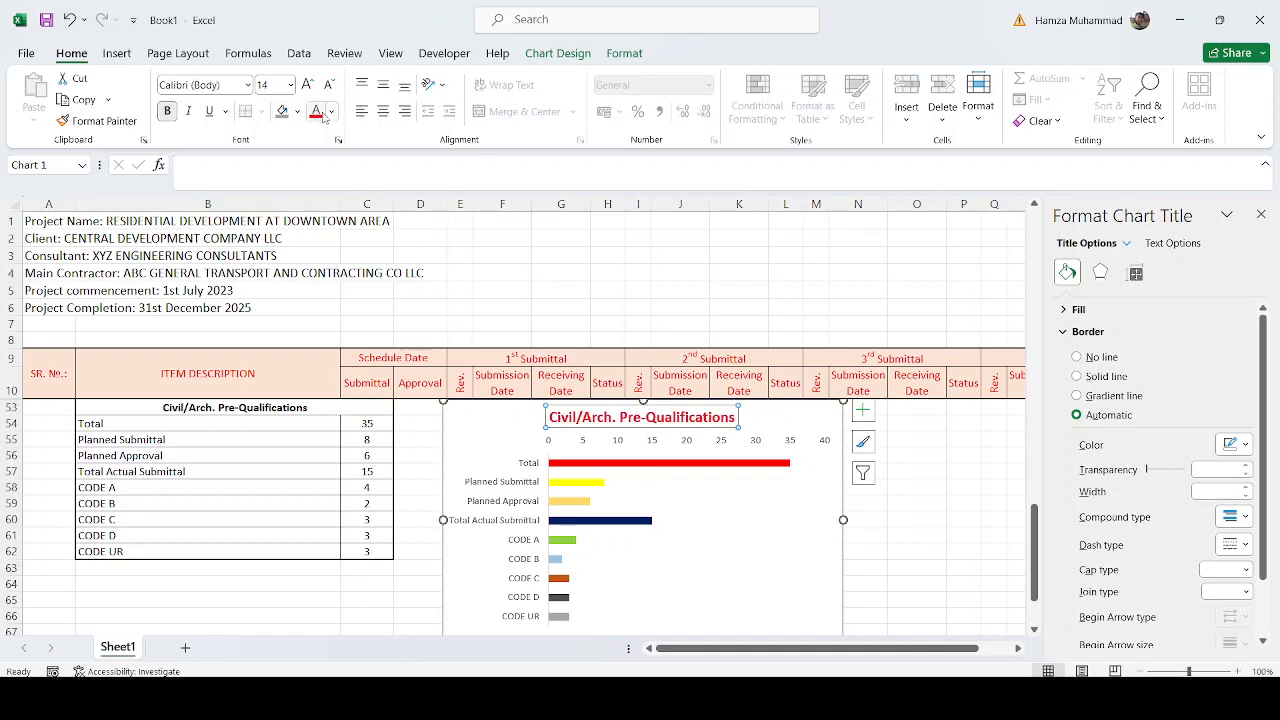
pyautogui.click(331, 111)
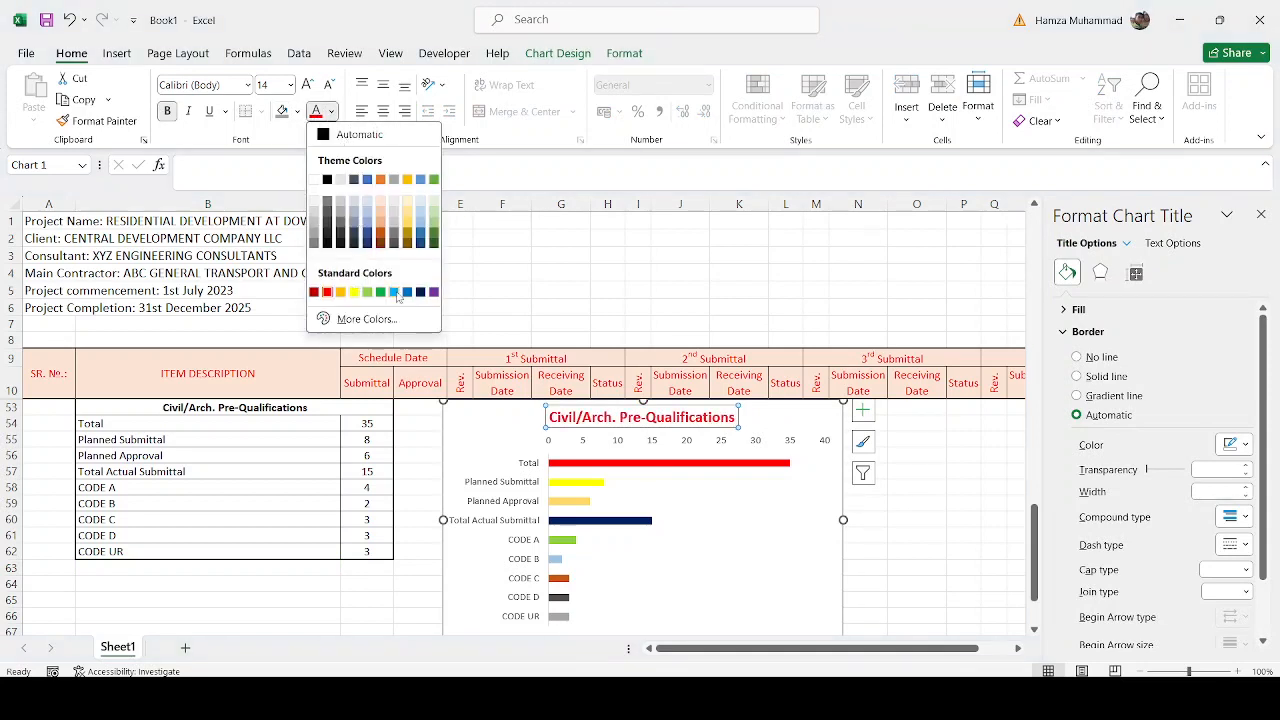
pyautogui.click(394, 292)
pyautogui.click(917, 552)
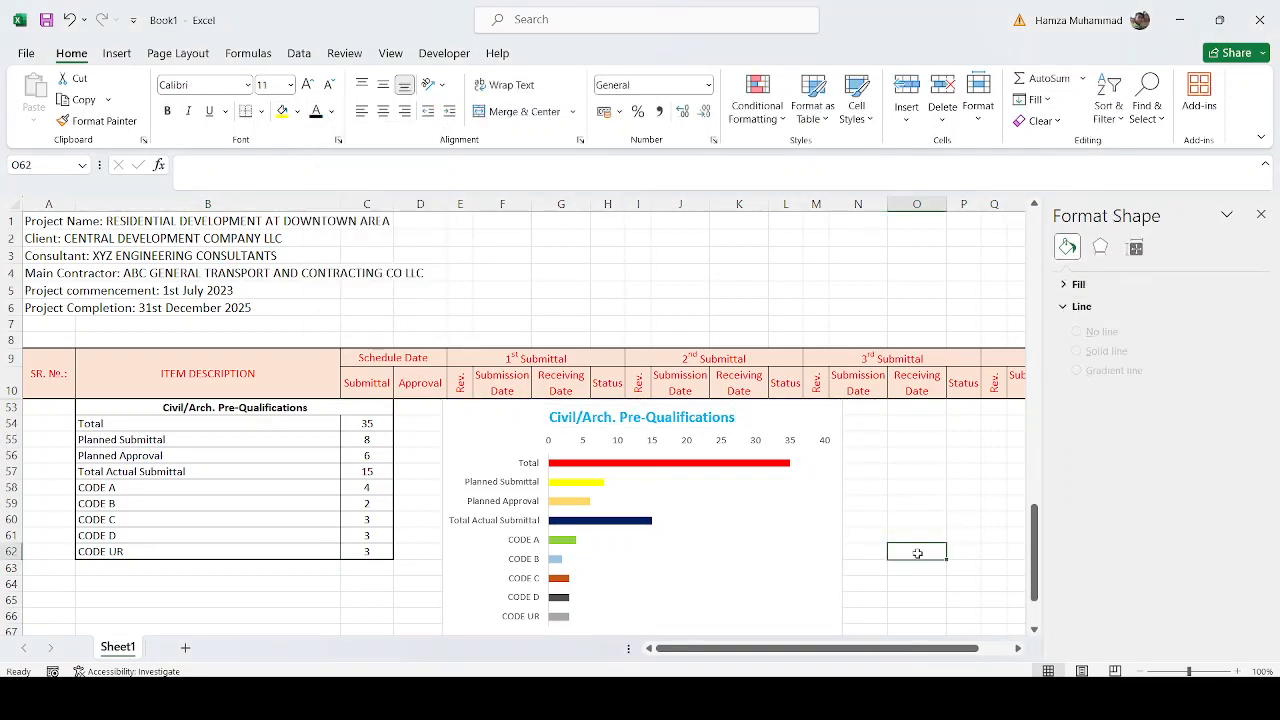
pyautogui.click(1260, 214)
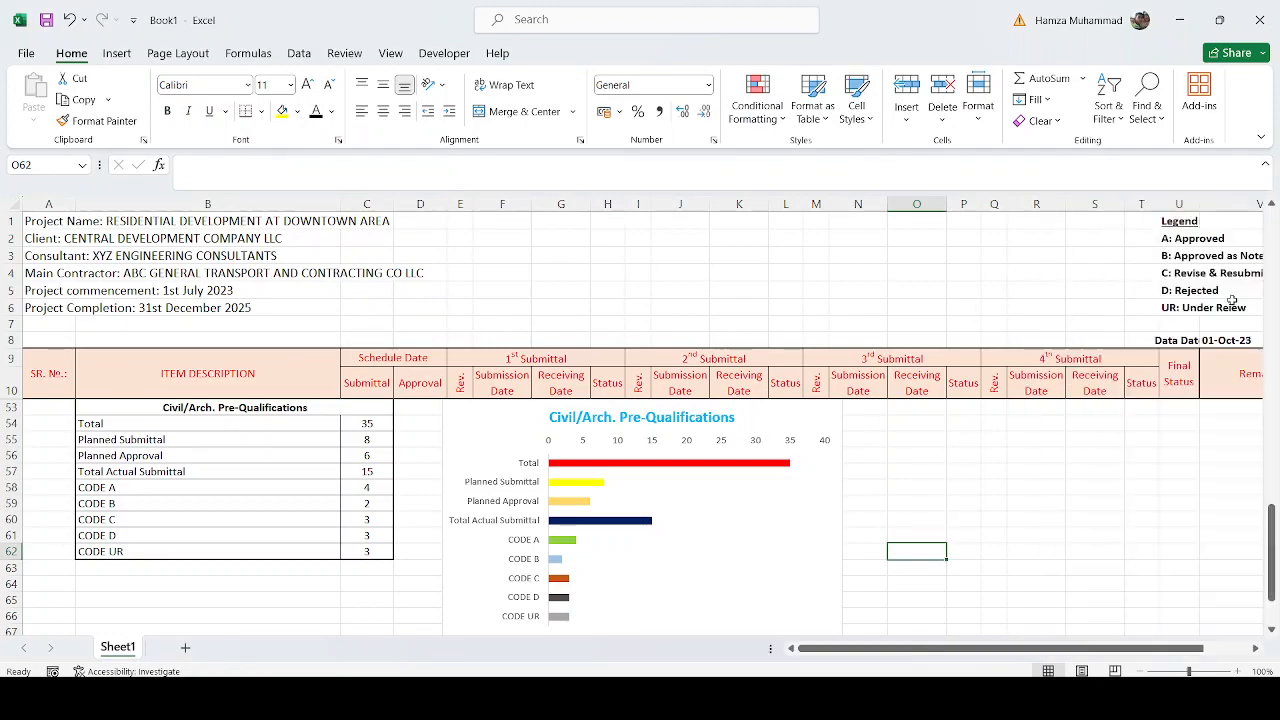
# Make the six project detail lines in A1:A6 bold.
pyautogui.scroll(14, 1113, 455)
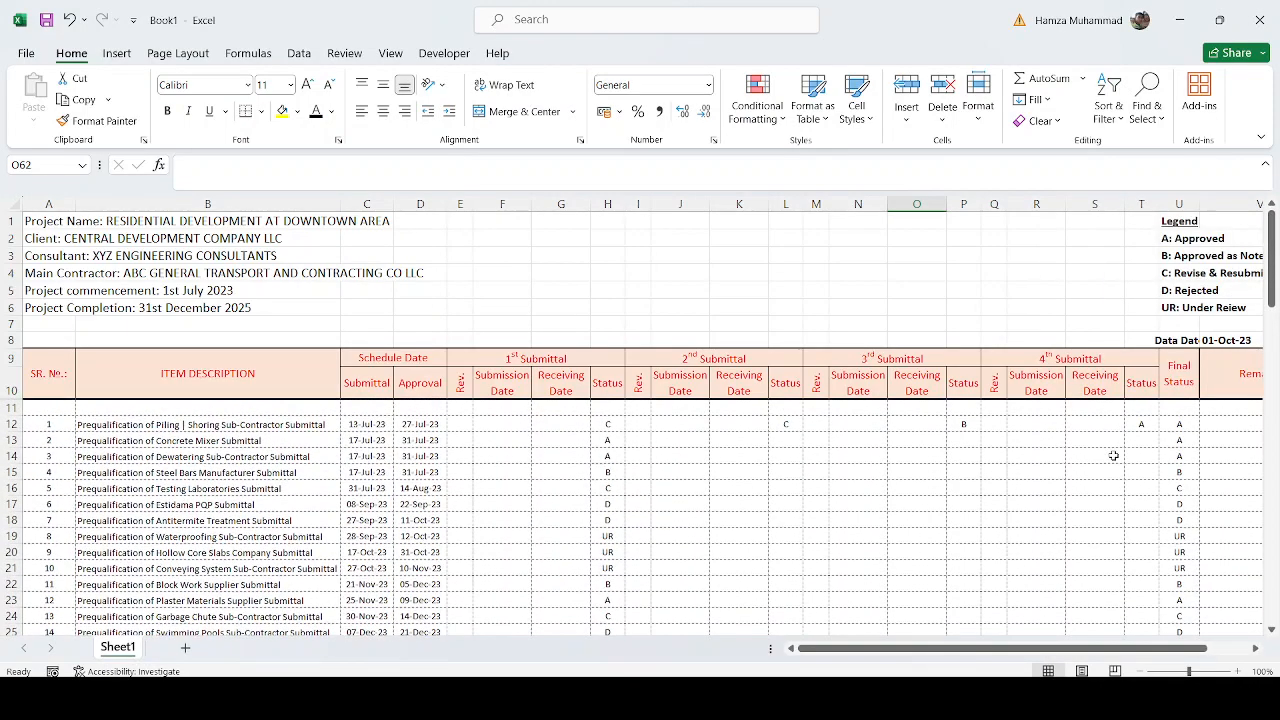
pyautogui.moveTo(28, 220); pyautogui.dragTo(46, 308)
pyautogui.click(167, 110)
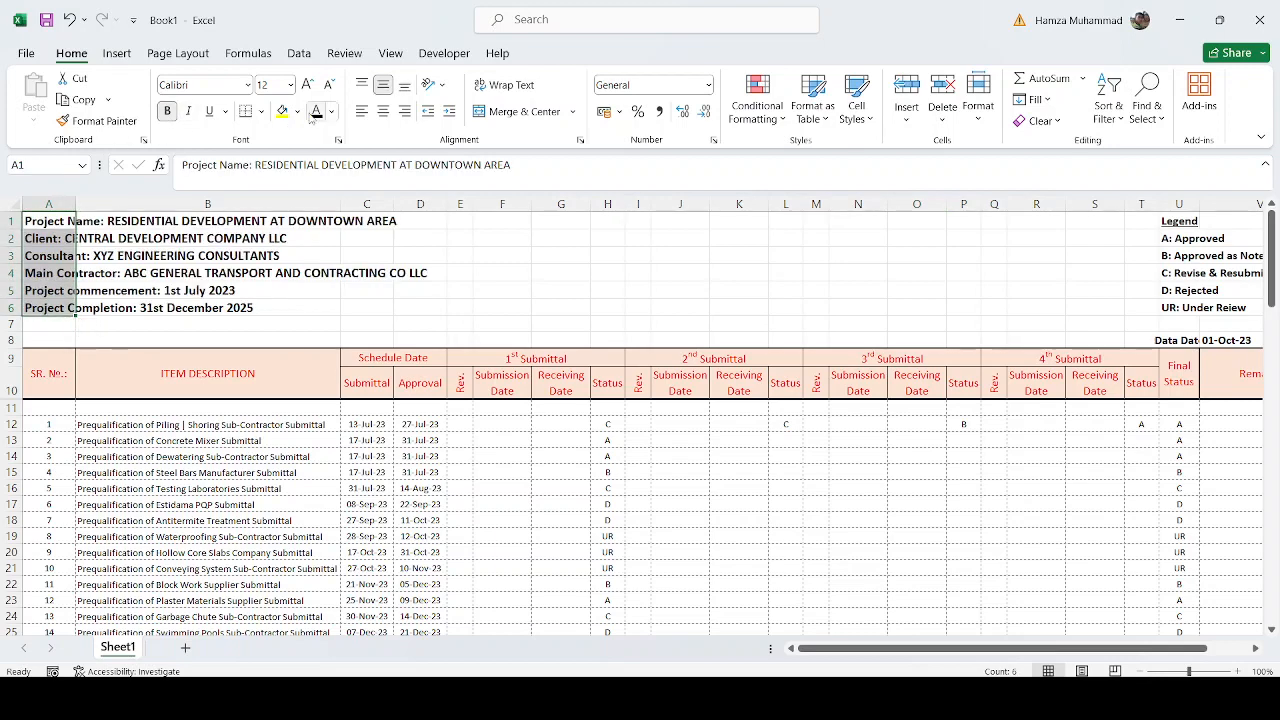
pyautogui.click(297, 111)
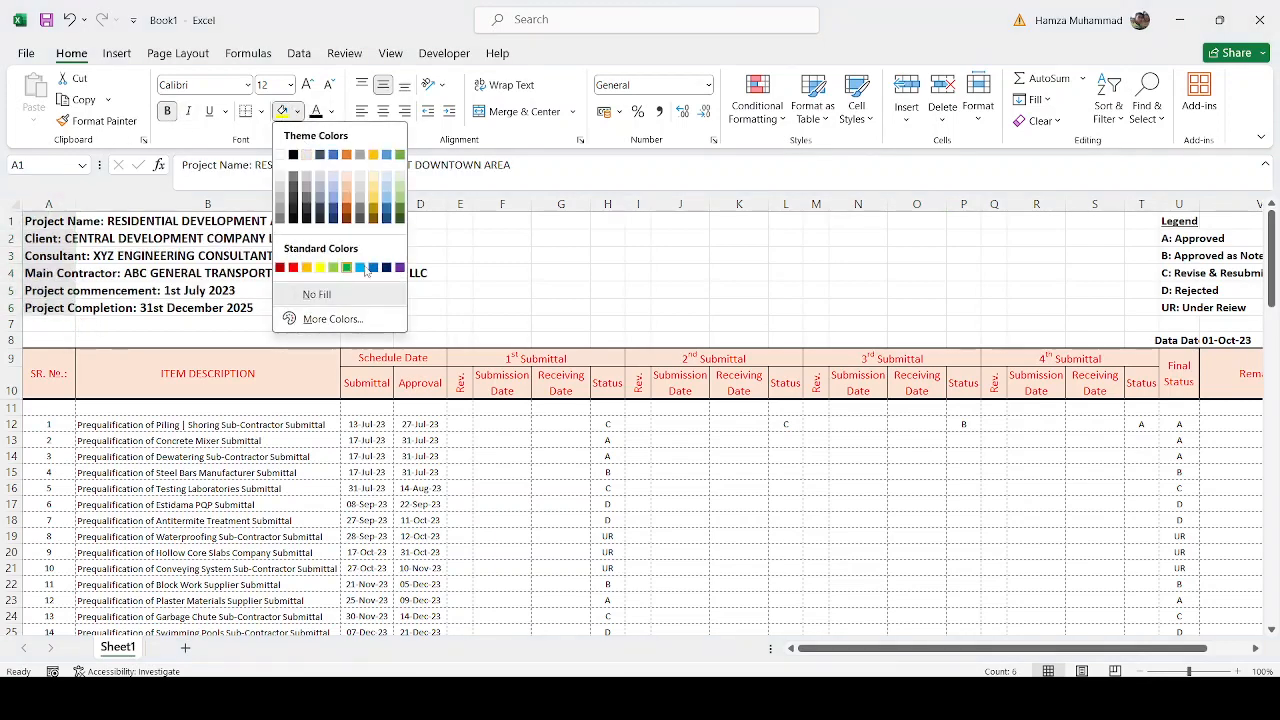
pyautogui.click(366, 268)
pyautogui.hotkey('ctrl', 'z')
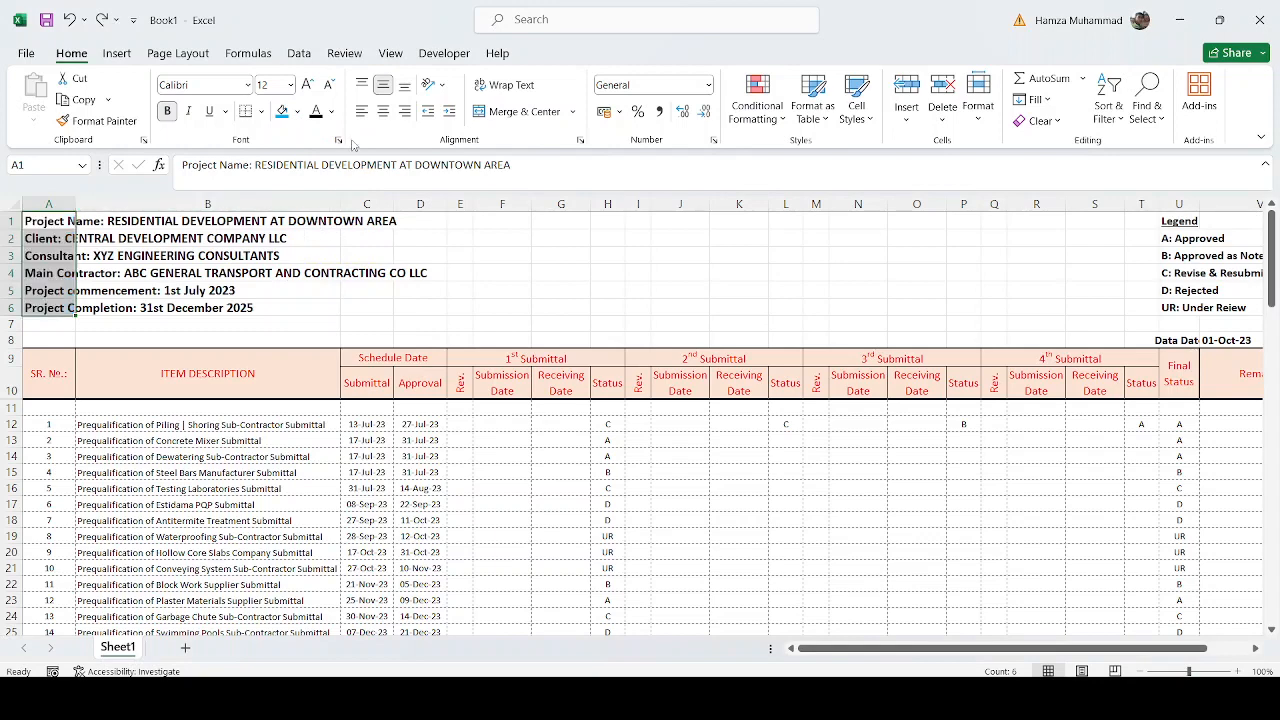
# Colour the project detail text in A1:A6 light blue and set its font size to 14.
pyautogui.click(331, 111)
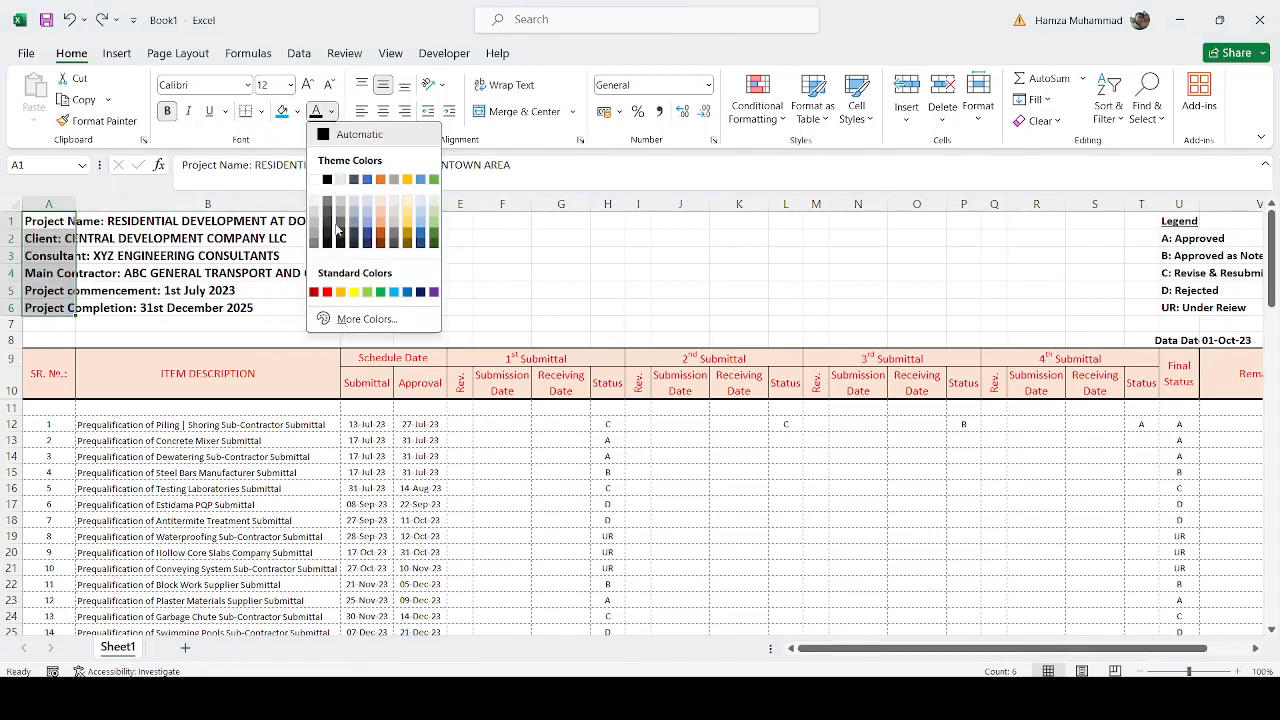
pyautogui.click(394, 291)
pyautogui.click(305, 88)
pyautogui.click(305, 88)
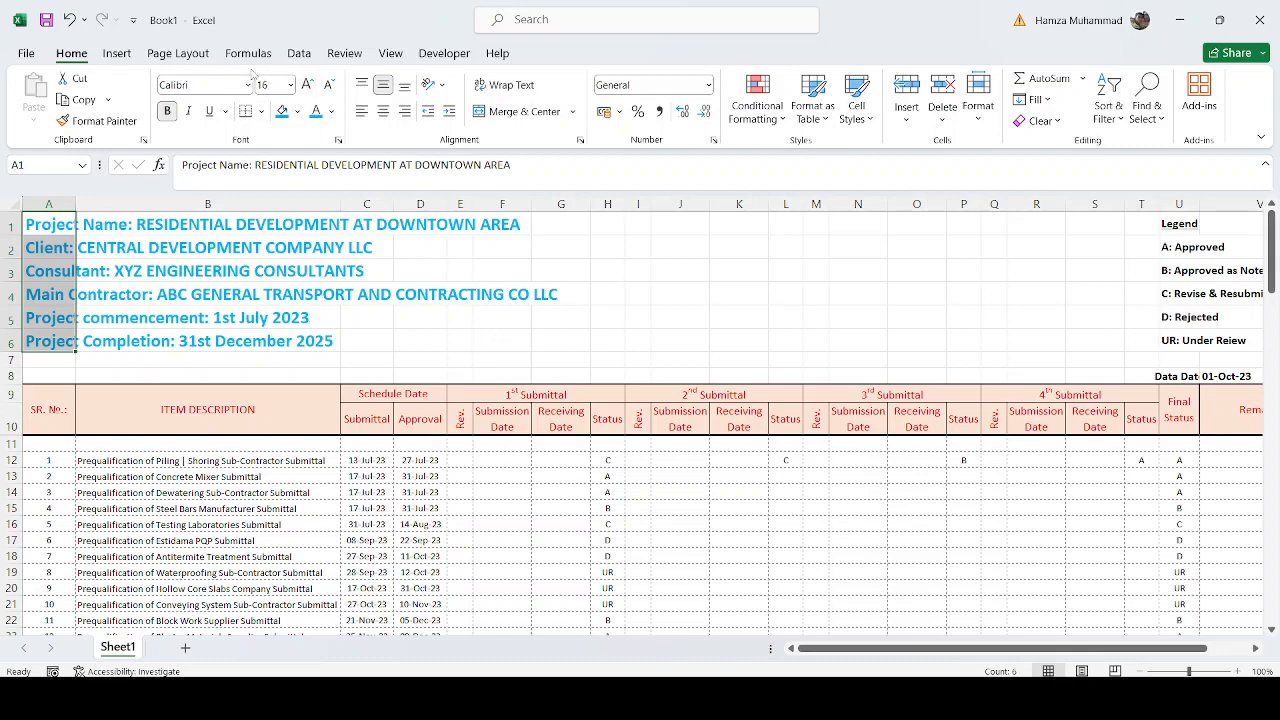
pyautogui.click(290, 88)
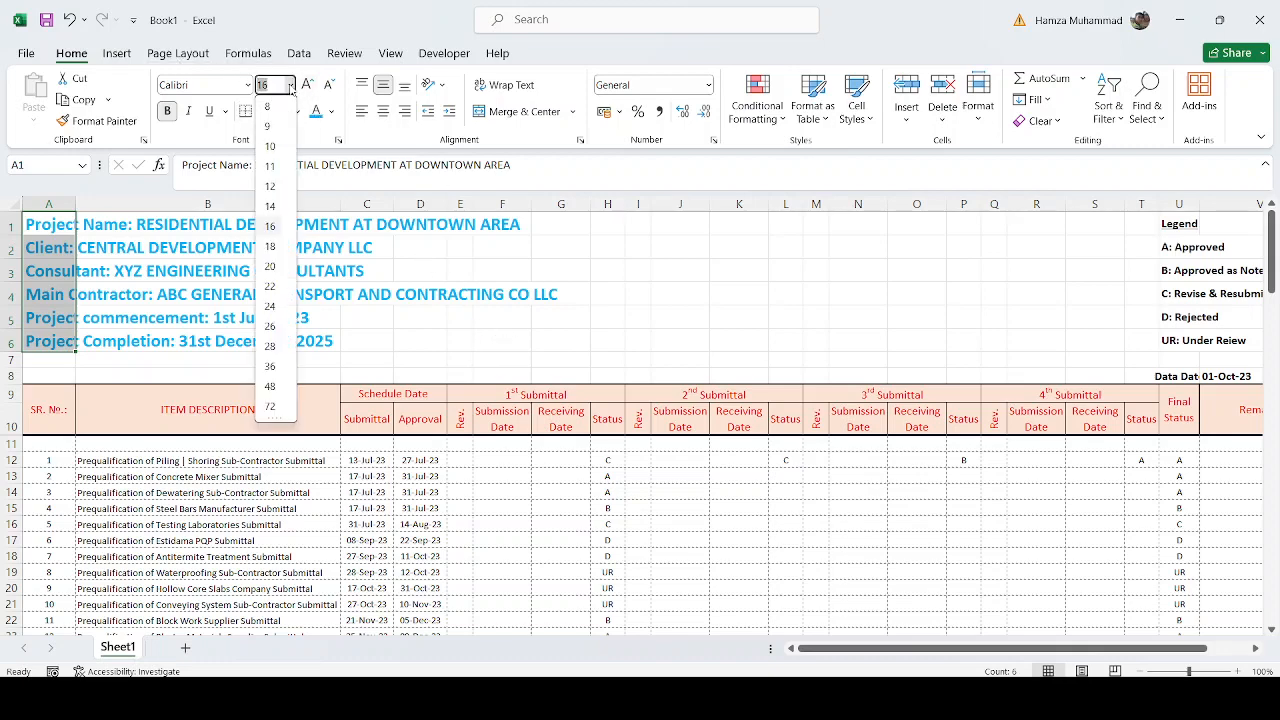
pyautogui.click(330, 85)
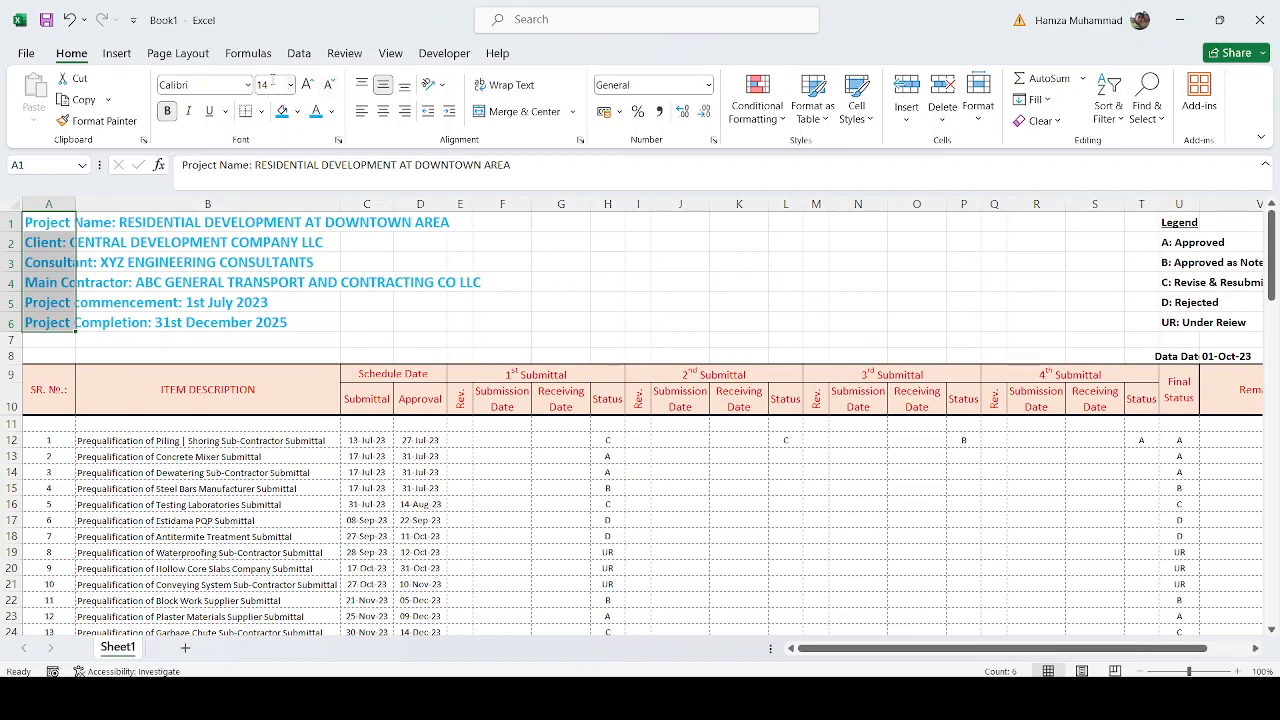
# Draw a rounded rectangle about 16.45 cm wide and 2.84 cm high between the project details and the legend.
pyautogui.click(117, 53)
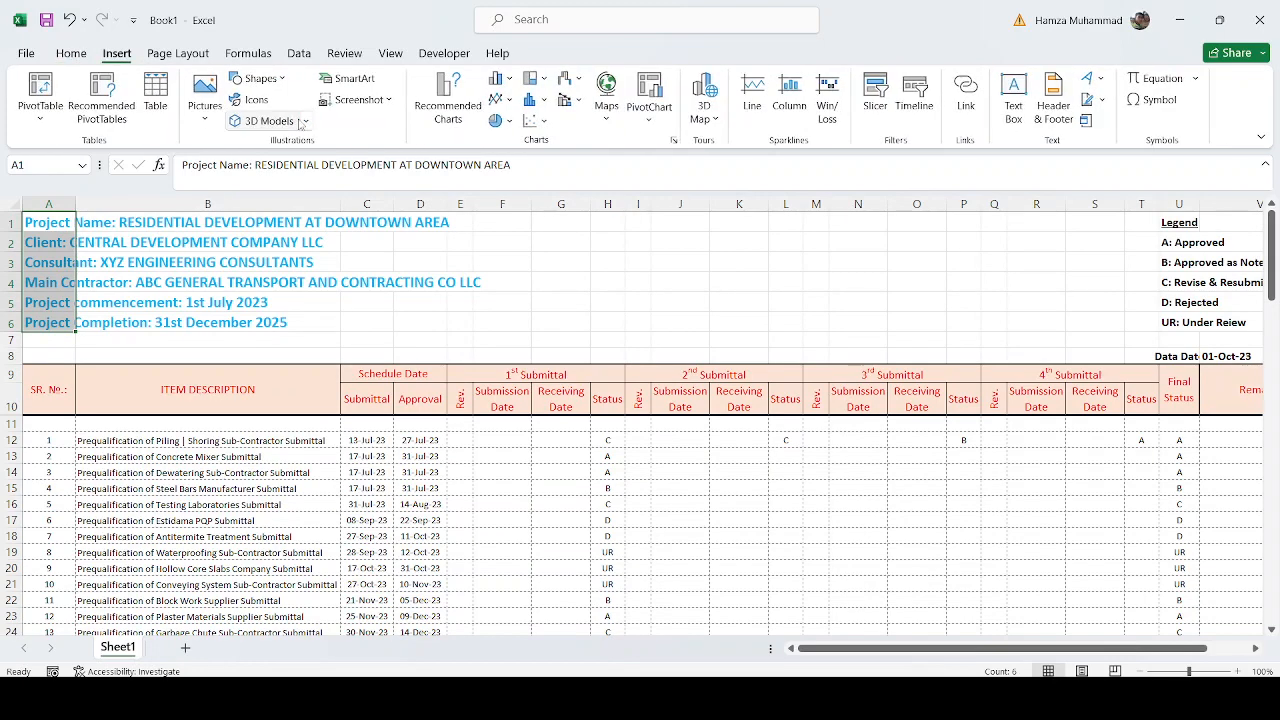
pyautogui.click(258, 78)
pyautogui.click(314, 122)
pyautogui.moveTo(538, 228)
pyautogui.mouseDown()
pyautogui.moveTo(874, 316)
pyautogui.moveTo(1056, 318)
pyautogui.mouseUp()
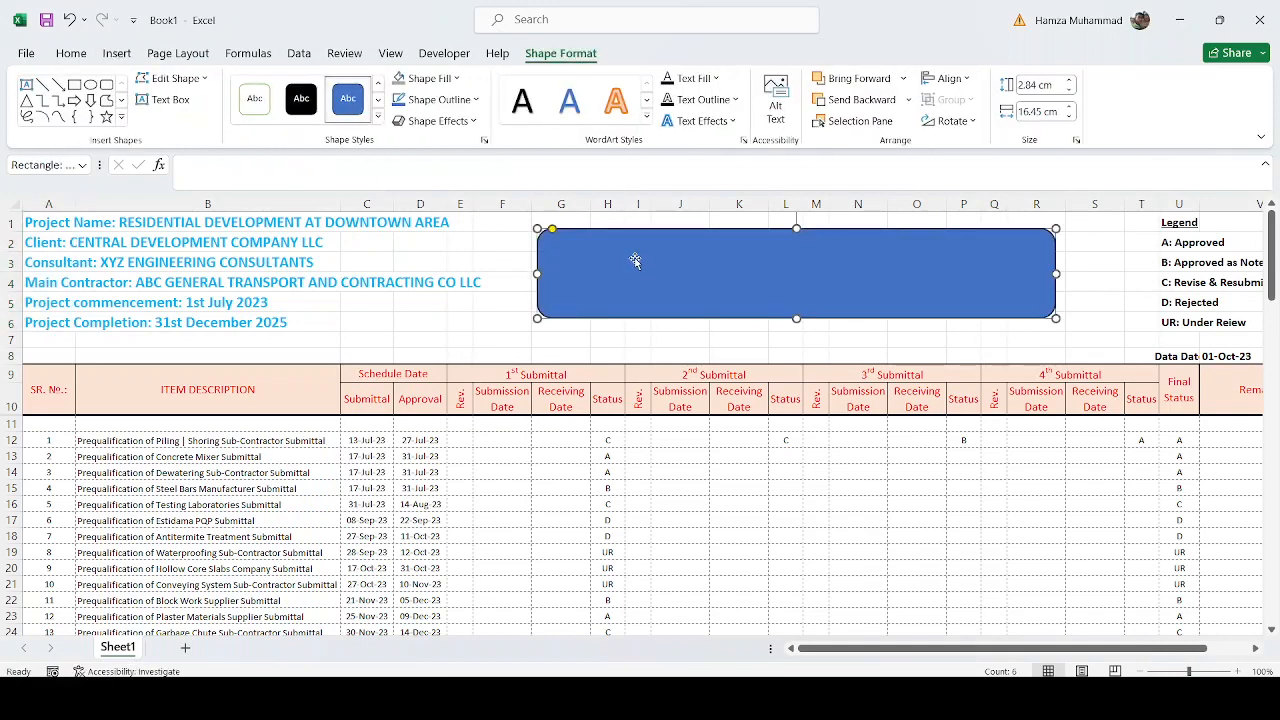
# Set the rounded rectangle's font size to 35 and enter the text CLIENT, CONSULTANT AND CONTRACTOR LOGOS.
pyautogui.click(71, 54)
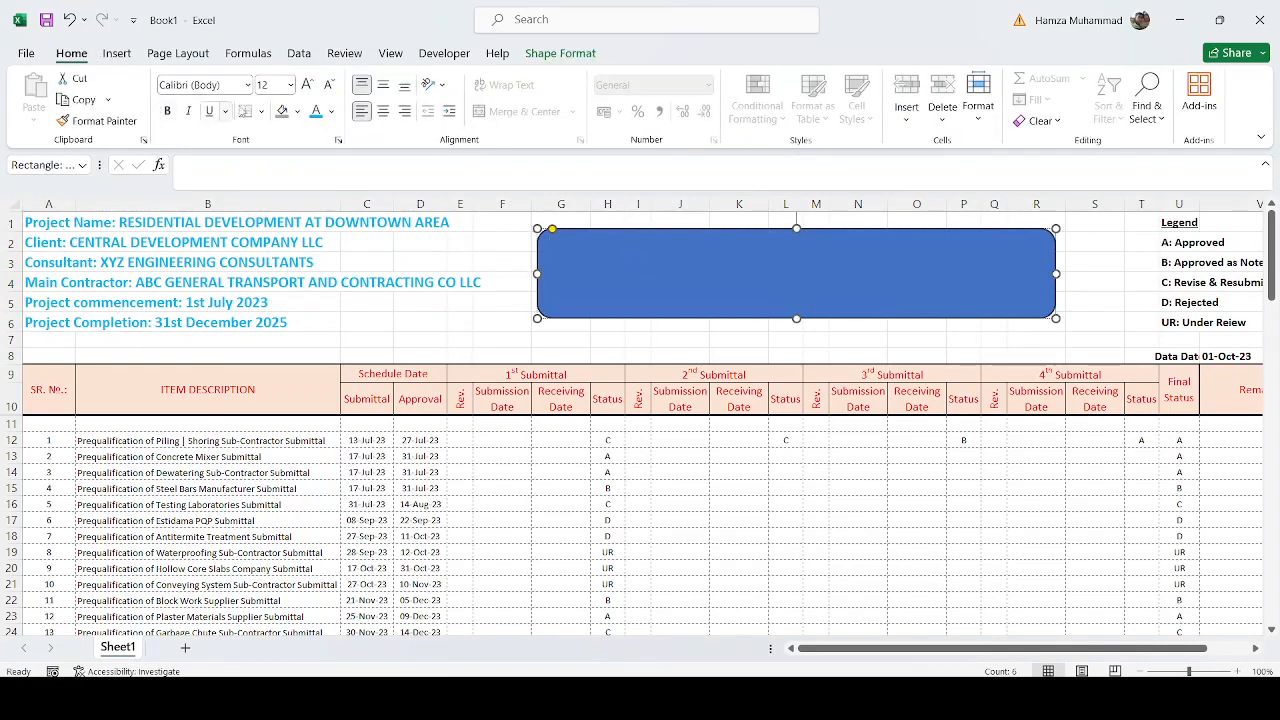
pyautogui.click(270, 88)
pyautogui.write('0')
pyautogui.press('Return')
pyautogui.click(271, 88)
pyautogui.write('35')
pyautogui.press('Return')
pyautogui.write('CLIENT, CONSUL')
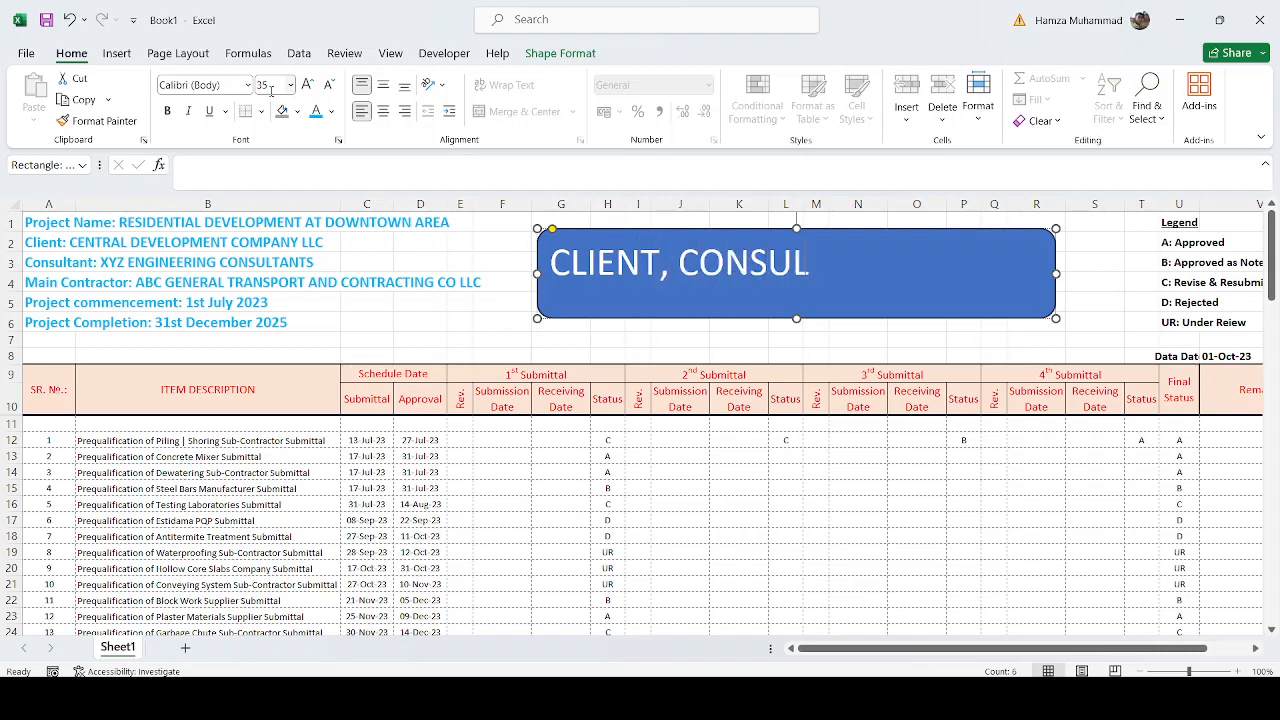
pyautogui.write('TANT AND CON')
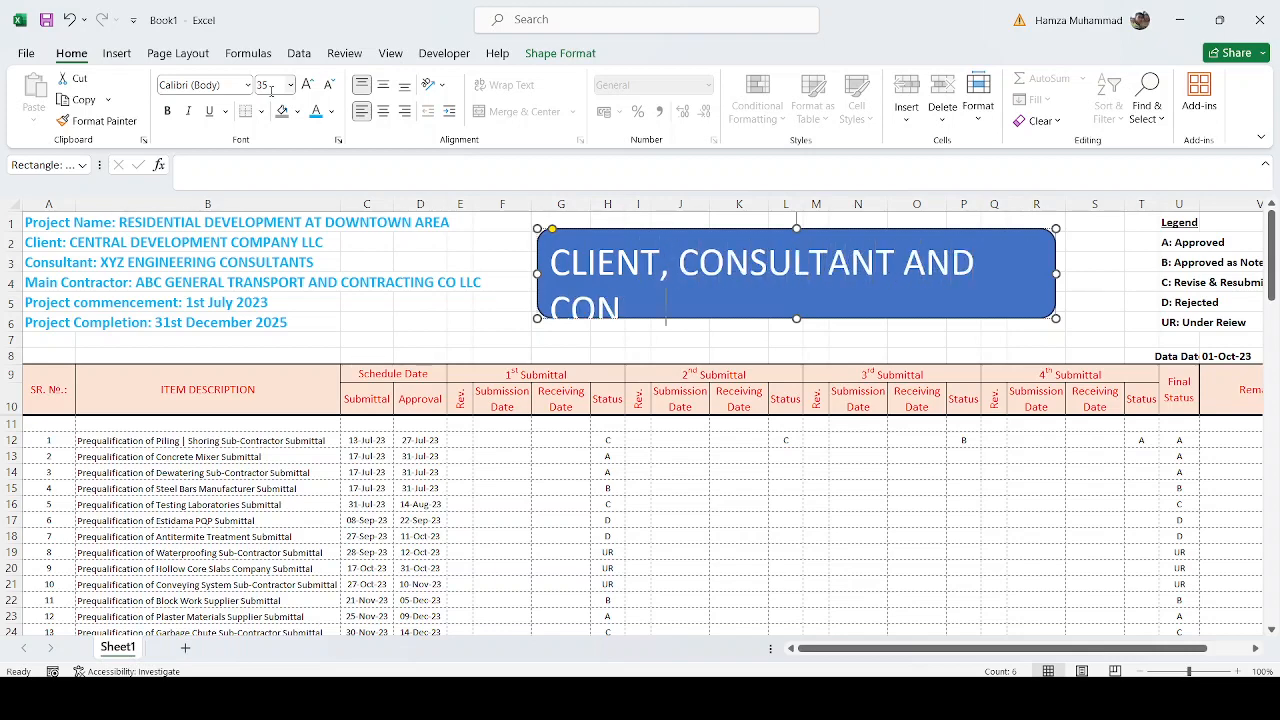
pyautogui.write('TRACTOR LOGOS')
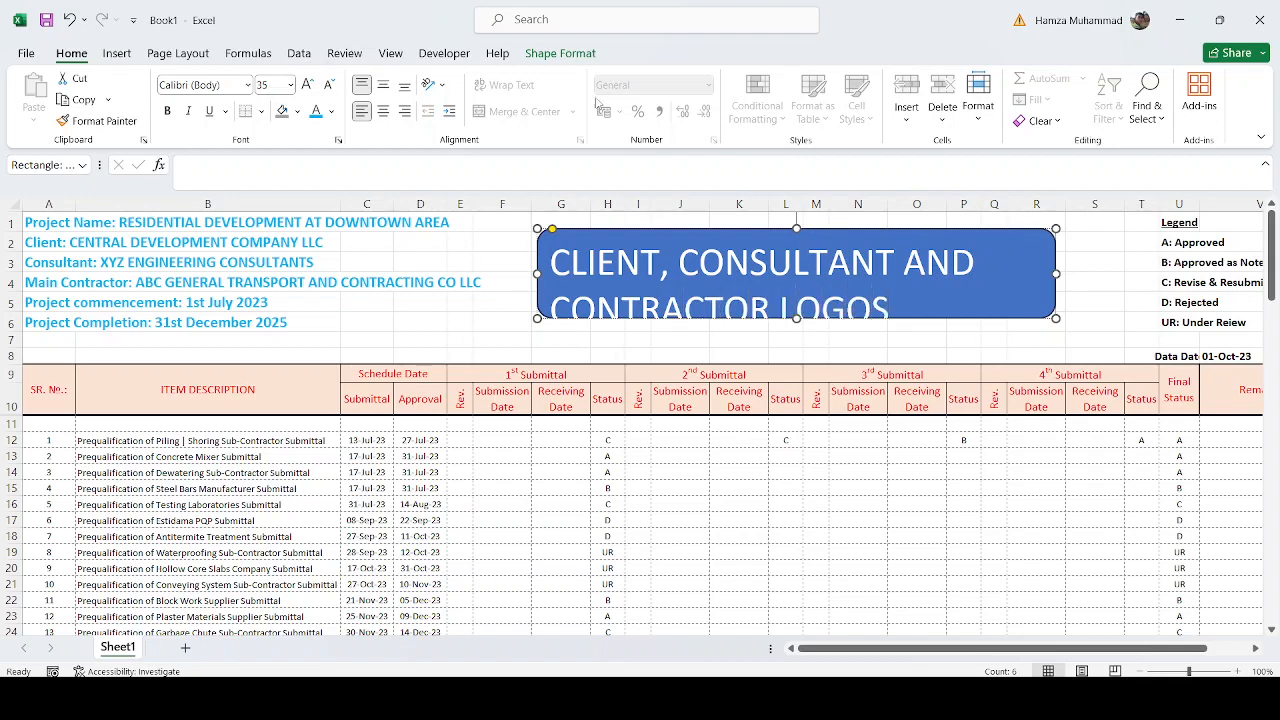
# Enlarge the logo placeholder on both sides and downward so its two text lines fit, and reposition it just above the table header.
pyautogui.moveTo(796, 318); pyautogui.dragTo(796, 326)
pyautogui.moveTo(1055, 285); pyautogui.dragTo(1092, 281)
pyautogui.moveTo(540, 283); pyautogui.dragTo(508, 283)
pyautogui.moveTo(798, 326); pyautogui.dragTo(800, 352)
pyautogui.click(1116, 326)
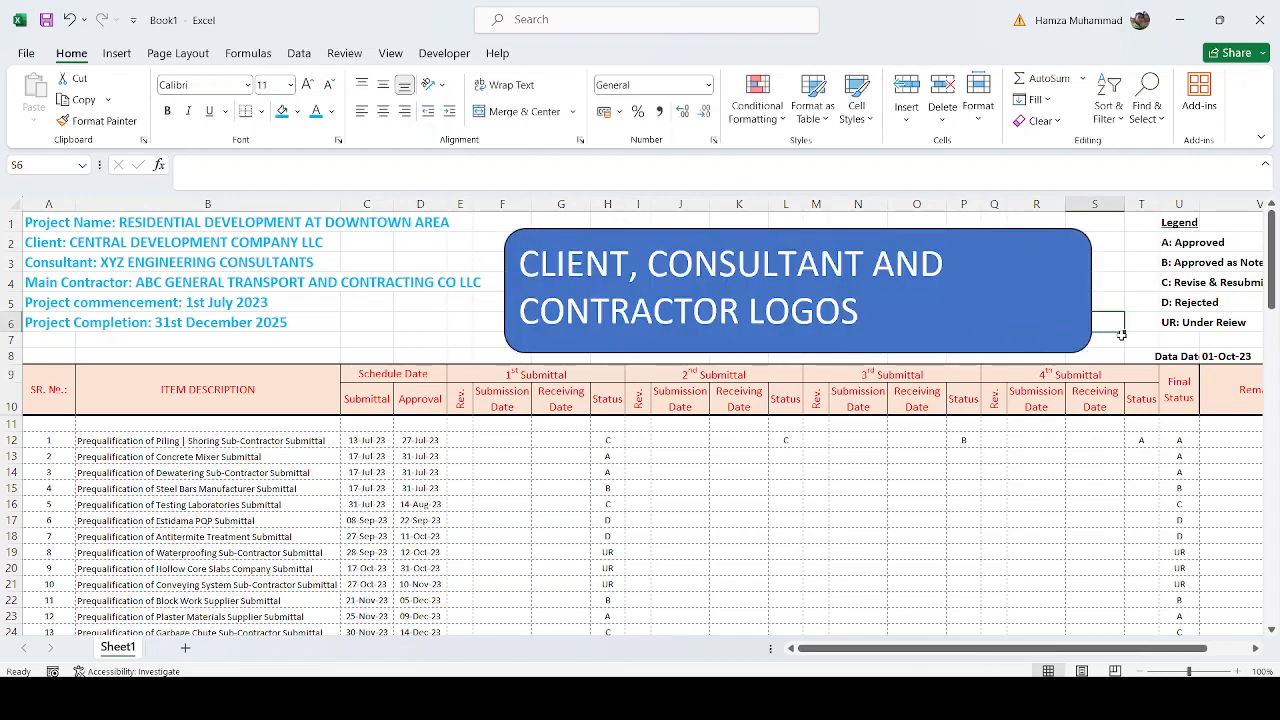
pyautogui.moveTo(1001, 260); pyautogui.dragTo(1011, 252)
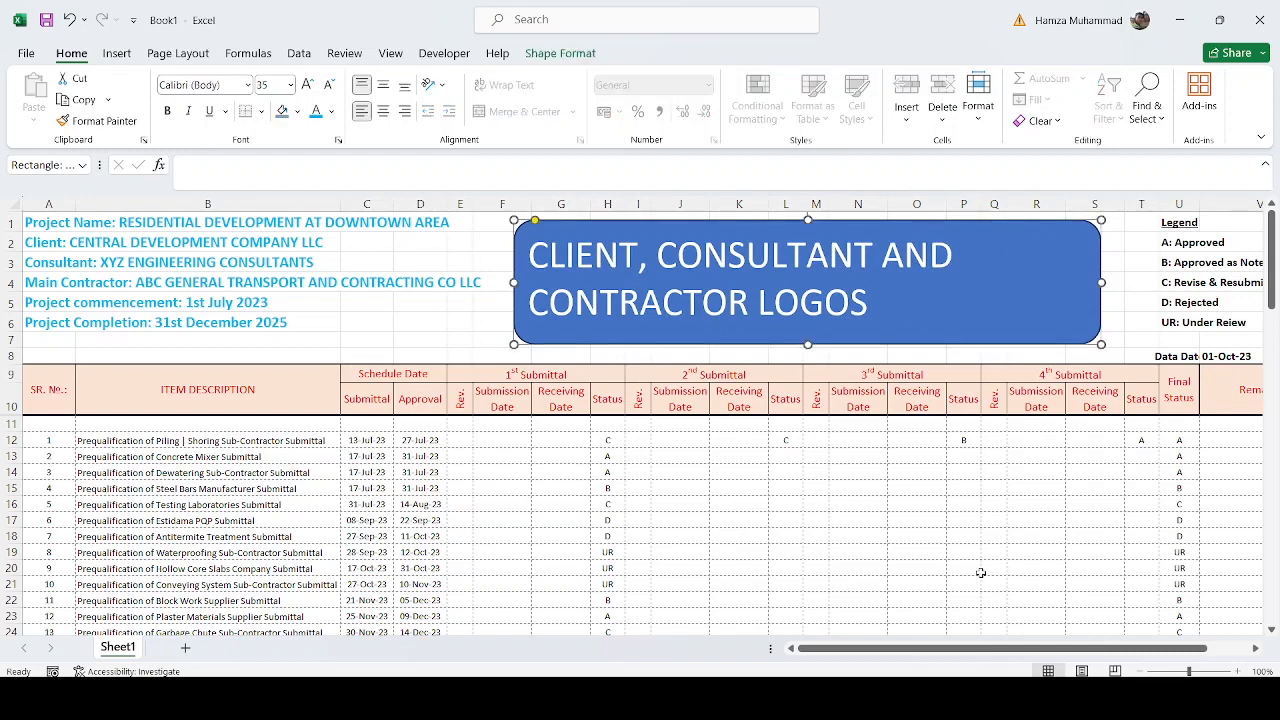
# Reduce the sheet zoom to 85% and review the submittal date and remarks columns, the summary table and the chart.
pyautogui.scroll(-2, 858, 548)
pyautogui.scroll(1, 858, 545)
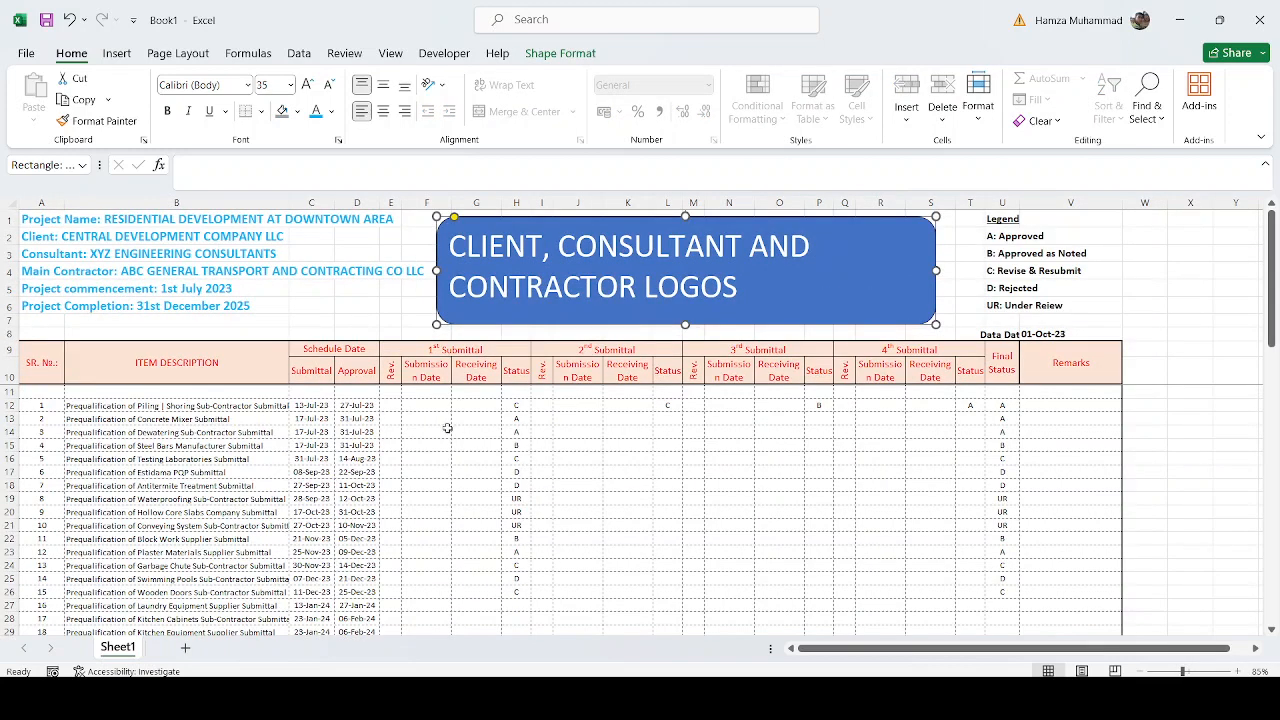
pyautogui.moveTo(428, 414); pyautogui.dragTo(462, 483)
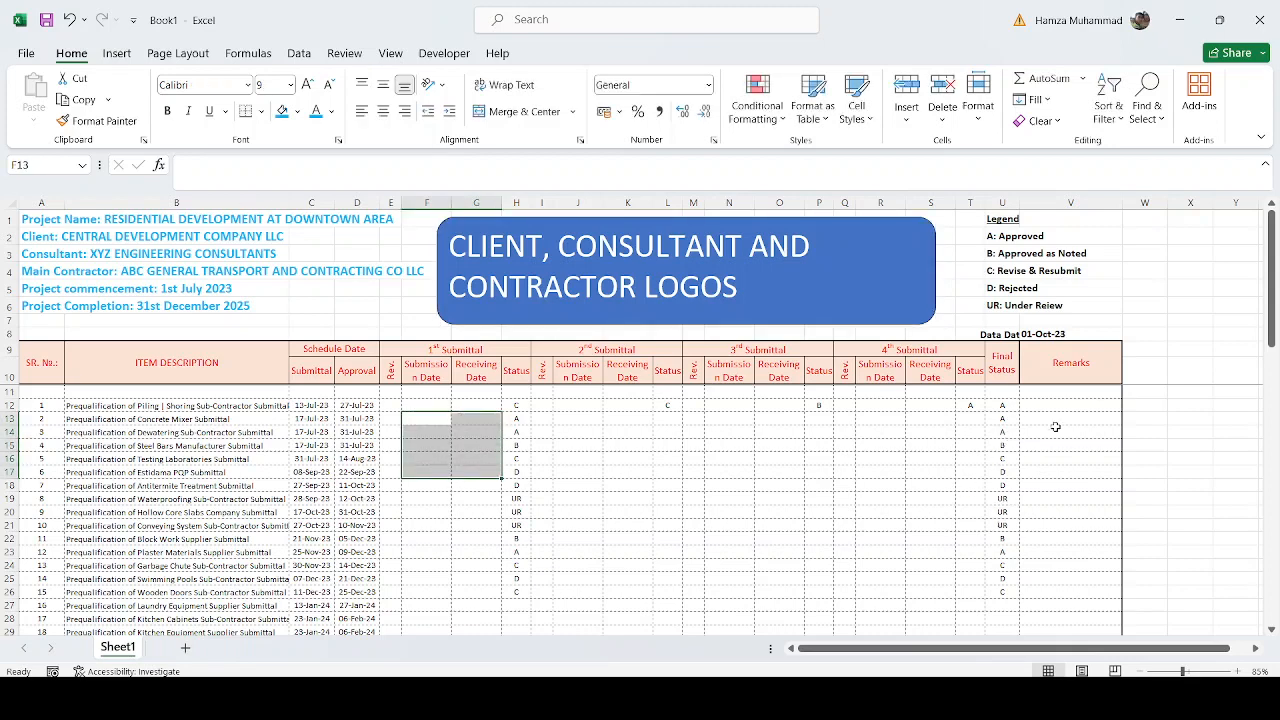
pyautogui.moveTo(1058, 406); pyautogui.dragTo(1058, 549)
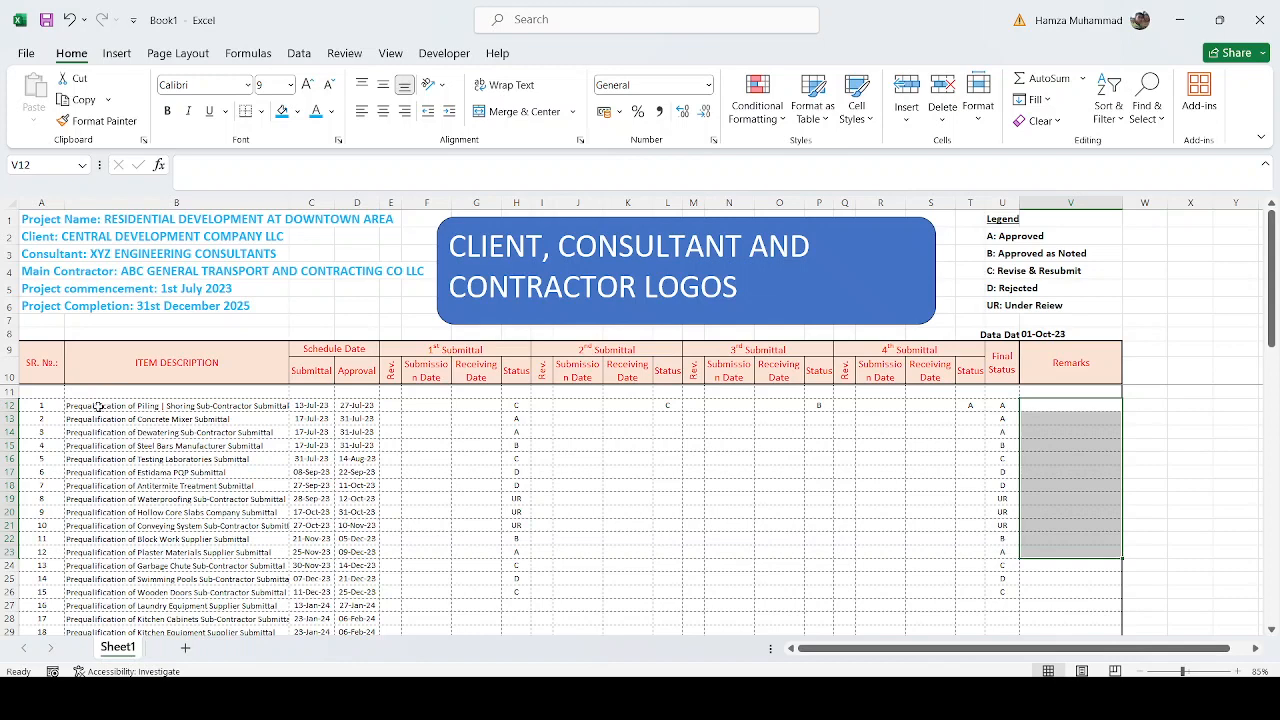
pyautogui.click(1071, 429)
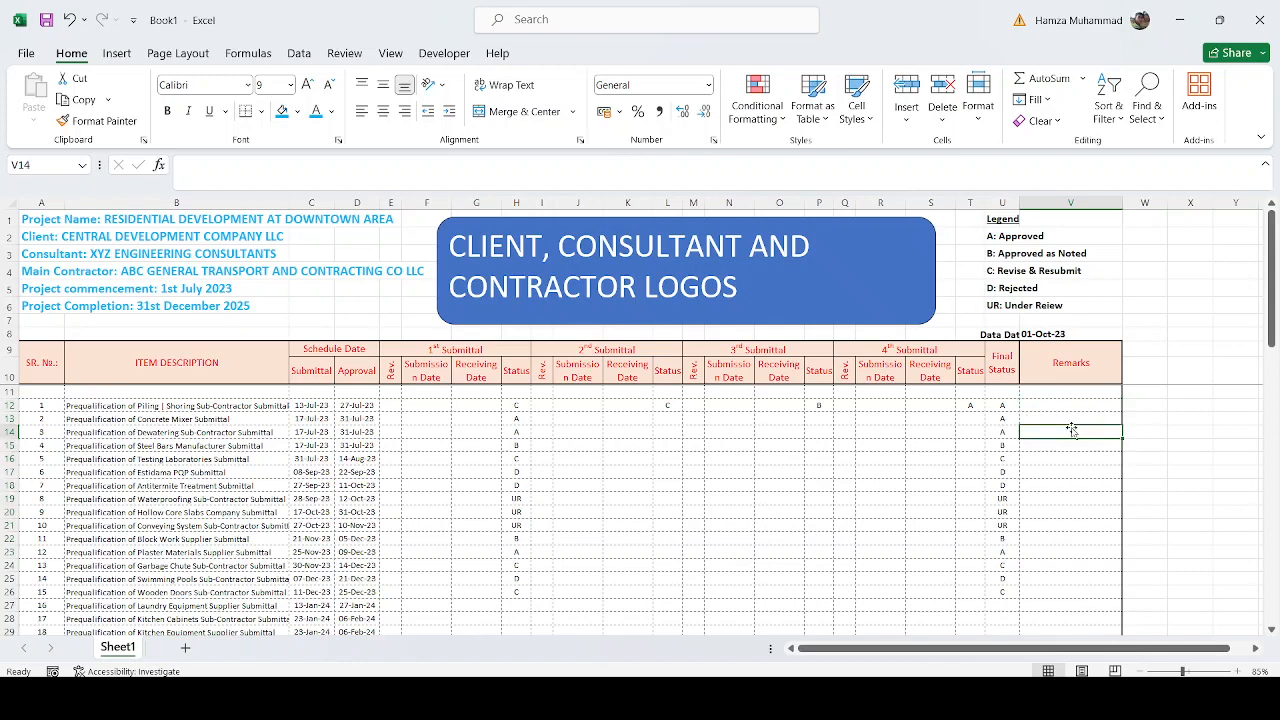
pyautogui.scroll(-2, 1071, 431)
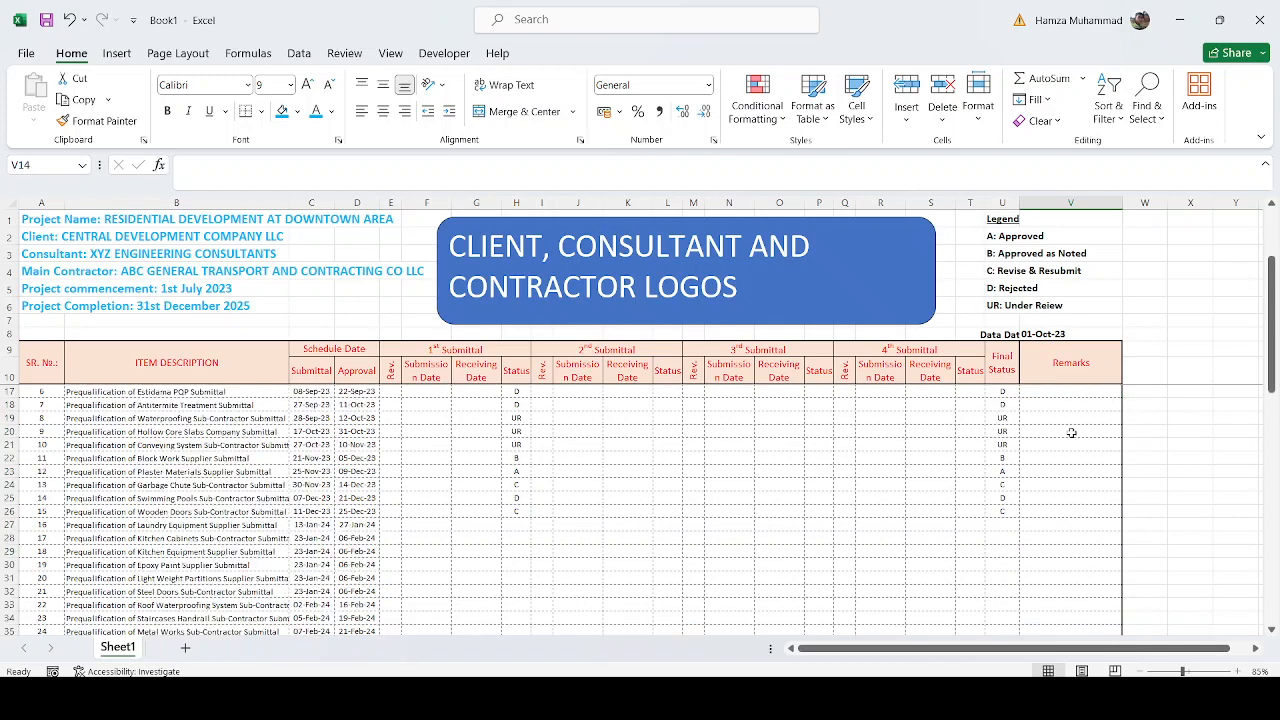
pyautogui.scroll(2, 1071, 428)
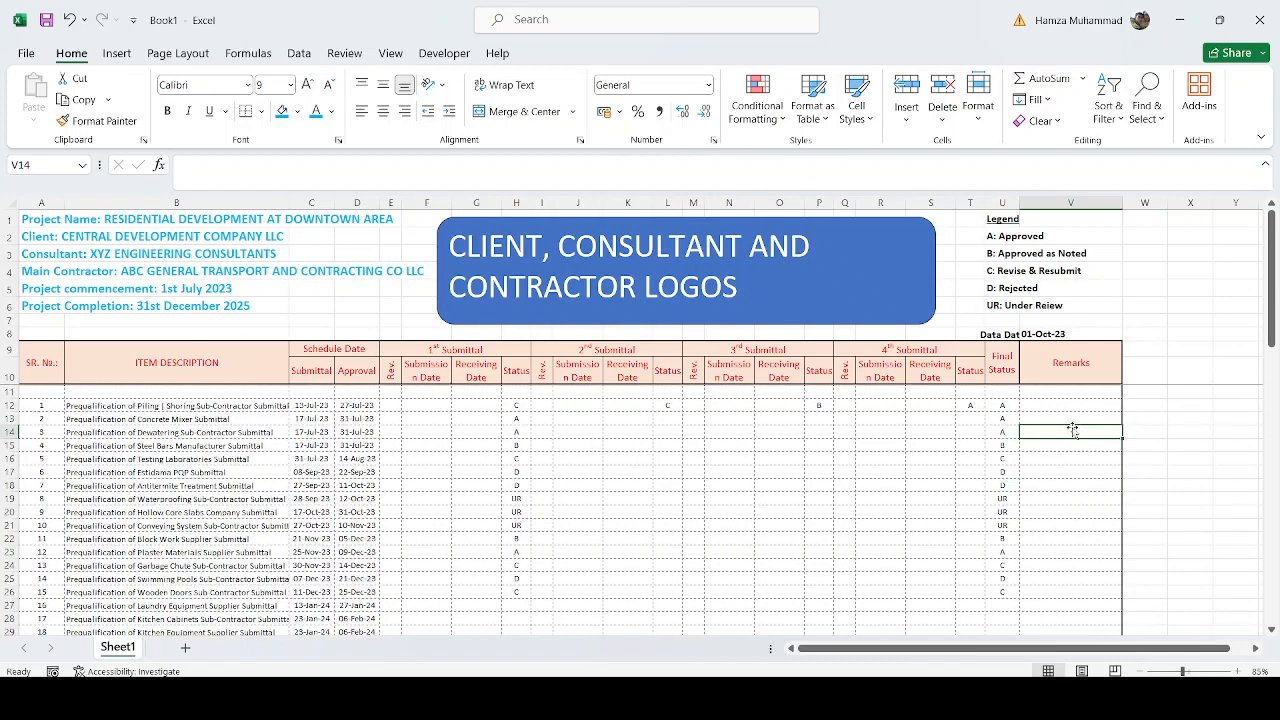
pyautogui.scroll(-10, 1071, 431)
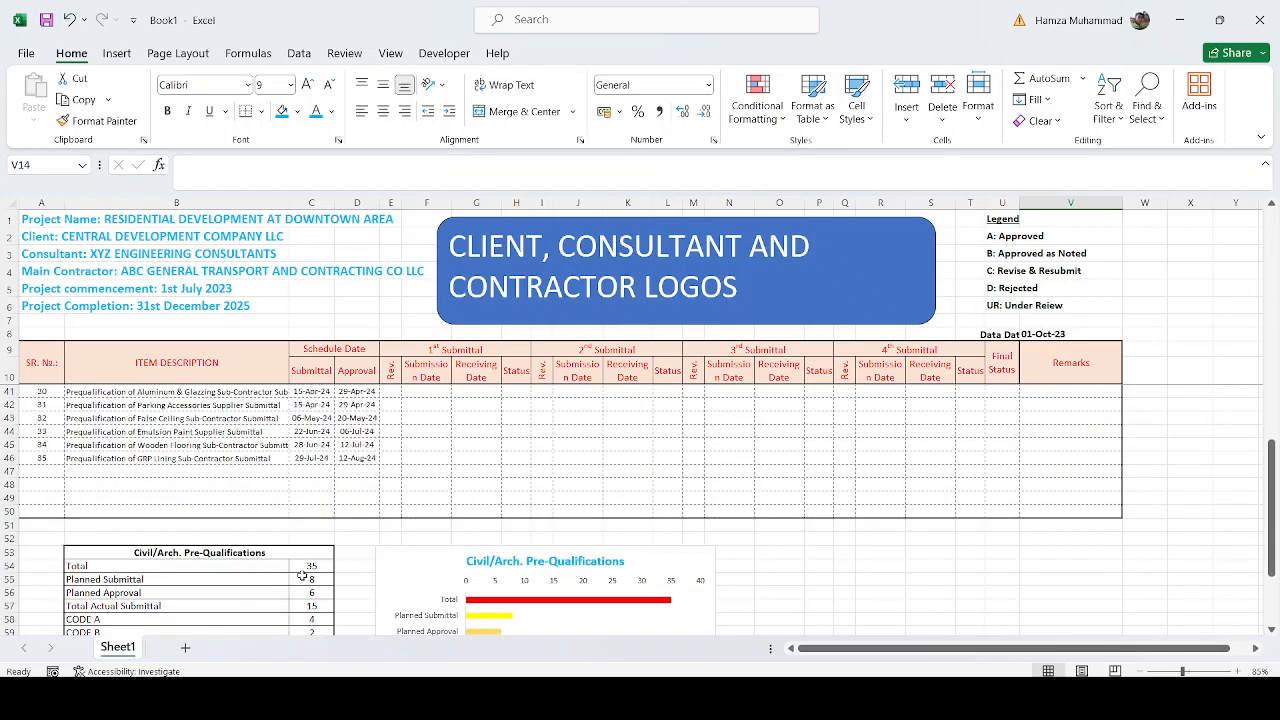
pyautogui.scroll(-2, 302, 576)
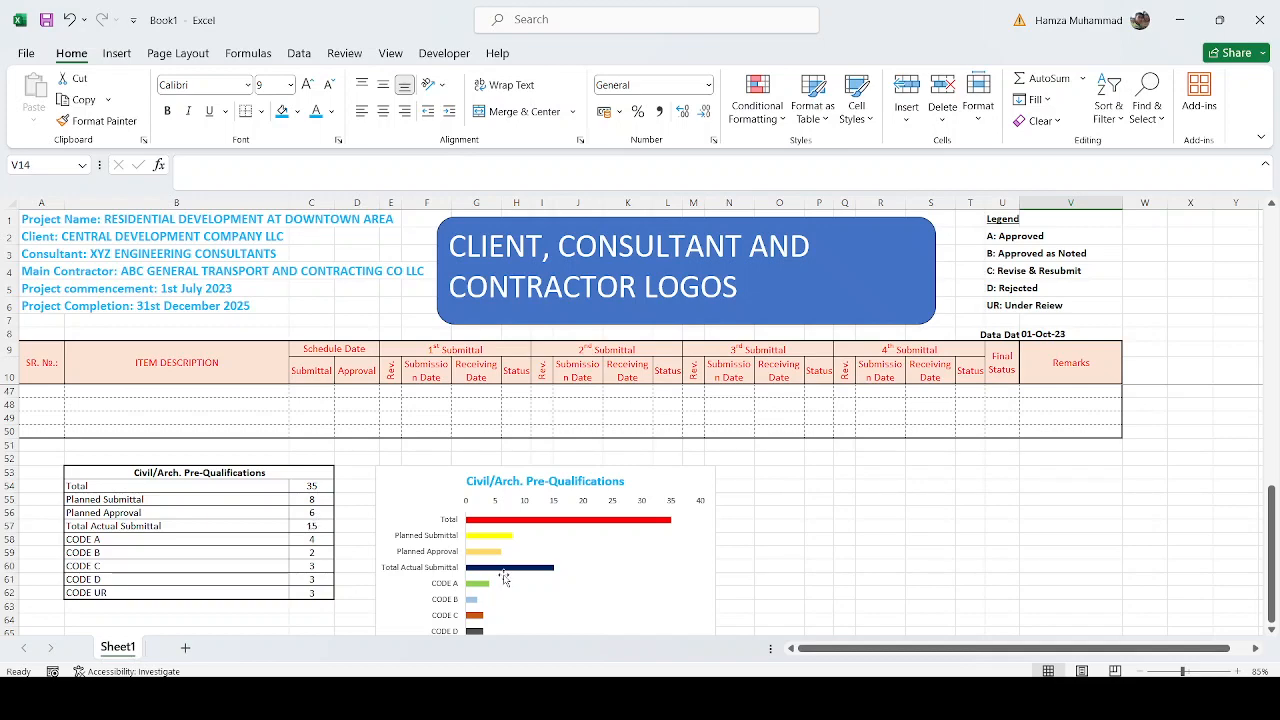
pyautogui.scroll(-1, 505, 578)
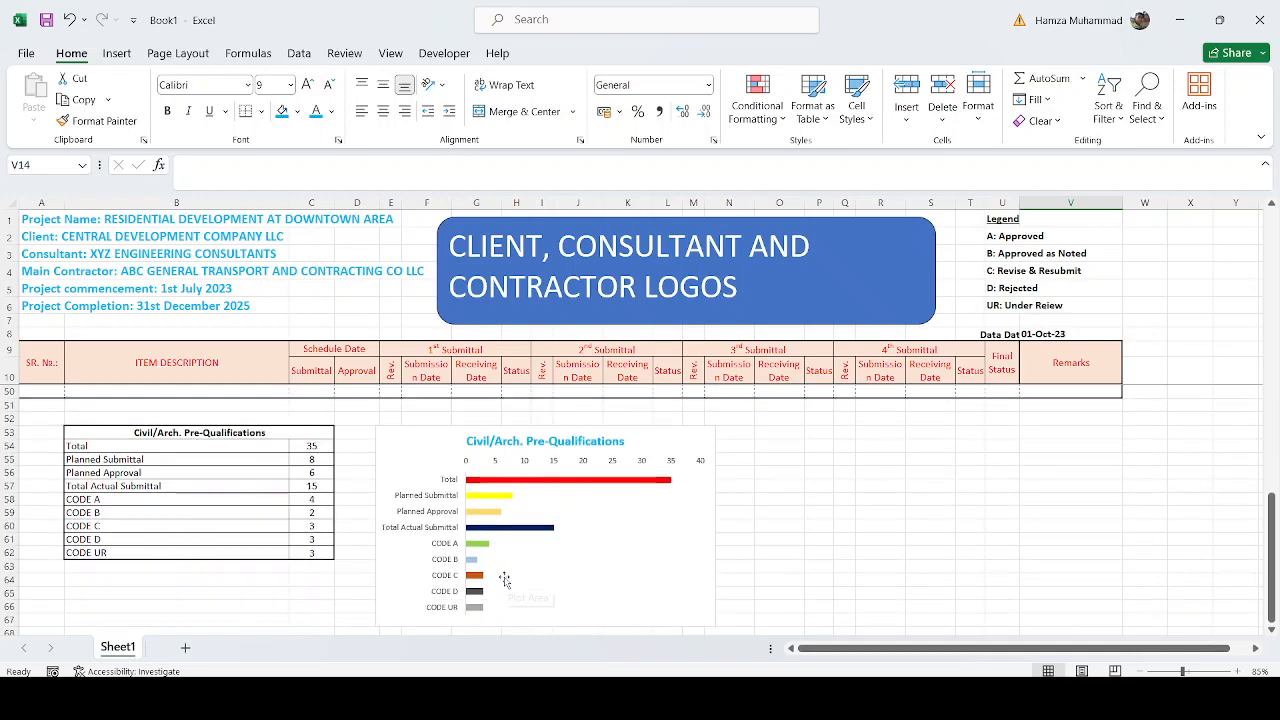
# Give the Civil/Arch. Pre-Qualifications chart area a black outline.
pyautogui.click(698, 436)
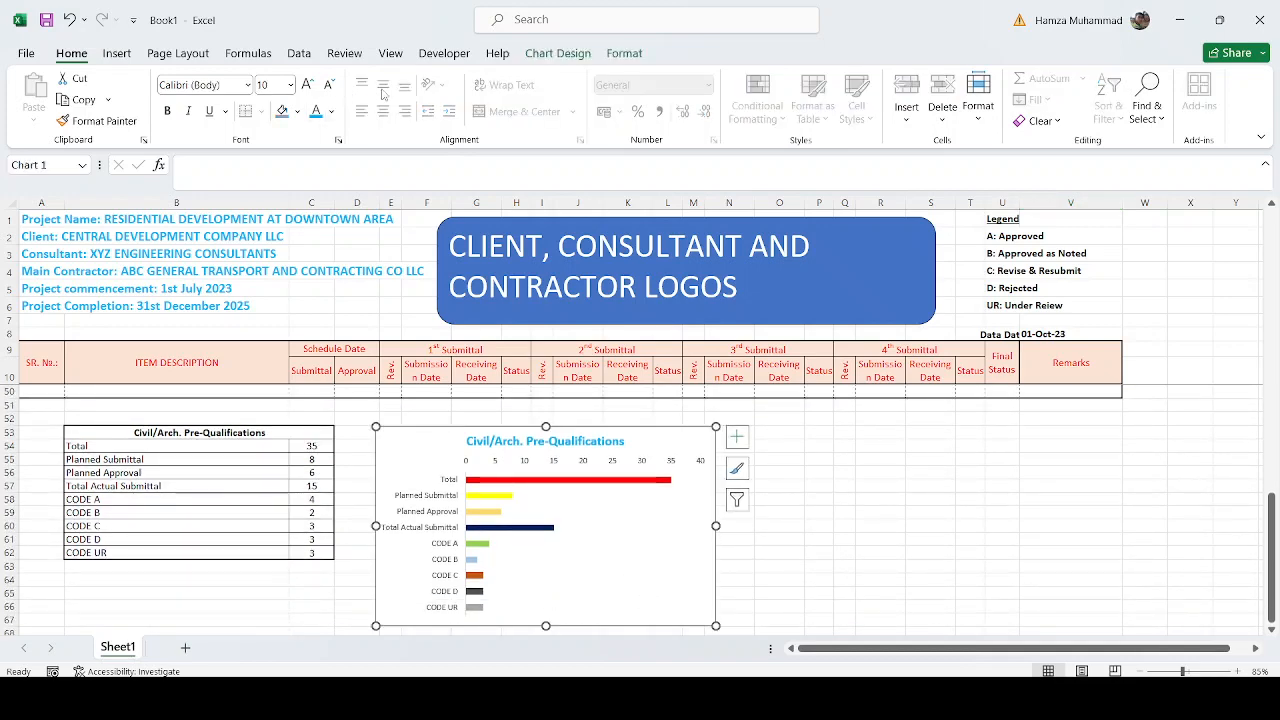
pyautogui.click(390, 53)
pyautogui.click(613, 55)
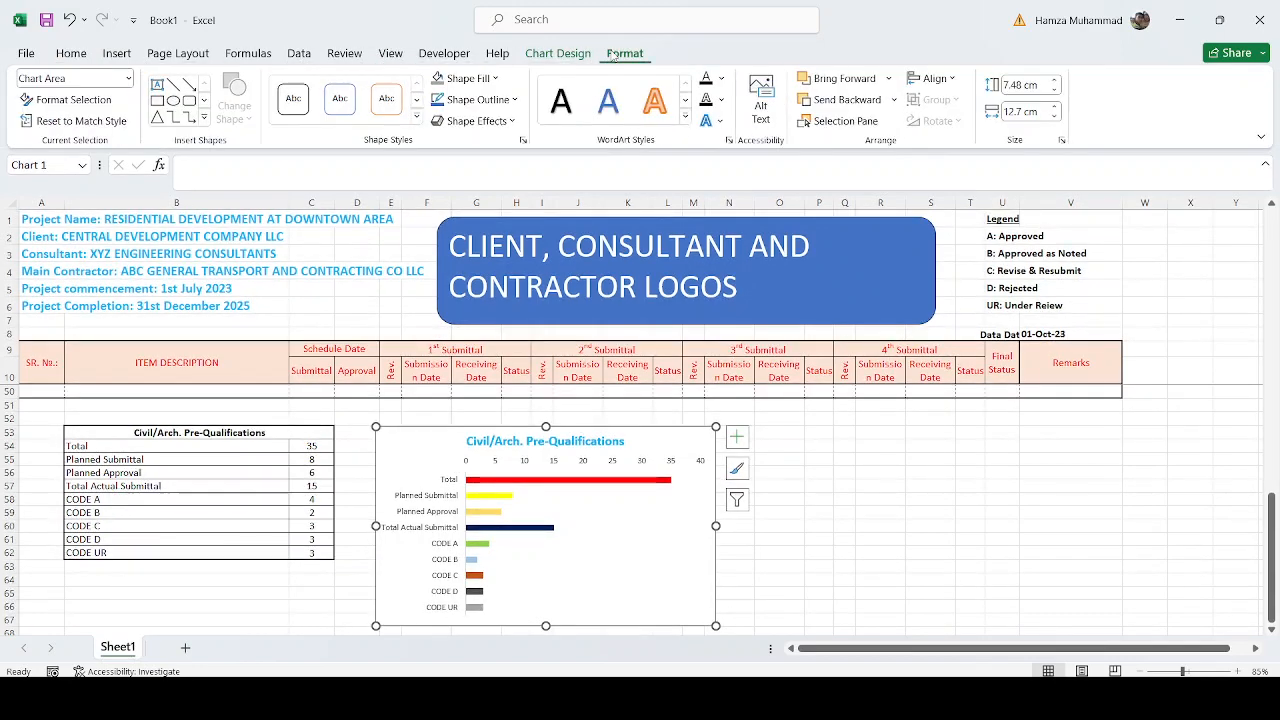
pyautogui.click(516, 100)
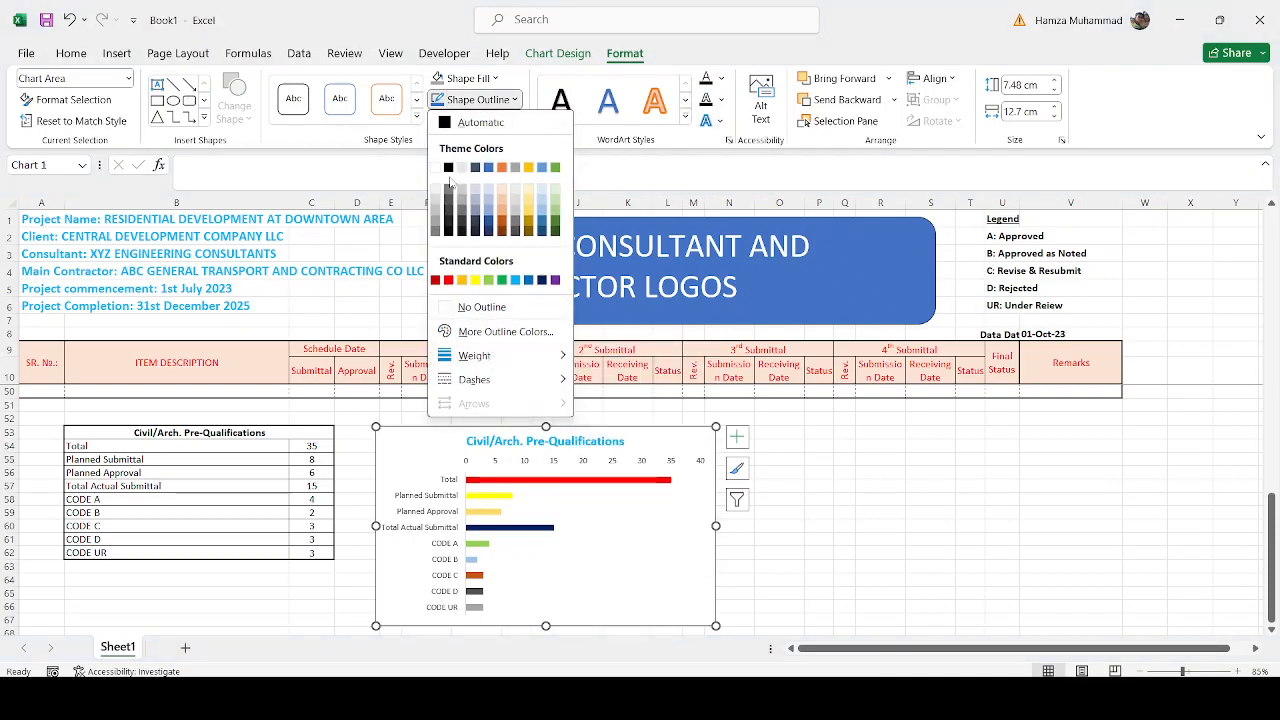
pyautogui.click(449, 168)
pyautogui.click(860, 566)
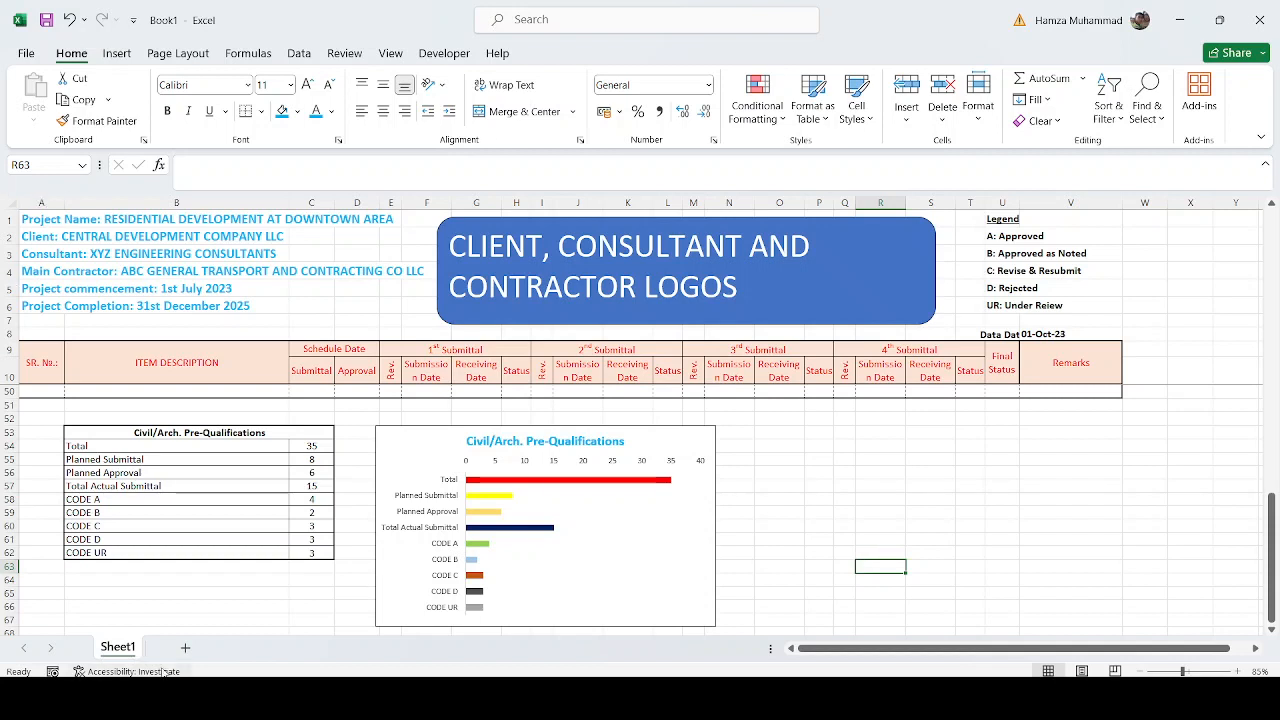
# Rename Sheet1 as Civil PQ.
pyautogui.doubleClick(117, 648)
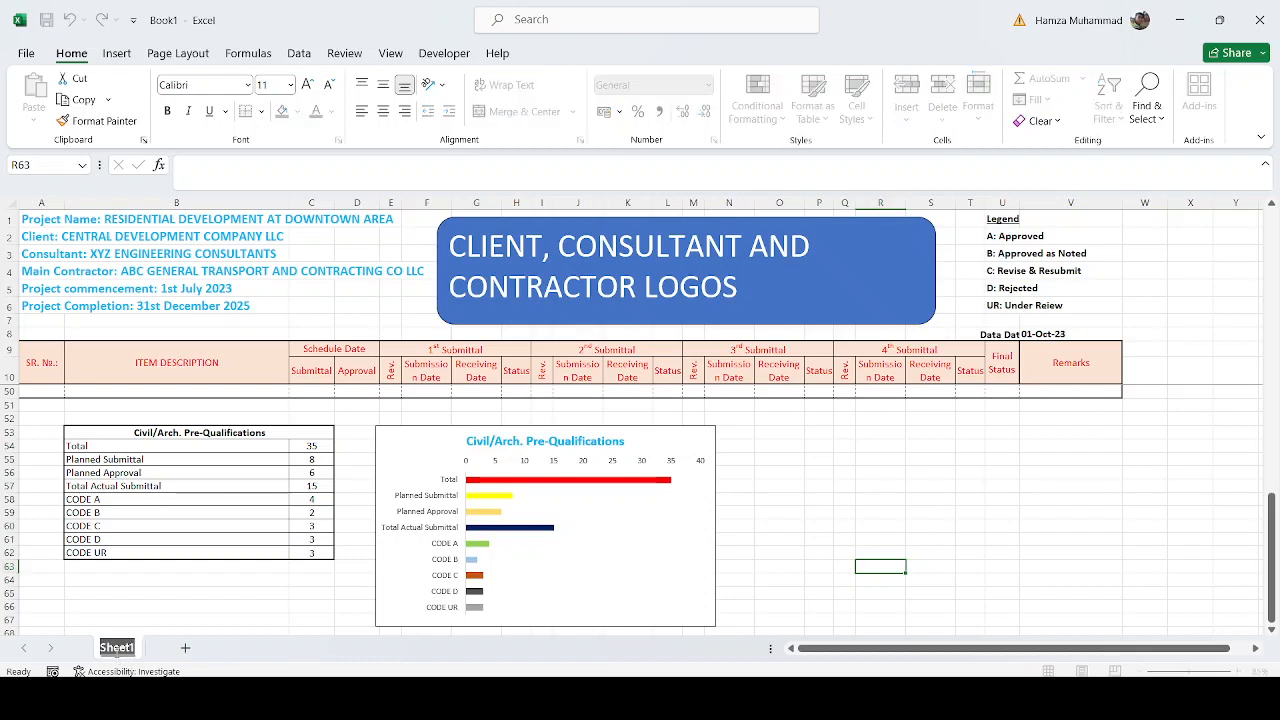
pyautogui.write('V')
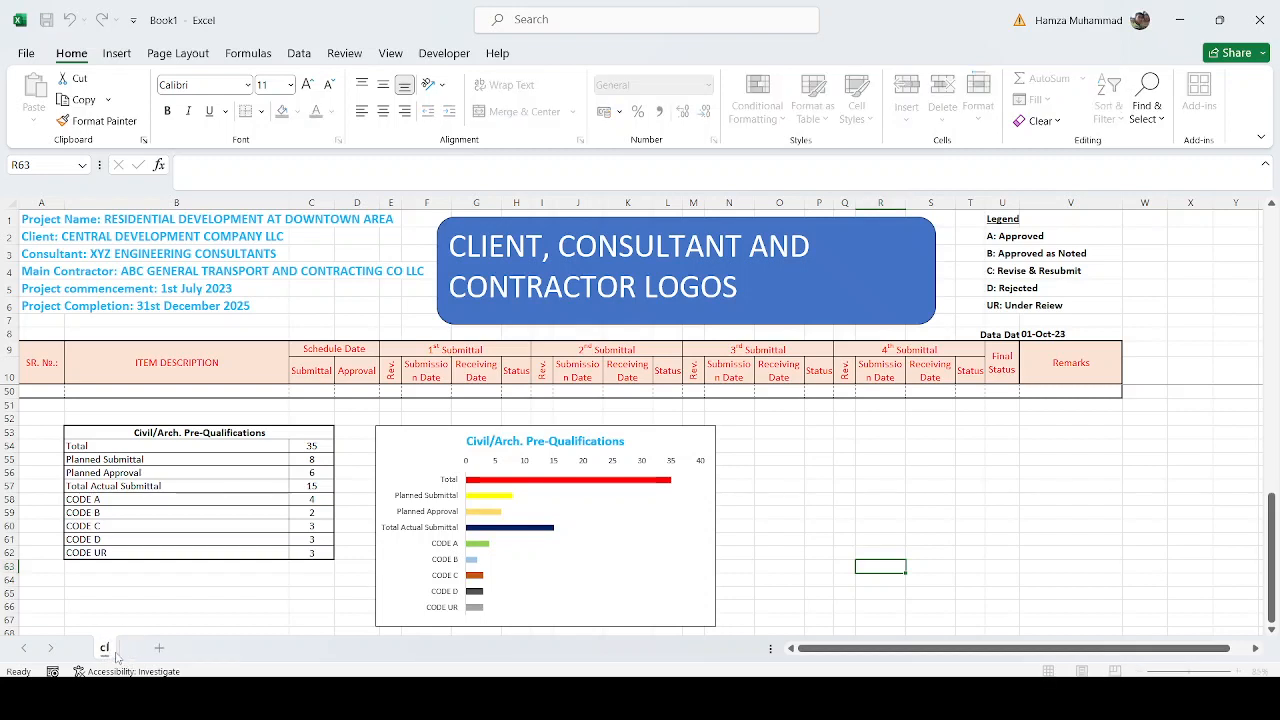
pyautogui.write('ivil')
pyautogui.write(' Pre')
pyautogui.press('BackSpace')
pyautogui.press('BackSpace')
pyautogui.write('Q')
pyautogui.press('Return')
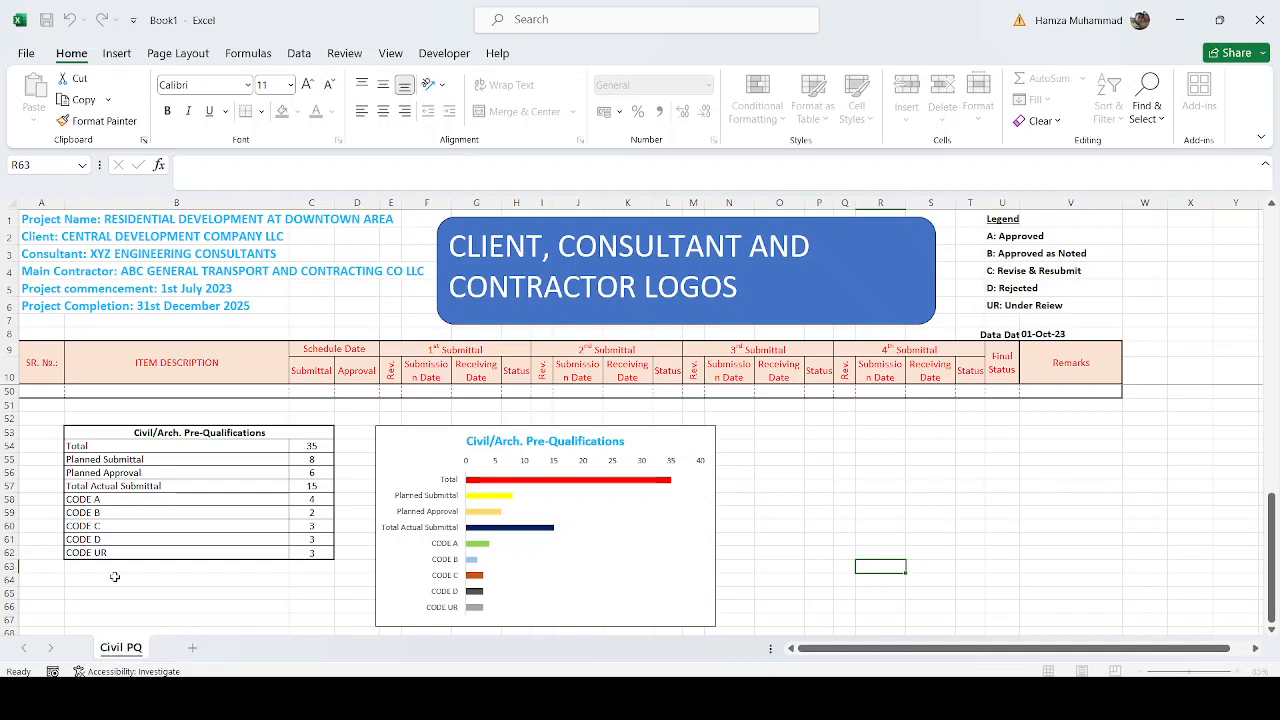
pyautogui.click(895, 524)
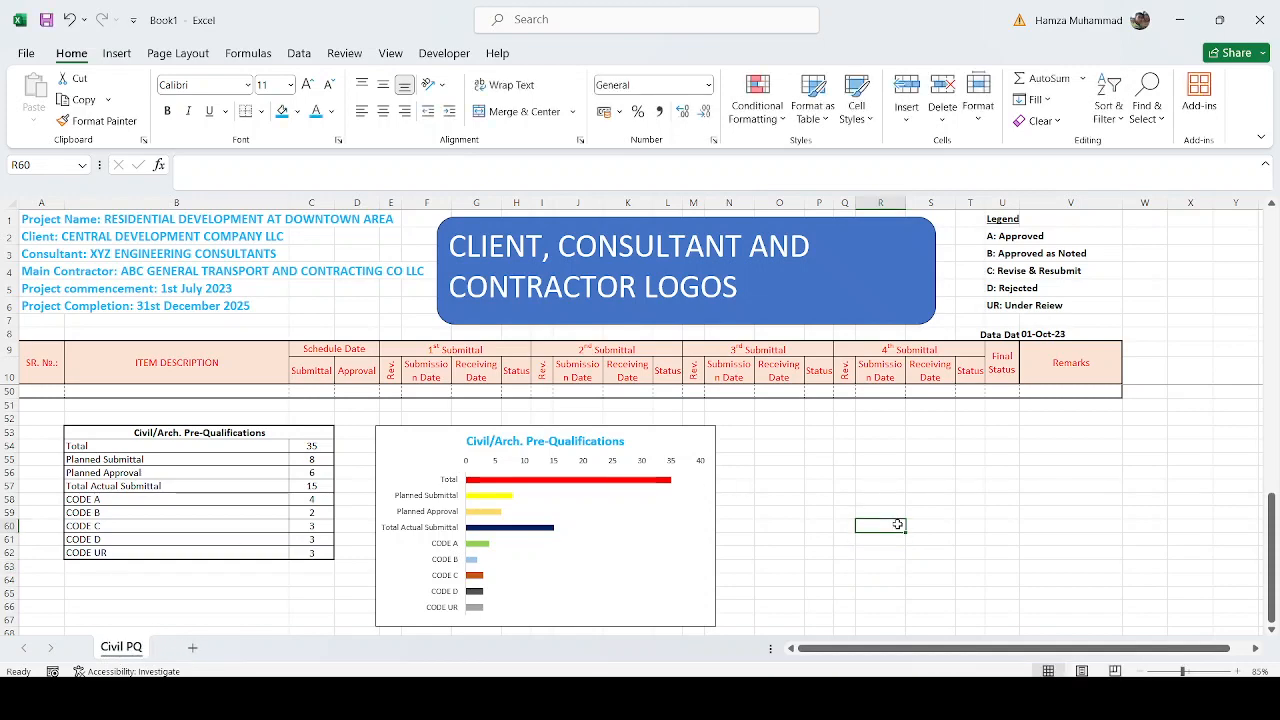
# Duplicate the Civil PQ sheet within the workbook, placing the copy directly after the original.
pyautogui.scroll(2, 897, 524)
pyautogui.scroll(5, 897, 524)
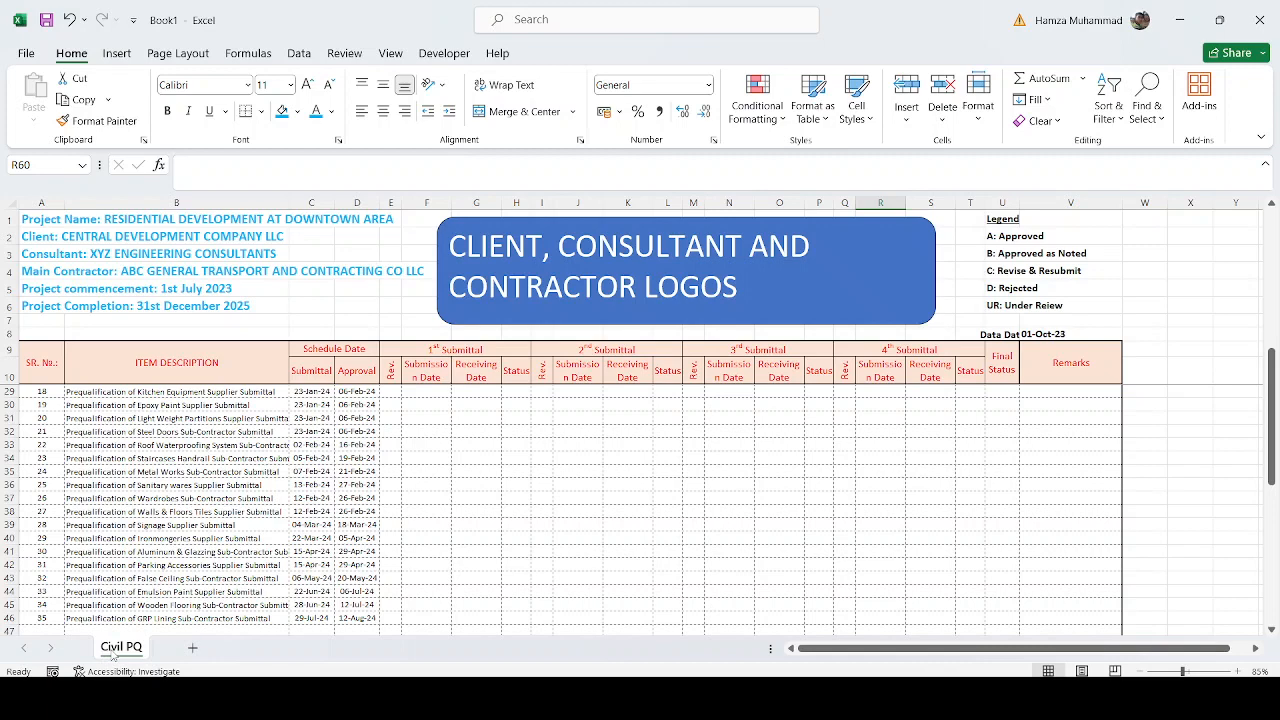
pyautogui.moveTo(190, 648); pyautogui.dragTo(154, 648)
# Rename the duplicated sheet as MEP PQ.
pyautogui.doubleClick(190, 648)
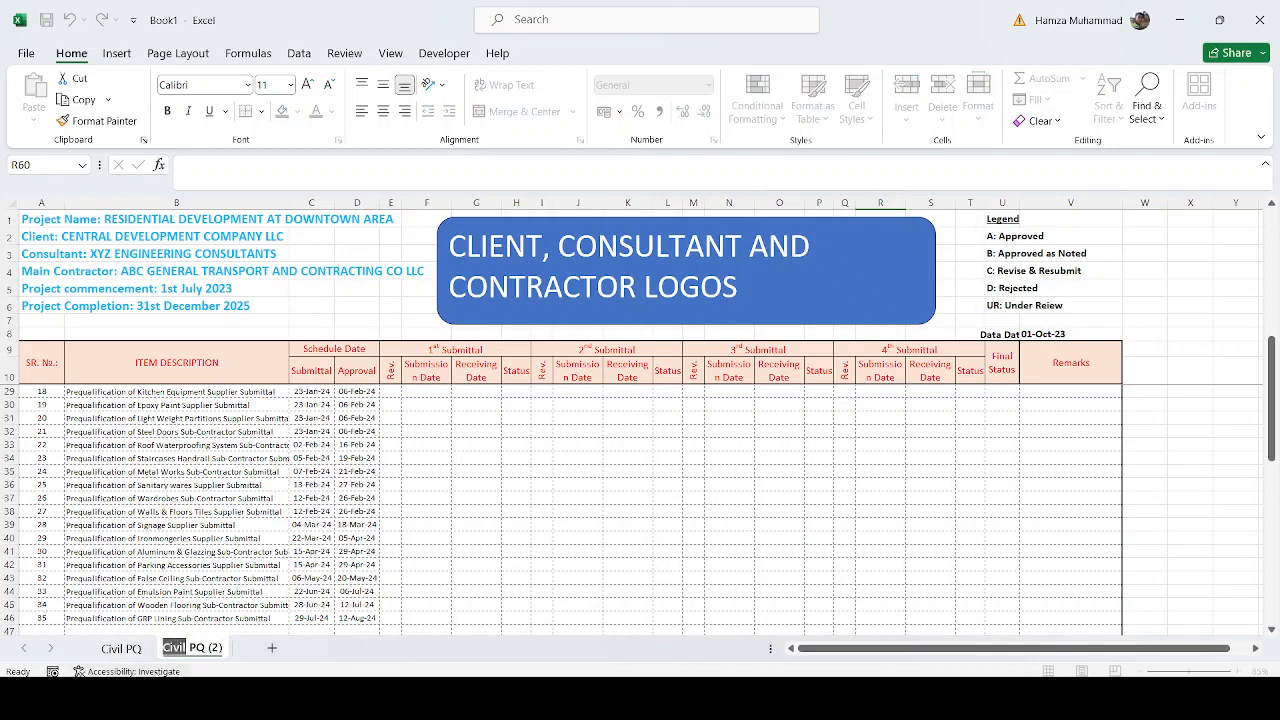
pyautogui.write('mep')
pyautogui.press('BackSpace')
pyautogui.press('BackSpace')
pyautogui.press('BackSpace')
pyautogui.write('MEP')
pyautogui.press('Return')
pyautogui.press('BackSpace')
pyautogui.press('BackSpace')
pyautogui.press('BackSpace')
pyautogui.press('BackSpace')
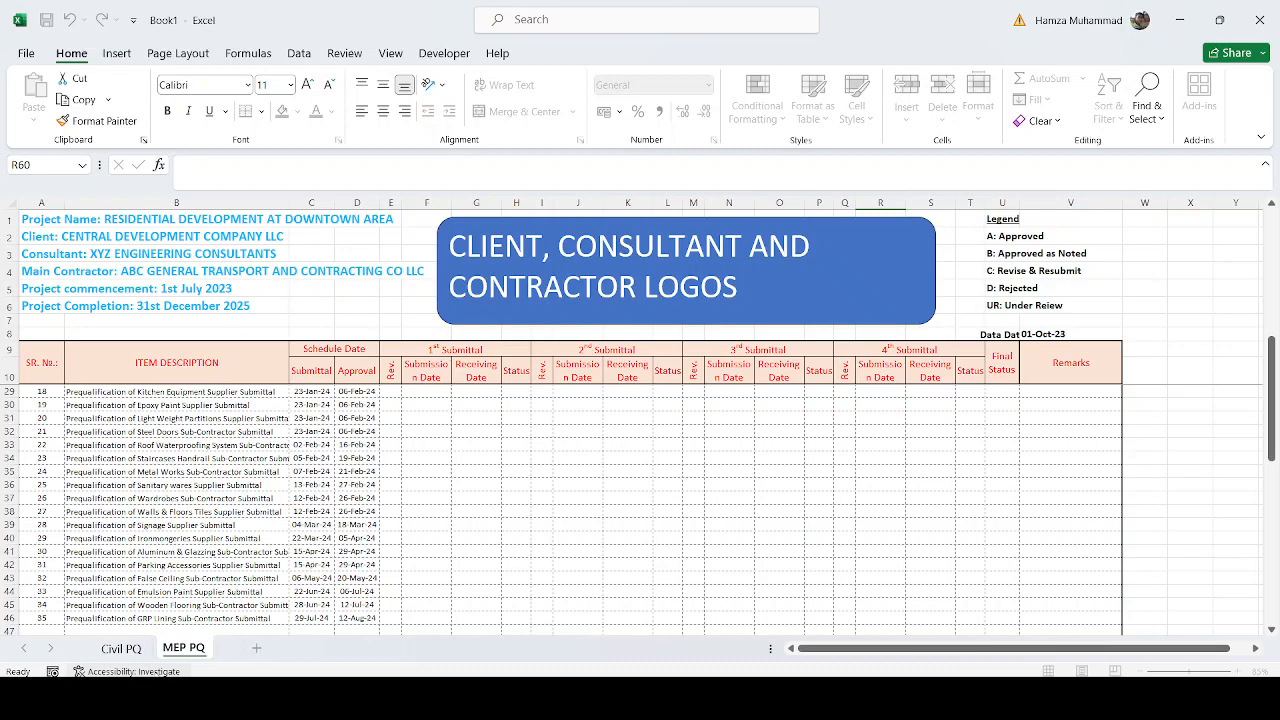
pyautogui.press('Return')
# Switch to Primavera P6 and hide the bottom details layout below the activity list.
pyautogui.scroll(6, 159, 630)
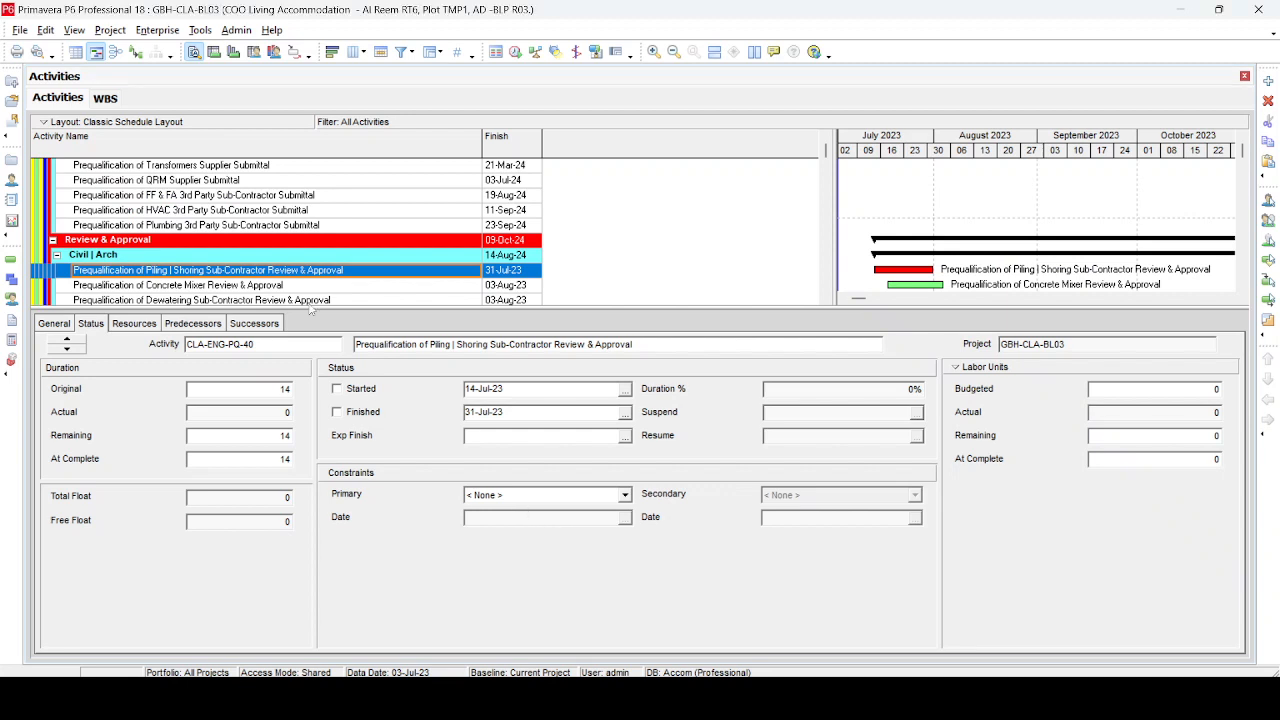
pyautogui.click(240, 225)
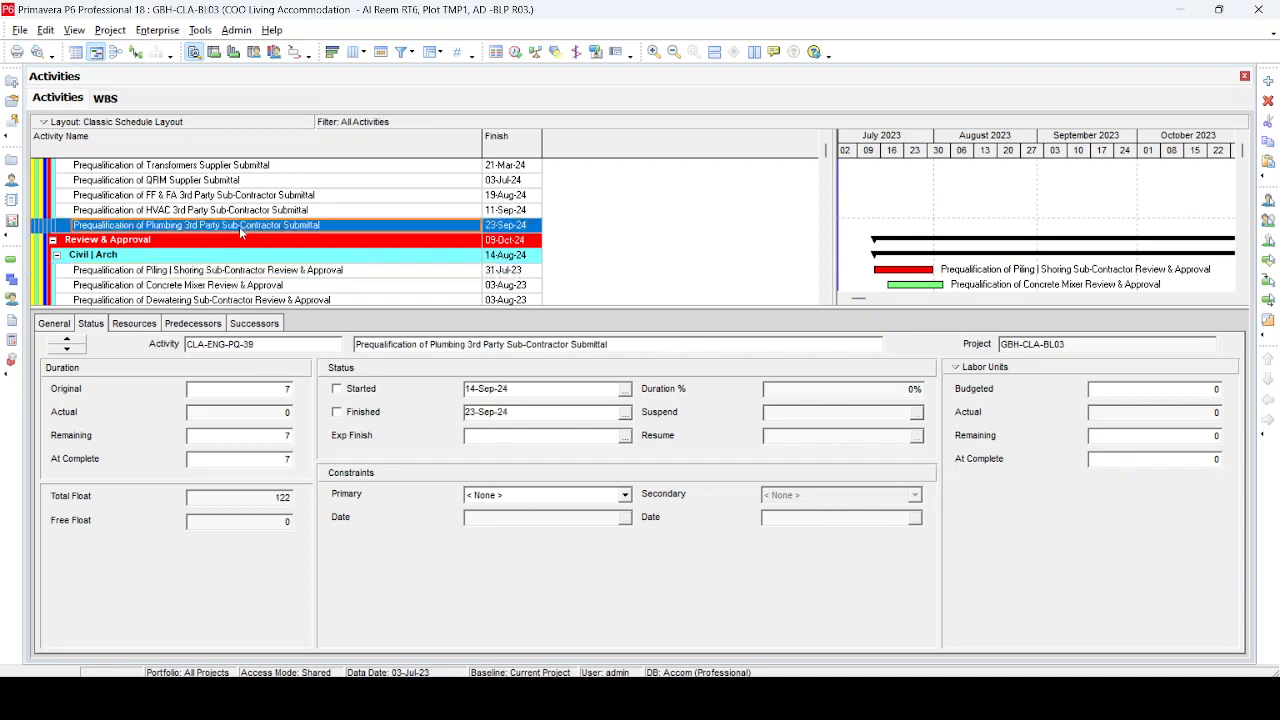
pyautogui.scroll(6, 240, 232)
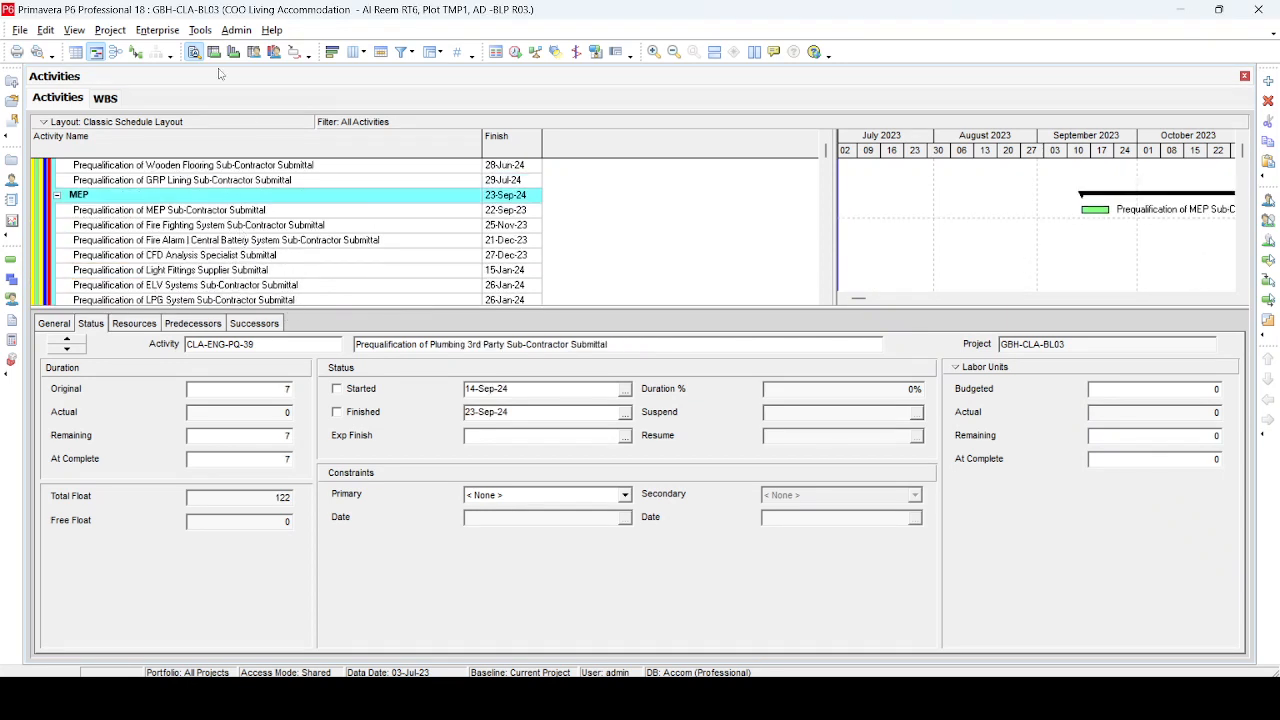
pyautogui.click(74, 30)
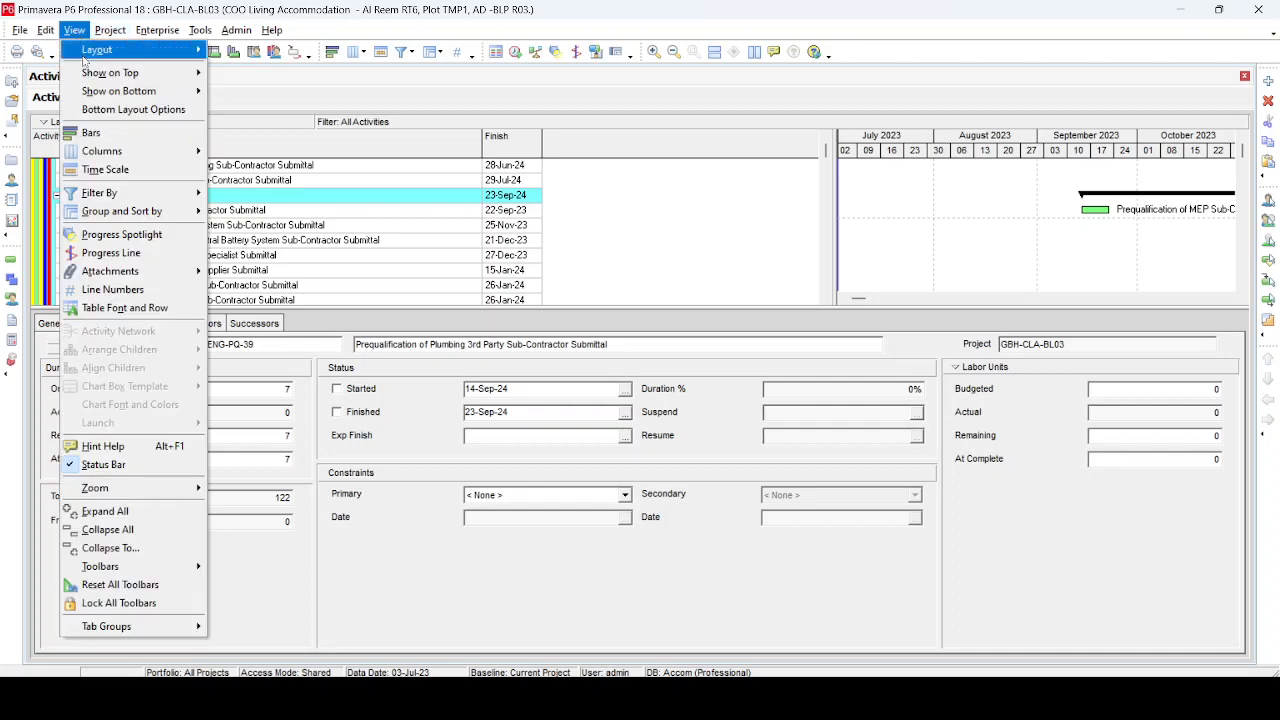
pyautogui.moveTo(87, 91)
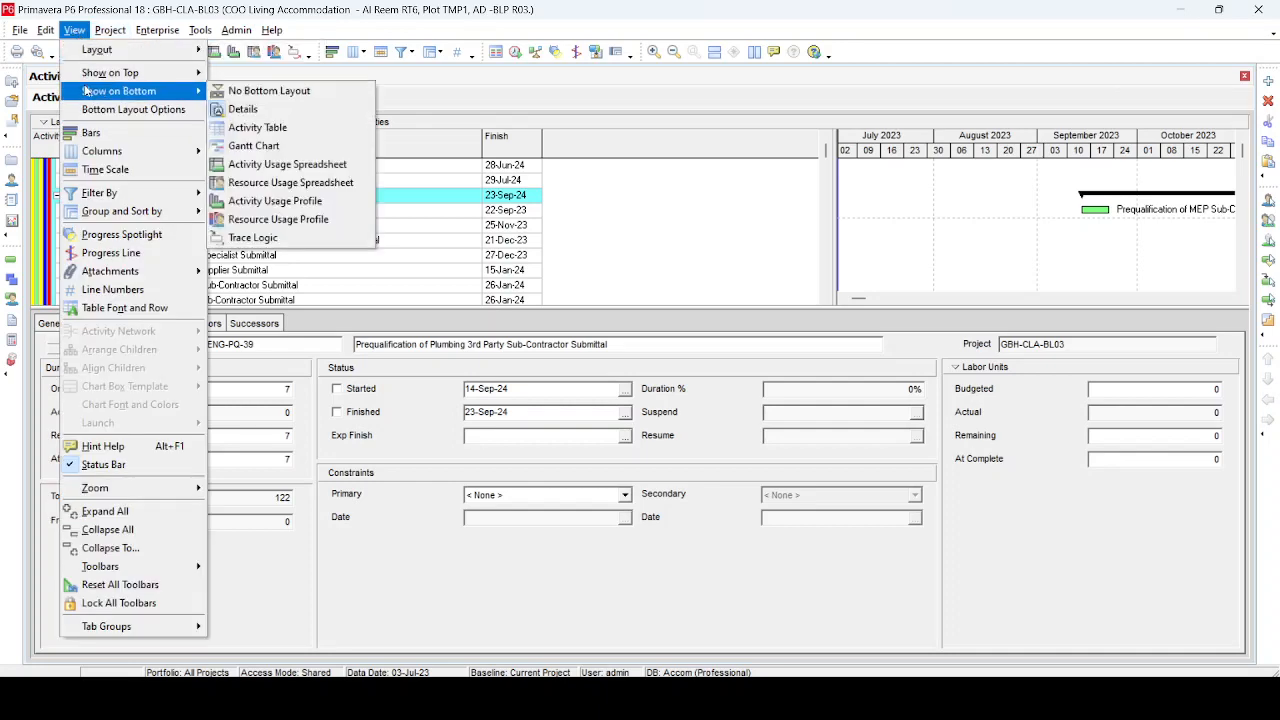
pyautogui.click(268, 90)
# Select and copy the MEP submittal activities from the MEP Sub-Contractor through the Plumbing 3rd Party Sub-Contractor.
pyautogui.scroll(4, 287, 335)
pyautogui.scroll(9, 287, 335)
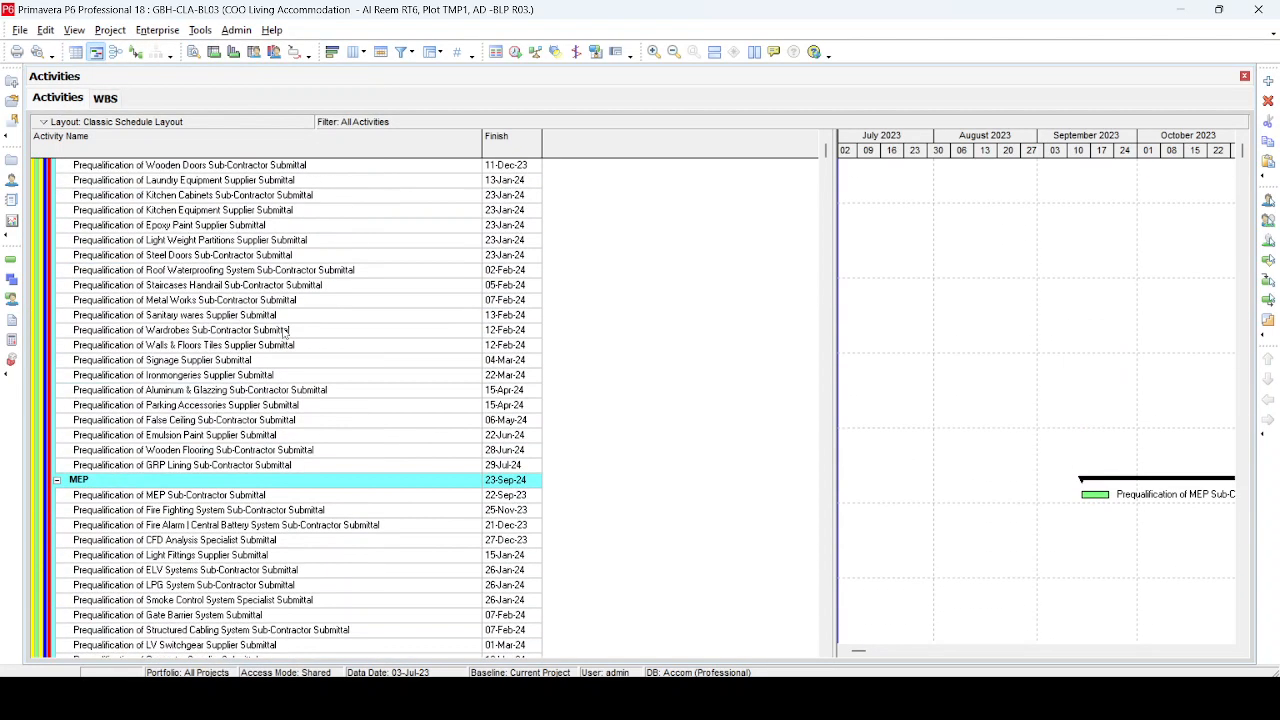
pyautogui.scroll(-9, 252, 390)
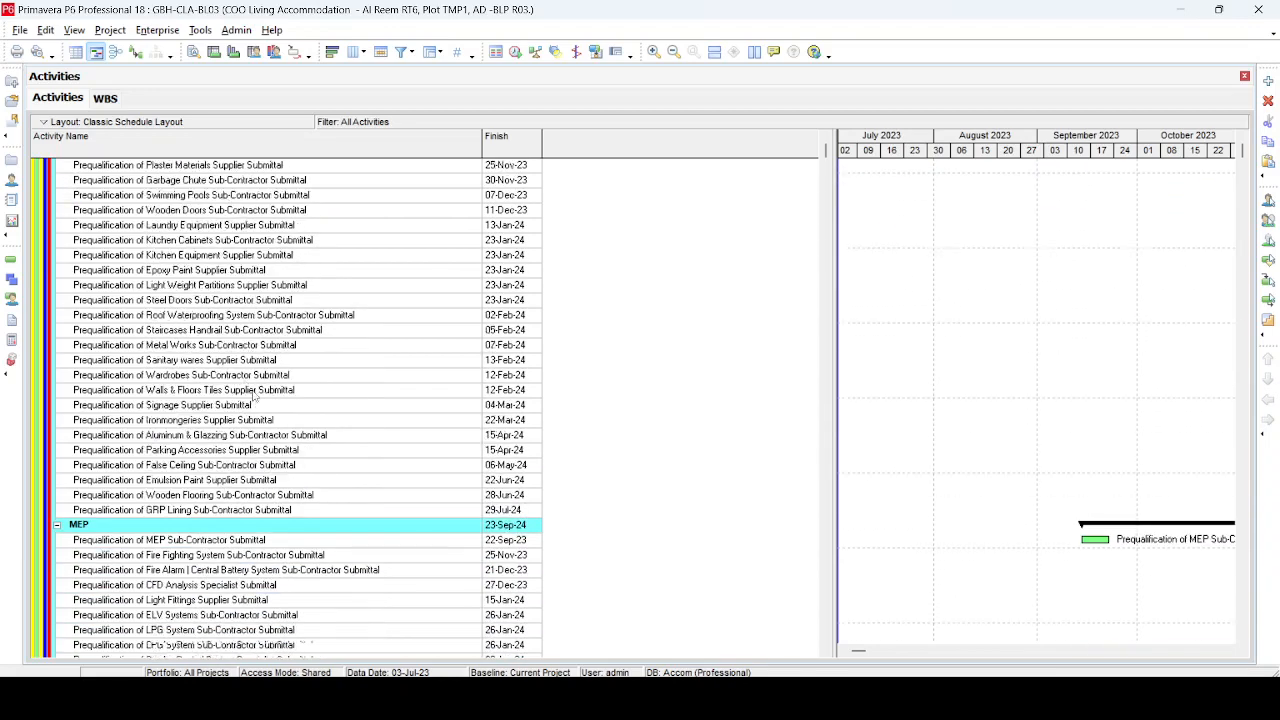
pyautogui.click(238, 347)
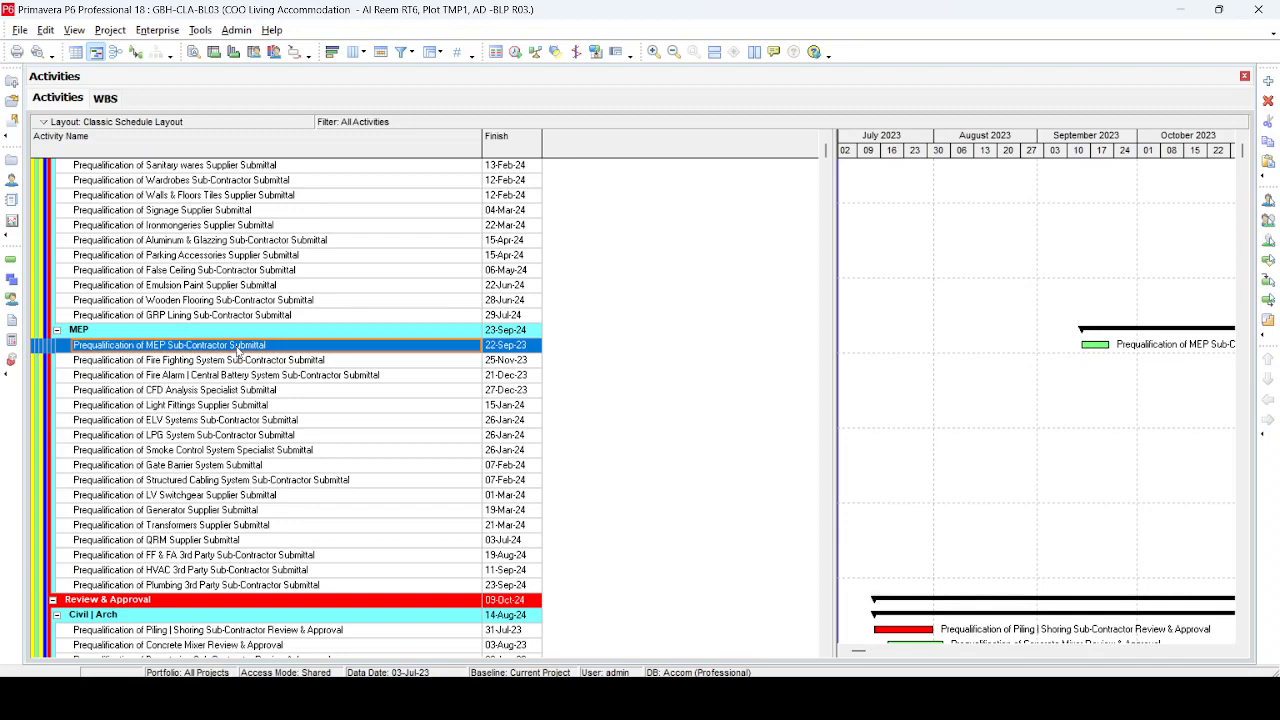
pyautogui.scroll(-1, 240, 352)
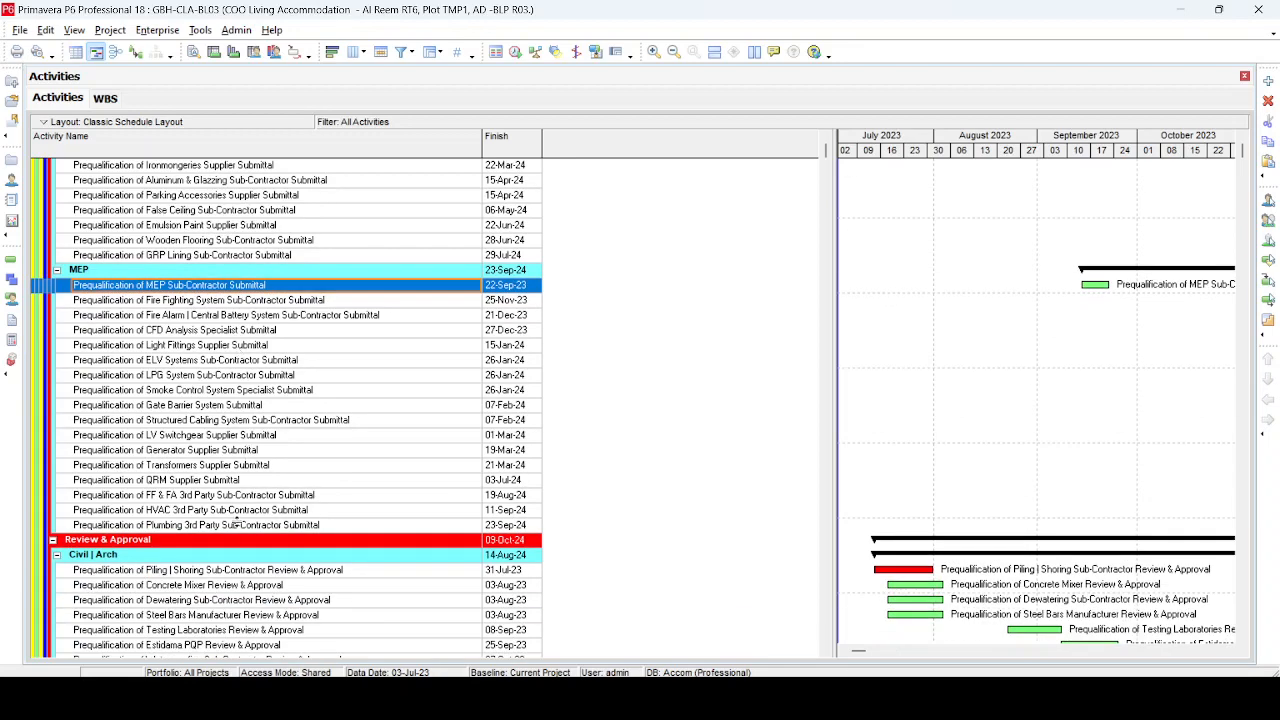
pyautogui.keyDown('shift'); pyautogui.click(242, 528); pyautogui.keyUp('shift')
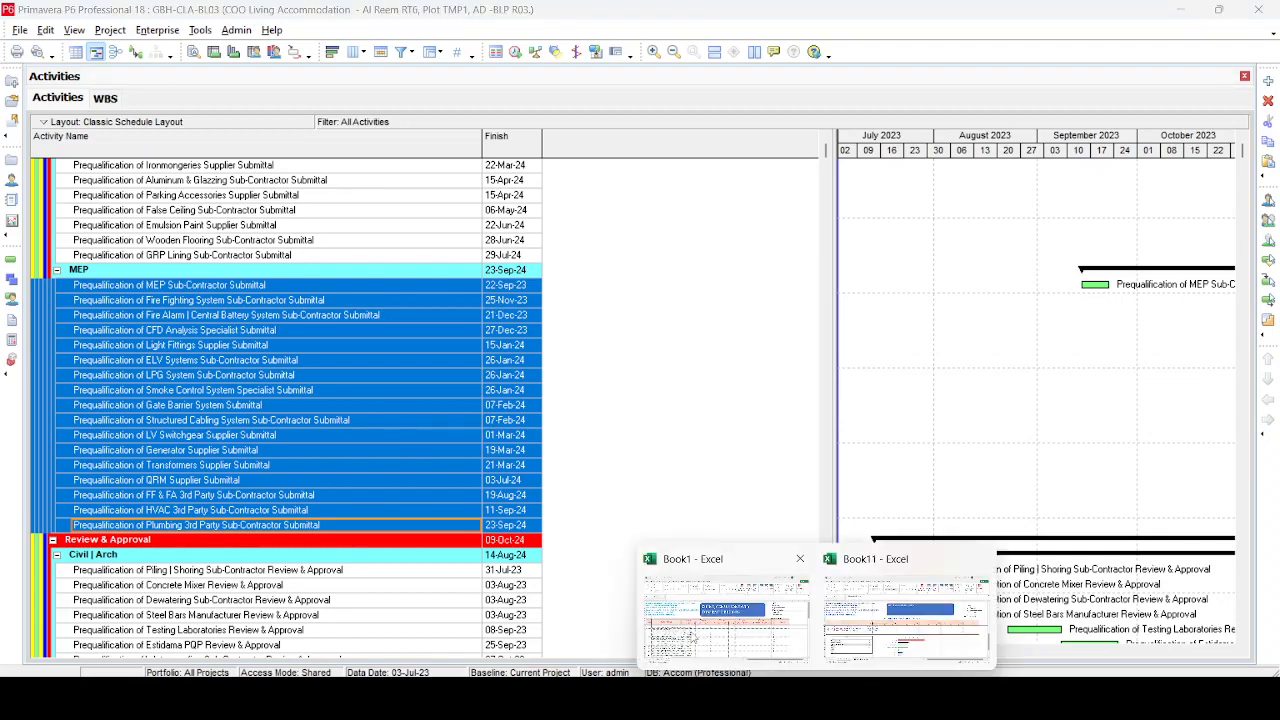
# Switch to the Book1 workbook in Excel and paste the copied activities at B77, below the chart on MEP PQ.
pyautogui.click(703, 641)
pyautogui.scroll(-15, 337, 545)
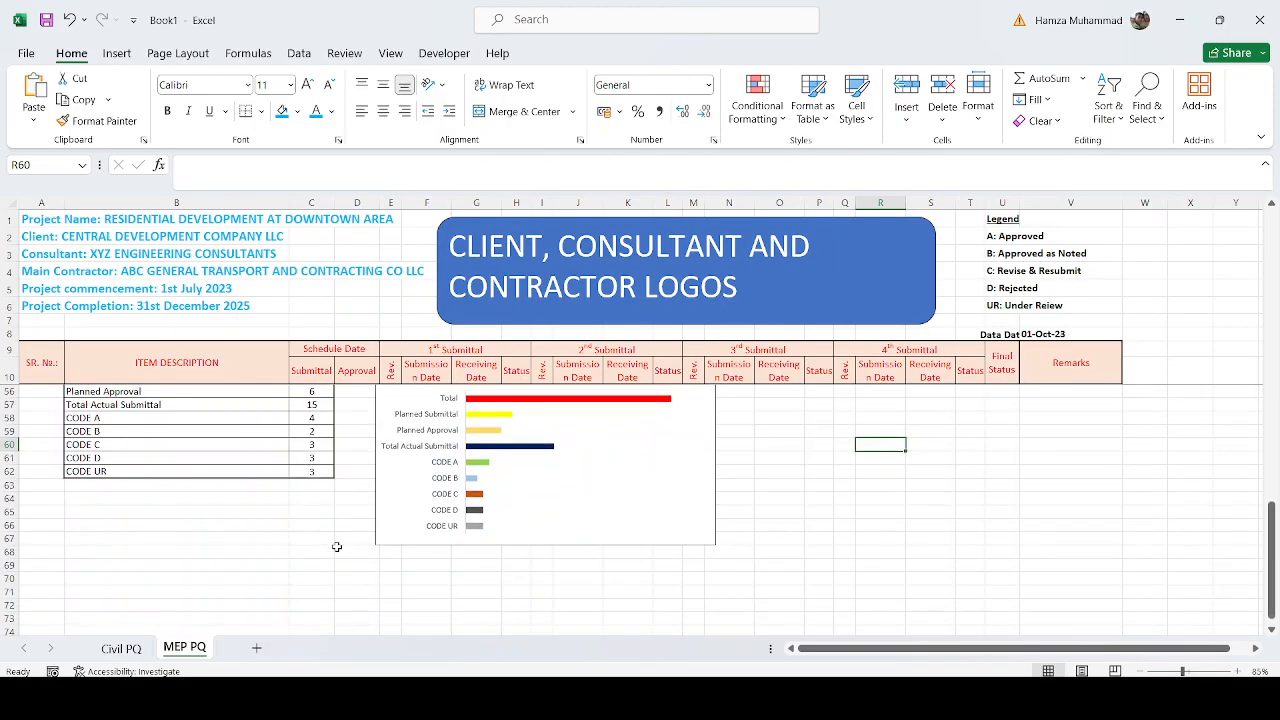
pyautogui.scroll(-3, 382, 576)
pyautogui.click(205, 552)
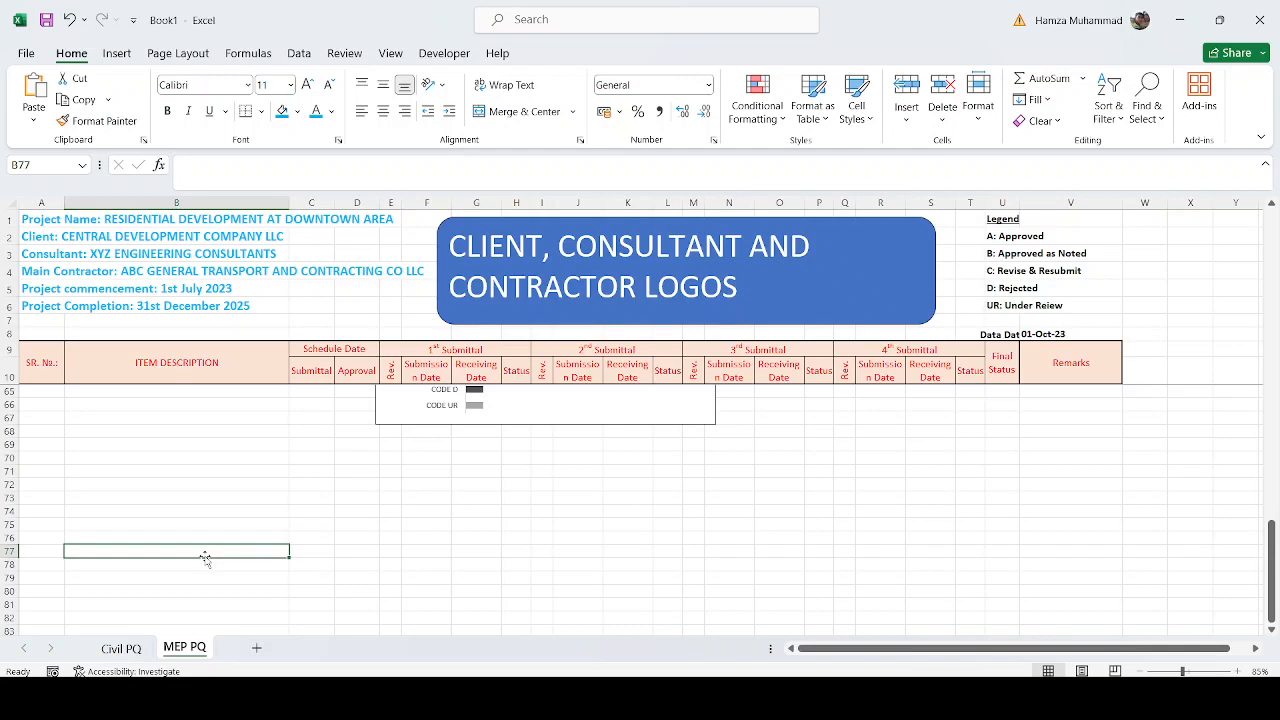
pyautogui.scroll(-3, 250, 555)
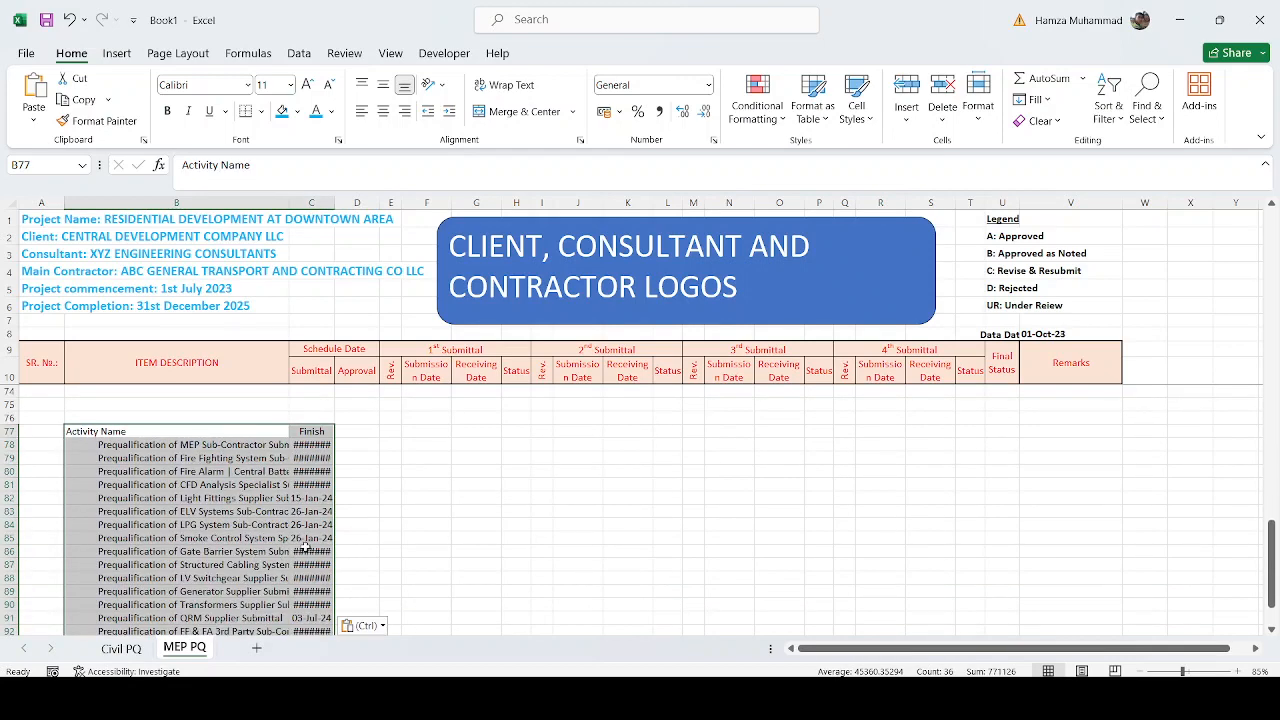
# Fill F78:F94 with =TRIM(B78) formulas that strip the leading spaces from the pasted activity names.
pyautogui.click(84, 444)
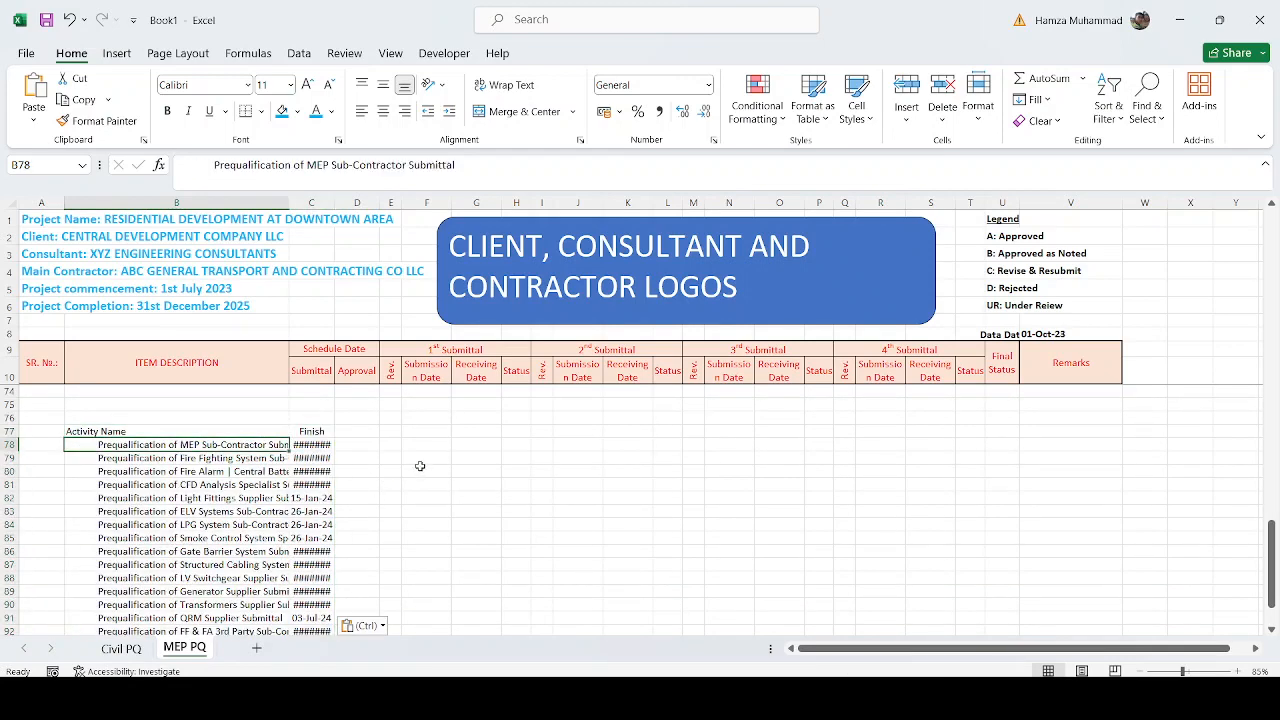
pyautogui.moveTo(425, 445); pyautogui.dragTo(419, 622)
pyautogui.scroll(-3, 422, 620)
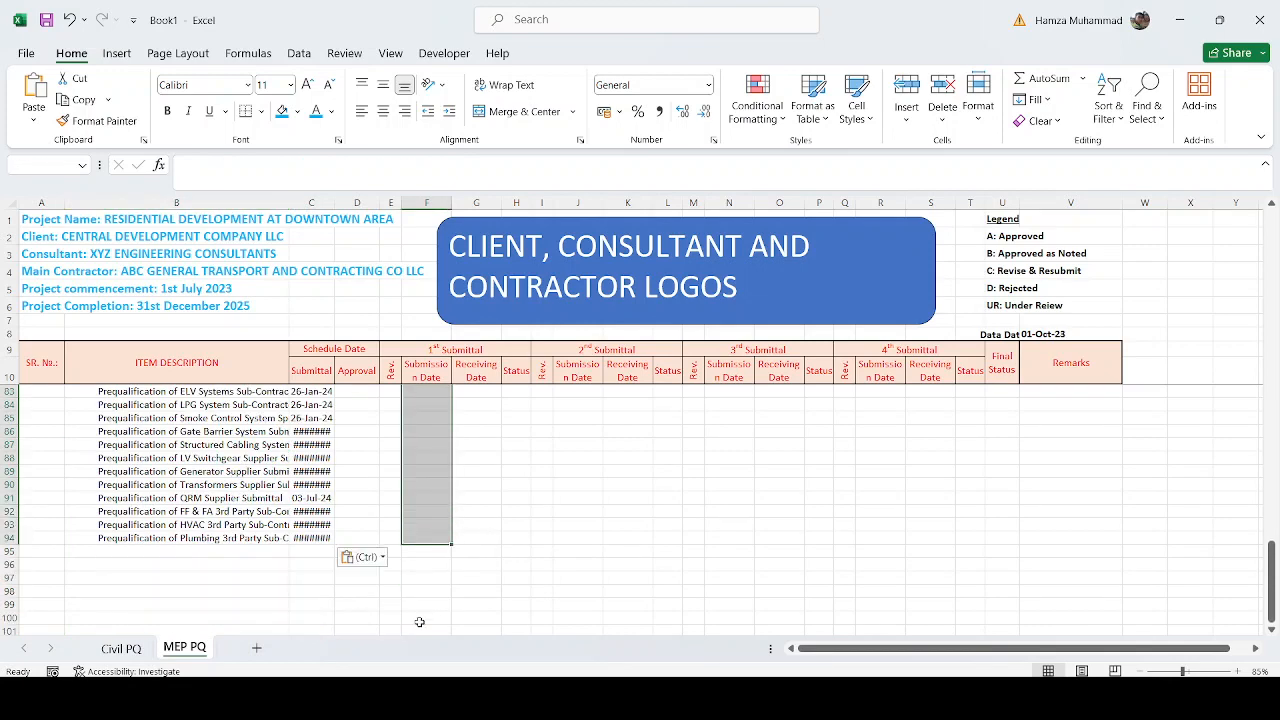
pyautogui.write('=TRIM(')
pyautogui.press('Left')
pyautogui.press('Left')
pyautogui.press('Left')
pyautogui.press('Left')
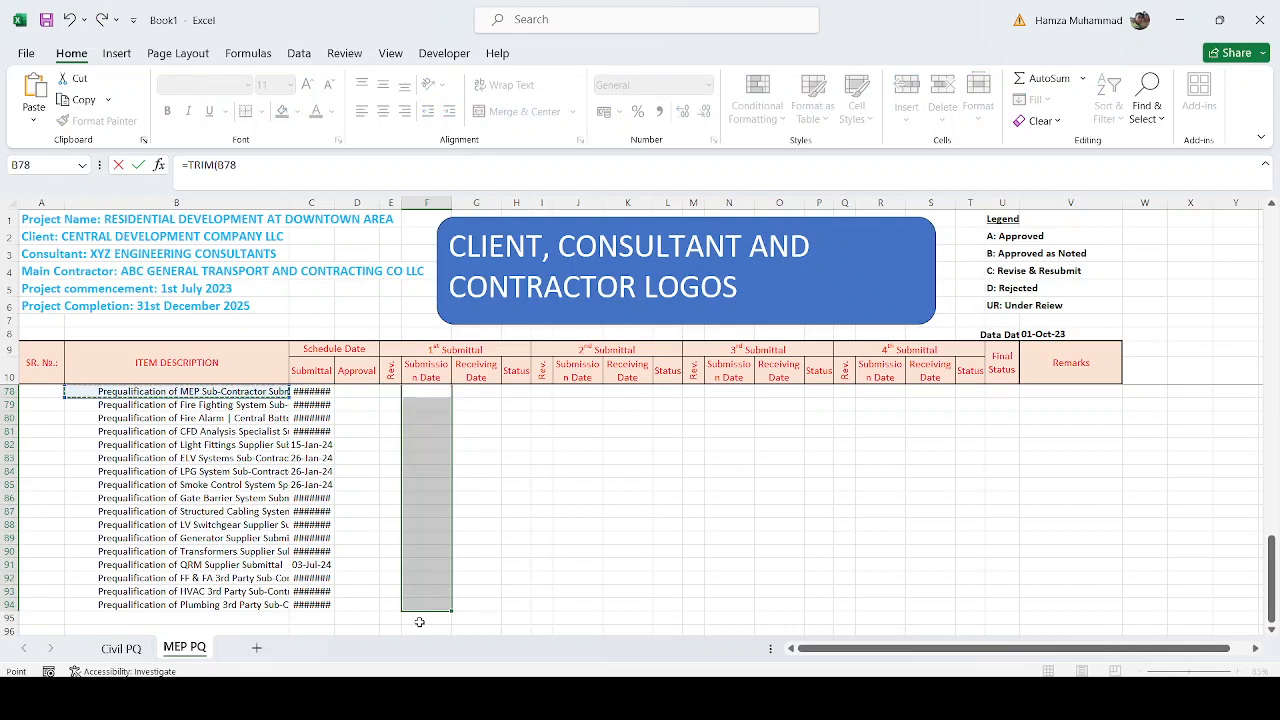
pyautogui.hotkey('ctrl', 'Return')
# Convert the TRIM results in F78:F94 to plain values and paste them over the activity names starting at B78.
pyautogui.hotkey('ctrl', 'c')
pyautogui.scroll(-1, 463, 518)
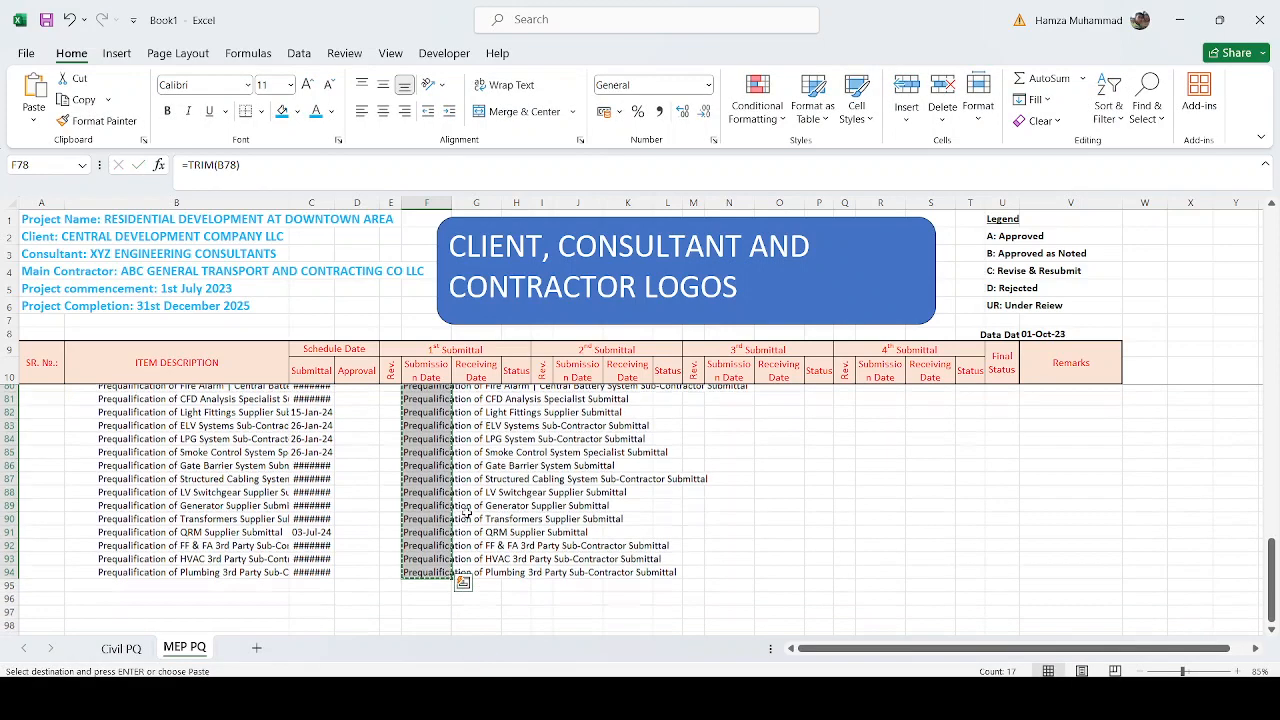
pyautogui.scroll(3, 463, 518)
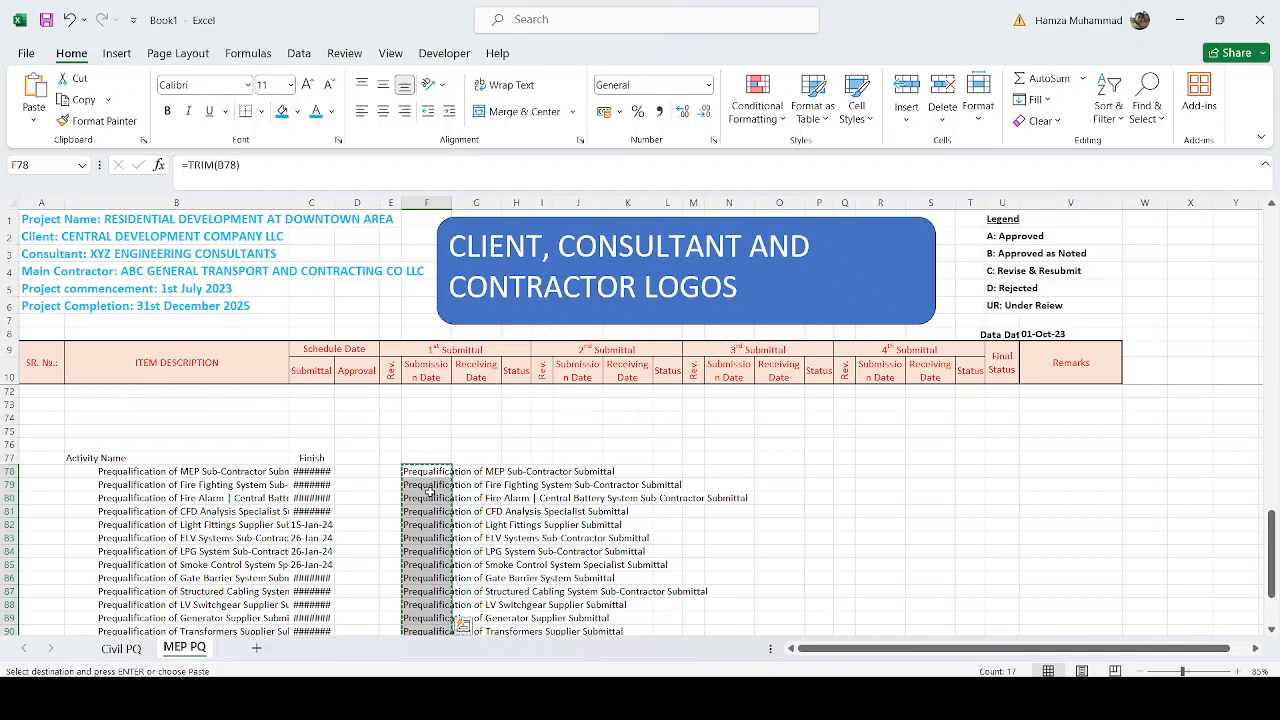
pyautogui.rightClick(432, 494)
pyautogui.click(497, 128)
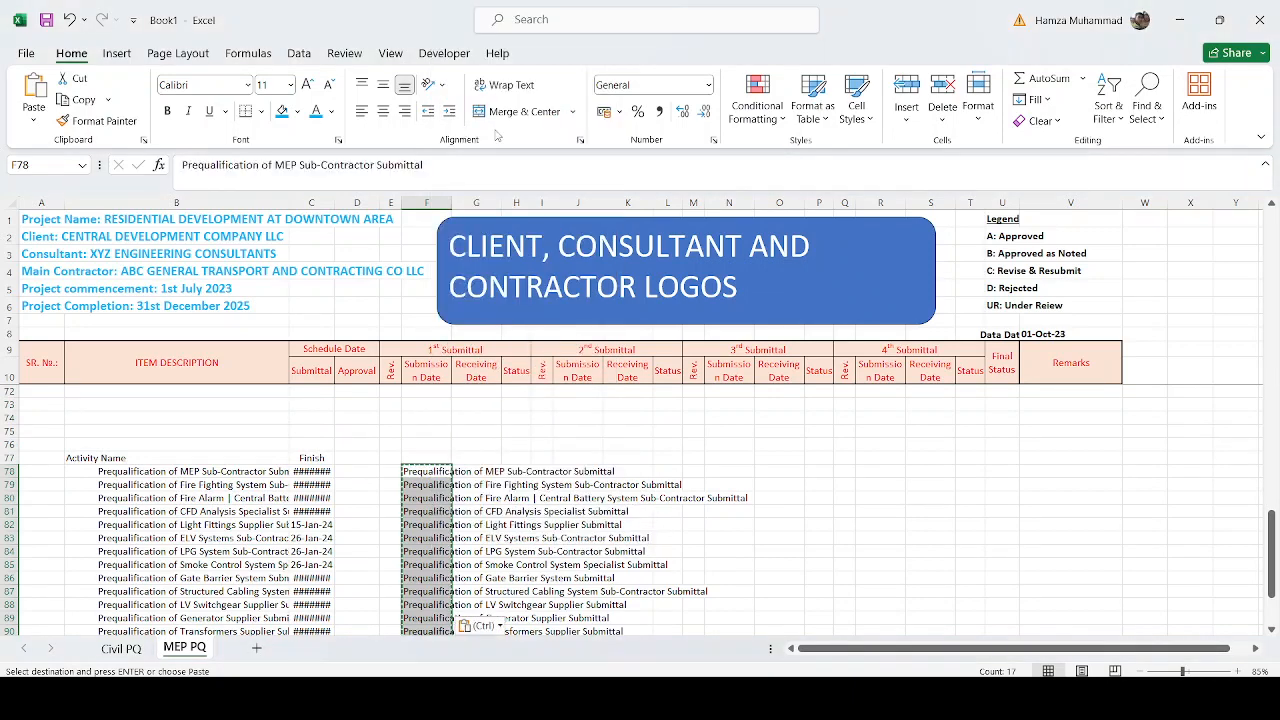
pyautogui.click(116, 477)
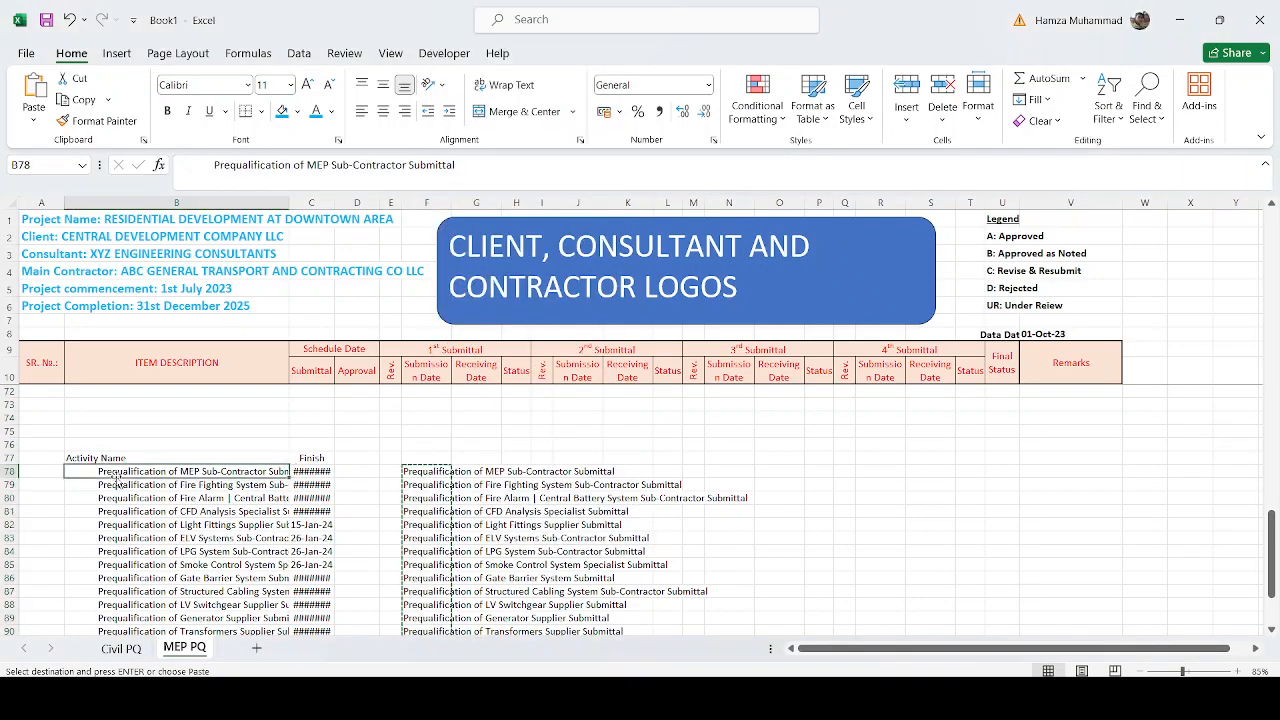
pyautogui.press('Return')
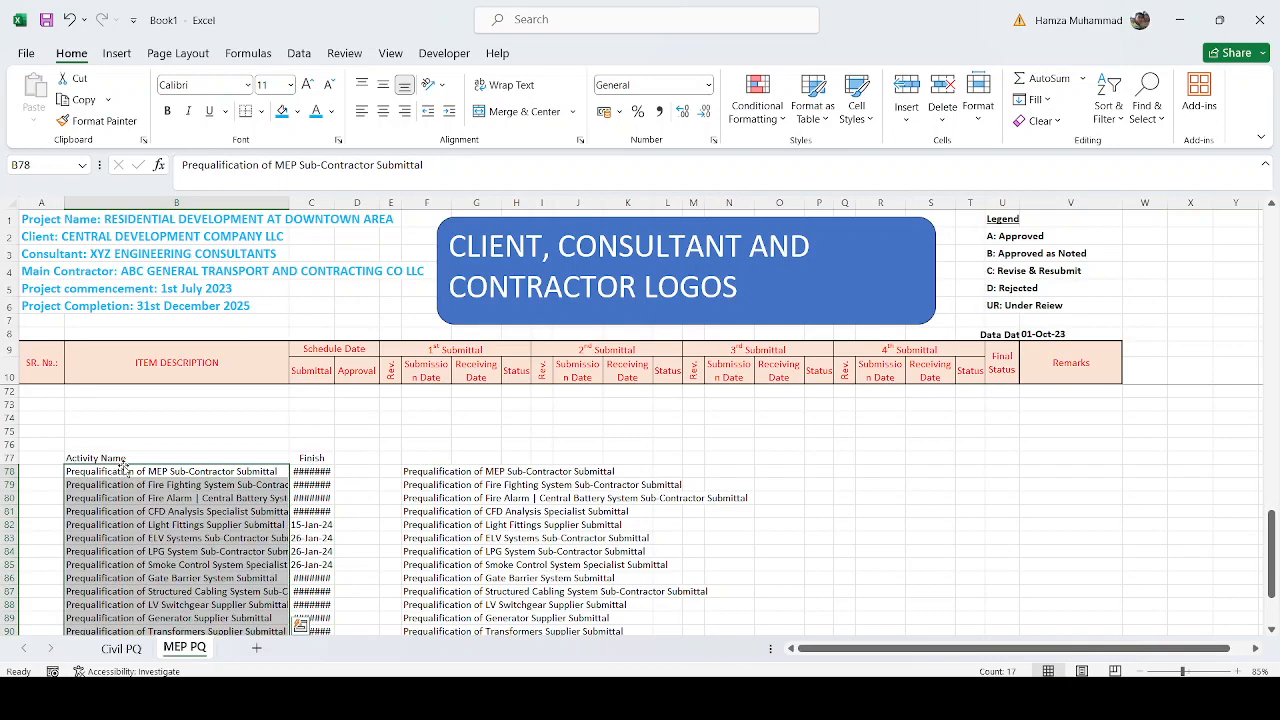
# Clear the civil item descriptions and scheduled submittal dates in B12:C46 of the MEP PQ log.
pyautogui.scroll(20, 120, 470)
pyautogui.moveTo(95, 405); pyautogui.dragTo(550, 462)
pyautogui.moveTo(734, 465); pyautogui.dragTo(318, 593)
pyautogui.press('Delete')
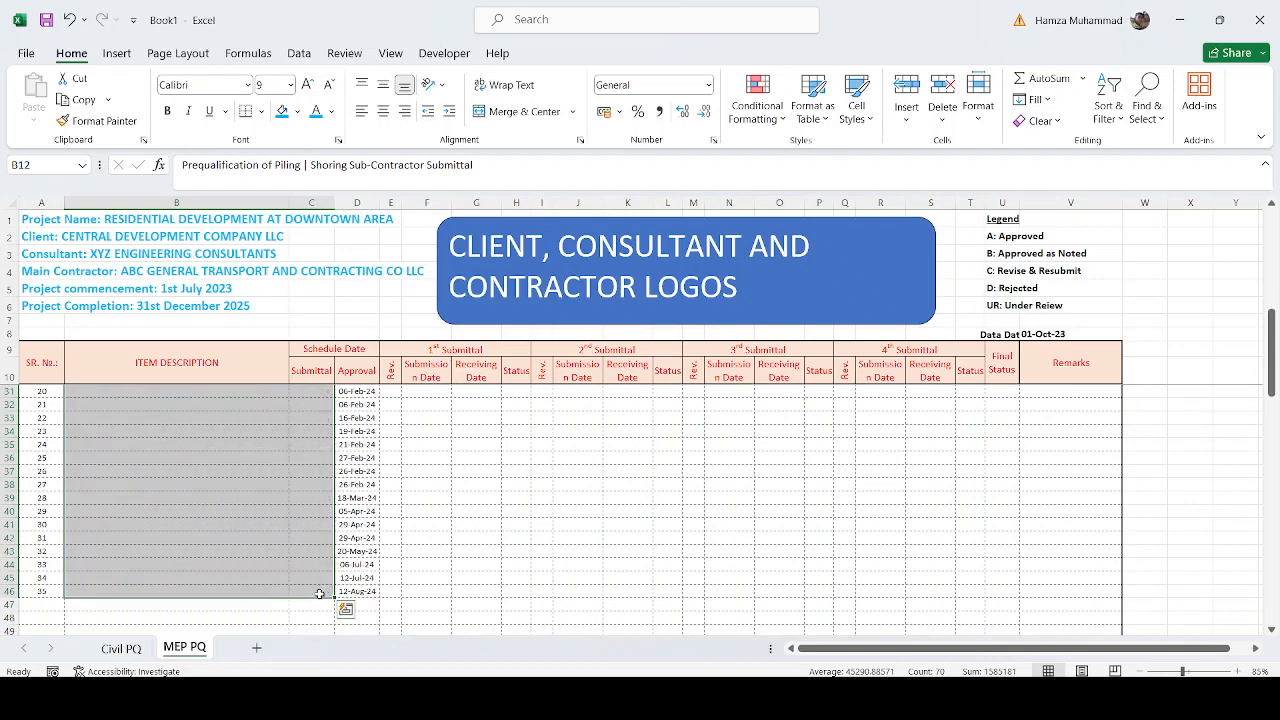
# Clear the copied 1st to 4th submittal entries in columns F to T, starting at row 12.
pyautogui.scroll(6, 450, 560)
pyautogui.moveTo(420, 408); pyautogui.dragTo(977, 600)
pyautogui.press('Delete')
# Copy the MEP activity names and finish dates in B78:C94 and paste them into the log at B12.
pyautogui.scroll(-9, 177, 608)
pyautogui.scroll(-12, 172, 494)
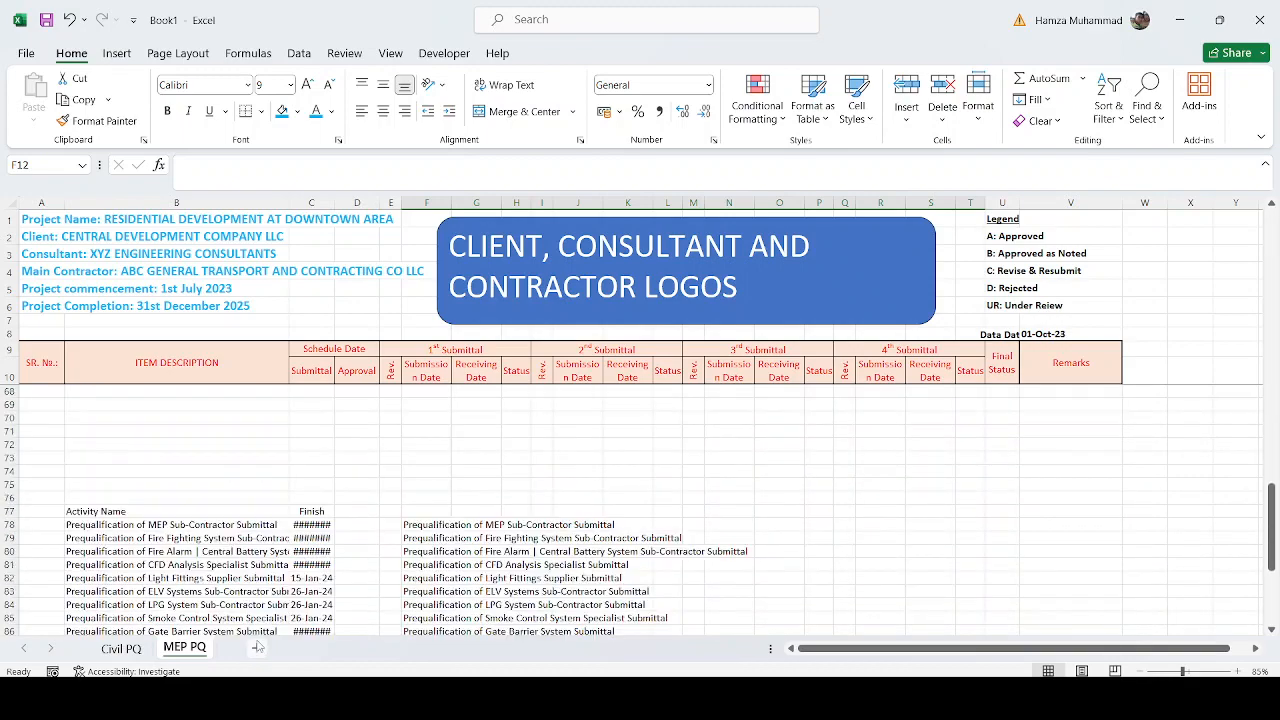
pyautogui.moveTo(133, 449); pyautogui.dragTo(308, 640)
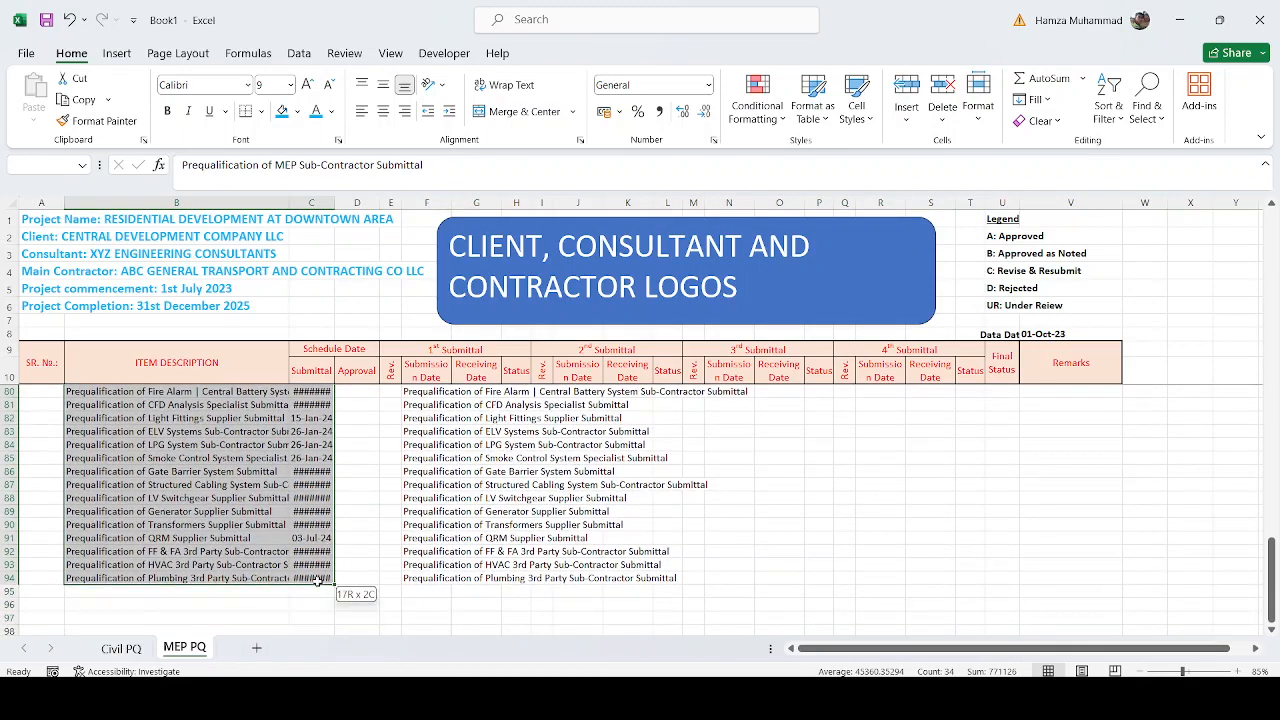
pyautogui.hotkey('ctrl', 'c')
pyautogui.scroll(20, 175, 410)
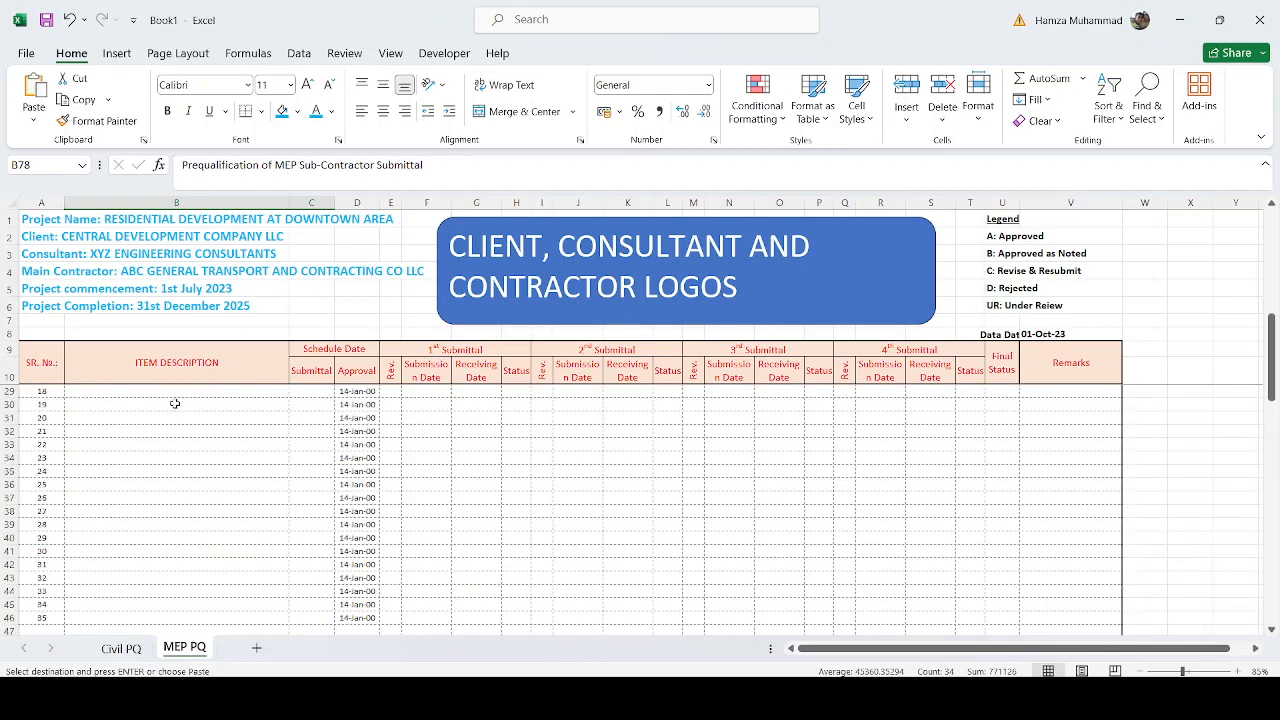
pyautogui.click(88, 405)
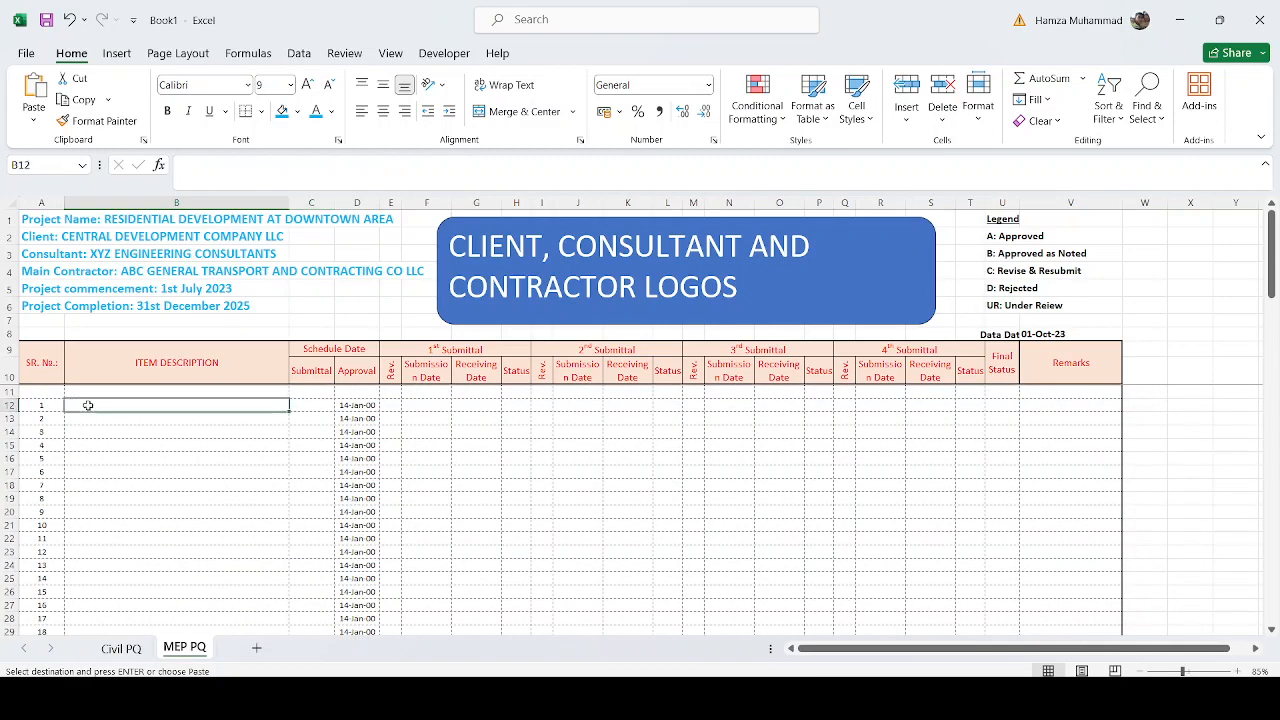
pyautogui.hotkey('ctrl', 'v')
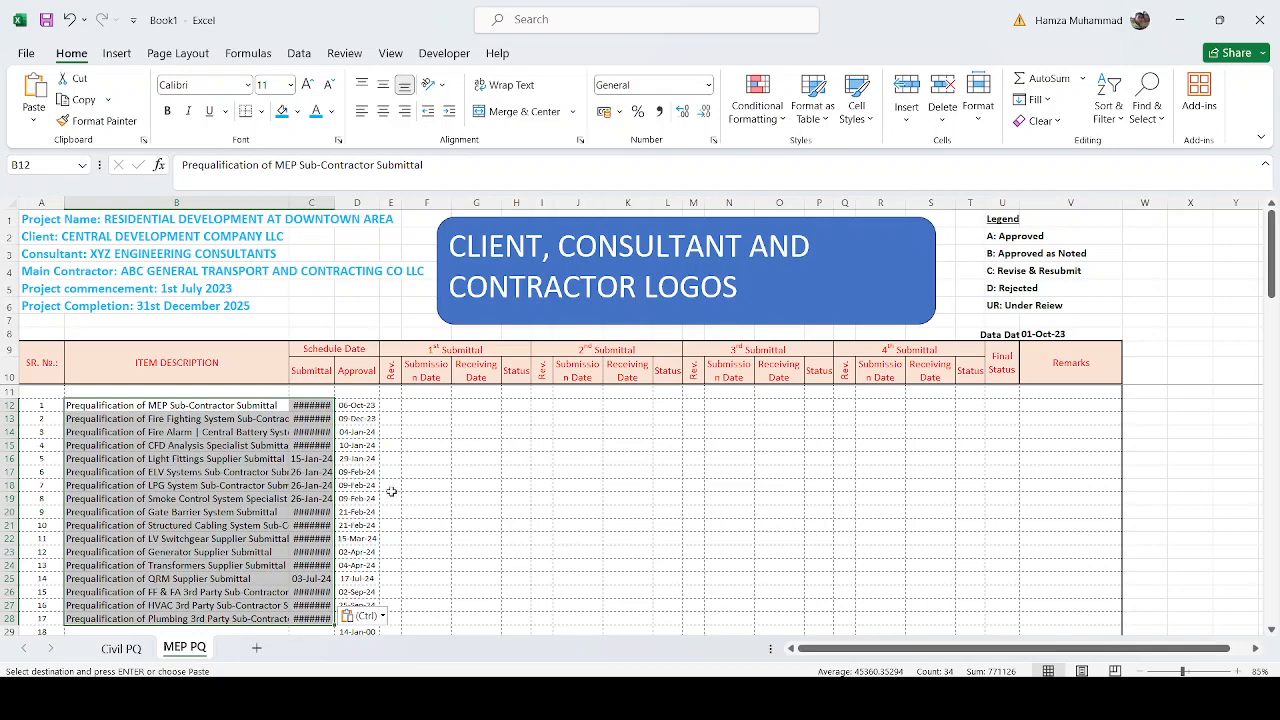
# Set the font size of the pasted MEP descriptions and submittal dates to 9.
pyautogui.click(278, 86)
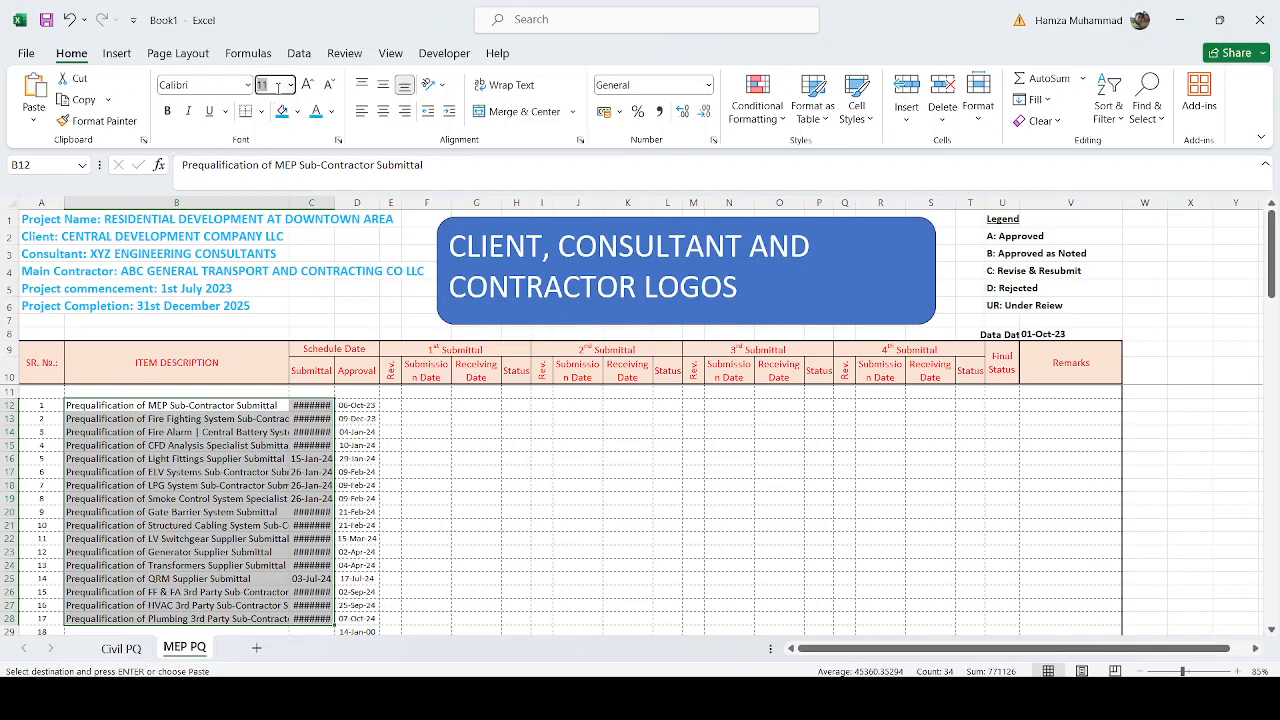
pyautogui.write('9')
pyautogui.press('Return')
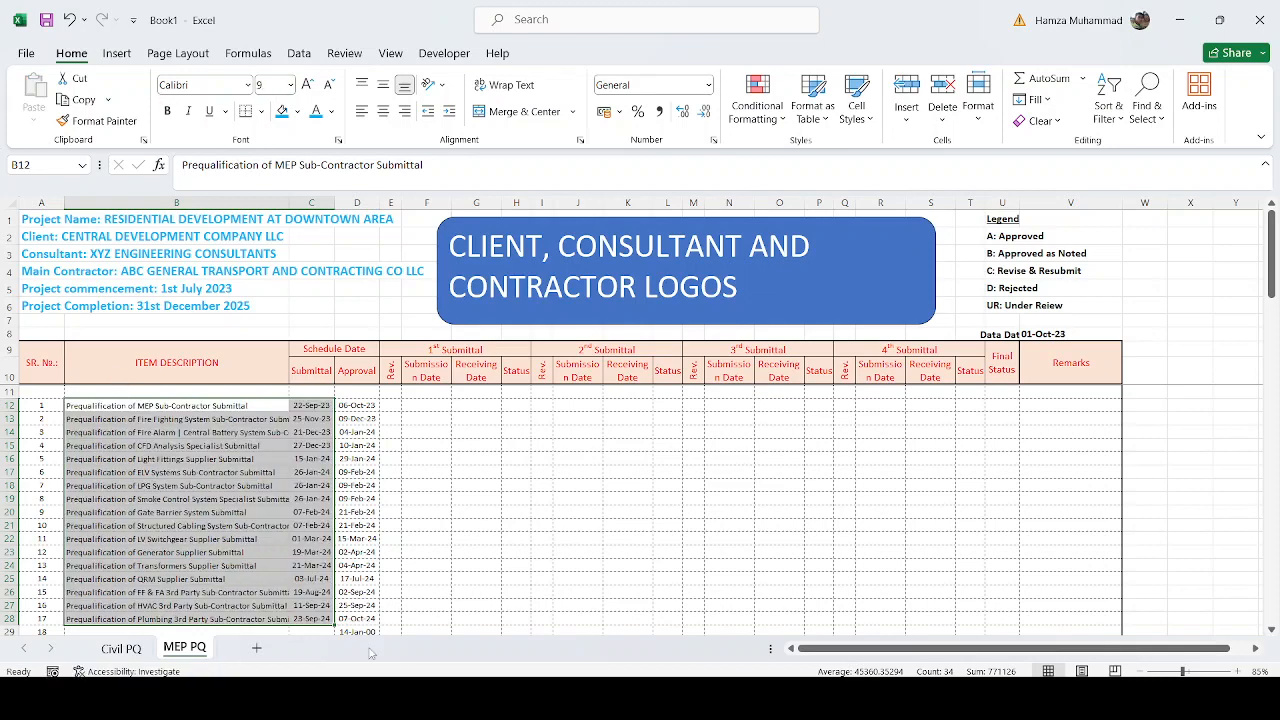
pyautogui.click(462, 574)
# Copy the formatting of the empty log row B36:D36 onto the MEP item rows starting at B12.
pyautogui.scroll(-4, 401, 499)
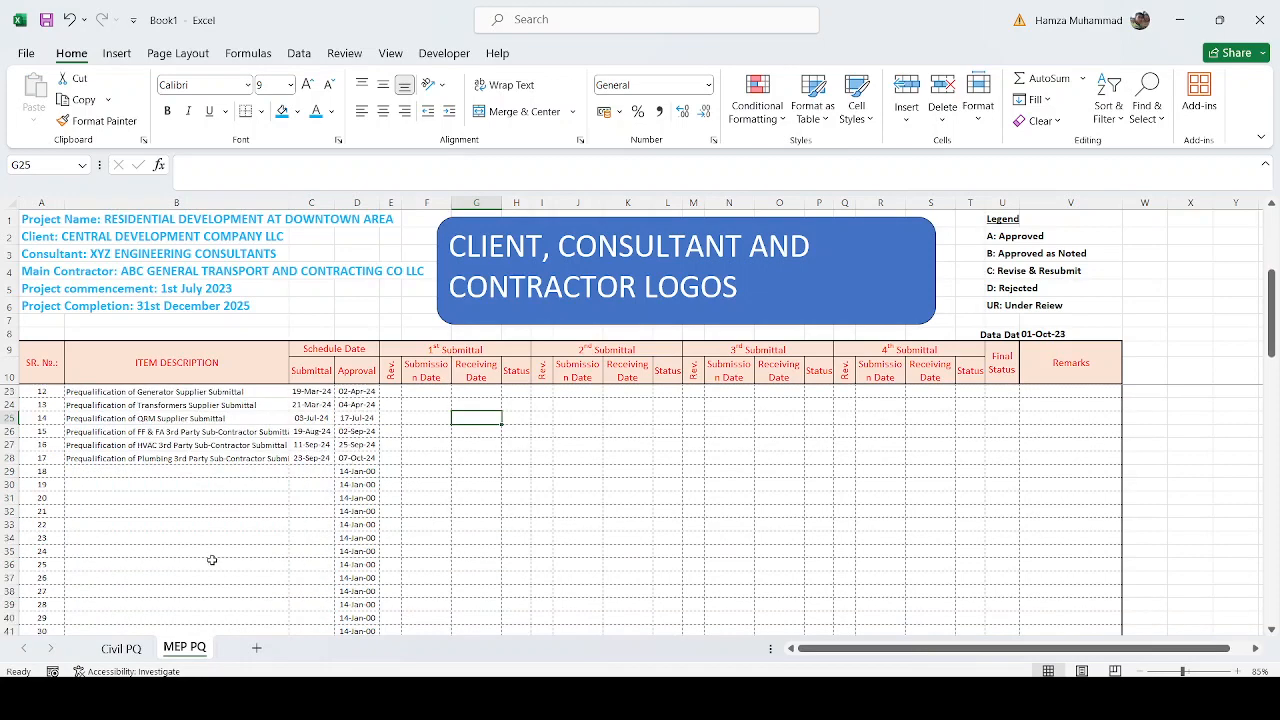
pyautogui.moveTo(212, 560); pyautogui.dragTo(362, 564)
pyautogui.click(98, 120)
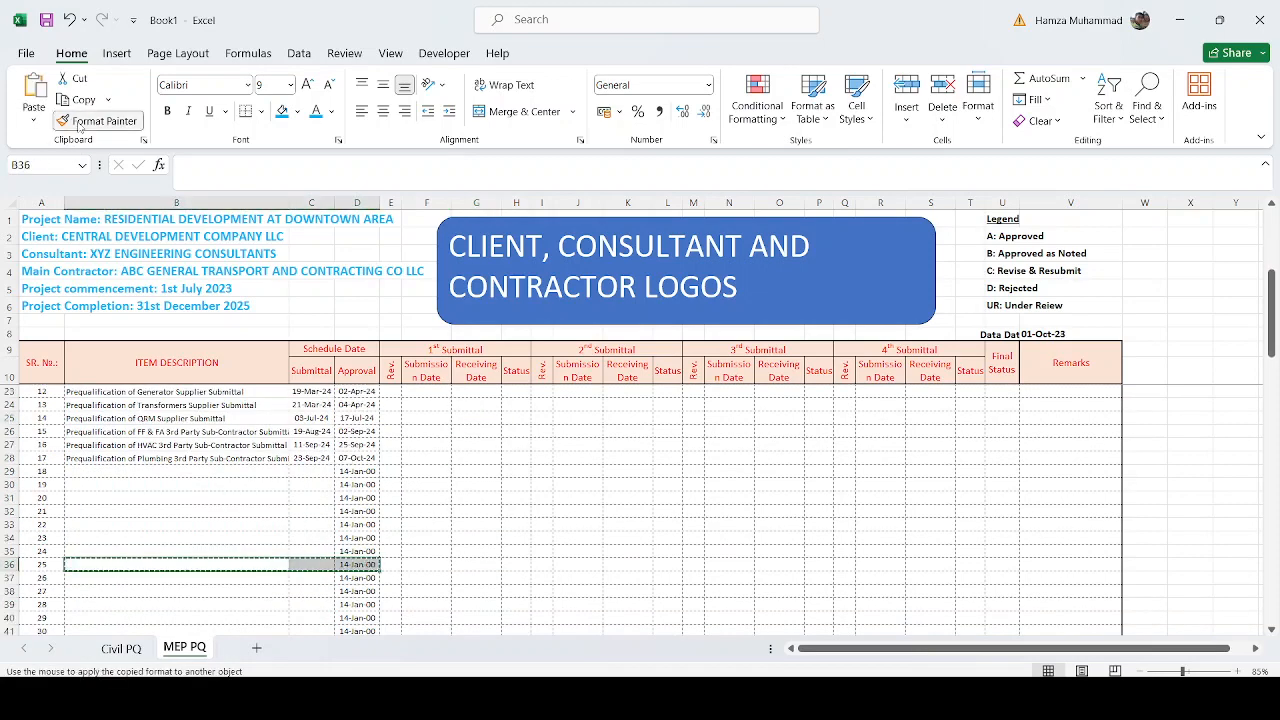
pyautogui.scroll(4, 182, 552)
pyautogui.moveTo(100, 406)
pyautogui.mouseDown()
pyautogui.moveTo(290, 482)
pyautogui.moveTo(293, 622)
pyautogui.moveTo(437, 611)
pyautogui.moveTo(410, 560)
pyautogui.mouseUp()
# Clear the leftover approval date formulas from the unused log rows in column D, starting at D29.
pyautogui.moveTo(365, 431); pyautogui.dragTo(366, 632)
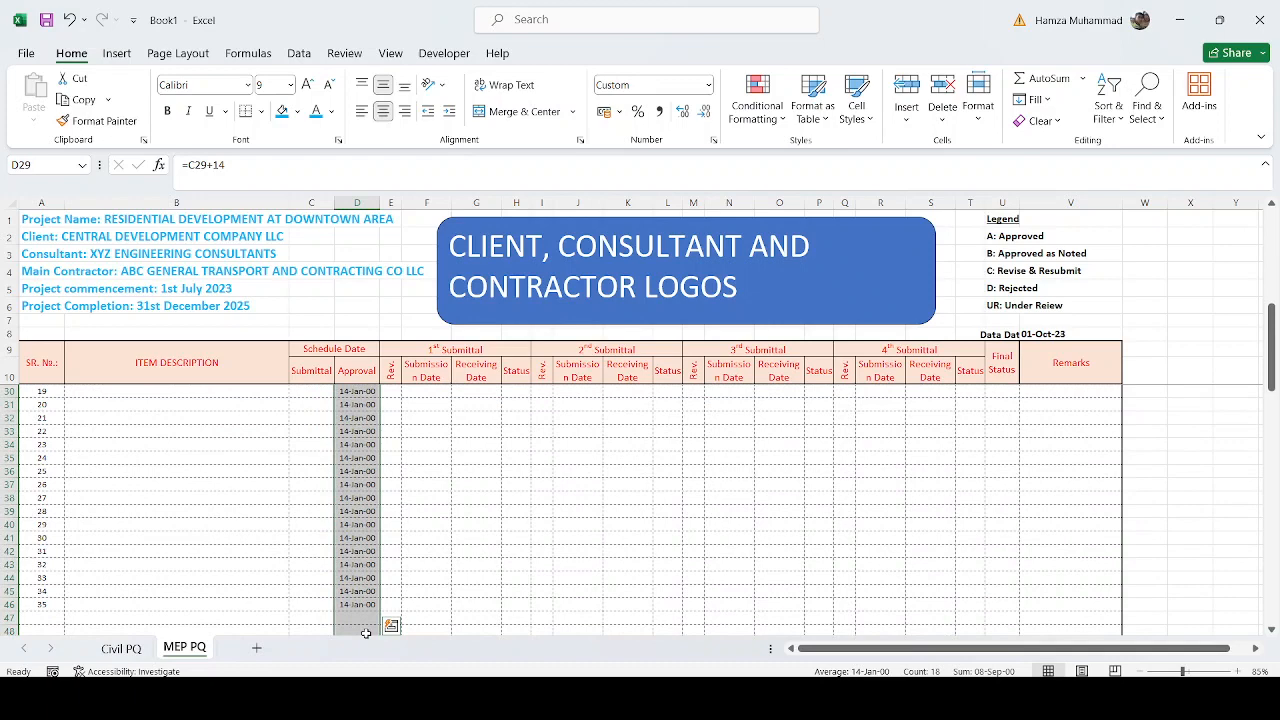
pyautogui.press('Delete')
pyautogui.scroll(2, 366, 600)
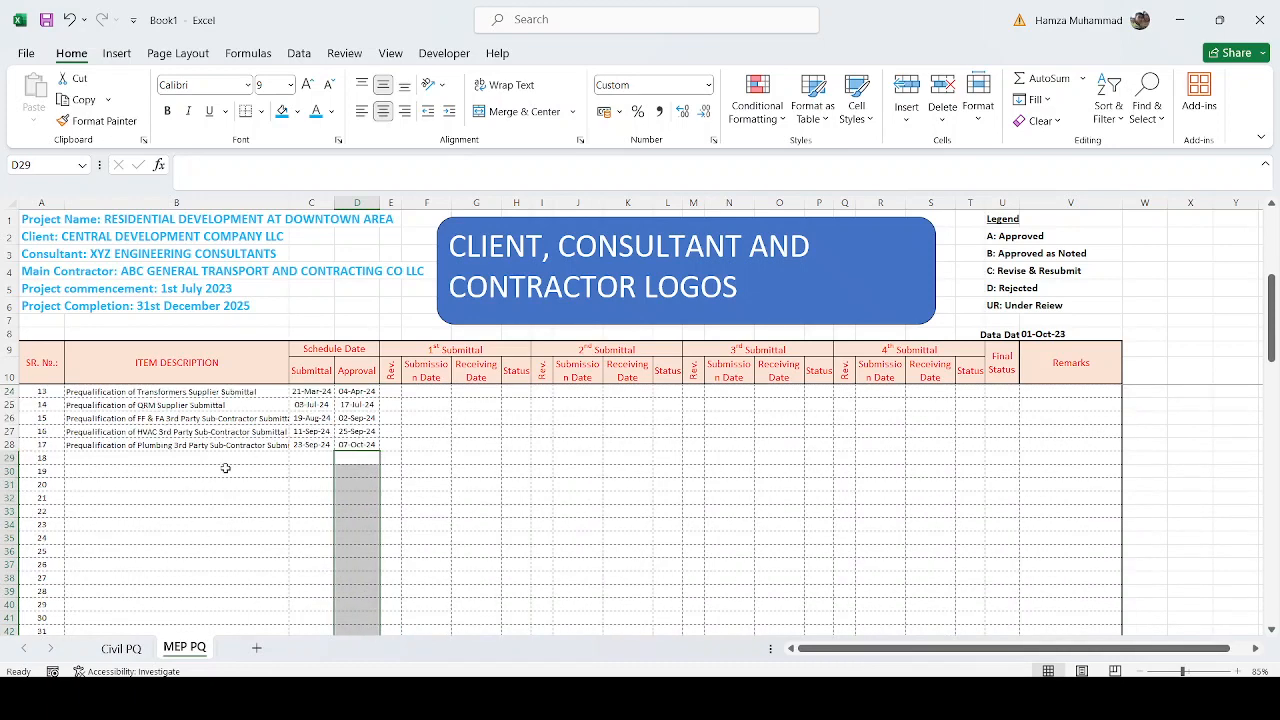
pyautogui.click(131, 463)
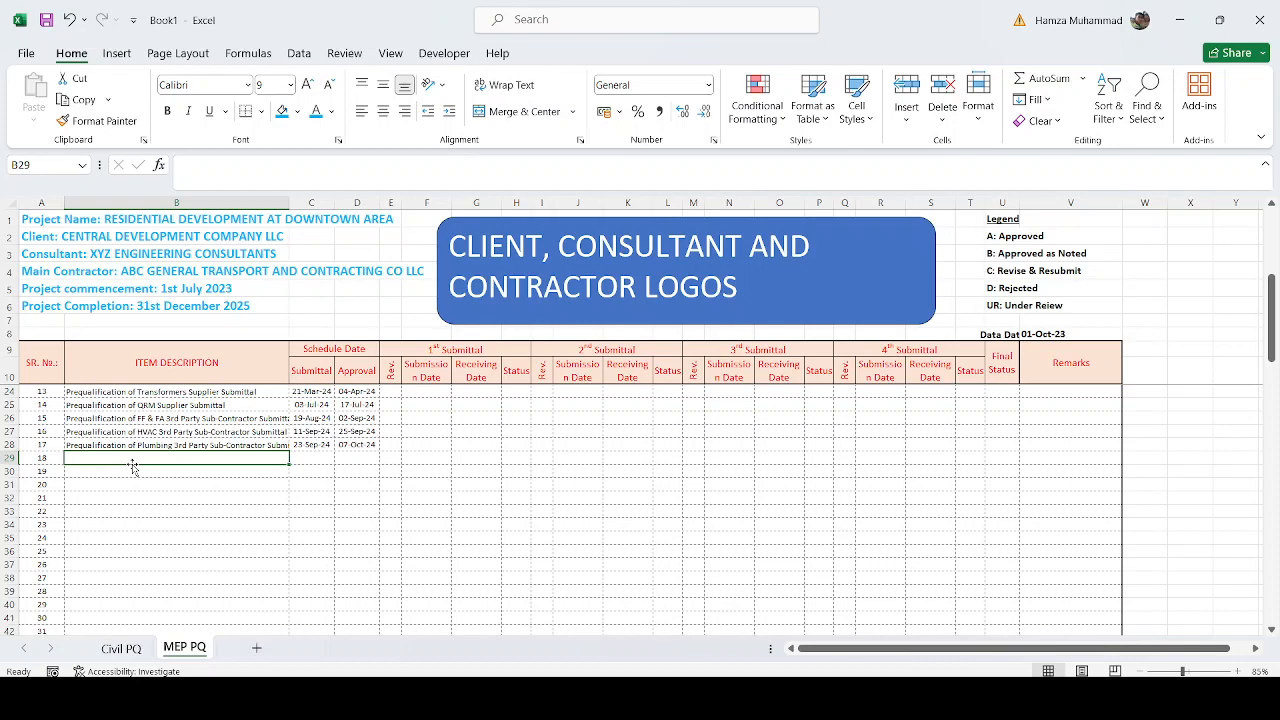
# Enter A as the 1st Submittal status of the first three MEP items in H12:H14 and check the summary chart.
pyautogui.scroll(5, 133, 467)
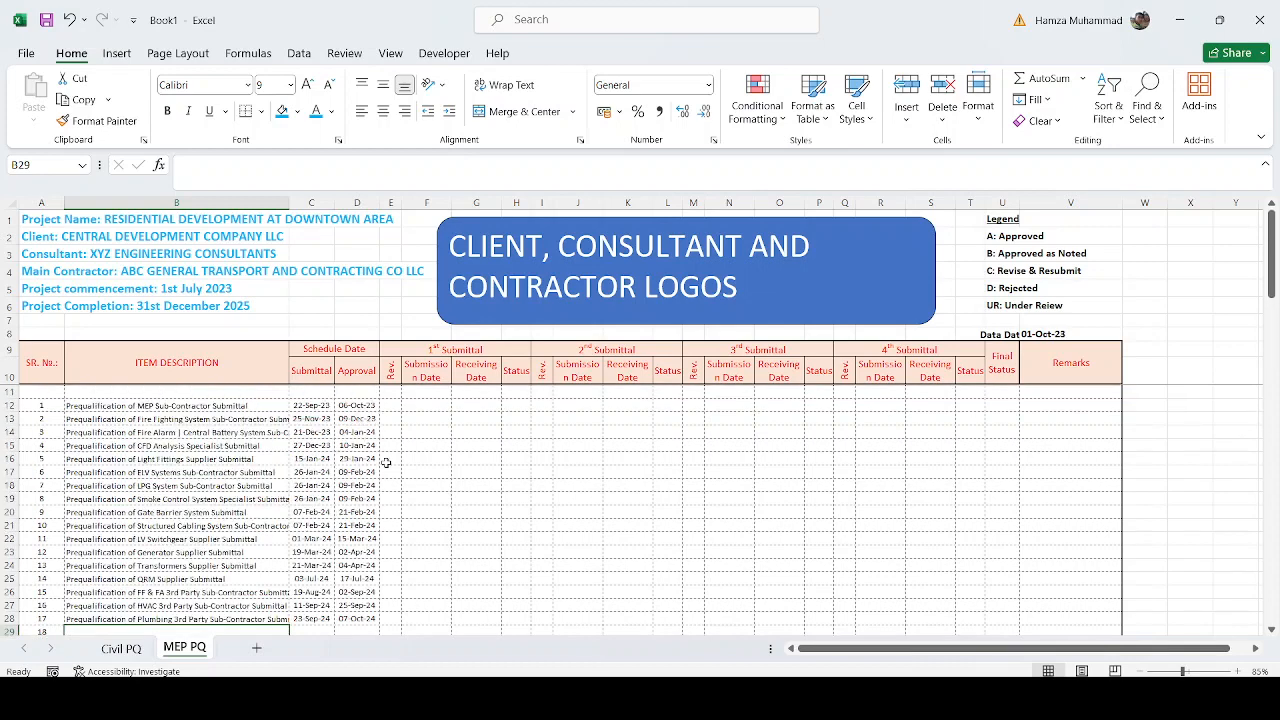
pyautogui.scroll(-2, 226, 500)
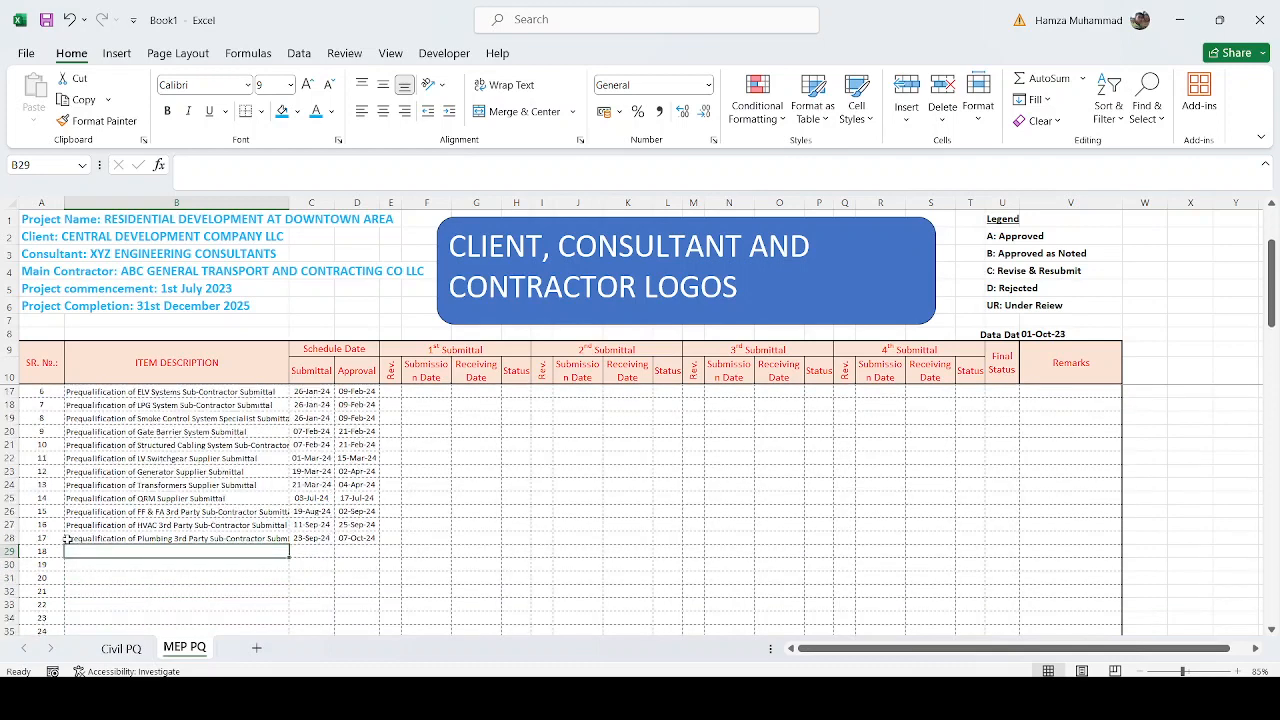
pyautogui.scroll(-12, 80, 545)
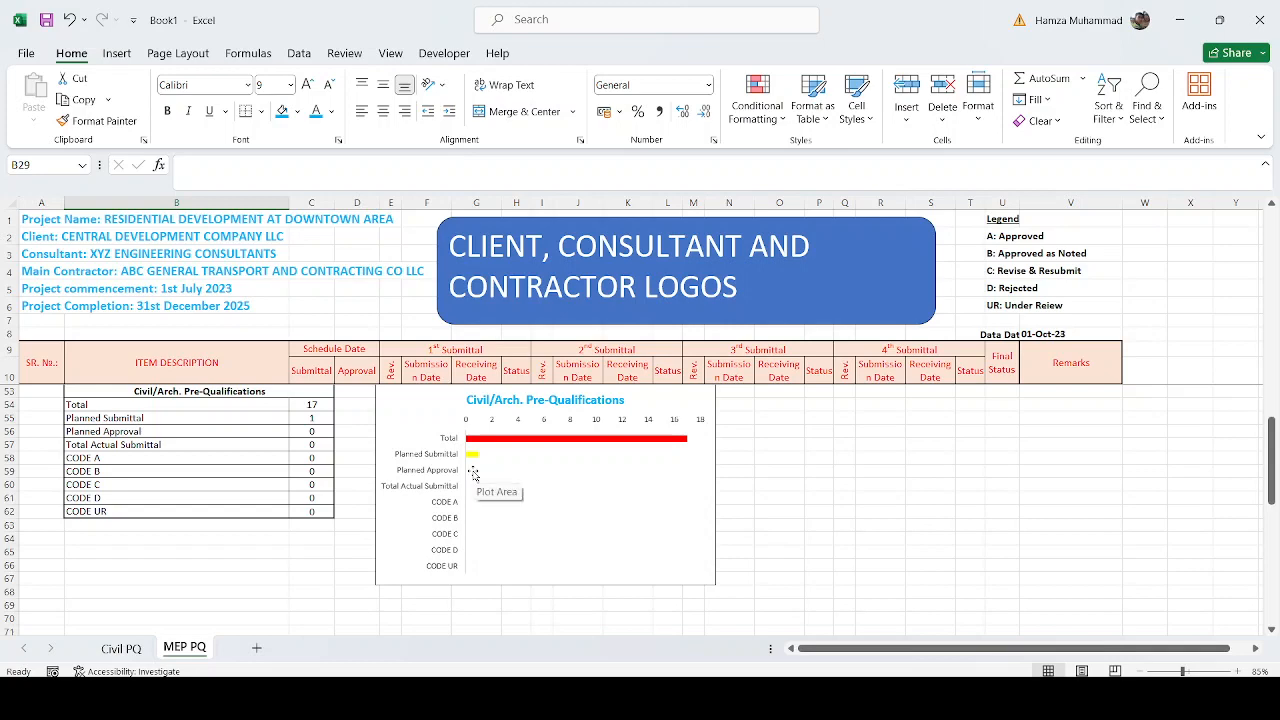
pyautogui.scroll(1, 307, 478)
pyautogui.scroll(13, 307, 478)
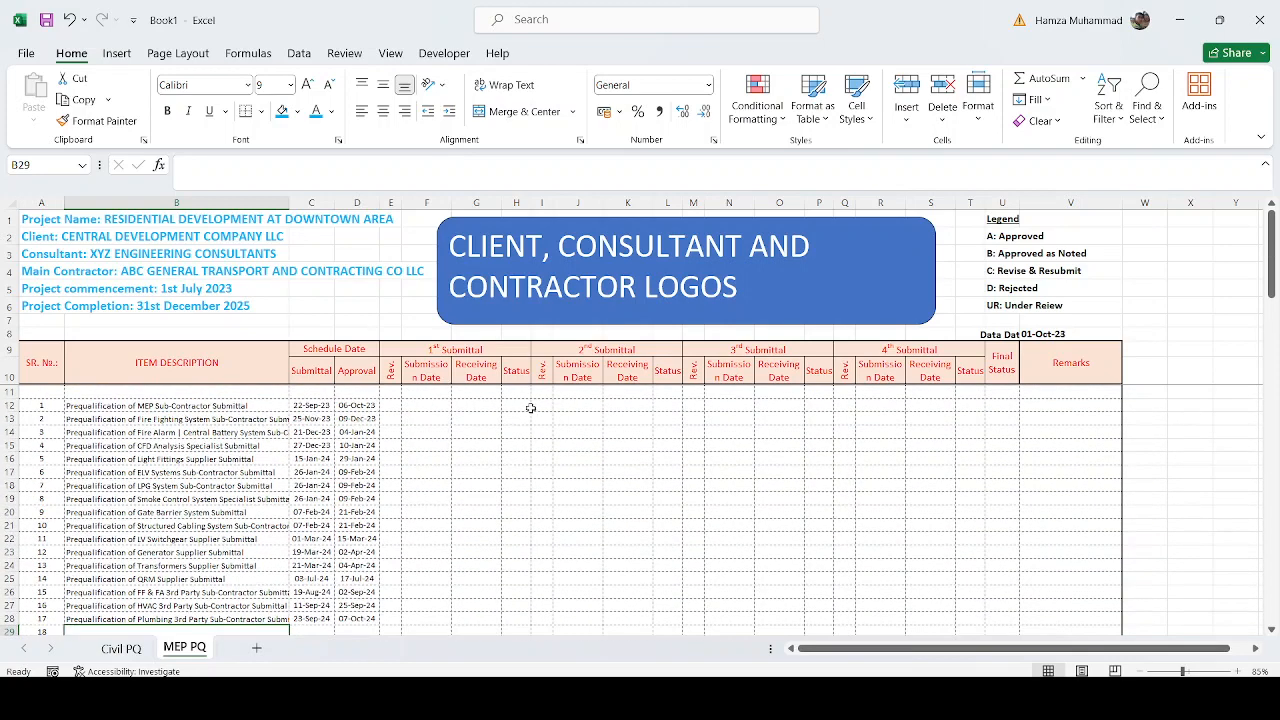
pyautogui.moveTo(524, 405); pyautogui.dragTo(516, 440)
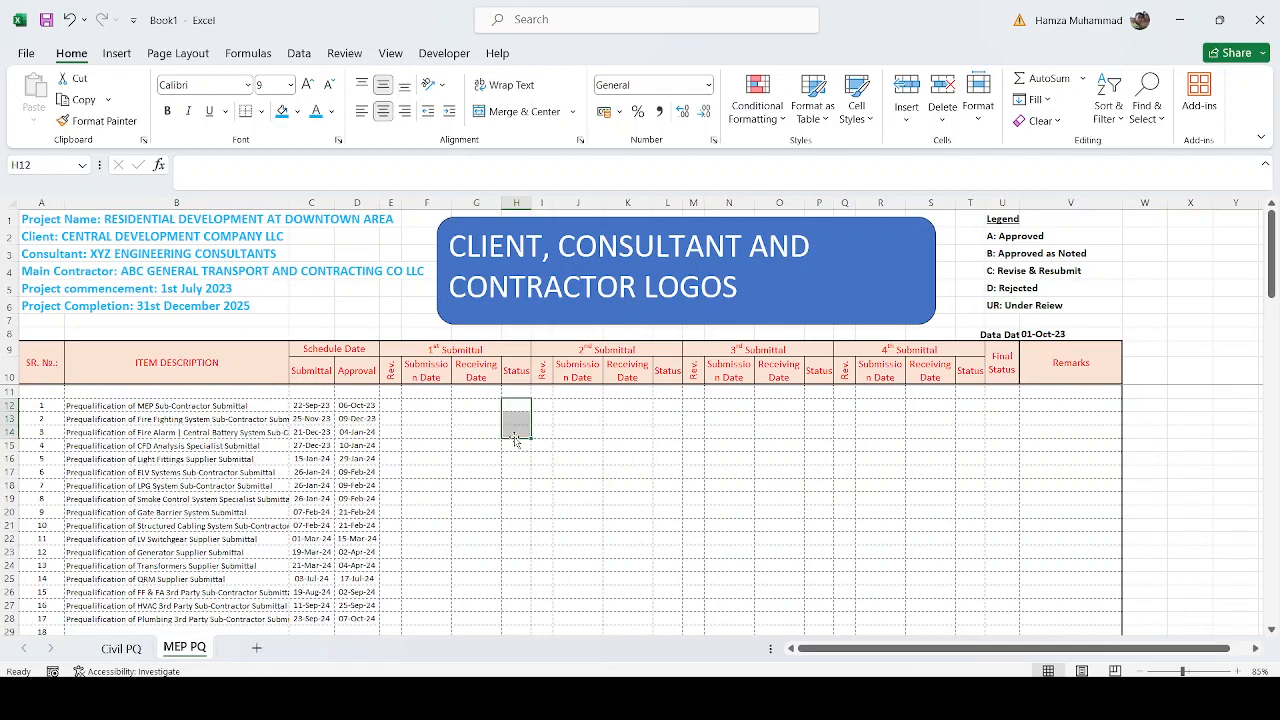
pyautogui.write('A')
pyautogui.hotkey('ctrl', 'Return')
pyautogui.scroll(-6, 777, 538)
pyautogui.scroll(-10, 777, 538)
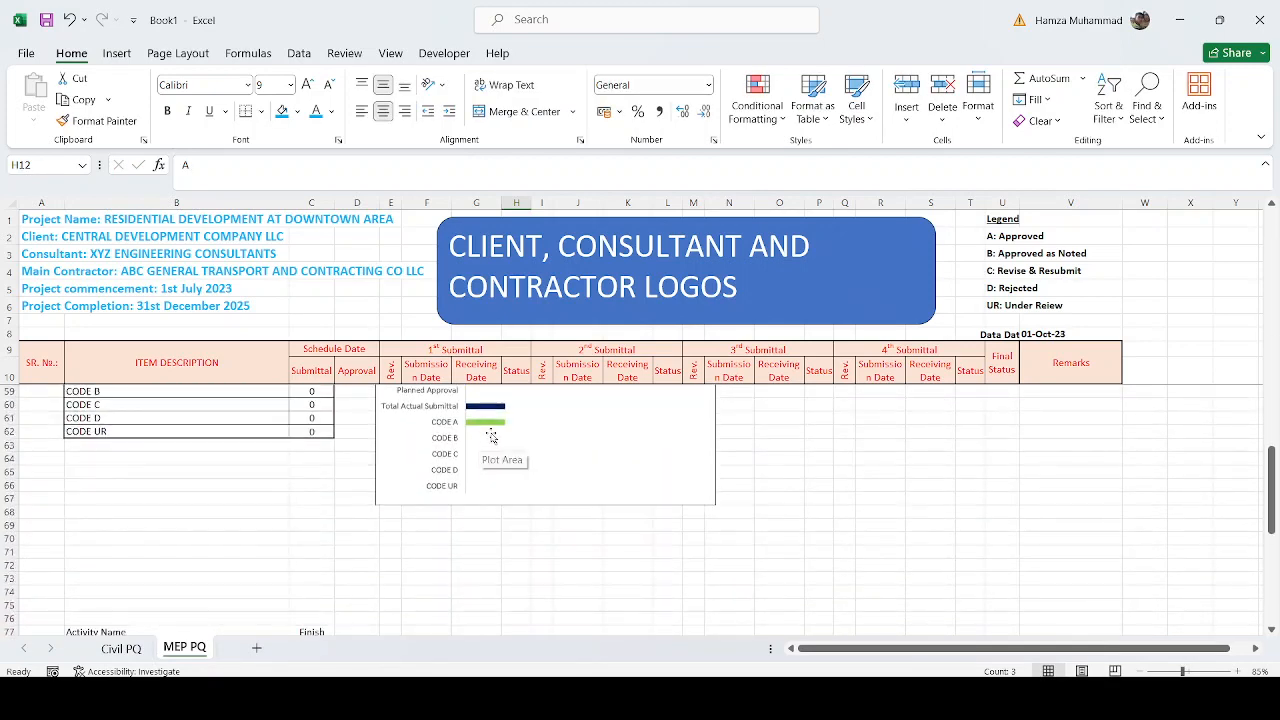
pyautogui.scroll(3, 496, 436)
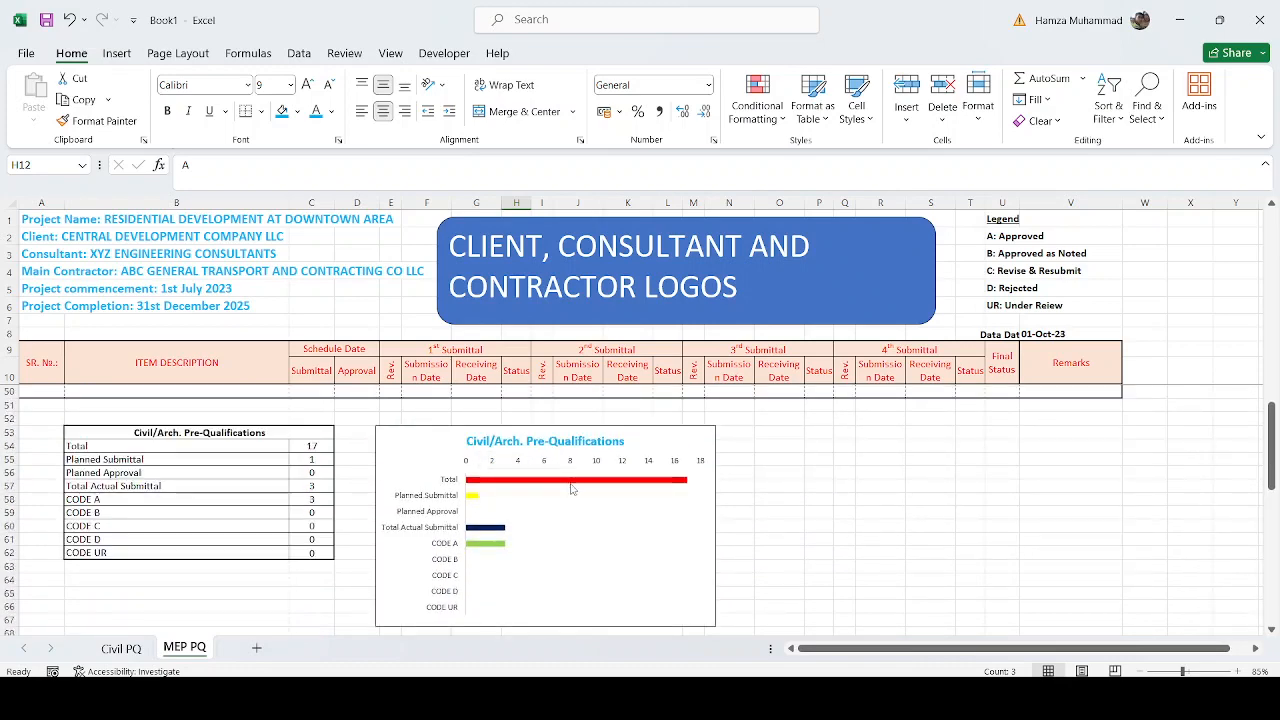
# Add data labels at the Inside End position to the pre-qualification bar chart below the MEP log.
pyautogui.click(572, 488)
pyautogui.rightClick(572, 488)
pyautogui.press('Escape')
pyautogui.click(710, 440)
pyautogui.click(736, 436)
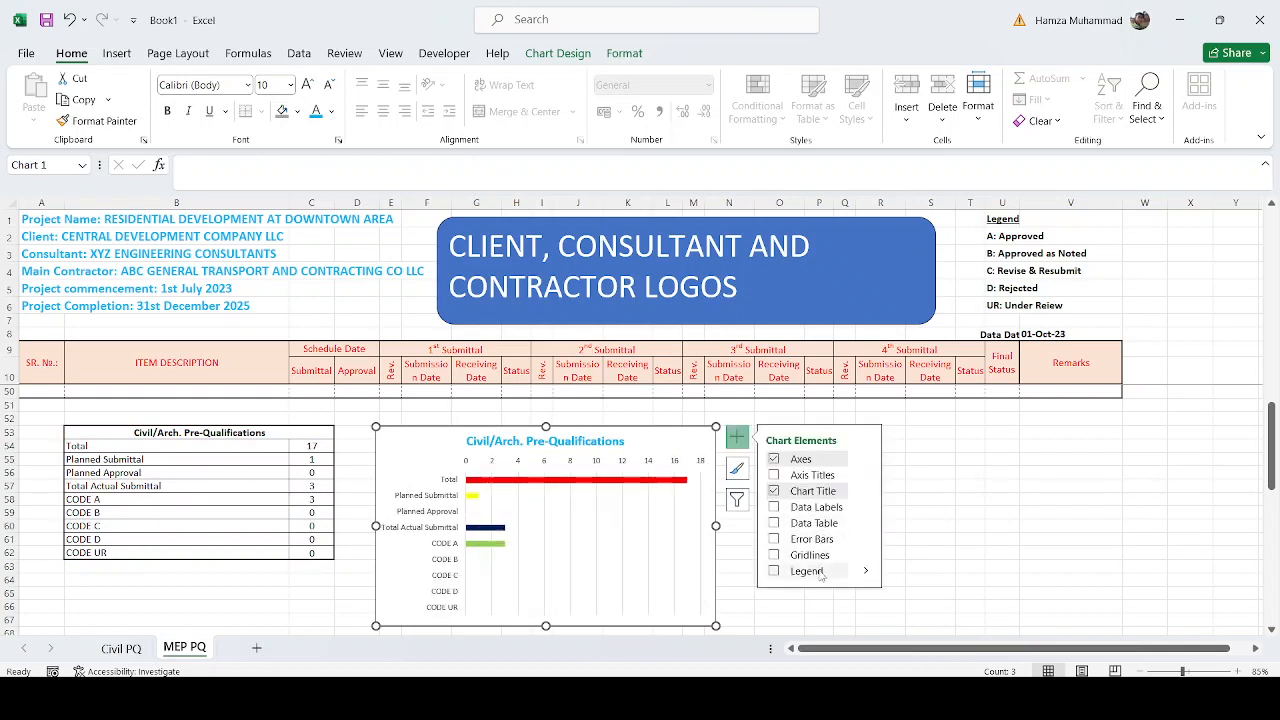
pyautogui.click(866, 507)
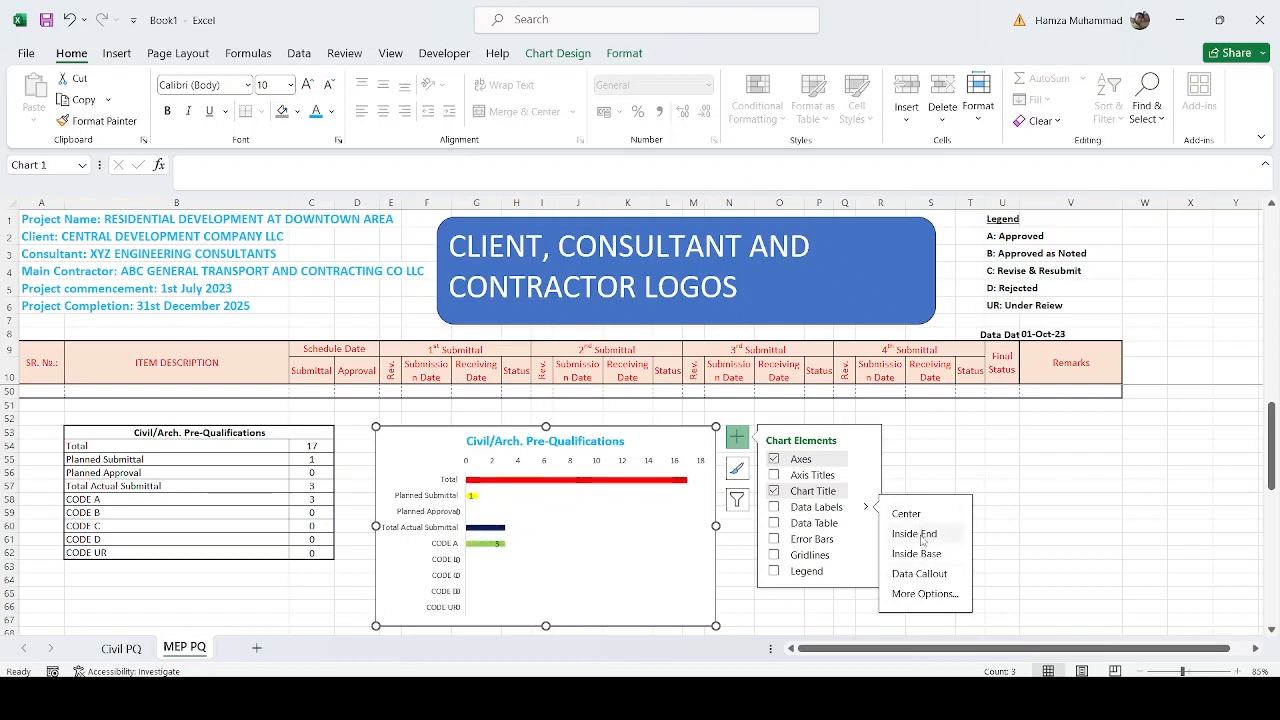
pyautogui.click(922, 538)
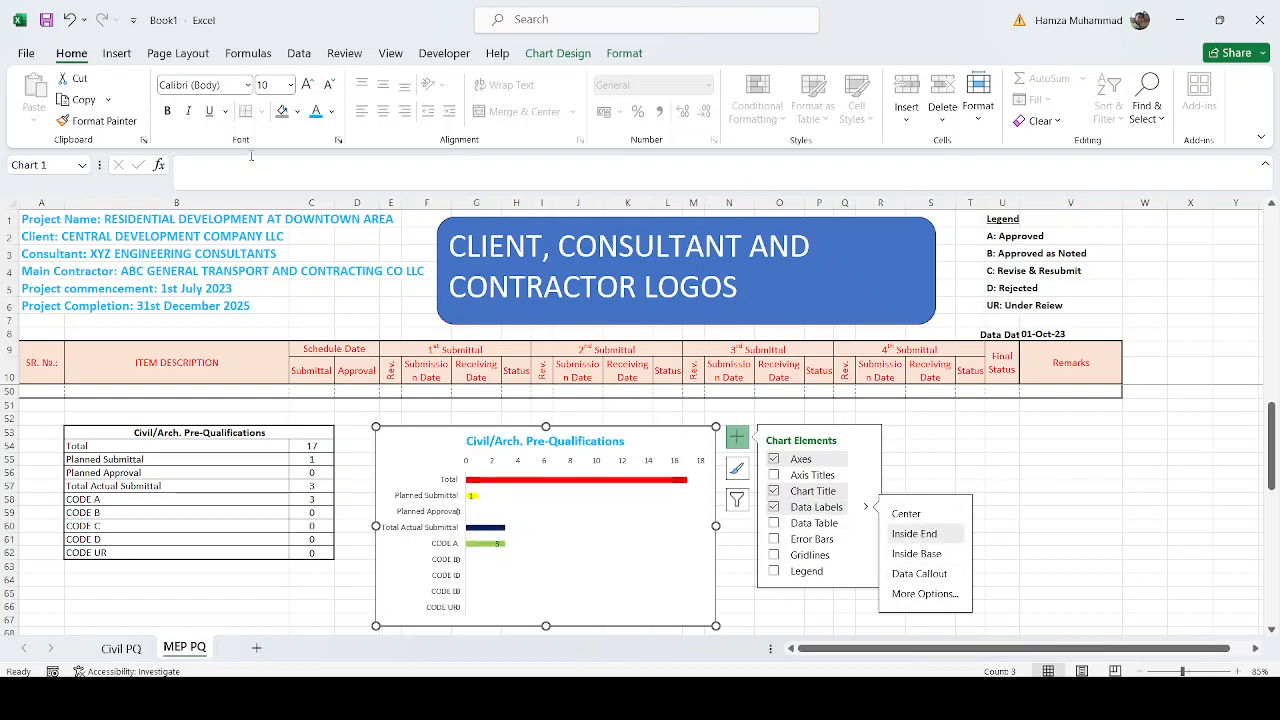
# Make the text of the pre-qualification chart white and bold.
pyautogui.click(331, 111)
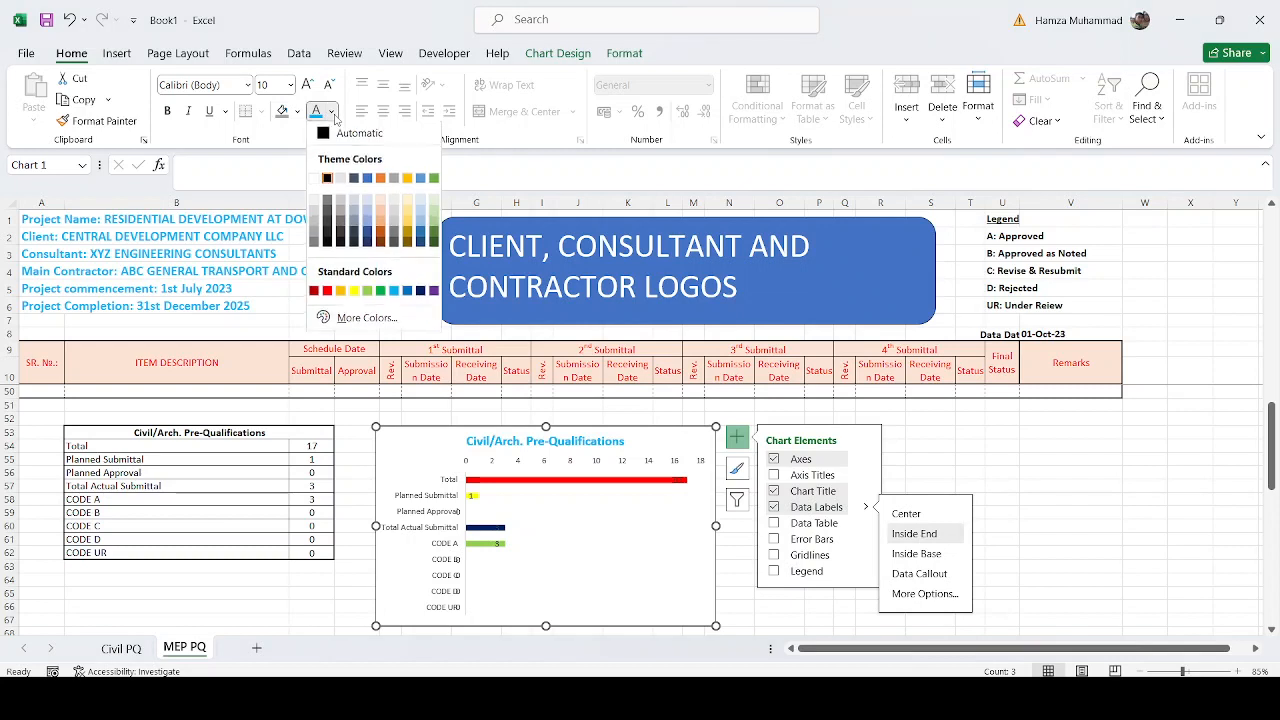
pyautogui.click(313, 180)
pyautogui.click(167, 111)
pyautogui.click(1068, 540)
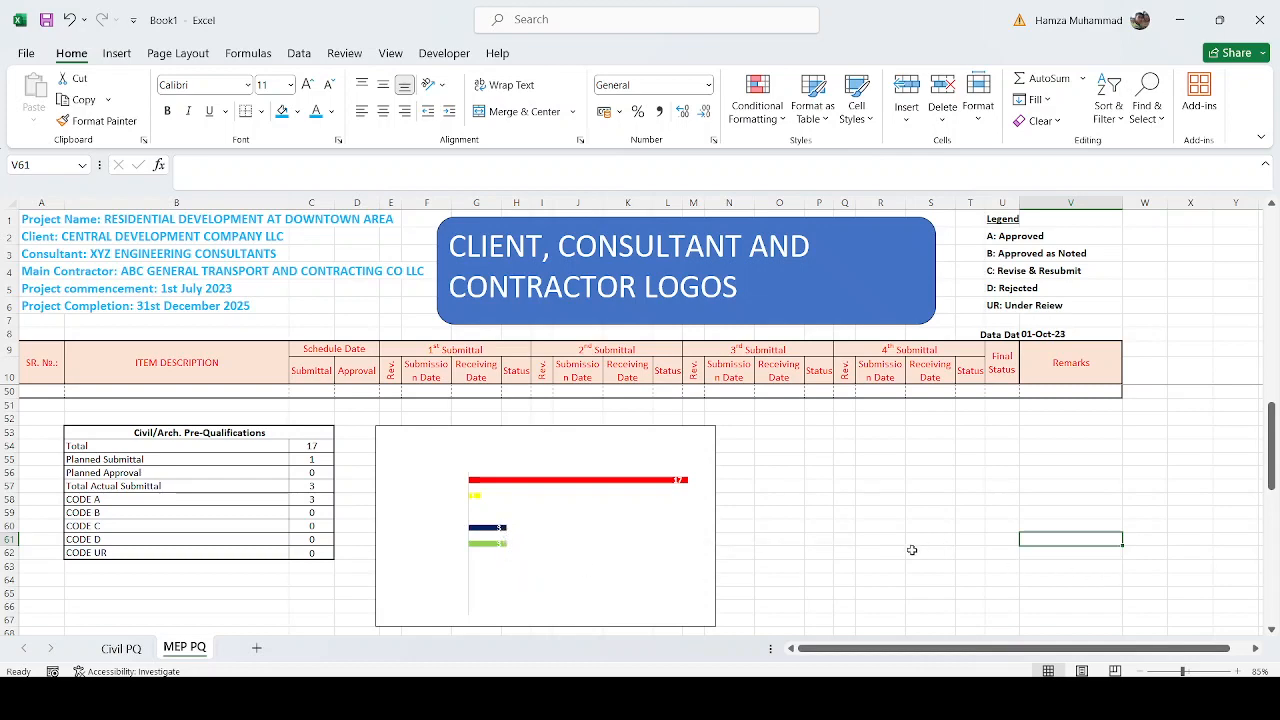
# Enter the title PRE-QUALIFICATION LOG (MEP) in cell A8 above the log header.
pyautogui.scroll(4, 705, 545)
pyautogui.scroll(9, 188, 550)
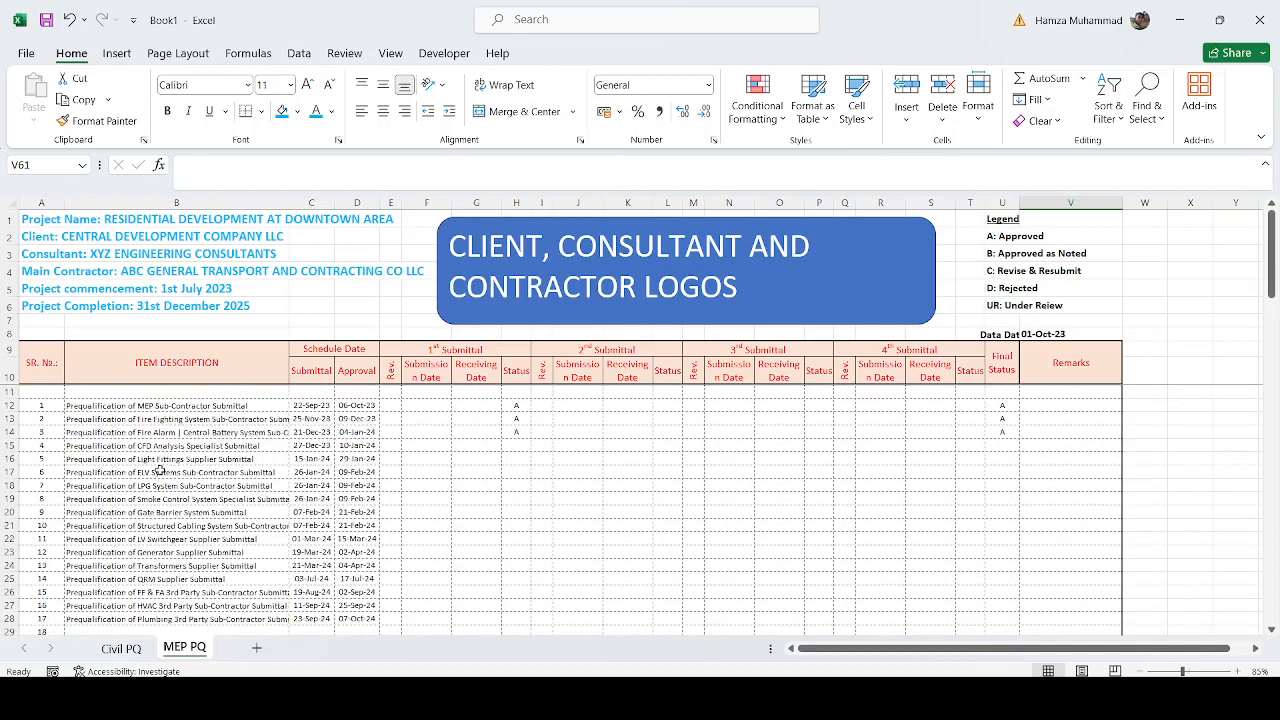
pyautogui.click(38, 332)
pyautogui.write('pr')
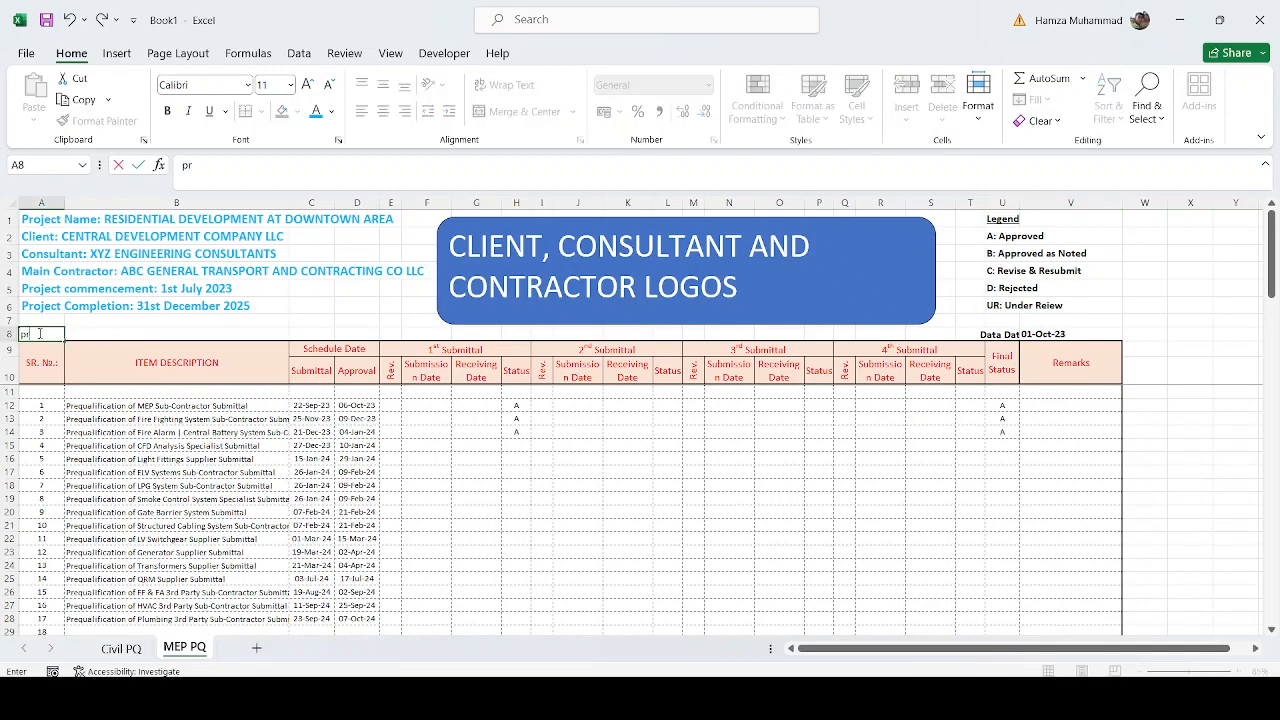
pyautogui.write('E-QUALIFICATION LOG (MEP')
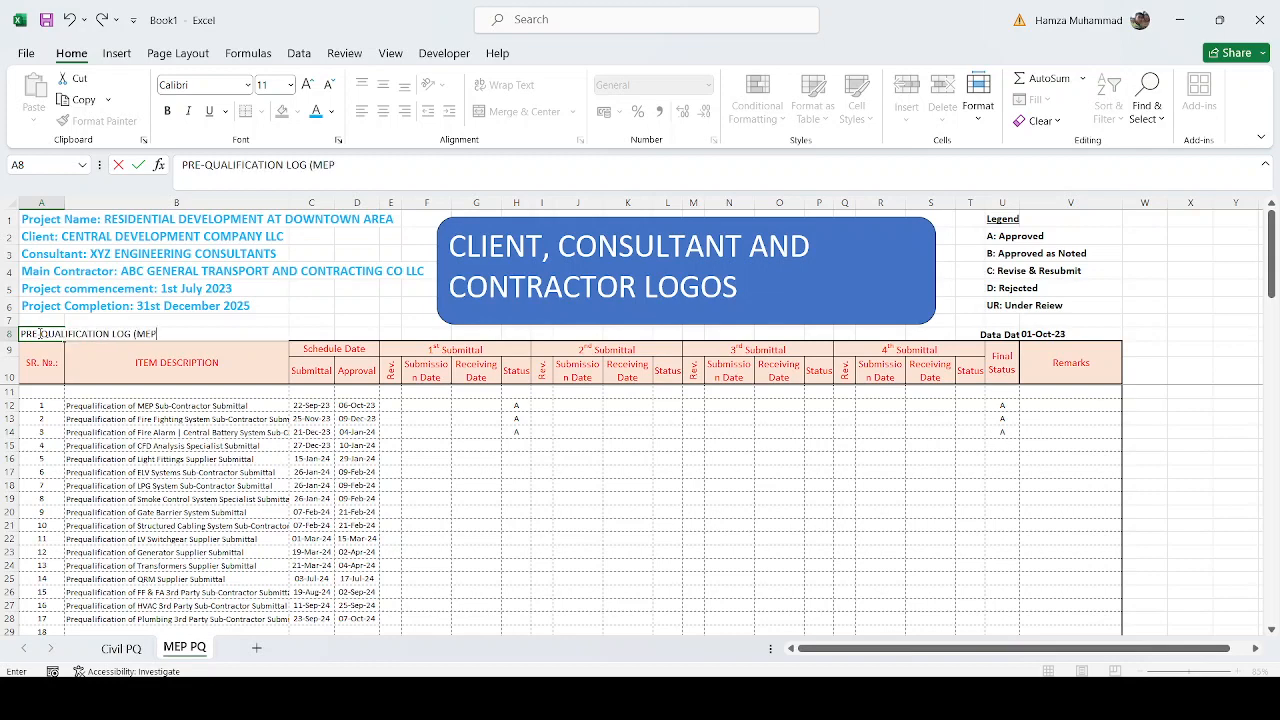
pyautogui.write(')')
pyautogui.press('Return')
# Merge and center the title across A8:T8 and make it bold at font size 12.
pyautogui.moveTo(40, 334); pyautogui.dragTo(967, 335)
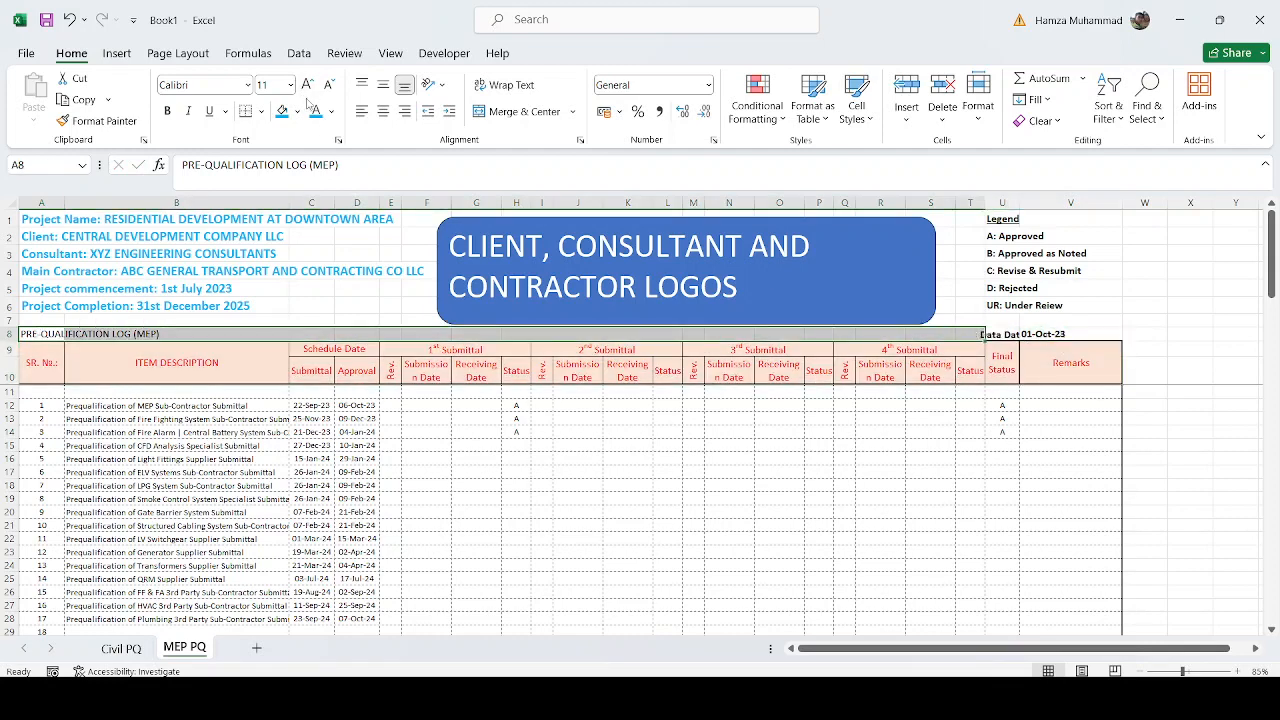
pyautogui.click(512, 111)
pyautogui.click(327, 83)
pyautogui.click(307, 83)
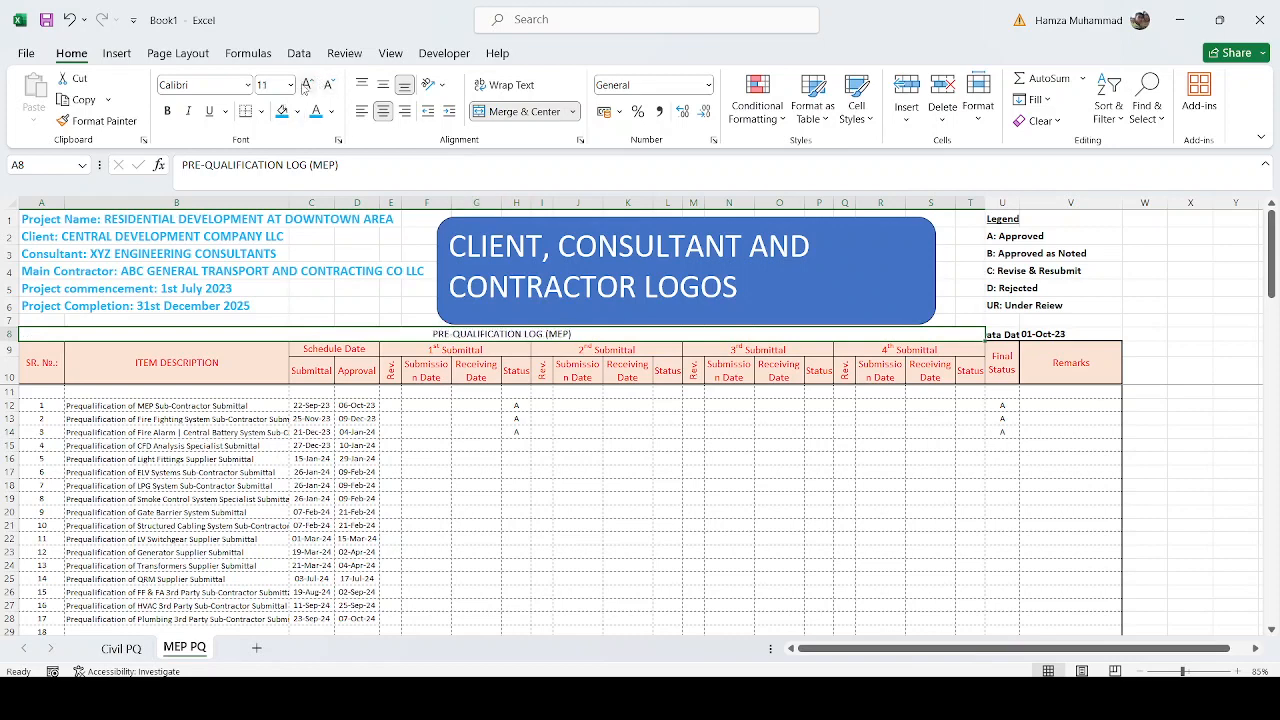
pyautogui.click(307, 83)
pyautogui.click(168, 110)
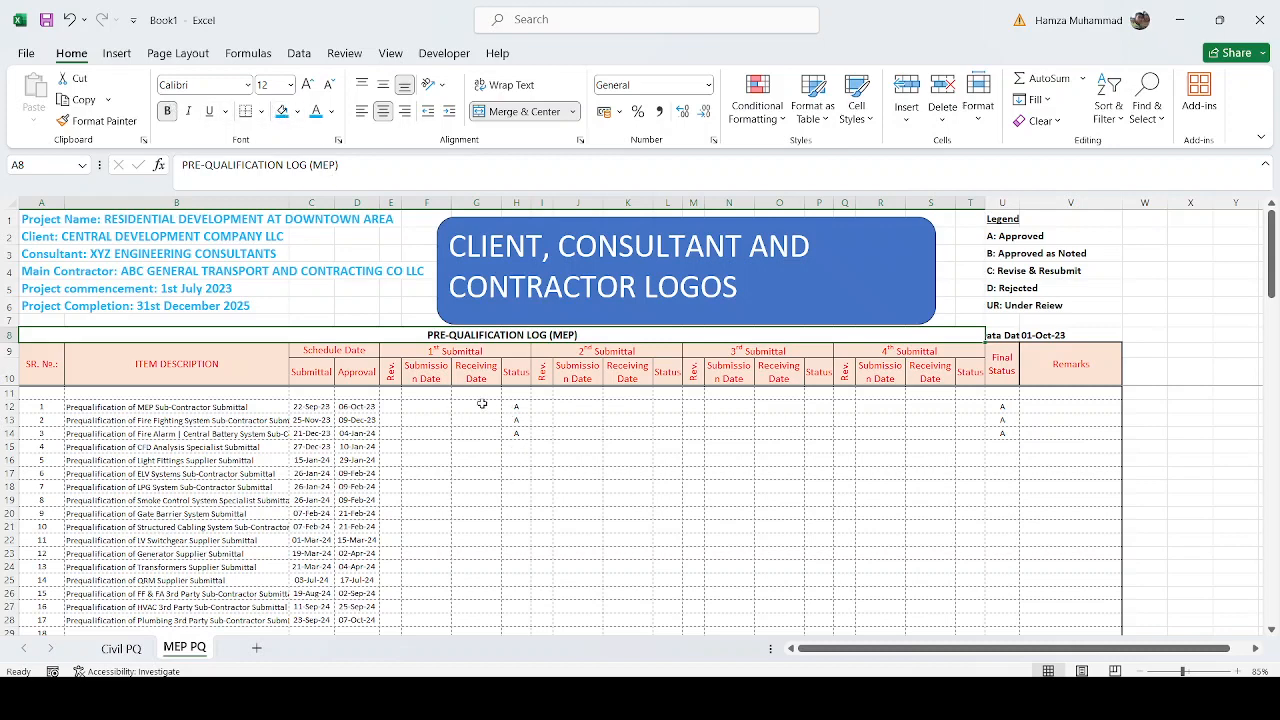
# Copy the merged title row from the MEP PQ sheet into cell A8 of the Civil PQ sheet.
pyautogui.hotkey('ctrl', 'c')
pyautogui.click(121, 648)
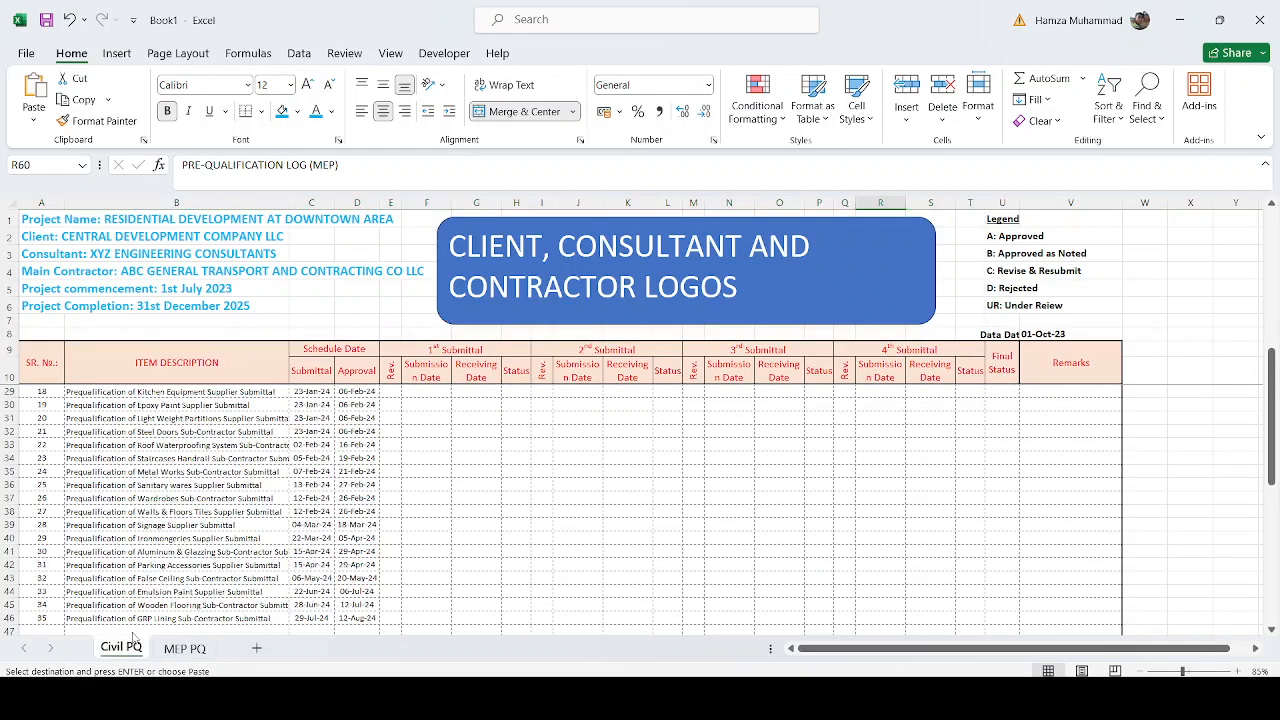
pyautogui.click(55, 335)
pyautogui.press('Return')
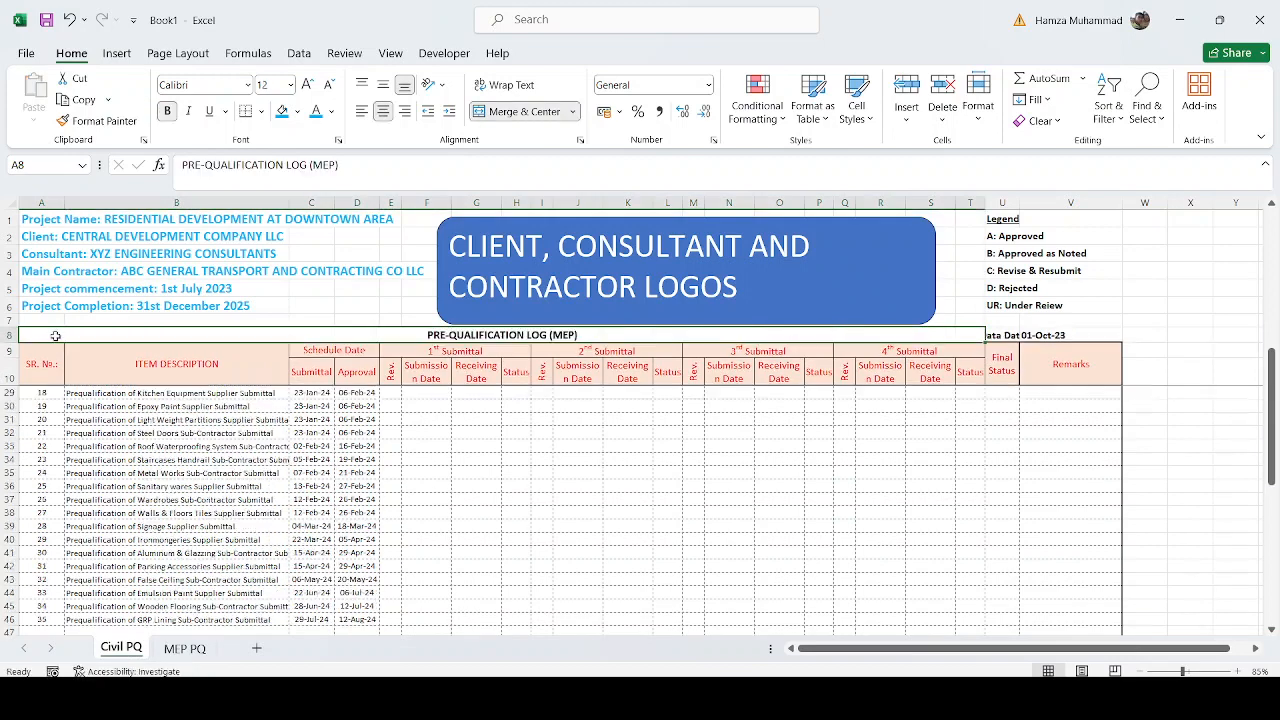
# Change the title on the Civil PQ sheet to PRE-QUALIFICATION LOG (CIVIL/ARCH.).
pyautogui.moveTo(311, 165); pyautogui.dragTo(337, 165)
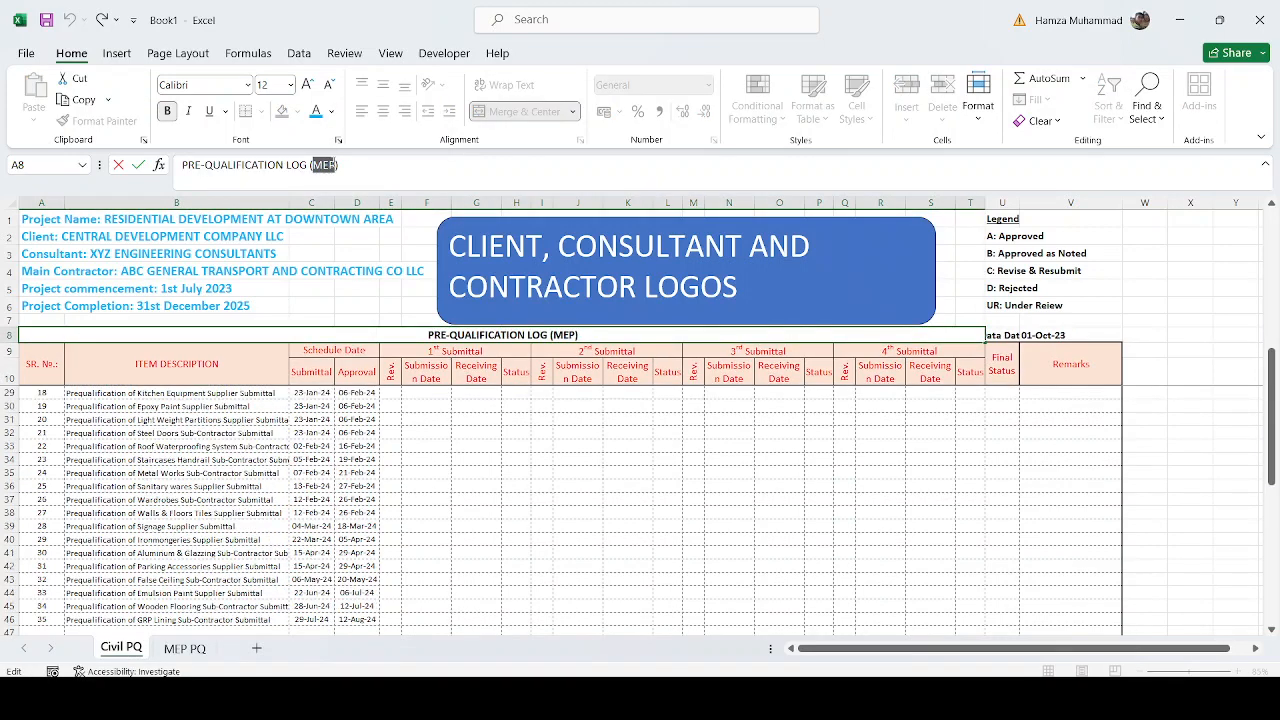
pyautogui.write('c')
pyautogui.press('BackSpace')
pyautogui.write('CIVIL')
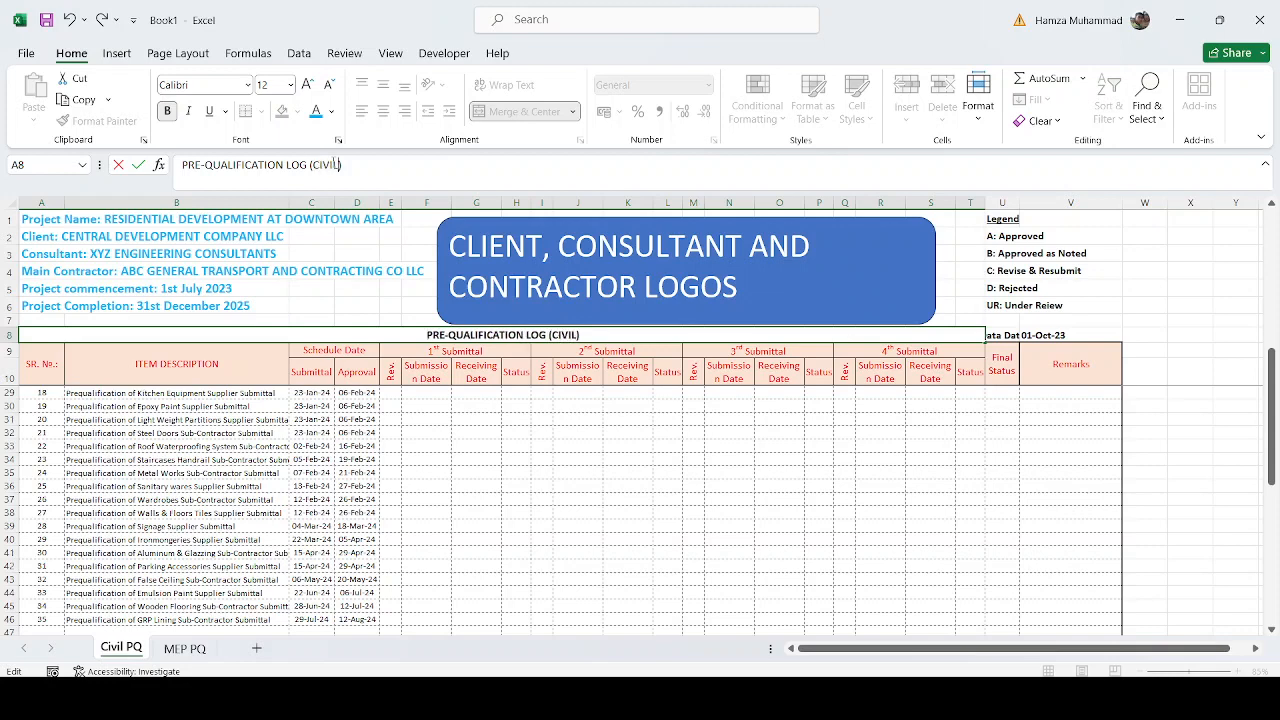
pyautogui.write('/ARCH')
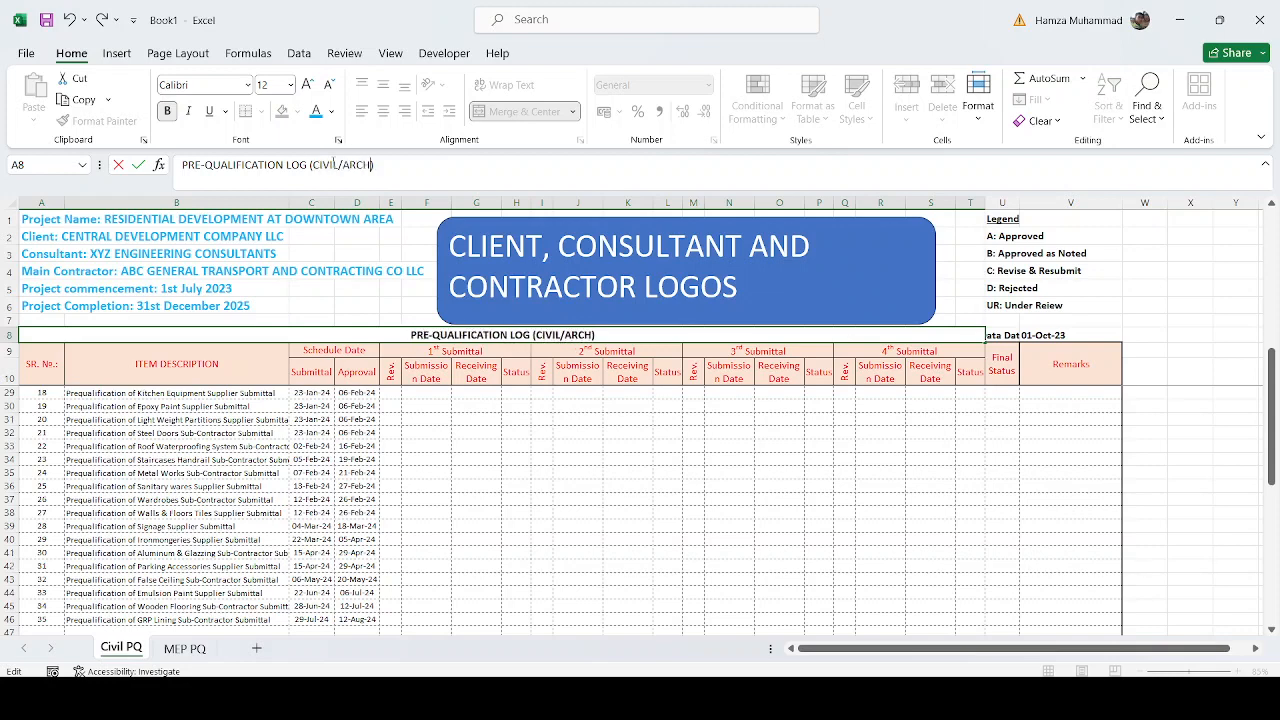
pyautogui.write('.')
pyautogui.hotkey('ctrl', 'Return')
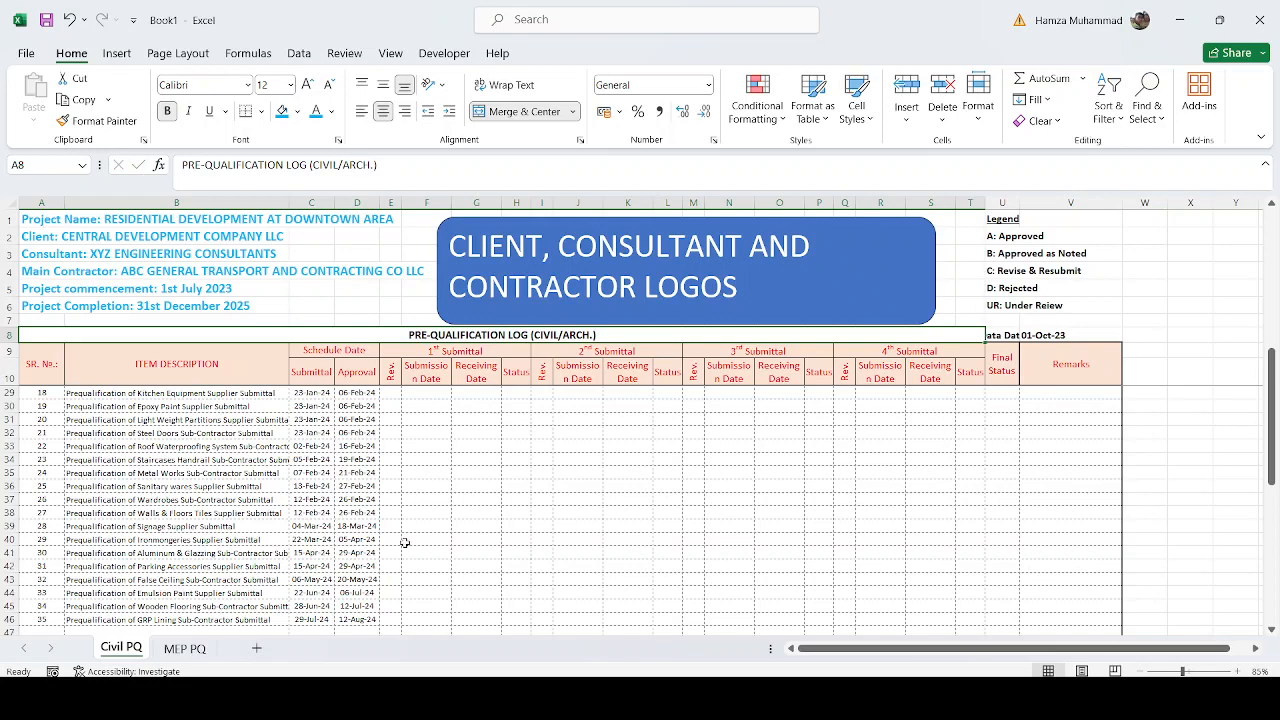
# Move the client, consultant and contractor logos box on the MEP PQ sheet slightly upward.
pyautogui.scroll(6, 405, 542)
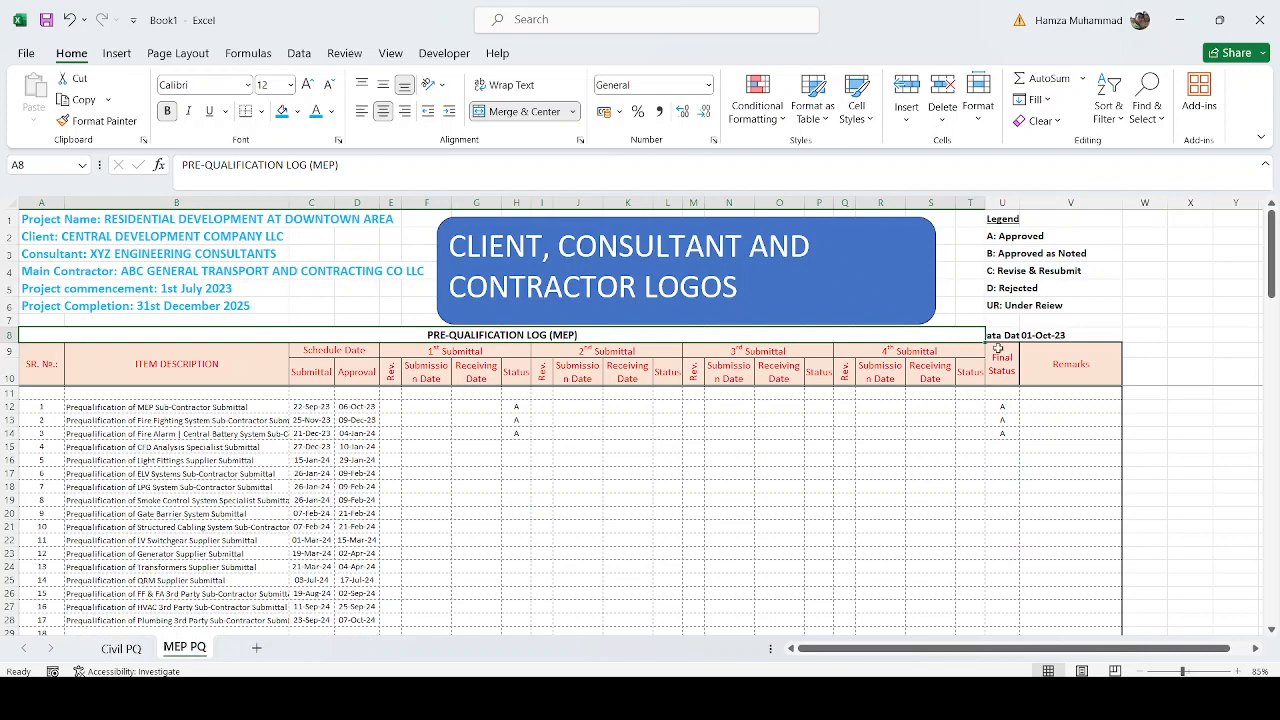
pyautogui.moveTo(847, 225); pyautogui.dragTo(849, 219)
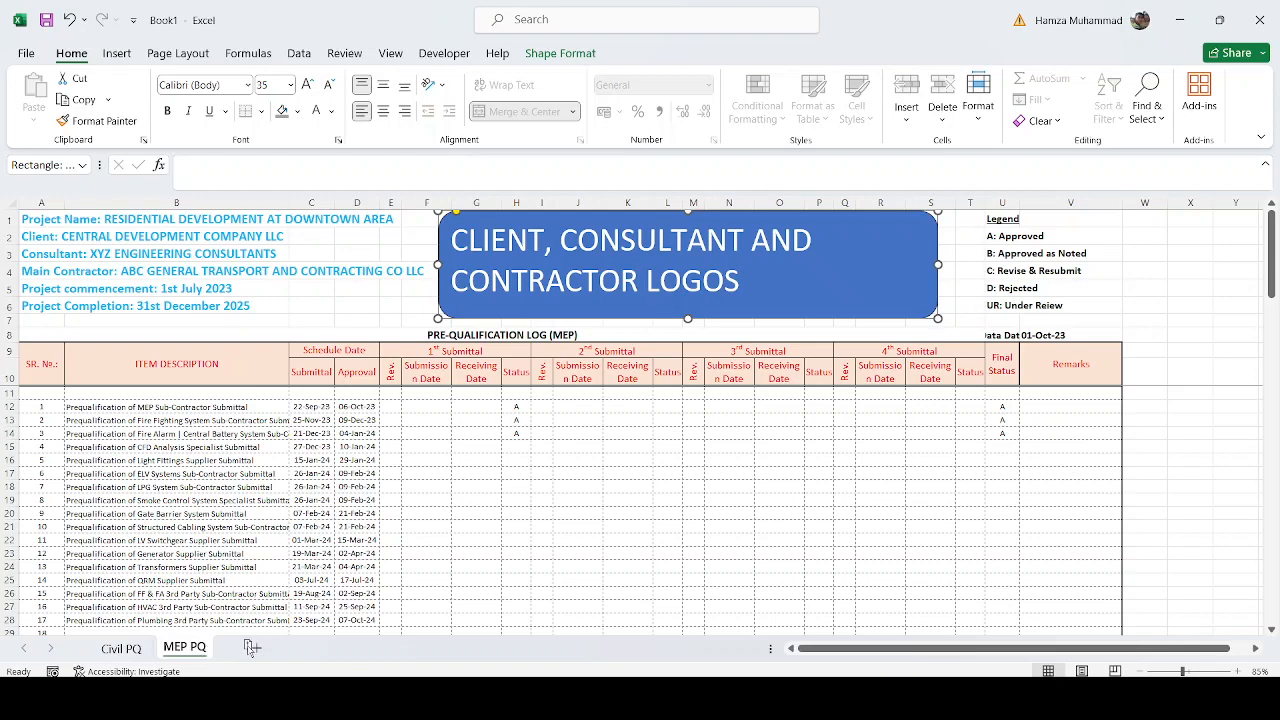
# Duplicate the MEP PQ sheet and rename the copy with a shop drawing name ending in -Civil.
pyautogui.moveTo(250, 647); pyautogui.dragTo(252, 647)
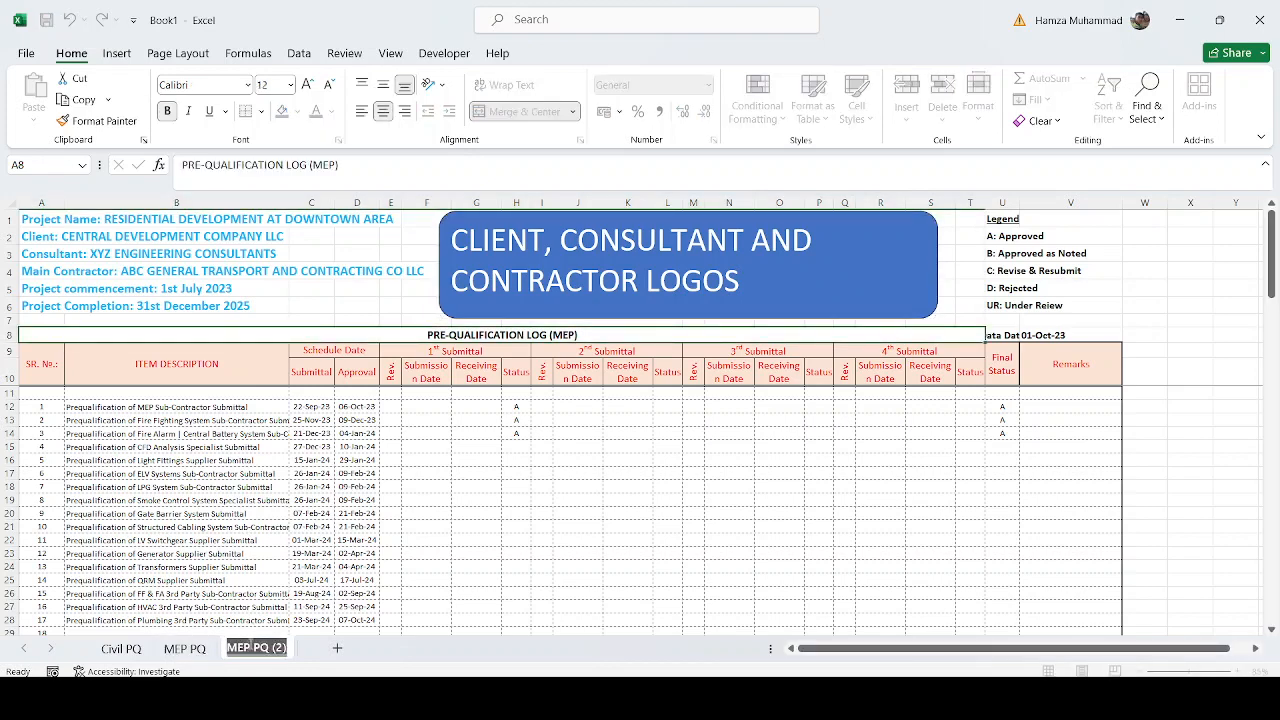
pyautogui.write('sD')
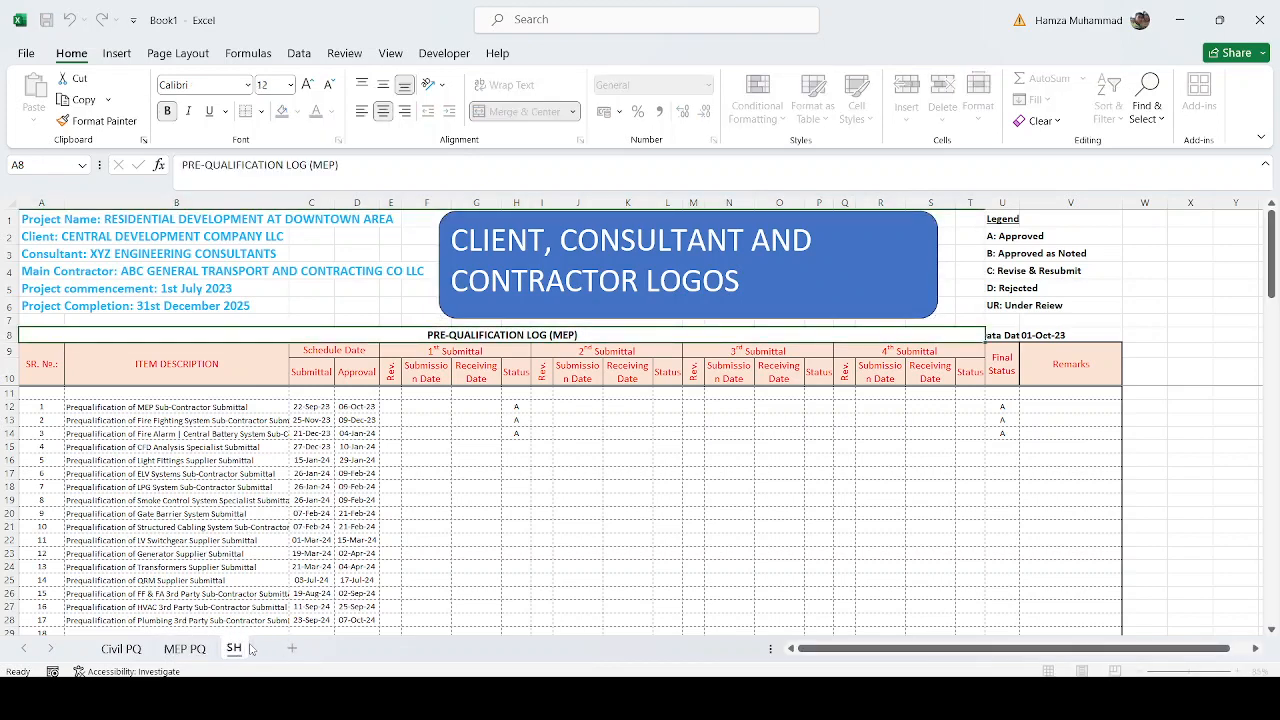
pyautogui.press('Return')
pyautogui.write('-Civil.')
pyautogui.press('BackSpace')
pyautogui.press('Return')
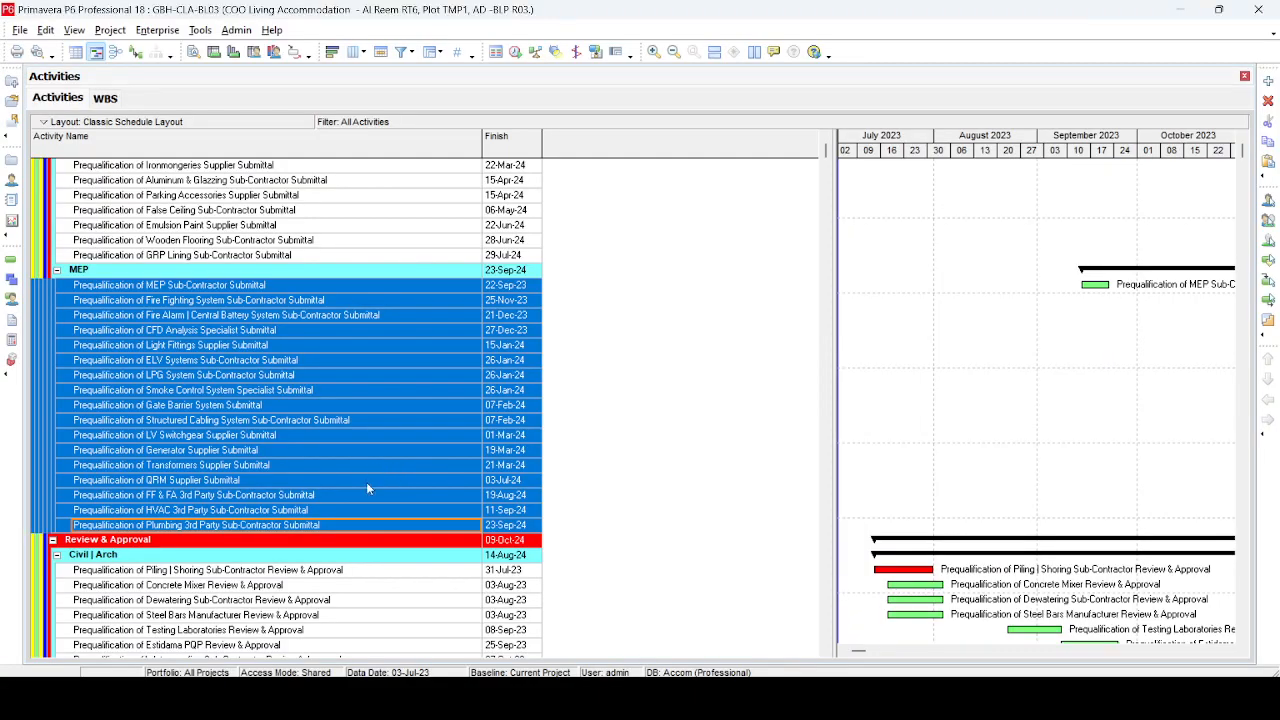
# In Primavera P6, collapse the prequalification Review & Approval group and examine the Shop Drawings submittal activities by block.
pyautogui.scroll(-3, 366, 482)
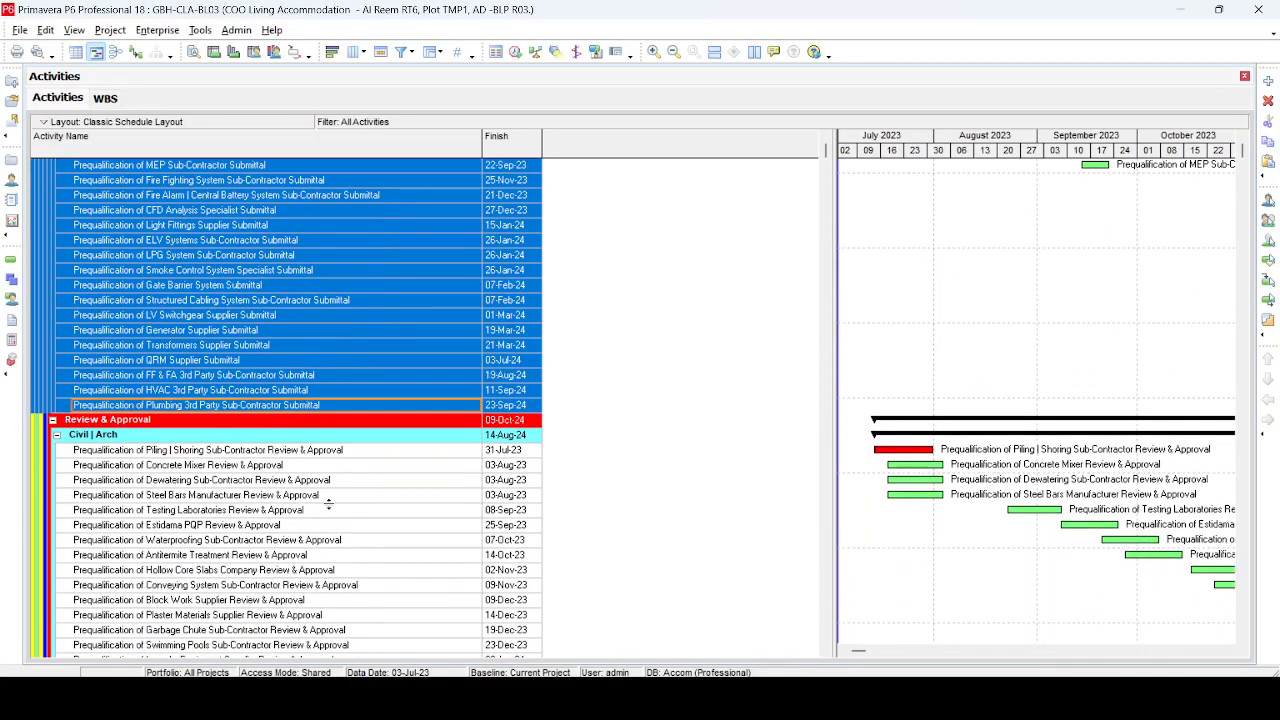
pyautogui.click(53, 420)
pyautogui.scroll(-1, 55, 415)
pyautogui.click(48, 389)
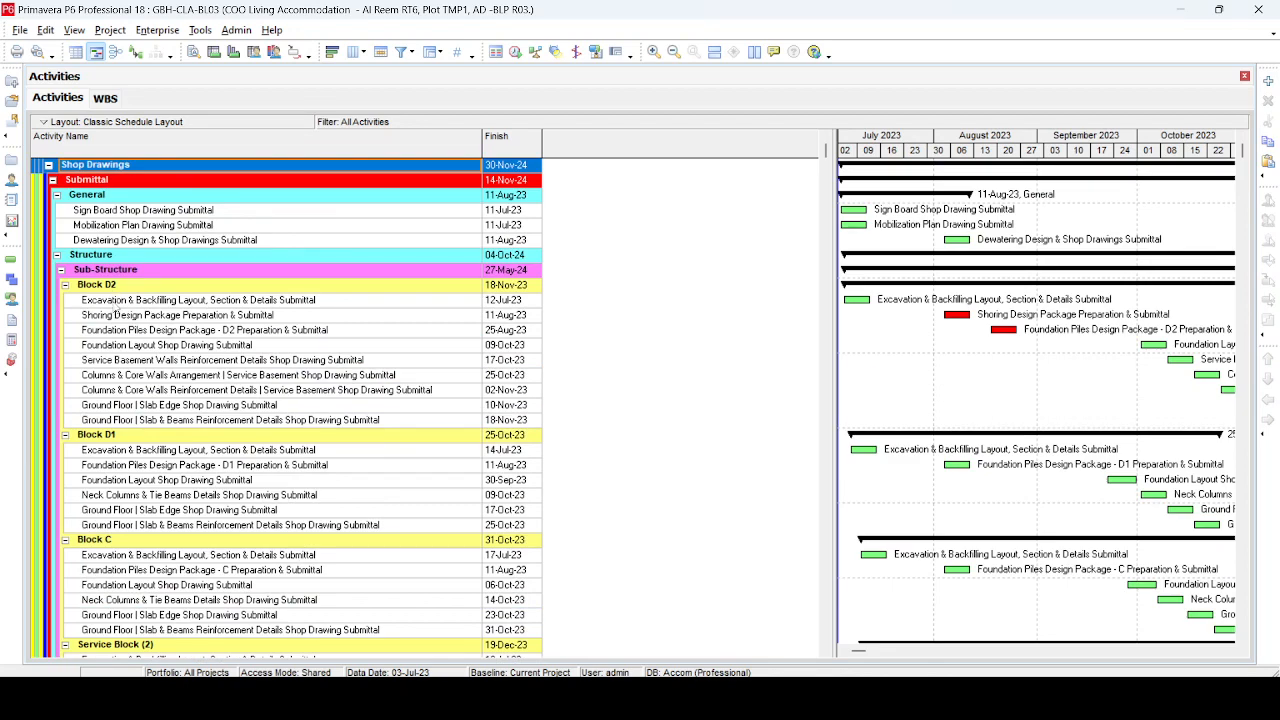
pyautogui.scroll(-7, 126, 337)
pyautogui.scroll(-16, 145, 447)
pyautogui.scroll(-6, 151, 484)
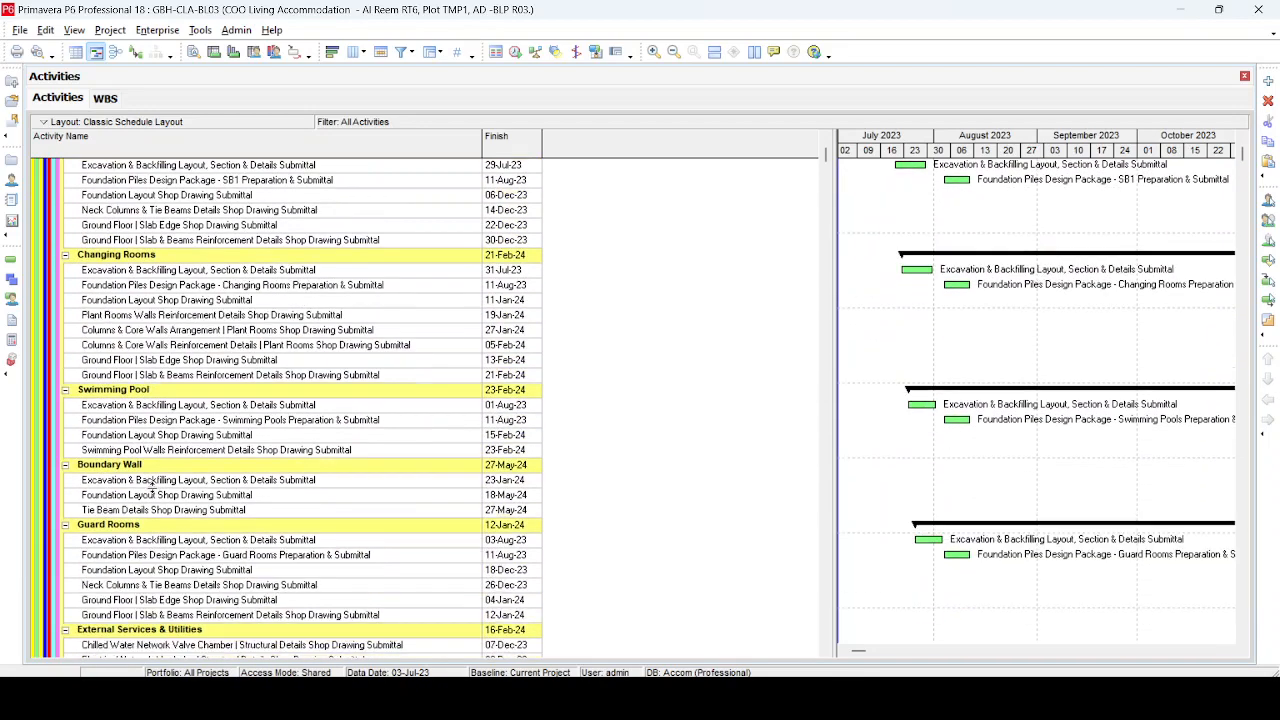
# Examine the remaining shop drawing submittal activities down to Block C, and switch to the Book1 workbook in Excel.
pyautogui.scroll(-14, 155, 490)
pyautogui.scroll(-15, 160, 497)
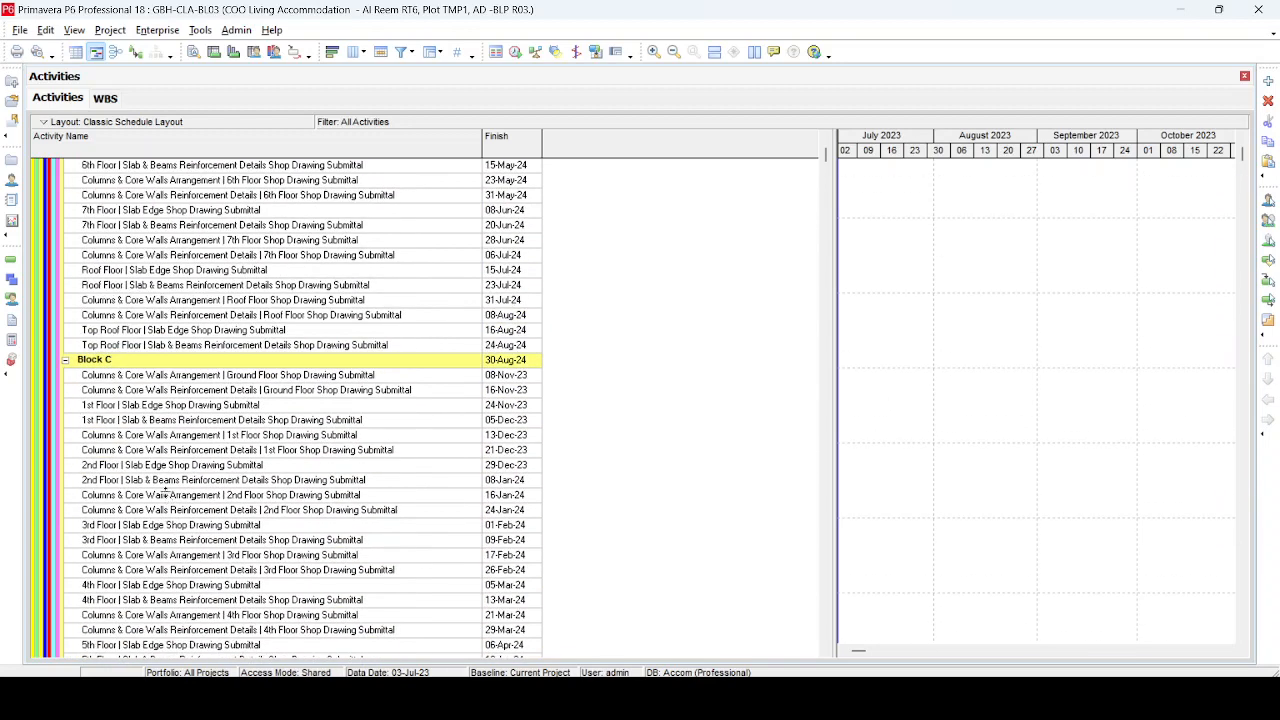
pyautogui.scroll(-2, 167, 500)
pyautogui.scroll(-1, 603, 608)
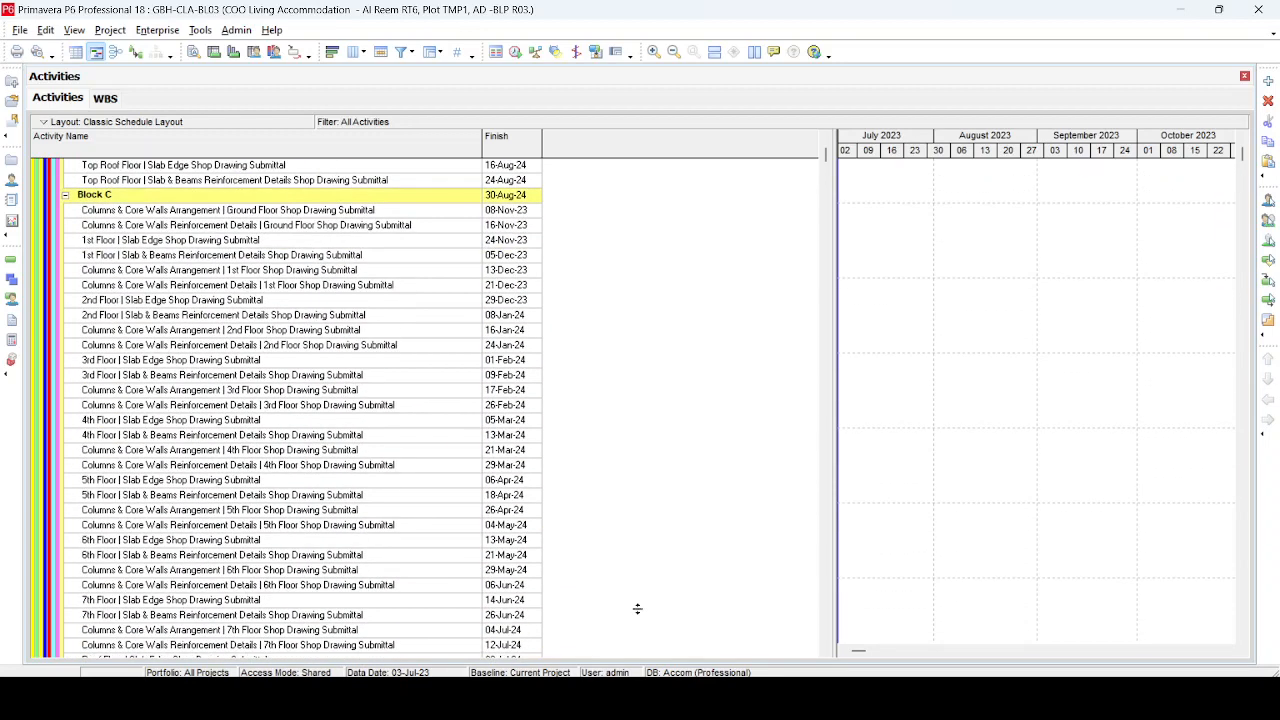
pyautogui.click(816, 695)
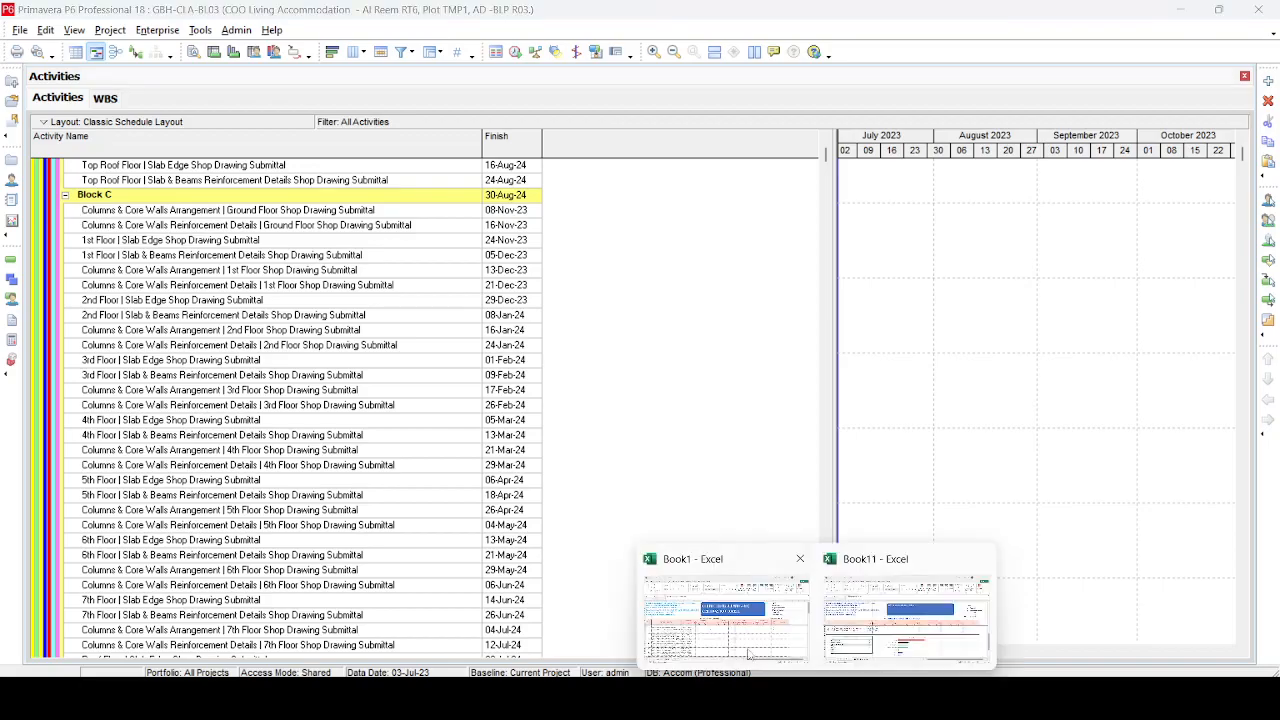
pyautogui.click(714, 638)
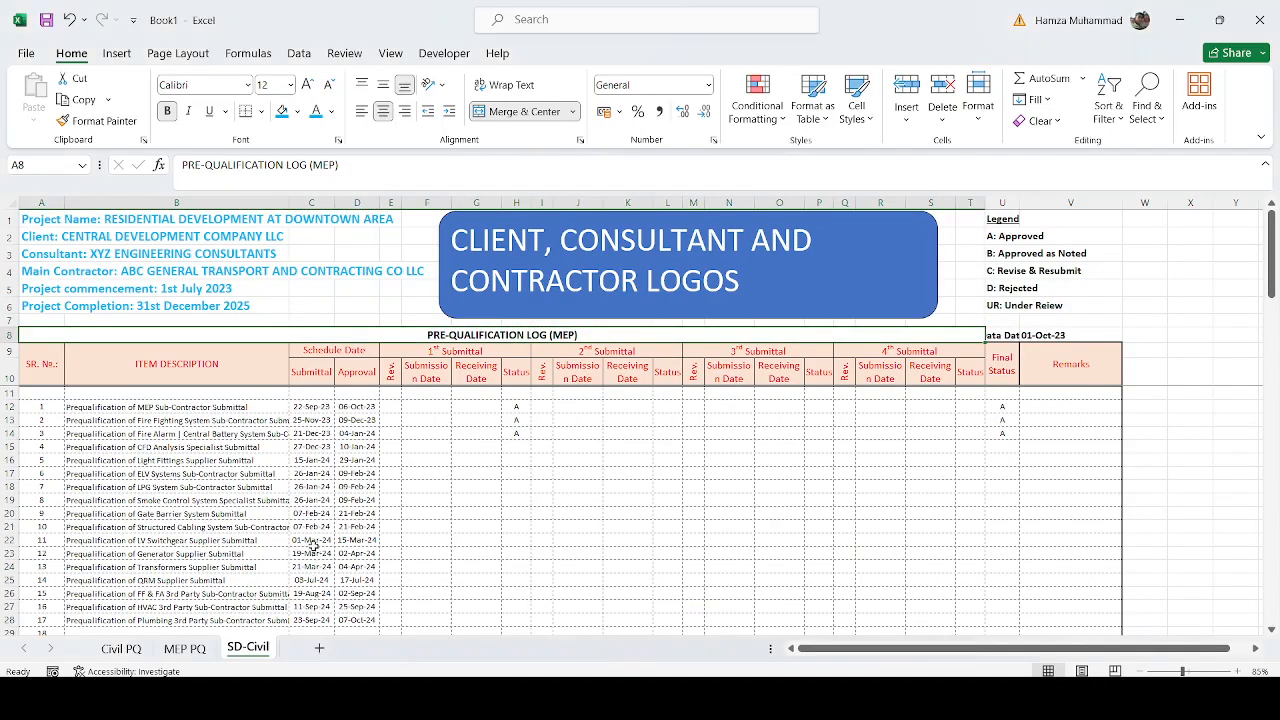
# Copy rows 15 to 25 of the SD-Civil sheet and insert the copies above row 14.
pyautogui.scroll(-7, 313, 543)
pyautogui.scroll(4, 294, 551)
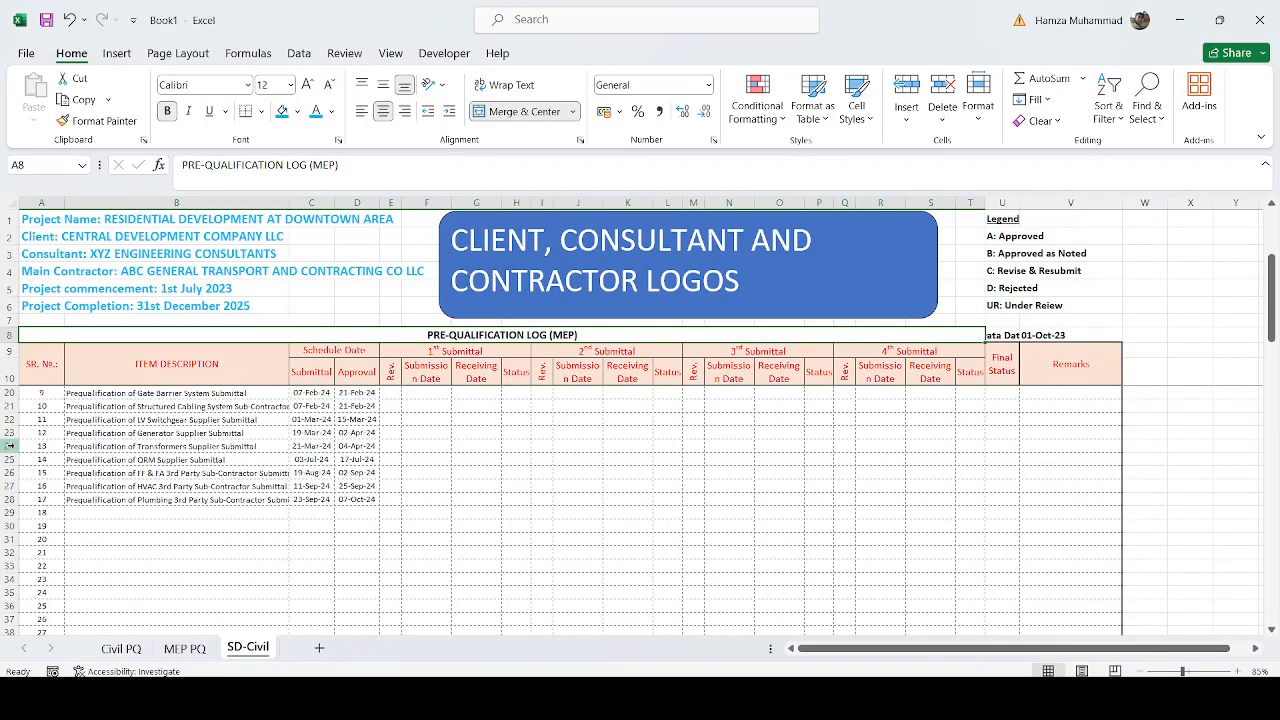
pyautogui.scroll(3, 8, 445)
pyautogui.moveTo(8, 445); pyautogui.dragTo(12, 585)
pyautogui.hotkey('ctrl', 'c')
pyautogui.rightClick(12, 435)
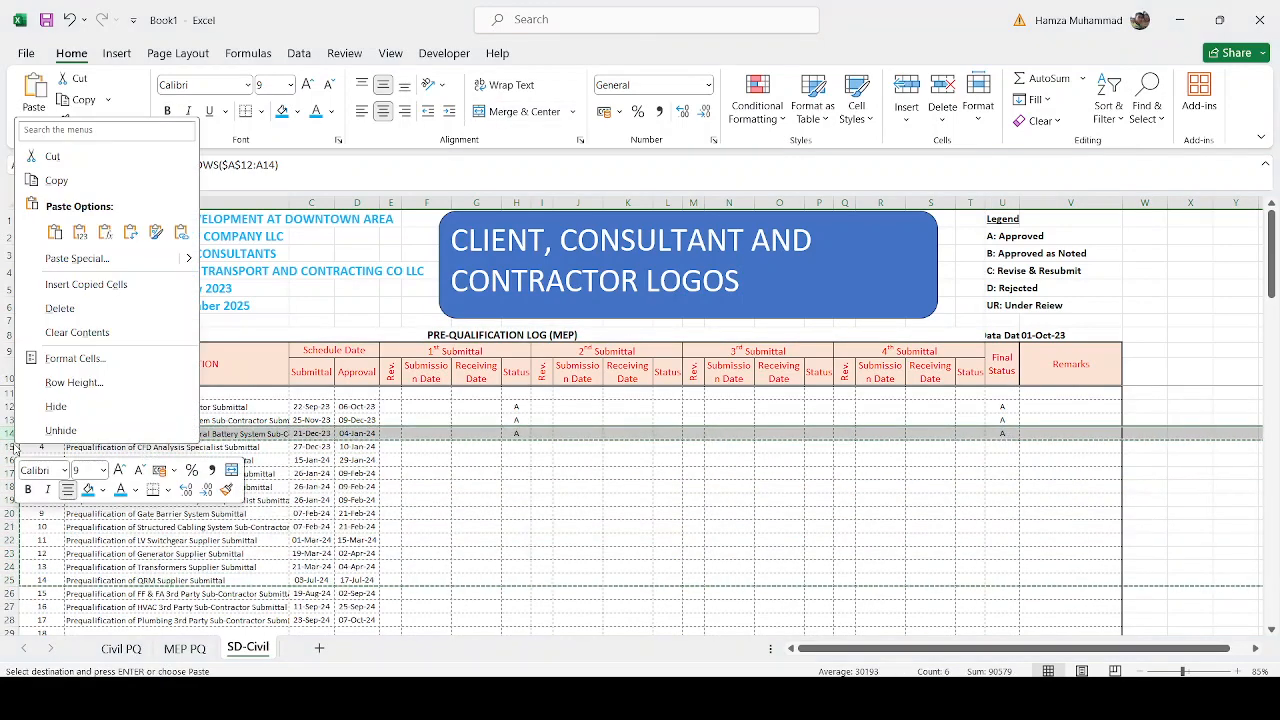
pyautogui.click(86, 284)
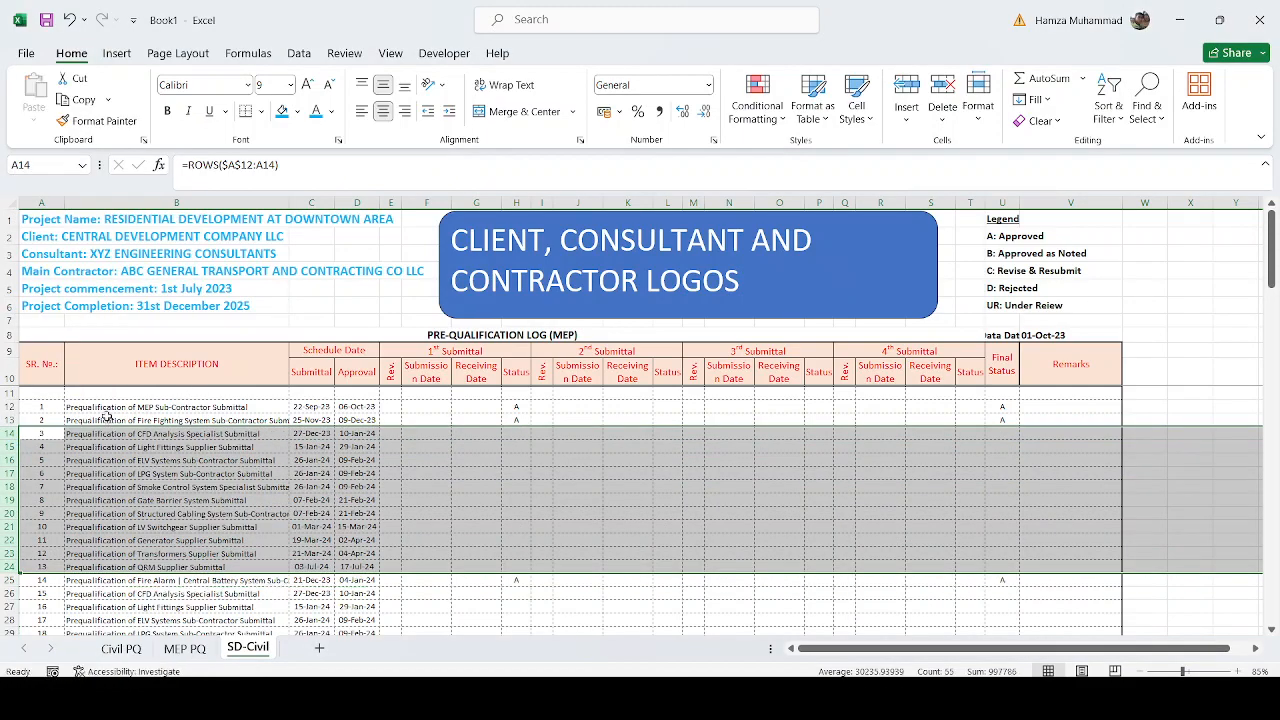
# Clear the item descriptions and the scheduled submittal and approval dates from the SD-Civil log rows.
pyautogui.moveTo(82, 407); pyautogui.dragTo(357, 592)
pyautogui.press('Delete')
pyautogui.scroll(-12, 121, 540)
pyautogui.scroll(12, 121, 550)
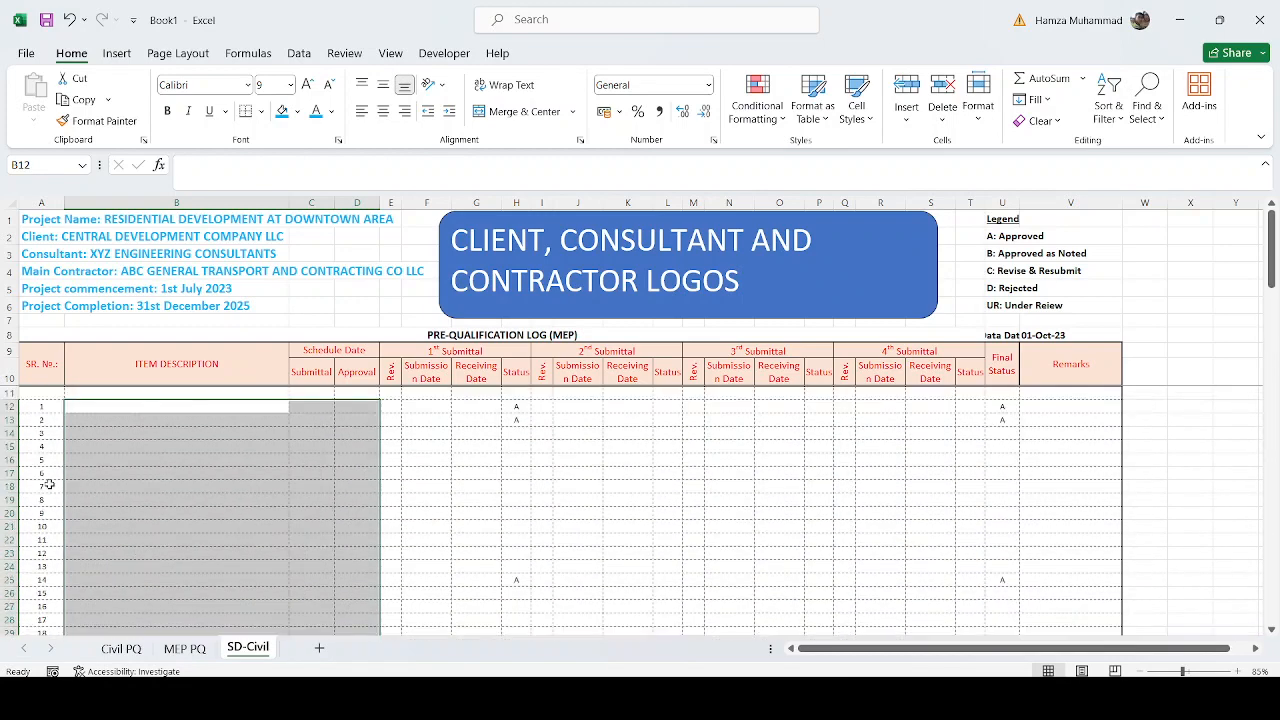
# Copy the blank numbered rows 15 to 55 and insert the copies above row 14.
pyautogui.moveTo(16, 445); pyautogui.dragTo(16, 592)
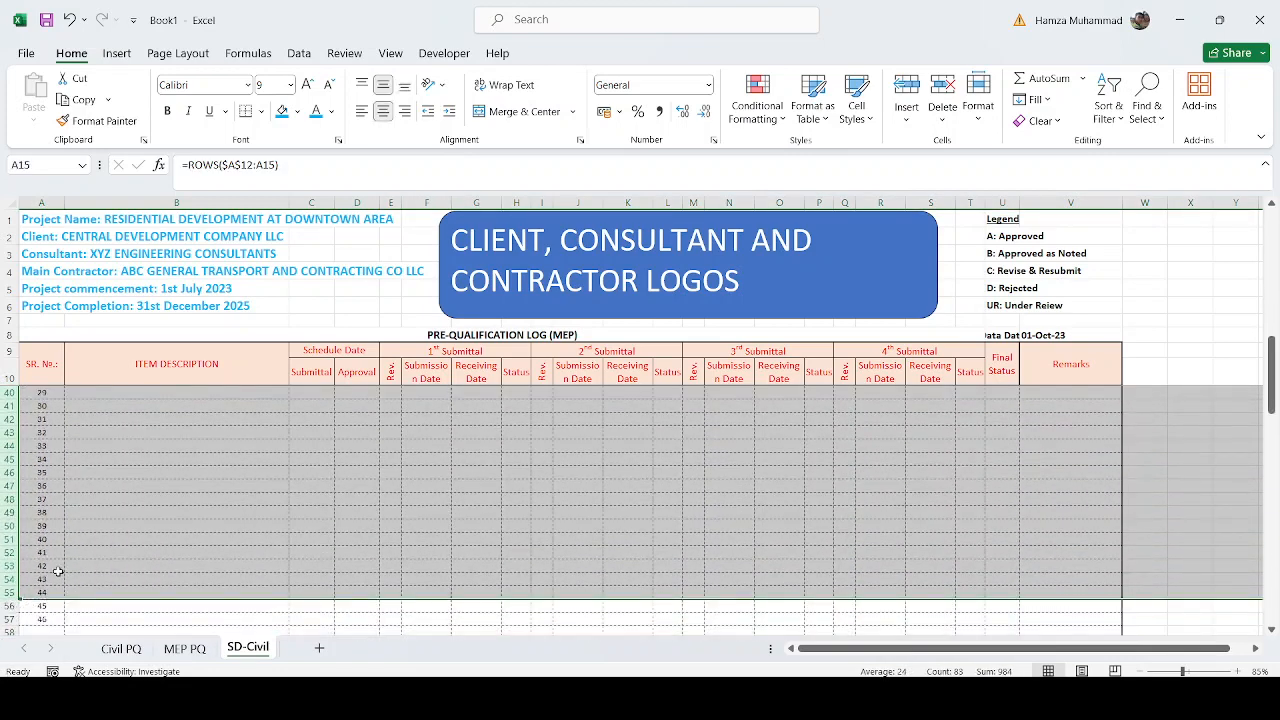
pyautogui.hotkey('ctrl', 'c')
pyautogui.scroll(10, 20, 445)
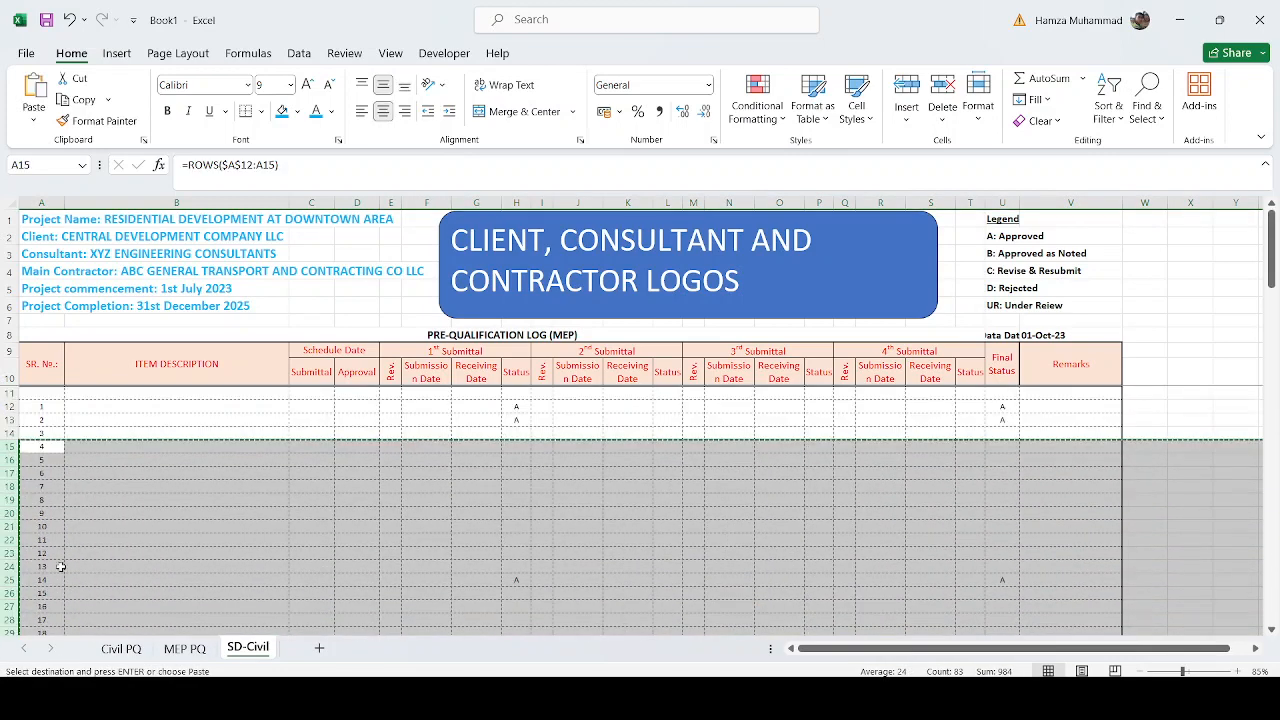
pyautogui.rightClick(18, 433)
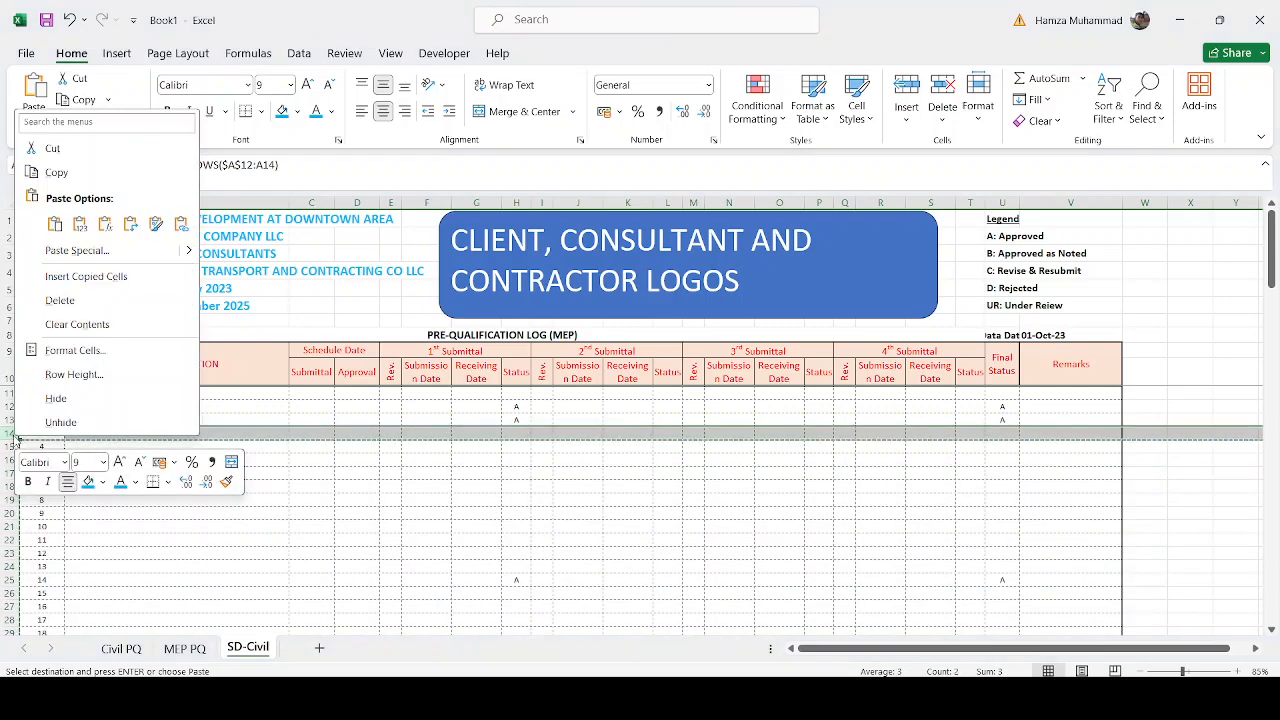
pyautogui.press('e')
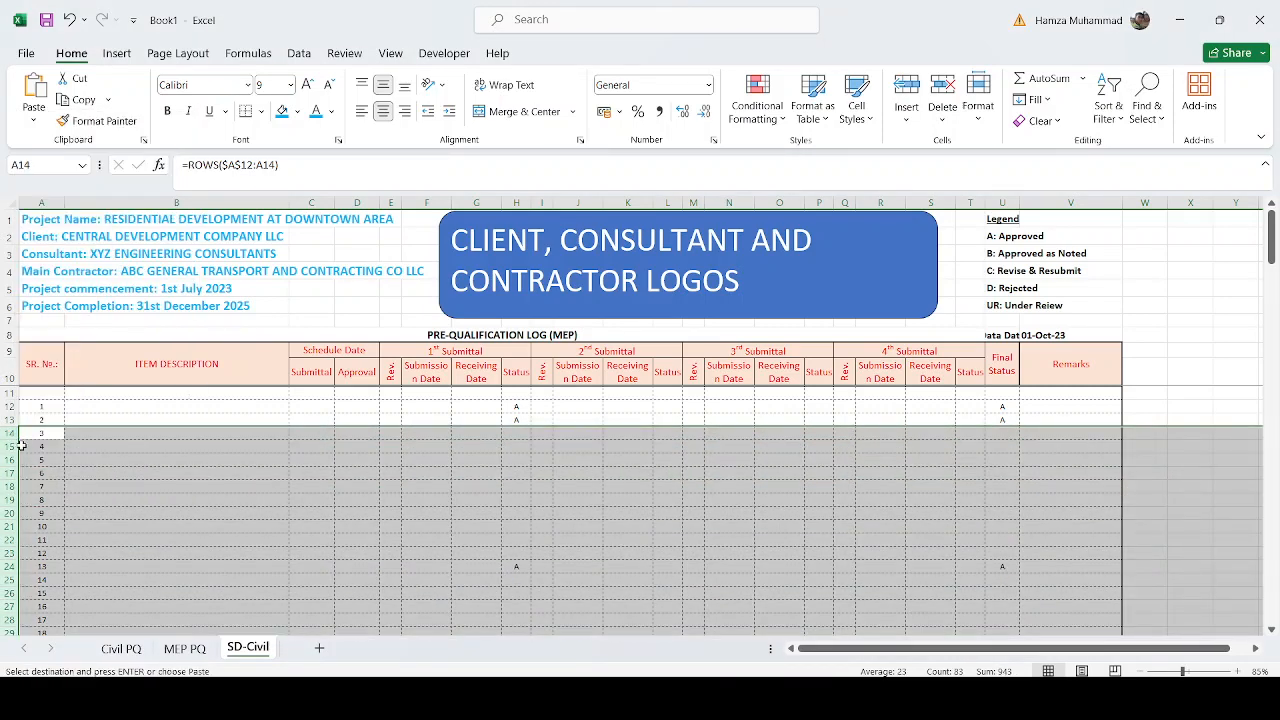
# Insert the copied block of blank log rows again above row 13 and once more above row 62.
pyautogui.click(18, 420)
pyautogui.rightClick(18, 421)
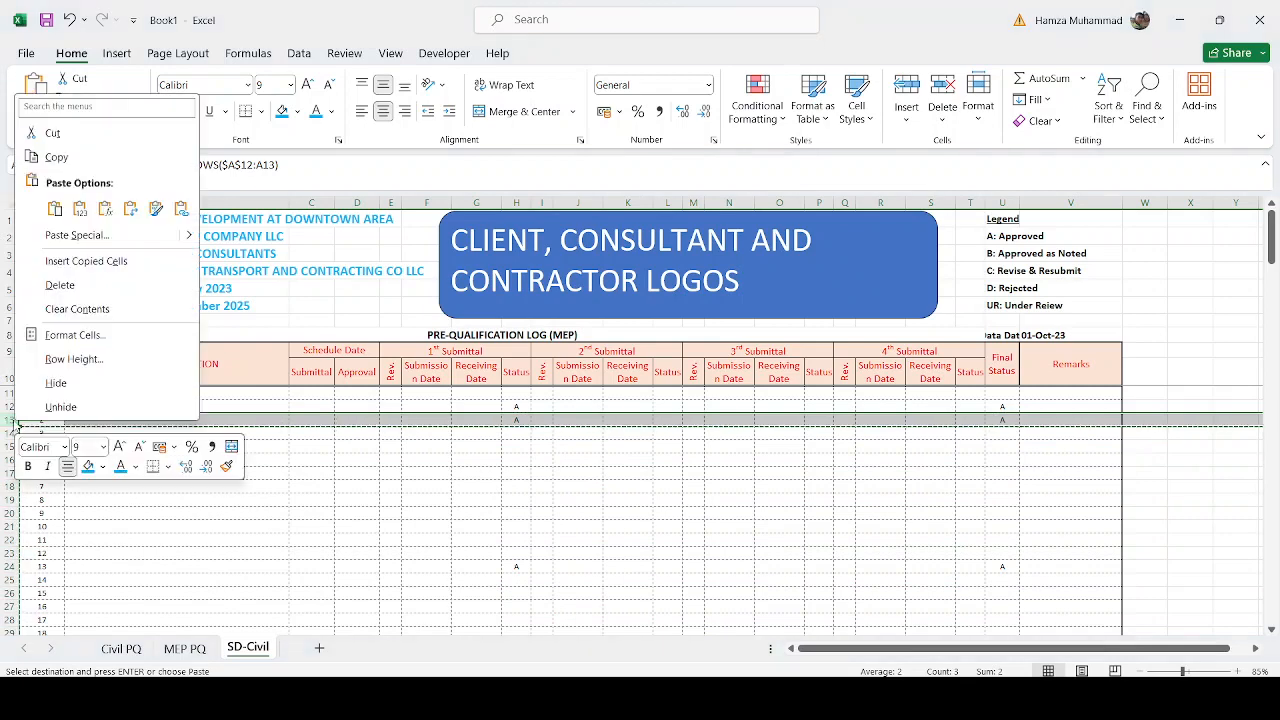
pyautogui.press('e')
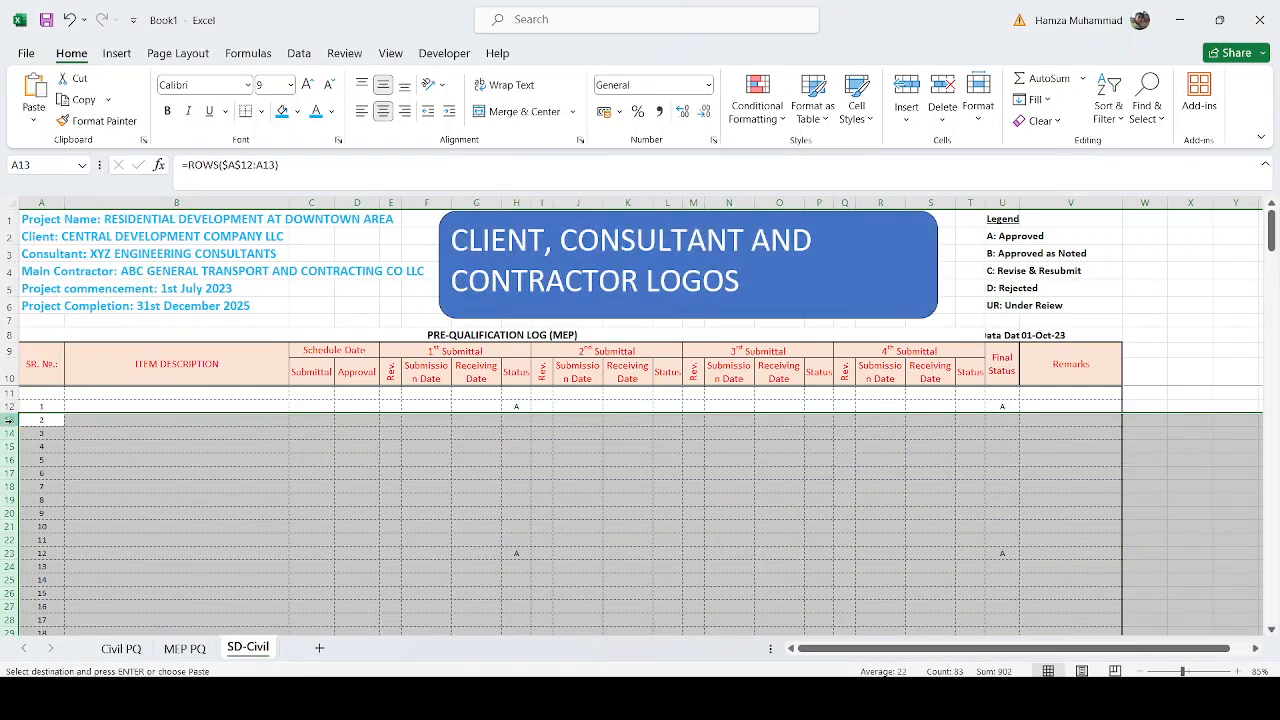
pyautogui.scroll(-13, 8, 470)
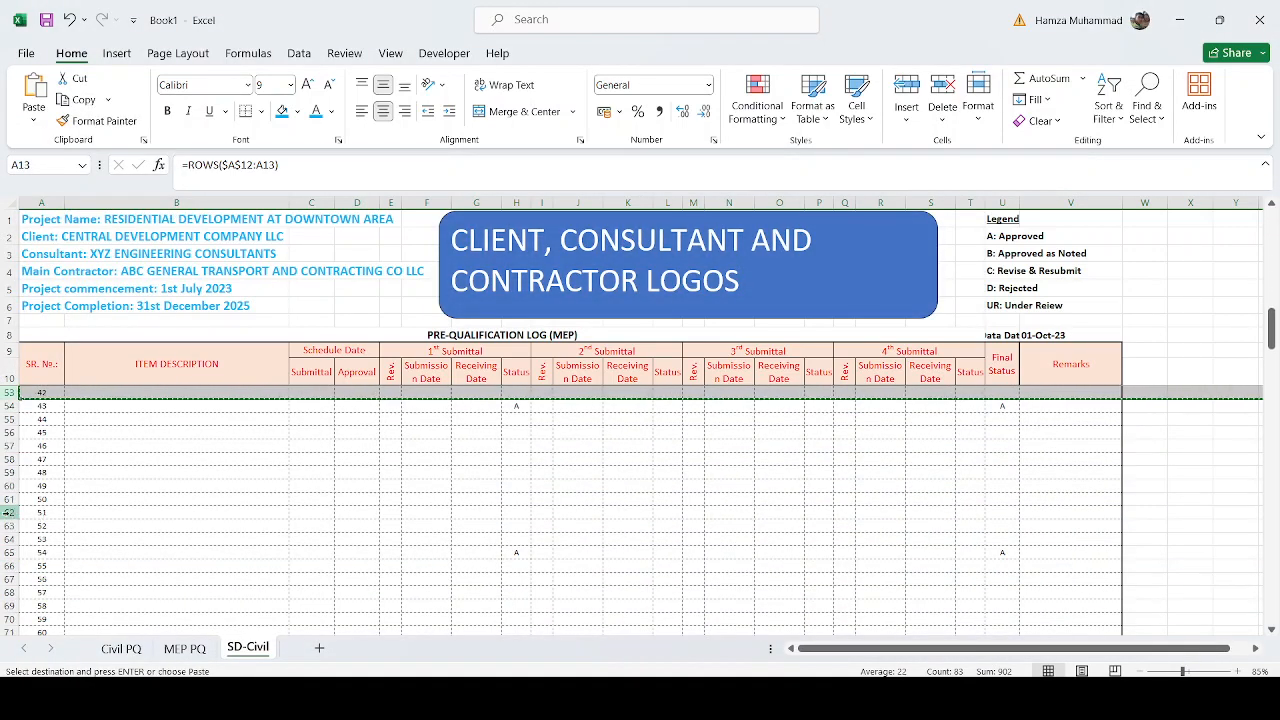
pyautogui.rightClick(8, 512)
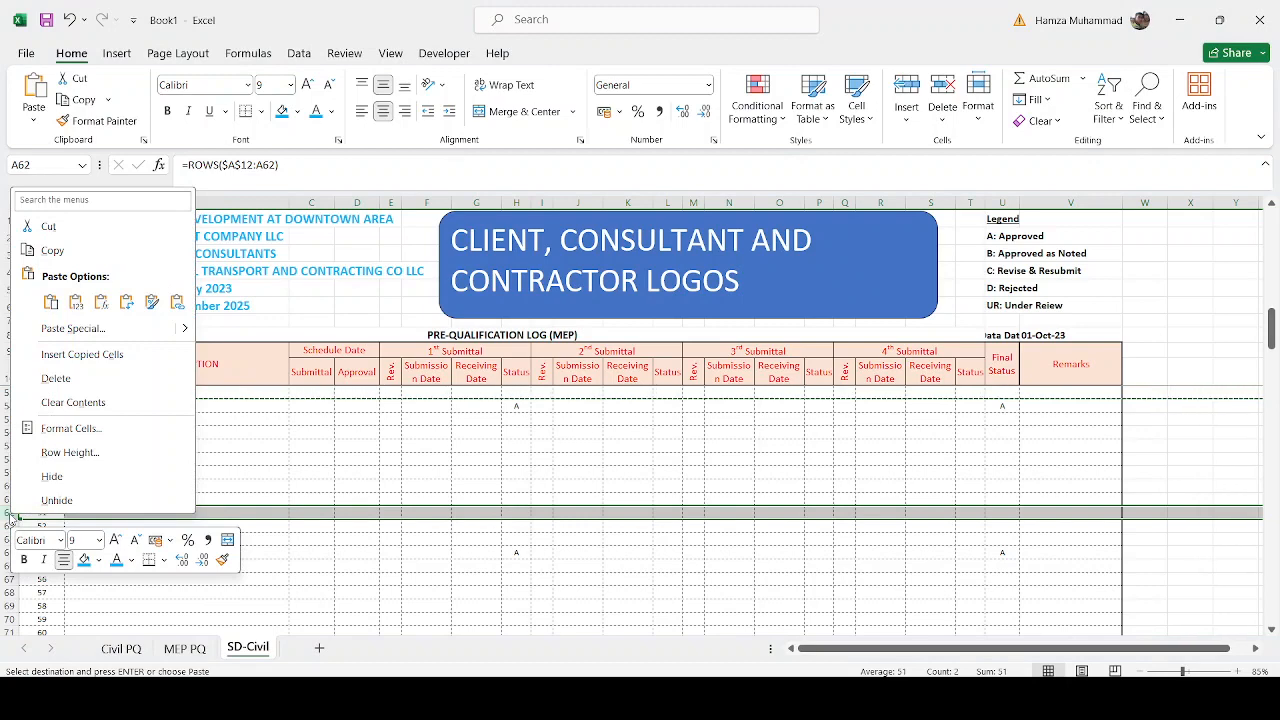
pyautogui.click(82, 354)
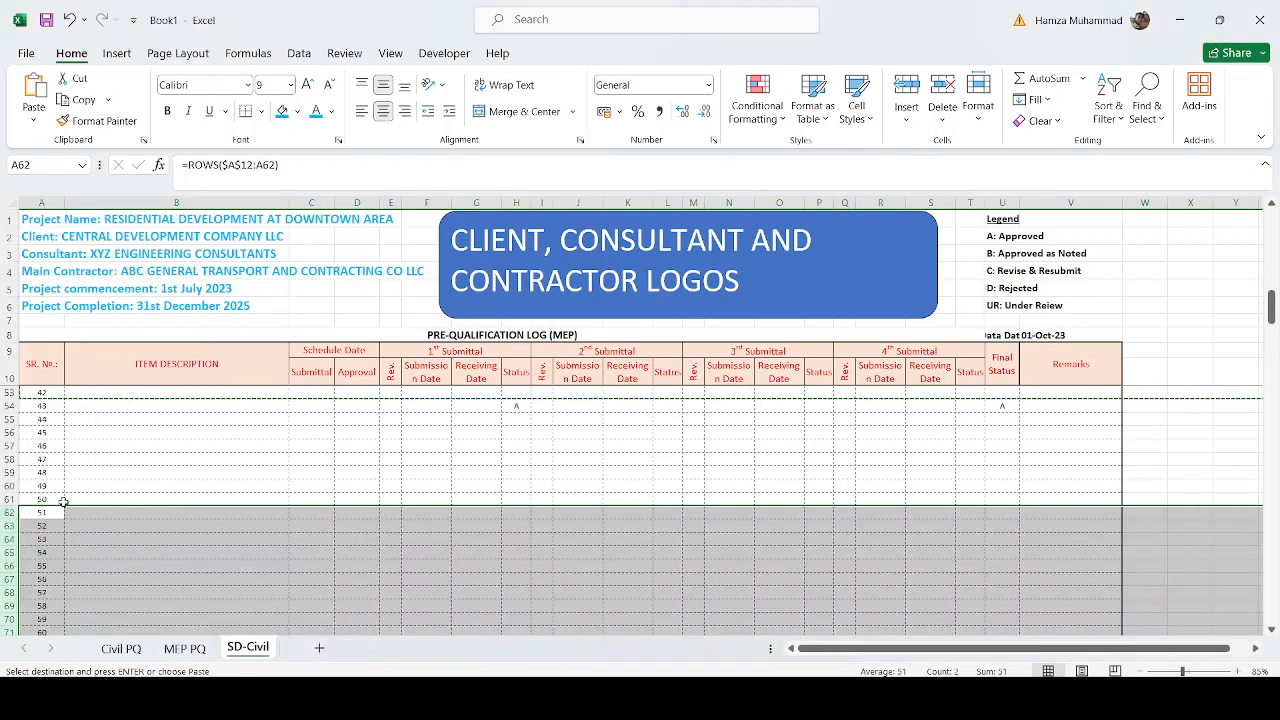
pyautogui.press('Escape')
# Copy log rows 20 to 180 and insert the copies above row 16.
pyautogui.click(51, 525)
pyautogui.hotkey('ctrl', 'Down')
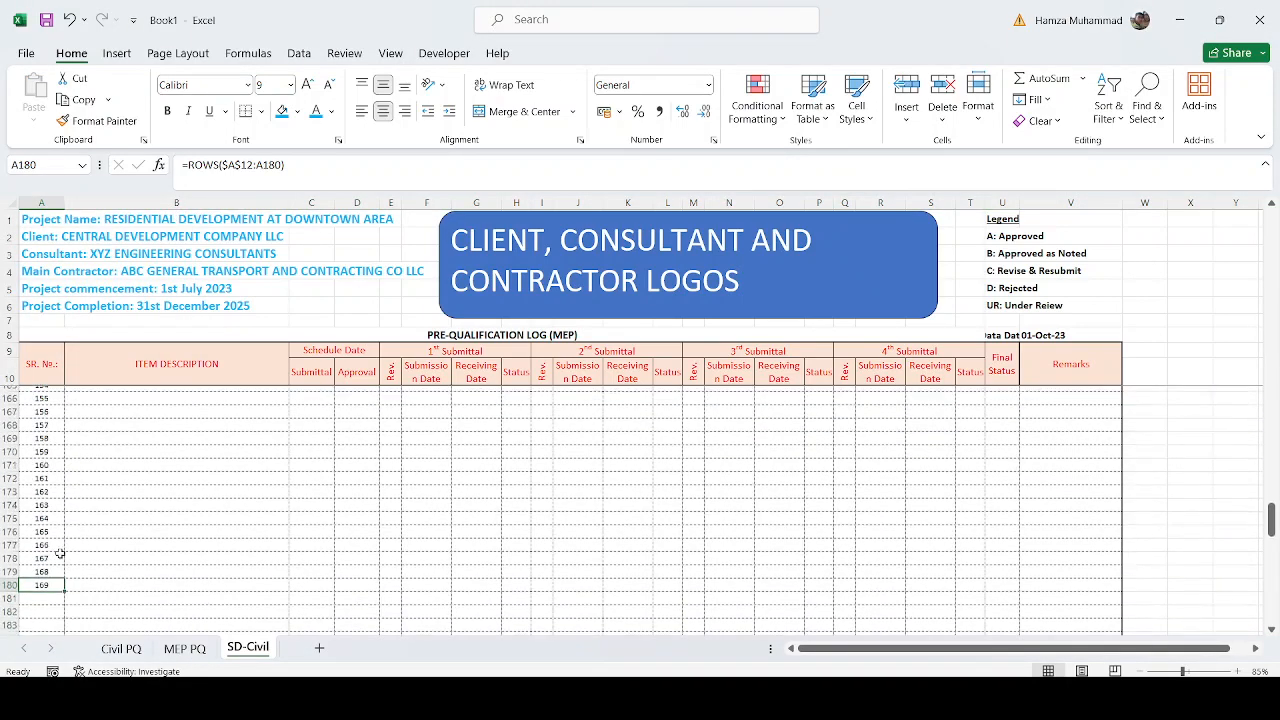
pyautogui.moveTo(8, 619); pyautogui.dragTo(9, 282)
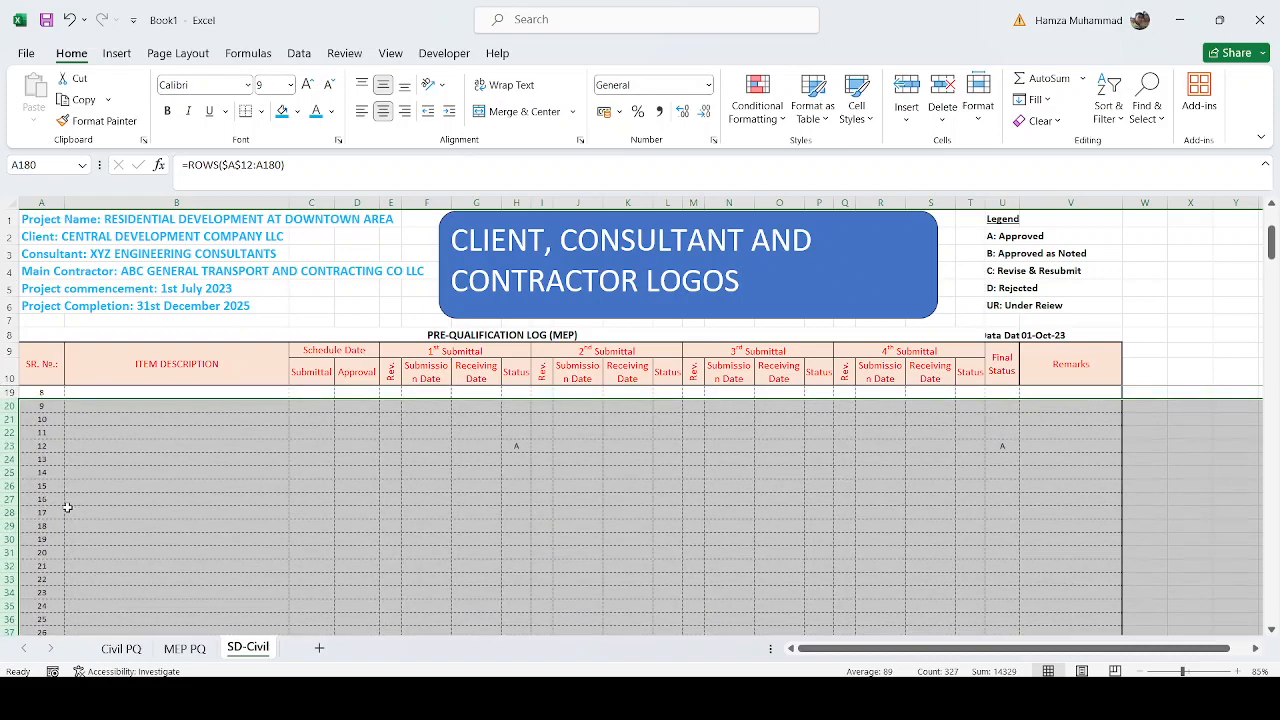
pyautogui.hotkey('ctrl', 'c')
pyautogui.scroll(3, 67, 507)
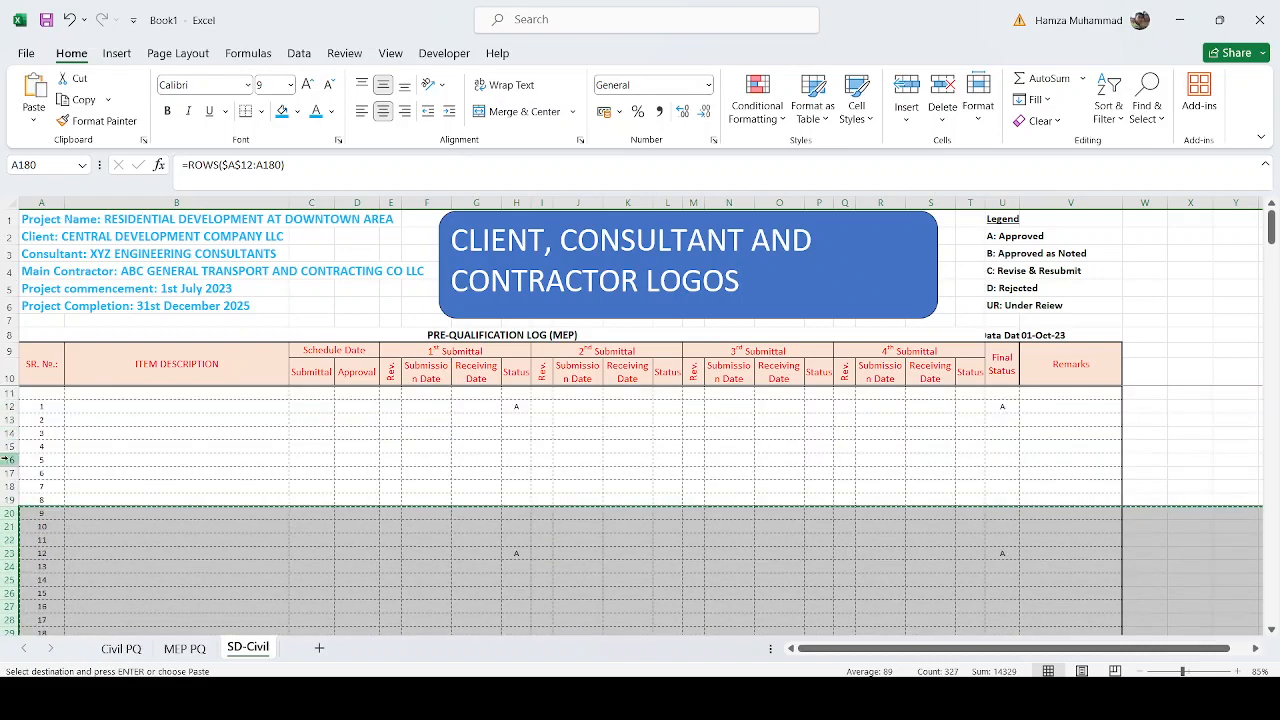
pyautogui.click(8, 459)
pyautogui.rightClick(8, 459)
pyautogui.click(70, 273)
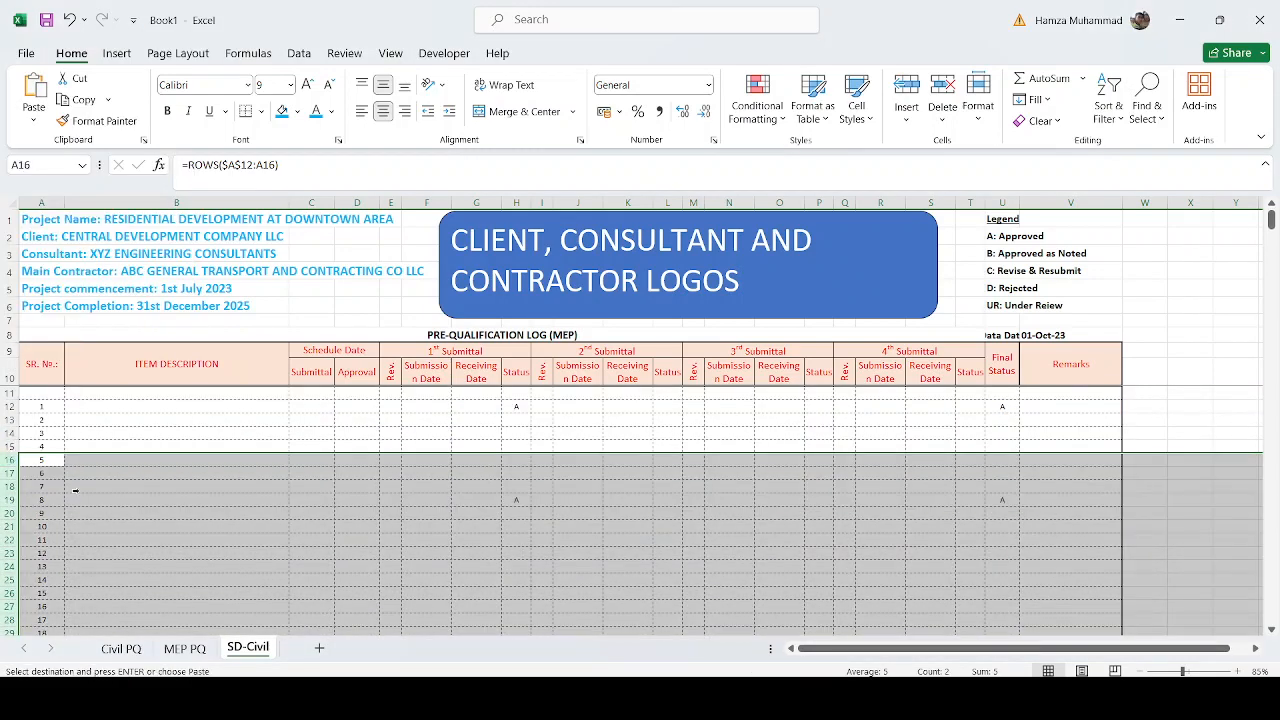
# Copy log rows 64 to 341, insert the copies above row 58, and go to the last serial number.
pyautogui.click(53, 408)
pyautogui.scroll(-20, 53, 500)
pyautogui.scroll(-20, 53, 537)
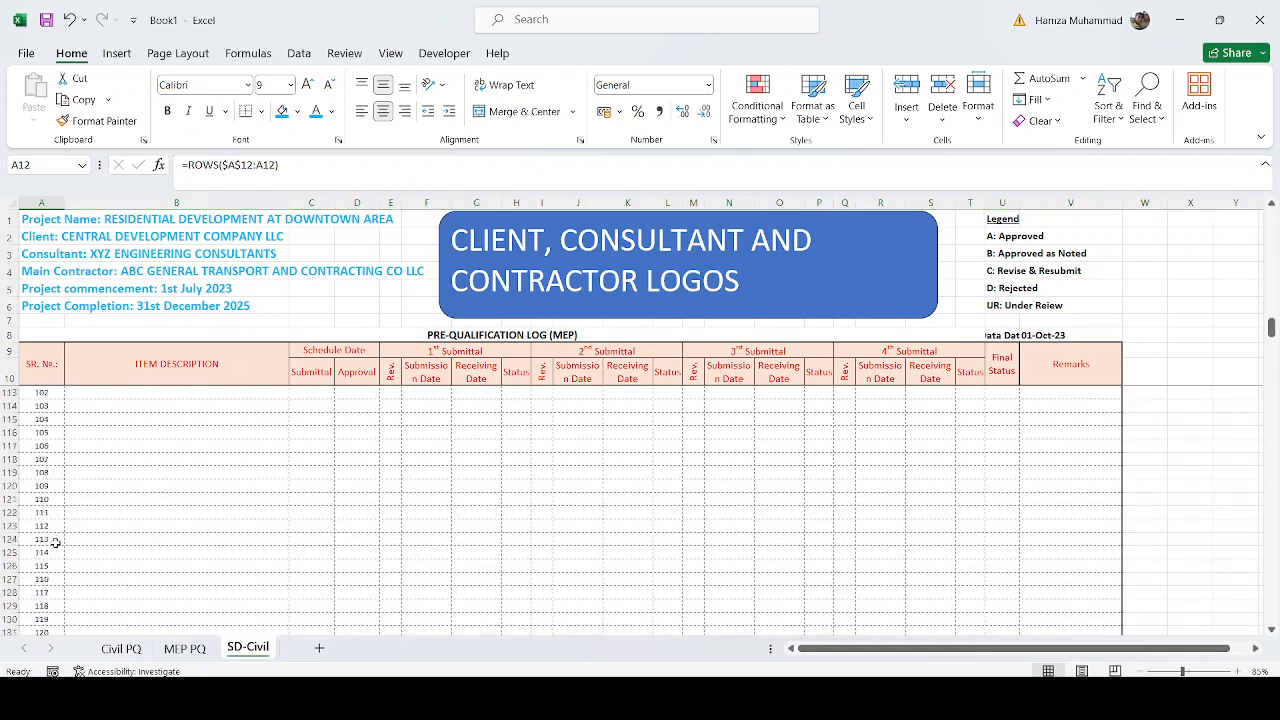
pyautogui.scroll(-20, 62, 558)
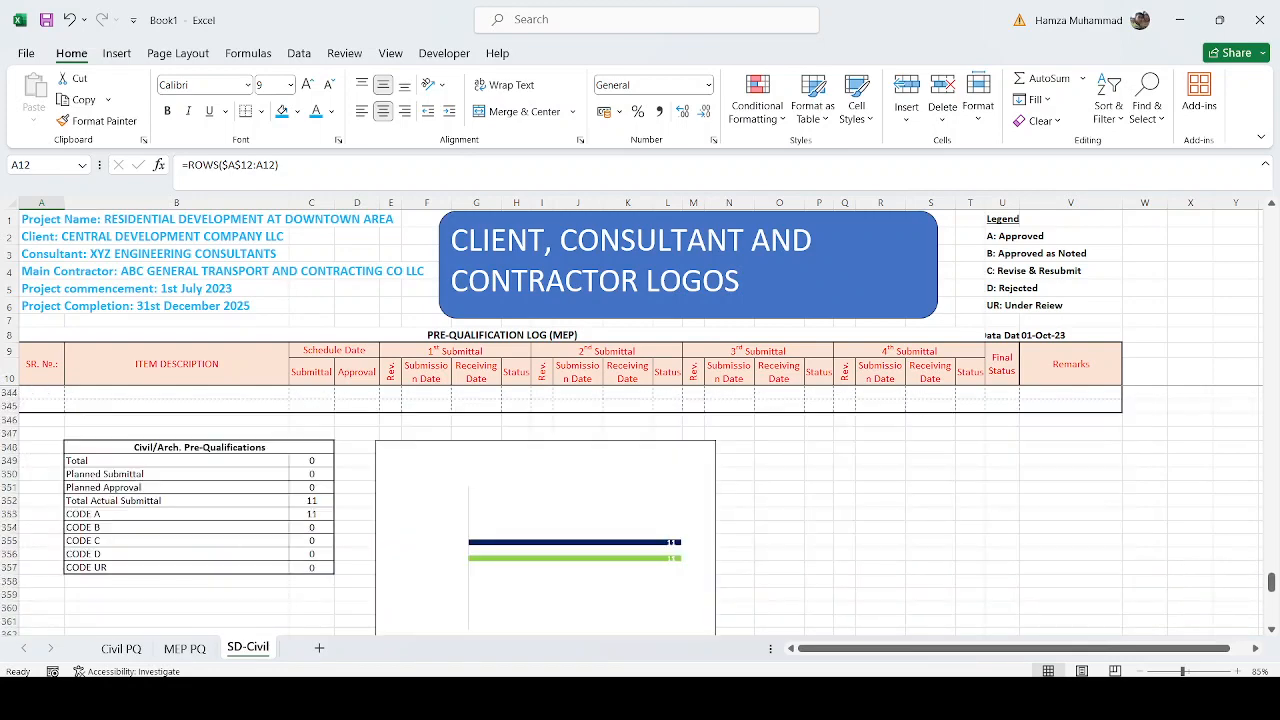
pyautogui.scroll(5, 4, 521)
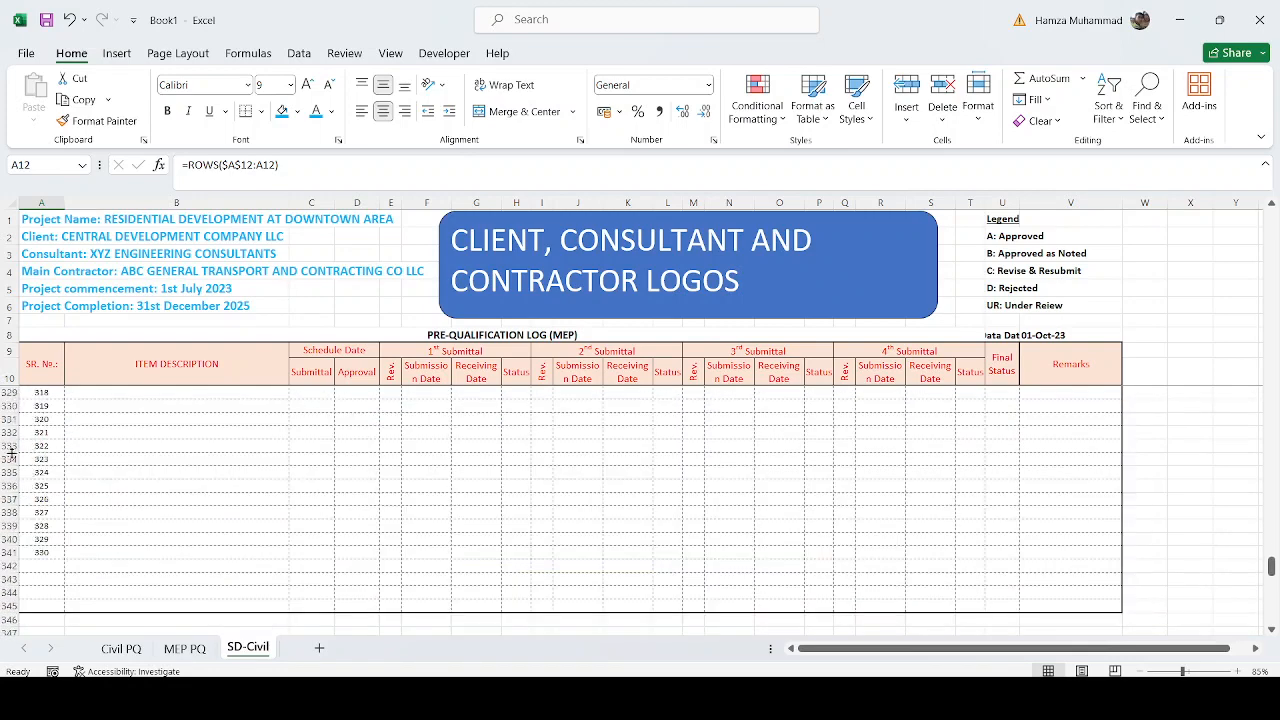
pyautogui.moveTo(5, 552); pyautogui.dragTo(10, 405)
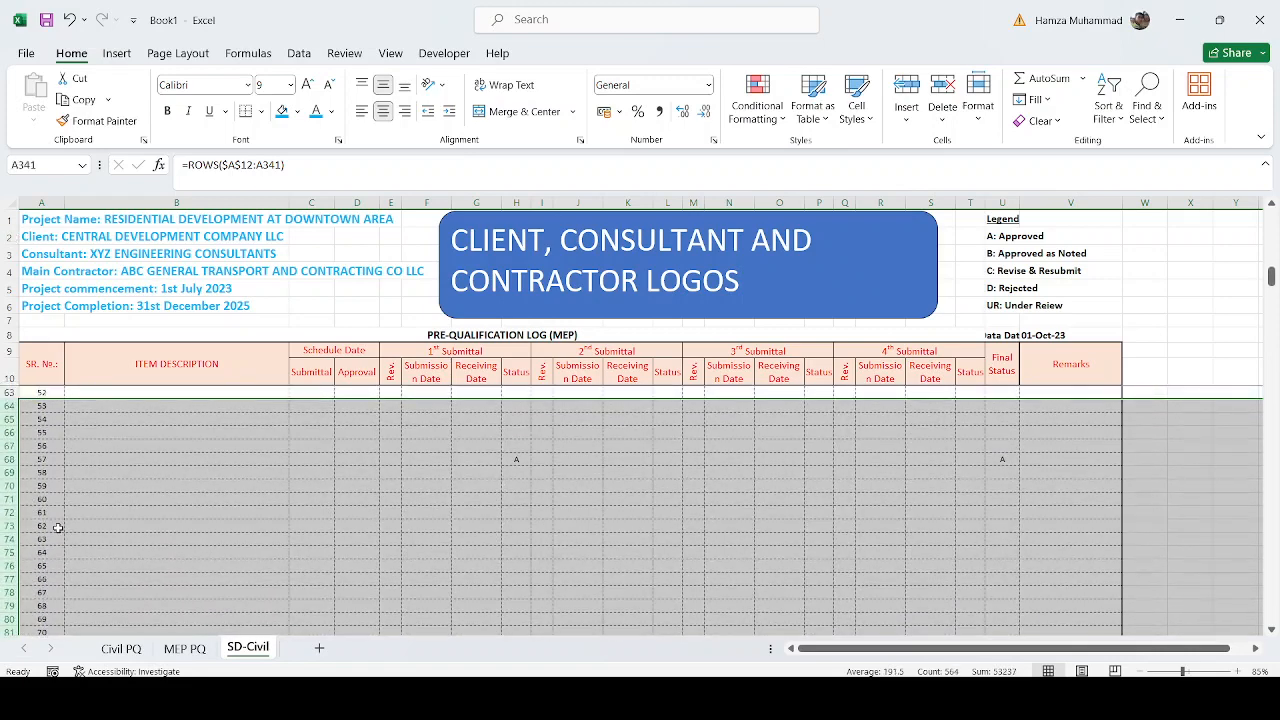
pyautogui.hotkey('ctrl', 'c')
pyautogui.scroll(3, 58, 527)
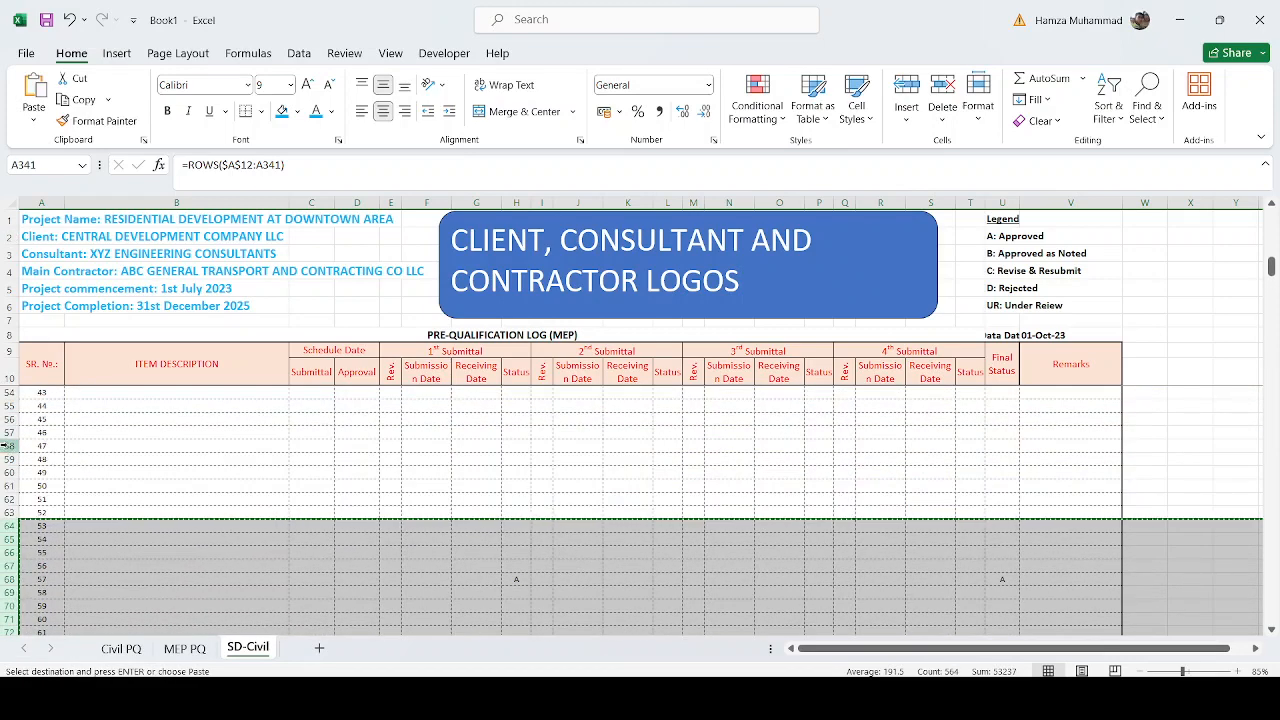
pyautogui.click(8, 445)
pyautogui.rightClick(8, 445)
pyautogui.press('e')
pyautogui.press('Escape')
pyautogui.click(33, 458)
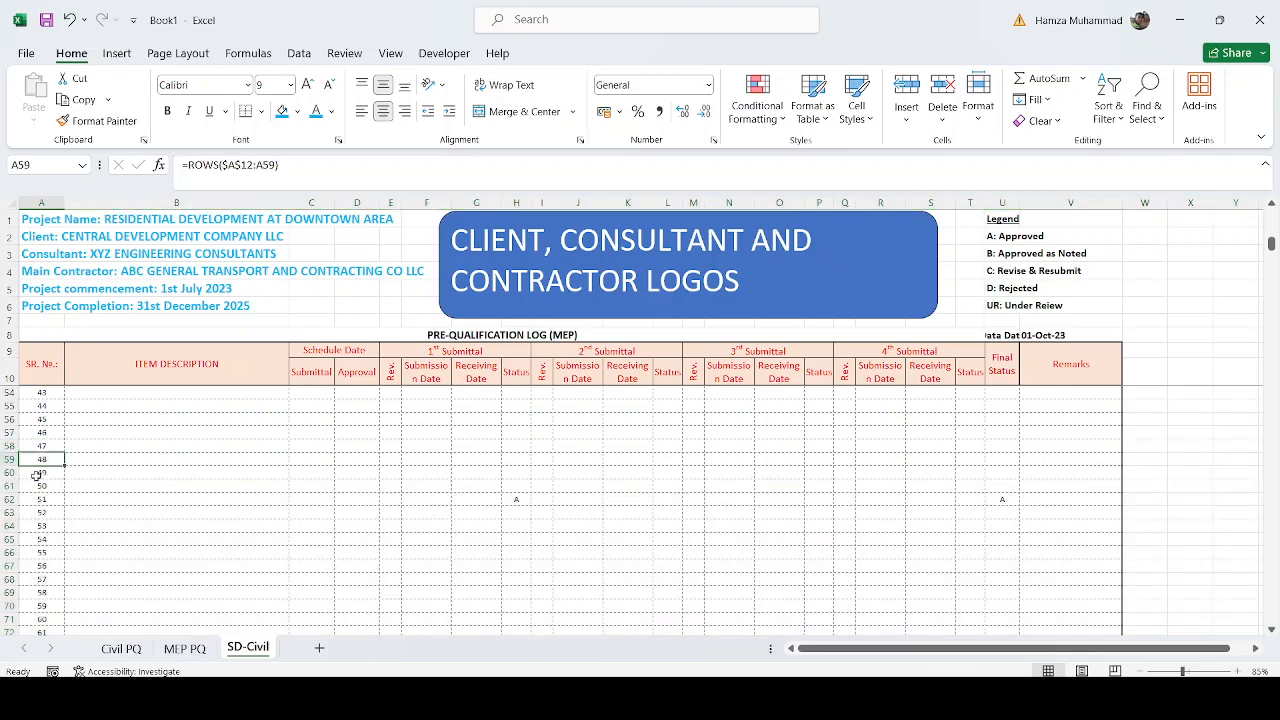
pyautogui.hotkey('ctrl', 'Down')
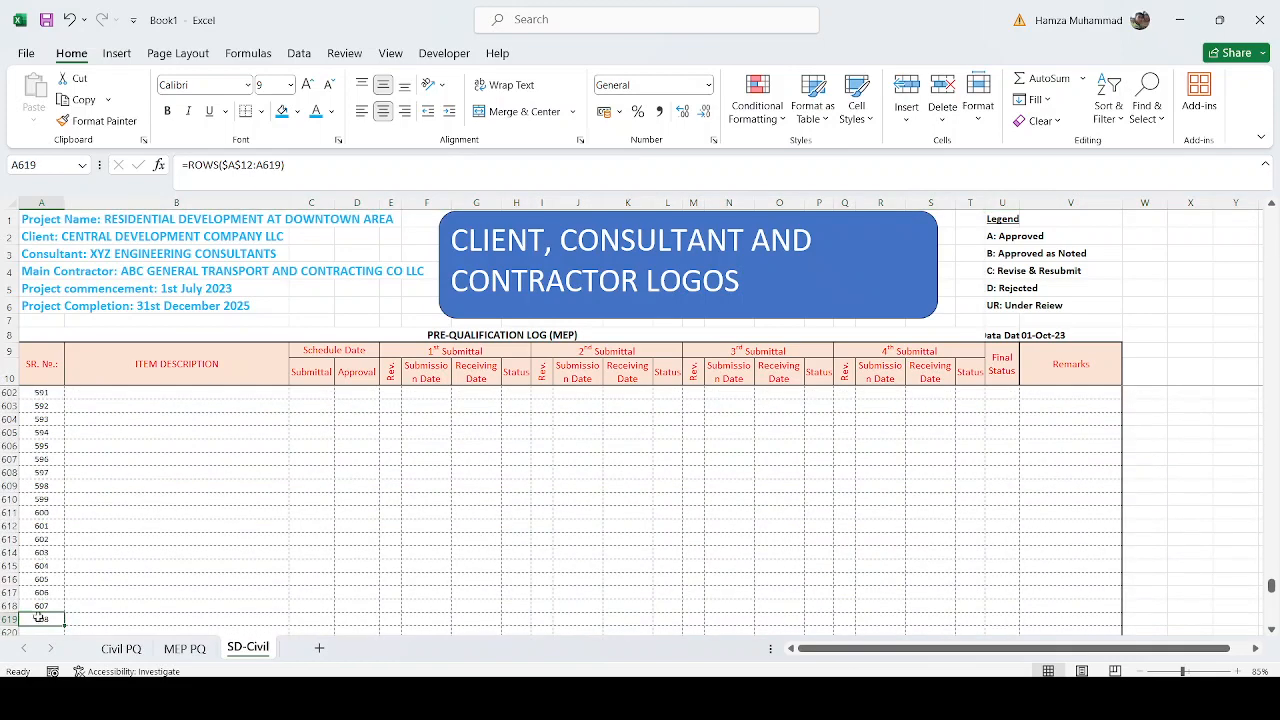
# Switch to Primavera P6 and copy the structural shop drawing submittals from Block D2's Excavation & Backfilling Layout through Service Block (1)'s 2nd Floor Hollow Core Slab.
pyautogui.click(971, 699)
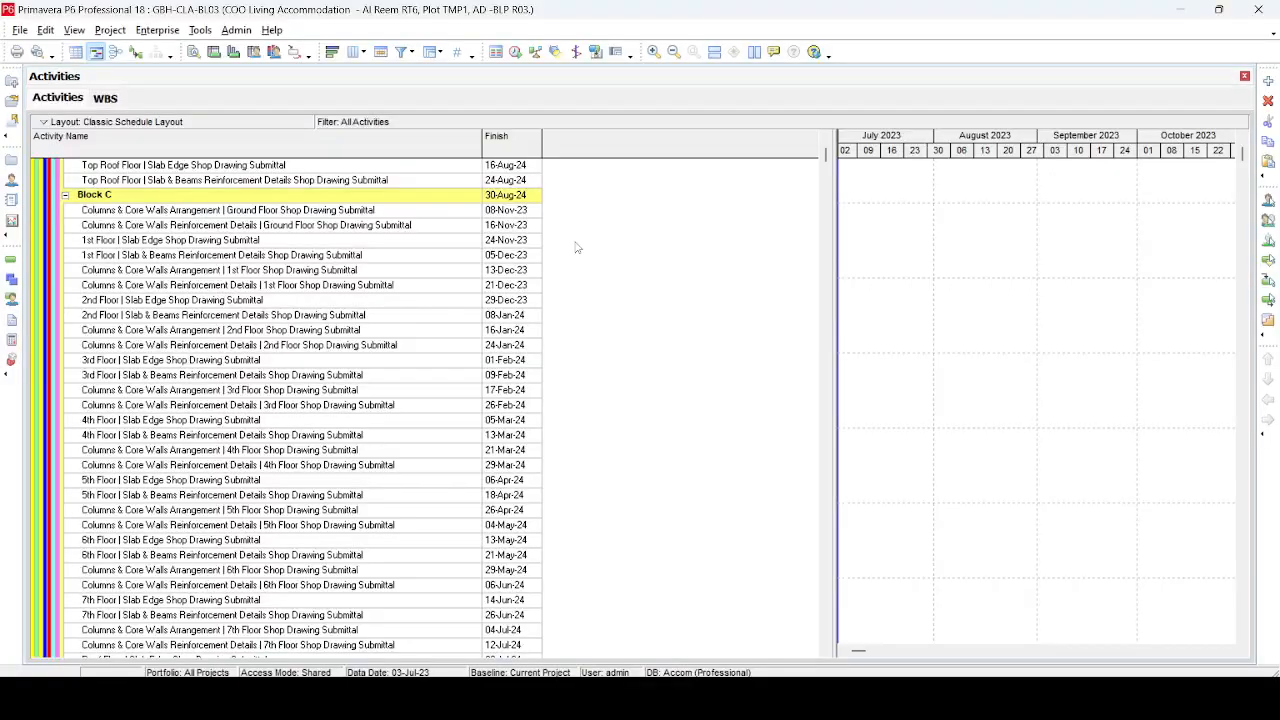
pyautogui.scroll(-10, 238, 252)
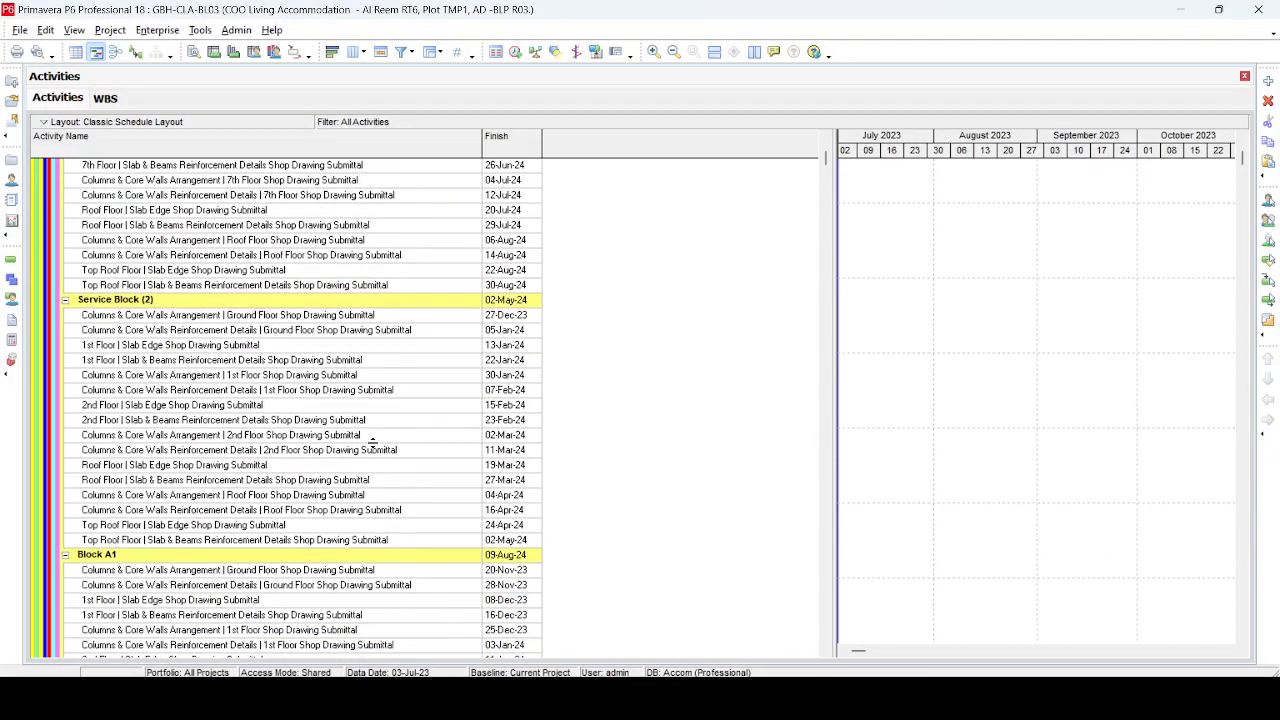
pyautogui.moveTo(826, 161); pyautogui.dragTo(826, 153)
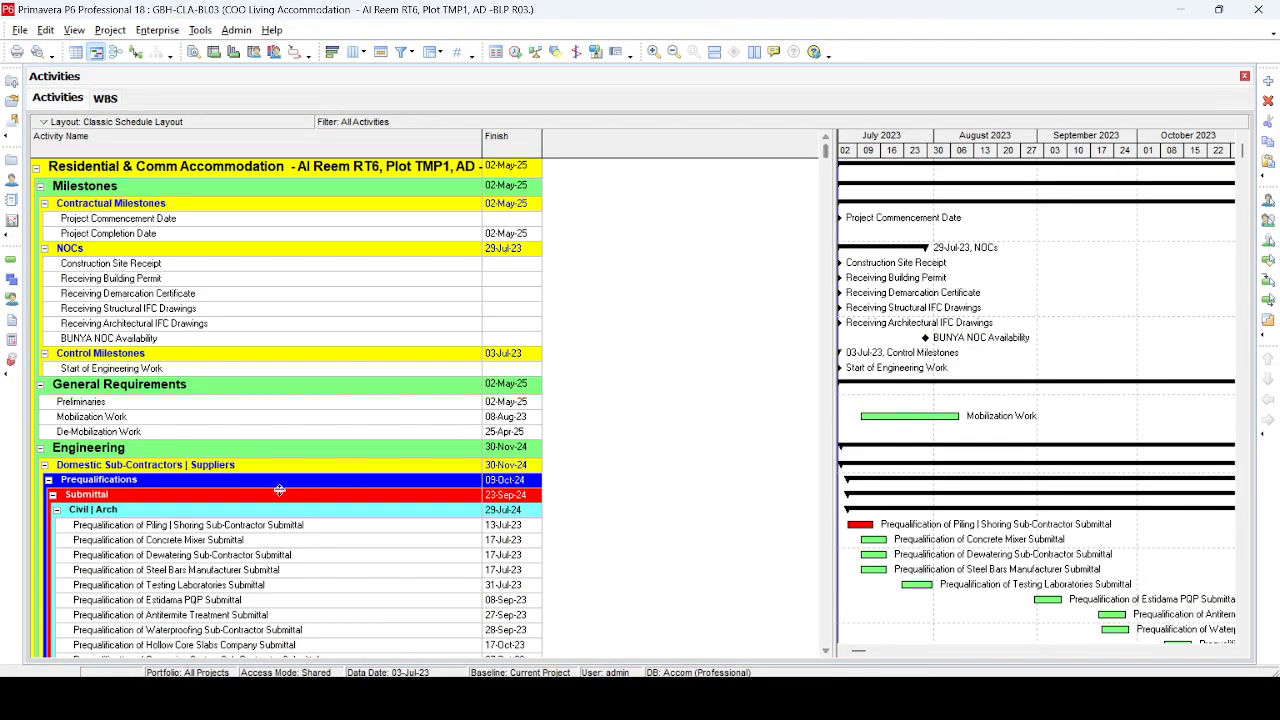
pyautogui.click(148, 531)
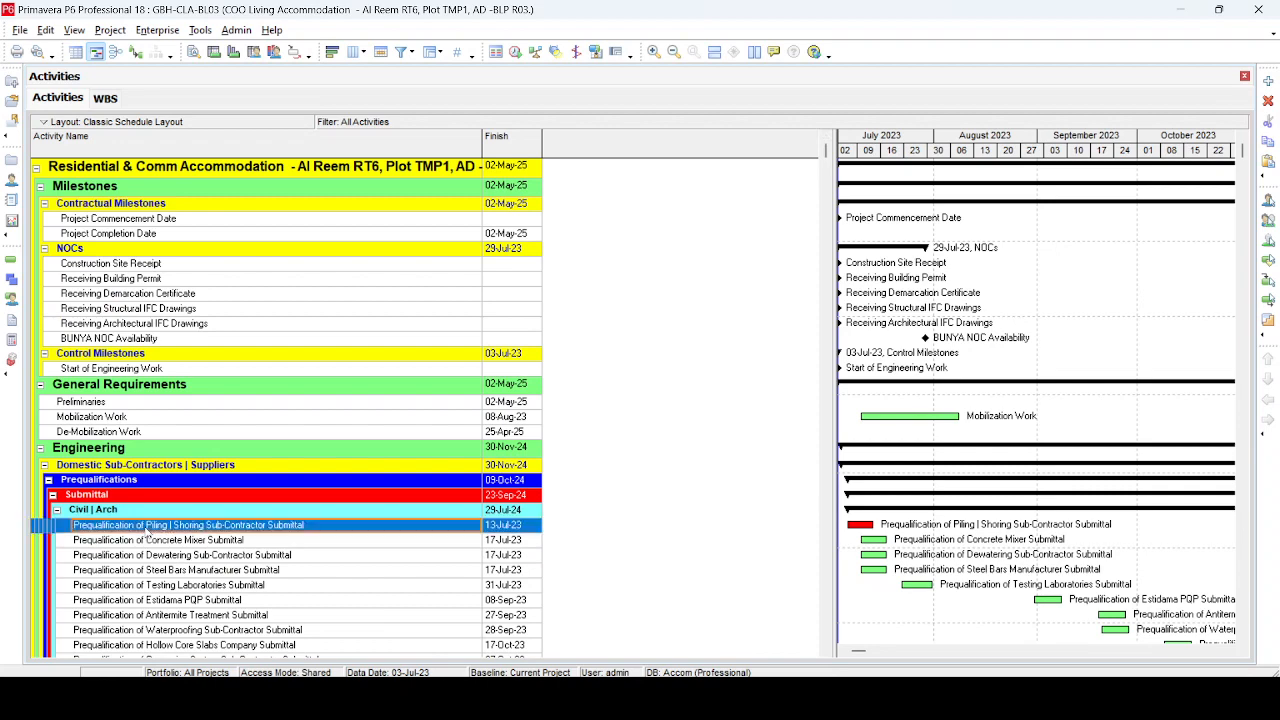
pyautogui.scroll(-1, 145, 535)
pyautogui.scroll(-15, 146, 536)
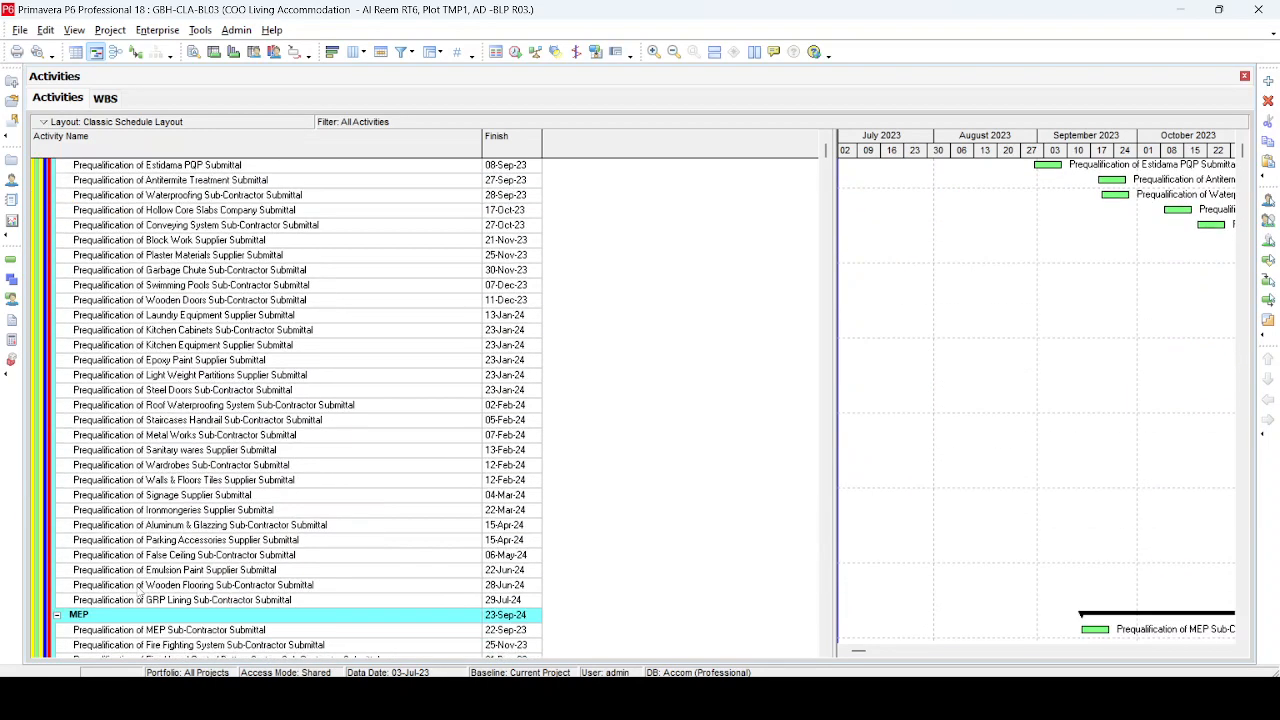
pyautogui.scroll(-4, 128, 594)
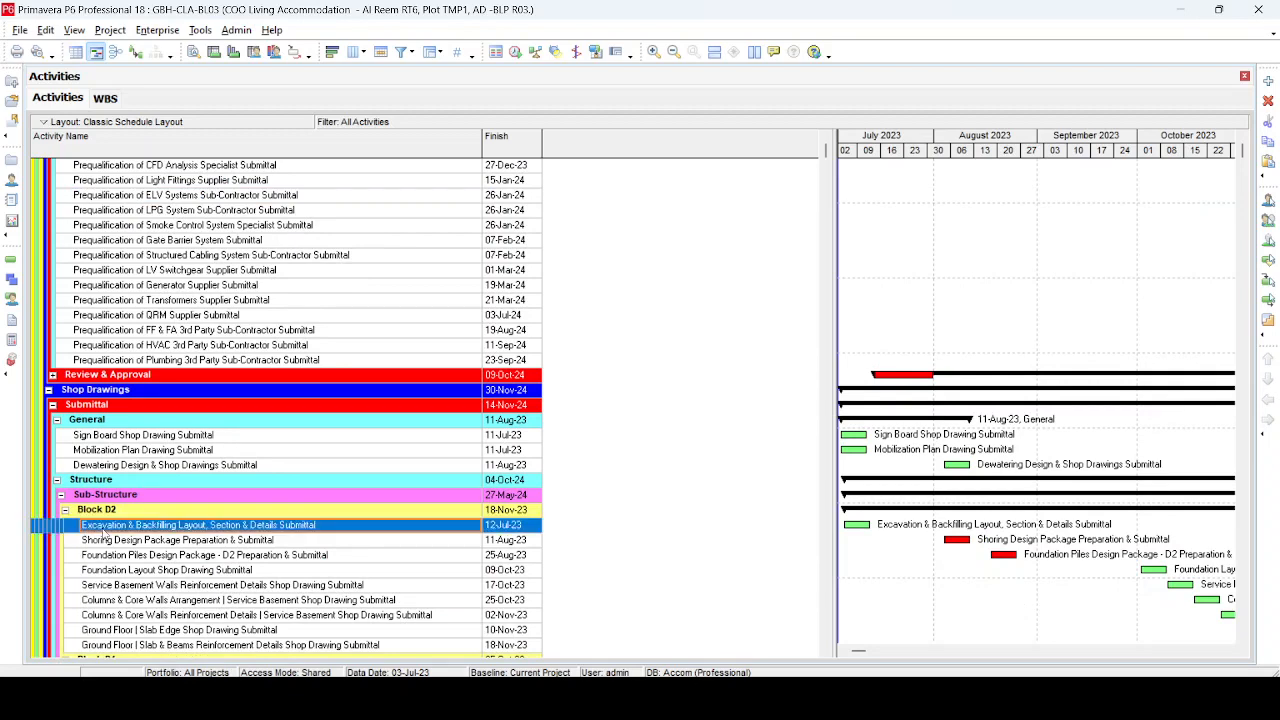
pyautogui.scroll(-18, 104, 535)
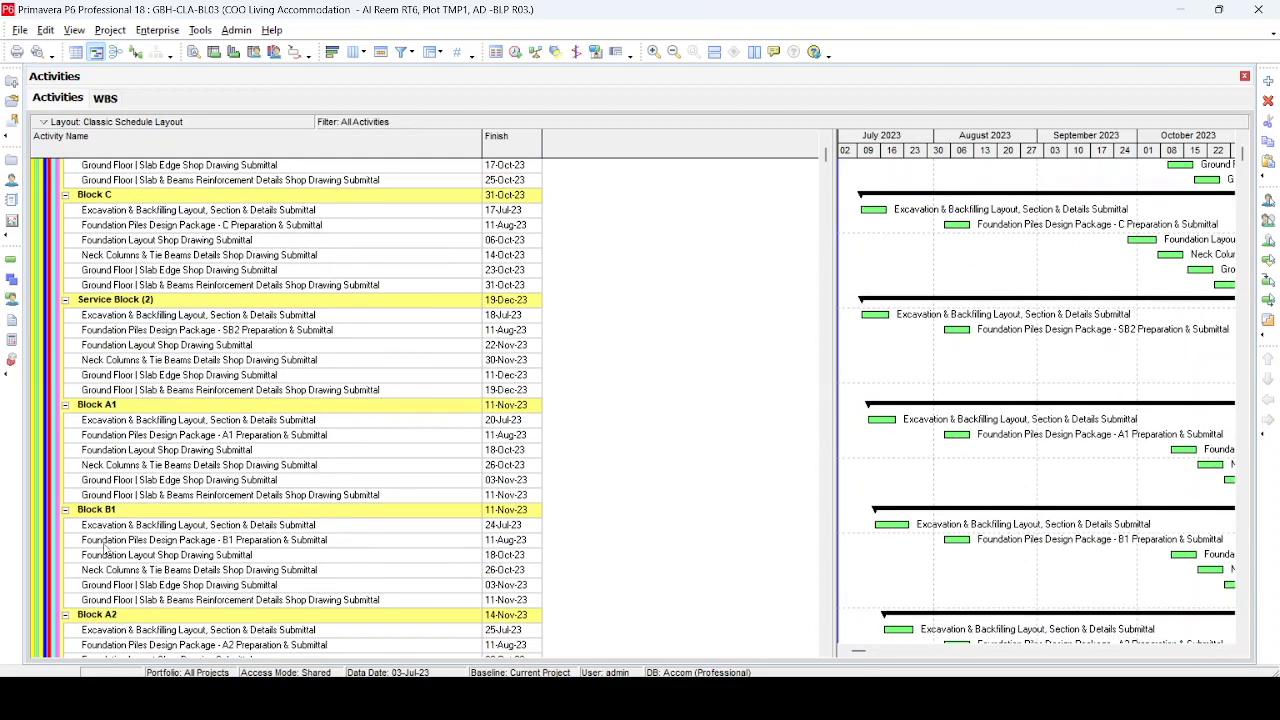
pyautogui.scroll(-15, 104, 543)
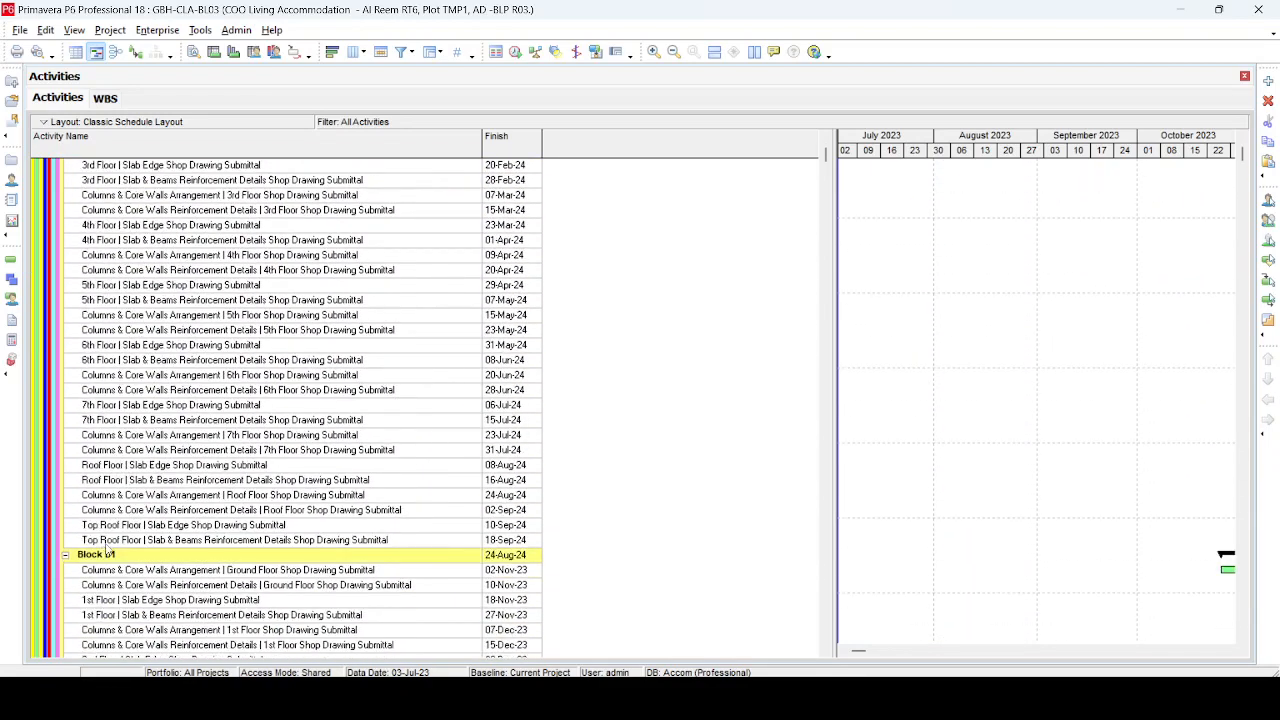
pyautogui.scroll(-5, 111, 548)
pyautogui.scroll(-9, 110, 546)
pyautogui.scroll(-4, 111, 547)
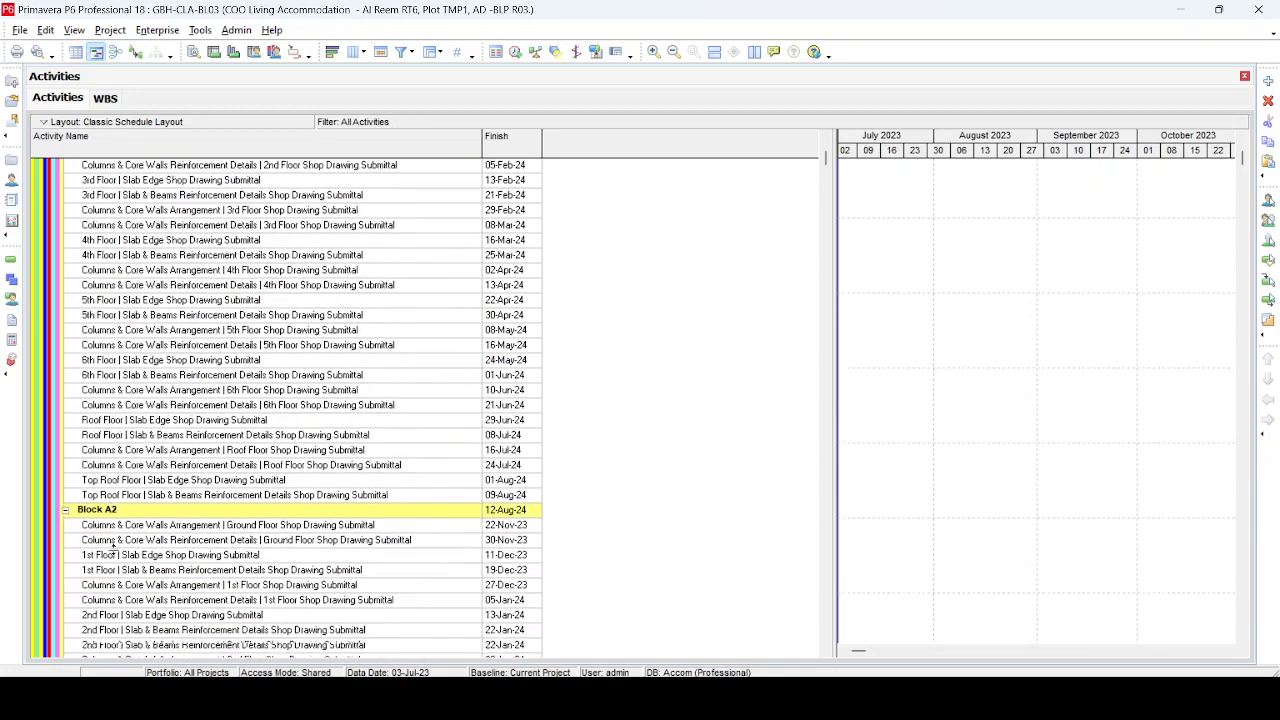
pyautogui.scroll(-15, 115, 562)
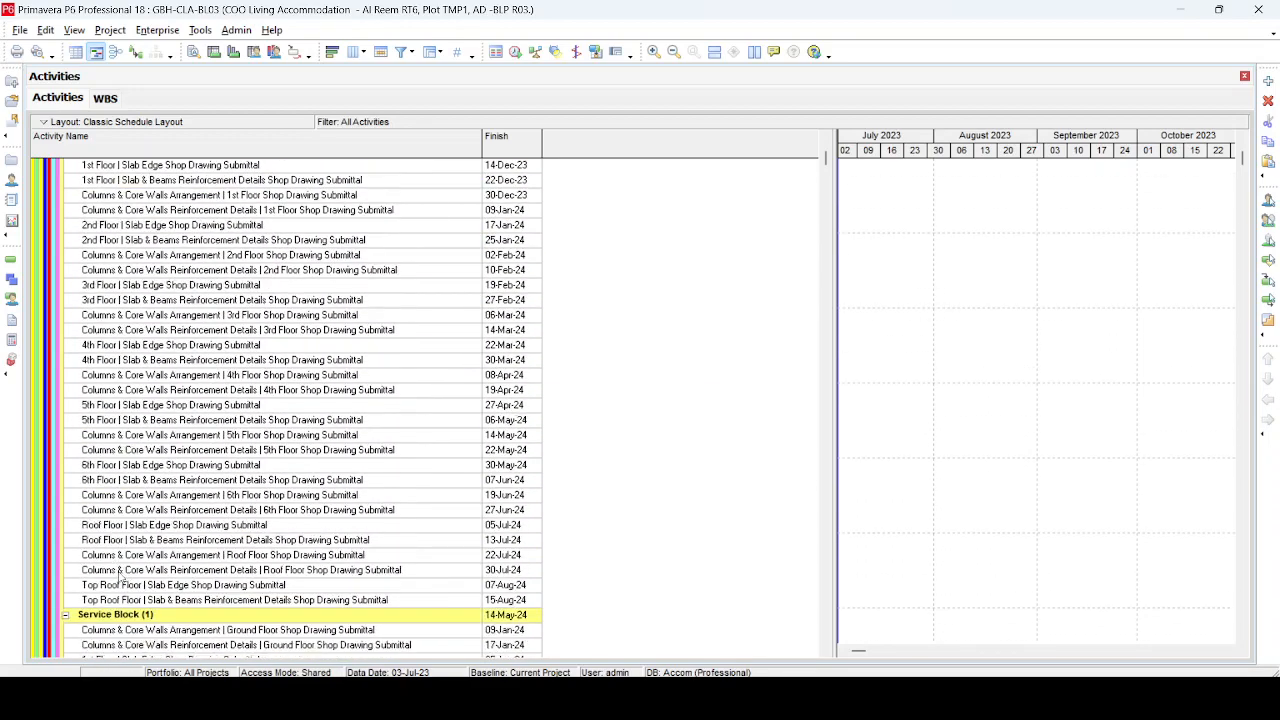
pyautogui.scroll(-7, 118, 575)
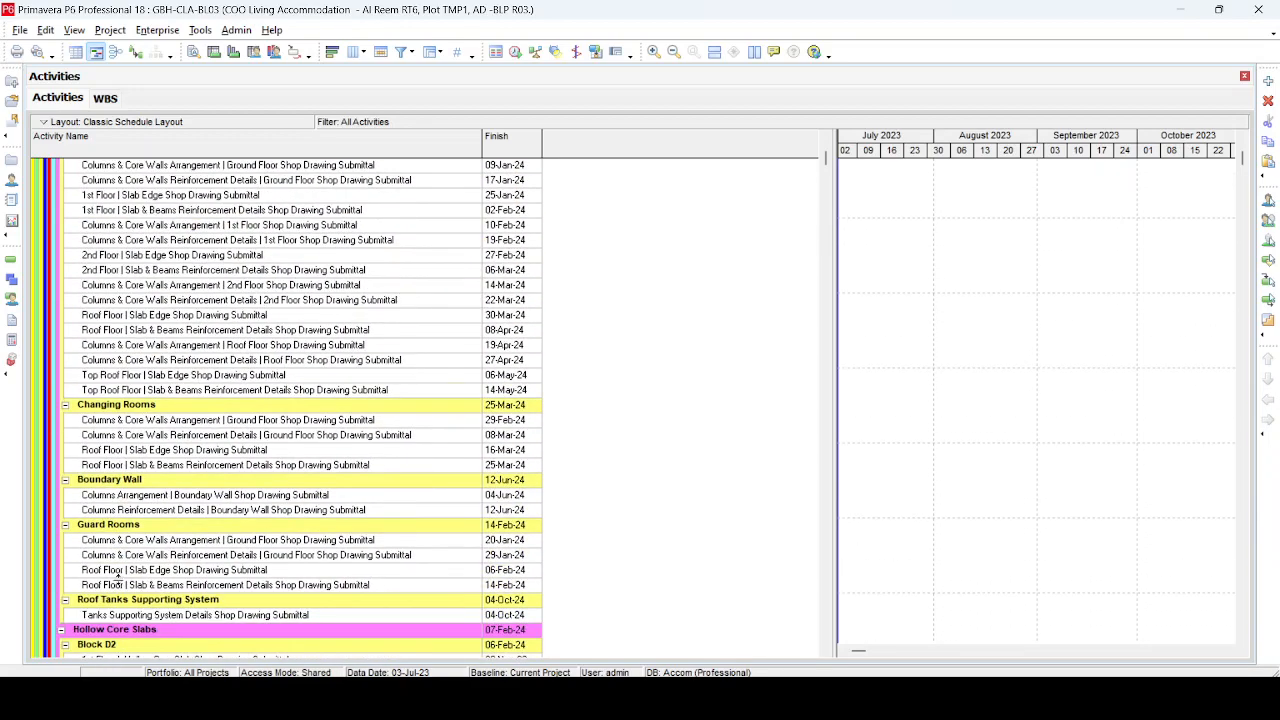
pyautogui.scroll(-16, 118, 575)
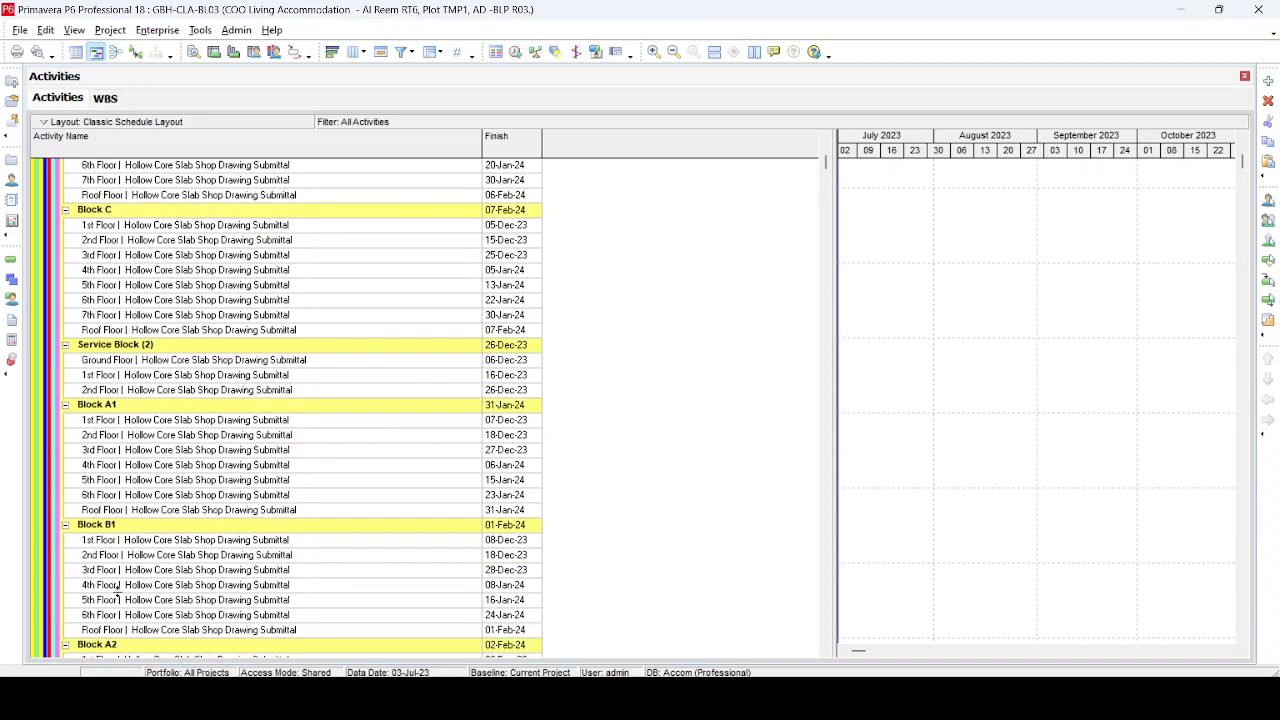
pyautogui.scroll(-10, 117, 592)
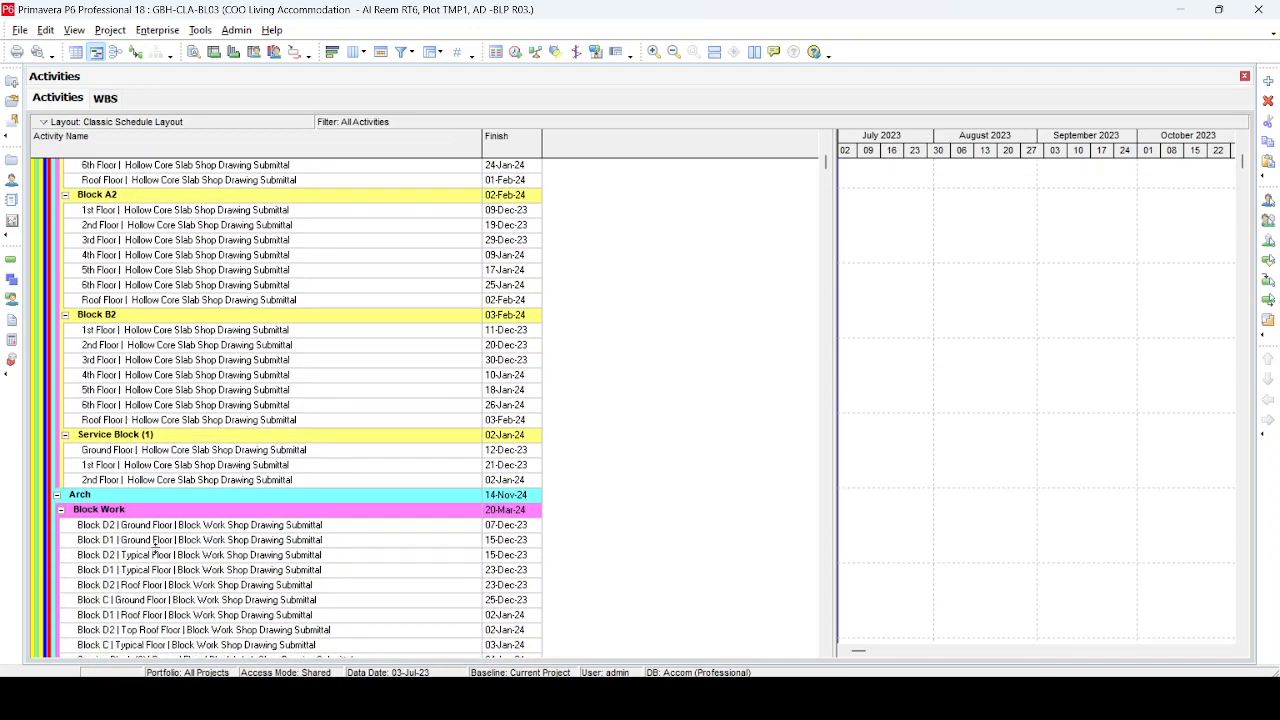
pyautogui.keyDown('shift'); pyautogui.click(201, 480); pyautogui.keyUp('shift')
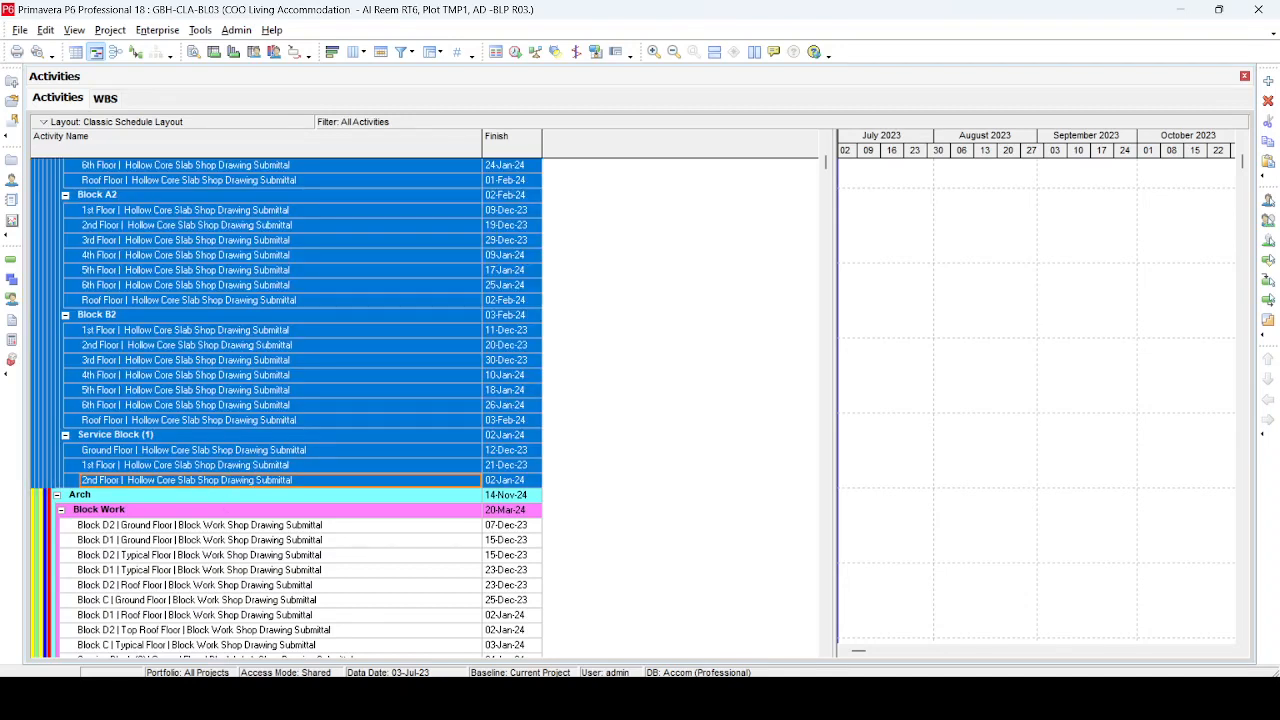
# Switch to Excel, paste the copied activities at A1 of a new worksheet, and fit column A to the activity names.
pyautogui.moveTo(816, 698)
pyautogui.click(680, 648)
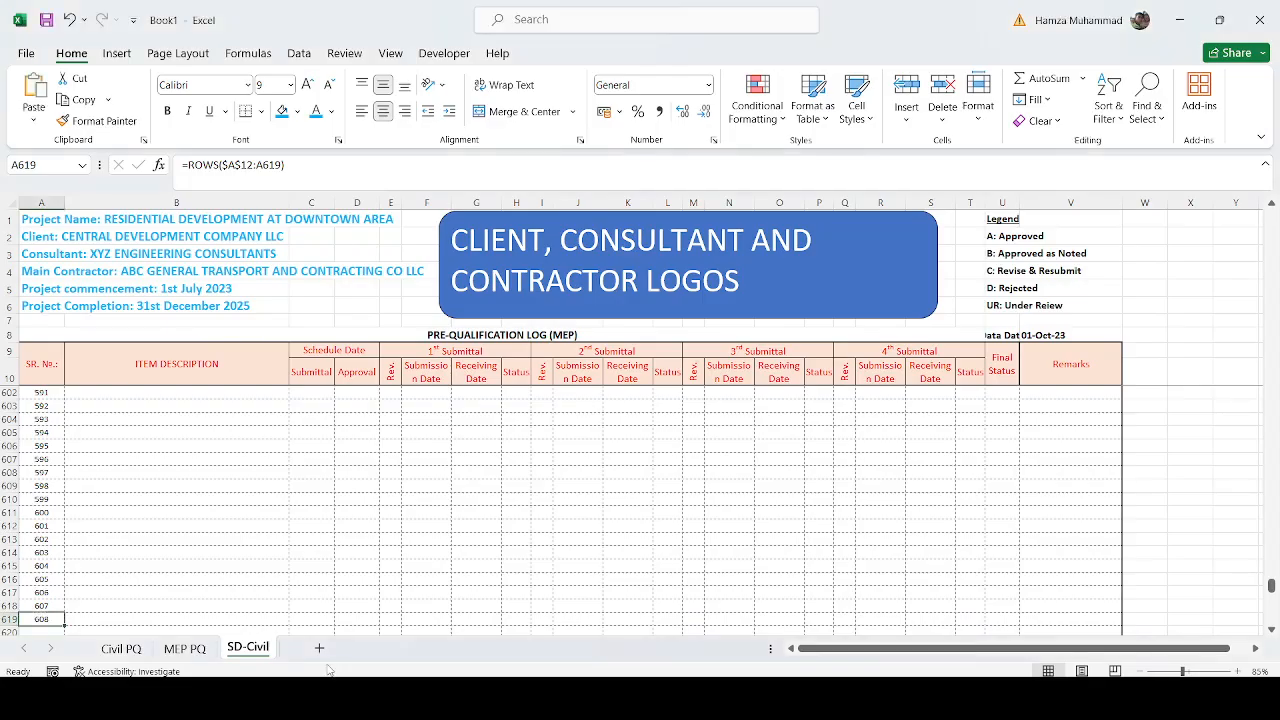
pyautogui.click(322, 648)
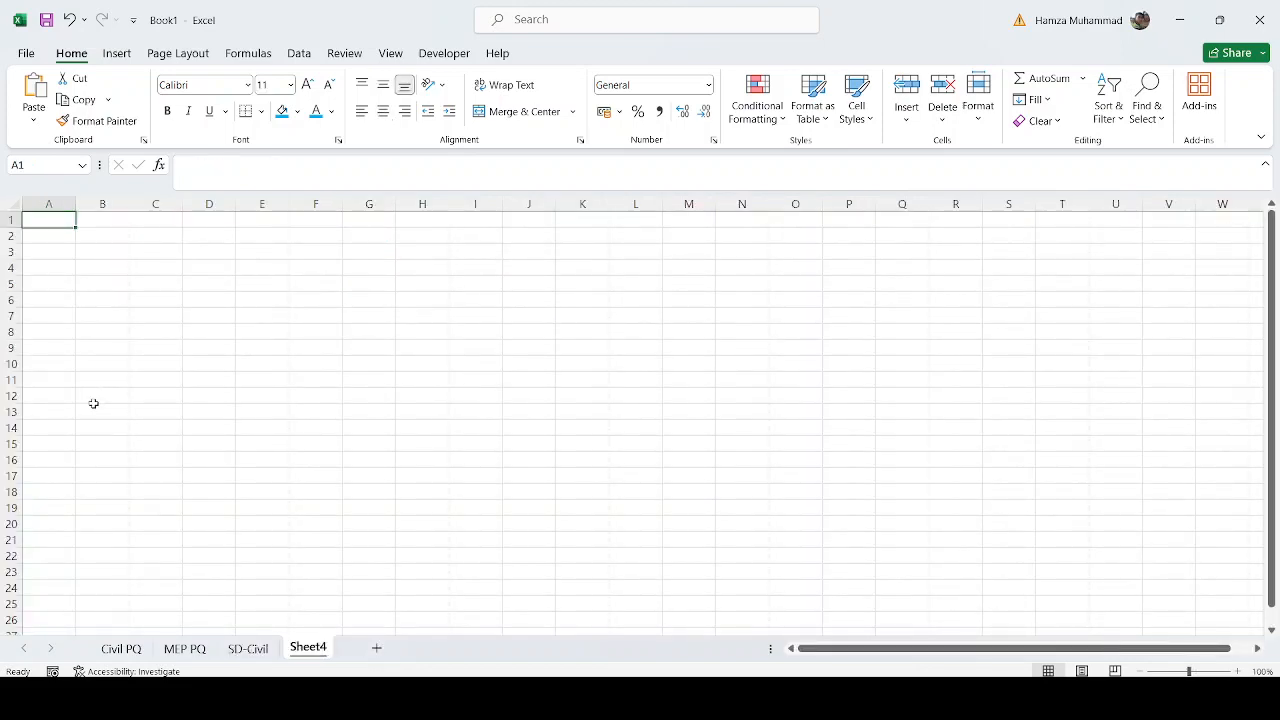
pyautogui.hotkey('ctrl', 'v')
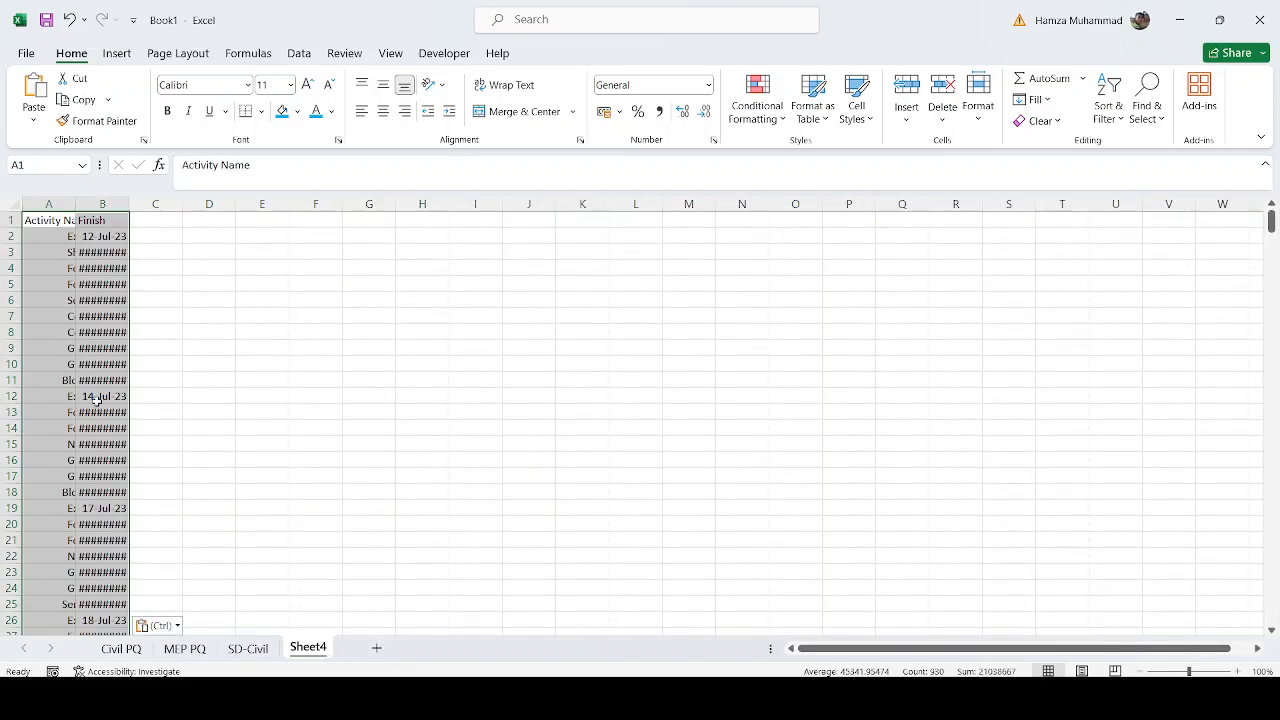
pyautogui.doubleClick(75, 204)
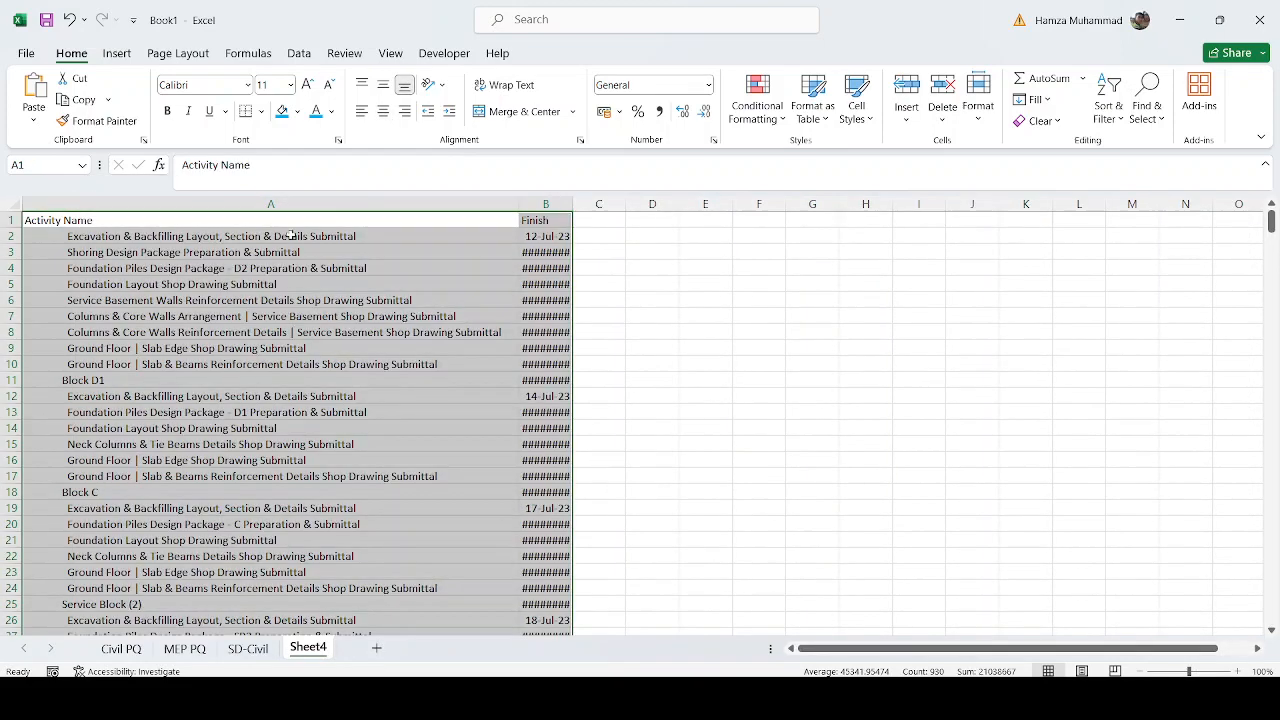
# Enter =TRIM(A2) in D2 to strip the leading spaces from the first activity name.
pyautogui.click(656, 238)
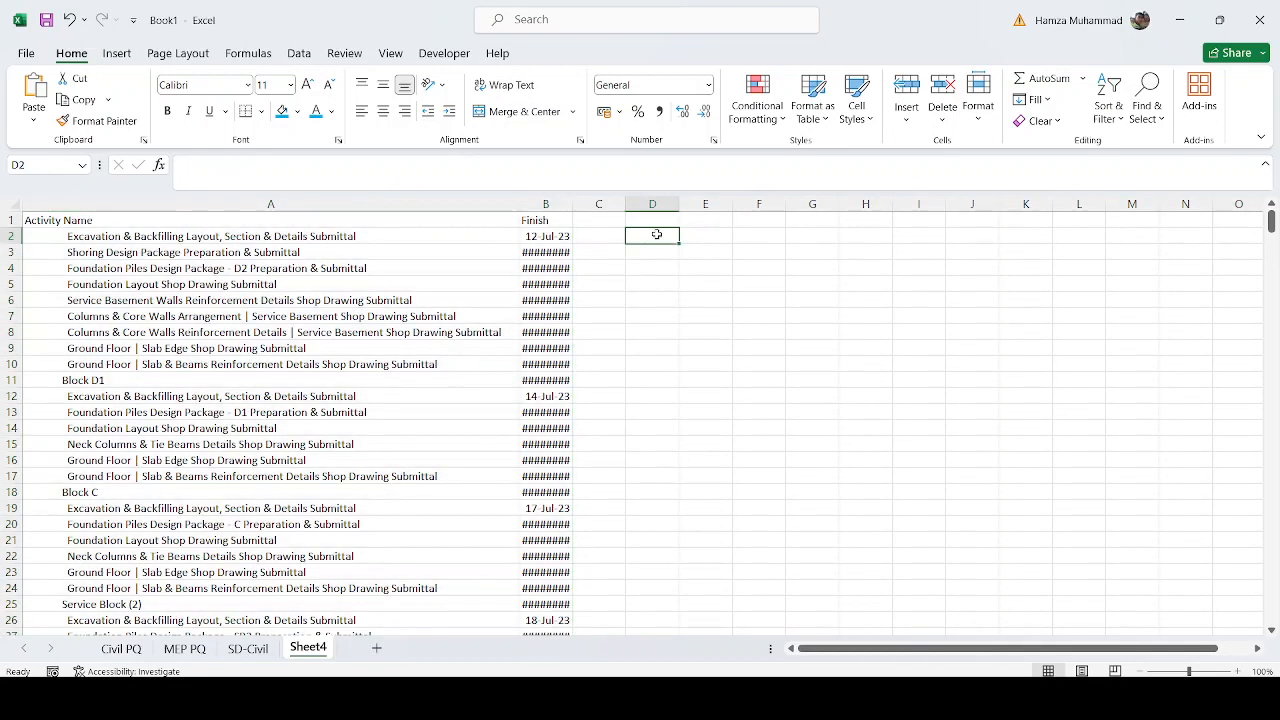
pyautogui.write('=trim')
pyautogui.press('Tab')
pyautogui.press('Left')
pyautogui.press('Left')
pyautogui.press('Left')
pyautogui.hotkey('ctrl', 'Return')
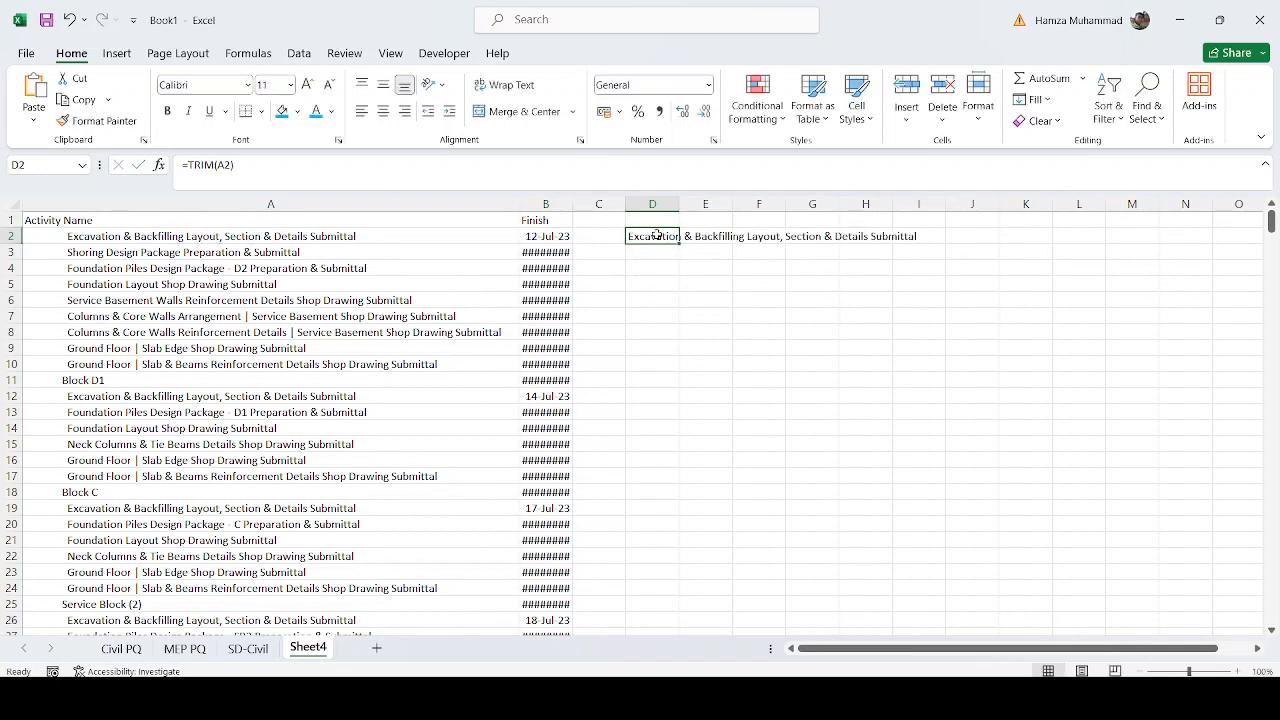
# Copy the TRIM formula from D2 into D3:D465 so it covers every activity row.
pyautogui.hotkey('ctrl', 'c')
pyautogui.click(660, 254)
pyautogui.press('Left')
pyautogui.press('Left')
pyautogui.press('Left')
pyautogui.hotkey('ctrl', 'Down')
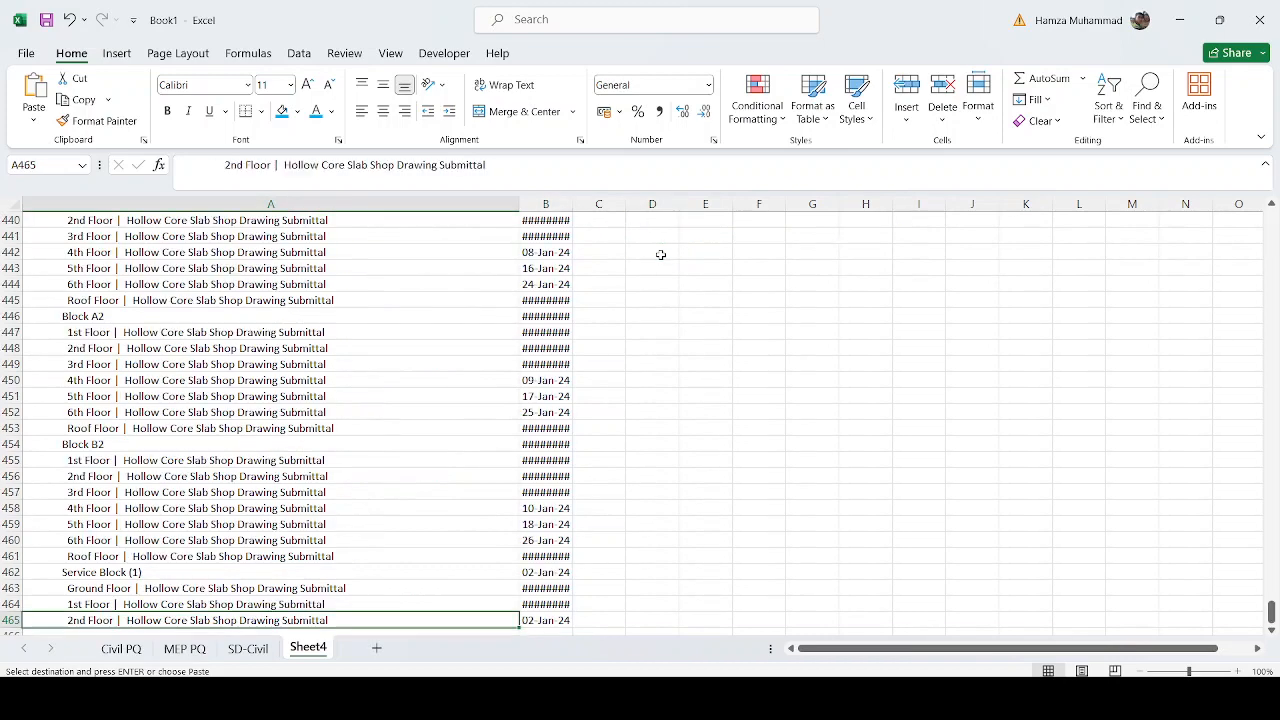
pyautogui.press('Down')
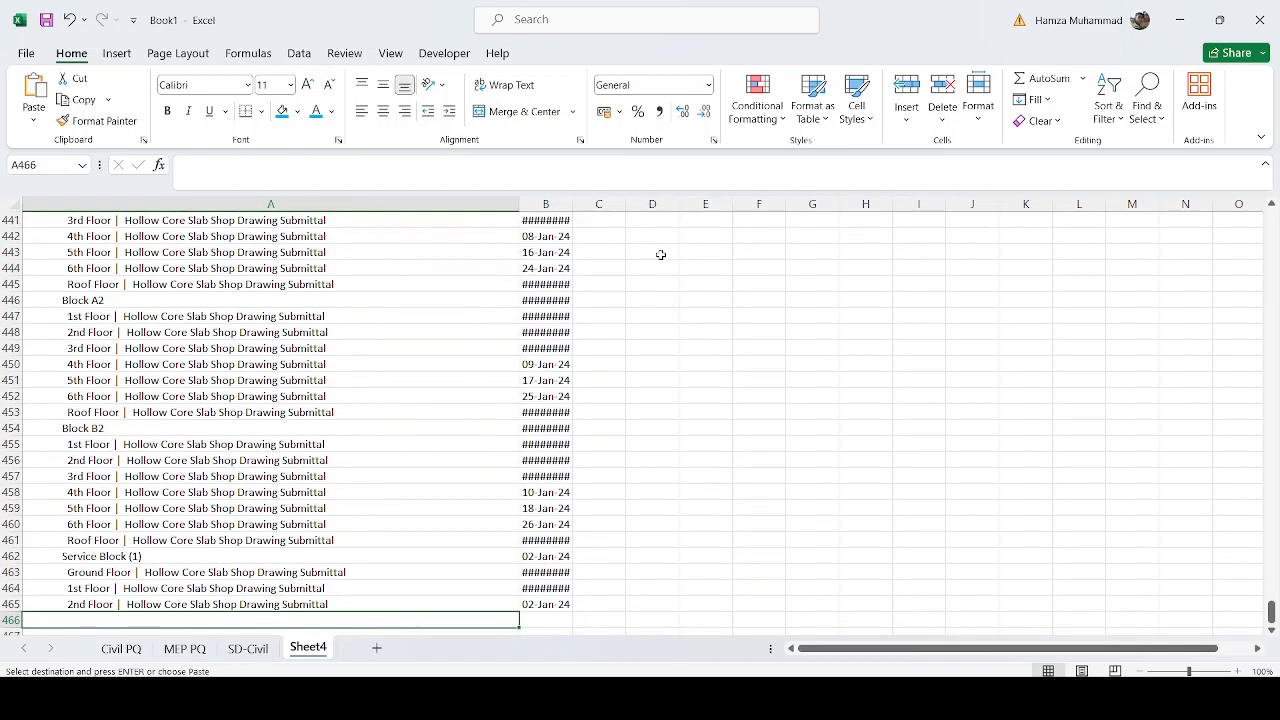
pyautogui.press('Up')
pyautogui.press('Right')
pyautogui.hotkey('ctrl', 'Right')
pyautogui.hotkey('ctrl', 'Left')
pyautogui.press('Right')
pyautogui.press('Right')
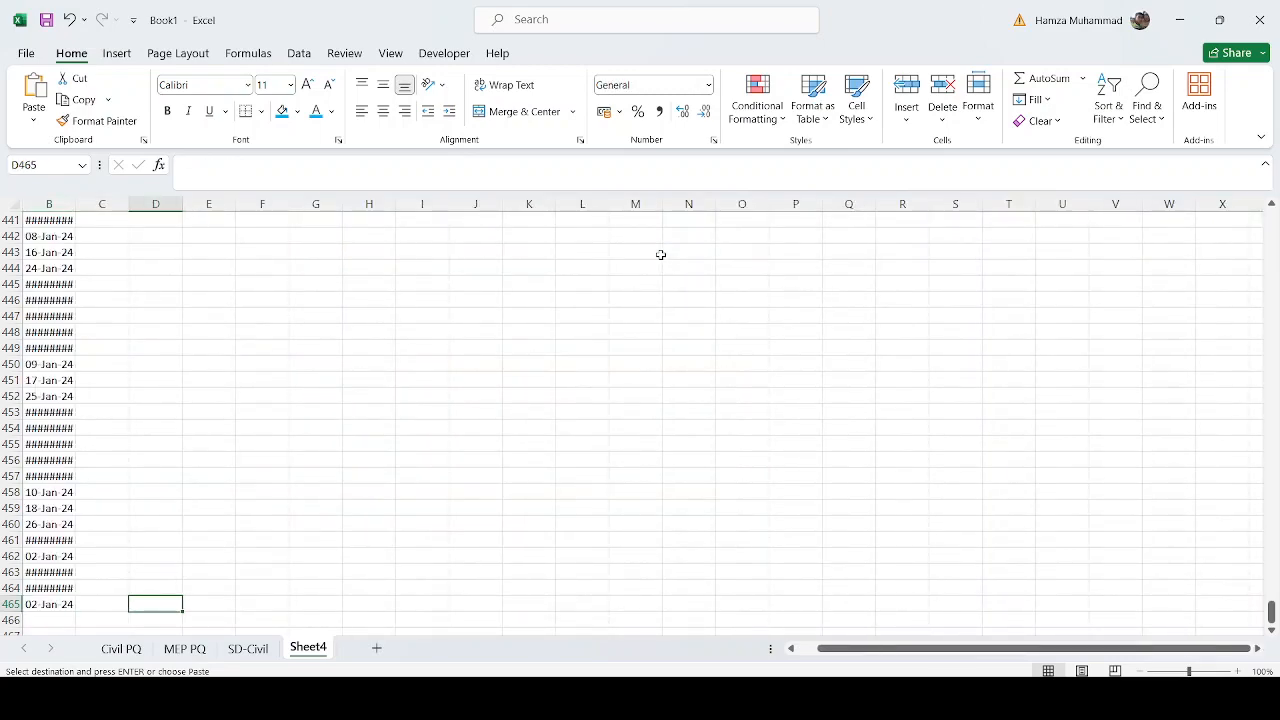
pyautogui.hotkey('ctrl', 'shift', 'Up')
pyautogui.hotkey('ctrl', 'v')
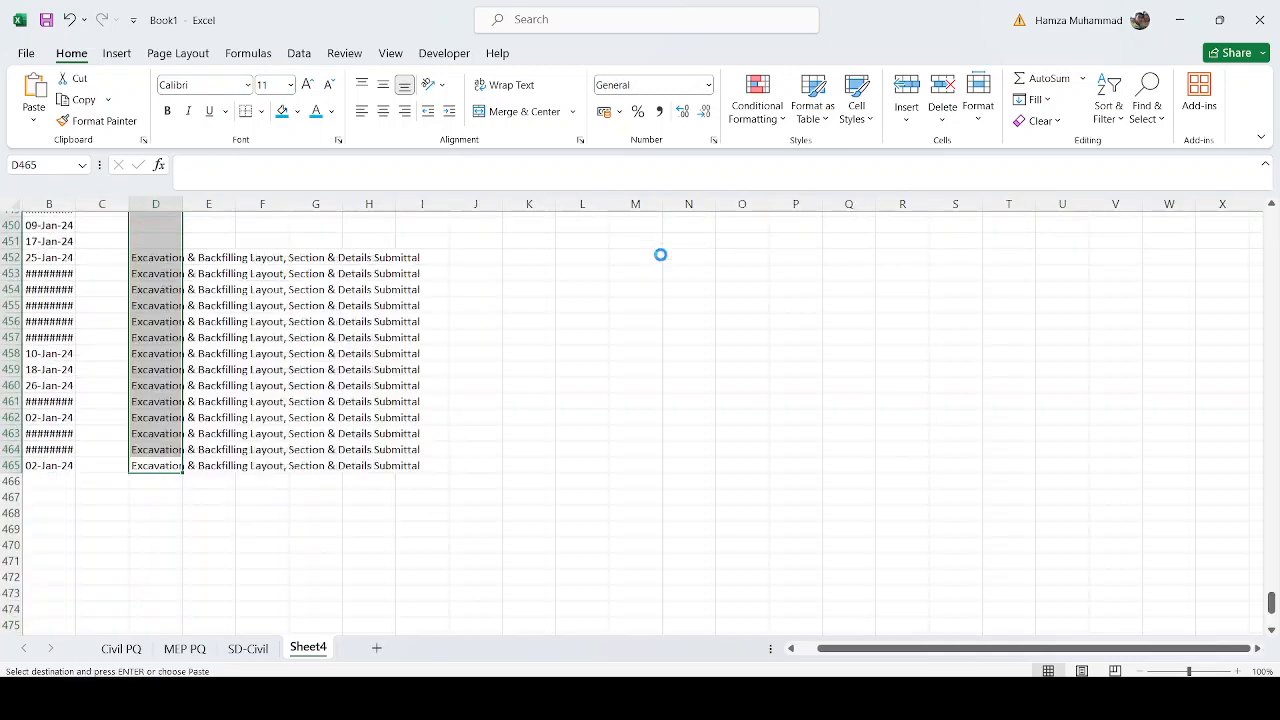
# Convert the TRIM formulas in column D to plain values.
pyautogui.moveTo(967, 650); pyautogui.dragTo(928, 651)
pyautogui.scroll(5, 1249, 629)
pyautogui.moveTo(1271, 610); pyautogui.dragTo(1271, 222)
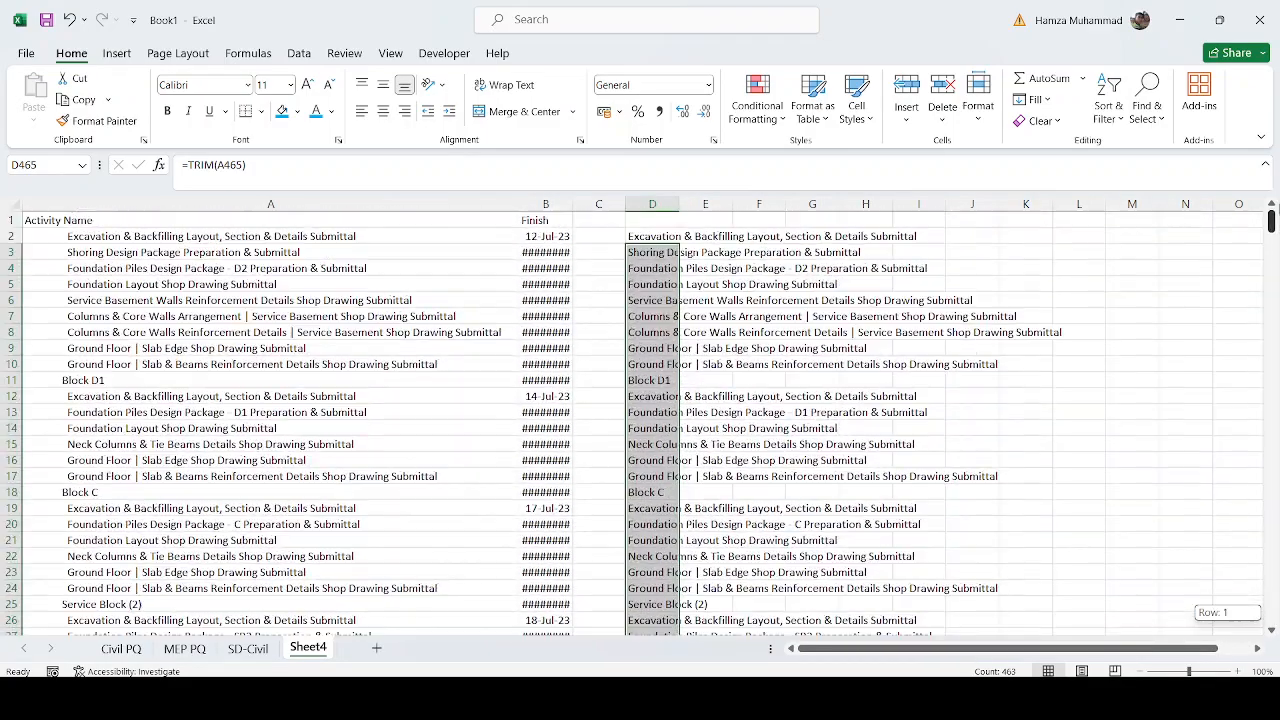
pyautogui.click(668, 203)
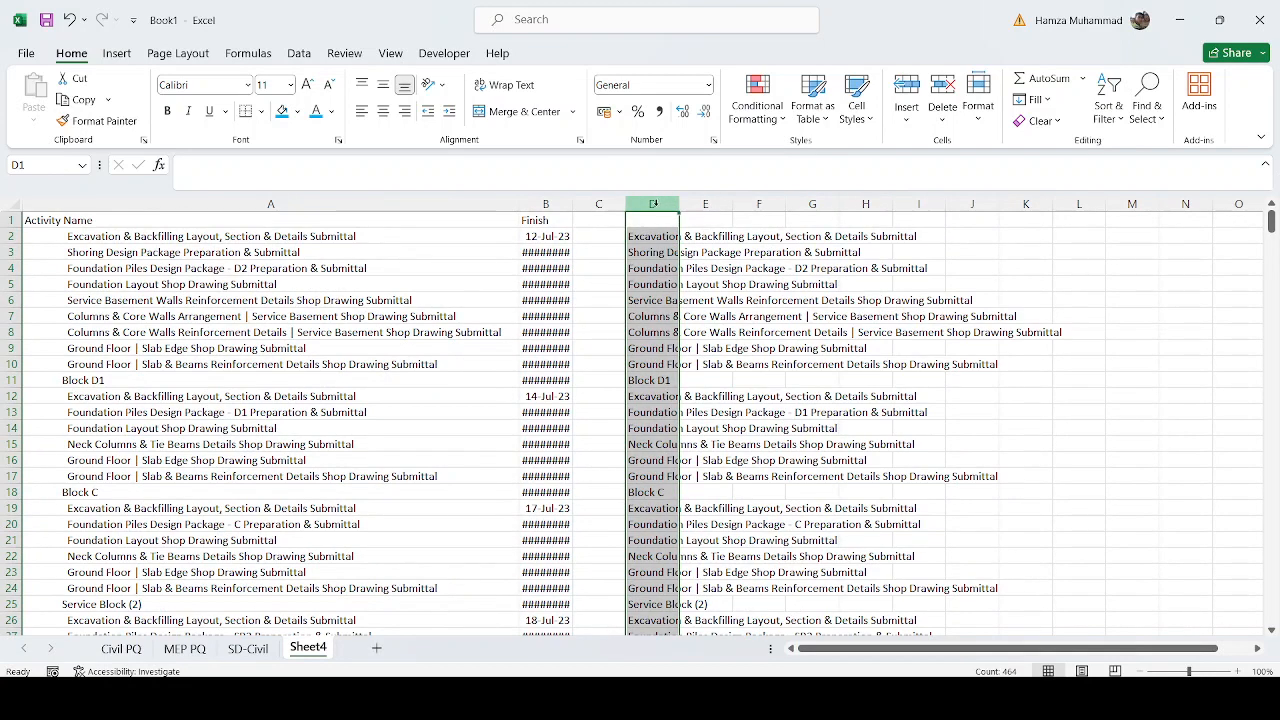
pyautogui.hotkey('ctrl', 'c')
pyautogui.rightClick(653, 203)
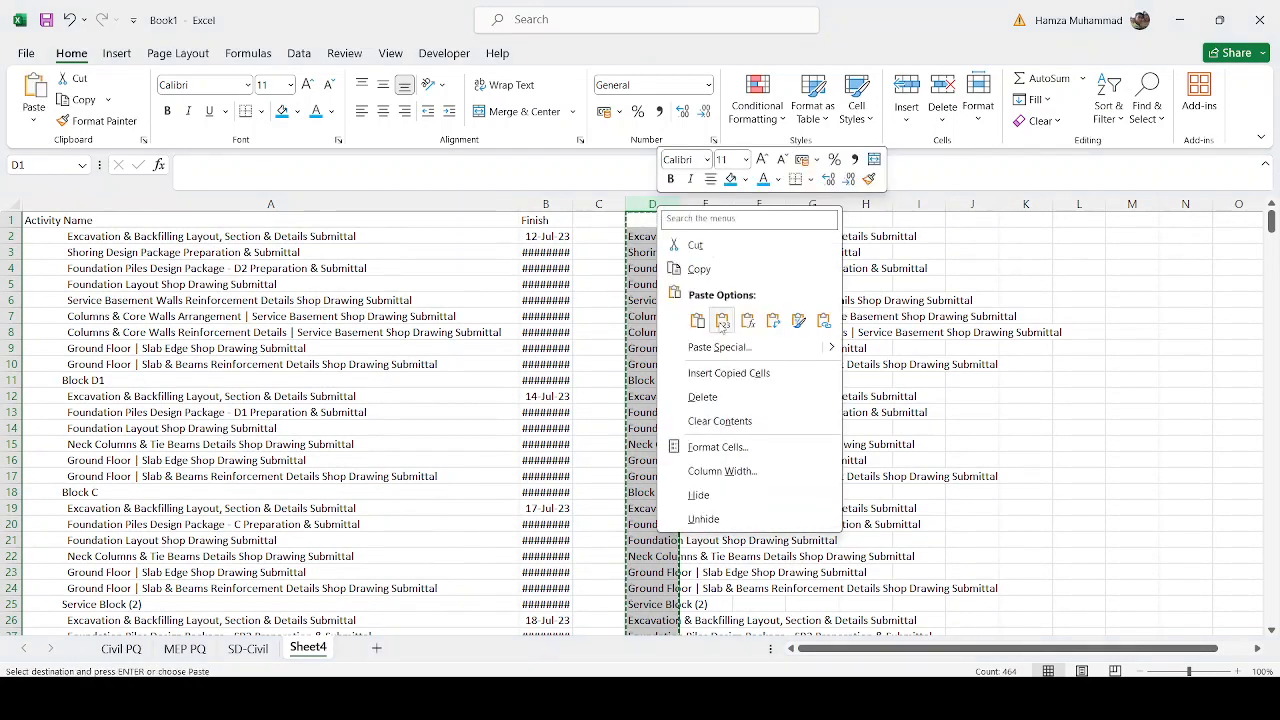
pyautogui.click(720, 322)
# Copy the trimmed names in D2:D465 and paste them over the activity names starting at A2.
pyautogui.click(652, 236)
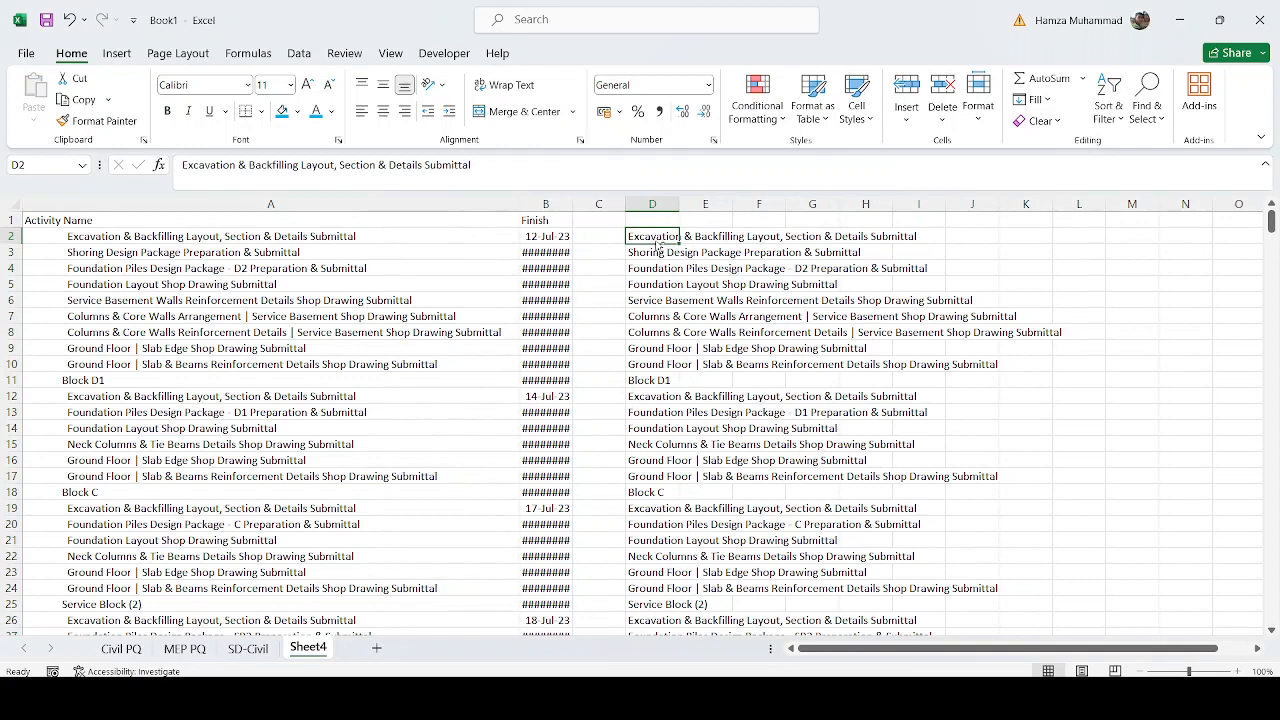
pyautogui.hotkey('ctrl', 'shift', 'Down')
pyautogui.click(634, 698)
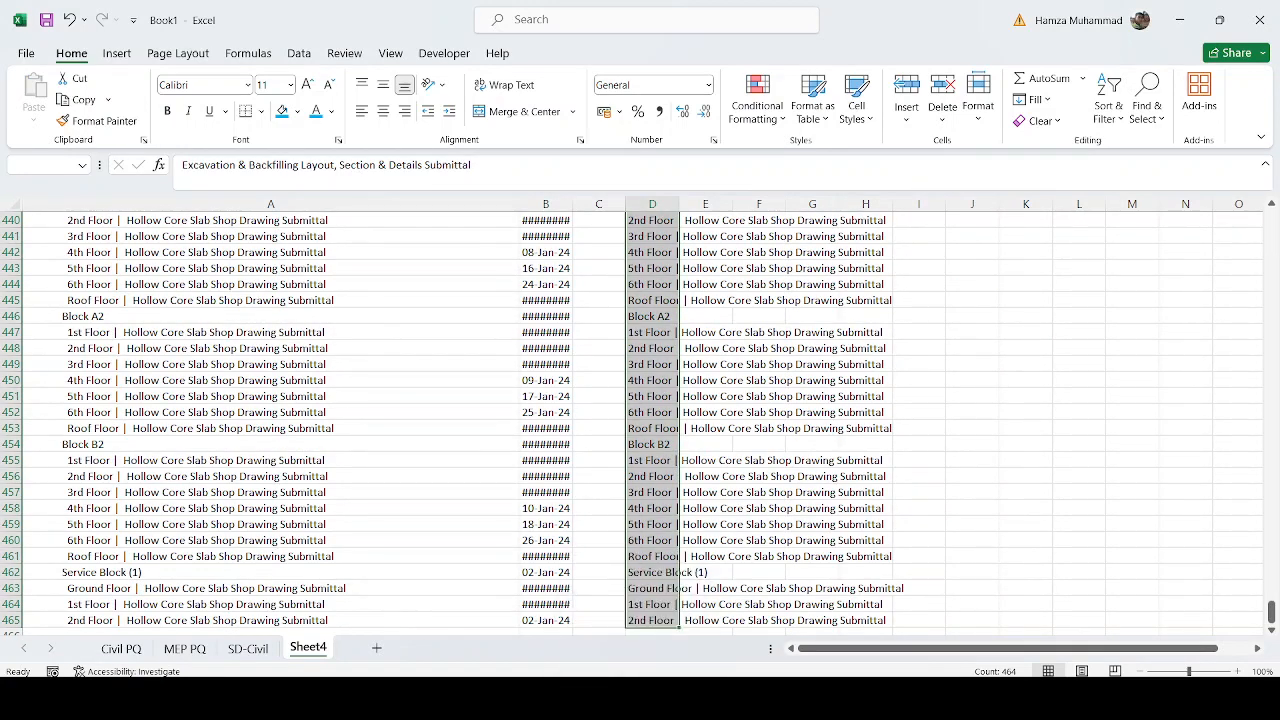
pyautogui.click(248, 648)
pyautogui.scroll(-3, 48, 579)
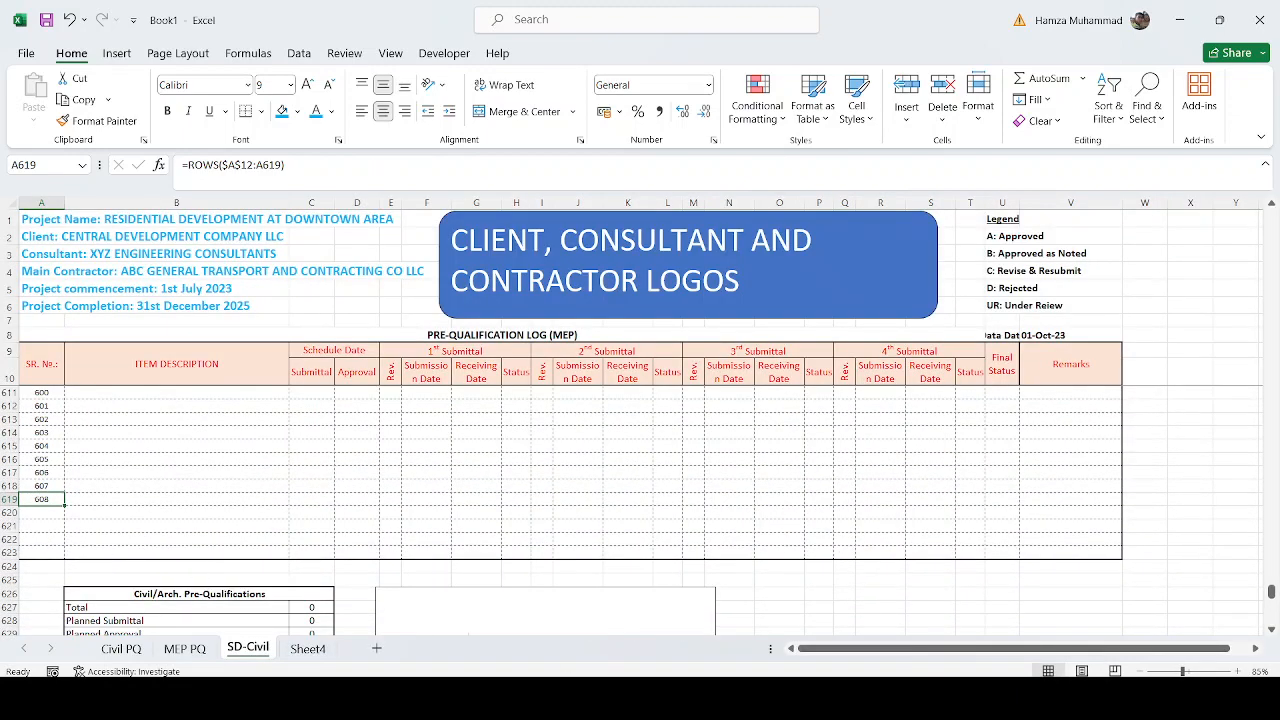
pyautogui.click(308, 648)
pyautogui.scroll(10, 456, 551)
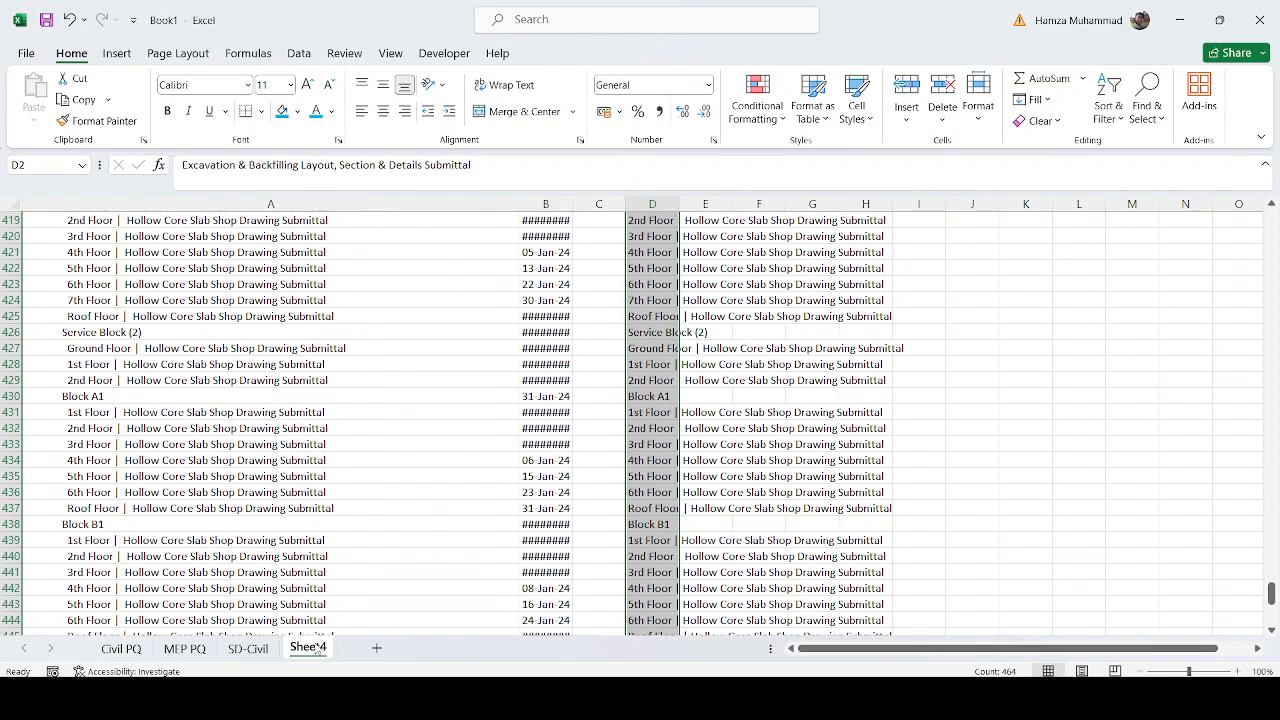
pyautogui.scroll(20, 456, 551)
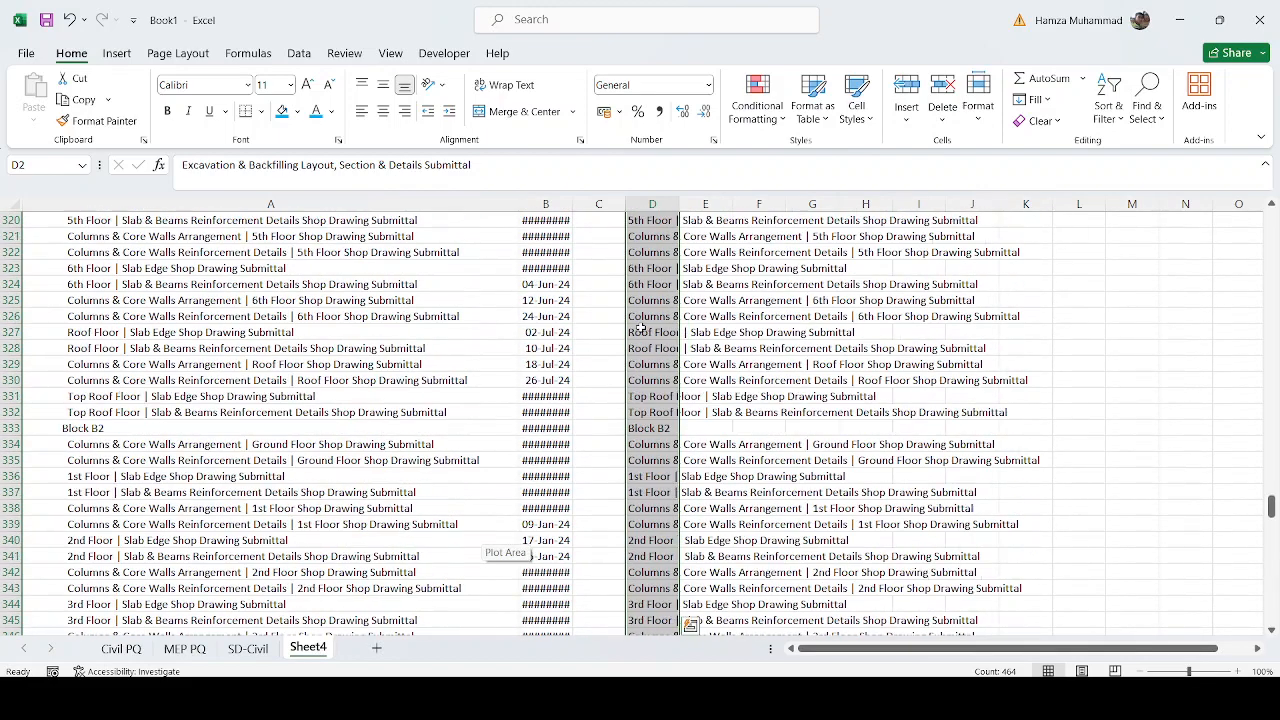
pyautogui.scroll(20, 640, 328)
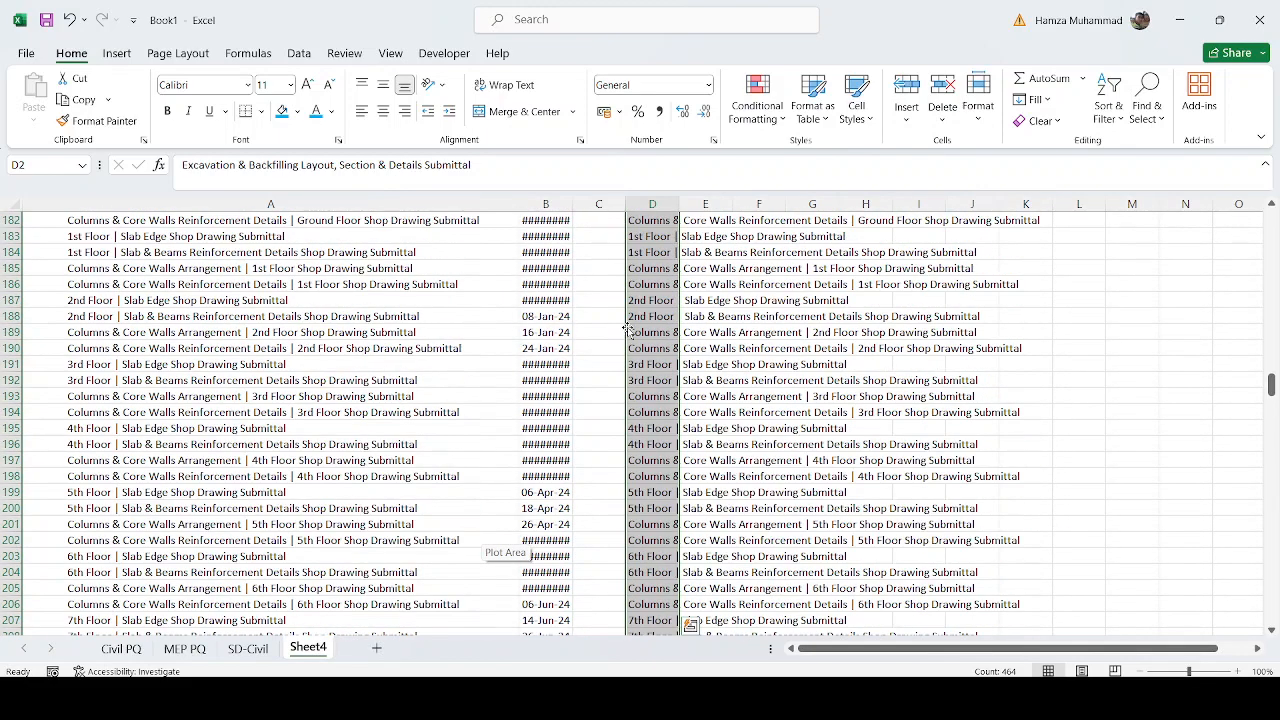
pyautogui.scroll(7, 628, 330)
pyautogui.moveTo(1270, 326); pyautogui.dragTo(1270, 218)
pyautogui.hotkey('ctrl', 'c')
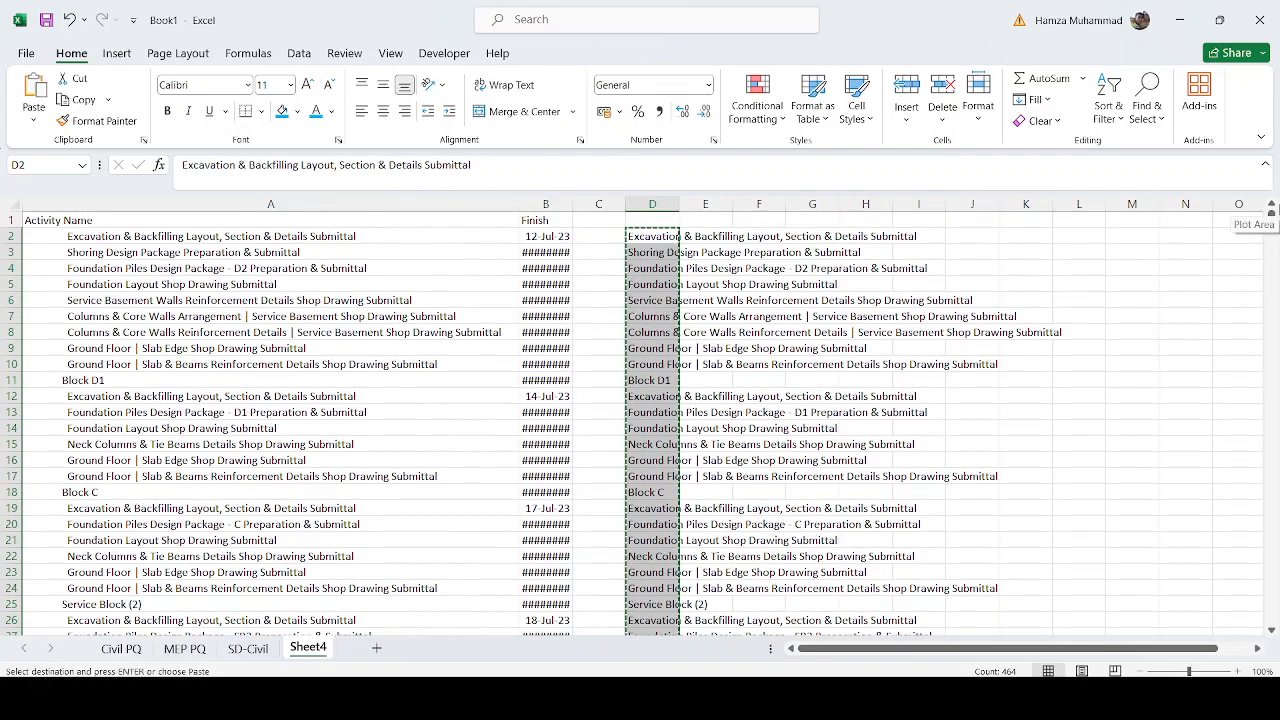
pyautogui.rightClick(72, 240)
pyautogui.click(139, 286)
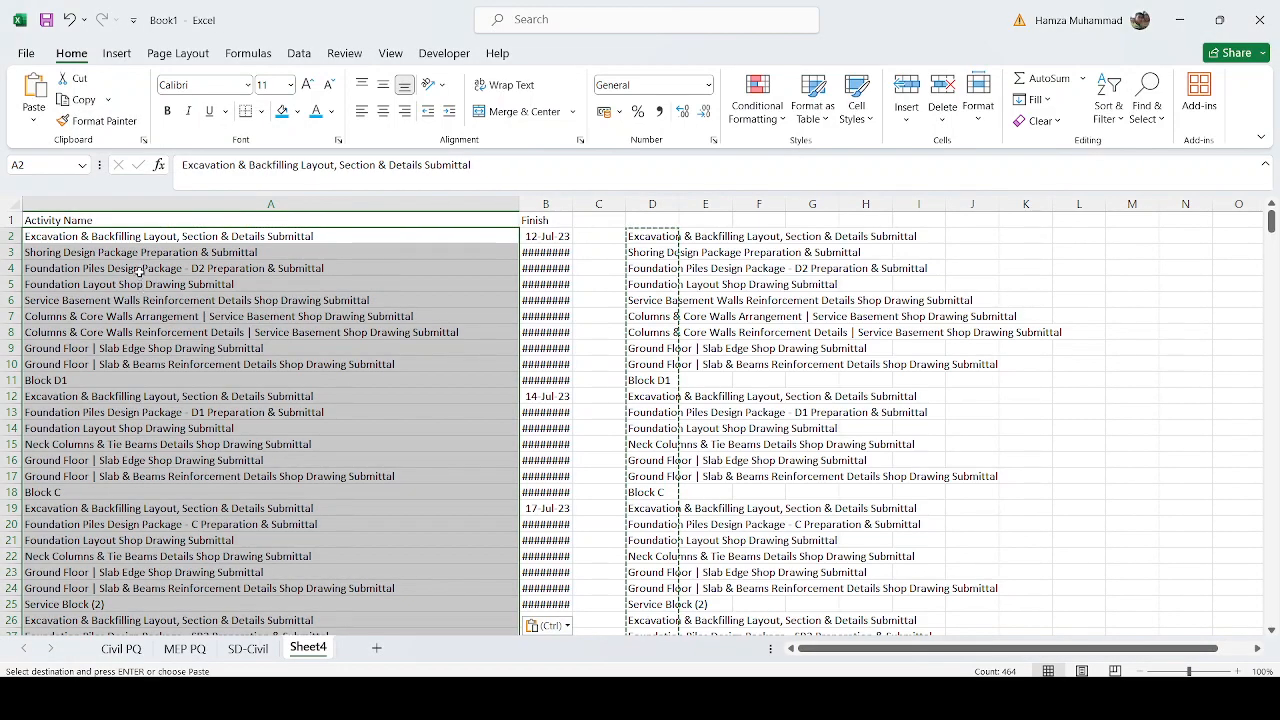
# Copy the trimmed activity names and finish dates in A2:B465 of Sheet4 into the SD-Civil log starting at B12.
pyautogui.moveTo(143, 241); pyautogui.dragTo(527, 269)
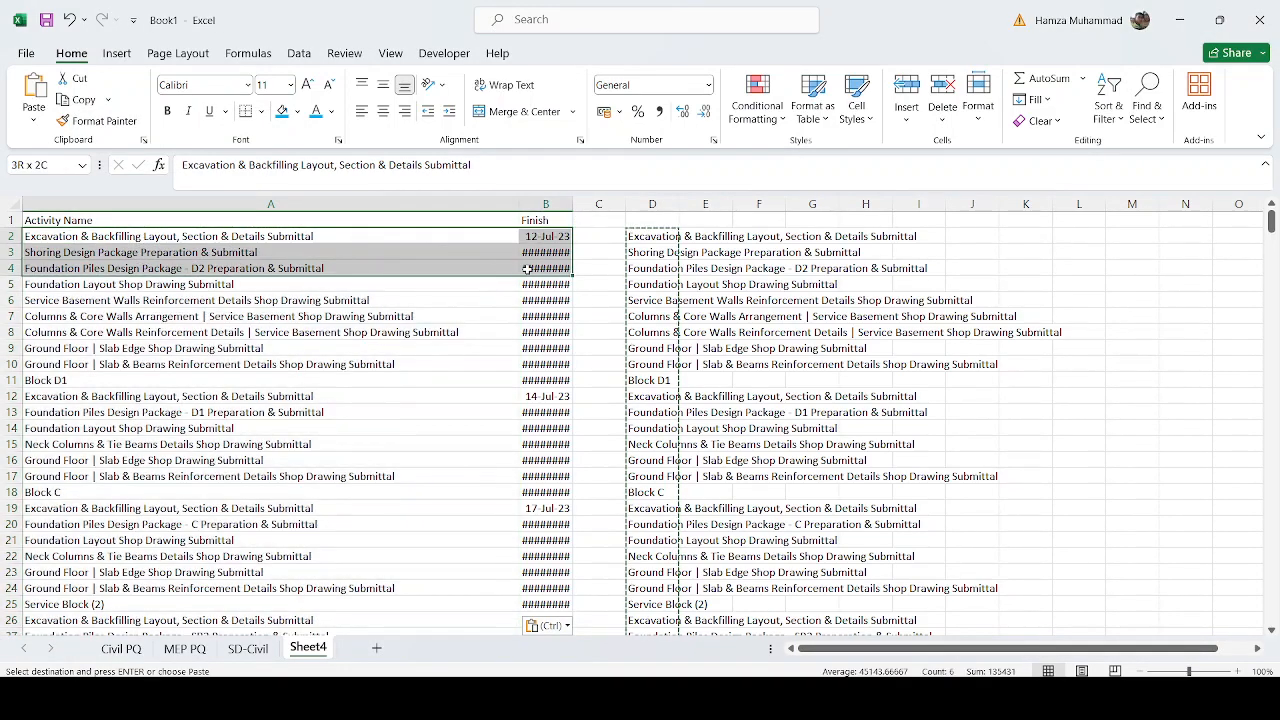
pyautogui.hotkey('ctrl', 'shift', 'Down')
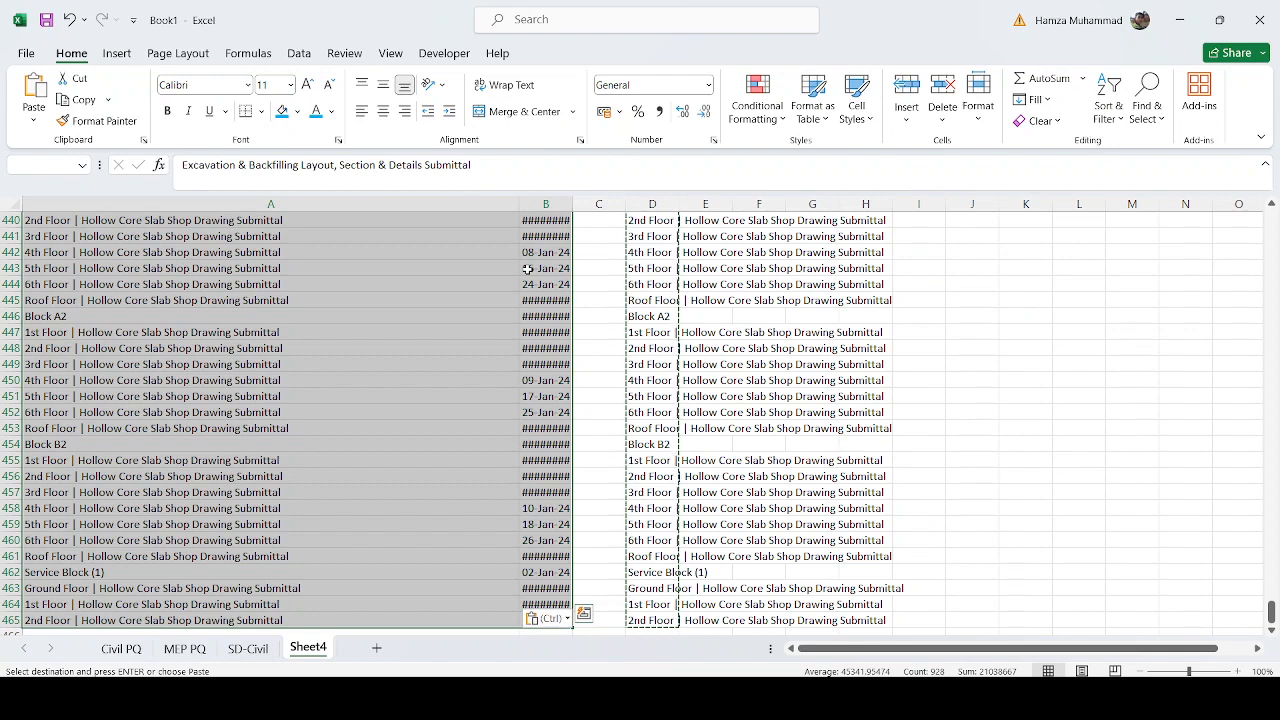
pyautogui.hotkey('ctrl', 'c')
pyautogui.click(247, 648)
pyautogui.scroll(20, 164, 608)
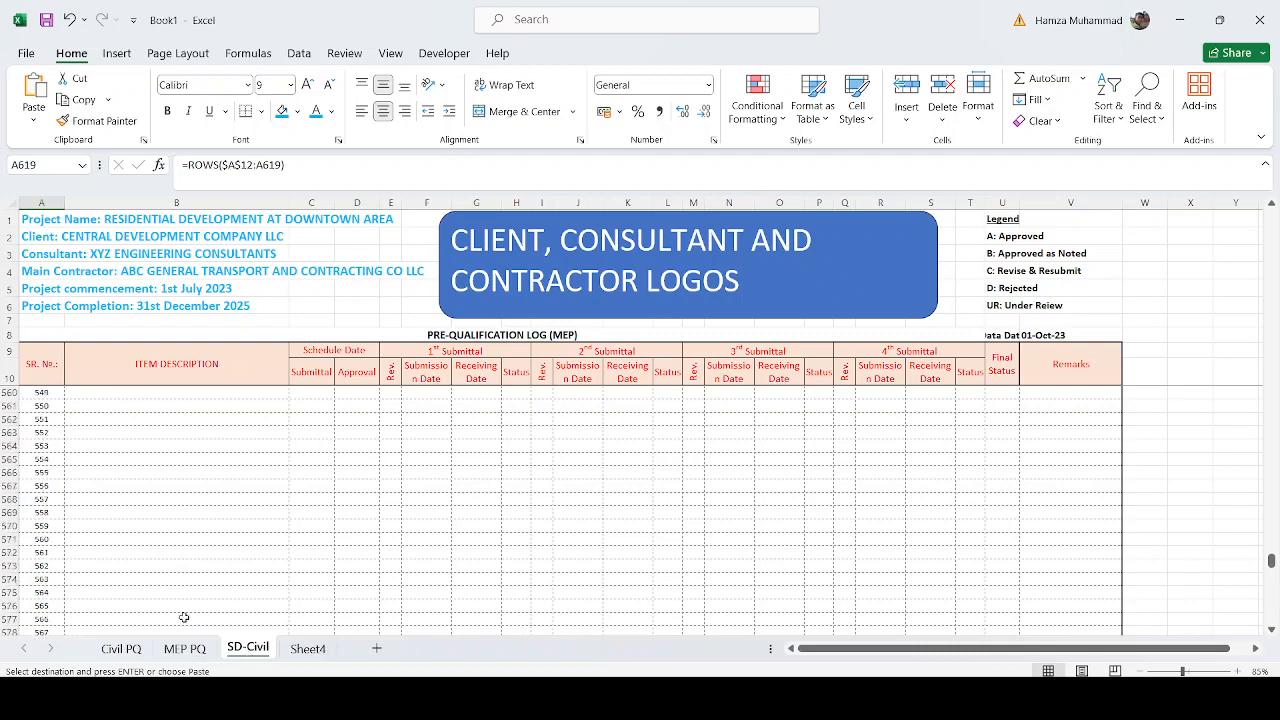
pyautogui.scroll(20, 164, 608)
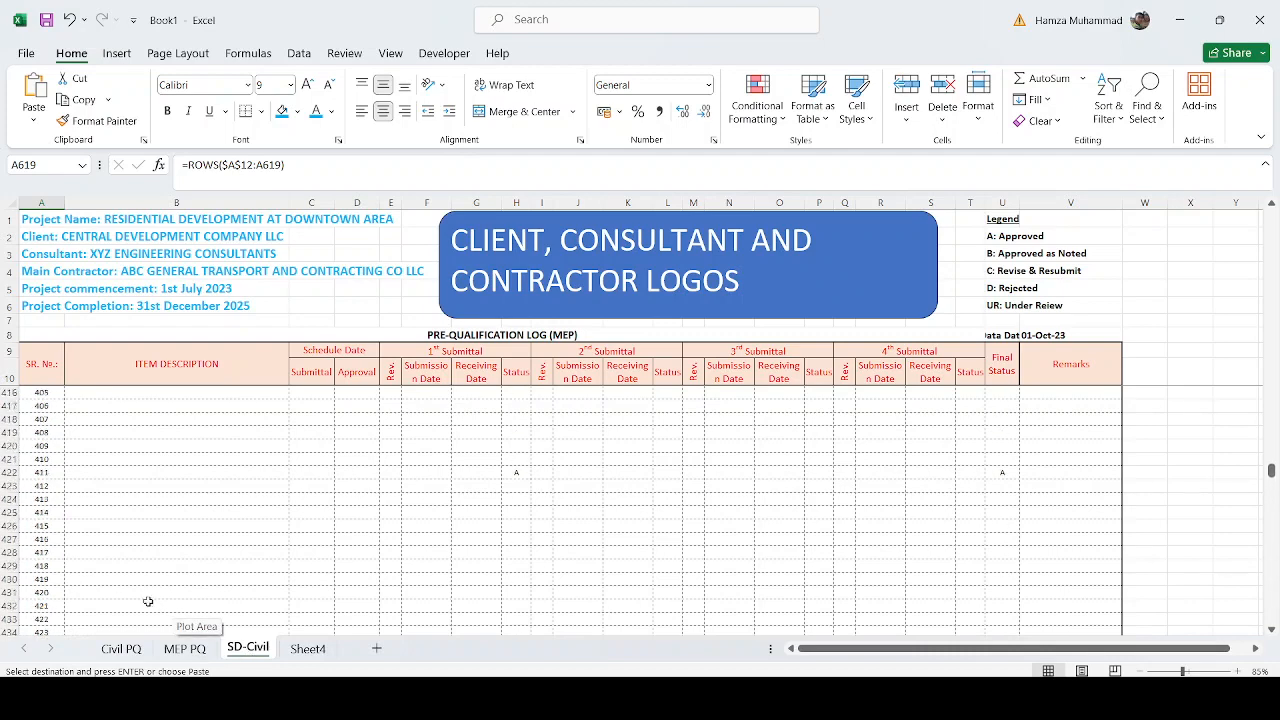
pyautogui.click(114, 545)
pyautogui.hotkey('ctrl', 'Up')
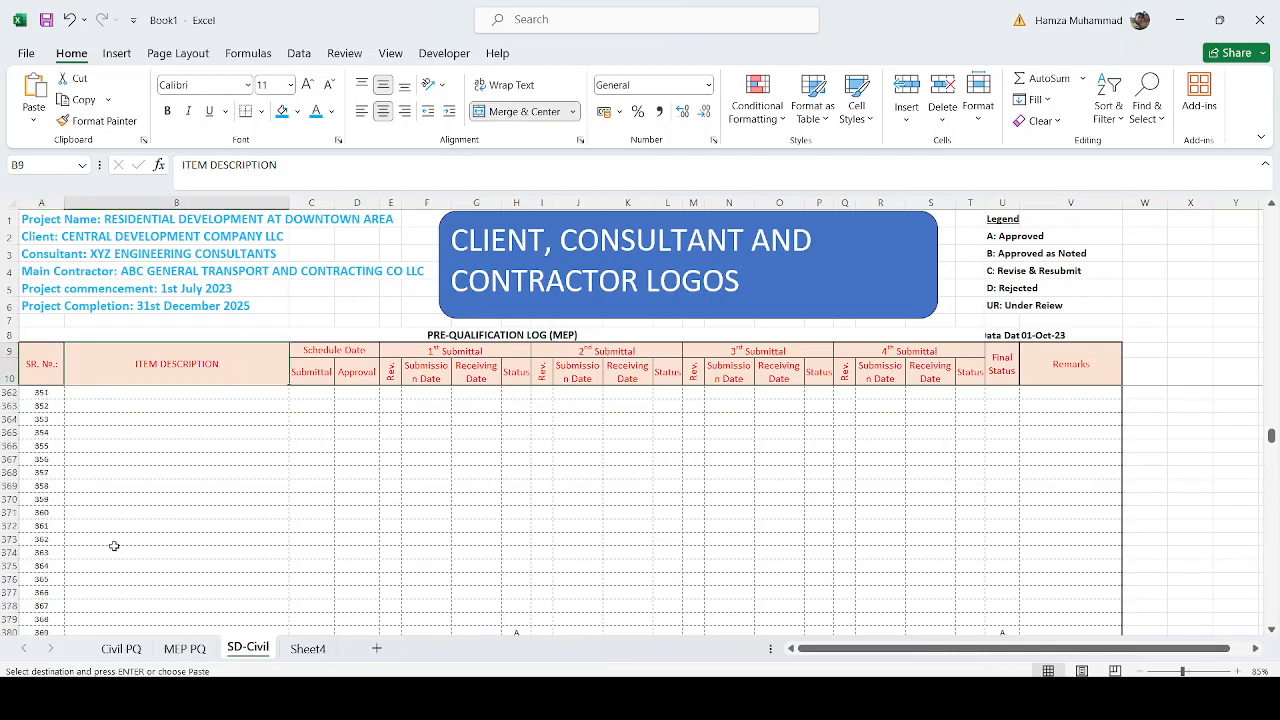
pyautogui.press('Down')
pyautogui.press('Down')
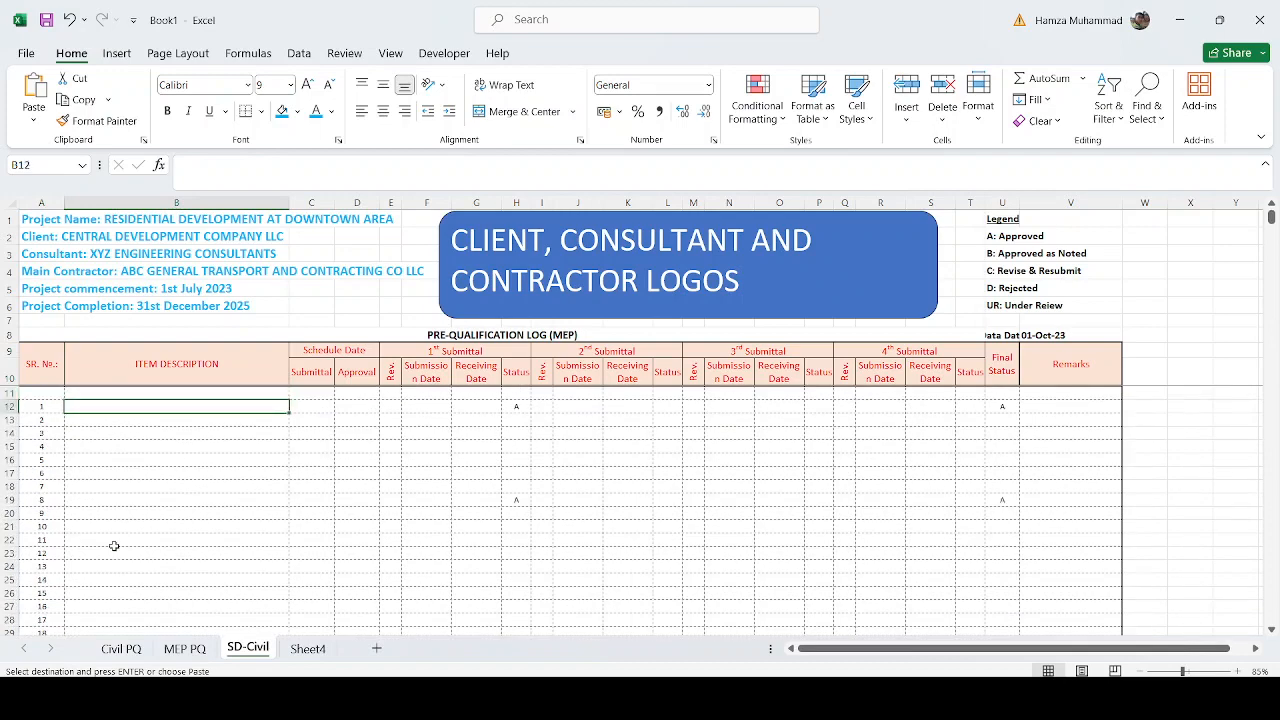
pyautogui.hotkey('ctrl', 'v')
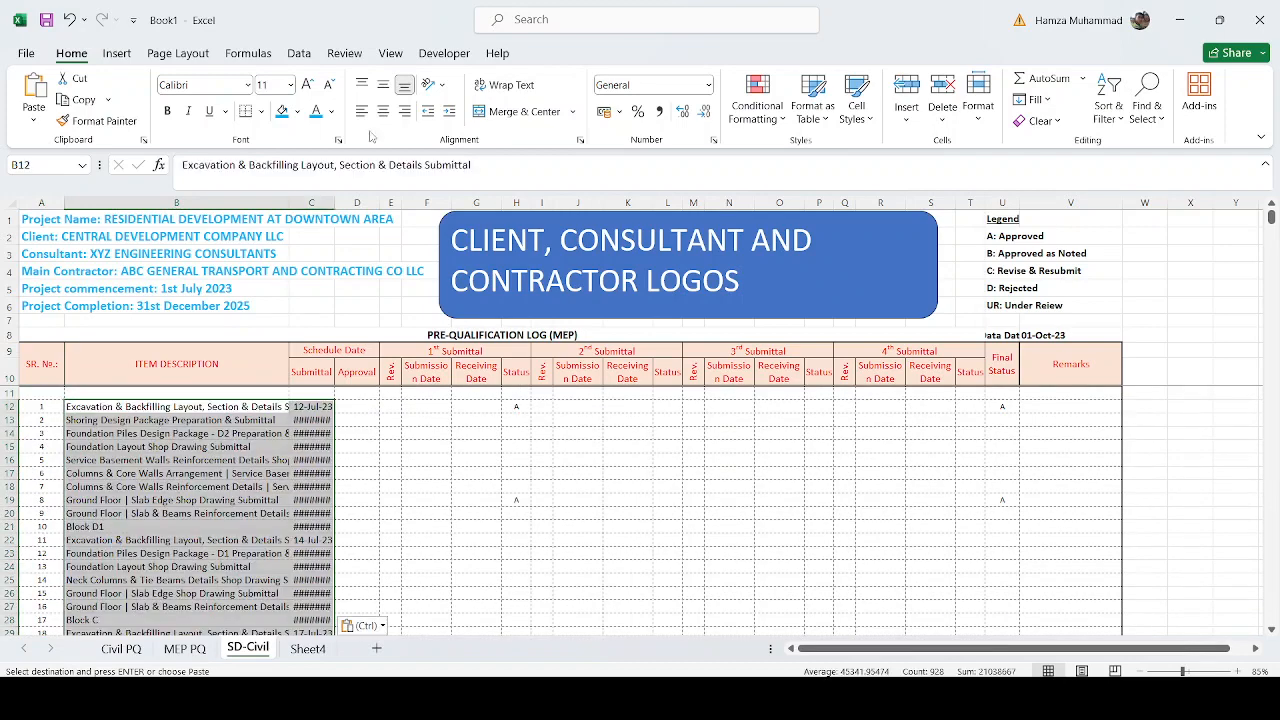
# Set the pasted entries to font size 9, middle-aligned and centred, with the item descriptions left-aligned.
pyautogui.click(283, 84)
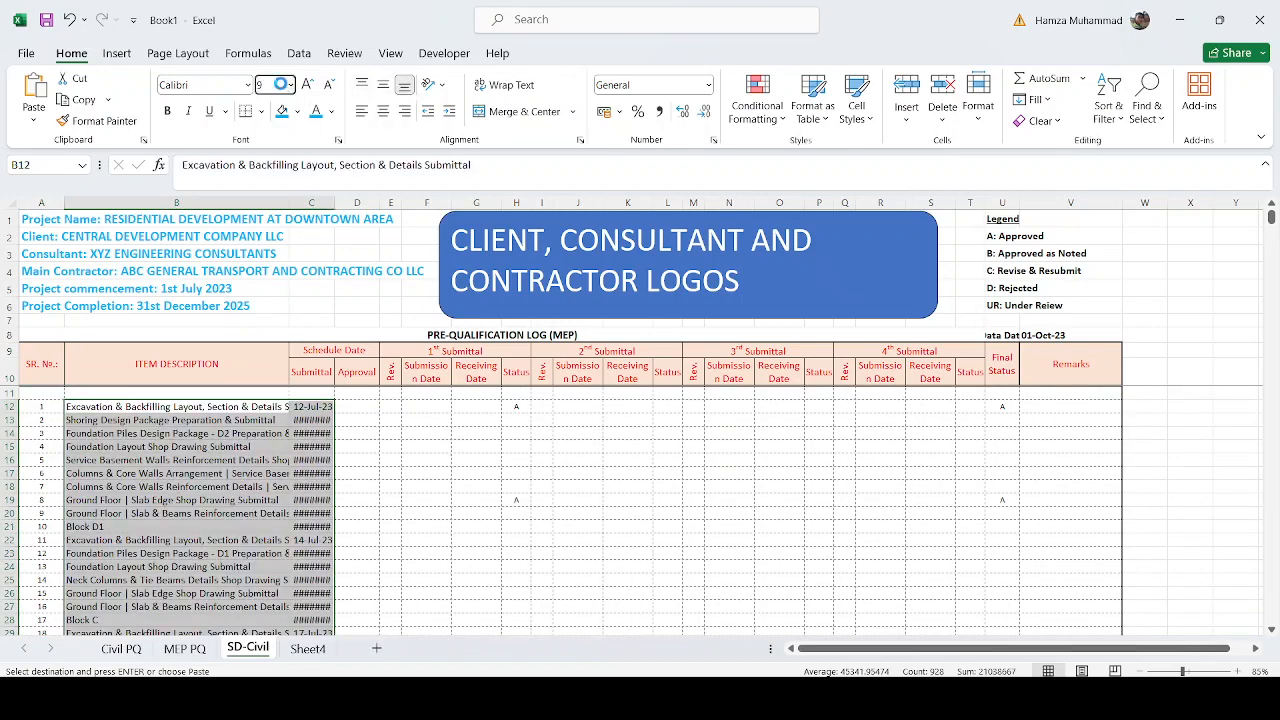
pyautogui.press('Return')
pyautogui.click(384, 86)
pyautogui.click(384, 112)
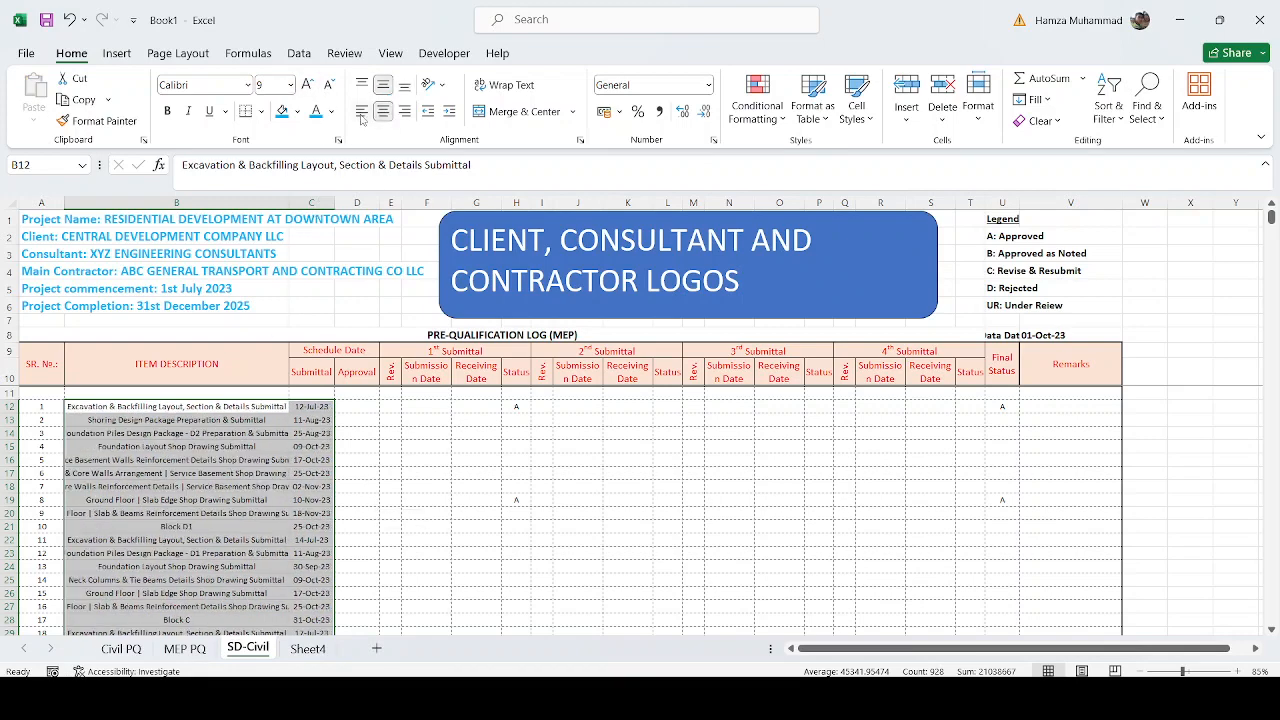
pyautogui.click(413, 541)
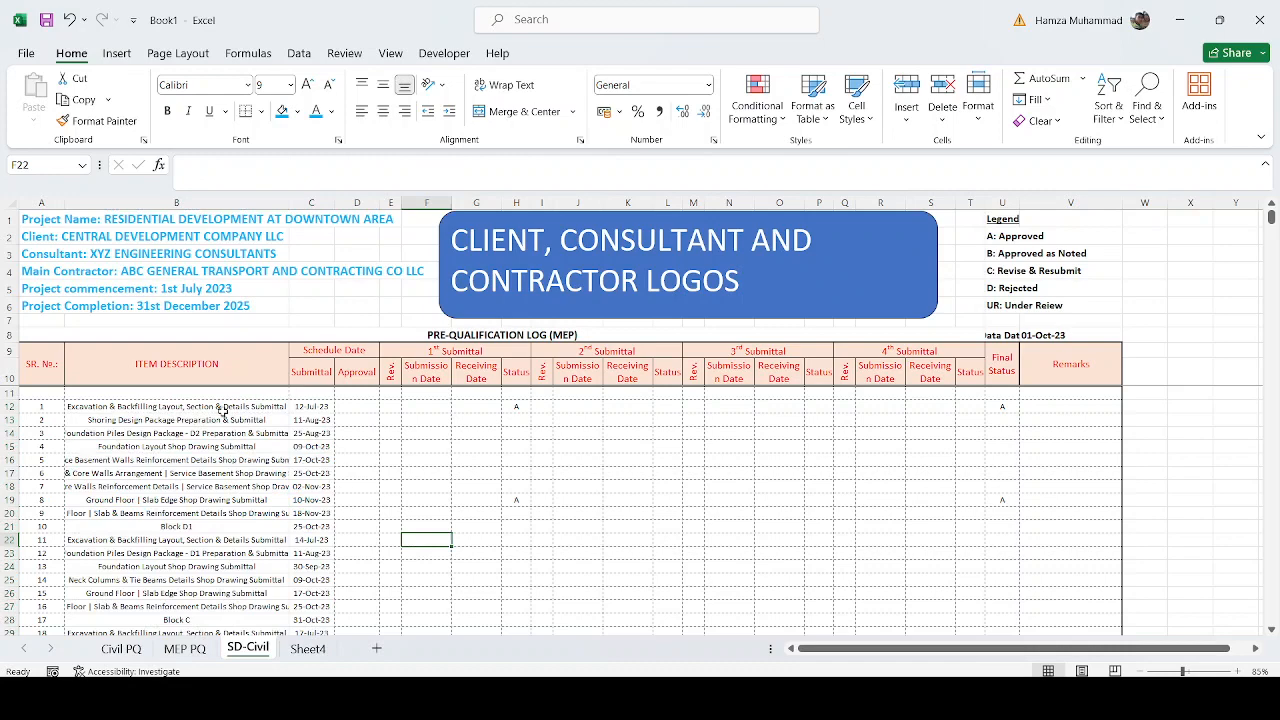
pyautogui.click(225, 407)
pyautogui.hotkey('ctrl', 'shift', 'Down')
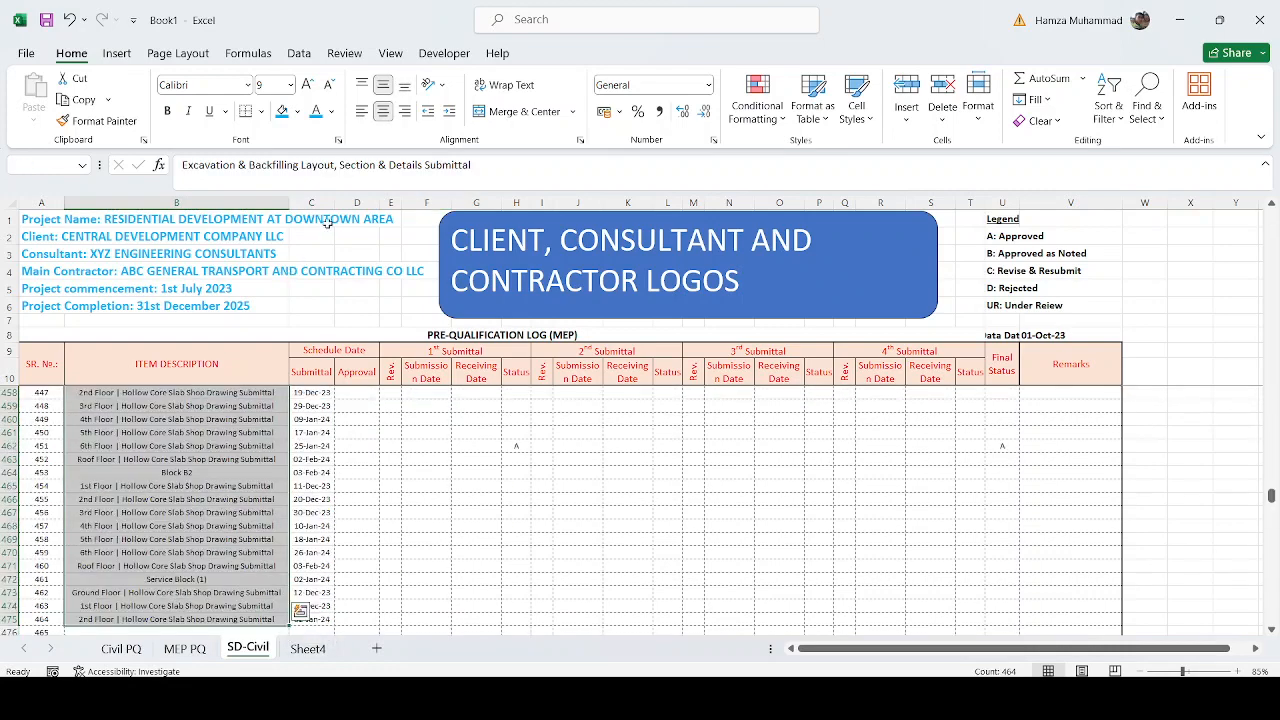
# Copy the cell formatting of the blank log row B496:C496 onto the pasted descriptions and dates from B12 down.
pyautogui.scroll(-9, 349, 551)
pyautogui.moveTo(191, 538)
pyautogui.mouseDown()
pyautogui.moveTo(271, 527)
pyautogui.moveTo(312, 538)
pyautogui.mouseUp()
pyautogui.click(98, 120)
pyautogui.moveTo(1271, 514); pyautogui.dragTo(1271, 214)
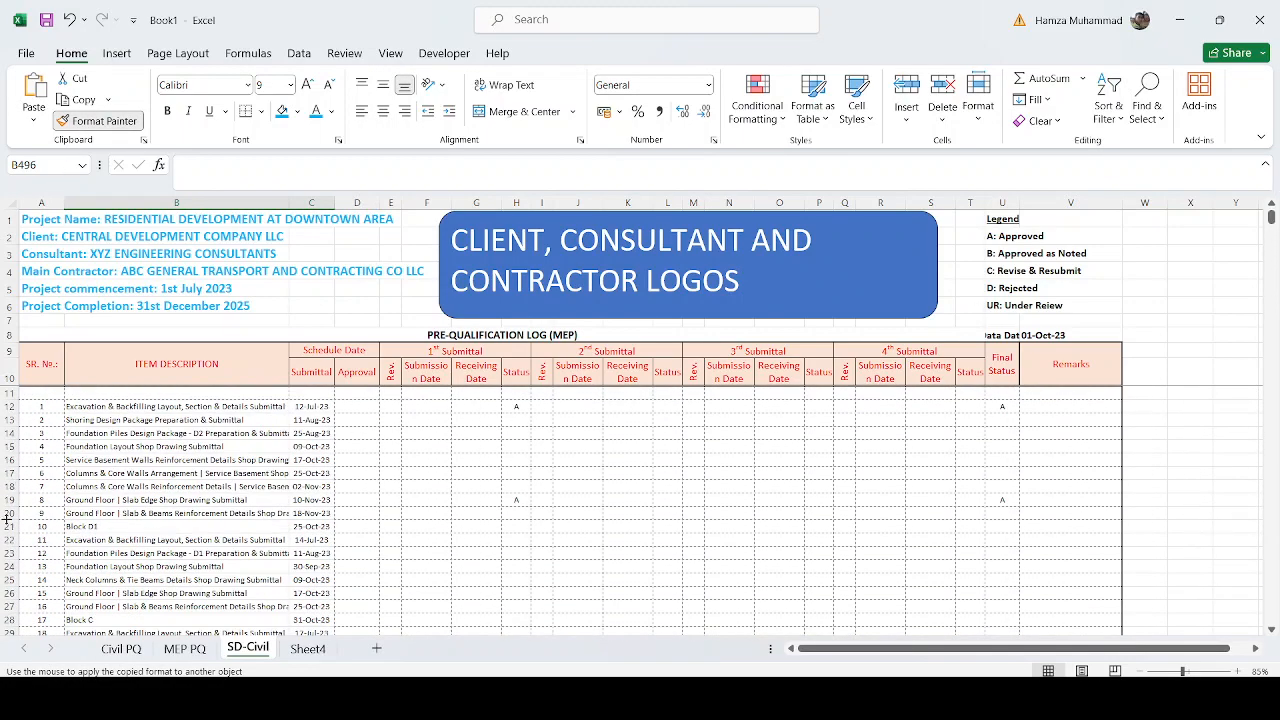
pyautogui.moveTo(92, 406)
pyautogui.mouseDown()
pyautogui.moveTo(336, 620)
pyautogui.moveTo(300, 652)
pyautogui.moveTo(303, 535)
pyautogui.moveTo(336, 538)
pyautogui.mouseUp()
pyautogui.scroll(6, 371, 591)
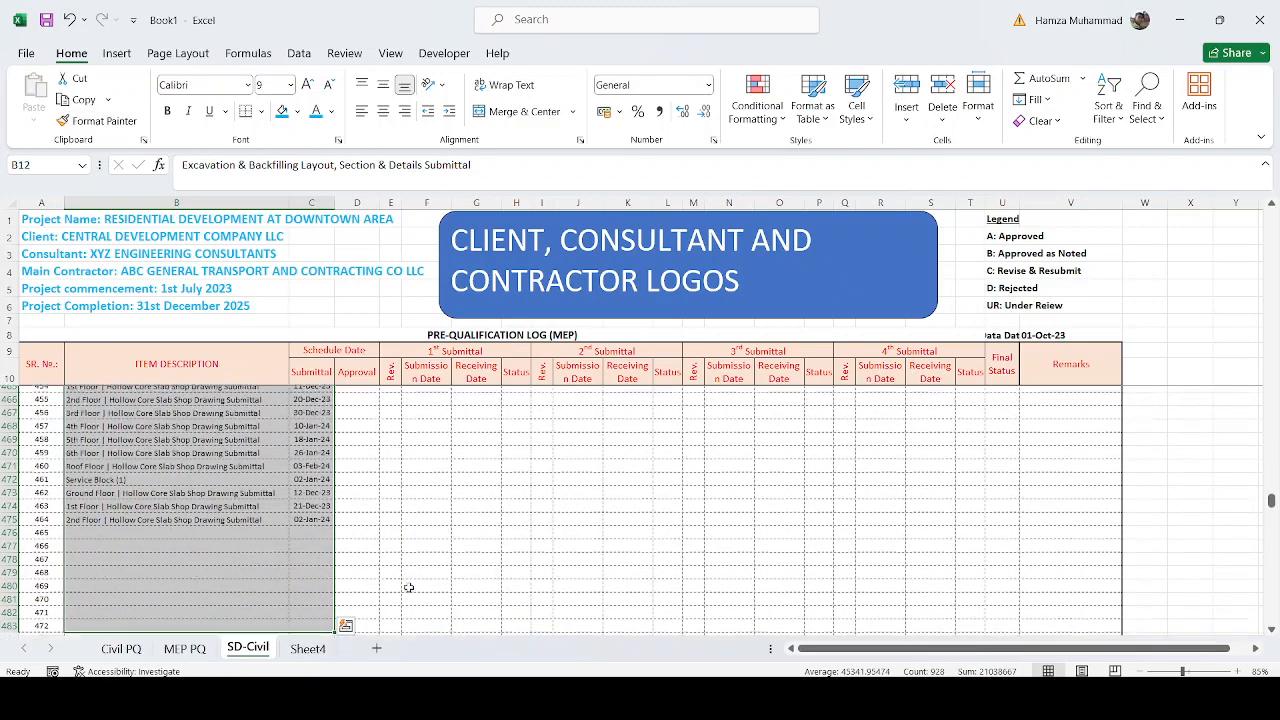
pyautogui.scroll(1, 514, 524)
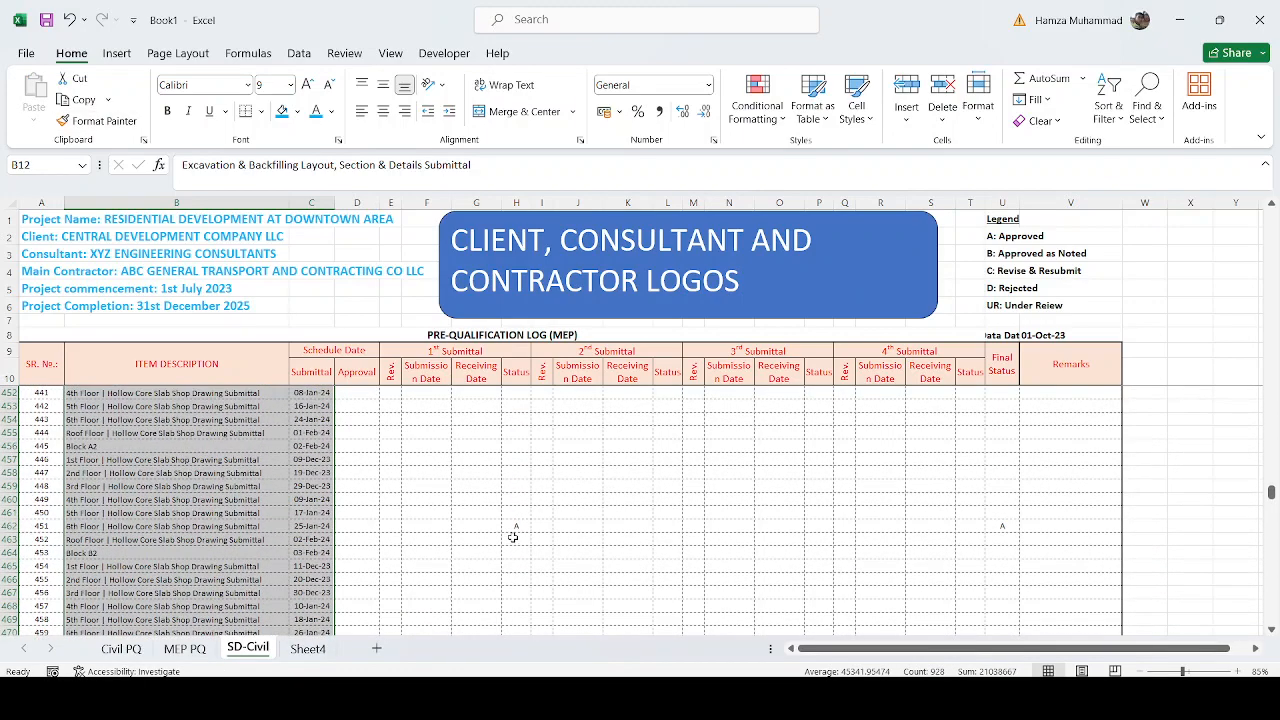
pyautogui.scroll(20, 507, 537)
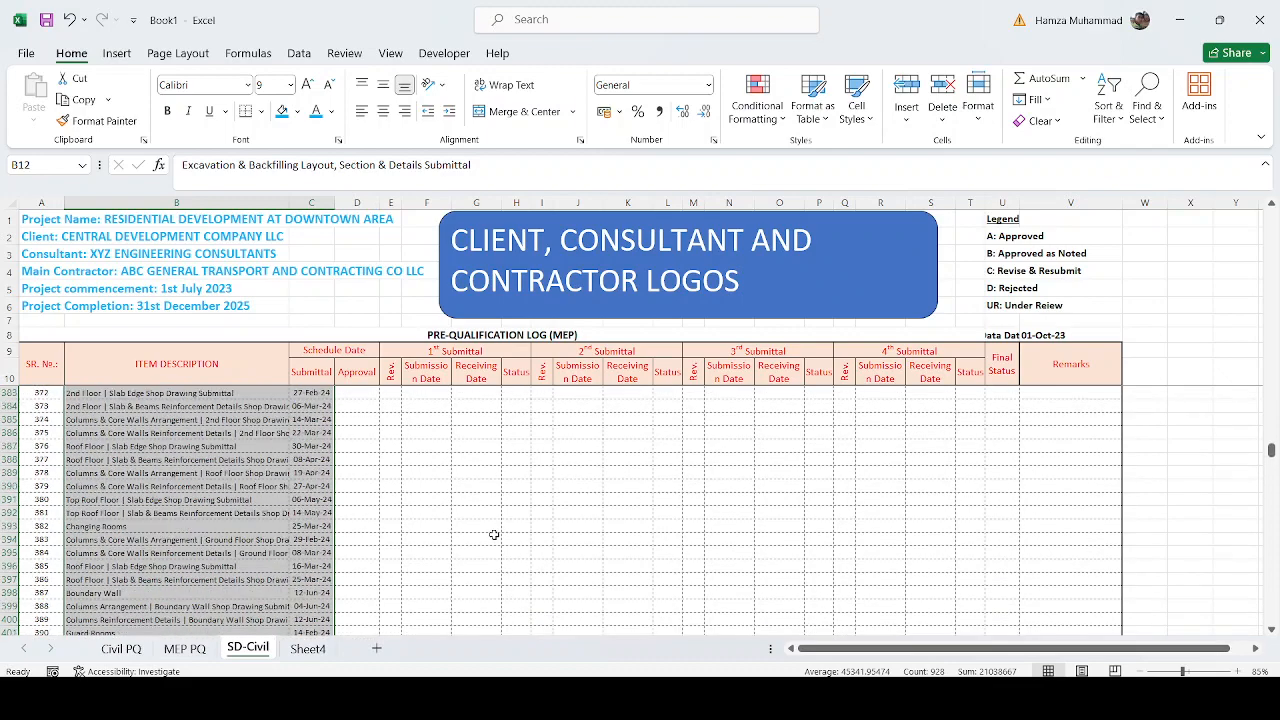
# Make the Block D1 heading in B21 bold and clear its submittal date in C21.
pyautogui.moveTo(1270, 422); pyautogui.dragTo(1270, 212)
pyautogui.click(143, 554)
pyautogui.click(93, 530)
pyautogui.click(168, 111)
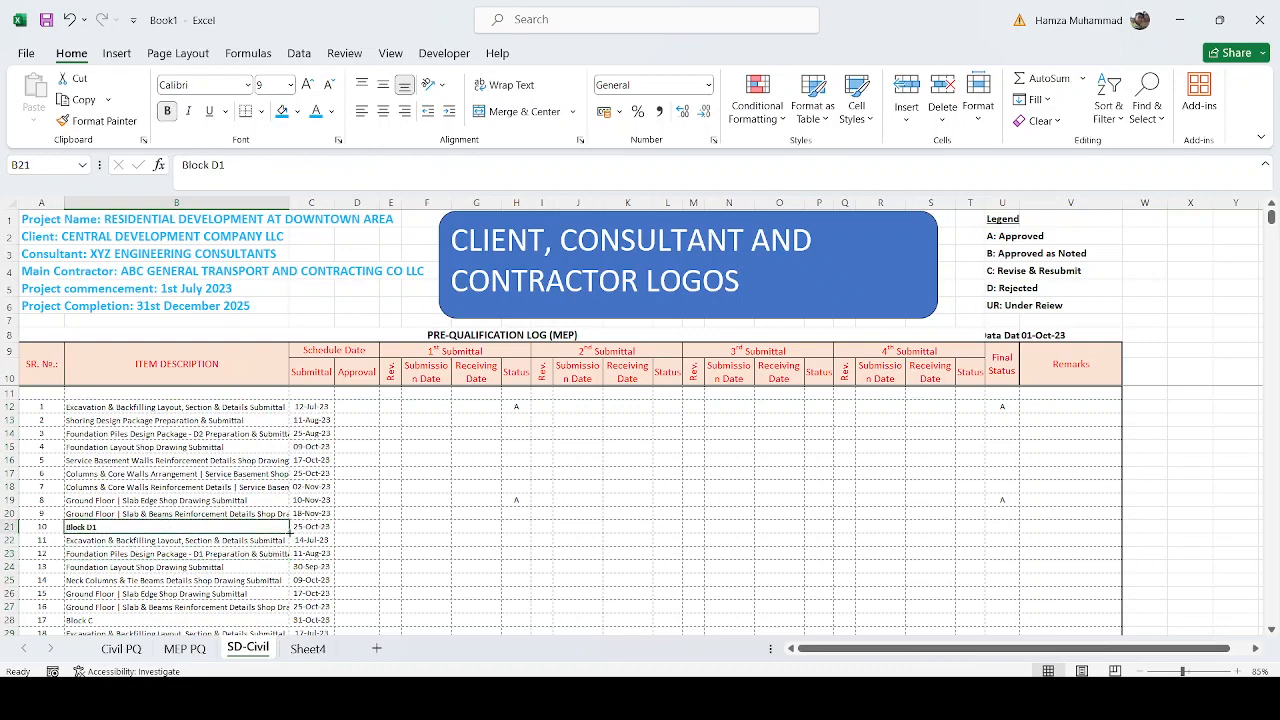
pyautogui.click(306, 530)
pyautogui.press('Delete')
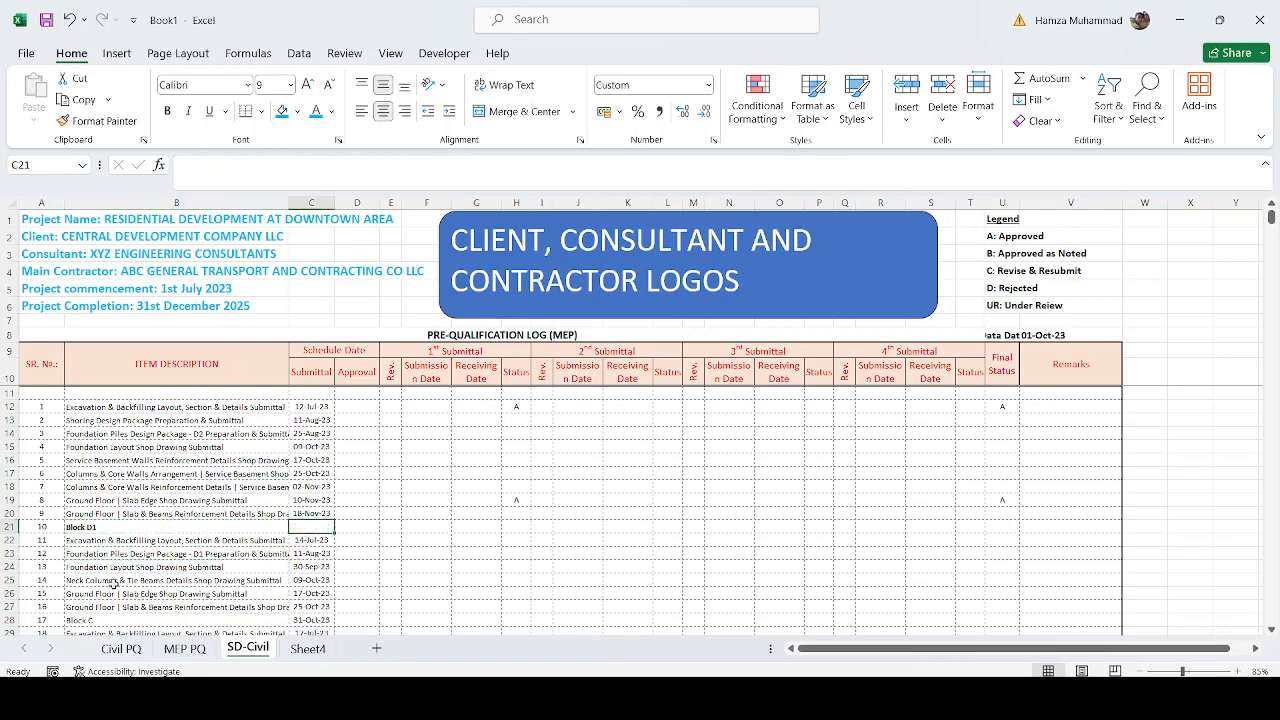
# Make the Block C heading in B28 bold and clear its submittal date in C28.
pyautogui.scroll(-1, 72, 600)
pyautogui.click(80, 579)
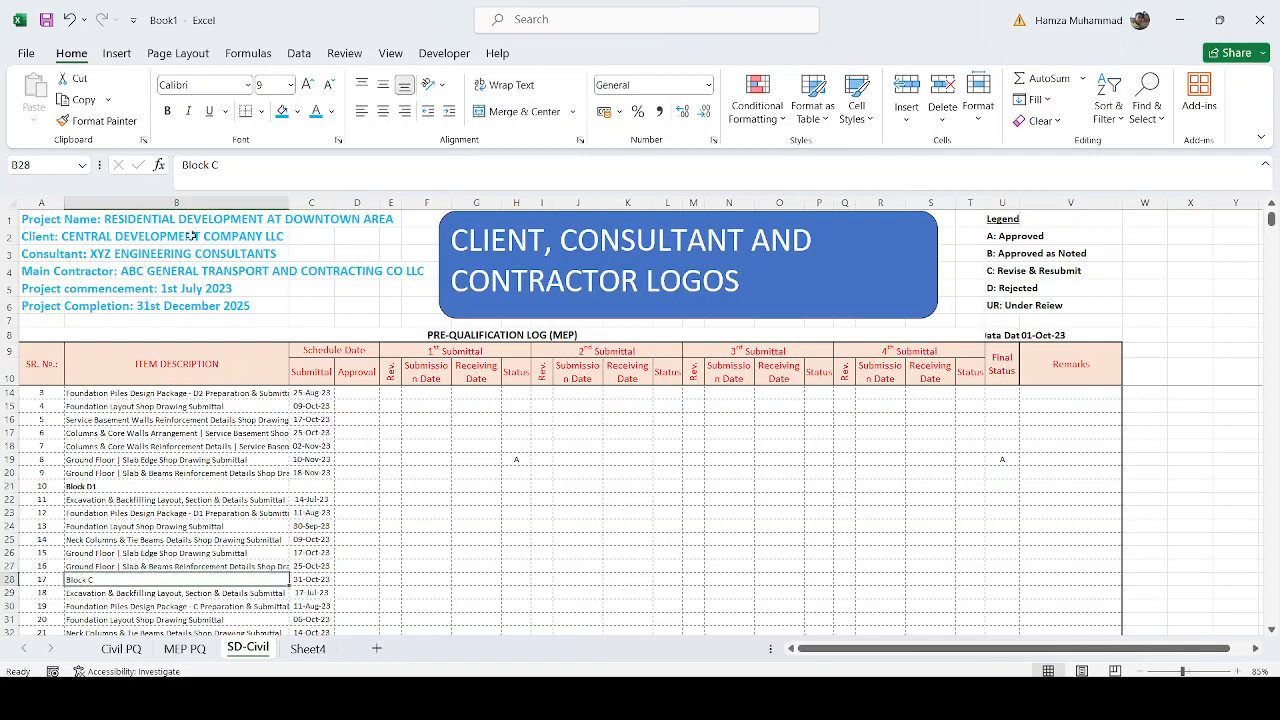
pyautogui.click(168, 111)
pyautogui.click(304, 580)
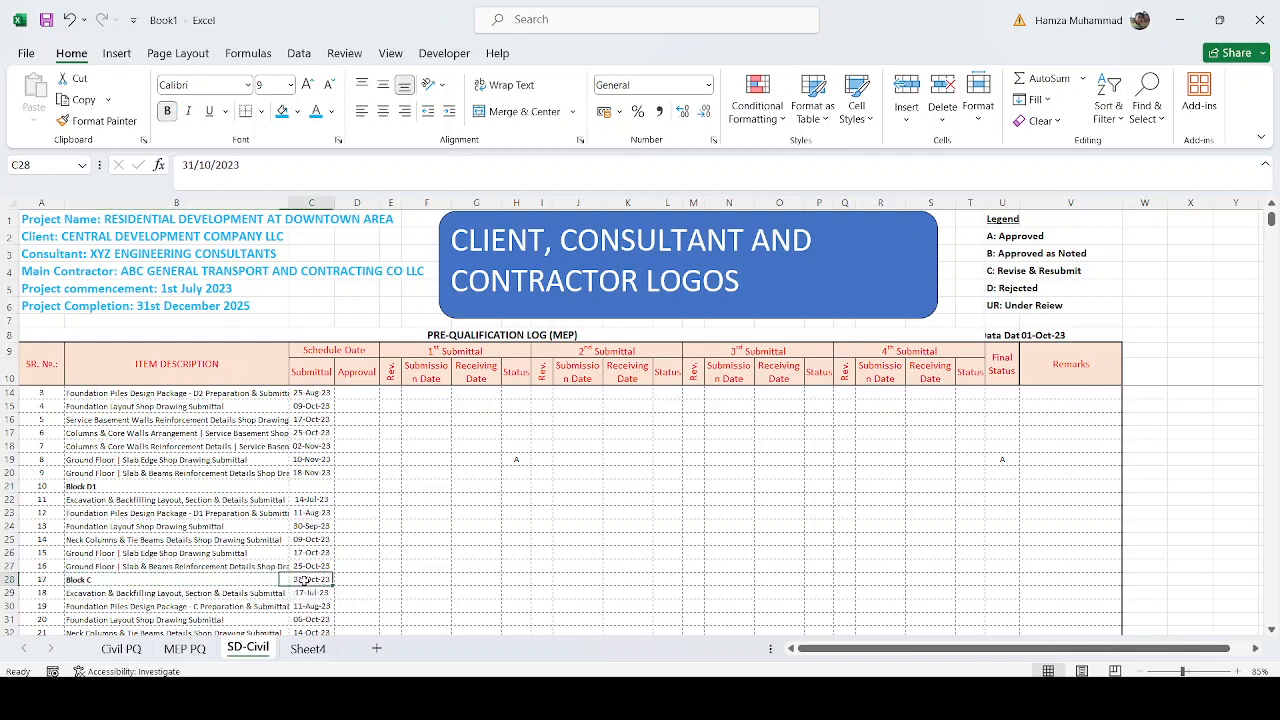
pyautogui.press('Delete')
# Make the Service Block (2) heading in B35 bold and clear its submittal date in C35.
pyautogui.scroll(-4, 168, 594)
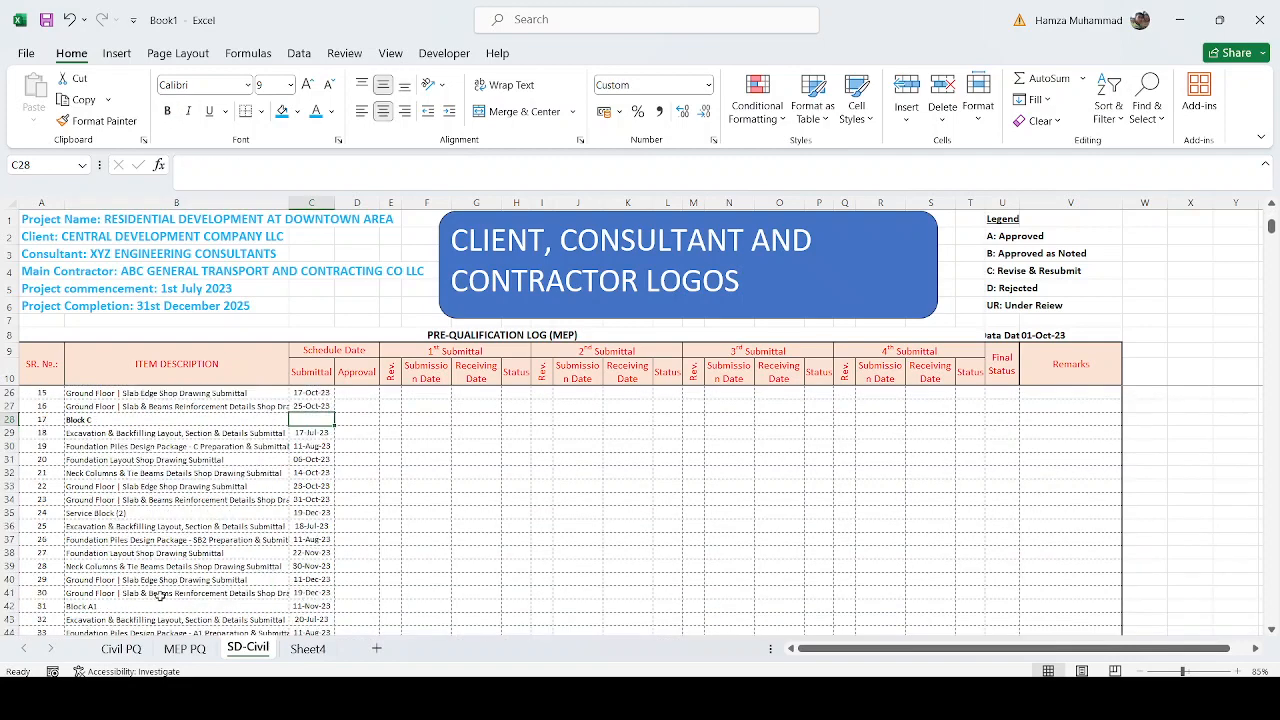
pyautogui.click(97, 514)
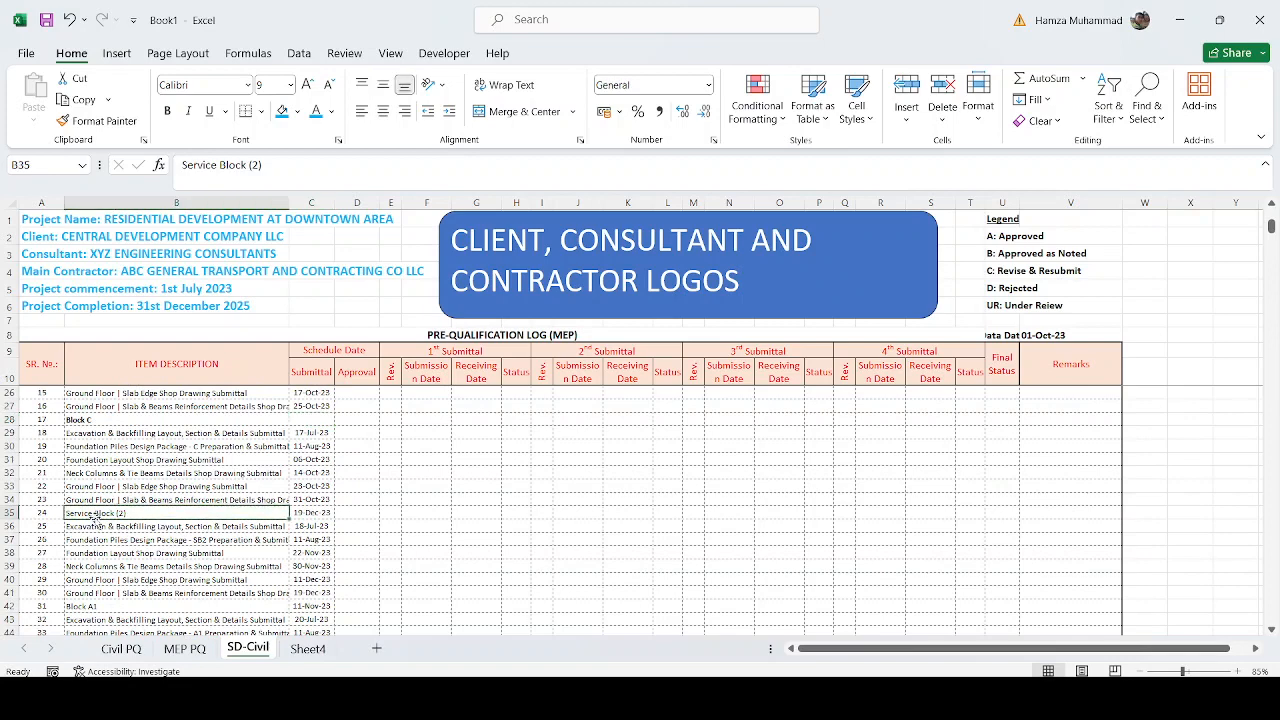
pyautogui.click(167, 110)
pyautogui.click(312, 514)
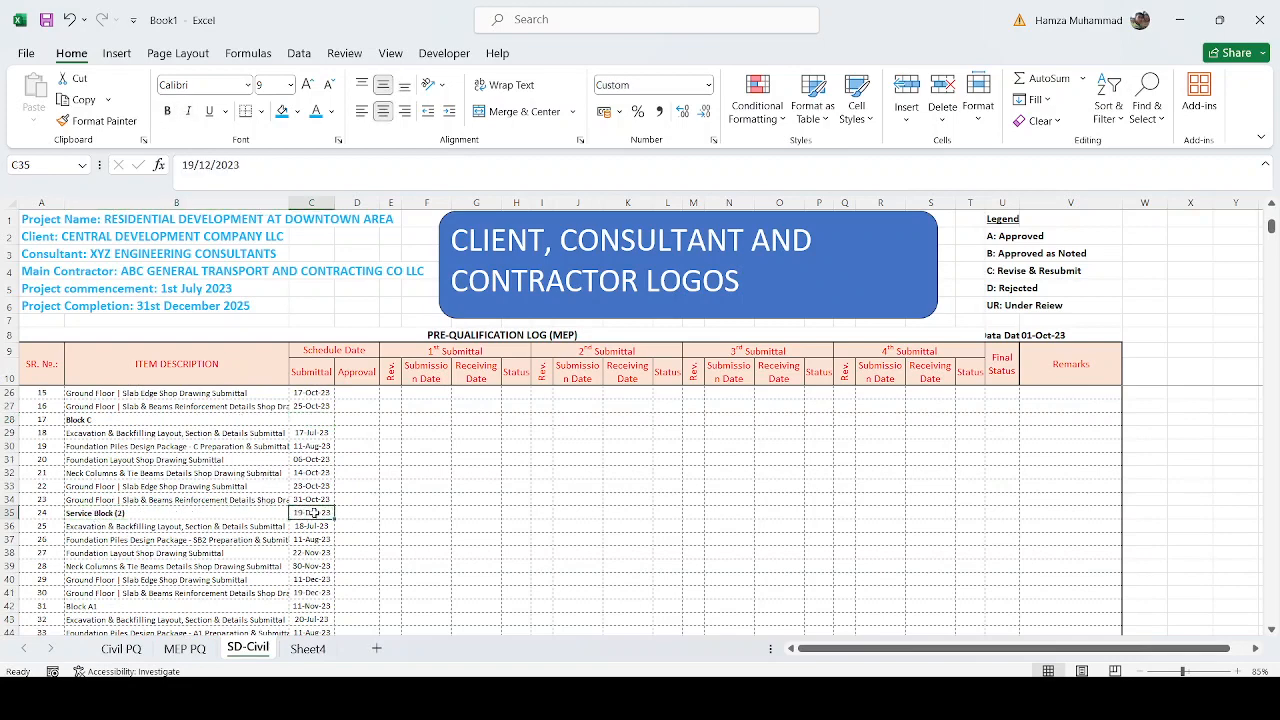
pyautogui.press('Delete')
# Make the Block A1 heading in B42 bold and clear its submittal date in C42.
pyautogui.scroll(-2, 147, 553)
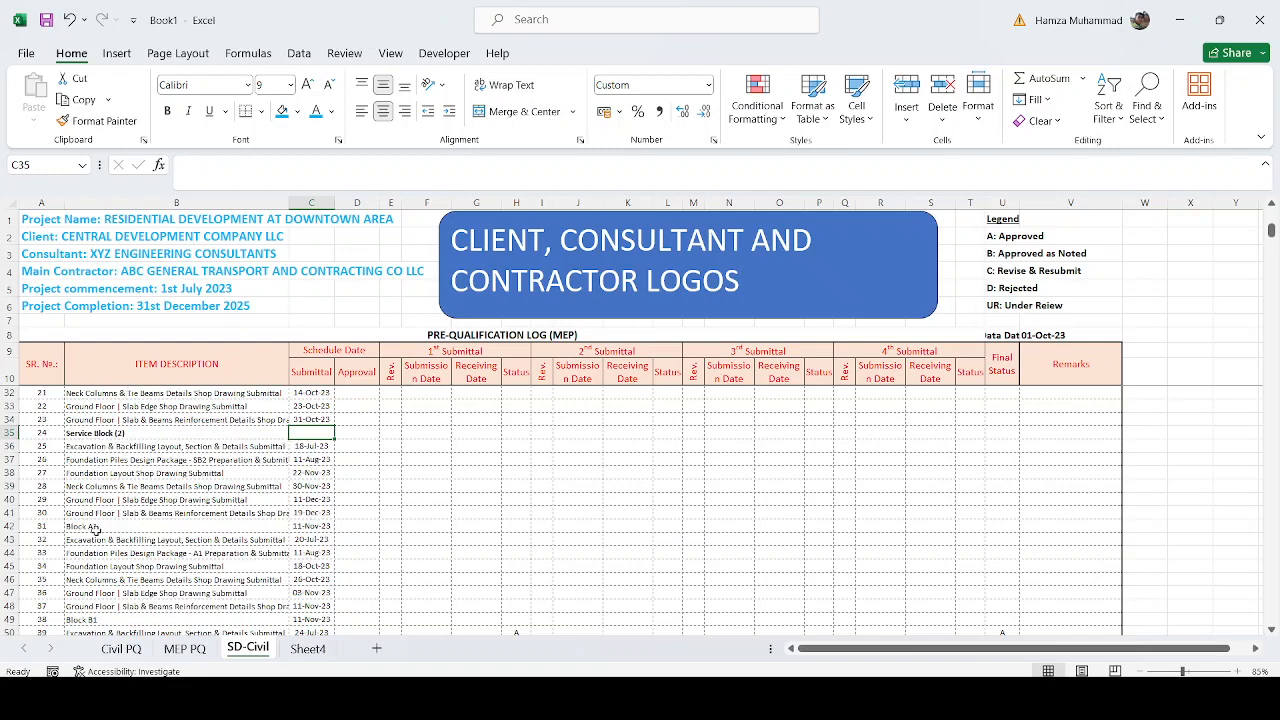
pyautogui.click(95, 527)
pyautogui.click(167, 111)
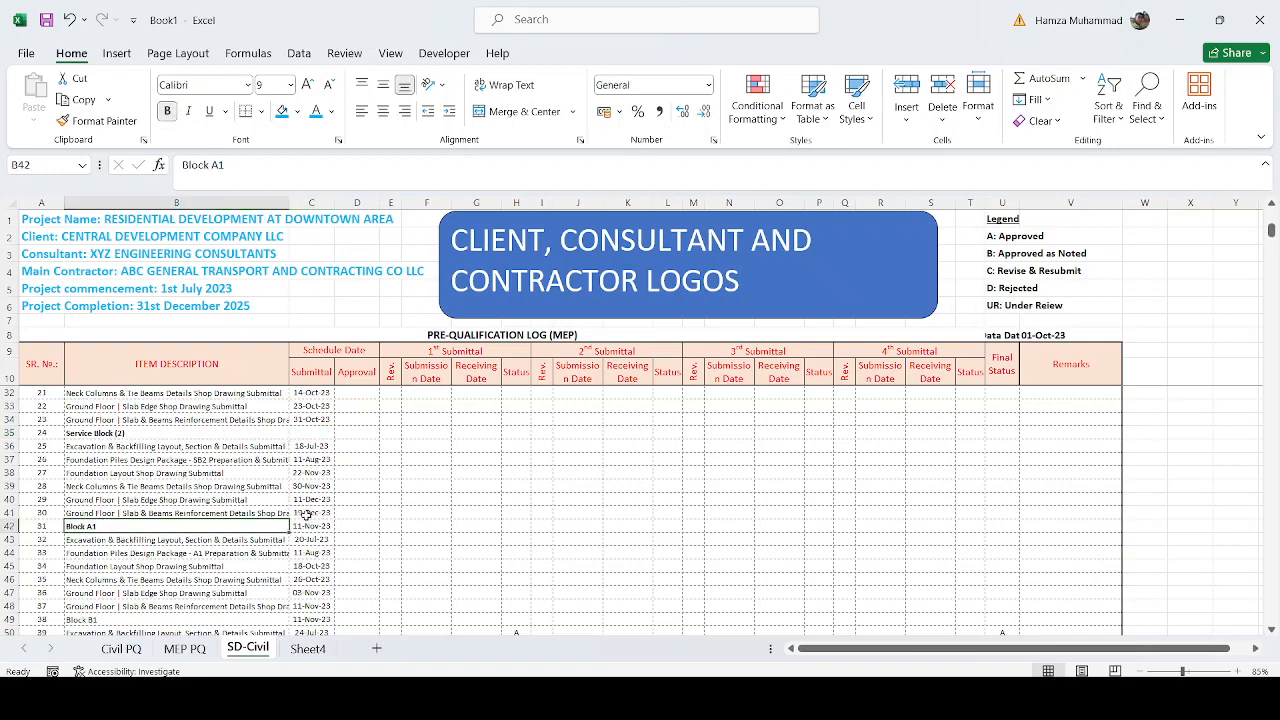
pyautogui.click(310, 525)
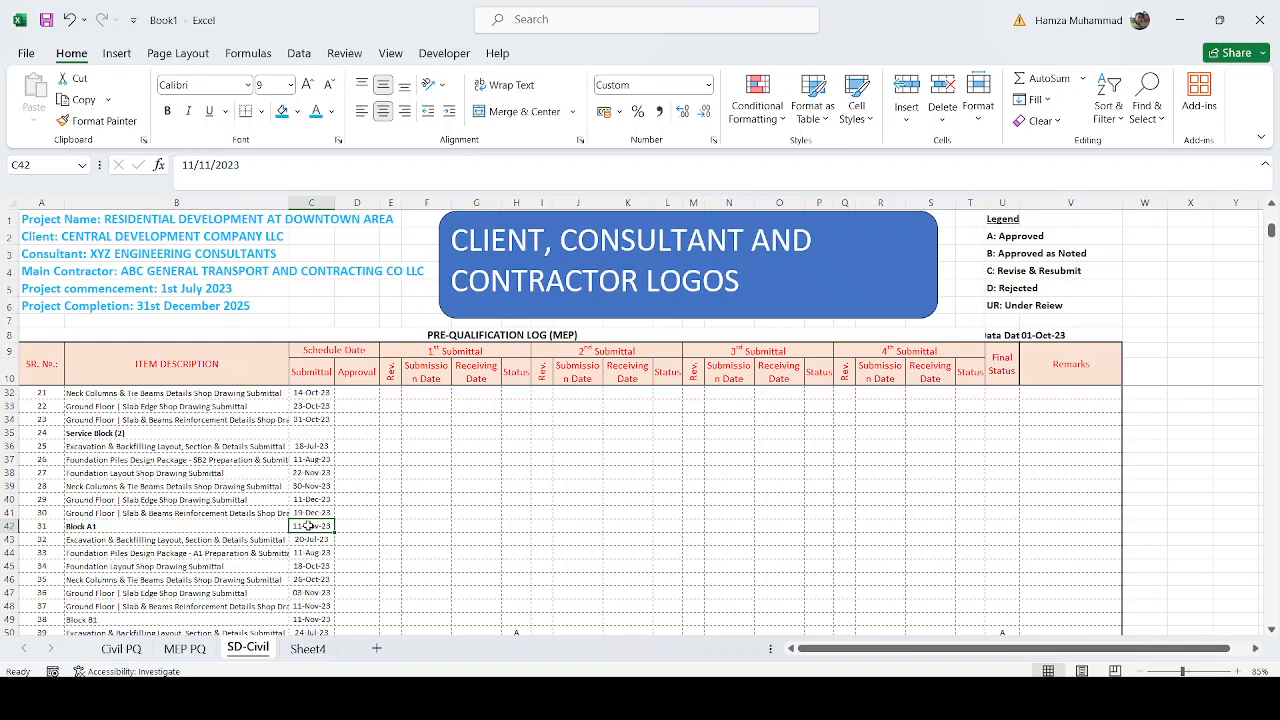
pyautogui.press('Delete')
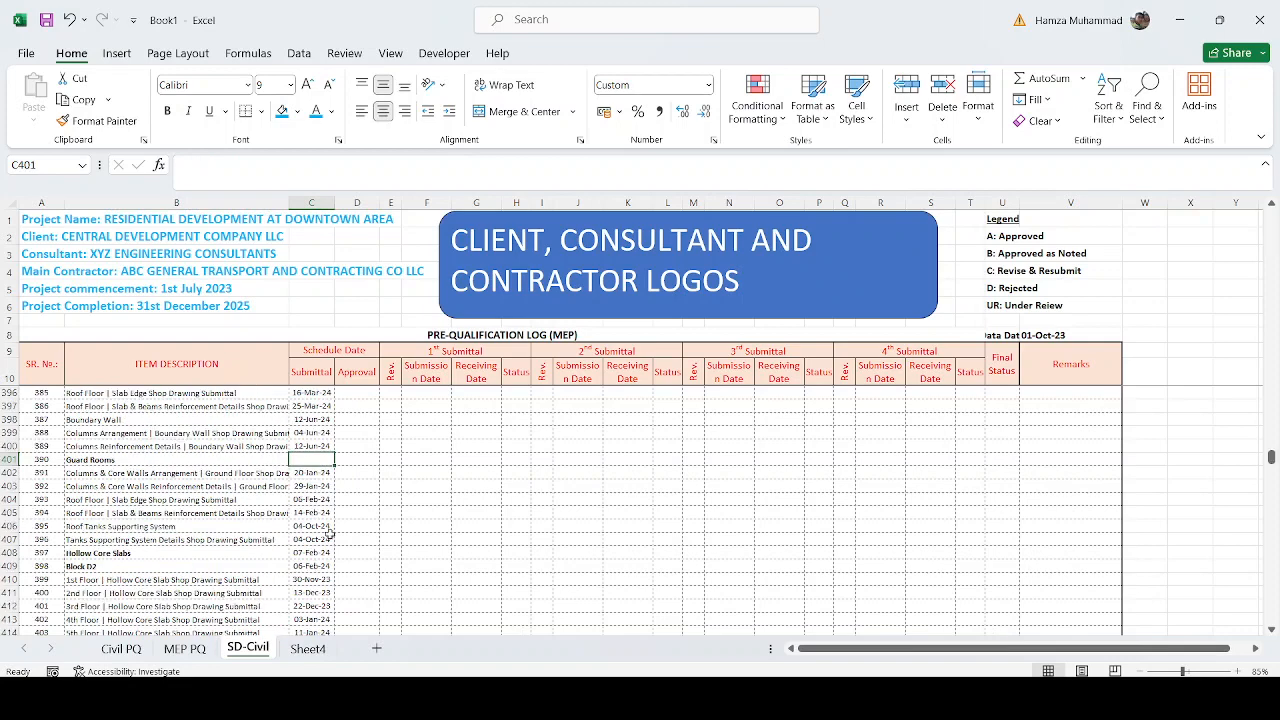
# Clear the submittal dates beside the Hollow Core Slabs, Block D2, Block D1 and Block C headings in C408, C409, C418 and C427.
pyautogui.moveTo(307, 553); pyautogui.dragTo(307, 566)
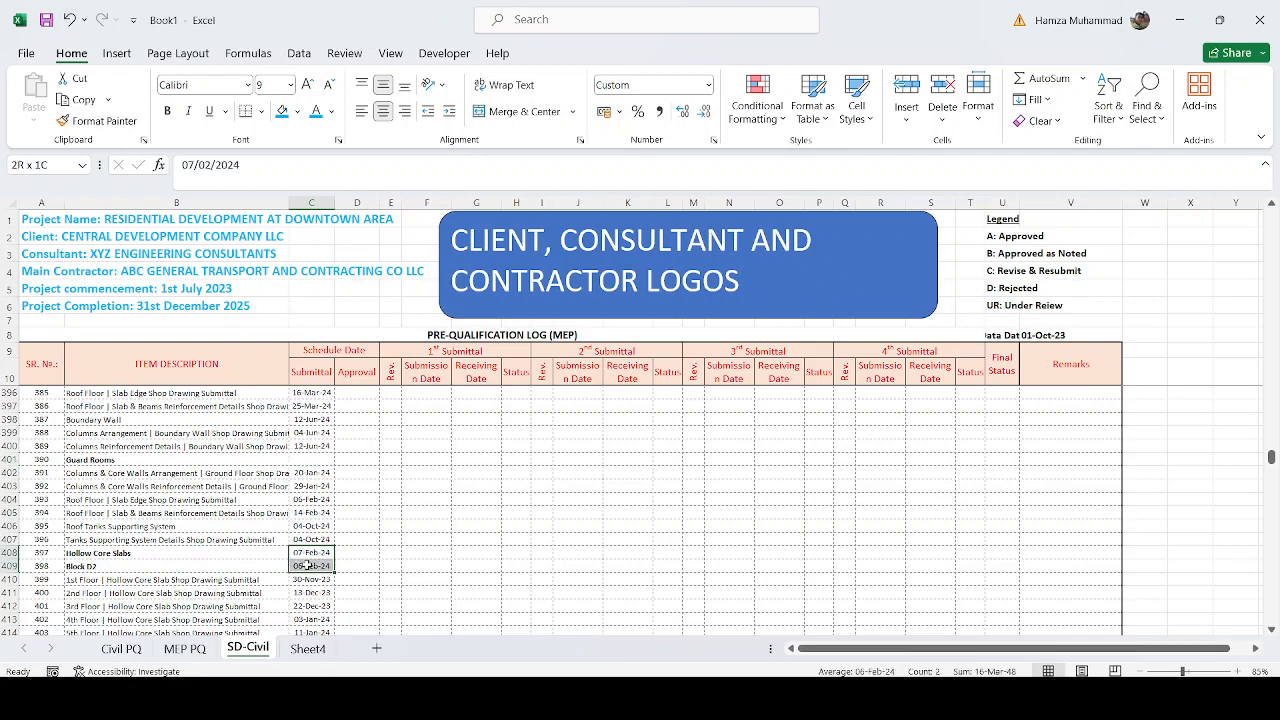
pyautogui.press('Delete')
pyautogui.scroll(-2, 277, 547)
pyautogui.scroll(-3, 277, 548)
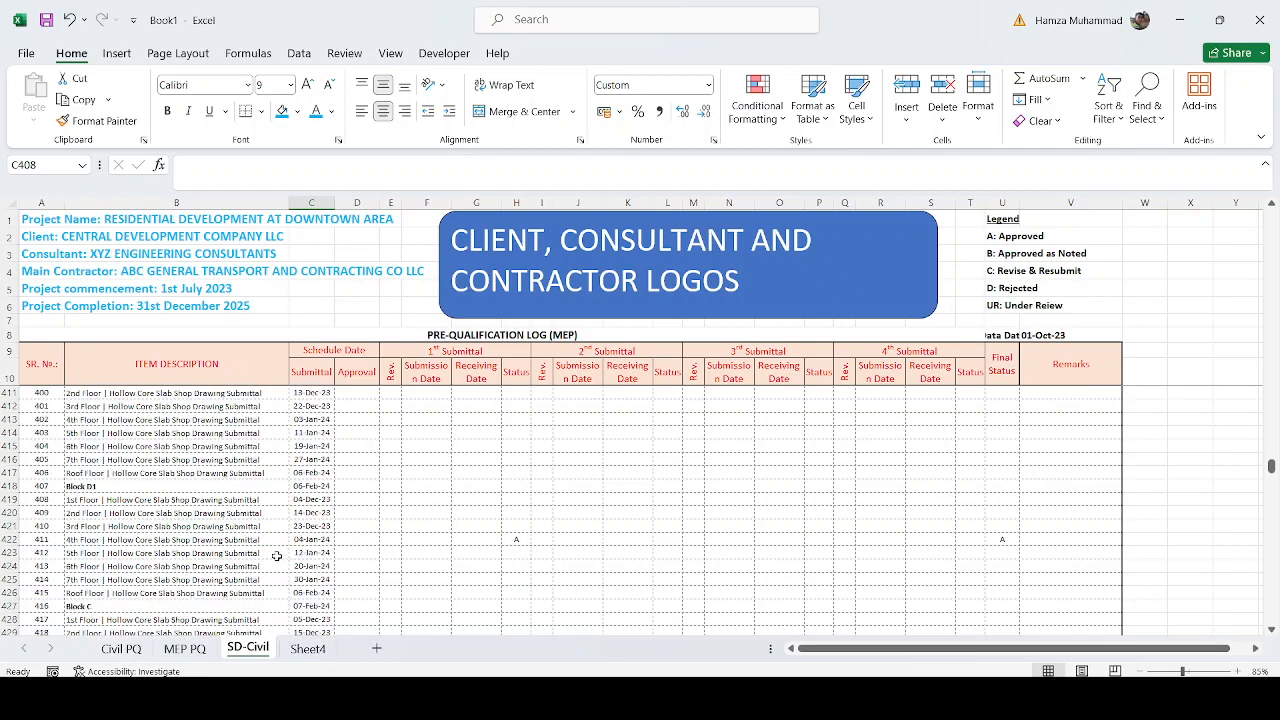
pyautogui.click(311, 486)
pyautogui.press('Delete')
pyautogui.scroll(-2, 357, 528)
pyautogui.click(323, 527)
pyautogui.press('Delete')
# Clear the submittal dates beside the hollow core Service Block (2) and Block A1 headings in C436 and C440.
pyautogui.scroll(-2, 318, 527)
pyautogui.click(322, 553)
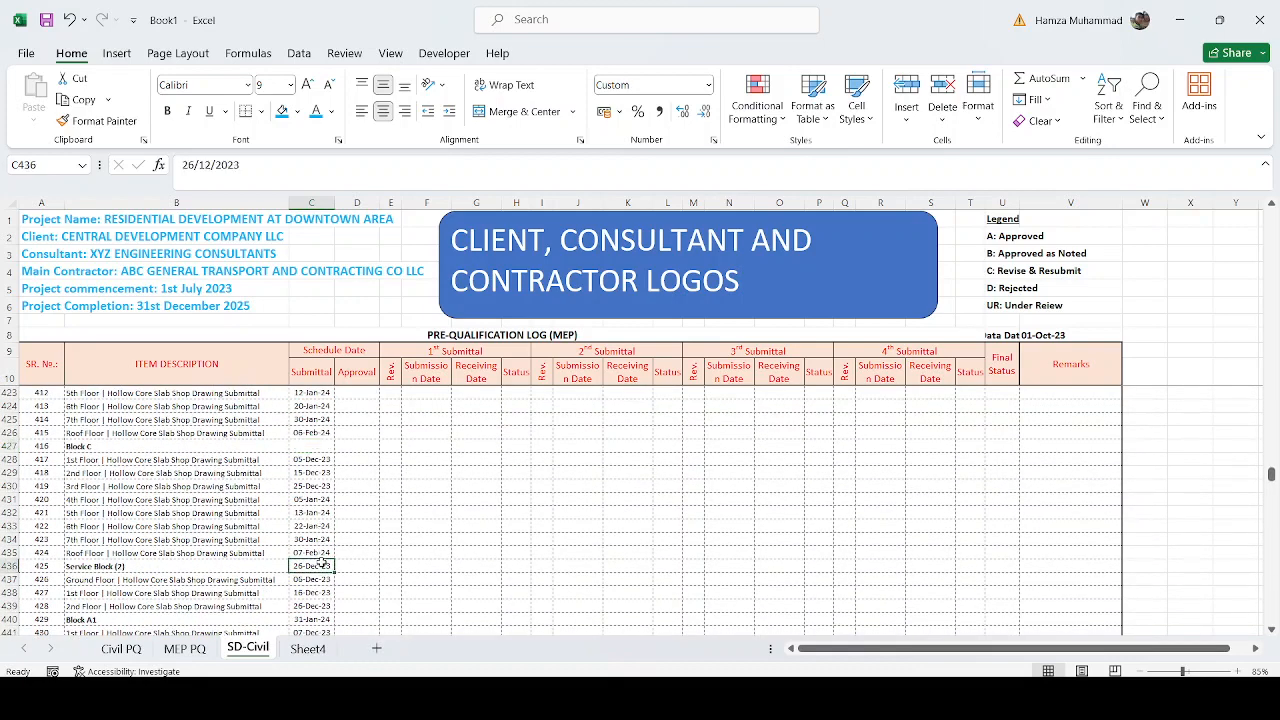
pyautogui.press('Delete')
pyautogui.scroll(-2, 322, 560)
pyautogui.scroll(-1, 322, 562)
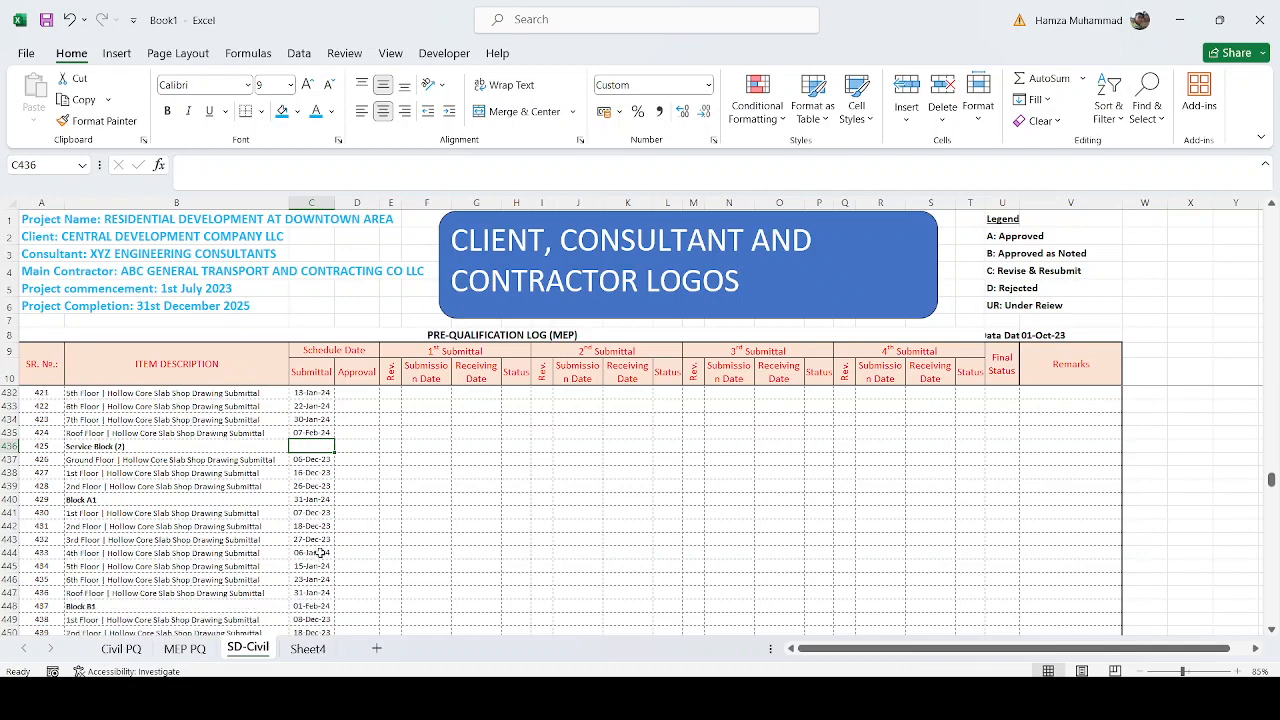
pyautogui.click(312, 500)
pyautogui.press('Delete')
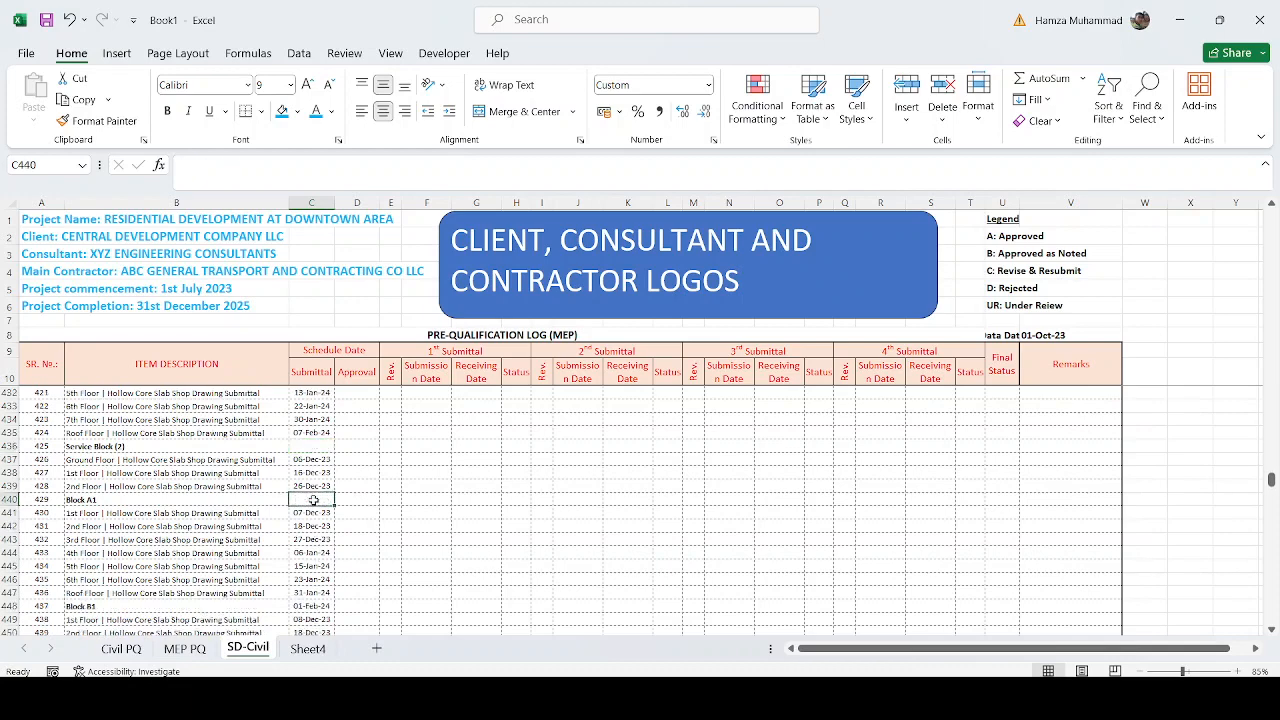
# Clear the submittal dates beside the hollow core Block B1 and Block A2 headings in C448 and C456.
pyautogui.scroll(-2, 325, 520)
pyautogui.click(322, 527)
pyautogui.press('Delete')
pyautogui.scroll(-2, 320, 500)
pyautogui.click(310, 553)
pyautogui.press('Delete')
# Clear the stray status entry in G461:M463 and the submittal date beside the Block B2 heading in C464.
pyautogui.scroll(-3, 313, 563)
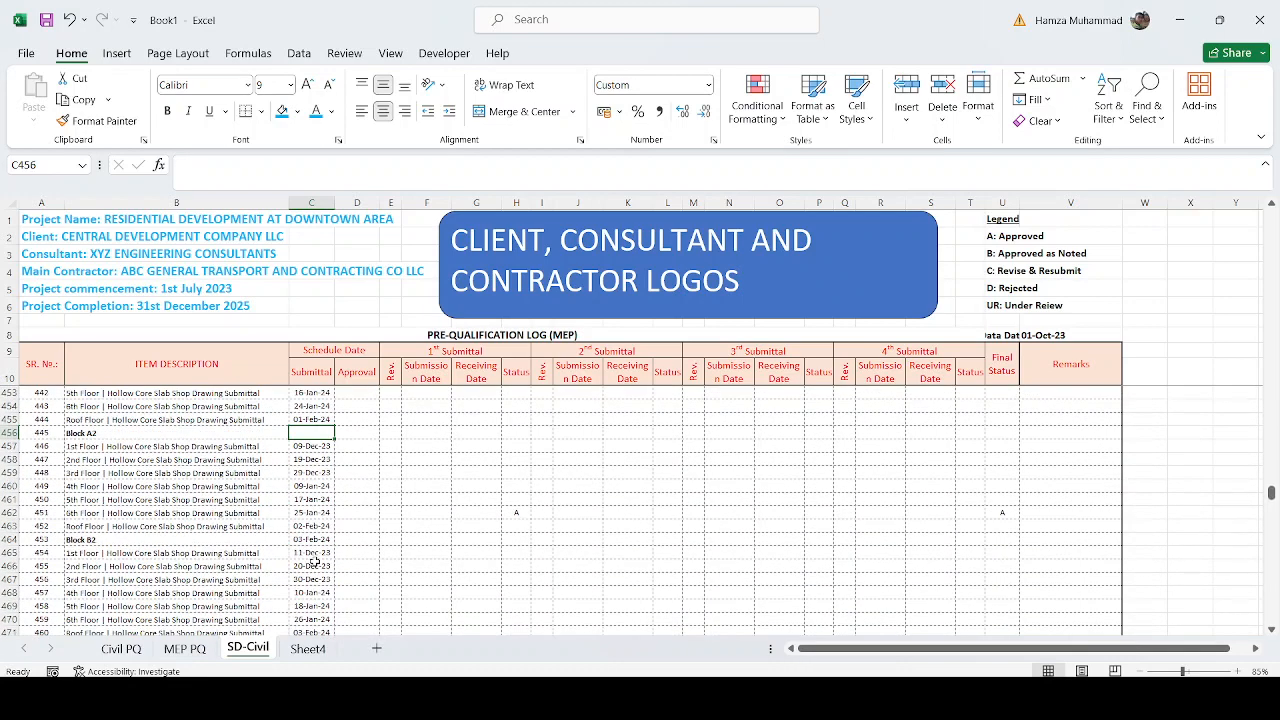
pyautogui.moveTo(462, 502); pyautogui.dragTo(693, 527)
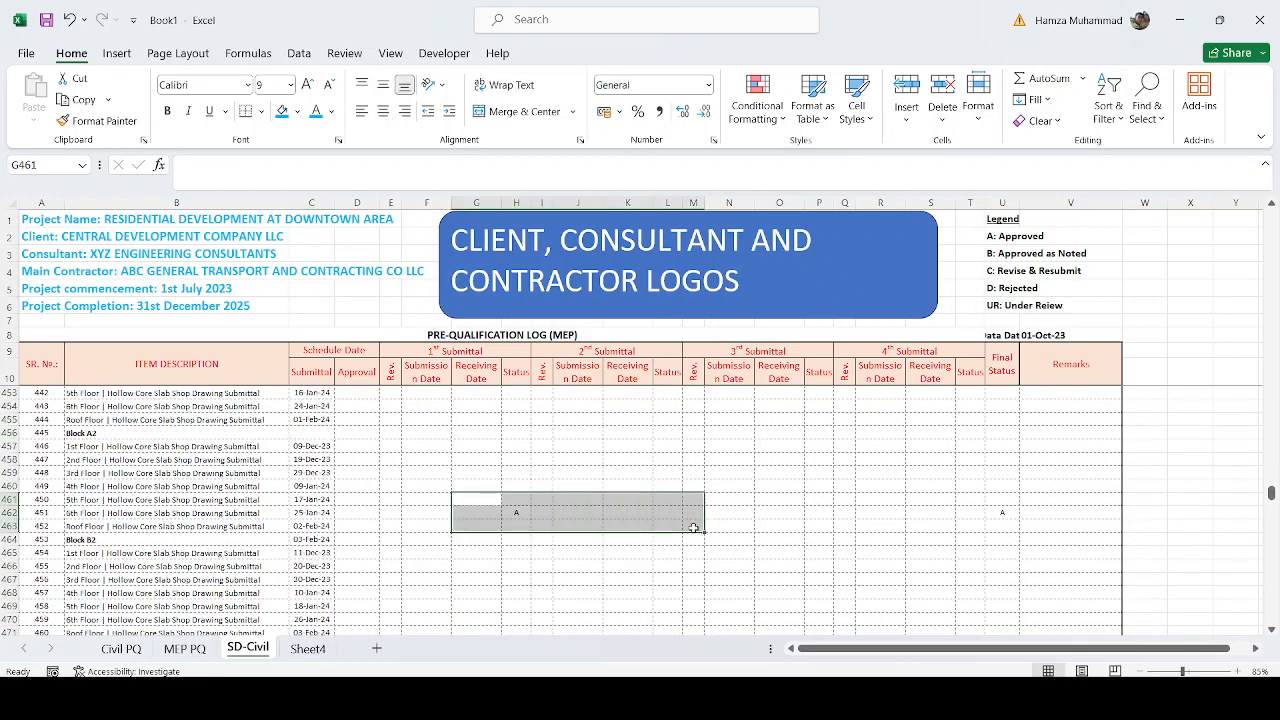
pyautogui.scroll(-2, 320, 565)
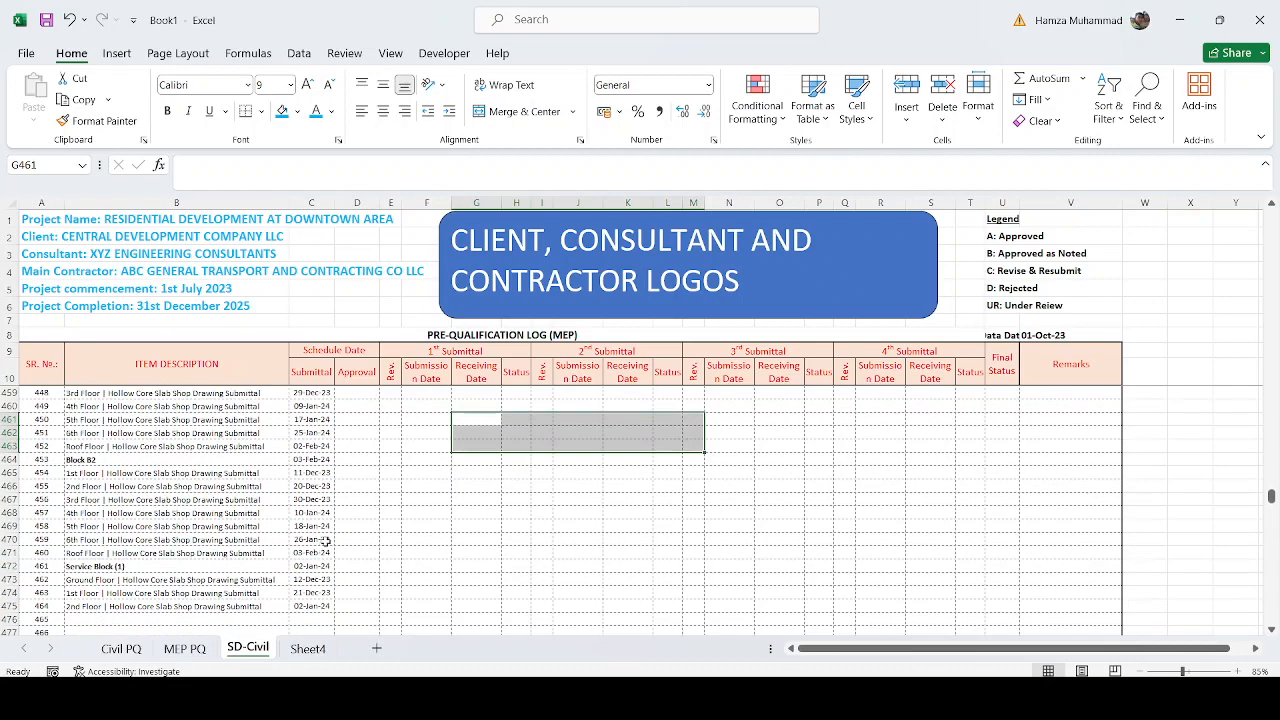
pyautogui.click(318, 458)
pyautogui.press('Delete')
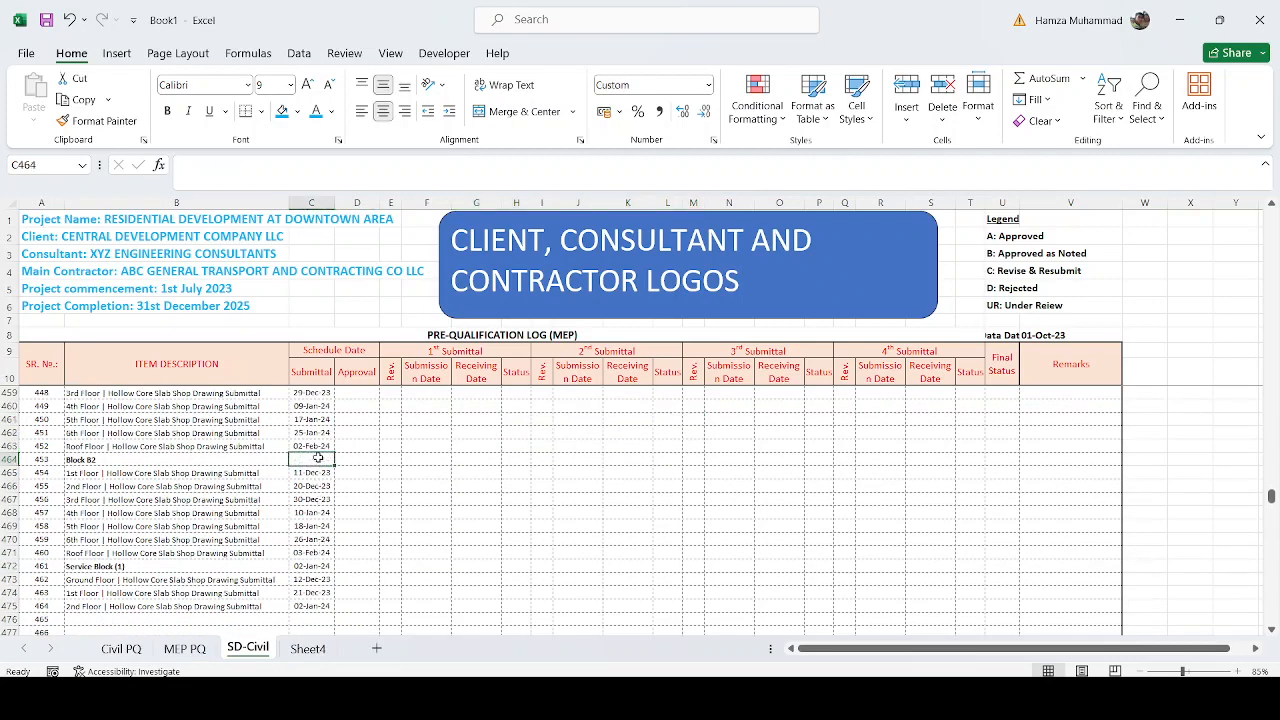
# Clear the submittal date beside the hollow core Service Block (1) heading in C472.
pyautogui.click(311, 566)
pyautogui.press('Delete')
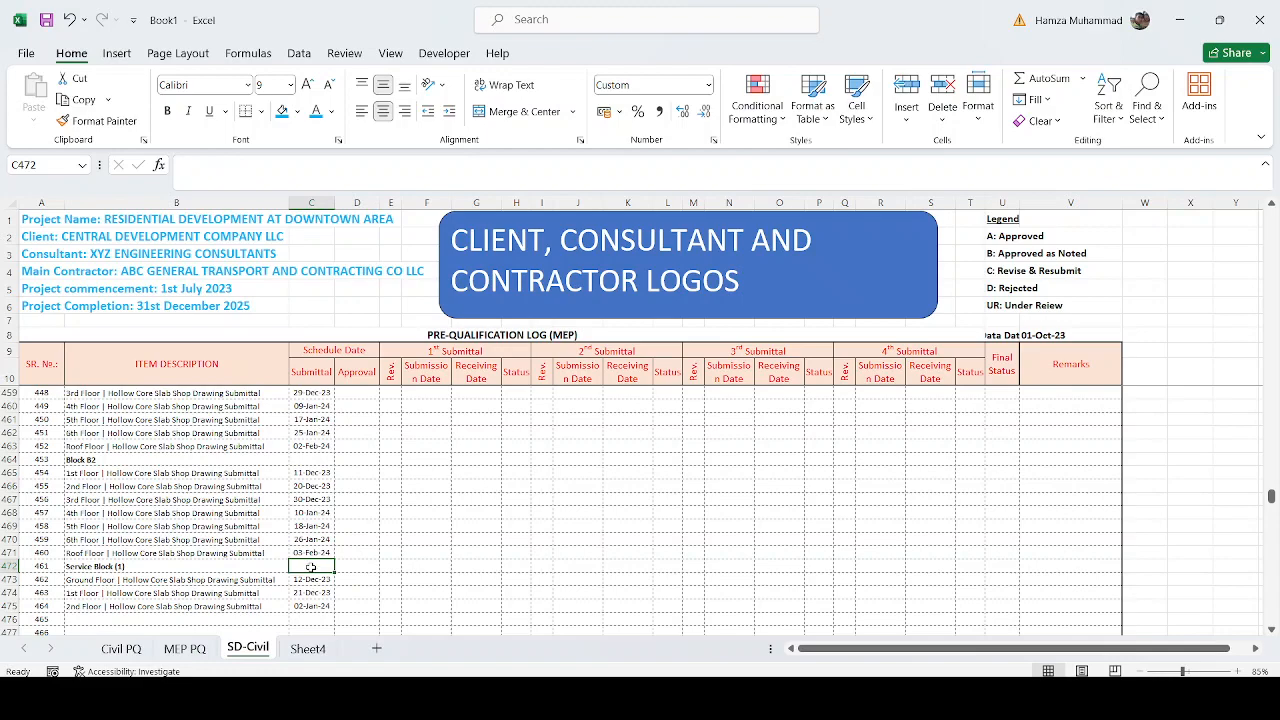
pyautogui.scroll(-3, 311, 567)
pyautogui.scroll(-6, 311, 567)
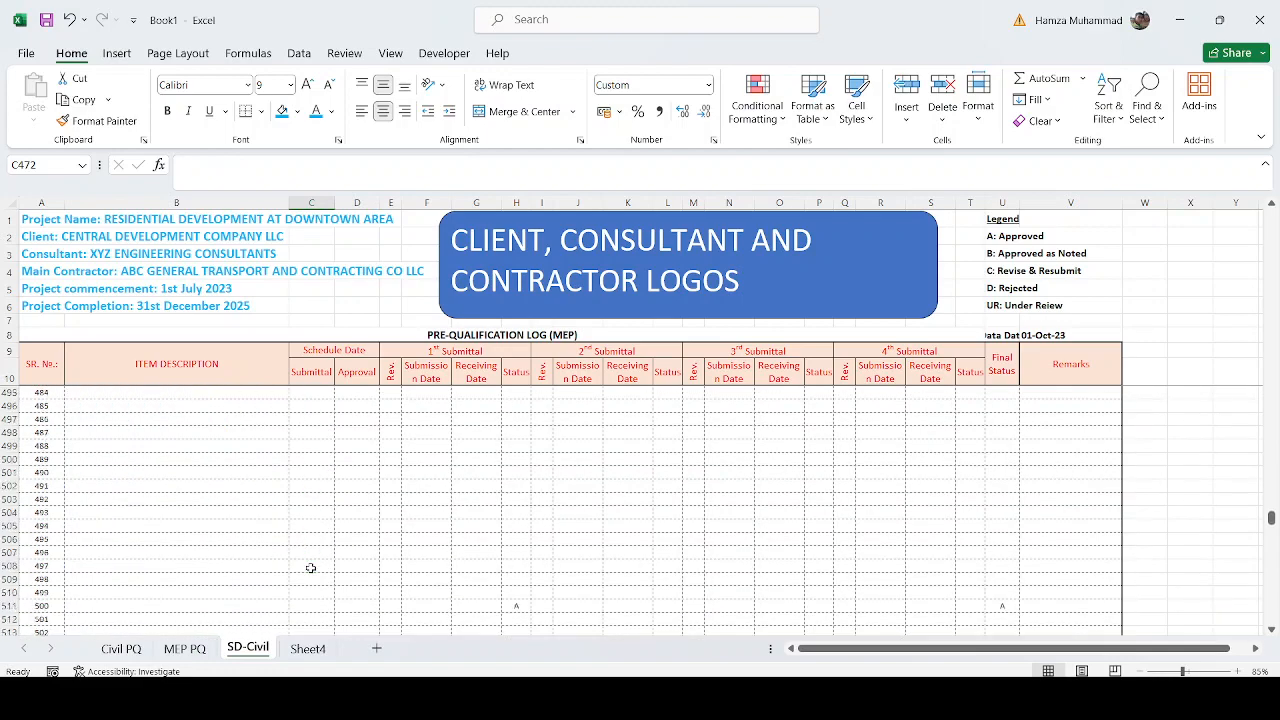
pyautogui.moveTo(505, 470); pyautogui.dragTo(511, 496)
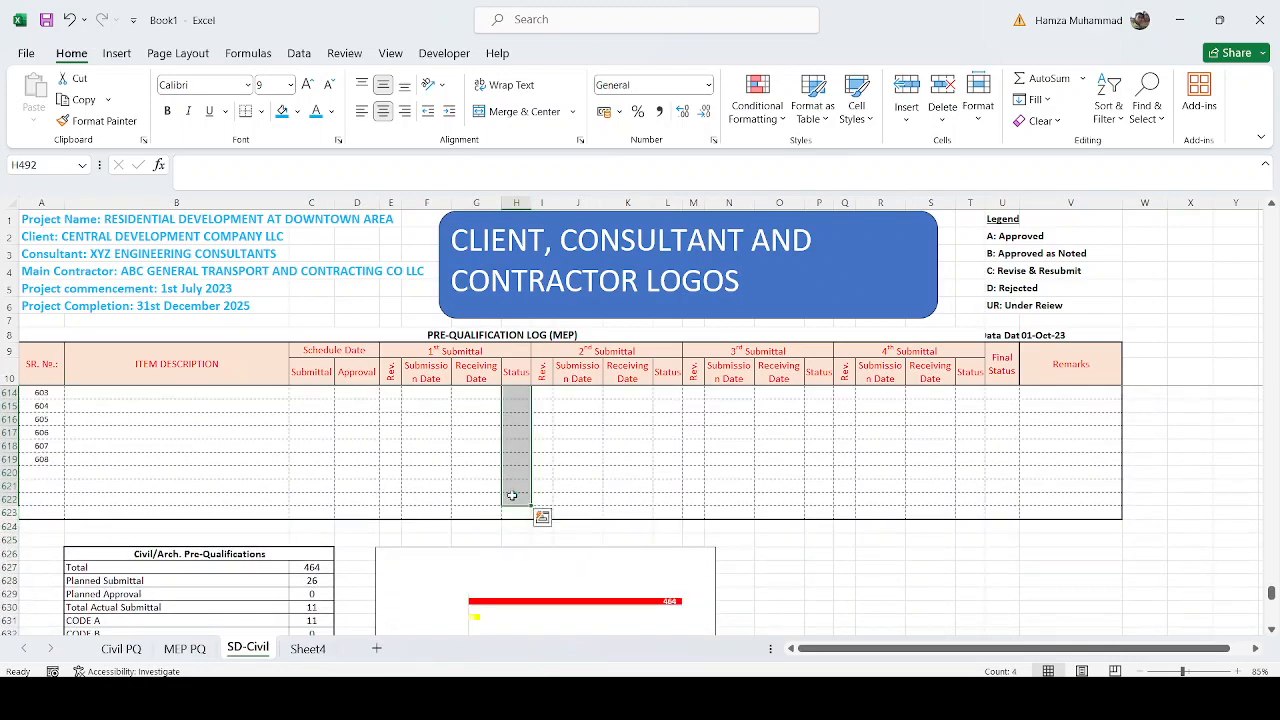
# Change the summary table's Total formula in C627 to count the submittal dates with =COUNTA(C12:C622).
pyautogui.doubleClick(326, 567)
pyautogui.scroll(15, 326, 567)
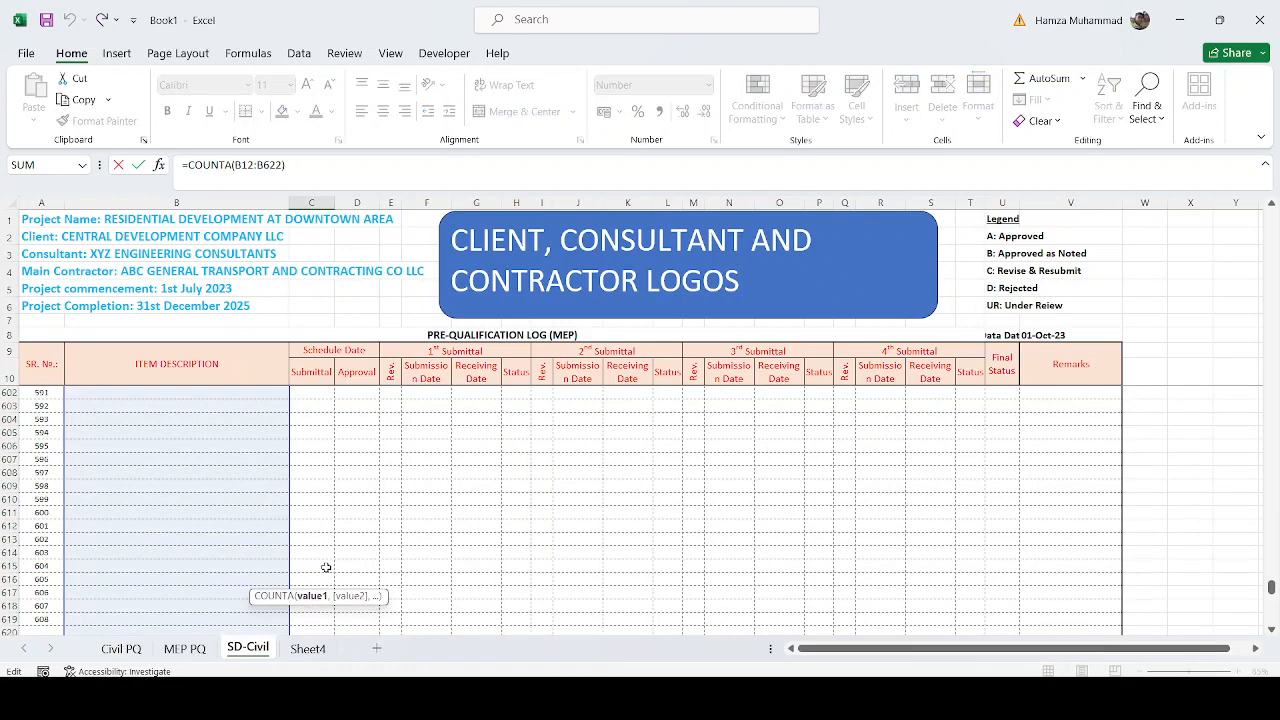
pyautogui.scroll(20, 326, 567)
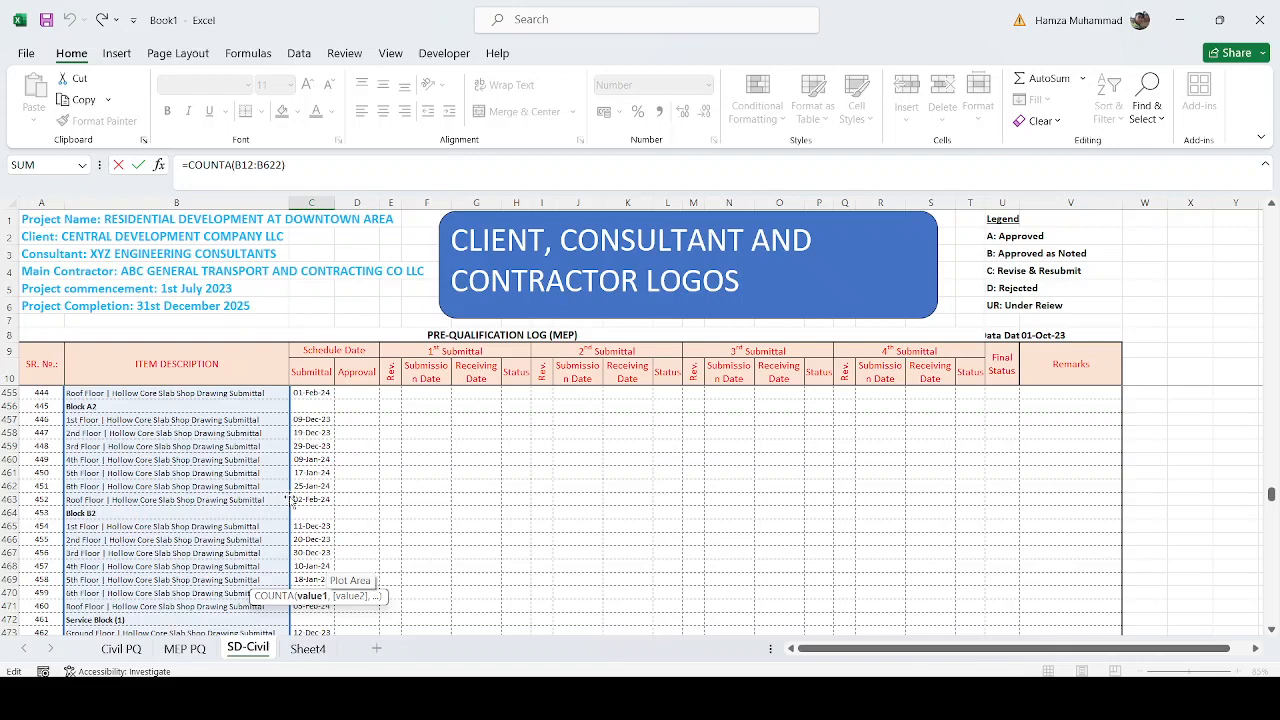
pyautogui.moveTo(298, 501); pyautogui.dragTo(312, 502)
pyautogui.scroll(-20, 366, 557)
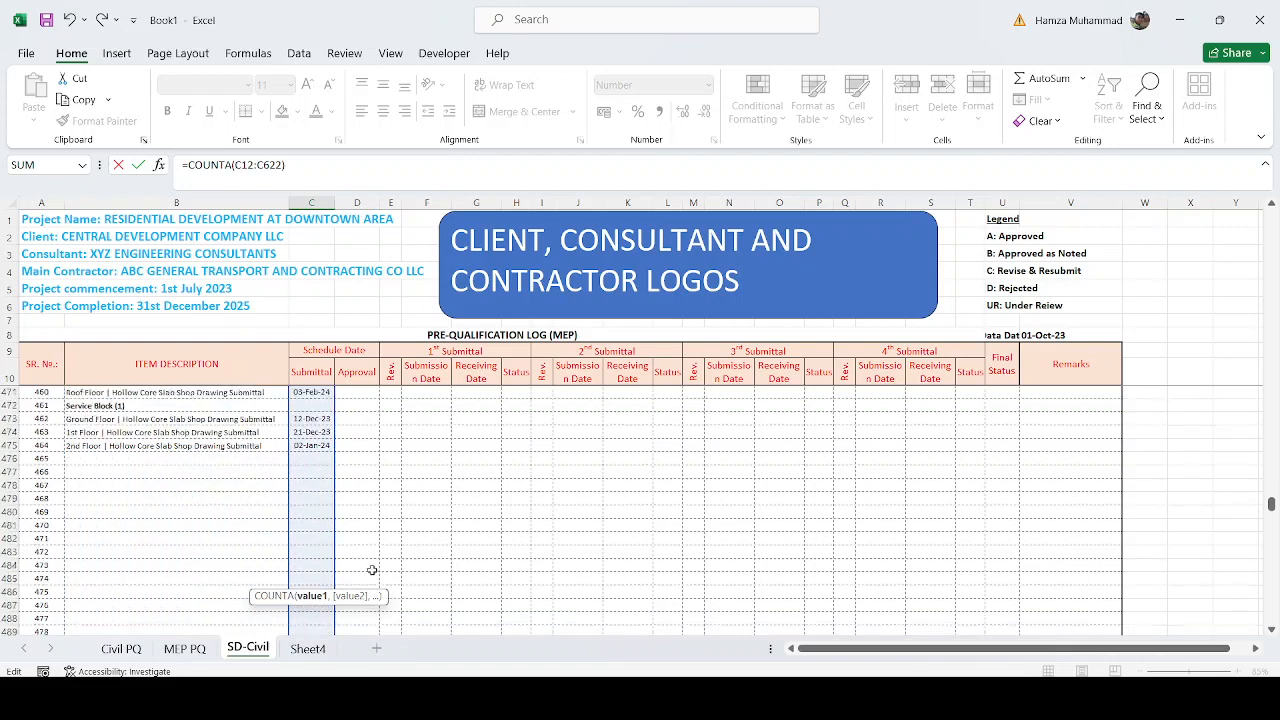
pyautogui.scroll(-20, 375, 576)
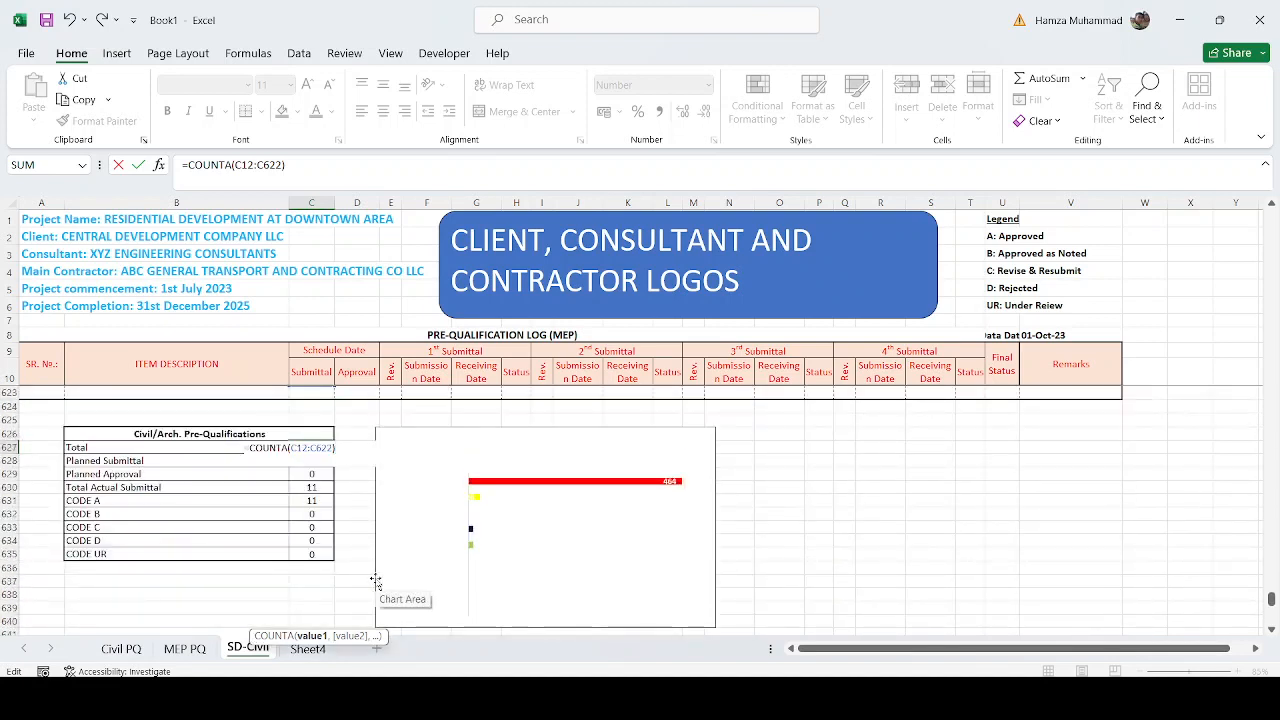
pyautogui.press('Return')
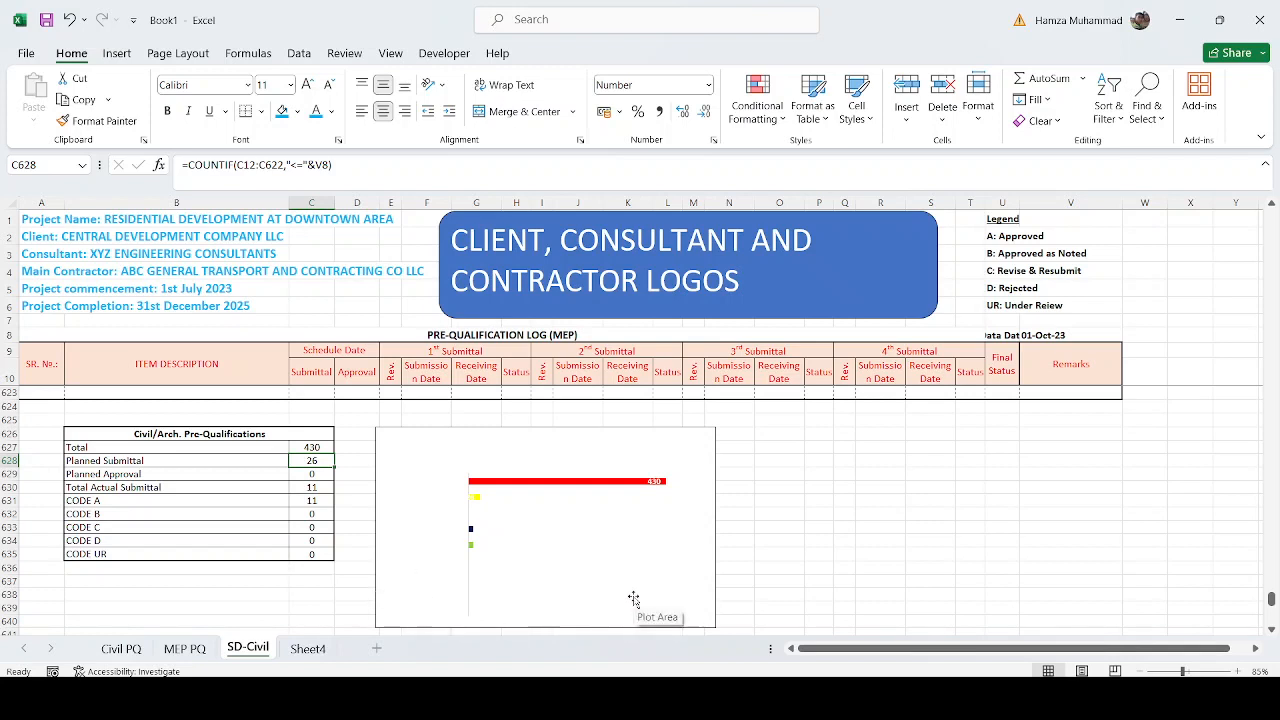
# Compare the summary chart titles on the SD-Civil, Civil PQ and MEP PQ sheets.
pyautogui.scroll(1, 480, 565)
pyautogui.click(558, 502)
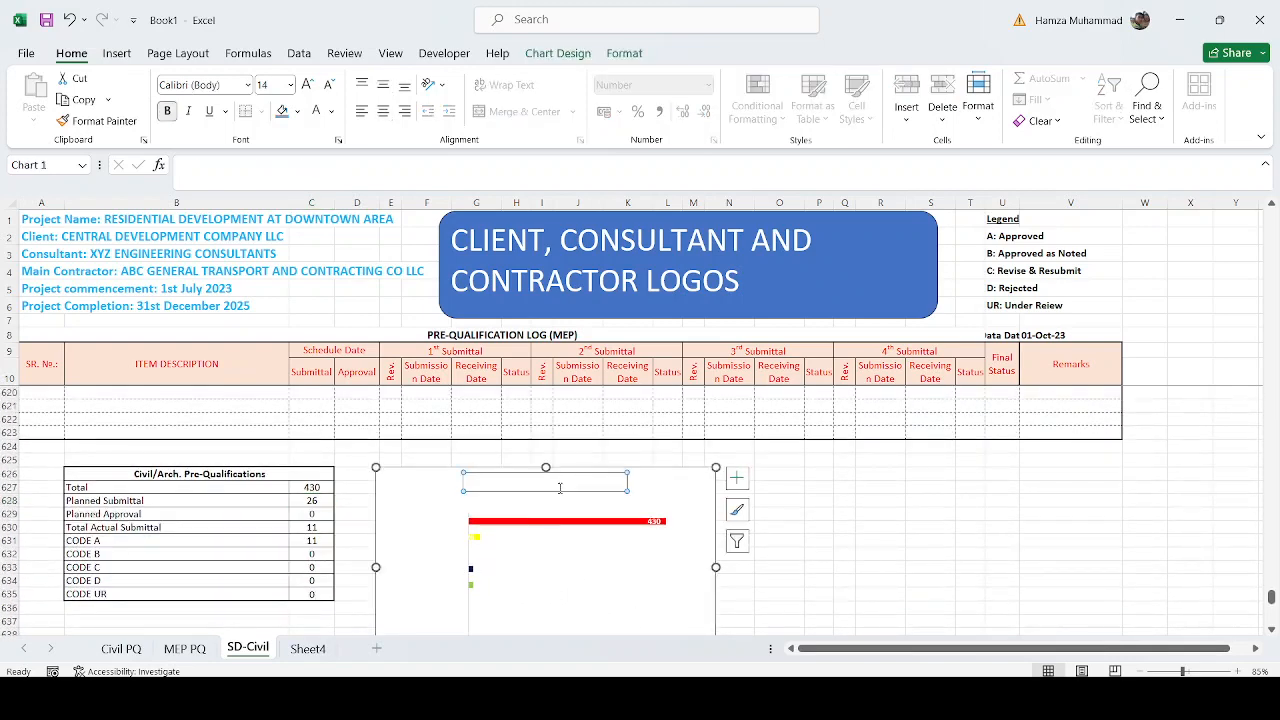
pyautogui.click(190, 649)
pyautogui.click(121, 649)
pyautogui.scroll(-4, 372, 600)
pyautogui.scroll(-10, 372, 632)
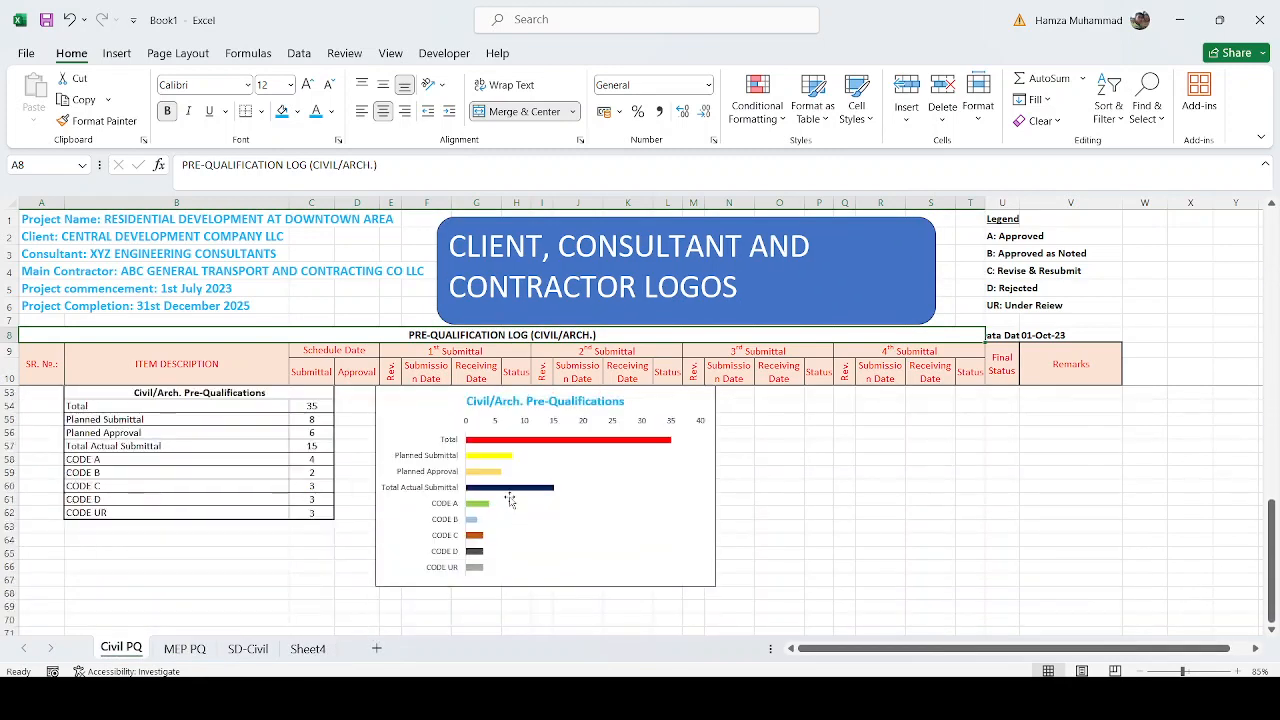
pyautogui.click(194, 652)
pyautogui.scroll(-12, 377, 612)
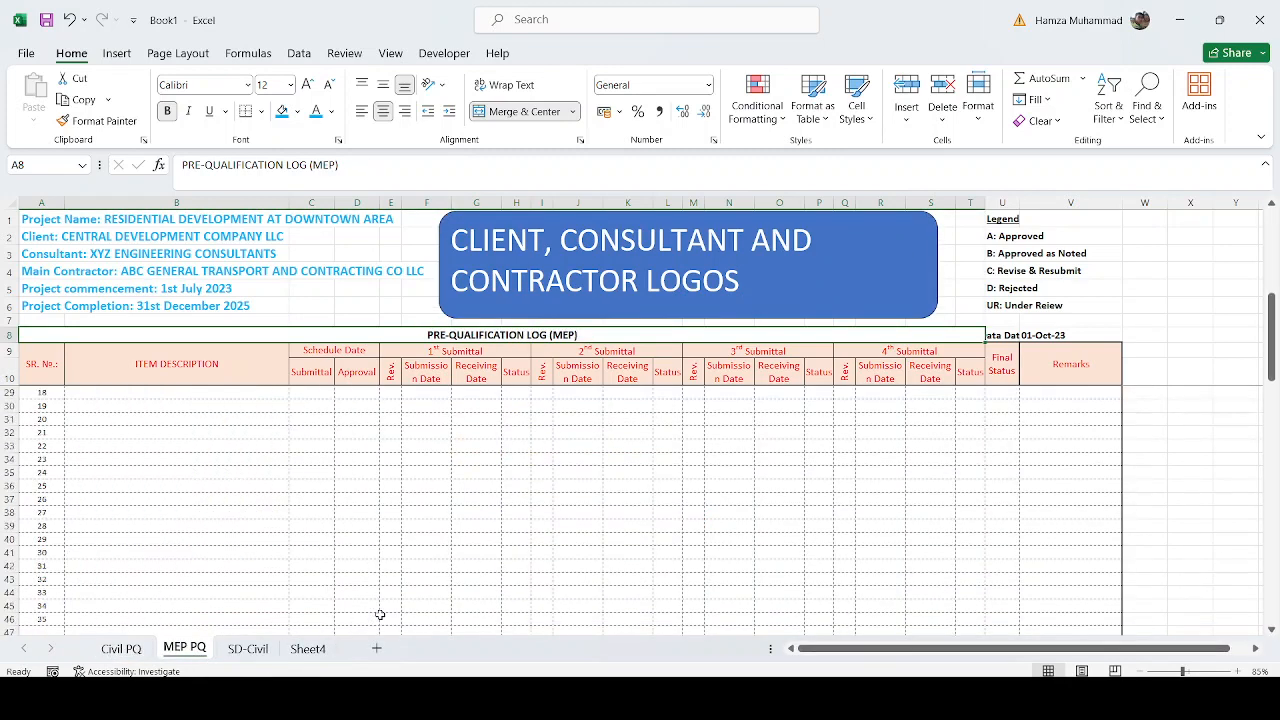
pyautogui.scroll(4, 515, 530)
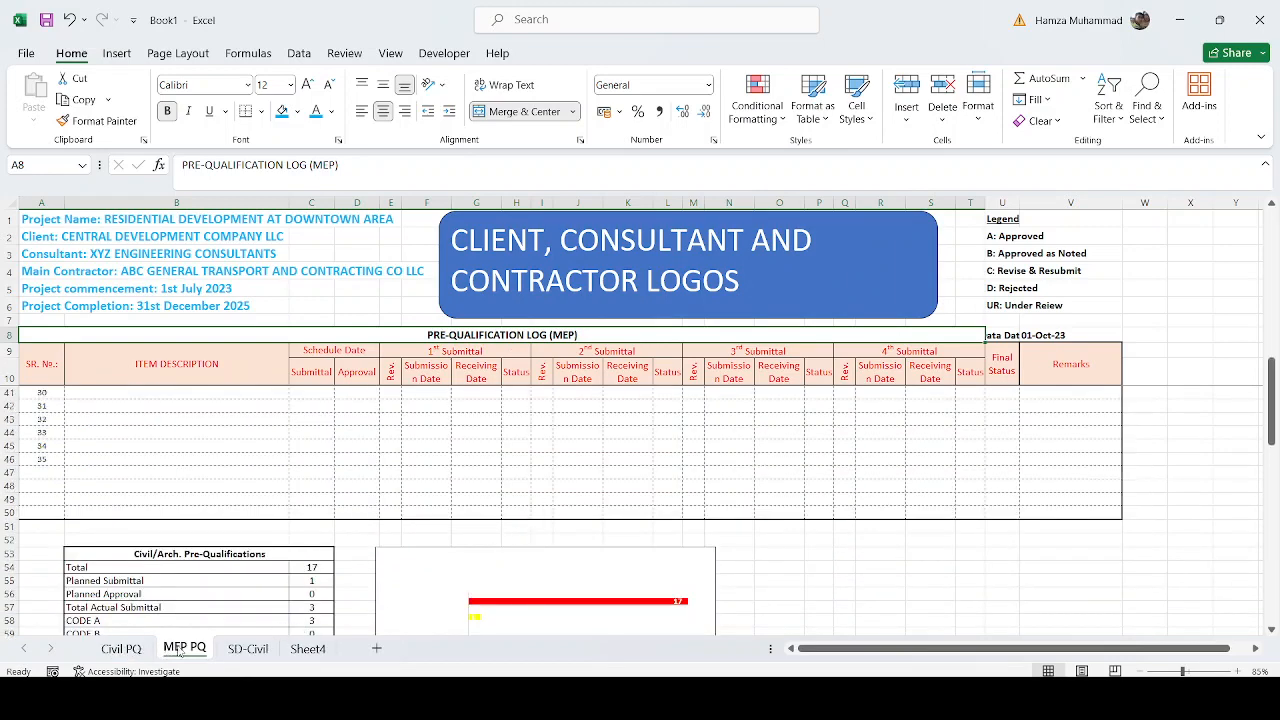
# Set the font colour of the summary chart's title on the MEP PQ sheet to black.
pyautogui.click(523, 563)
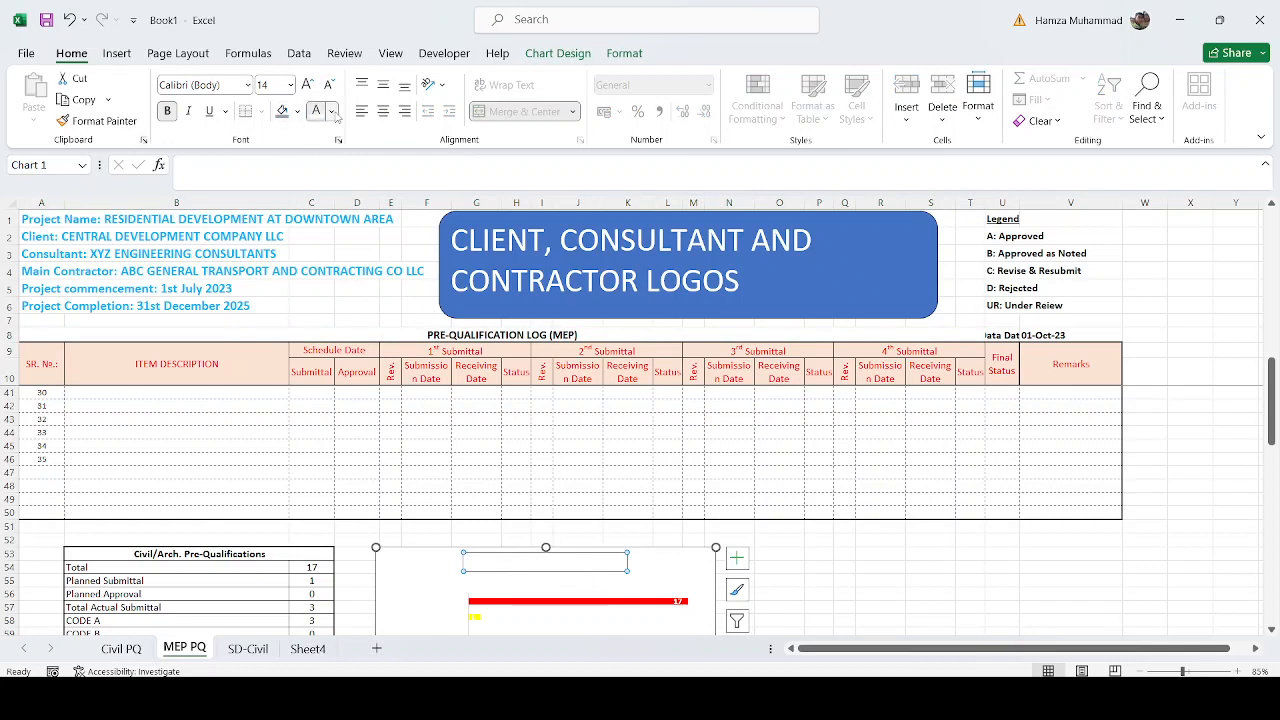
pyautogui.click(331, 111)
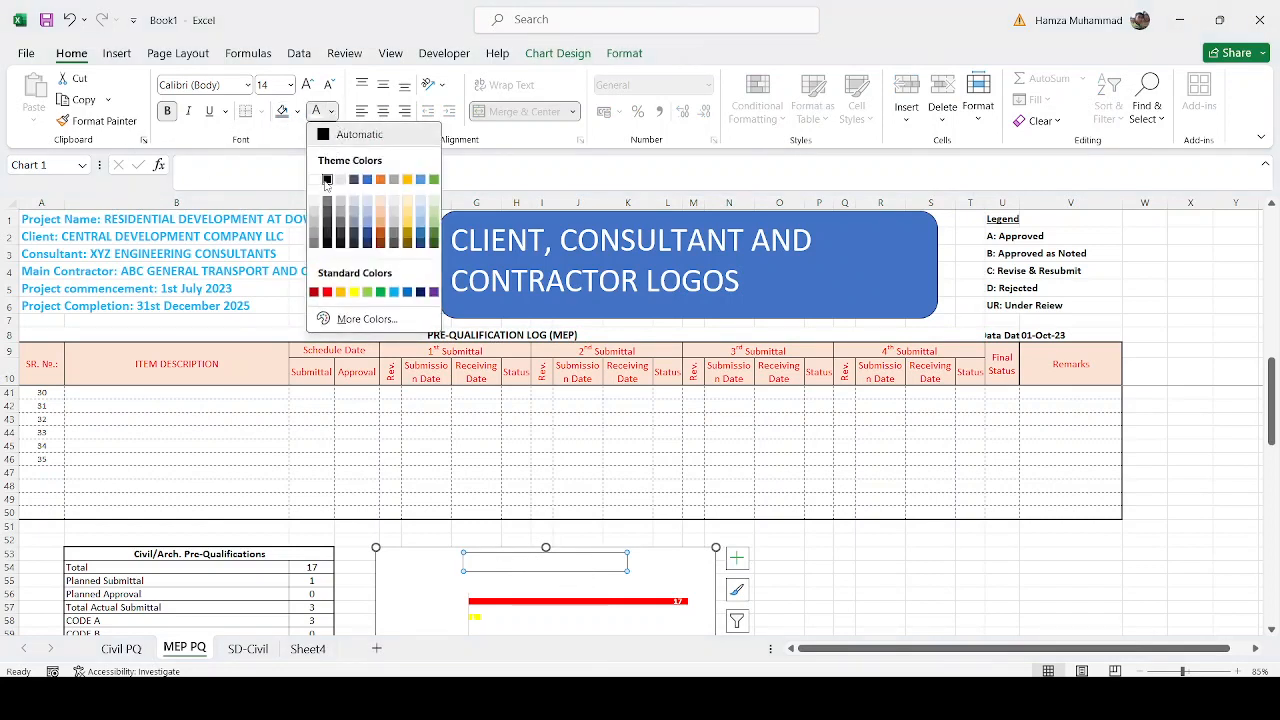
pyautogui.click(327, 179)
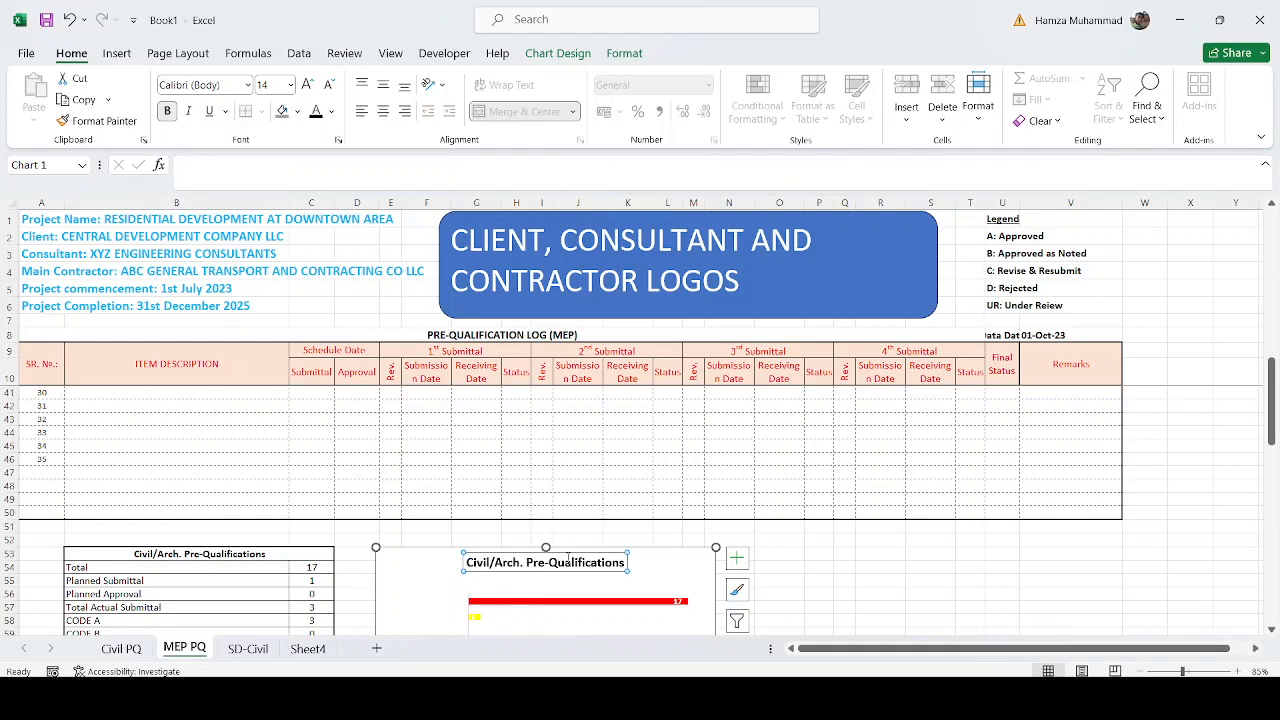
# Check which cells supply the series name and values in the MEP PQ chart's data source.
pyautogui.click(414, 570)
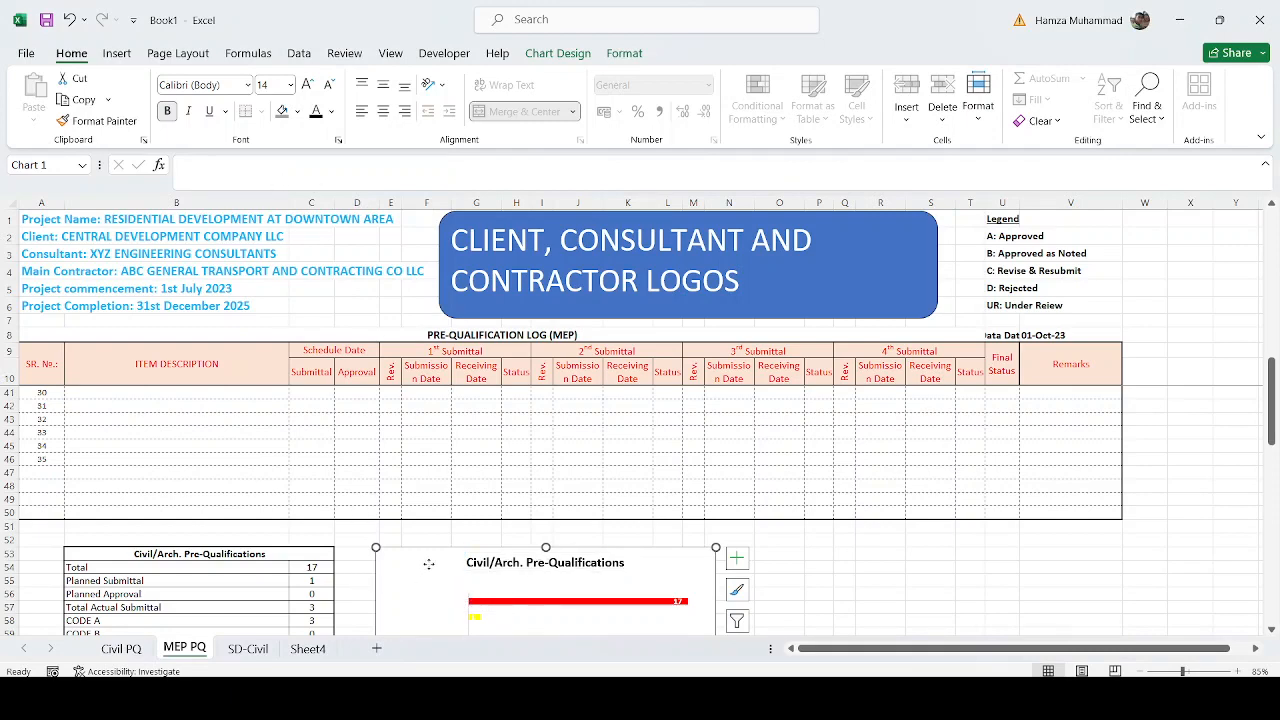
pyautogui.rightClick(416, 578)
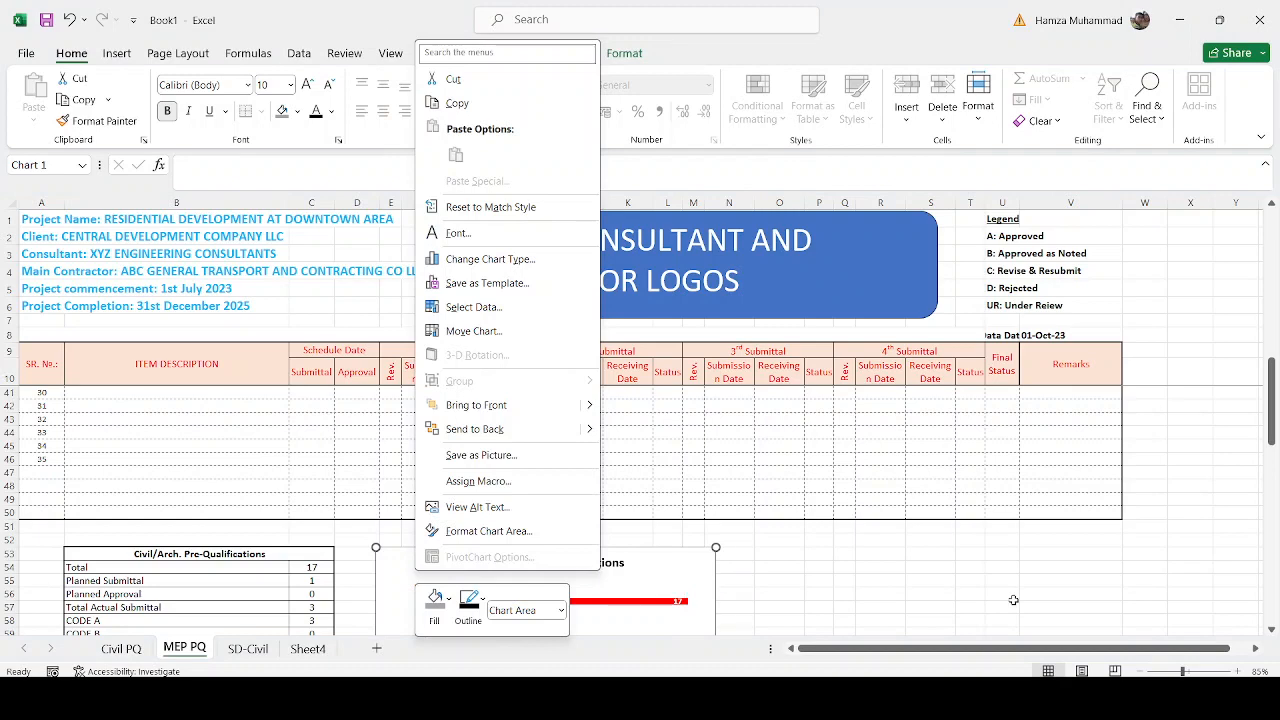
pyautogui.scroll(-3, 1013, 600)
pyautogui.click(819, 582)
pyautogui.rightClick(684, 443)
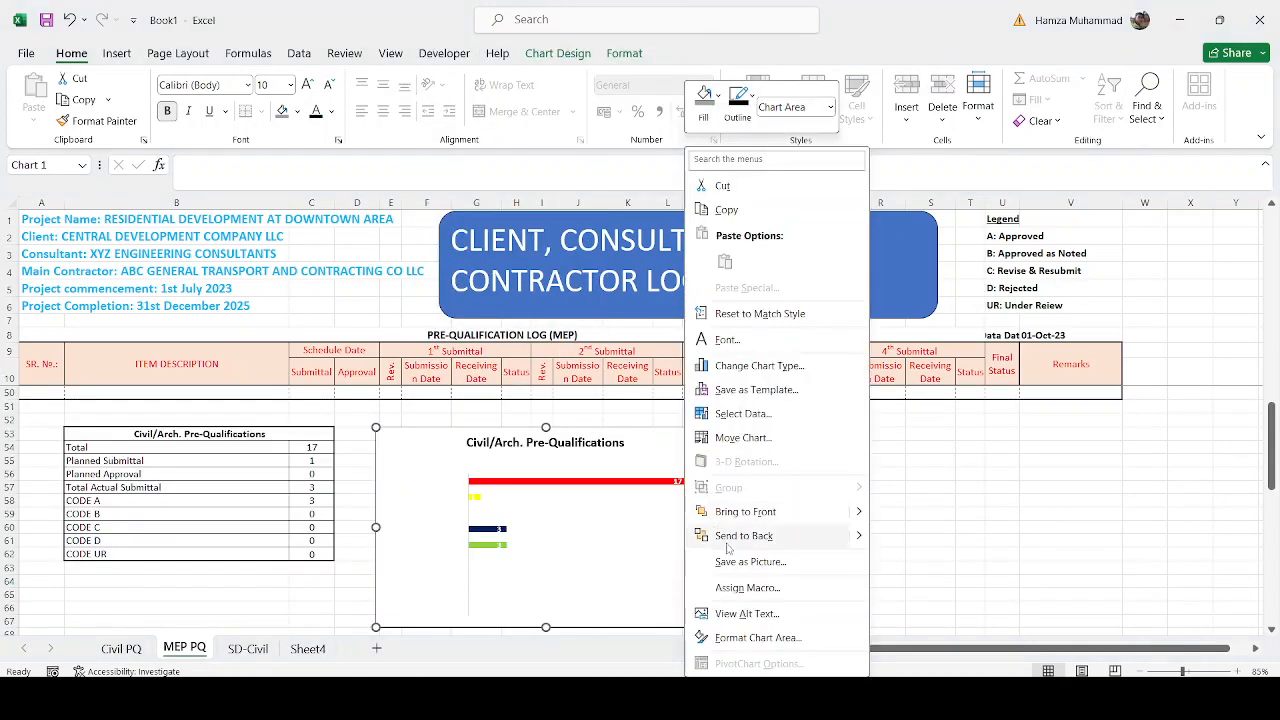
pyautogui.click(737, 415)
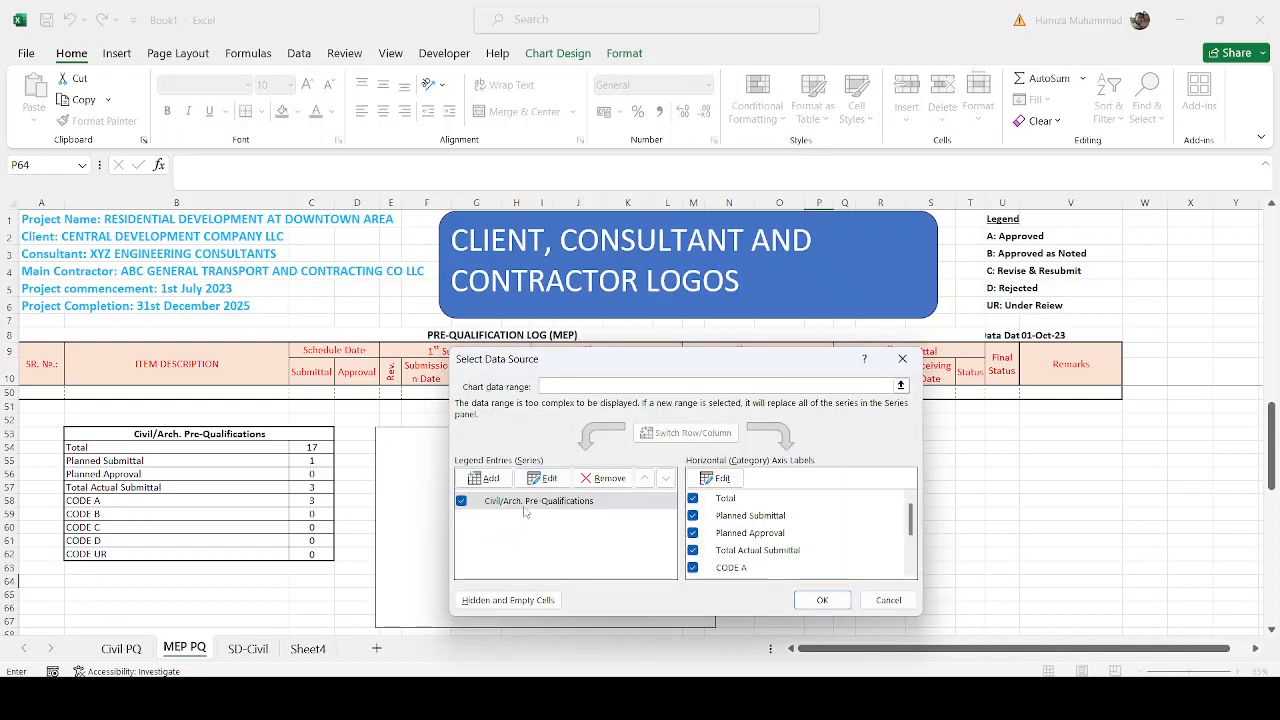
pyautogui.click(524, 503)
pyautogui.click(543, 478)
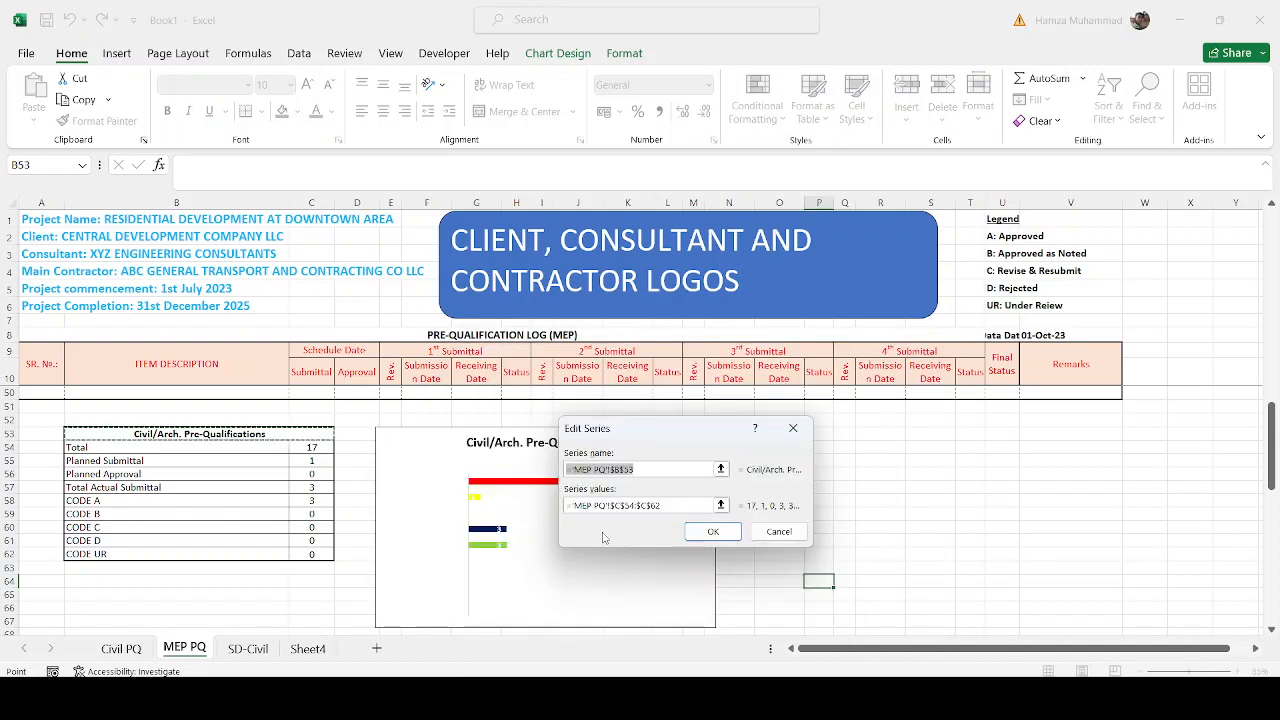
pyautogui.click(711, 533)
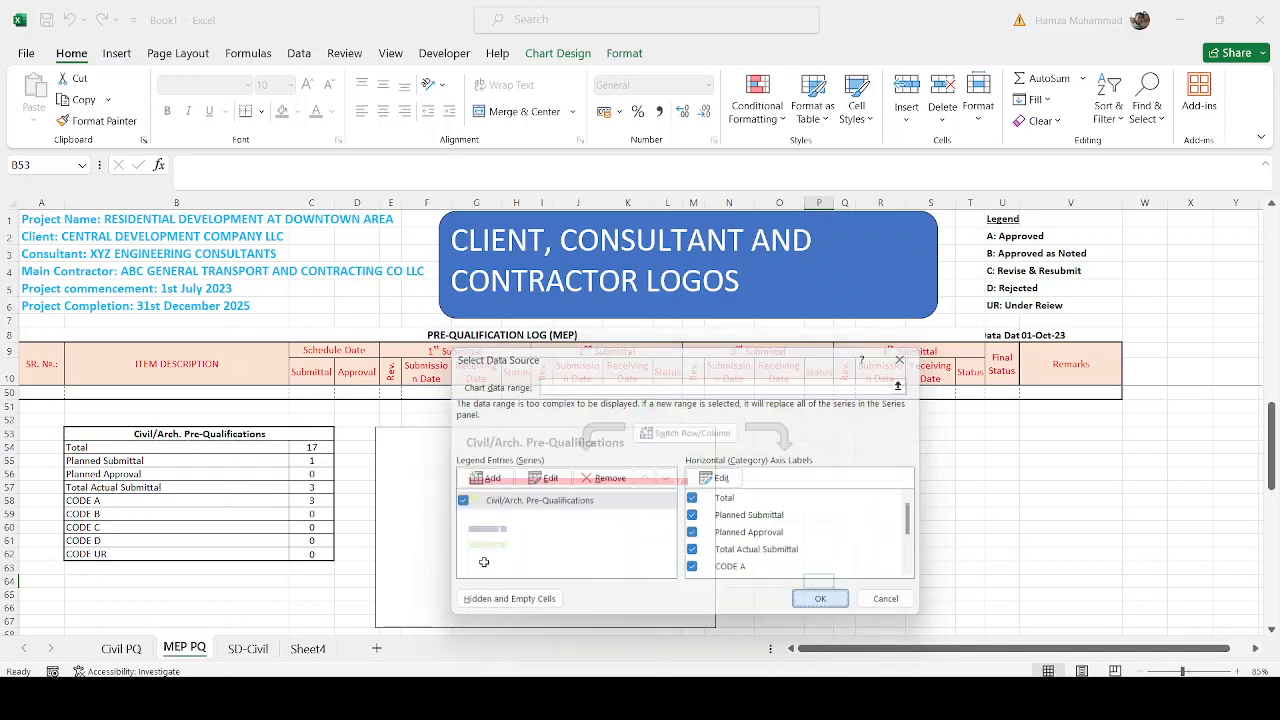
pyautogui.click(820, 600)
# Rename the summary table heading in B53 of the MEP PQ sheet as "MEP Pre-Qualifications".
pyautogui.doubleClick(182, 434)
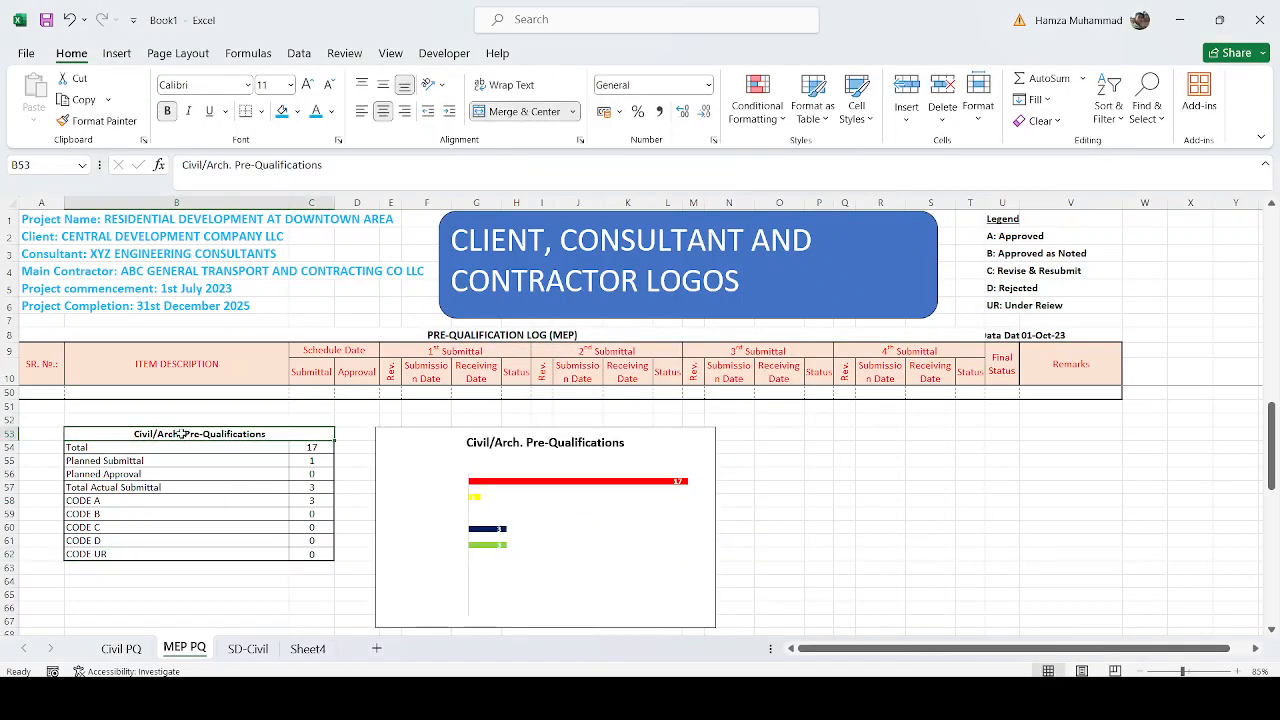
pyautogui.moveTo(188, 434); pyautogui.dragTo(10, 421)
pyautogui.write('MEP')
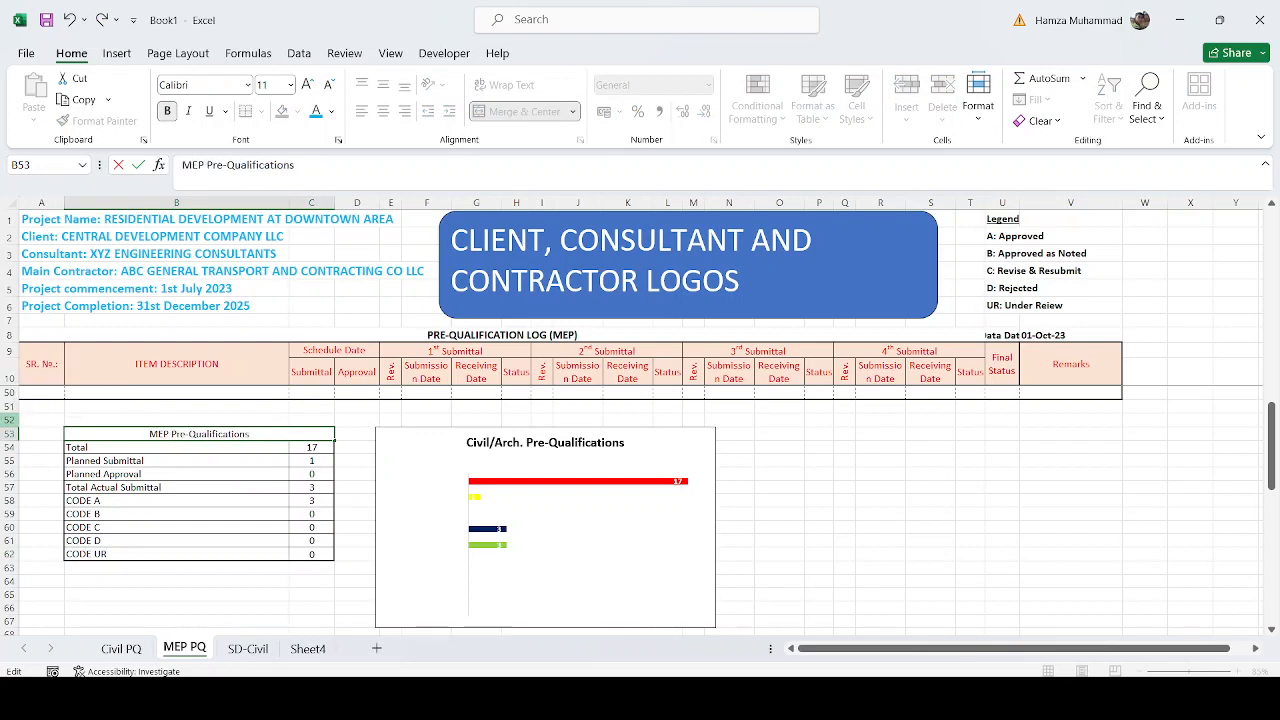
pyautogui.press('Return')
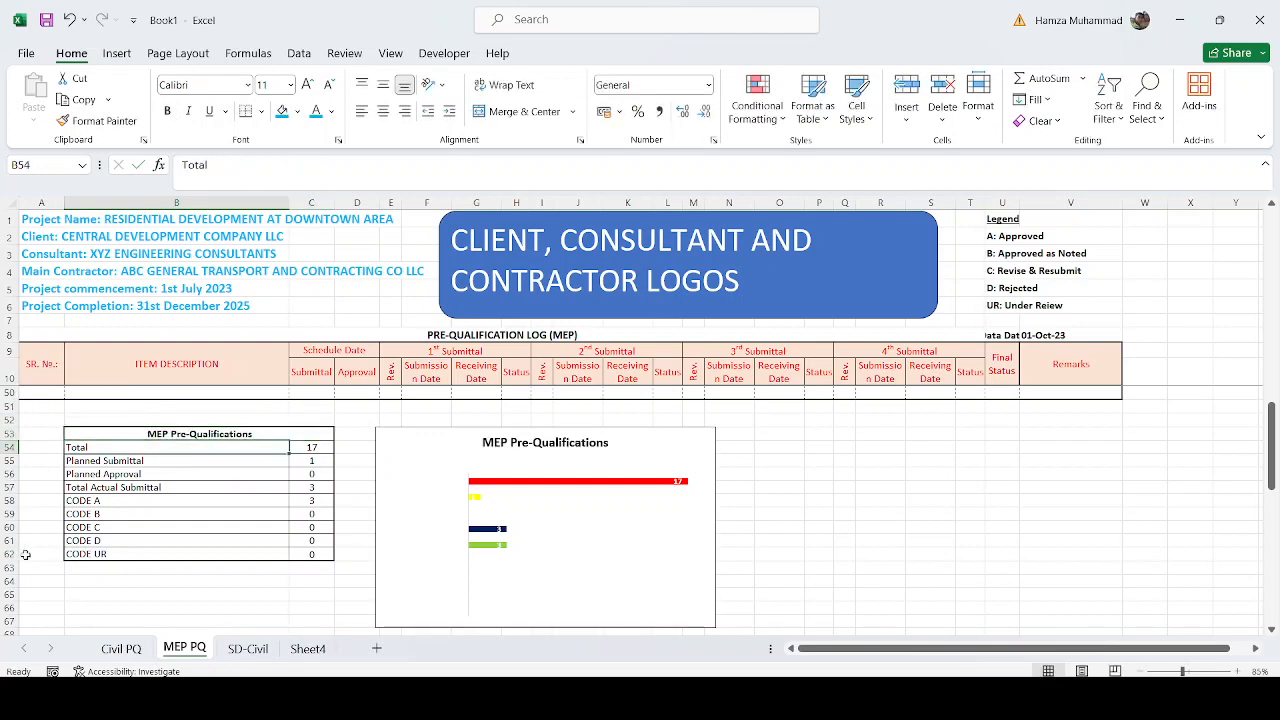
# Rename the SD-Civil summary heading in B626 as "Civi Structure Shop Drawings" and make its chart title black.
pyautogui.click(248, 648)
pyautogui.click(216, 474)
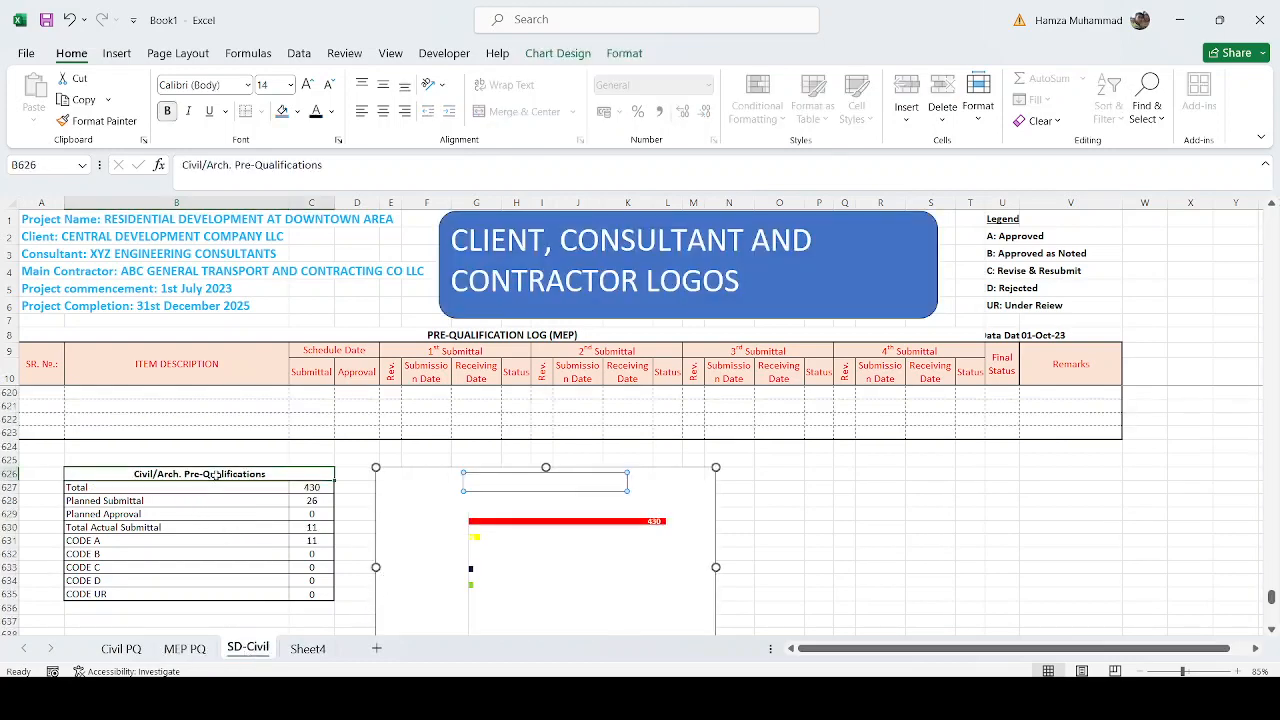
pyautogui.write('C')
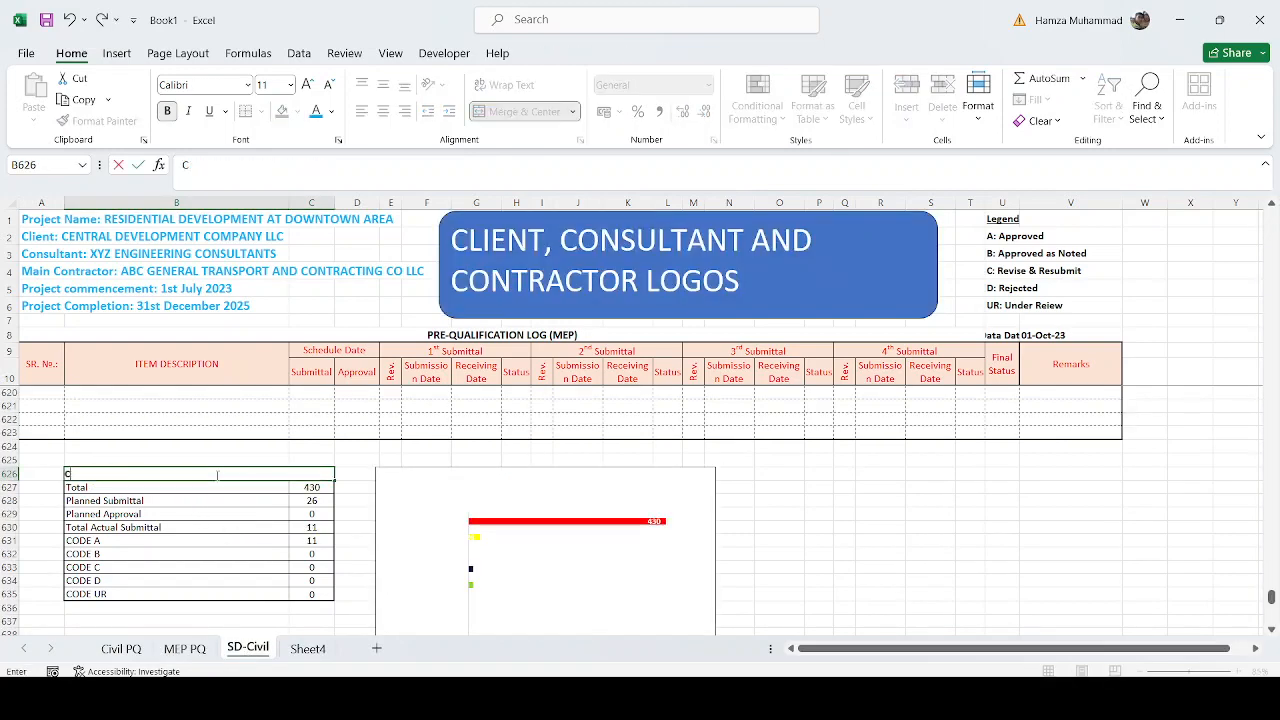
pyautogui.write('ivi Structure Shop D')
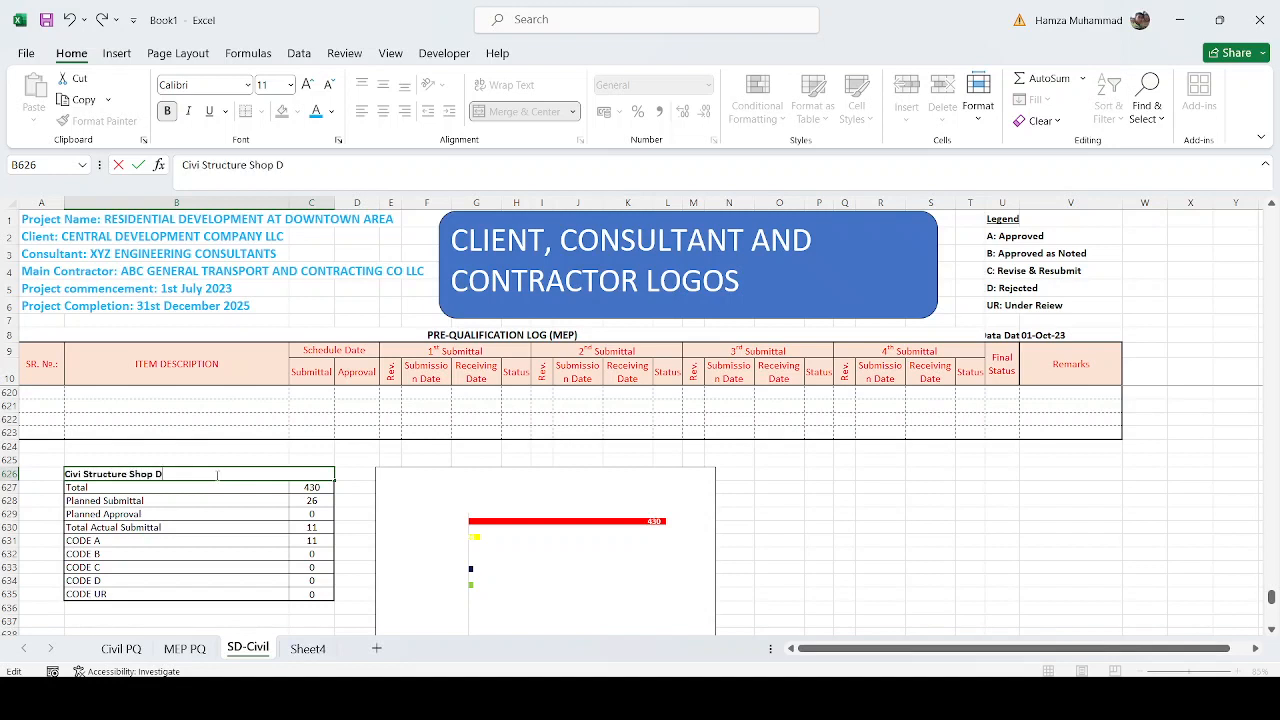
pyautogui.write('rawings')
pyautogui.press('Return')
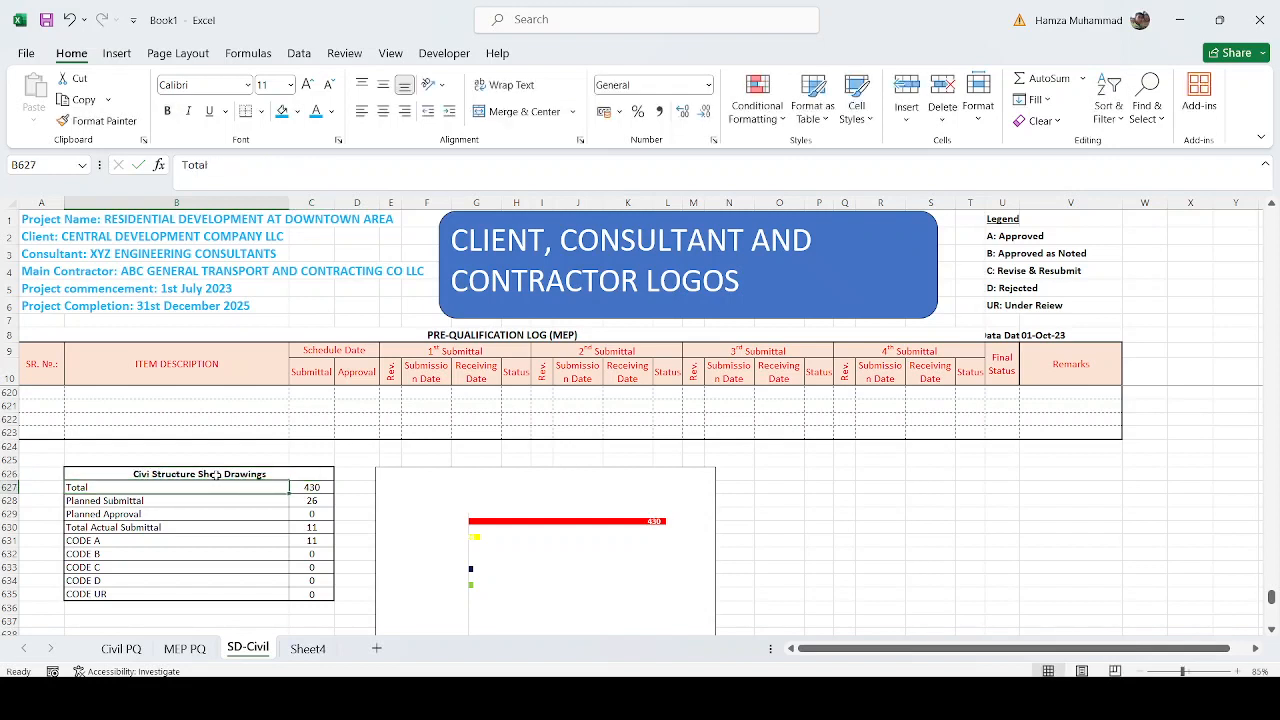
pyautogui.click(480, 488)
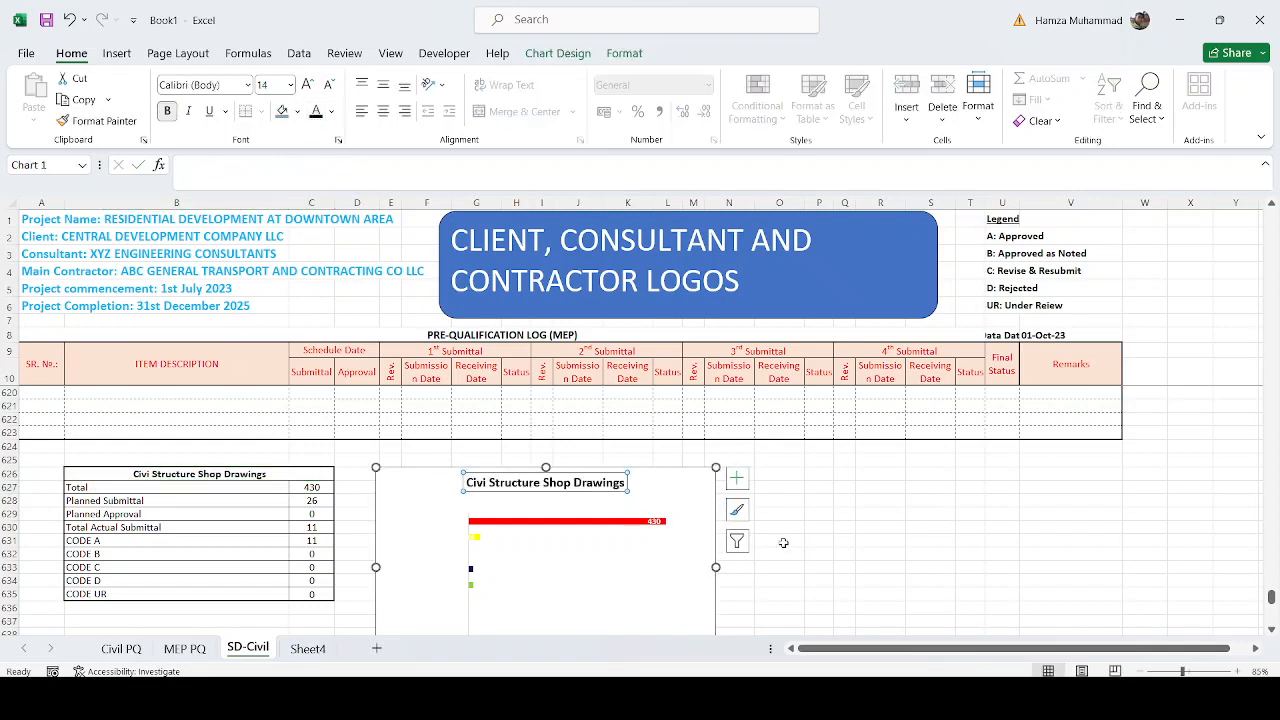
pyautogui.click(901, 554)
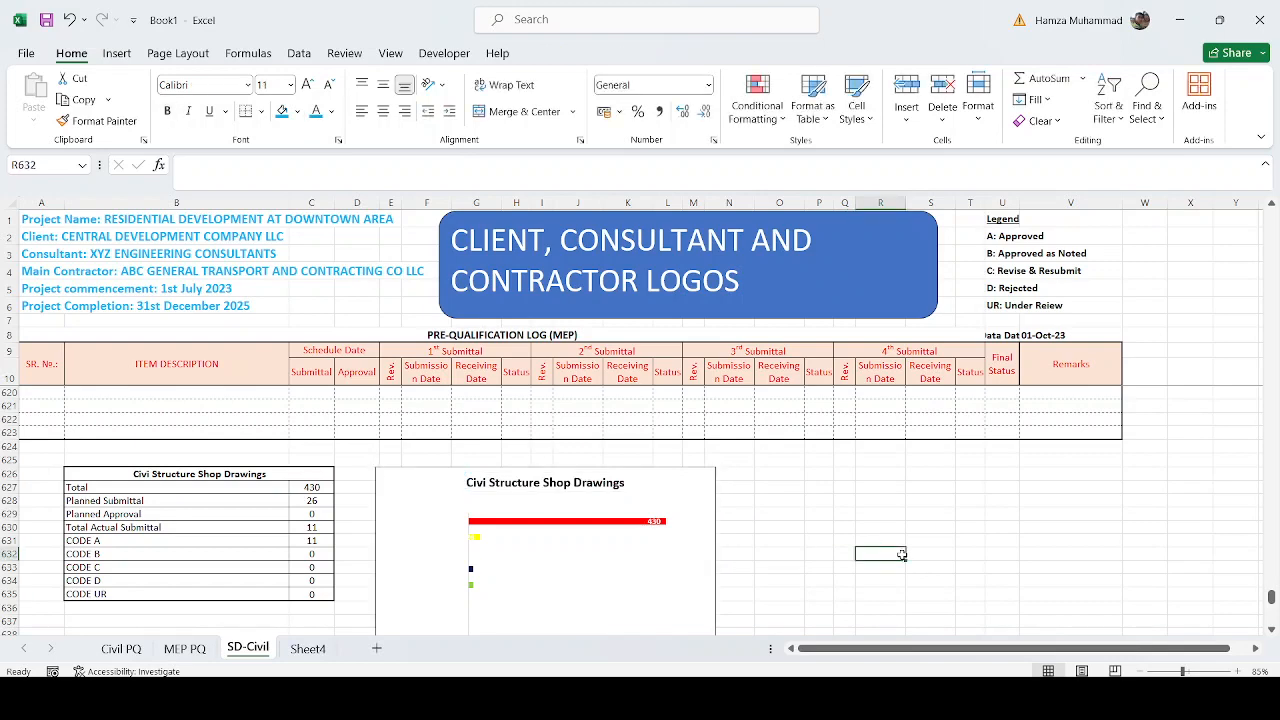
# Replace PRE-QUALIFICATION with CIVIL STRUCTURE DRAWINGS in the SD-Civil log title in A8.
pyautogui.scroll(4, 1070, 420)
pyautogui.click(508, 335)
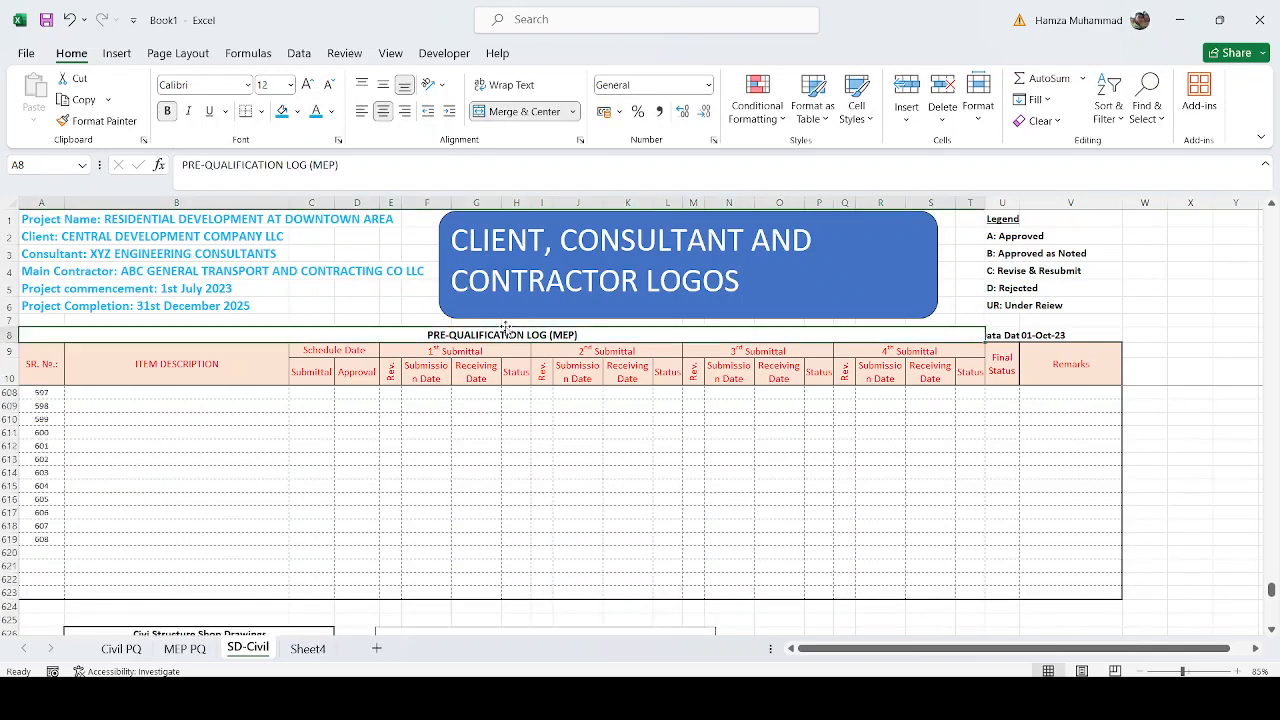
pyautogui.doubleClick(287, 166)
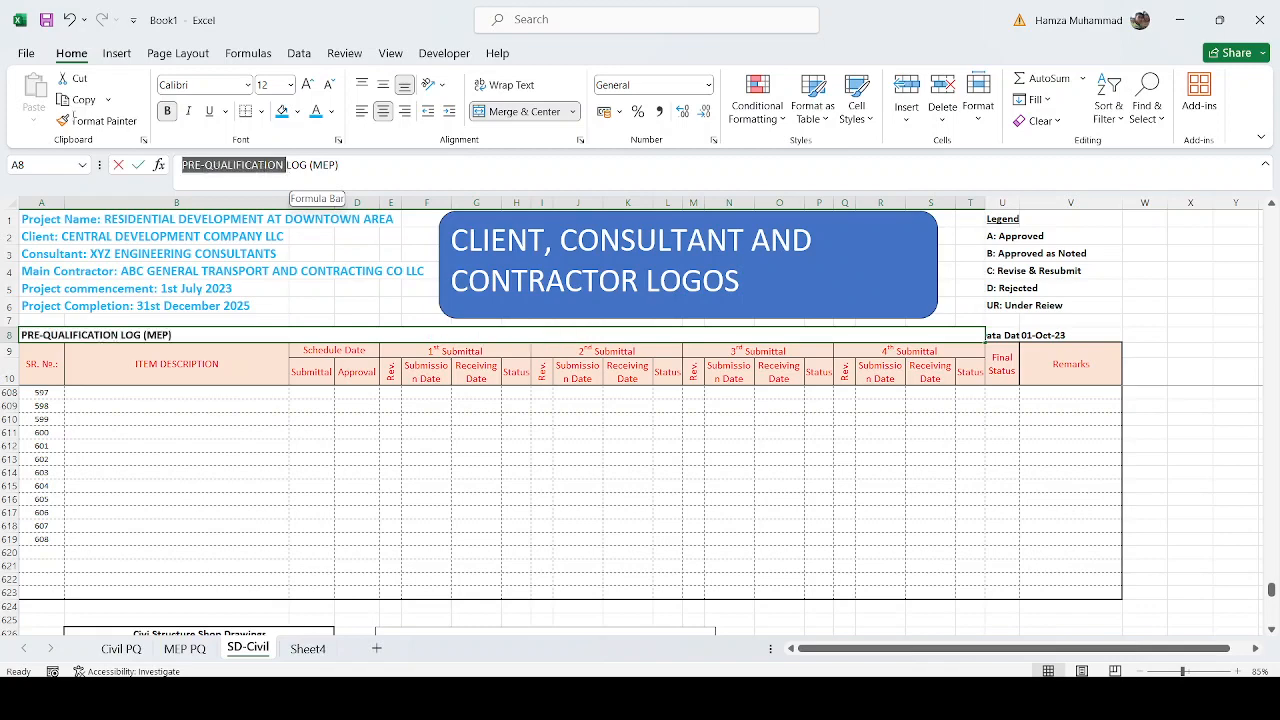
pyautogui.press('BackSpace')
pyautogui.write('civ')
pyautogui.press('BackSpace')
pyautogui.press('BackSpace')
pyautogui.press('BackSpace')
pyautogui.write('l')
pyautogui.press('BackSpace')
pyautogui.write('CIVIL STRUCTURE DRAWINGS')
pyautogui.press('Return')
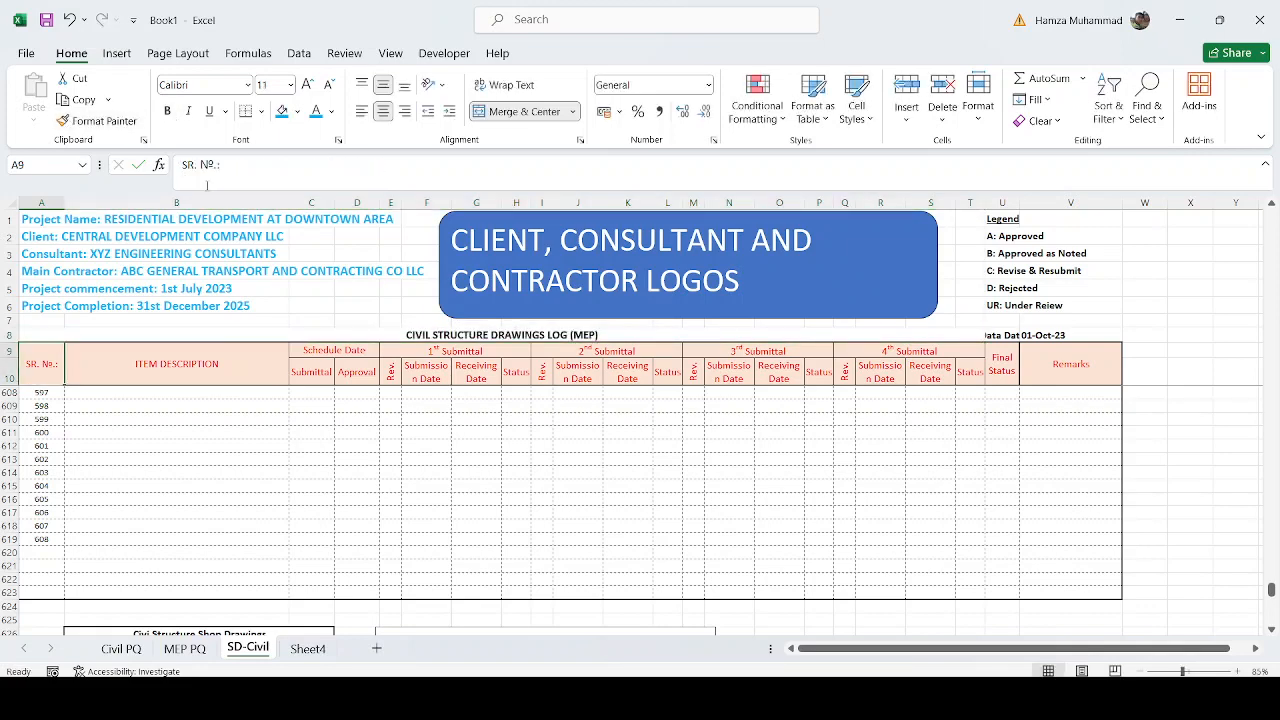
# Remove "(MEP)" from the log title in A8 so it reads CIVIL STRUCTURE DRAWINGS LOG.
pyautogui.click(637, 331)
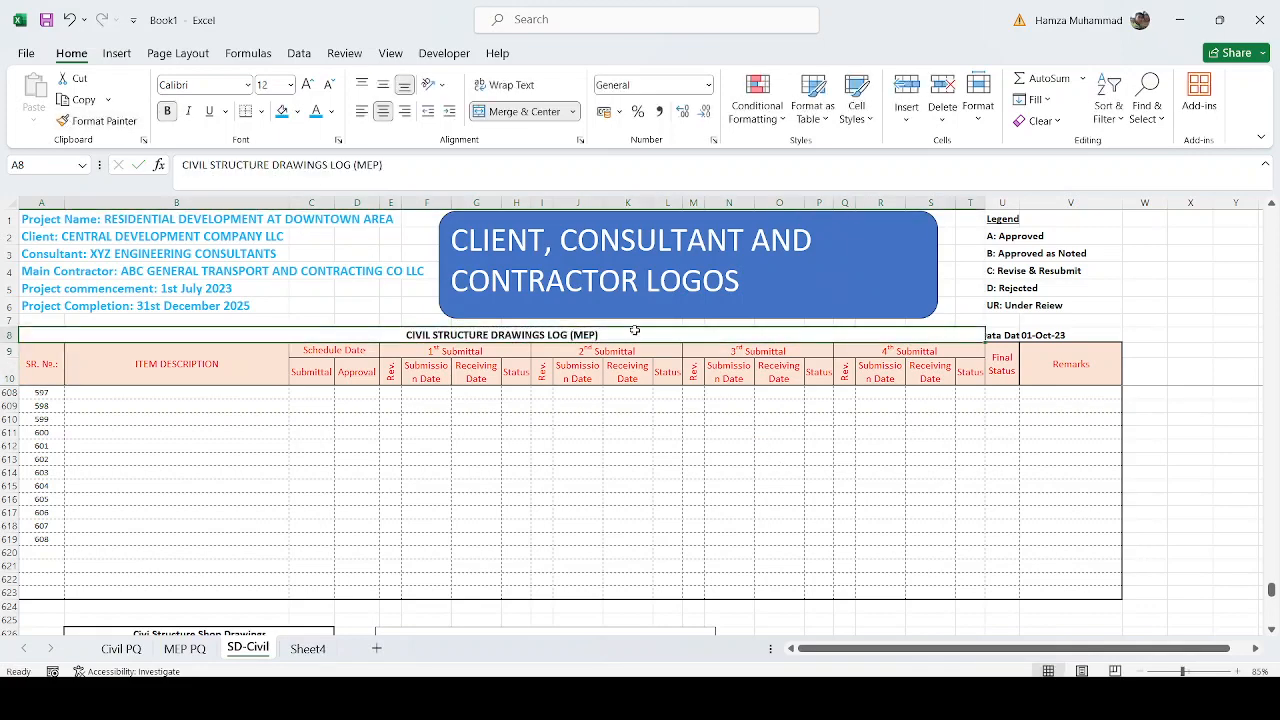
pyautogui.doubleClick(368, 164)
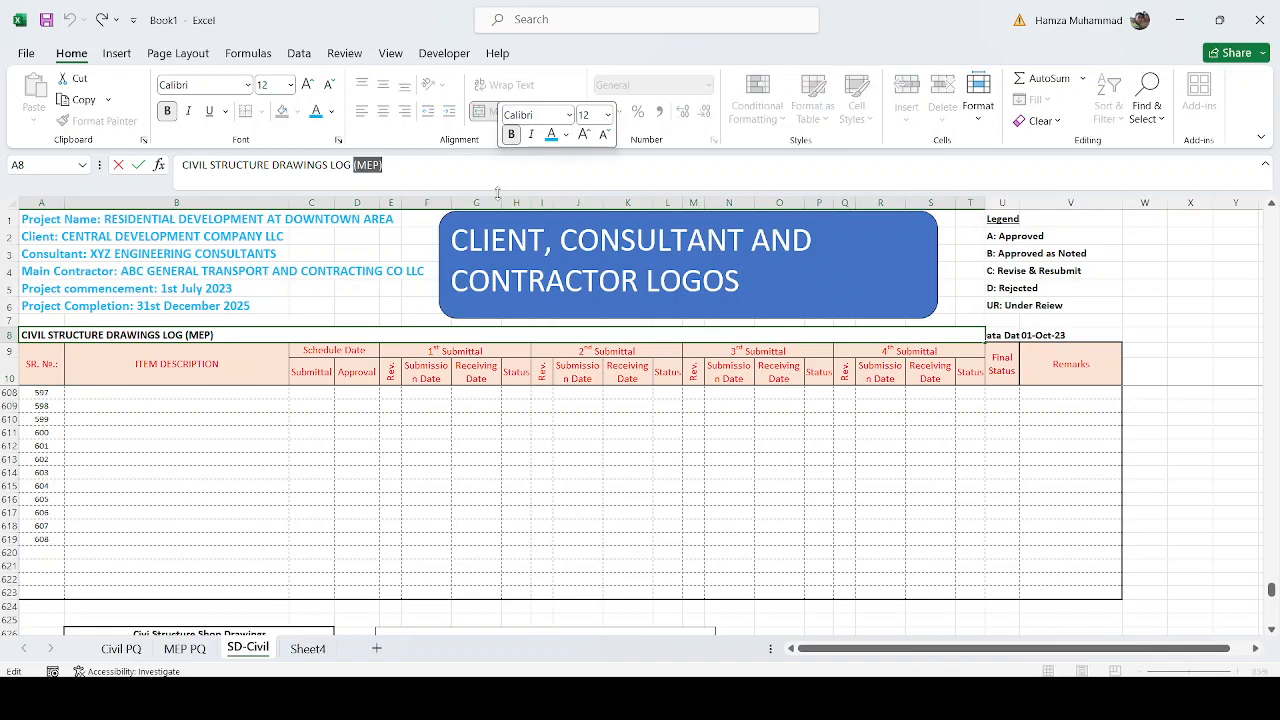
pyautogui.press('BackSpace')
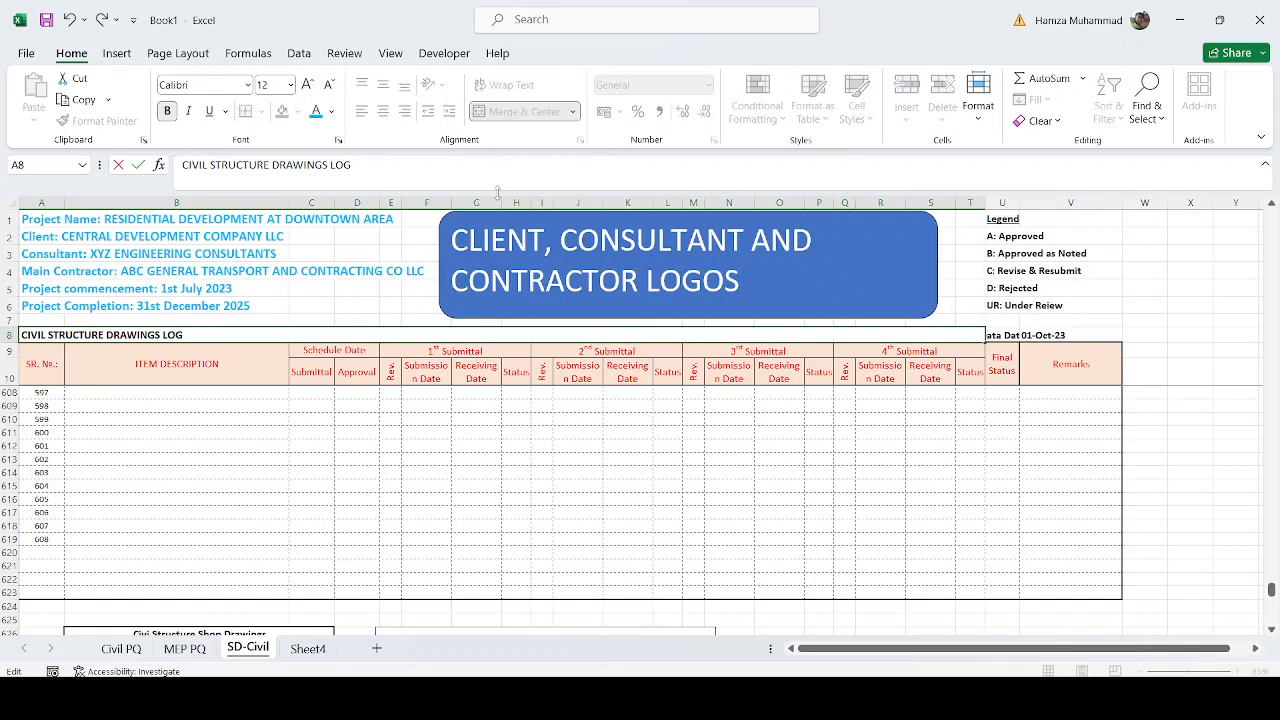
pyautogui.press('Return')
# Delete rows 649 to 667 holding the leftover MEP prequalification activities below the SD-Civil summary.
pyautogui.scroll(-8, 583, 600)
pyautogui.scroll(4, 548, 594)
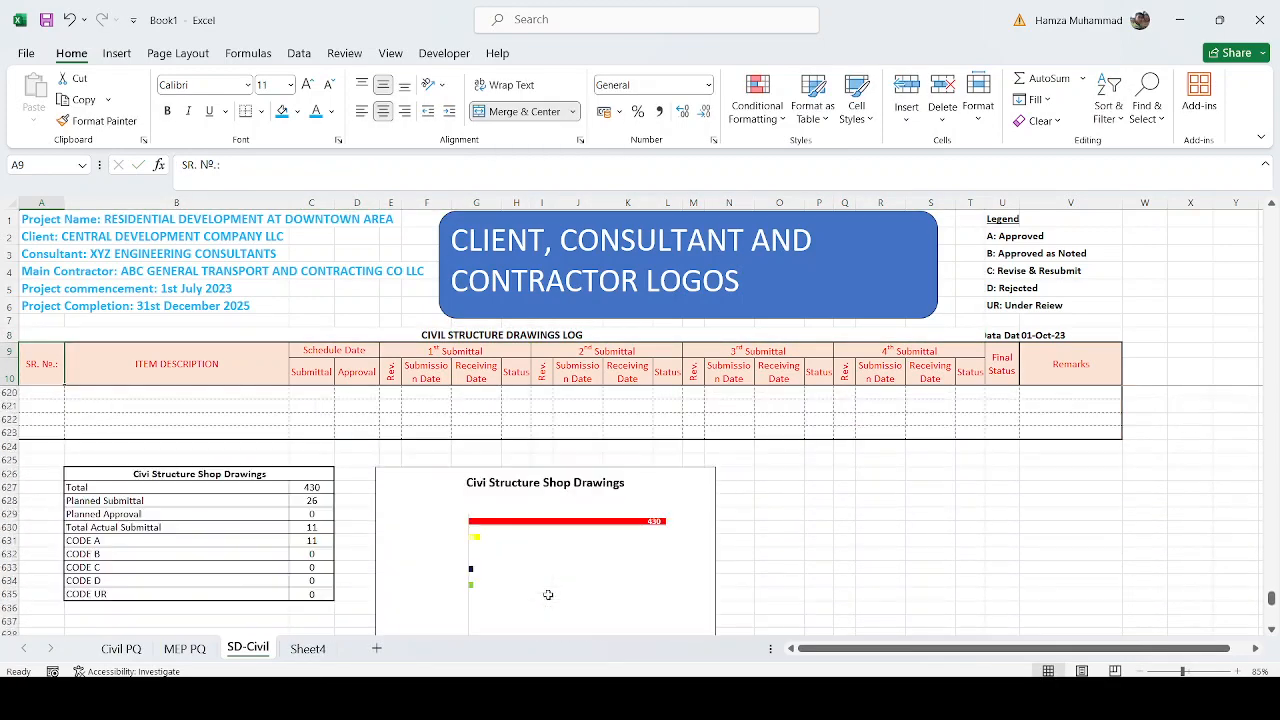
pyautogui.scroll(-11, 548, 594)
pyautogui.scroll(3, 249, 523)
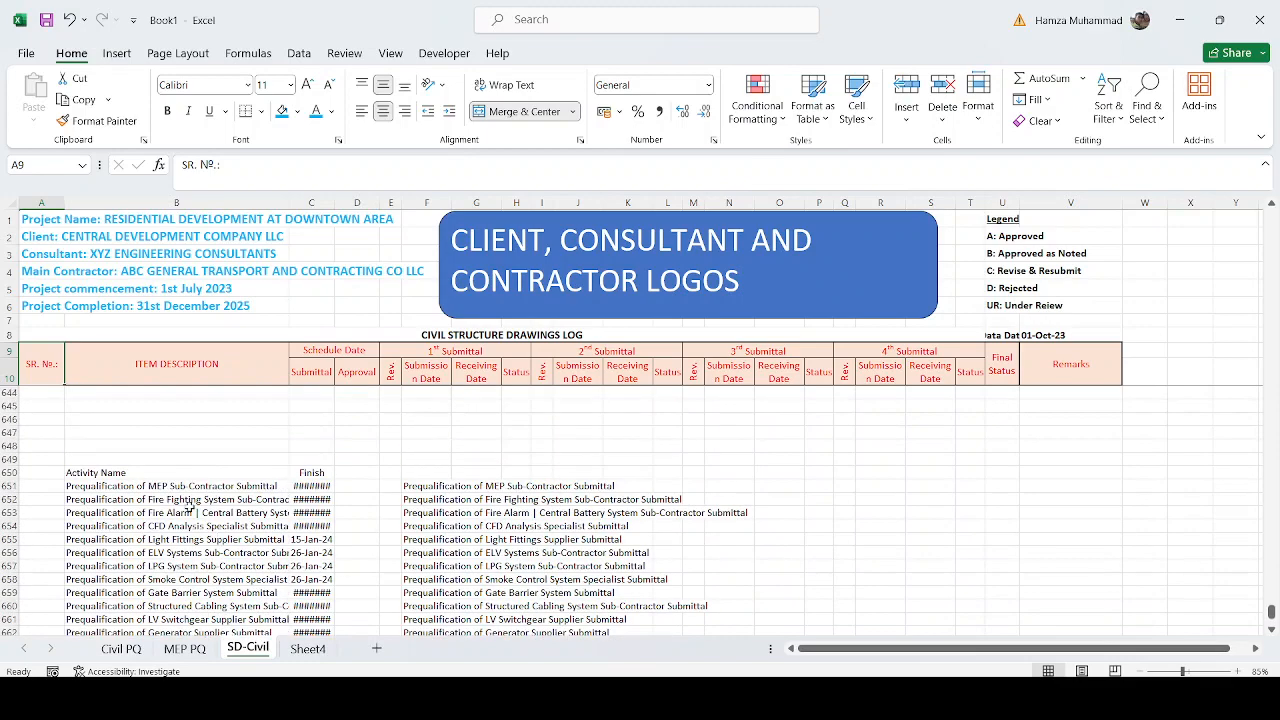
pyautogui.moveTo(12, 459); pyautogui.dragTo(12, 606)
pyautogui.rightClick(280, 547)
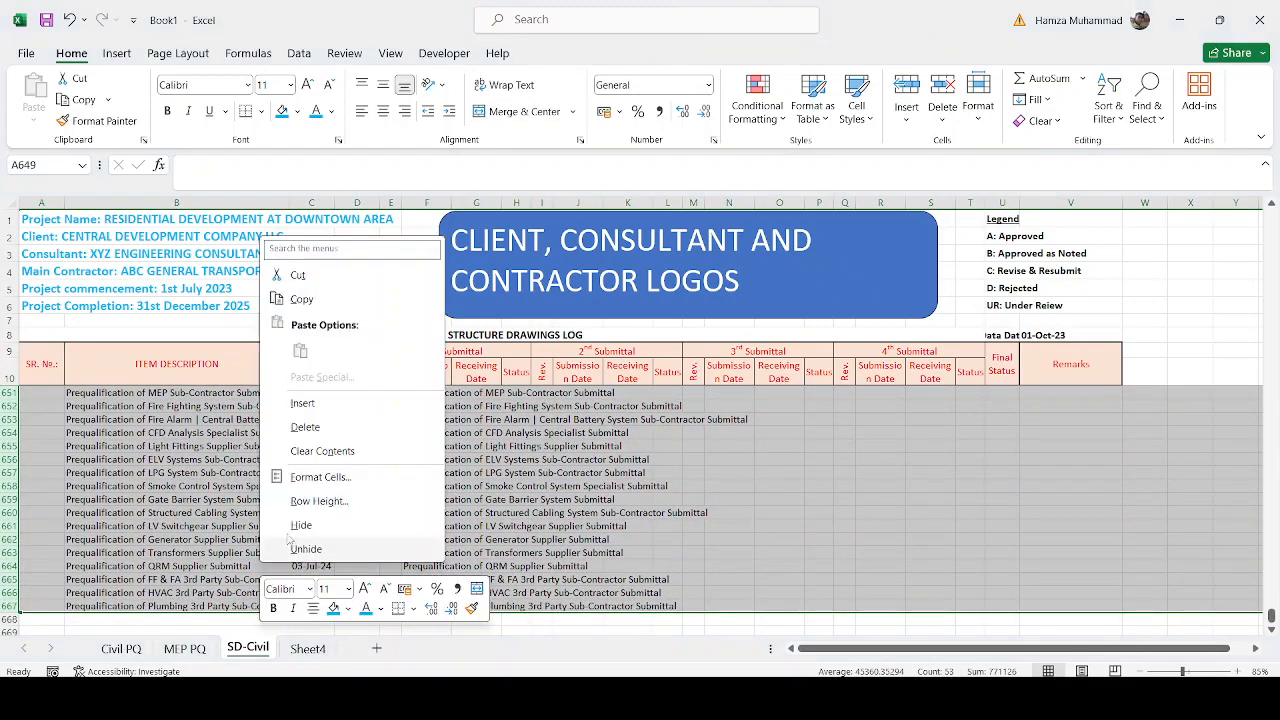
pyautogui.click(305, 427)
pyautogui.click(300, 649)
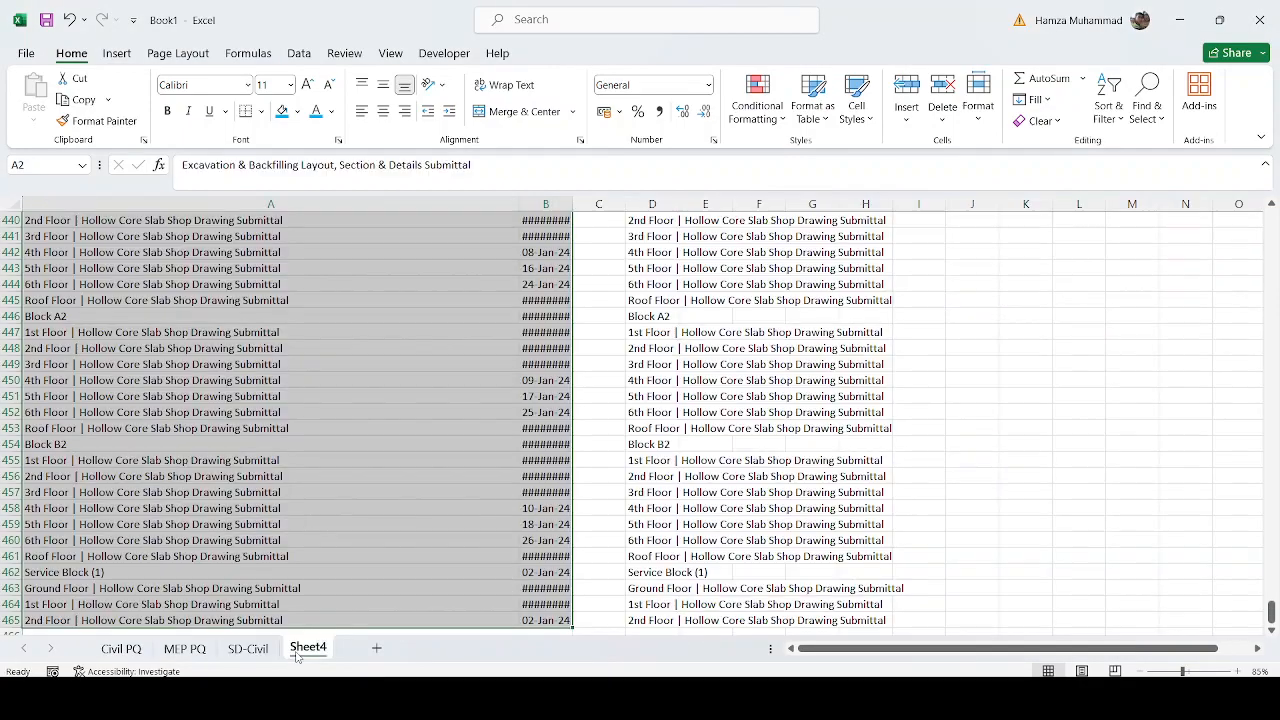
pyautogui.hotkey('alt', 'Tab')
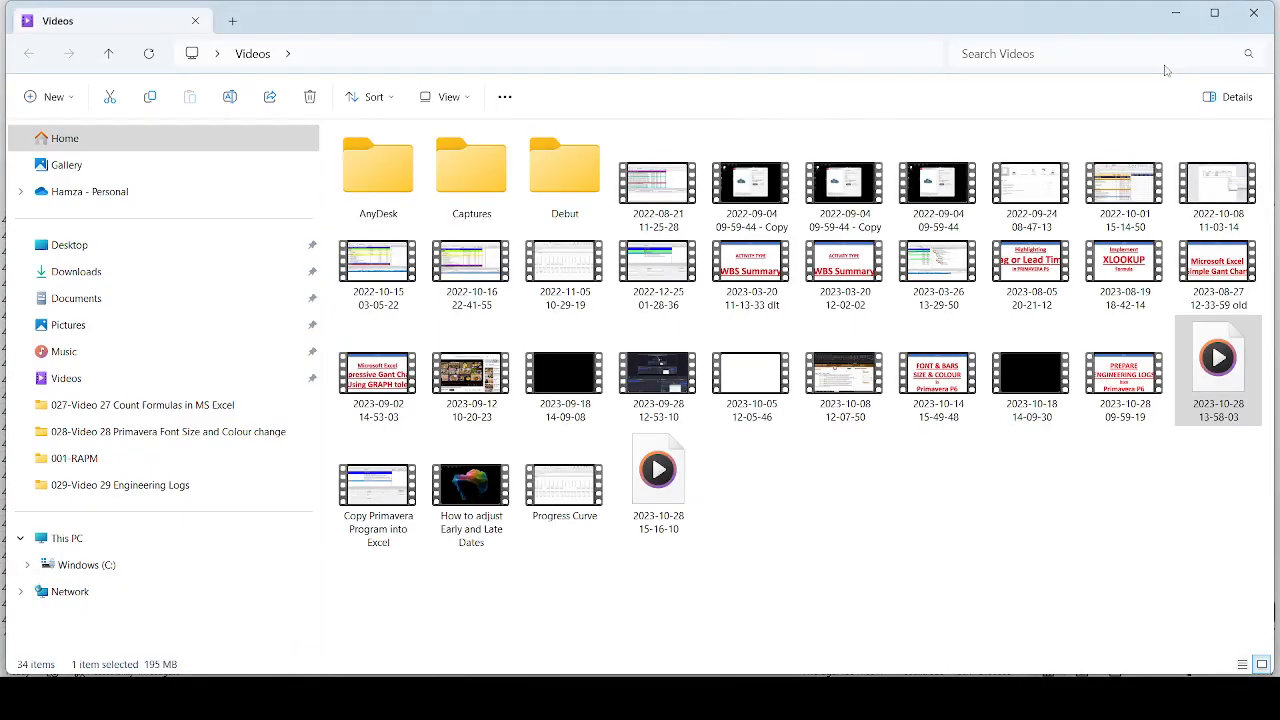
pyautogui.click(1178, 13)
pyautogui.click(817, 698)
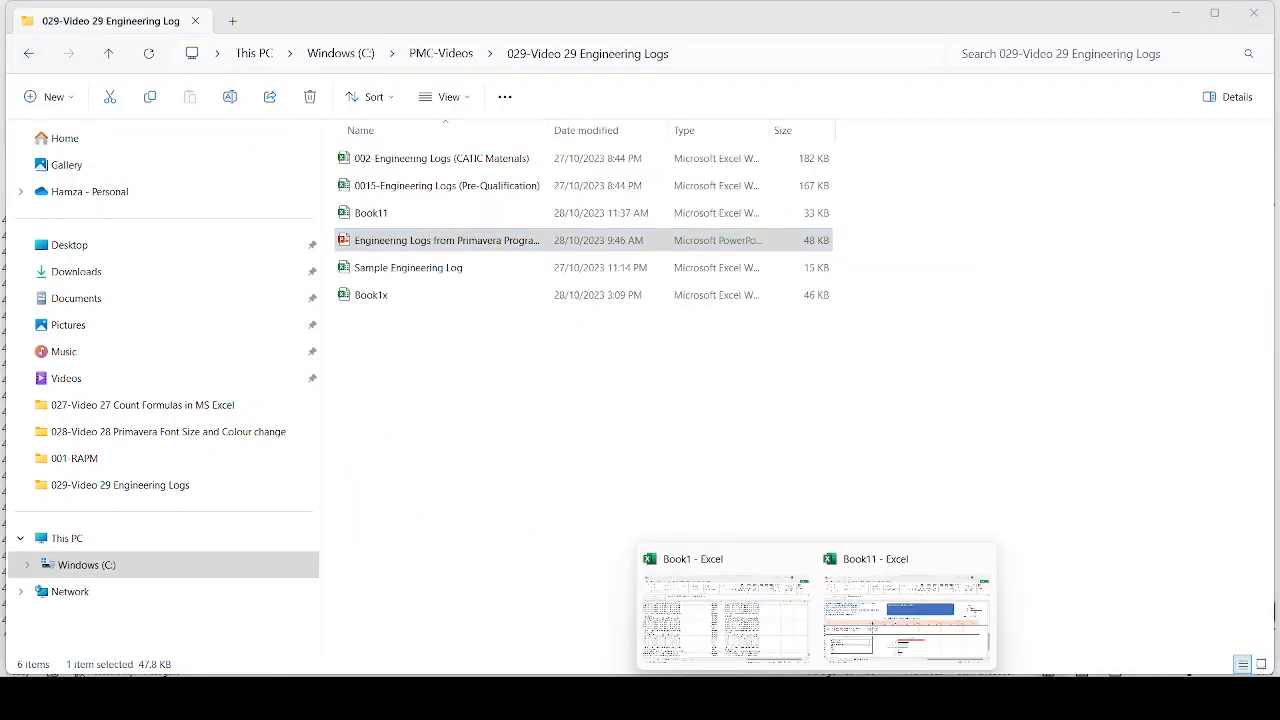
pyautogui.click(765, 625)
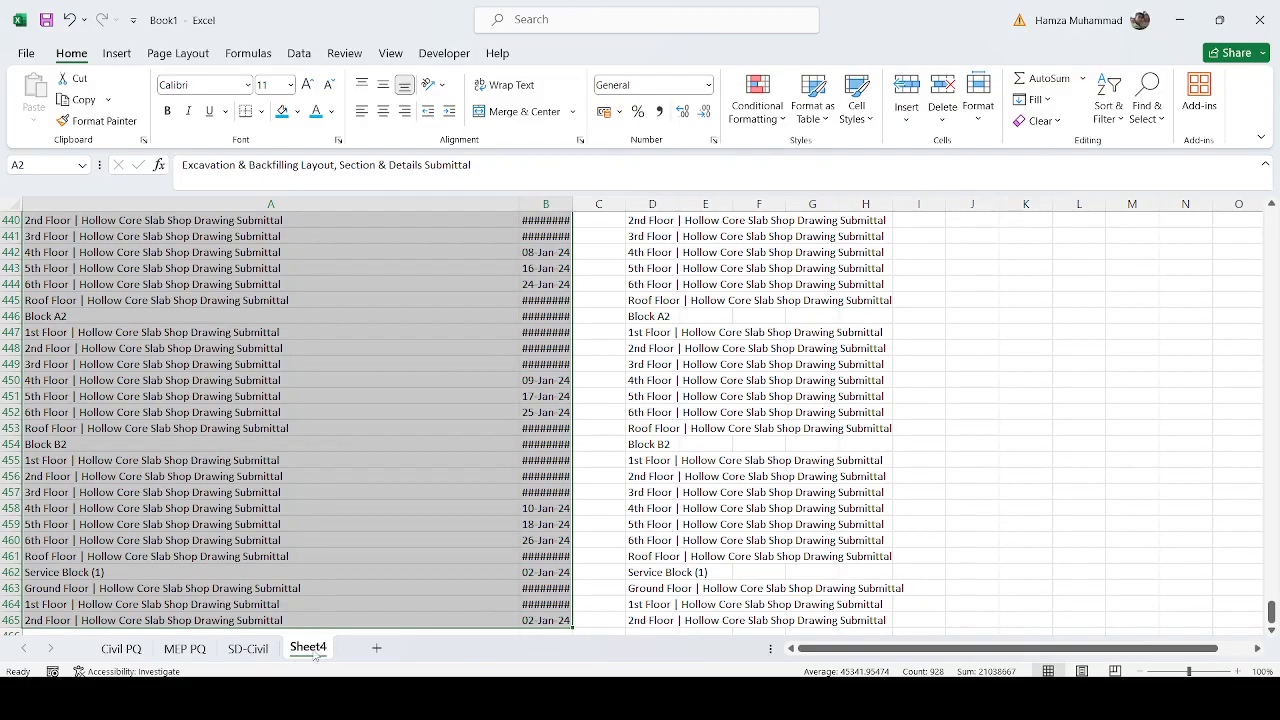
# Delete the helper sheet Sheet4 from the workbook.
pyautogui.rightClick(316, 648)
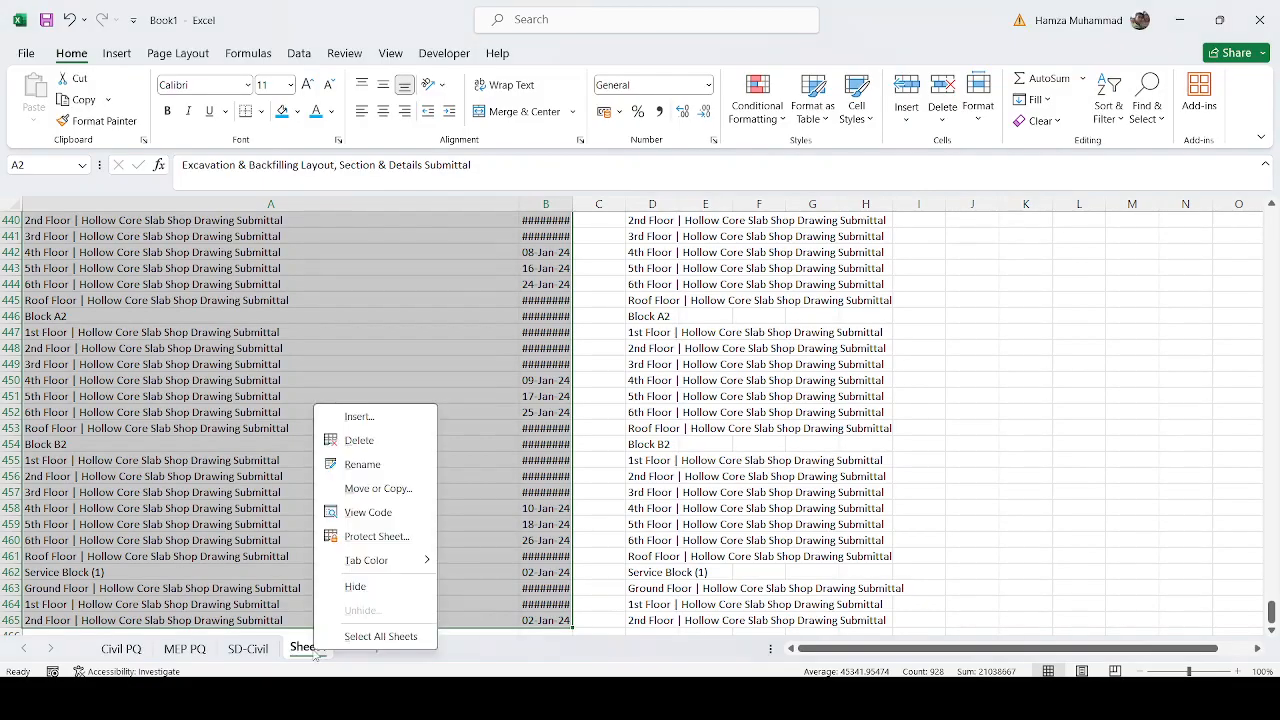
pyautogui.click(359, 440)
pyautogui.click(614, 394)
# Review the last filled entries and the unused numbered rows of the SD-Civil log, and check the data date label in U8.
pyautogui.scroll(4, 409, 553)
pyautogui.scroll(4, 409, 556)
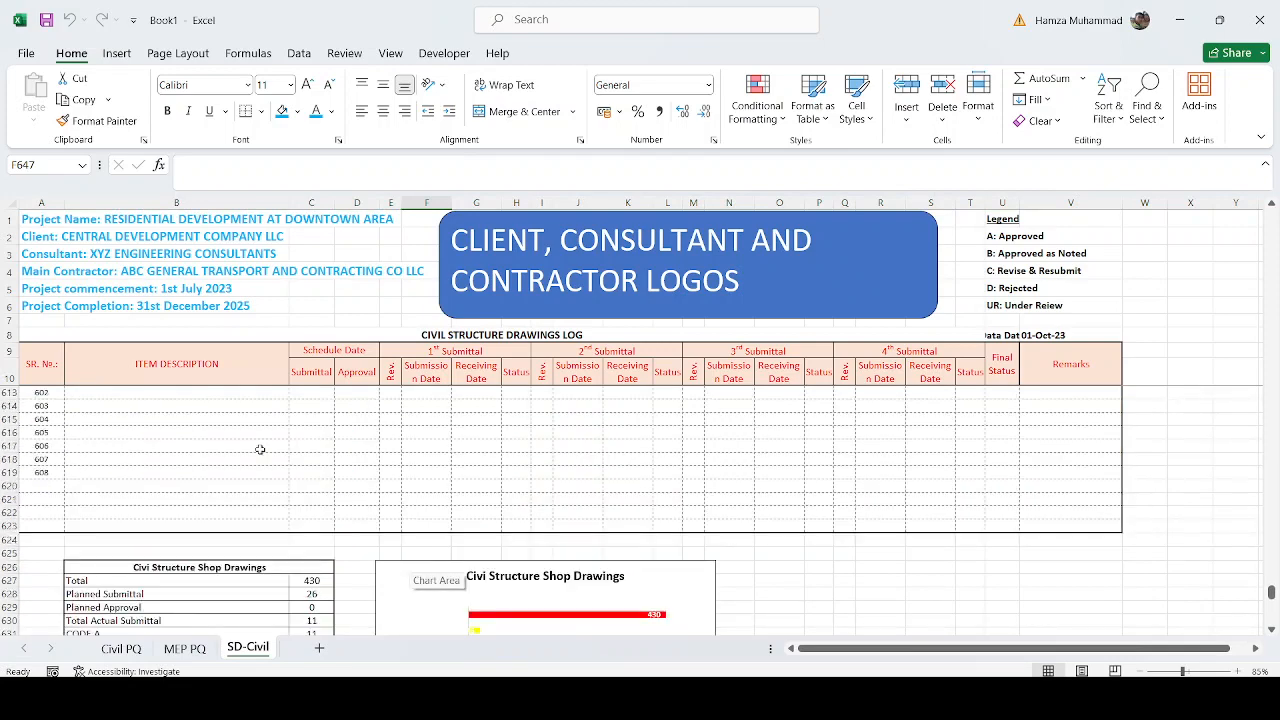
pyautogui.scroll(20, 320, 494)
pyautogui.scroll(20, 370, 564)
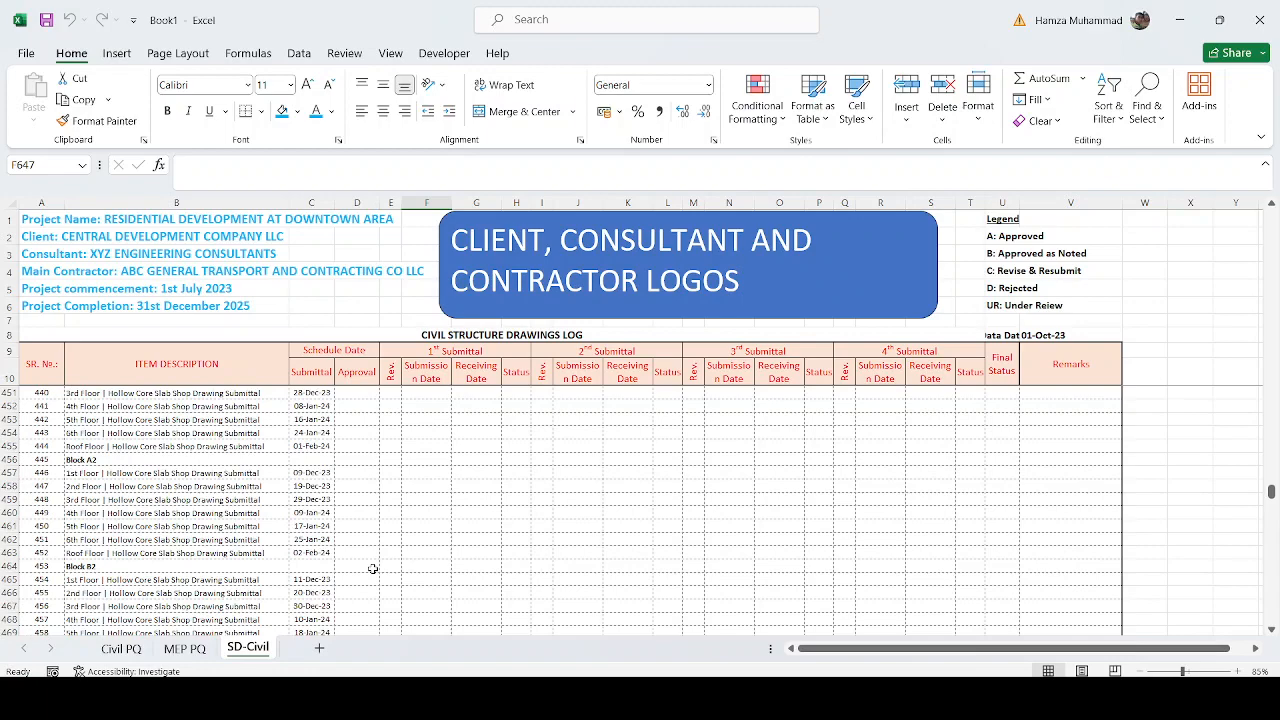
pyautogui.scroll(-16, 372, 568)
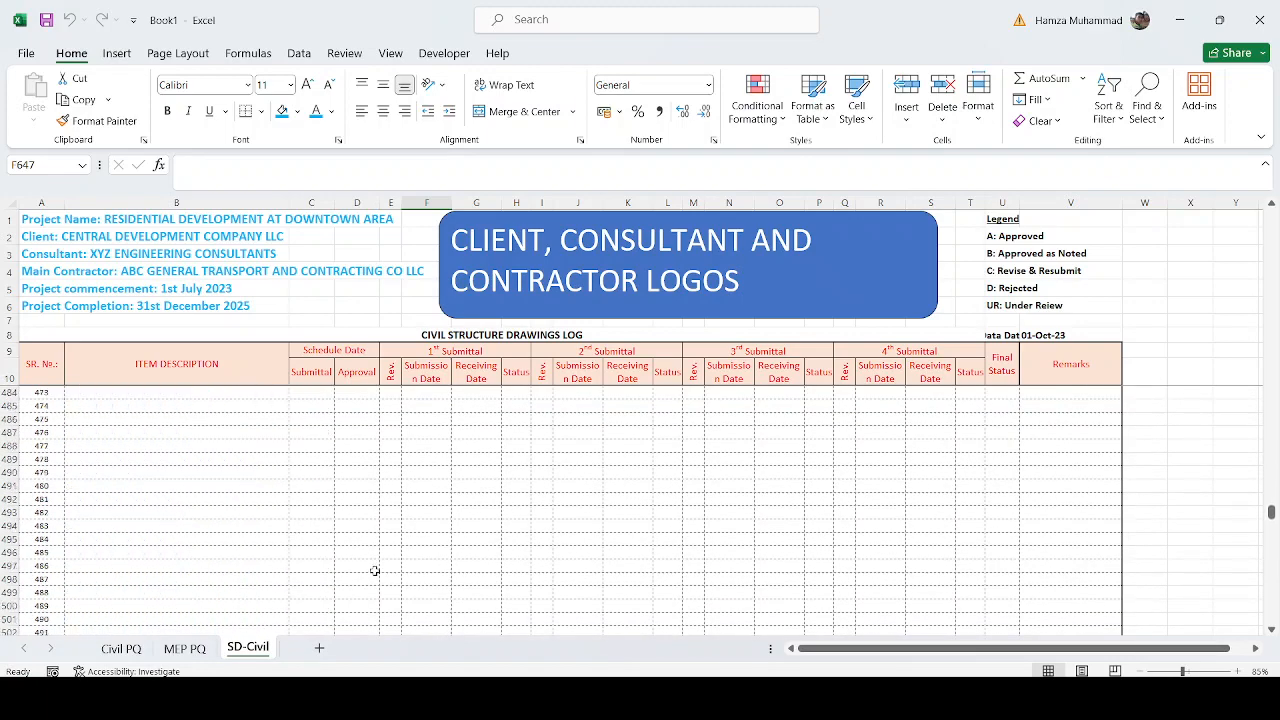
pyautogui.scroll(-10, 374, 570)
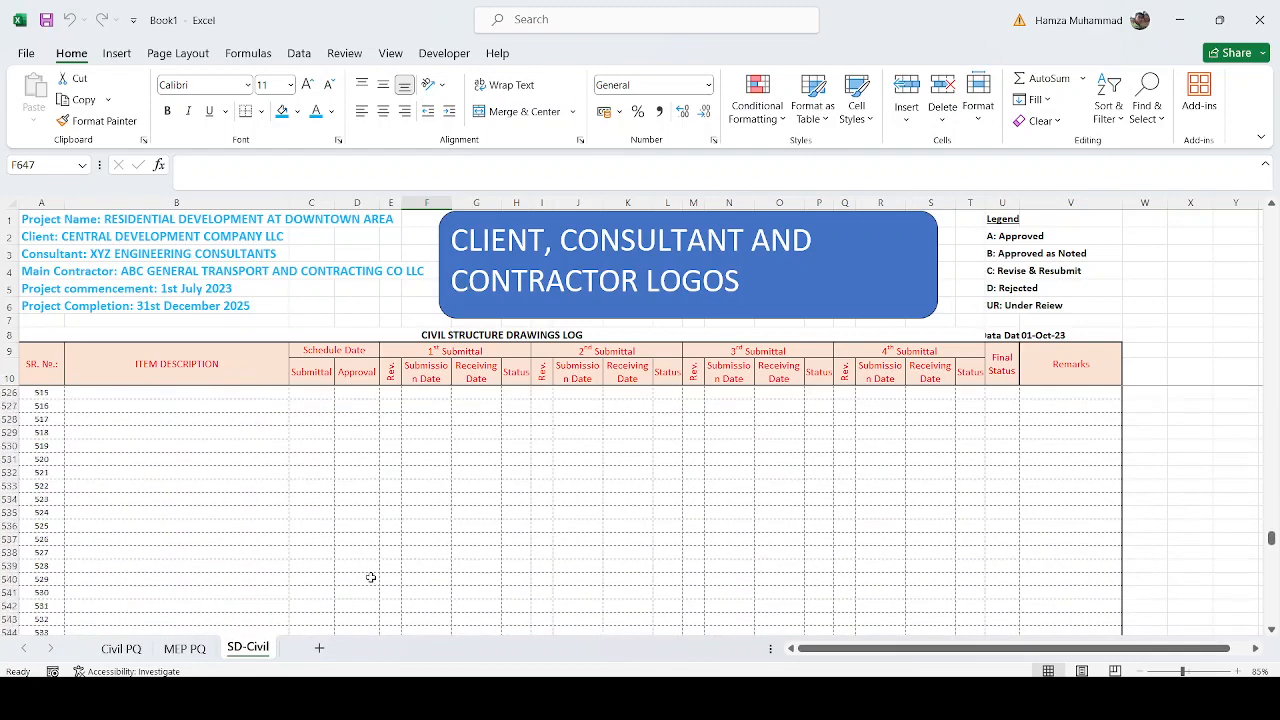
pyautogui.scroll(2, 372, 575)
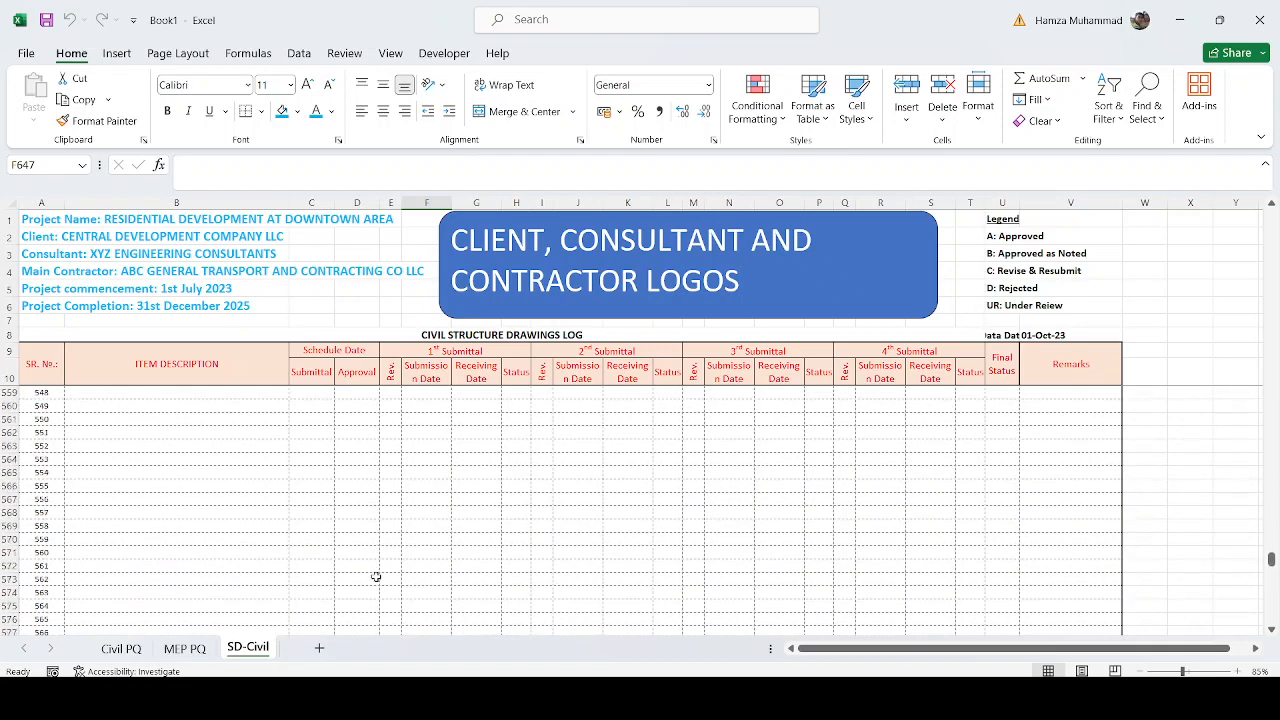
pyautogui.scroll(5, 378, 585)
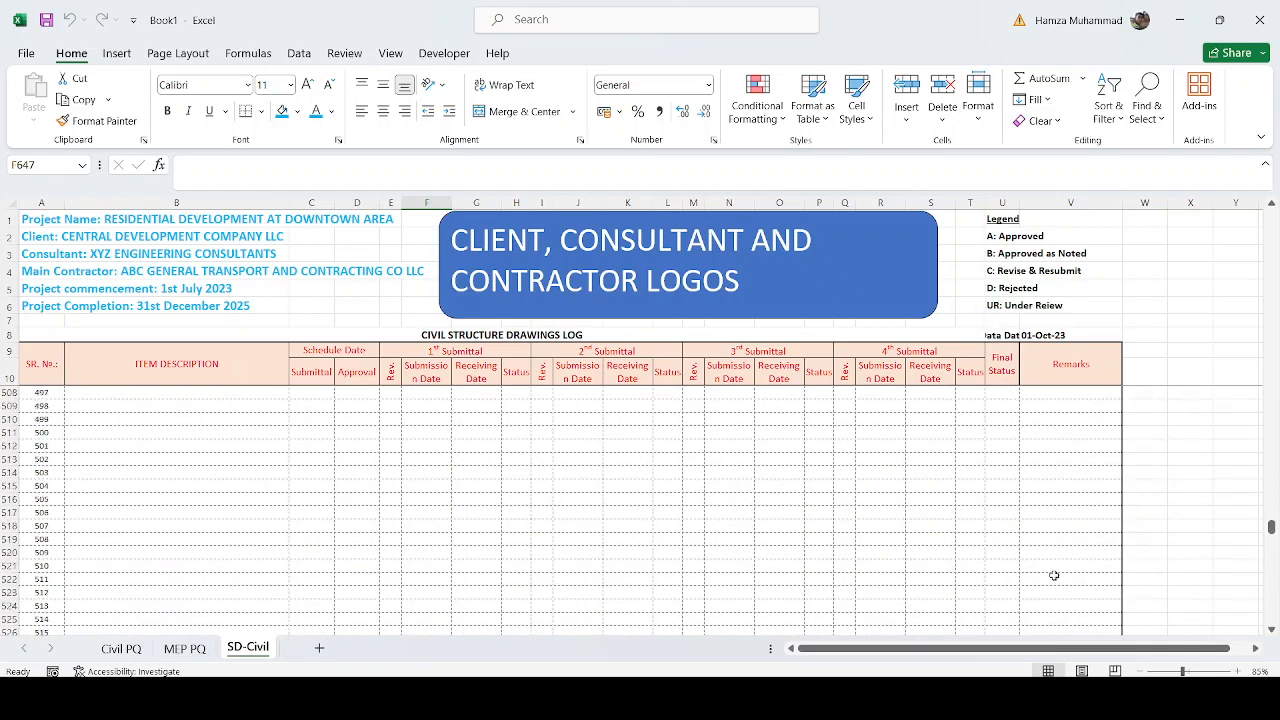
pyautogui.click(1001, 335)
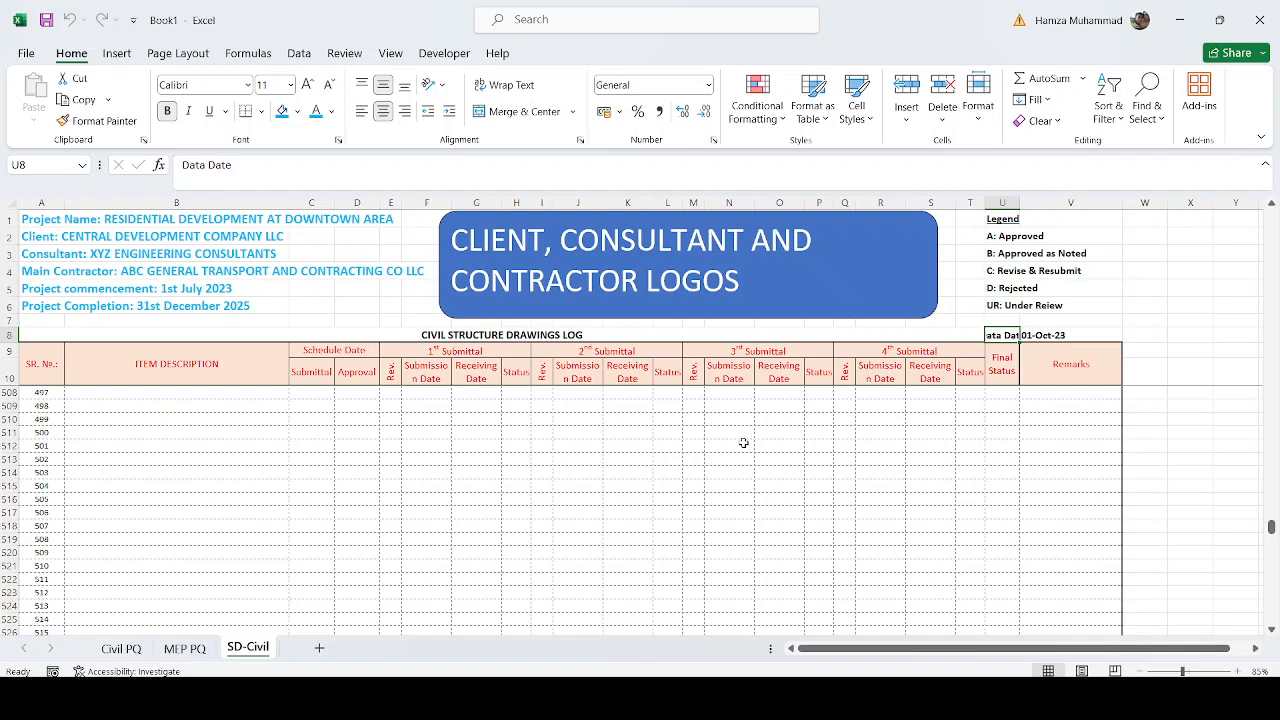
# Compare the end of the drawing entries with the summary table and inspect the Total formula in C627.
pyautogui.scroll(20, 386, 586)
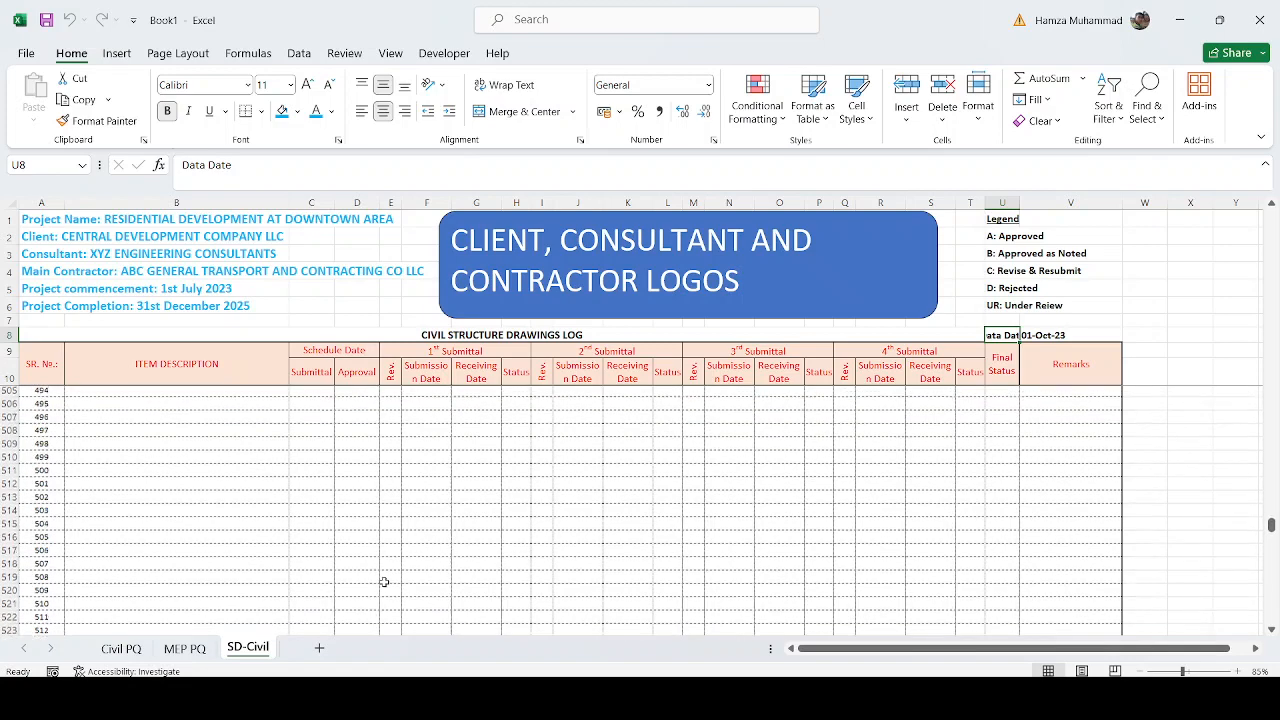
pyautogui.scroll(8, 366, 566)
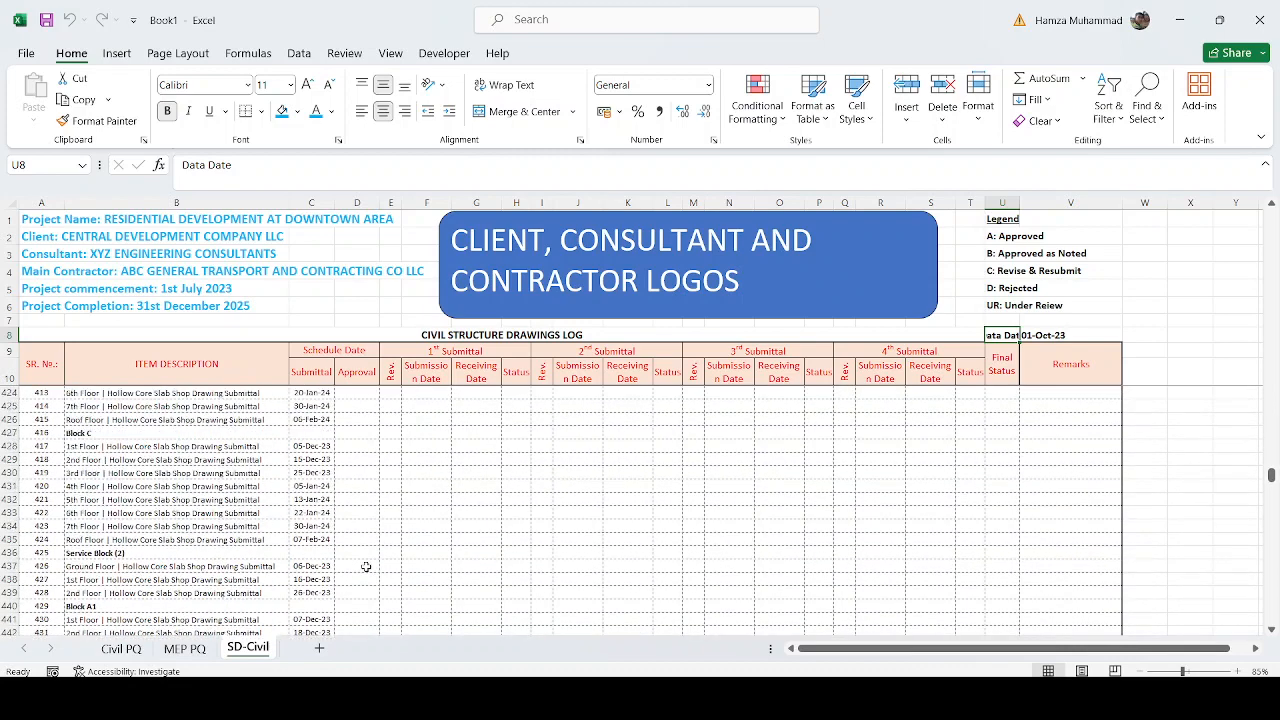
pyautogui.scroll(-20, 366, 566)
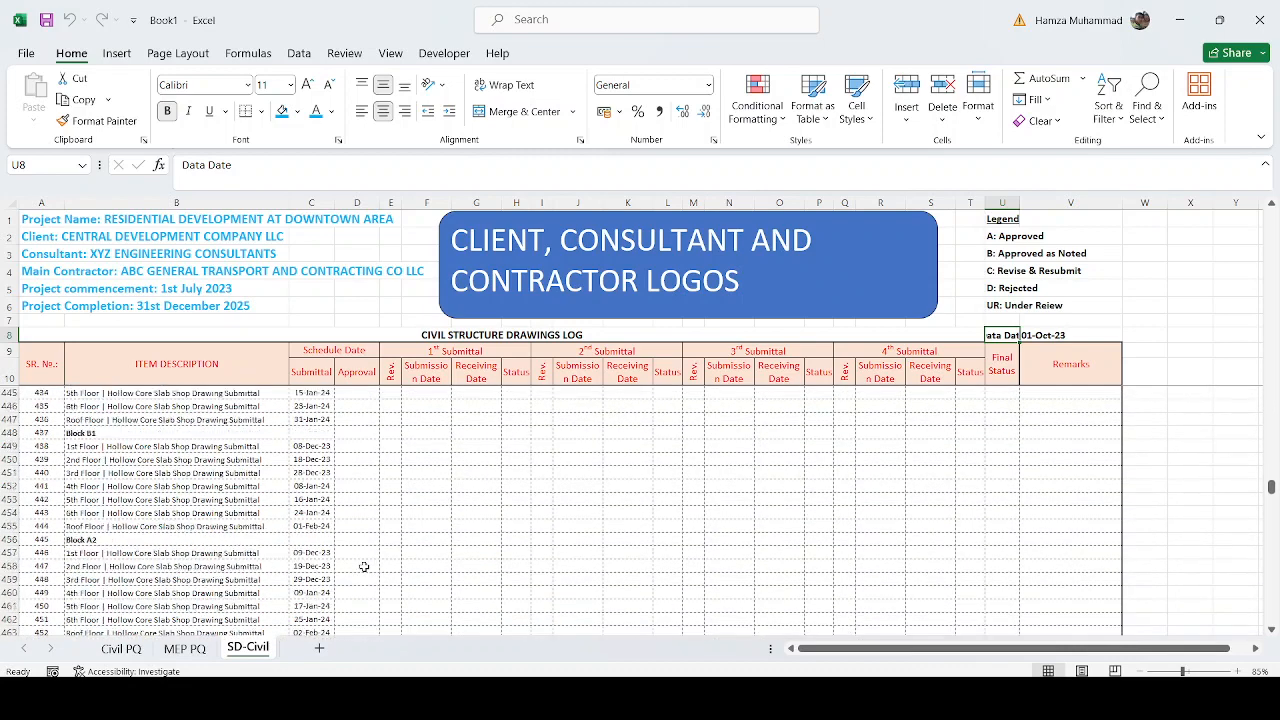
pyautogui.scroll(-20, 364, 567)
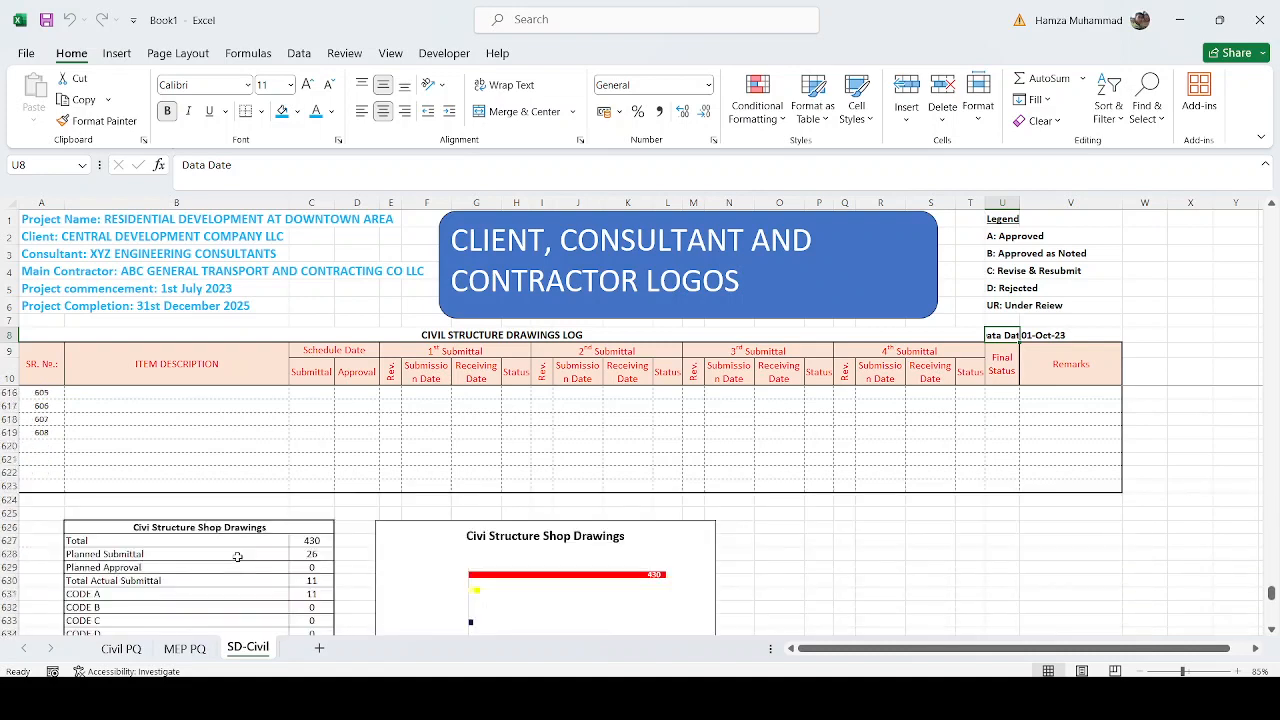
pyautogui.click(318, 542)
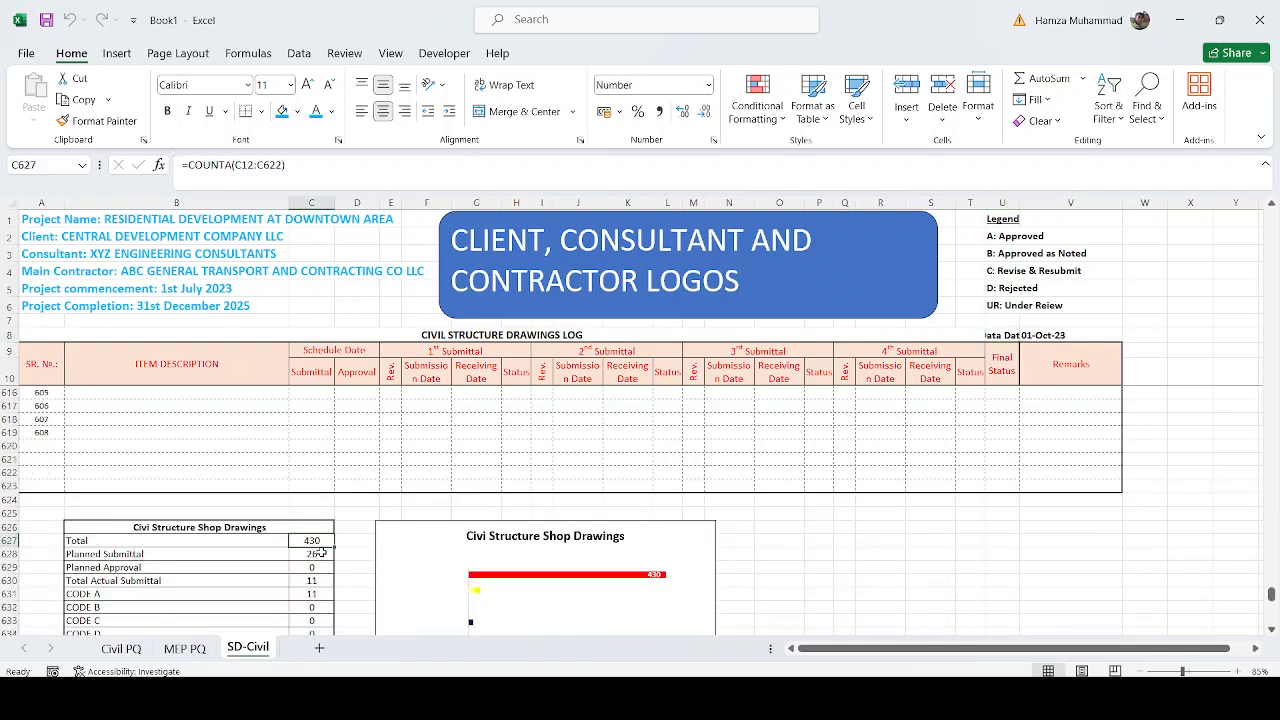